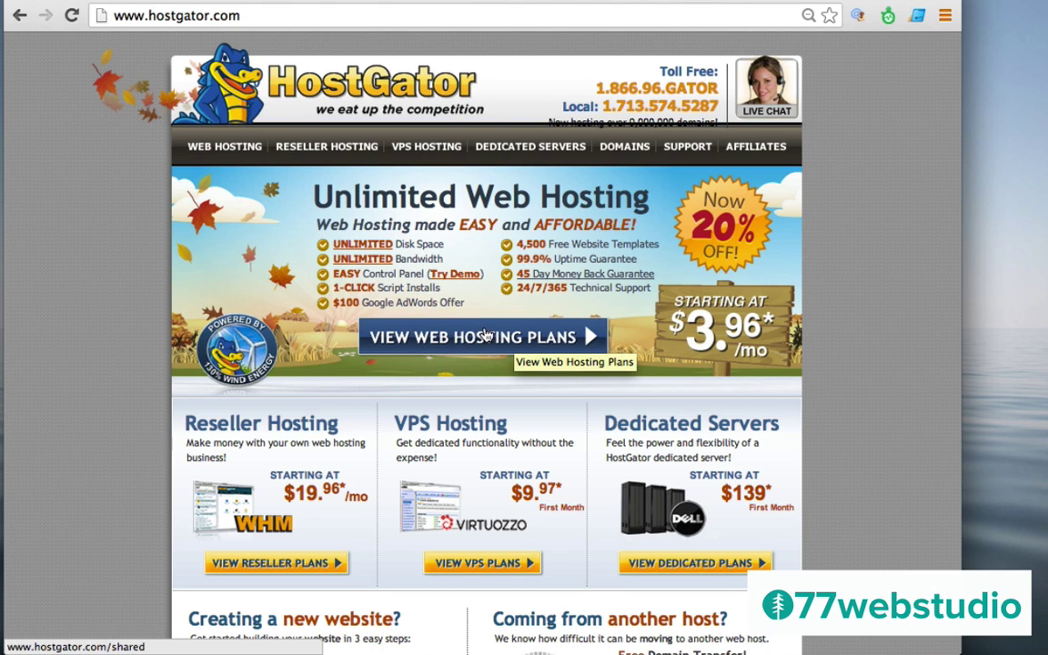
# View the HostGator web hosting plans and order the Baby plan
pyautogui.click(489, 342)
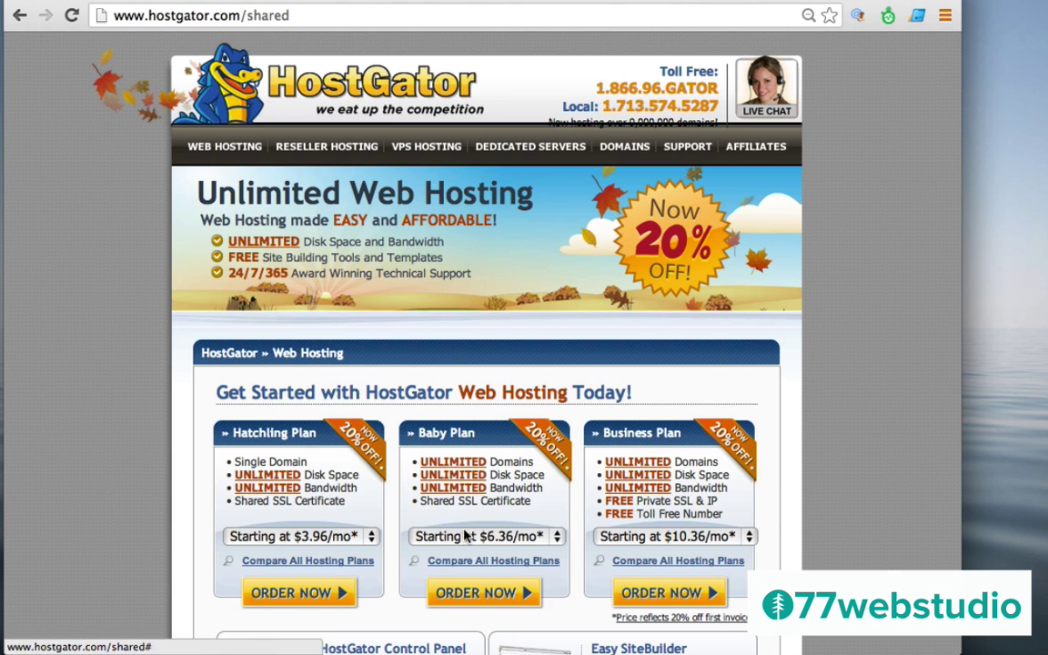
pyautogui.click(466, 594)
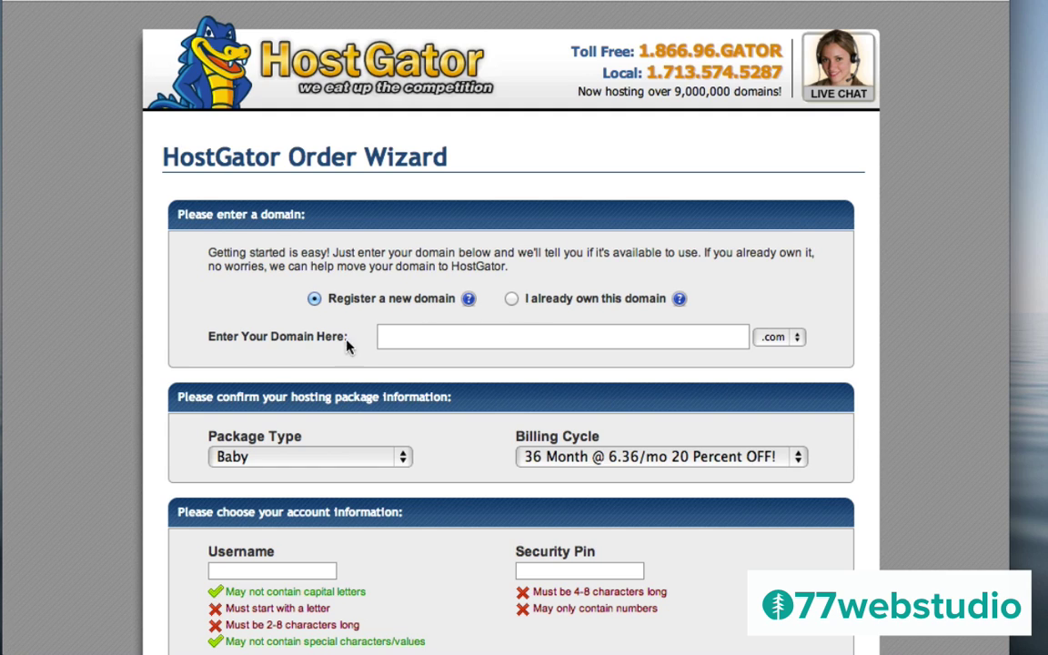
# Enter djfkfkgogorr as the new domain name and keep the .com ending
pyautogui.click(408, 336)
pyautogui.write('djfkfkgogorr')
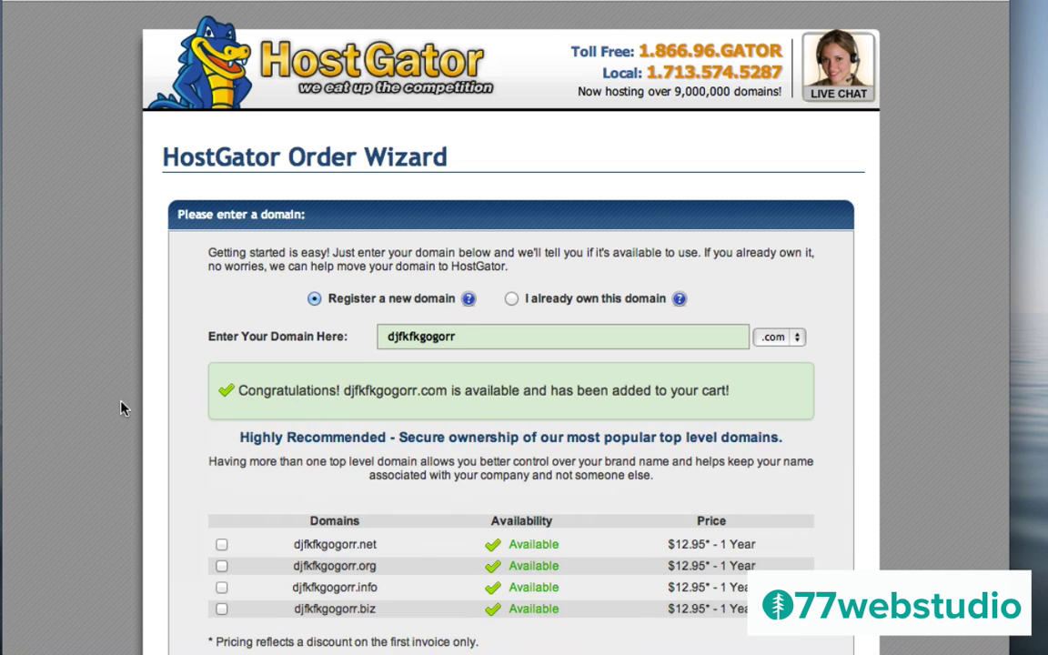
pyautogui.click(774, 338)
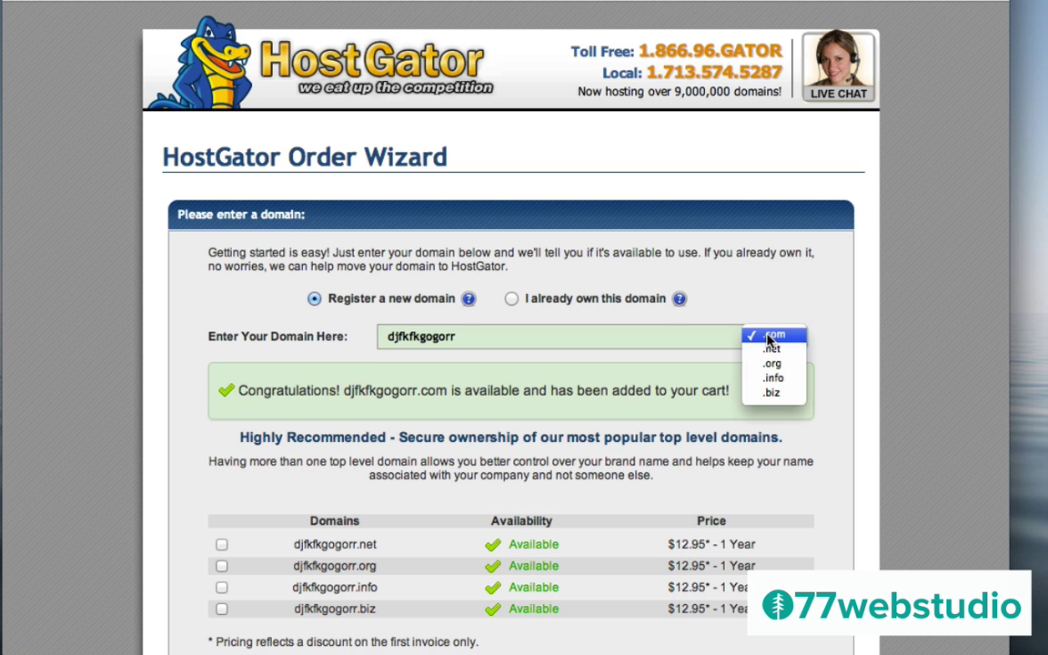
pyautogui.click(773, 337)
pyautogui.scroll(-5, 127, 411)
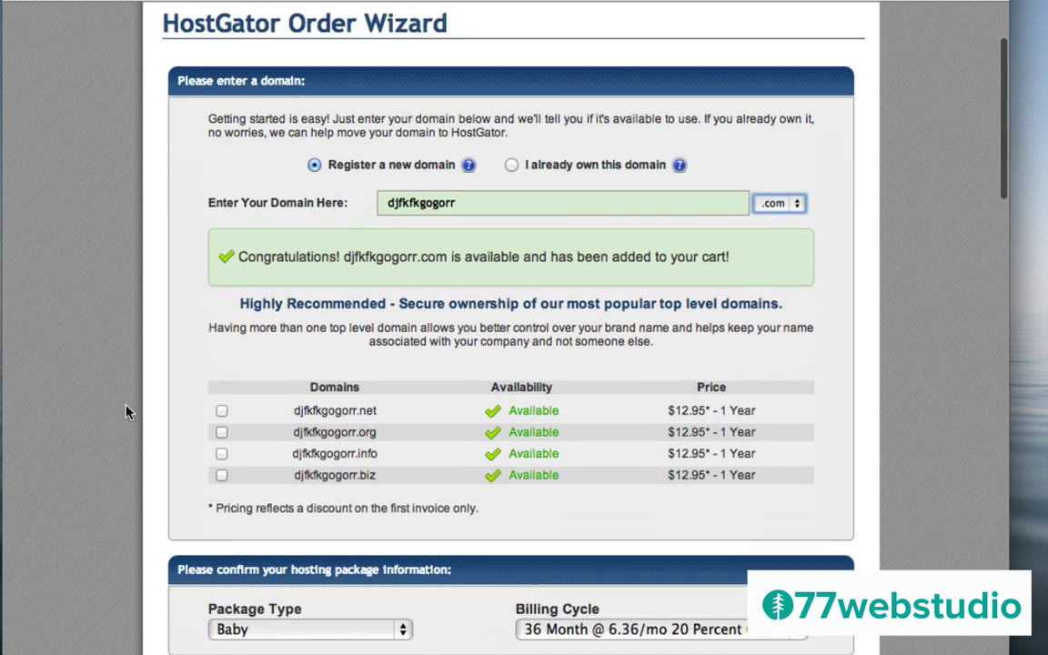
pyautogui.scroll(-2, 128, 411)
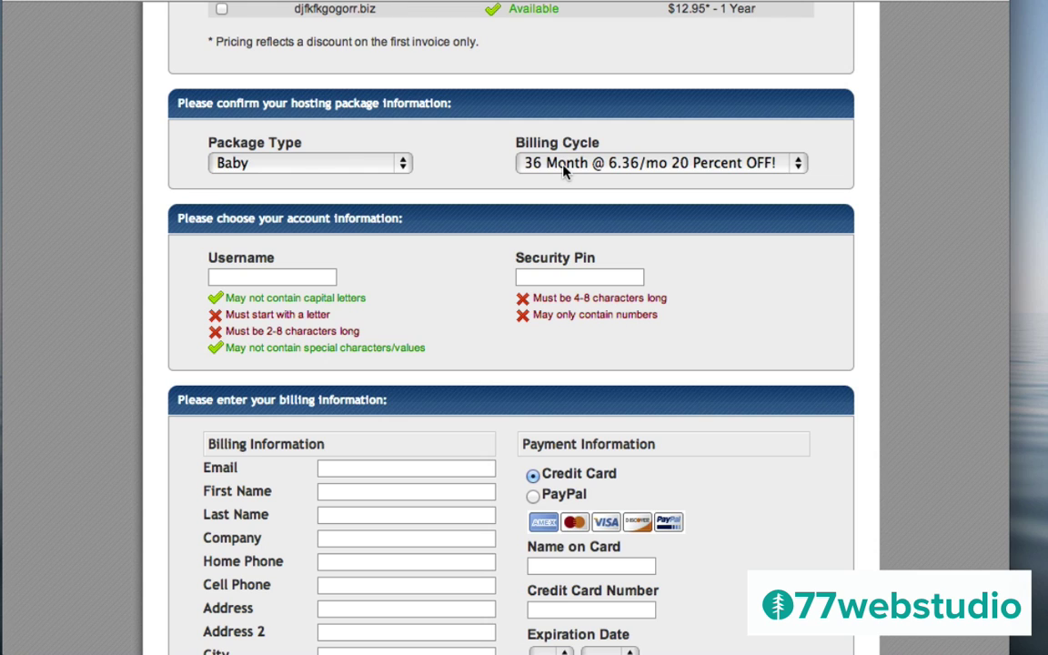
# Change the billing cycle to '1 Month @ 7.96/mo 20 Percent OFF!' and scroll to Hosting Addons
pyautogui.click(564, 171)
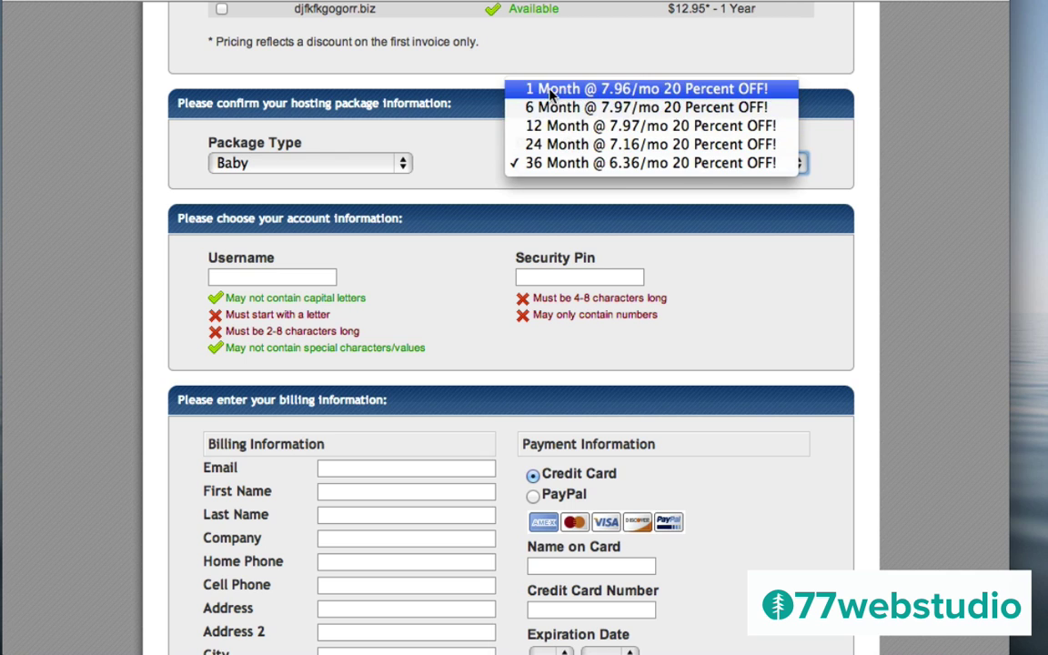
pyautogui.click(544, 92)
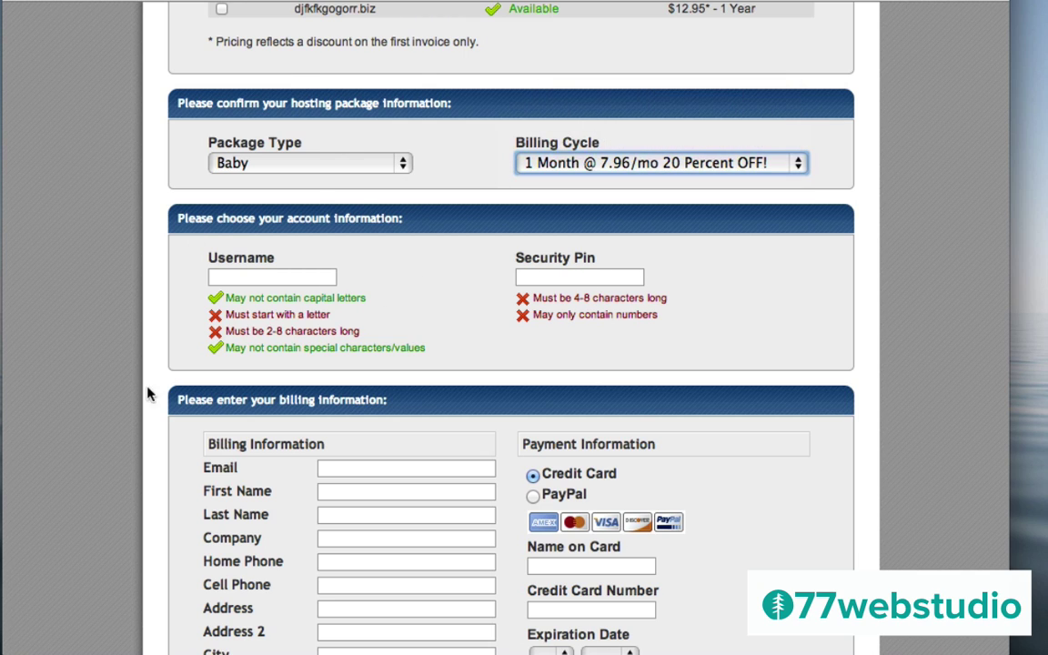
pyautogui.scroll(-5, 116, 414)
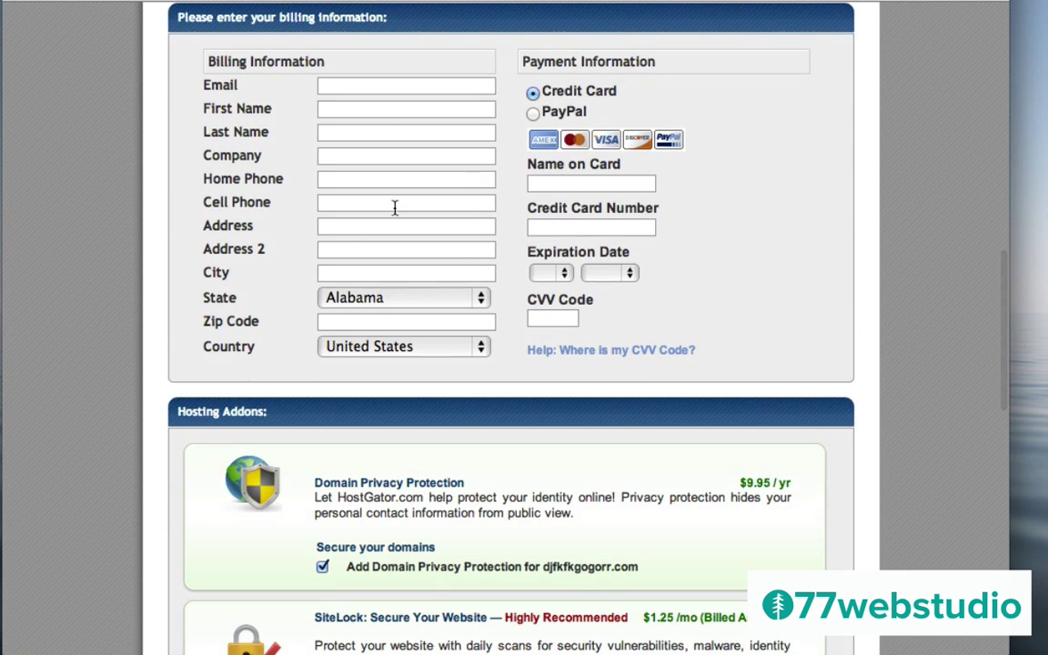
pyautogui.scroll(-4, 123, 417)
pyautogui.scroll(-1, 123, 417)
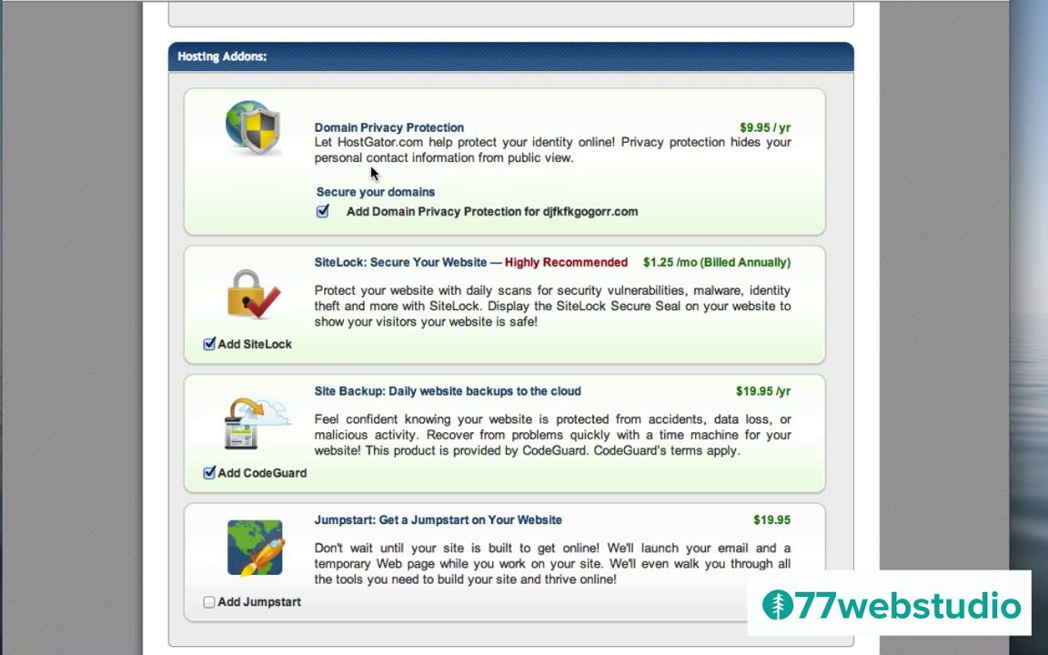
# Uncheck the SiteLock, CodeGuard and Domain Privacy Protection add-ons
pyautogui.click(209, 345)
pyautogui.click(209, 474)
pyautogui.click(322, 212)
pyautogui.scroll(-4, 116, 430)
pyautogui.scroll(-10, 116, 429)
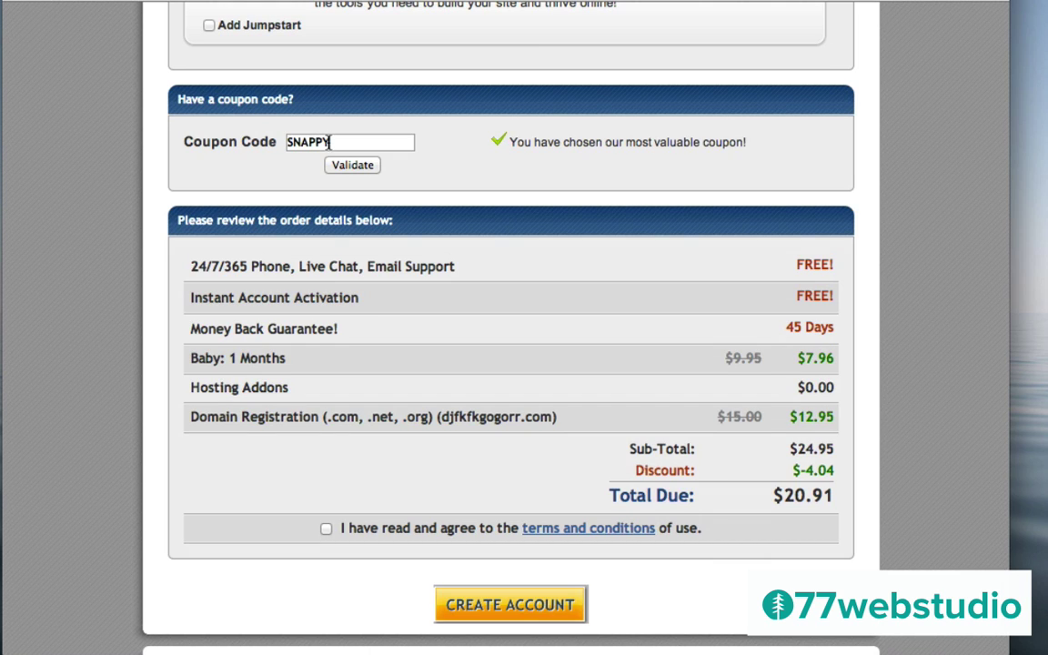
# Replace the SNAPPY coupon code with wpcoupon25 and validate it
pyautogui.doubleClick(329, 142)
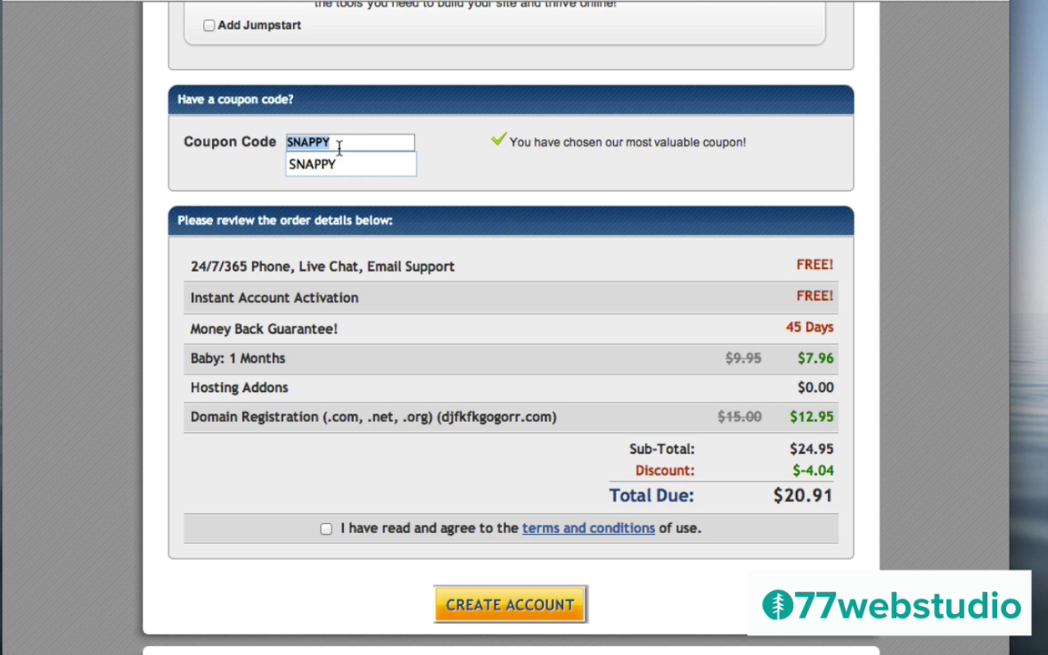
pyautogui.write('wpc')
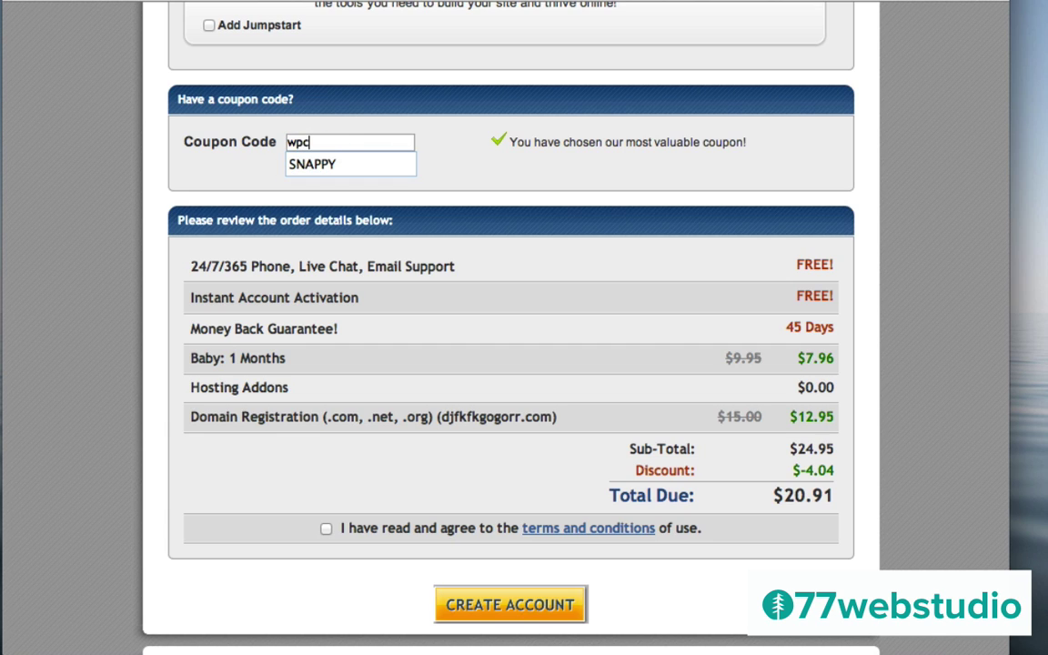
pyautogui.write('oupon25')
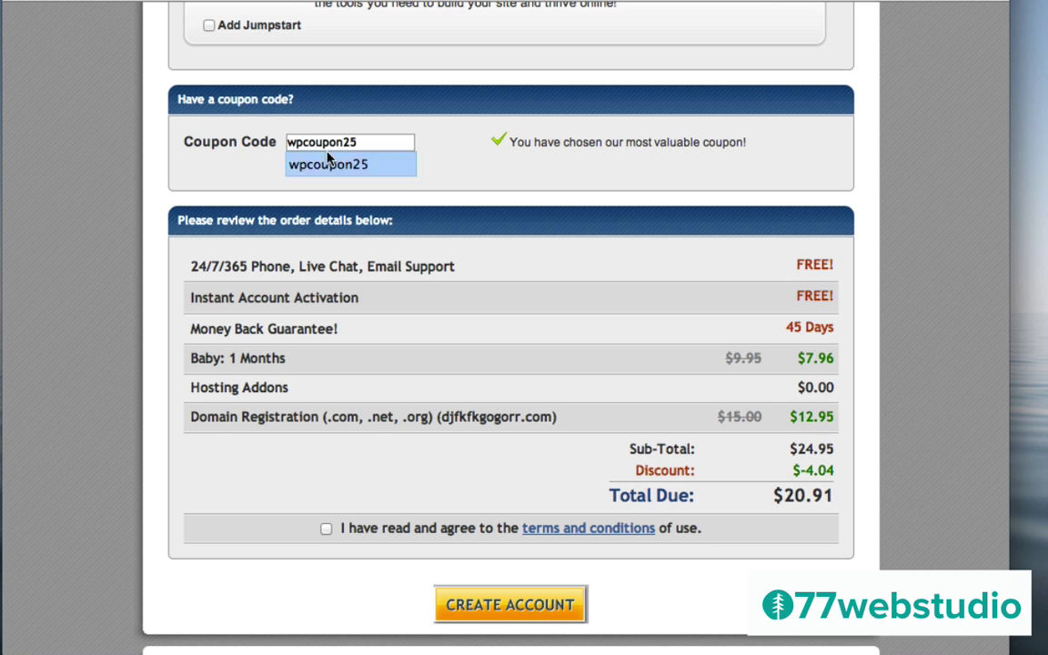
pyautogui.click(102, 173)
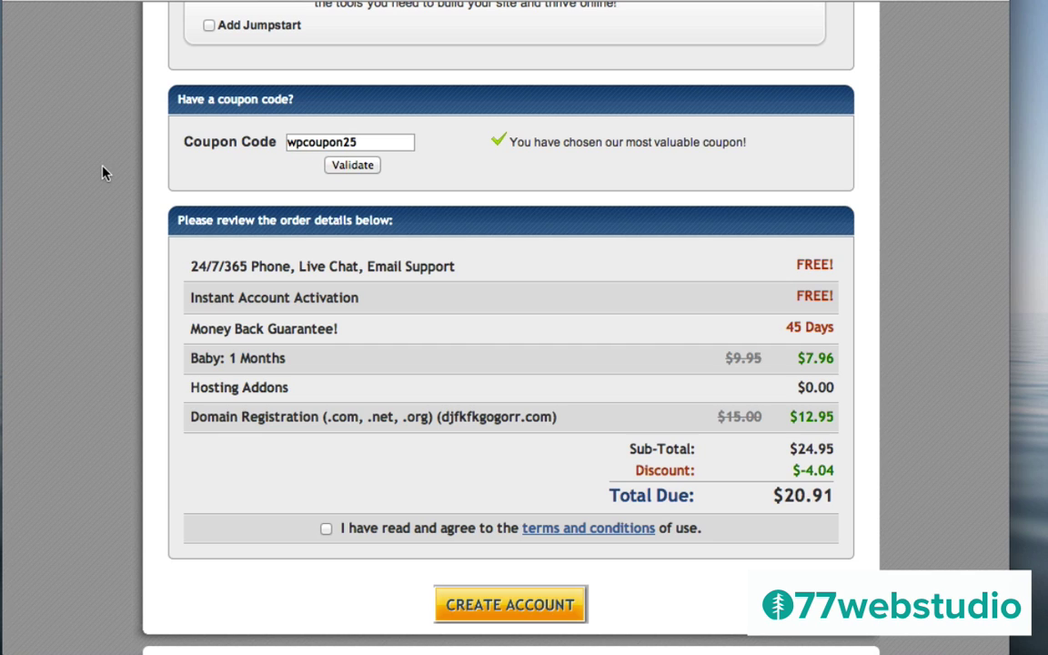
pyautogui.click(352, 166)
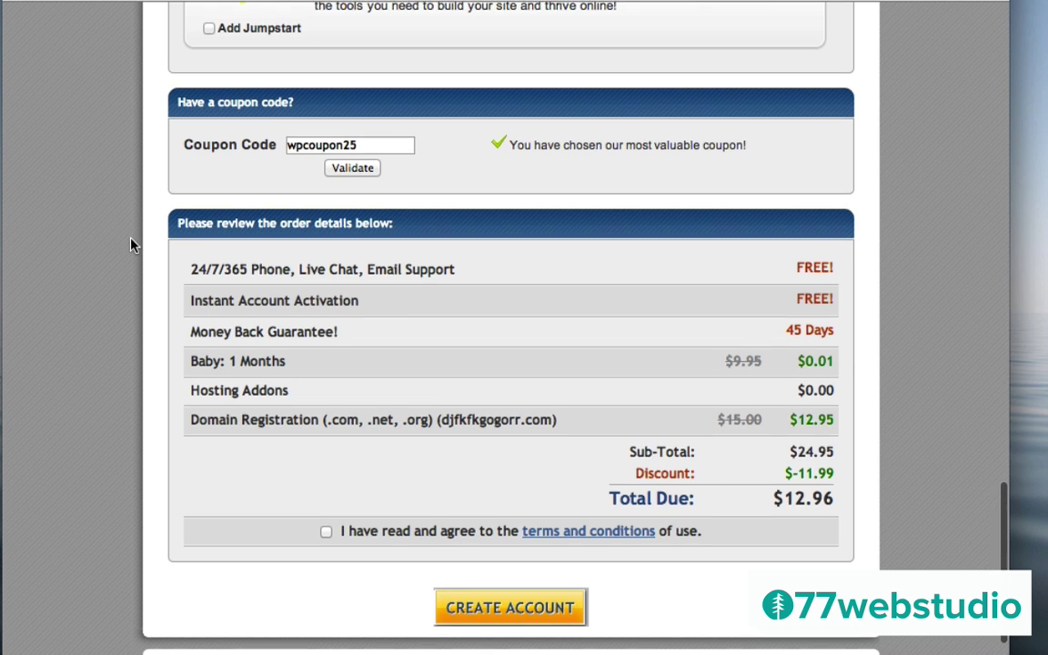
pyautogui.scroll(6, 143, 249)
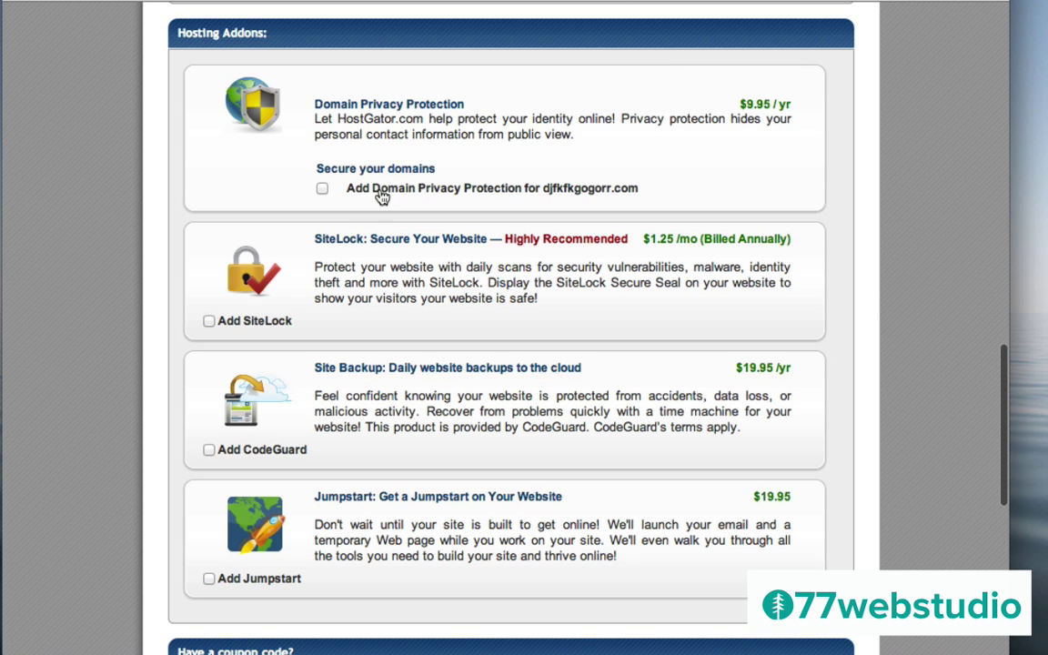
# Re-check Domain Privacy Protection, agree to the terms, and submit the $22.91 order
pyautogui.click(322, 188)
pyautogui.scroll(-6, 61, 323)
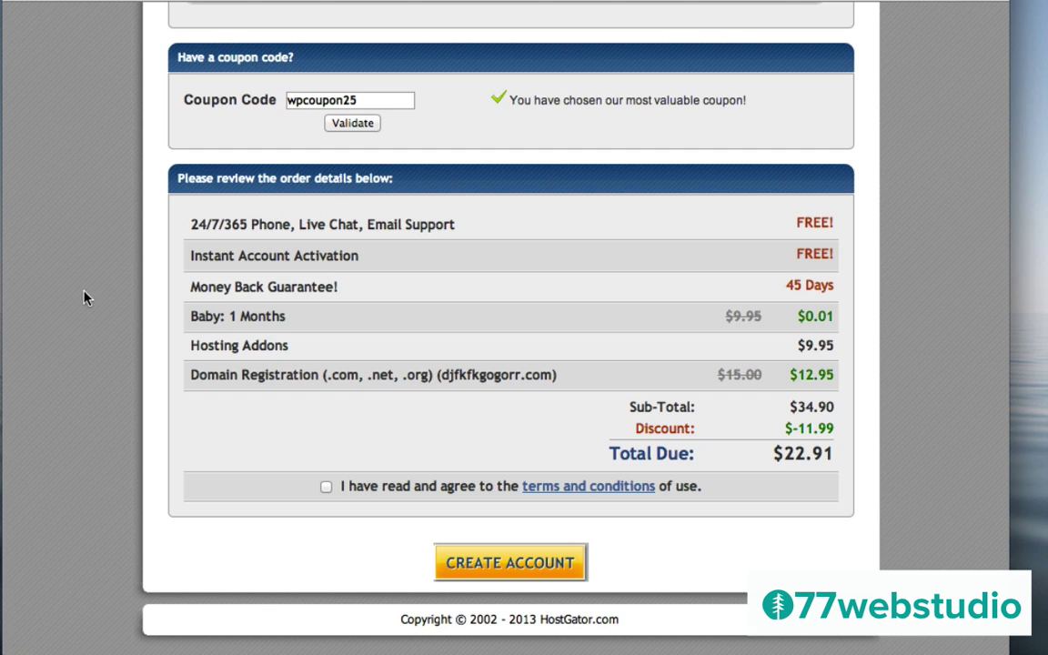
pyautogui.scroll(10, 85, 298)
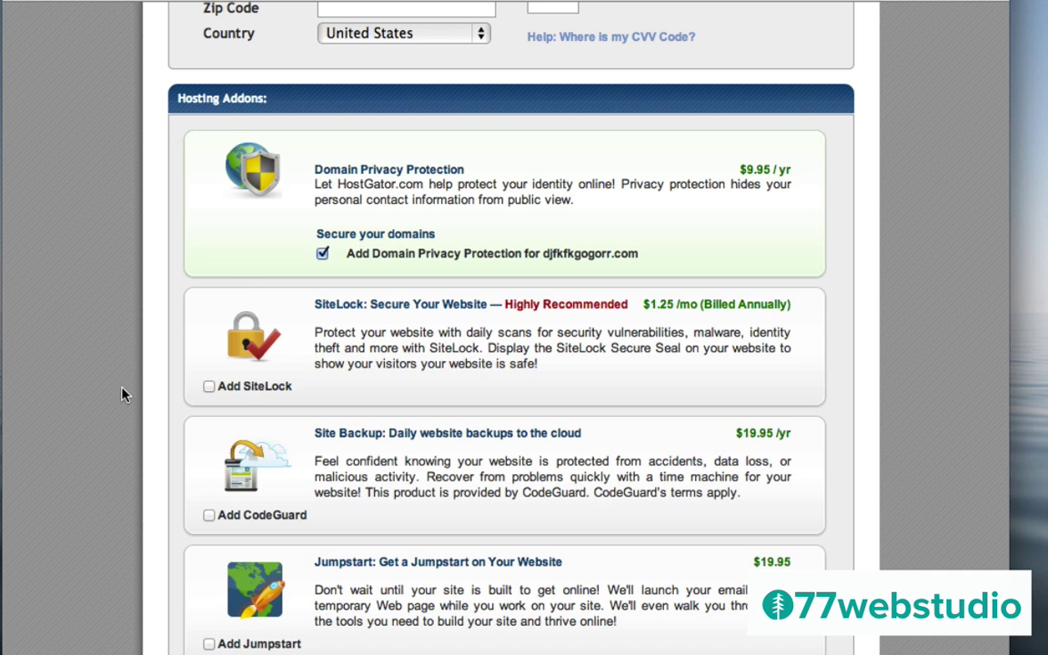
pyautogui.scroll(-5, 123, 394)
pyautogui.scroll(-3, 123, 394)
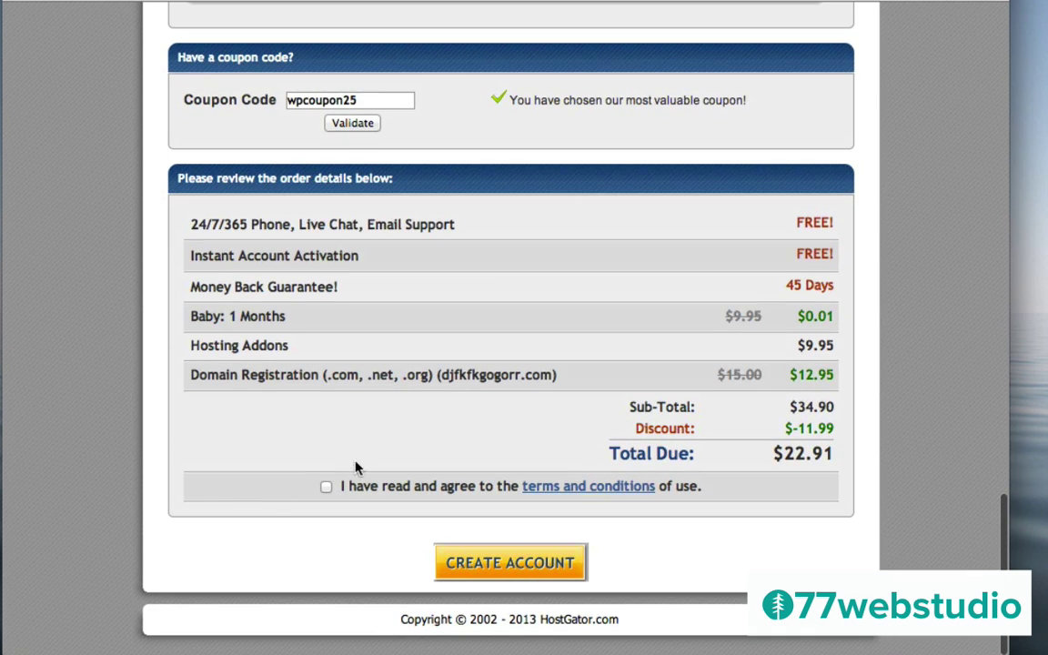
pyautogui.click(327, 488)
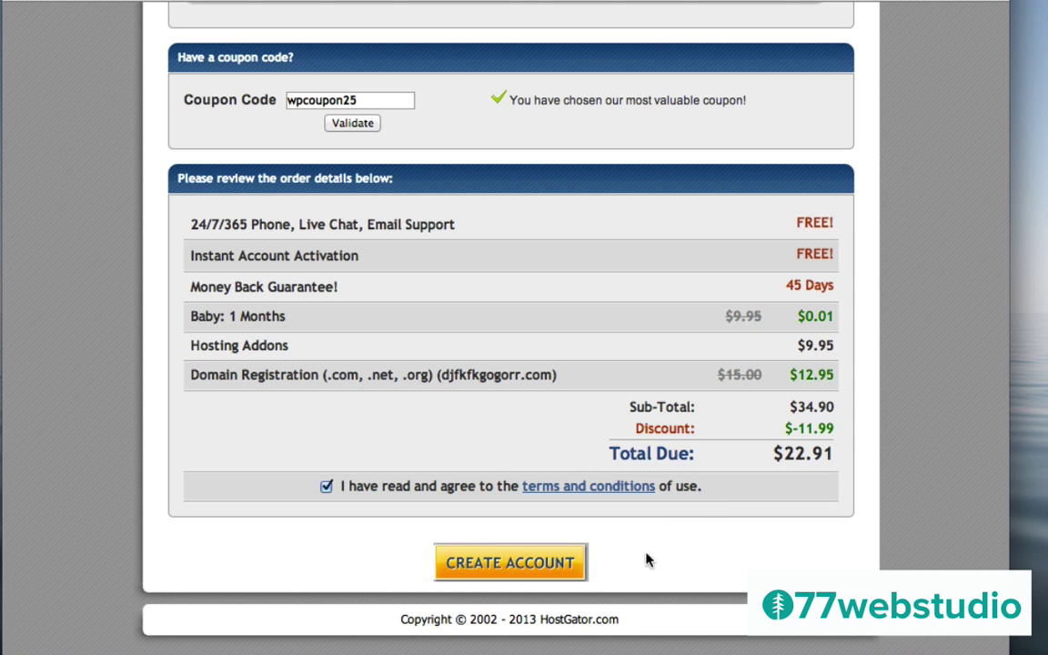
pyautogui.click(514, 566)
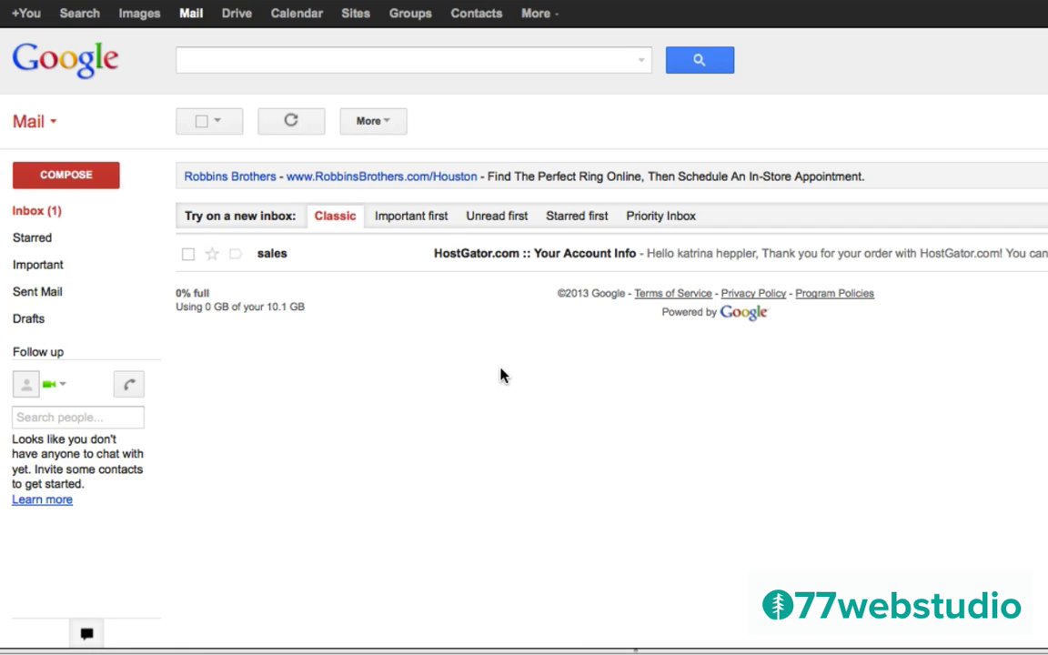
# In the HostGator 'Your Account Info' email, select the password and follow the Your Control Panel link
pyautogui.click(467, 261)
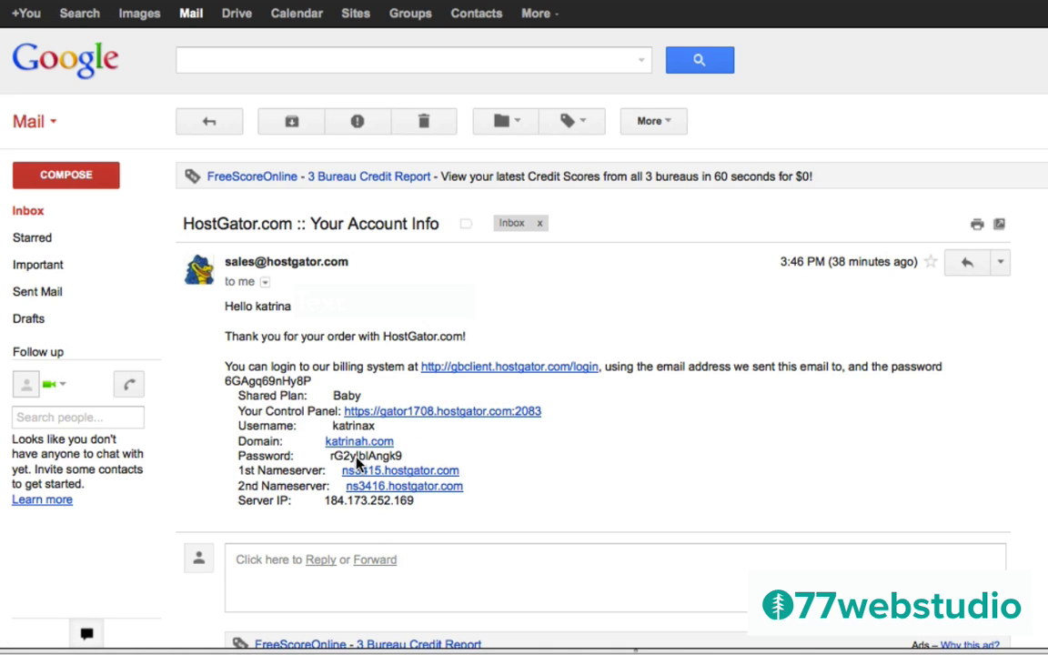
pyautogui.moveTo(404, 460); pyautogui.dragTo(333, 462)
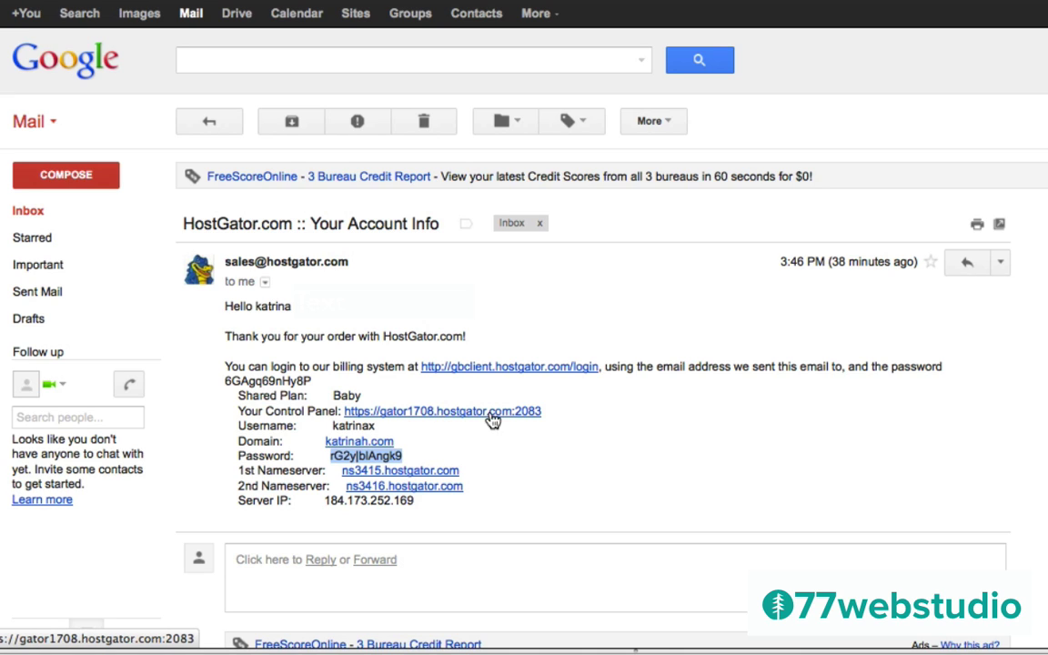
pyautogui.click(443, 415)
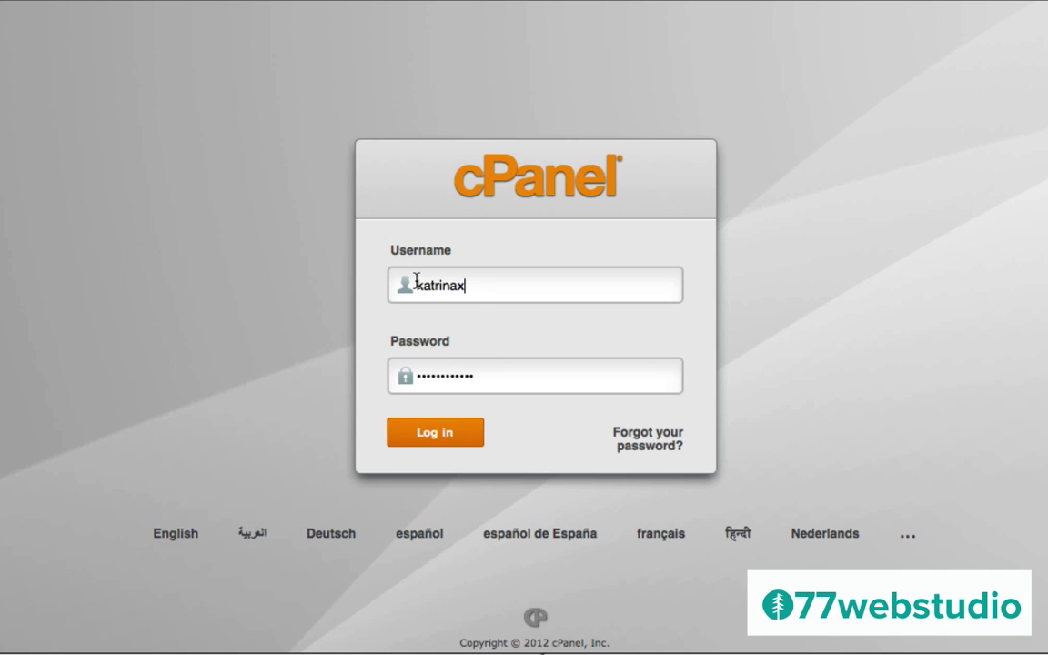
# Log in to cPanel with the account username and password
pyautogui.click(434, 434)
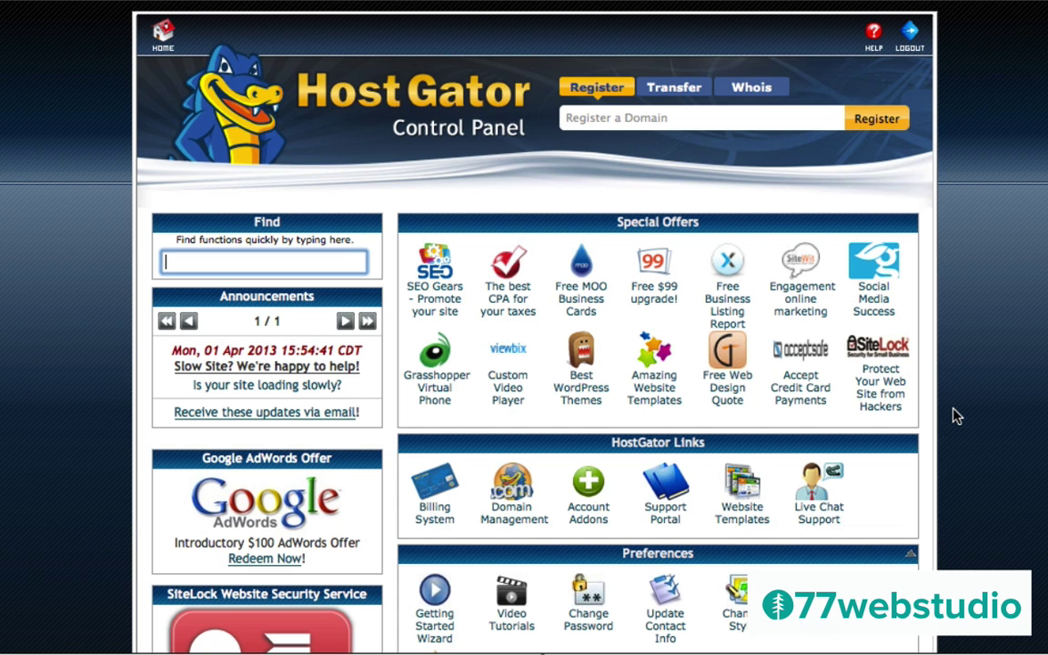
# Scroll the control panel down to Software/Services, where QuickInstall is listed
pyautogui.scroll(-5, 956, 415)
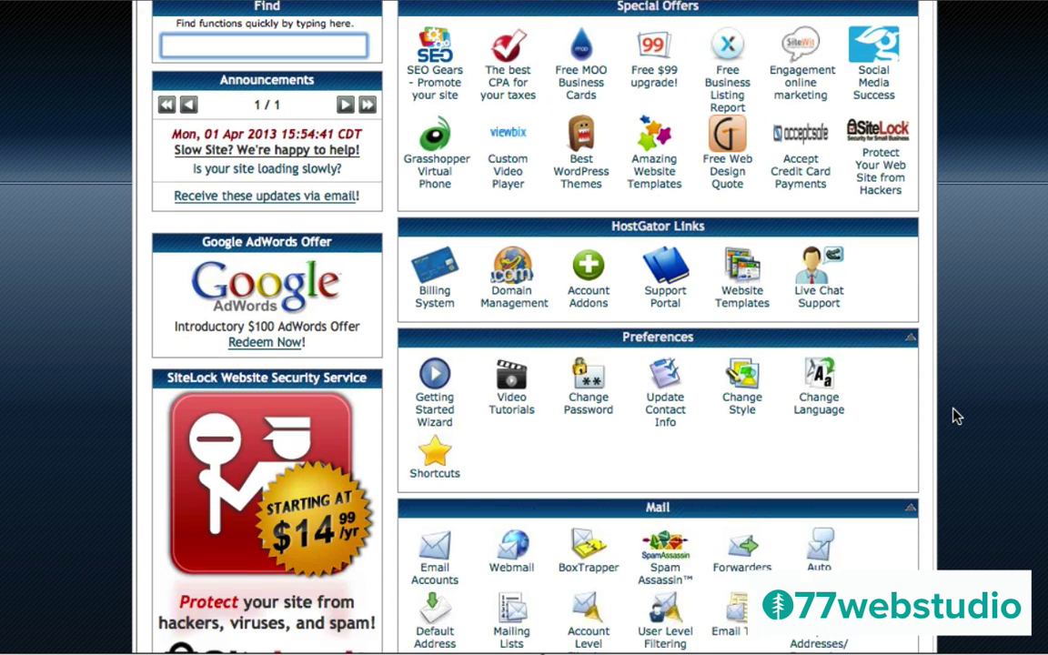
pyautogui.scroll(-10, 956, 415)
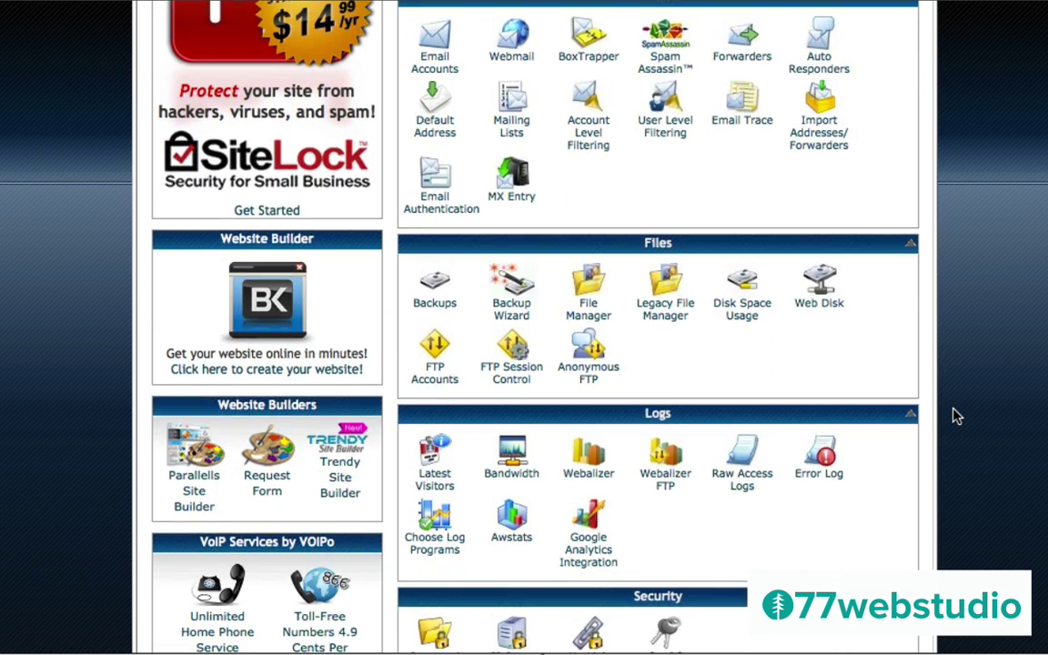
pyautogui.scroll(-9, 956, 415)
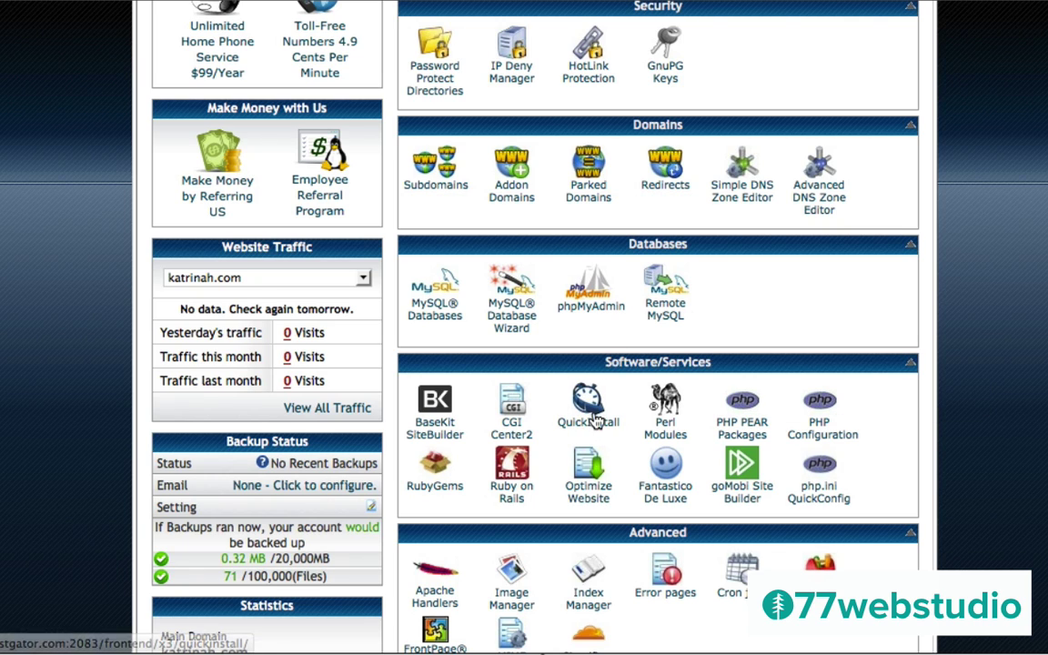
# Launch QuickInstall and pick WordPress under Blog Software
pyautogui.click(587, 423)
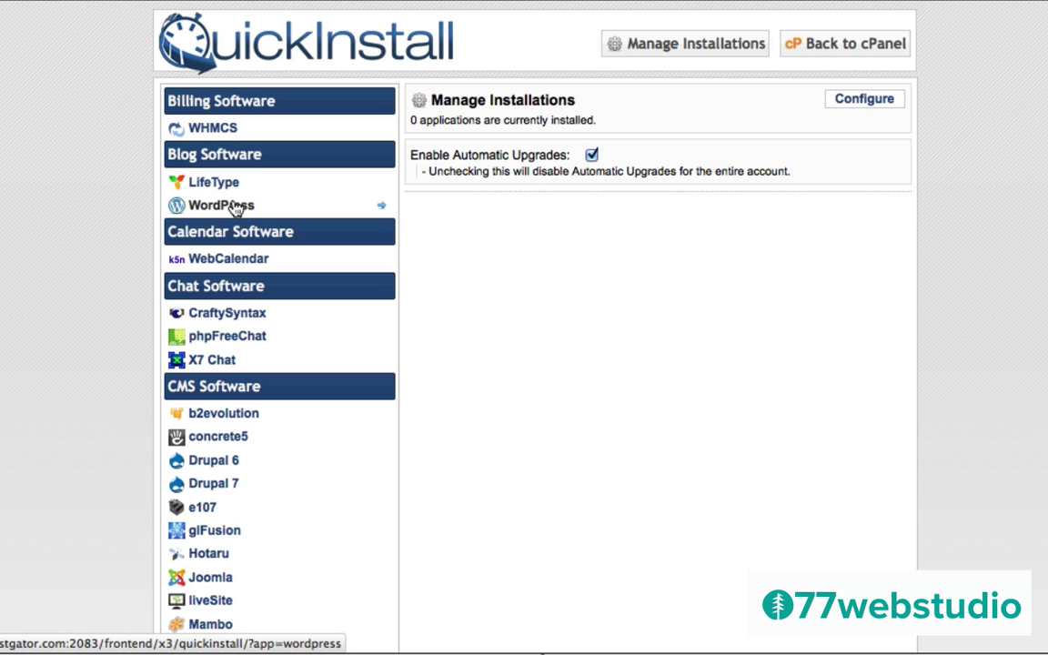
pyautogui.click(205, 208)
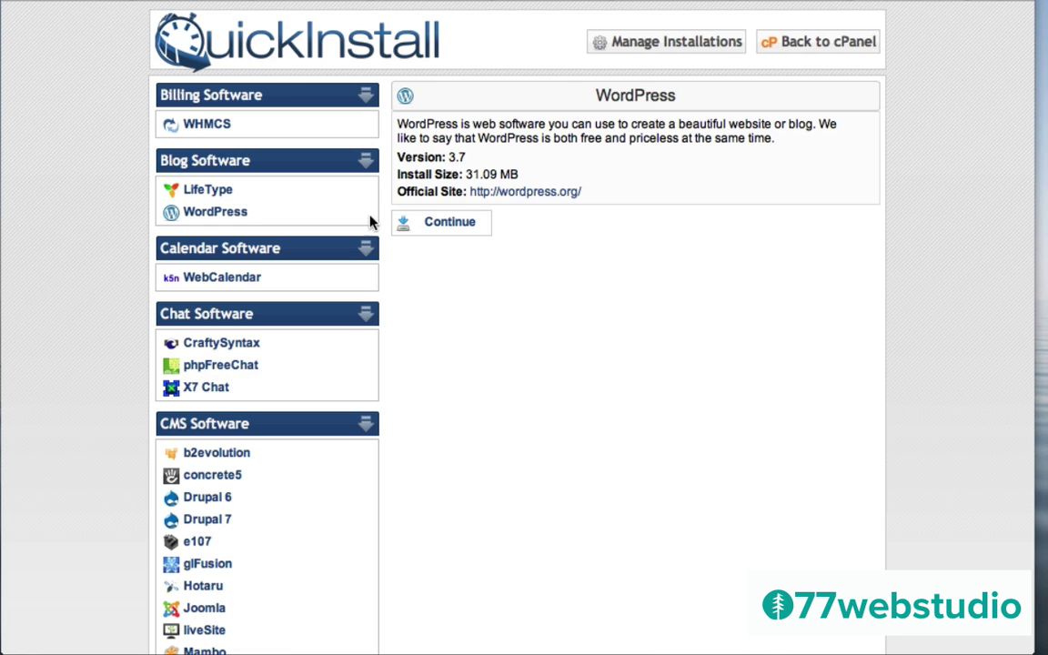
# Fill the QuickInstall form with the admin e-mail, blog title 'katrinah.com' and an admin username
pyautogui.click(450, 223)
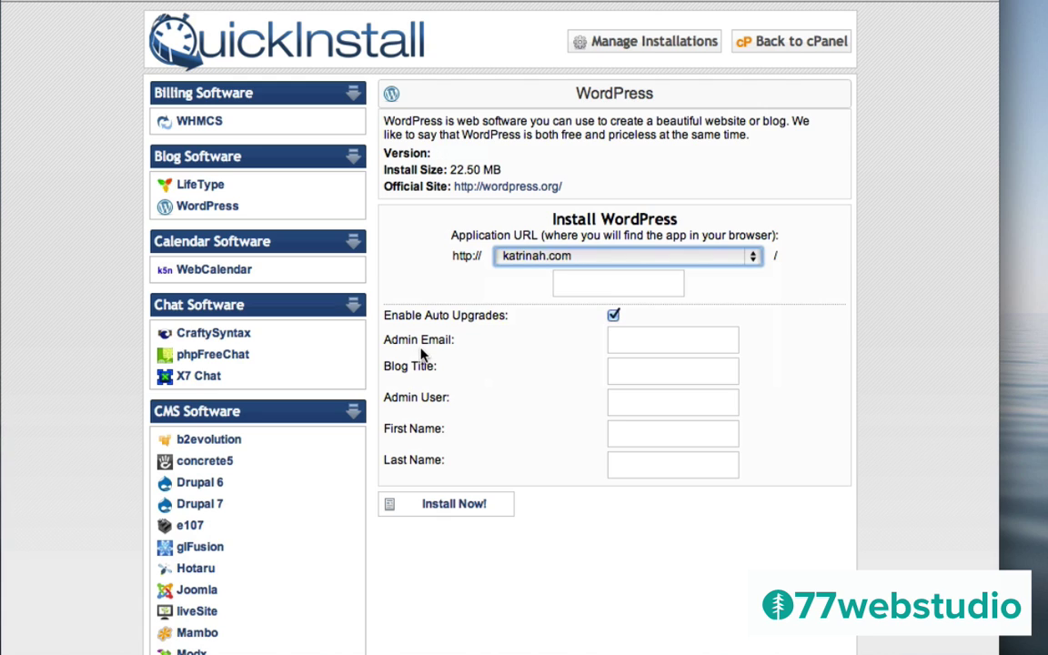
pyautogui.click(617, 343)
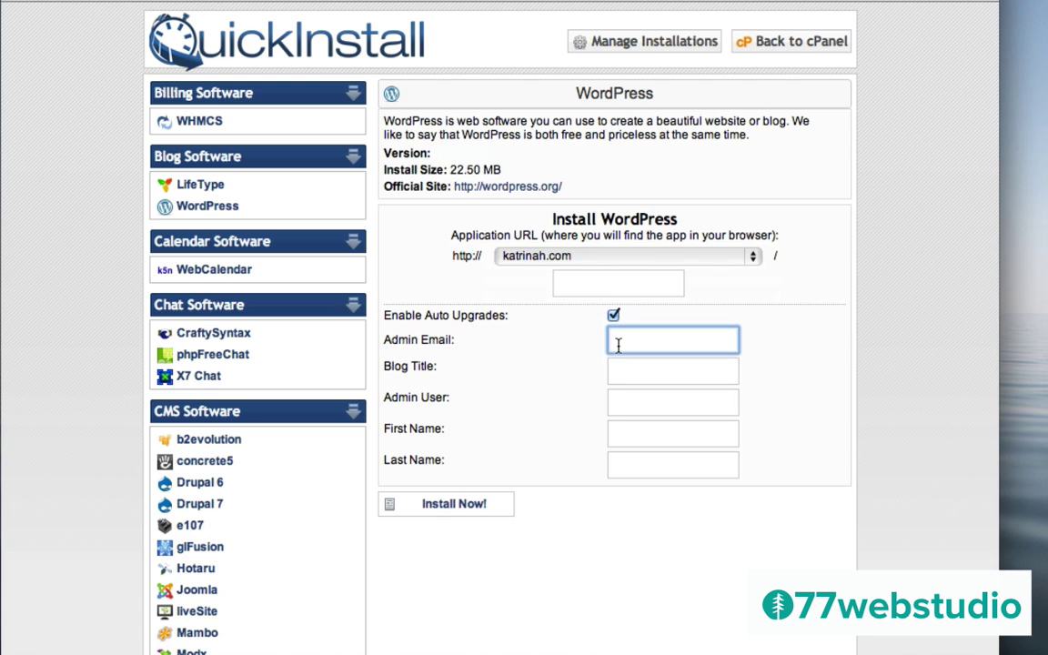
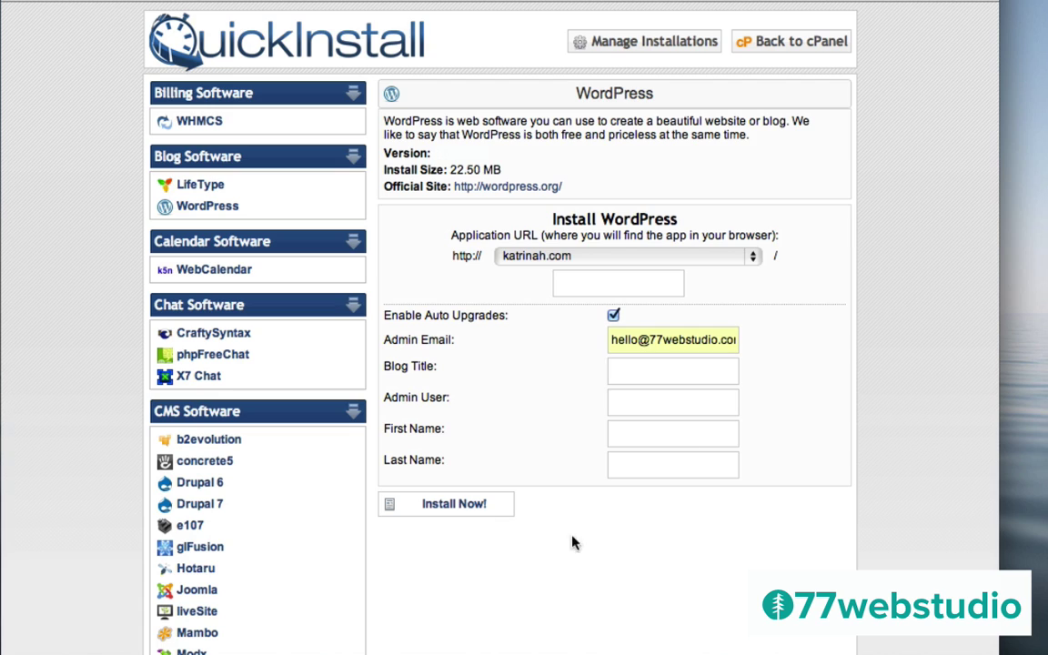
pyautogui.click(637, 378)
pyautogui.write('katrinah.com')
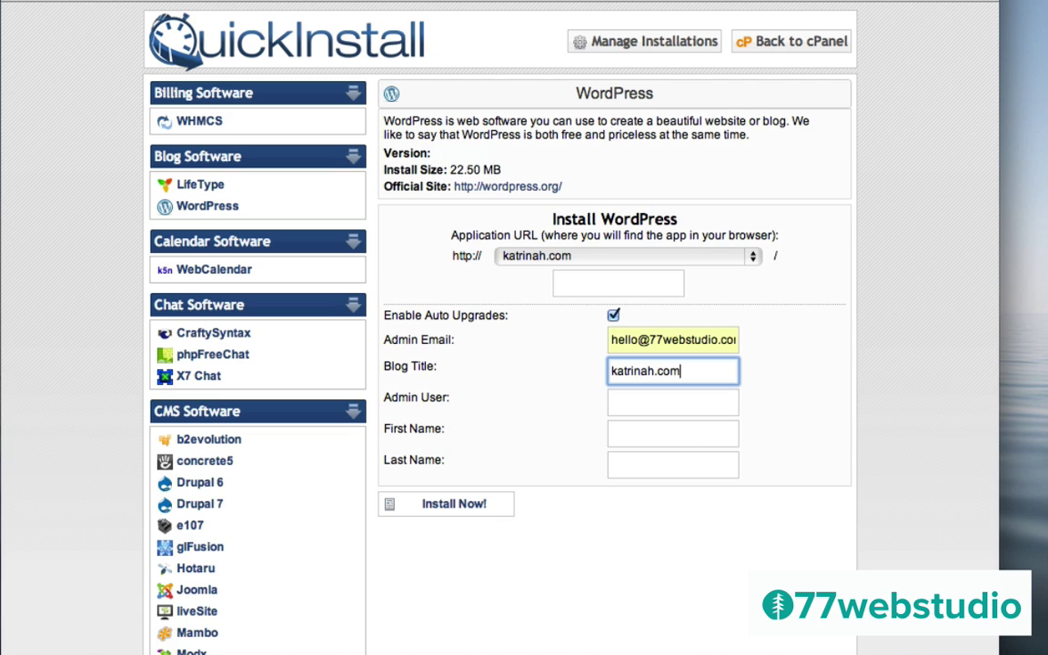
pyautogui.click(634, 409)
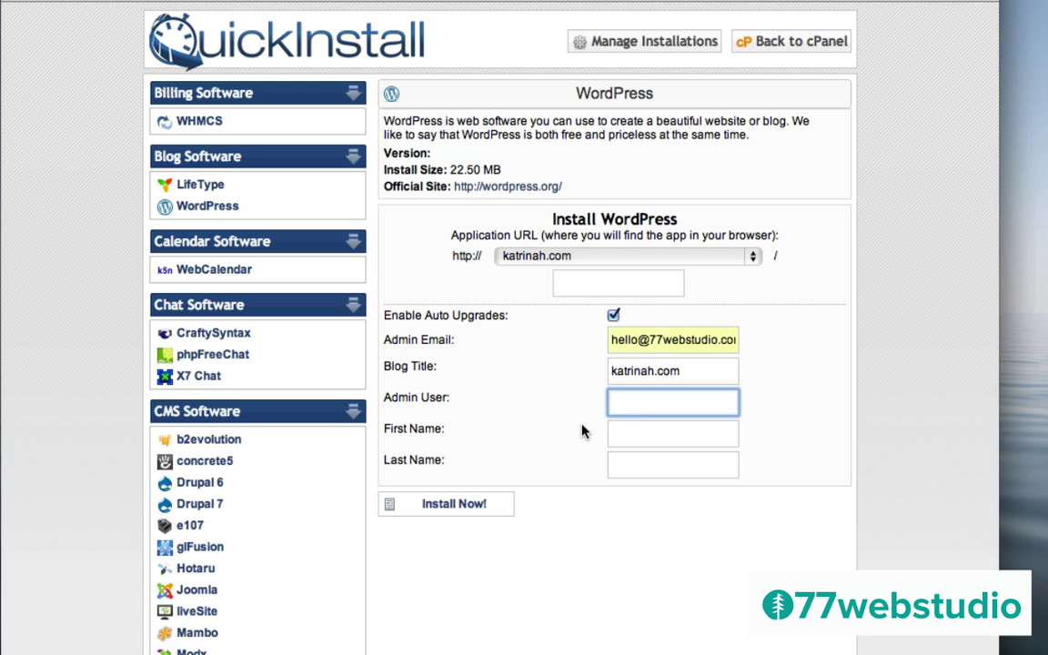
pyautogui.write('katrinah')
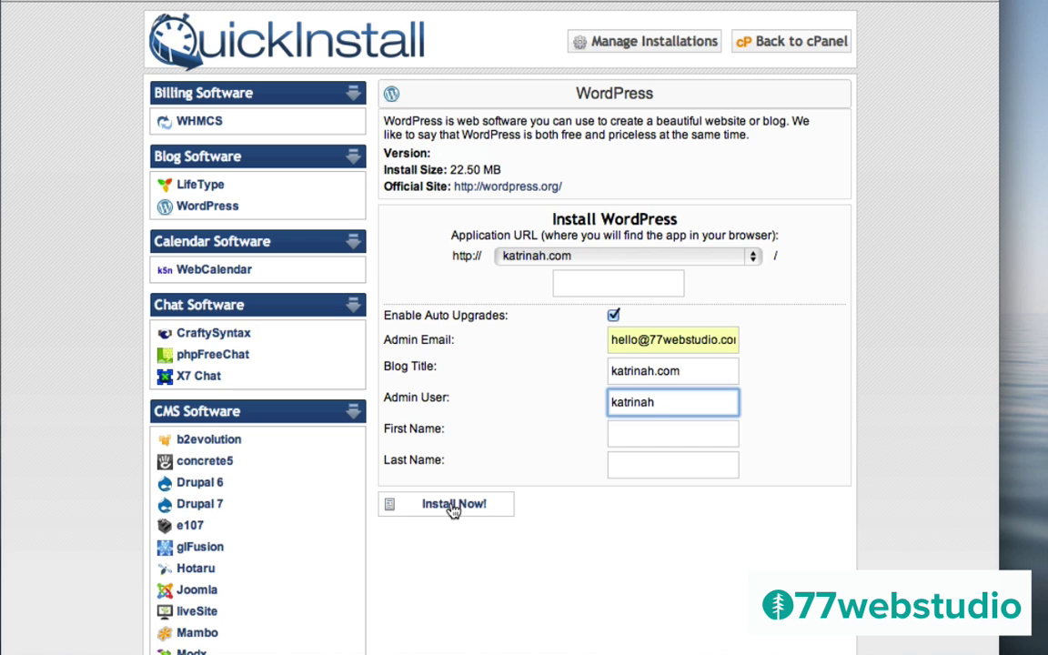
# Run the WordPress install, copy the generated admin password and go to the new site's login page
pyautogui.click(452, 505)
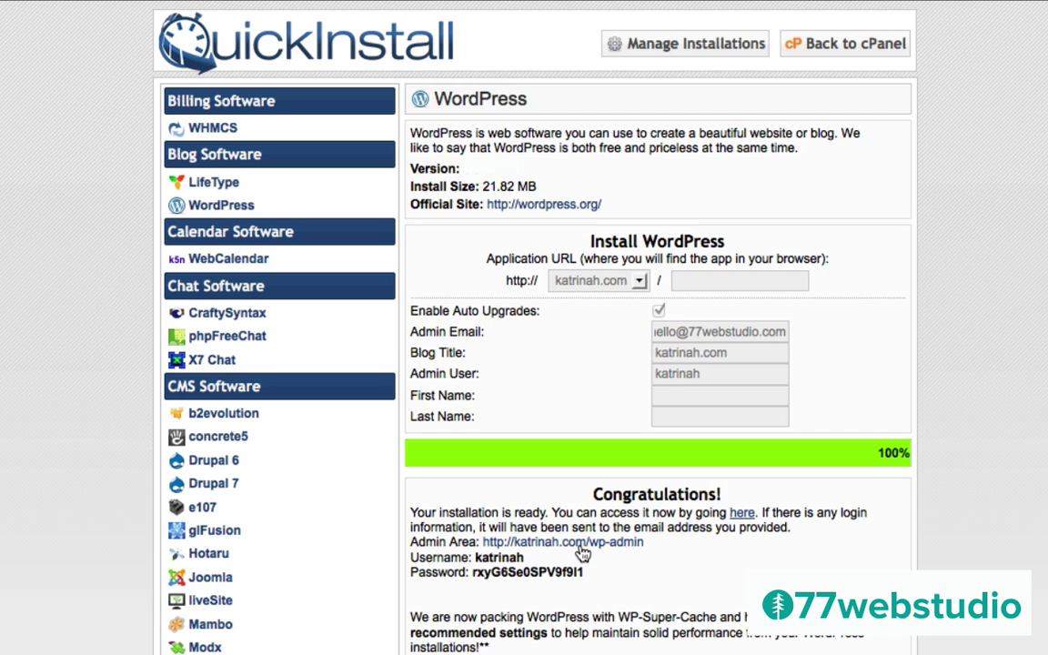
pyautogui.moveTo(585, 573); pyautogui.dragTo(472, 571)
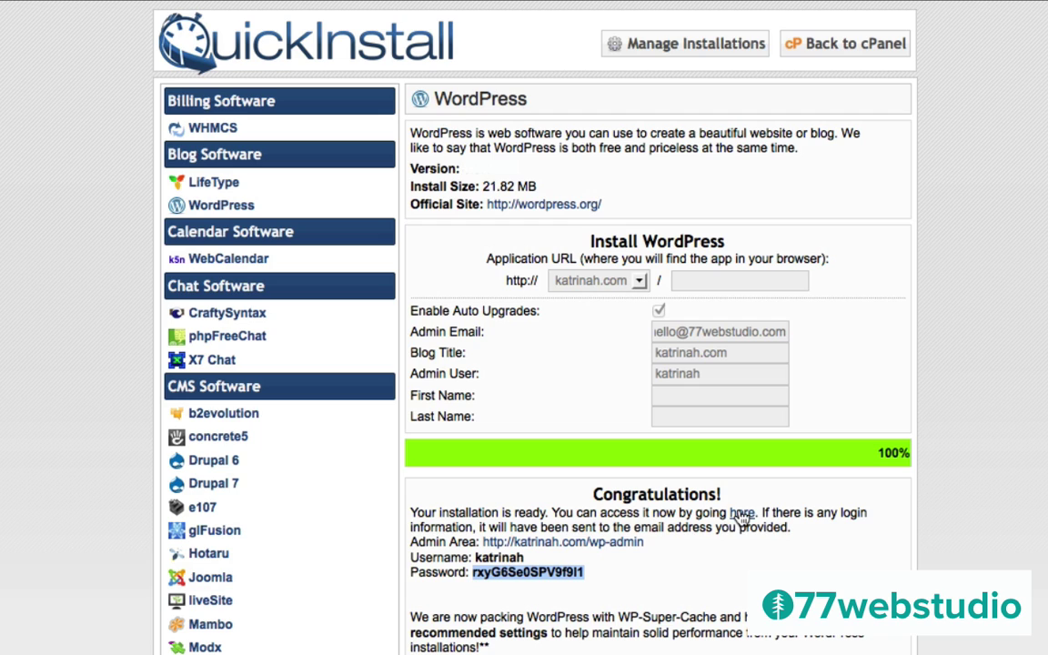
pyautogui.click(742, 515)
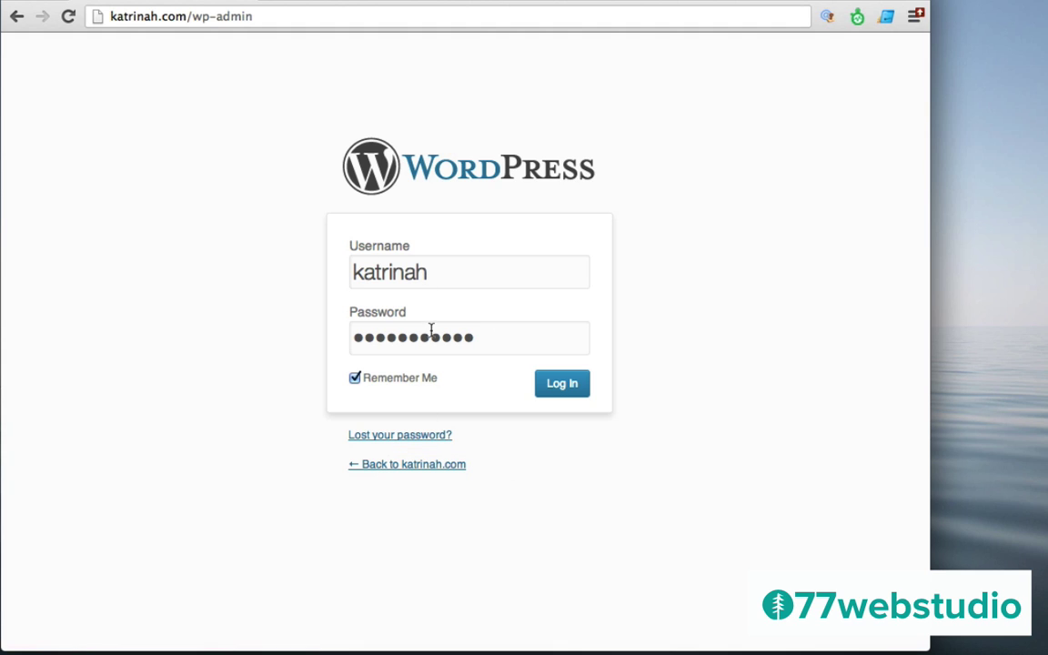
# Log in to the katrinah.com dashboard and dismiss the Welcome to WordPress panel
pyautogui.click(561, 387)
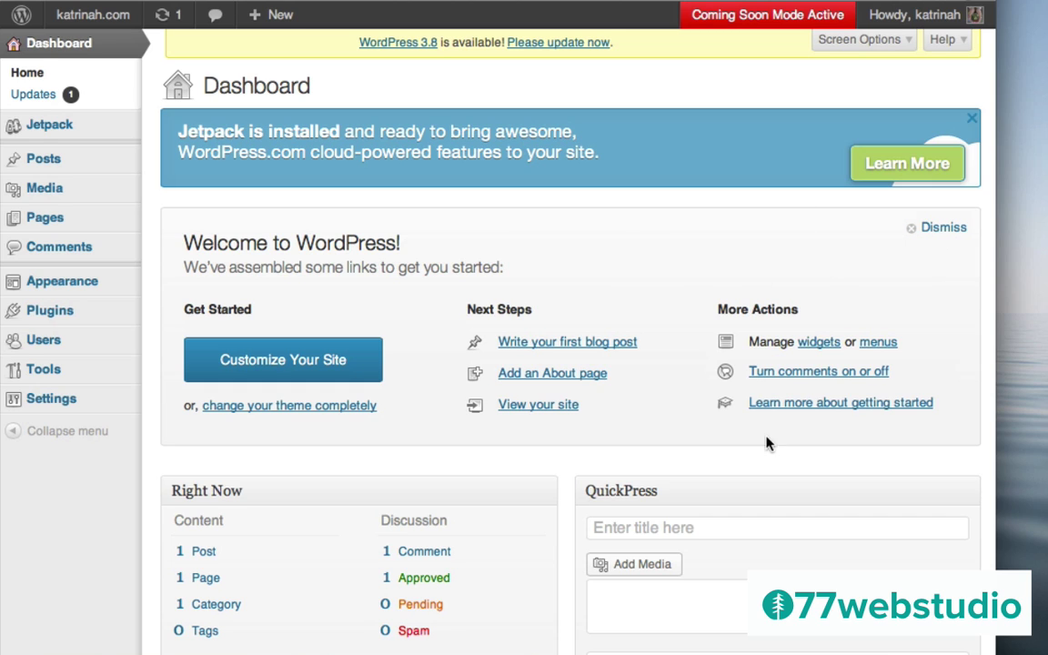
pyautogui.click(942, 228)
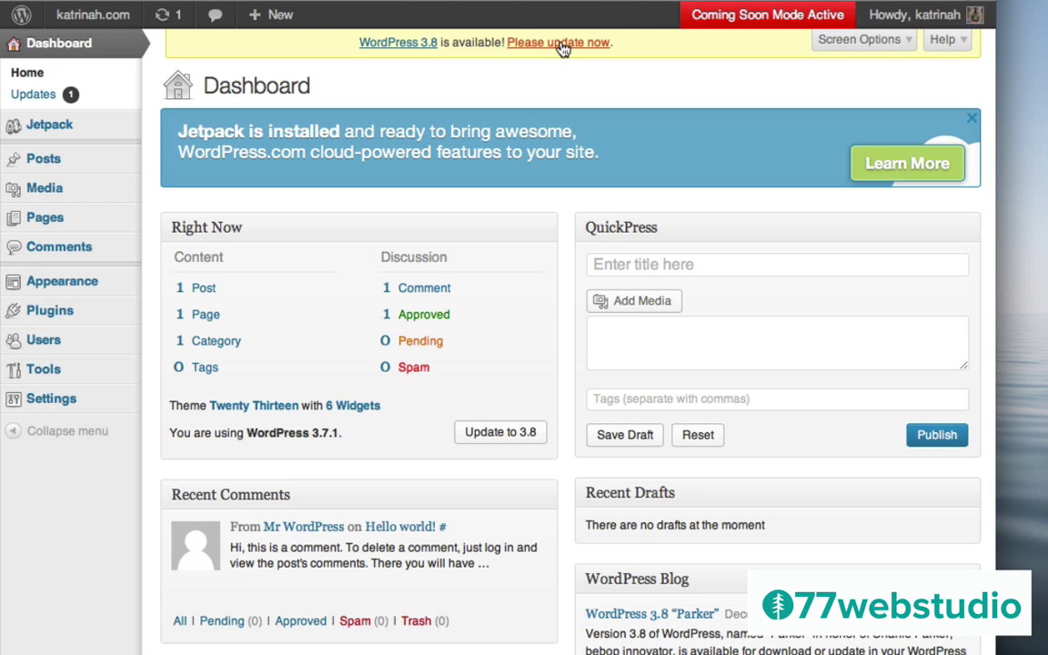
# Update WordPress from 3.7.1 to 3.8 through the update notice
pyautogui.click(559, 43)
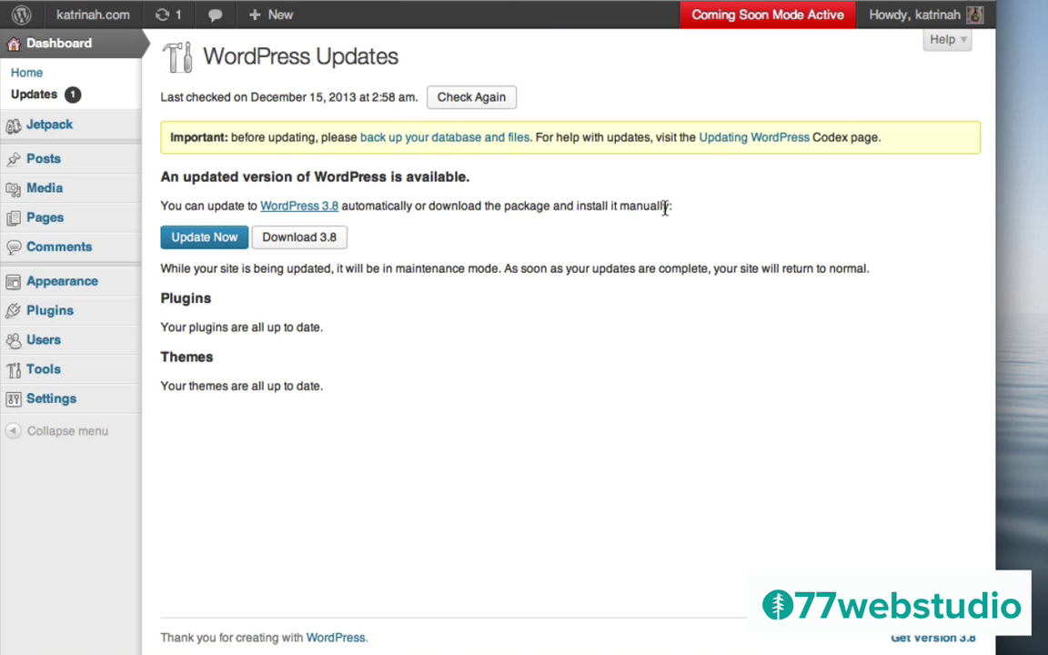
pyautogui.click(197, 239)
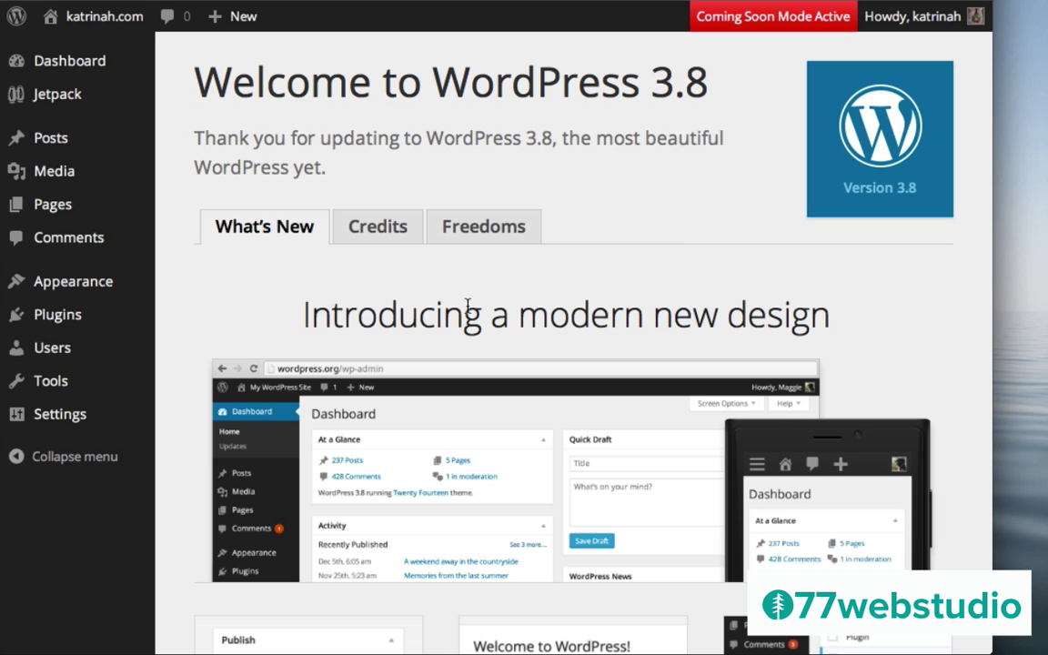
# Scroll the WordPress 3.8 What's New page down to the eight admin colour schemes
pyautogui.scroll(-1, 575, 384)
pyautogui.scroll(-10, 575, 384)
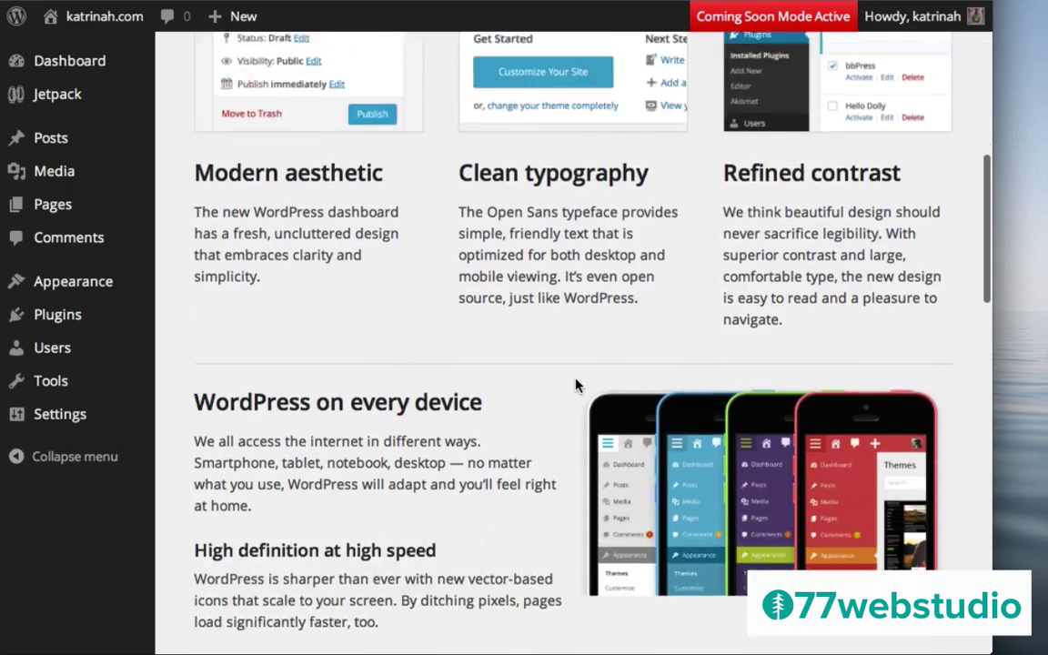
pyautogui.scroll(-7, 575, 385)
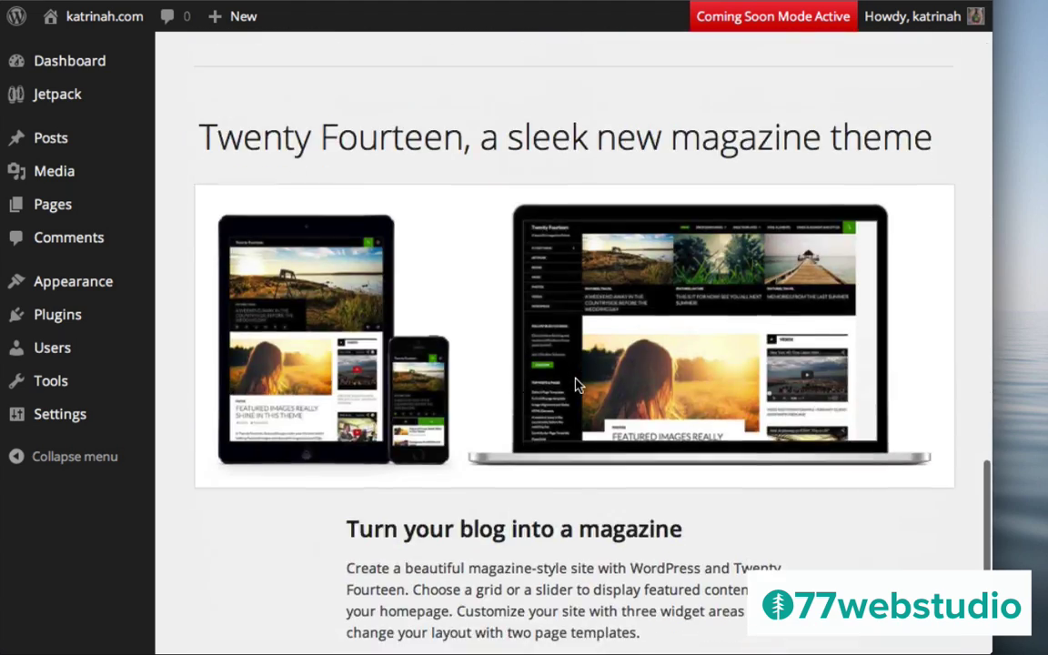
pyautogui.scroll(20, 575, 385)
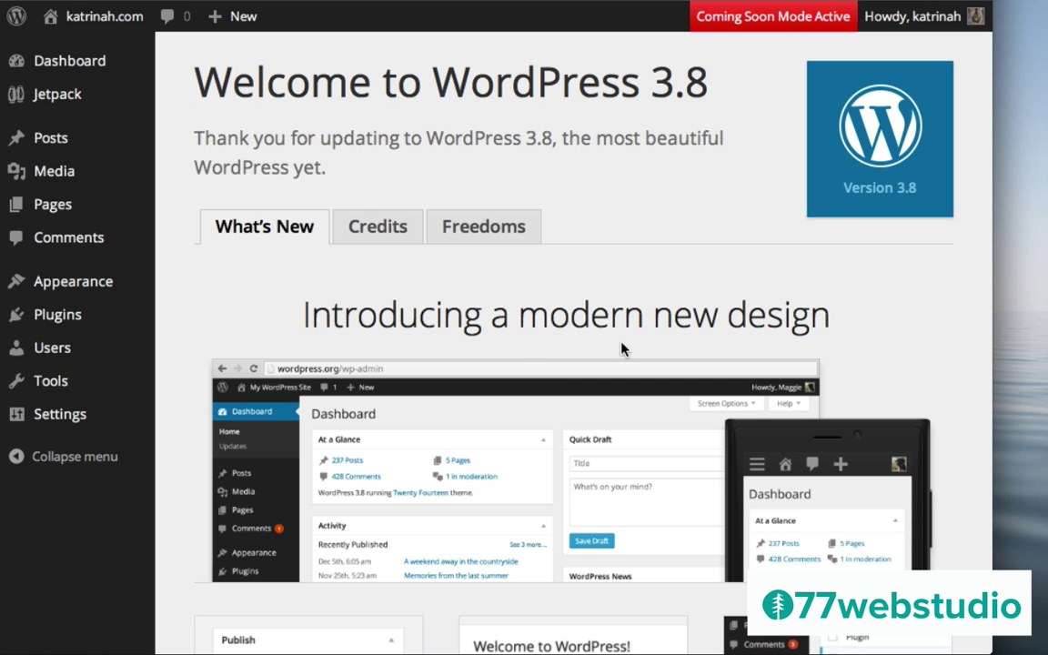
pyautogui.scroll(-5, 622, 350)
pyautogui.scroll(-1, 623, 351)
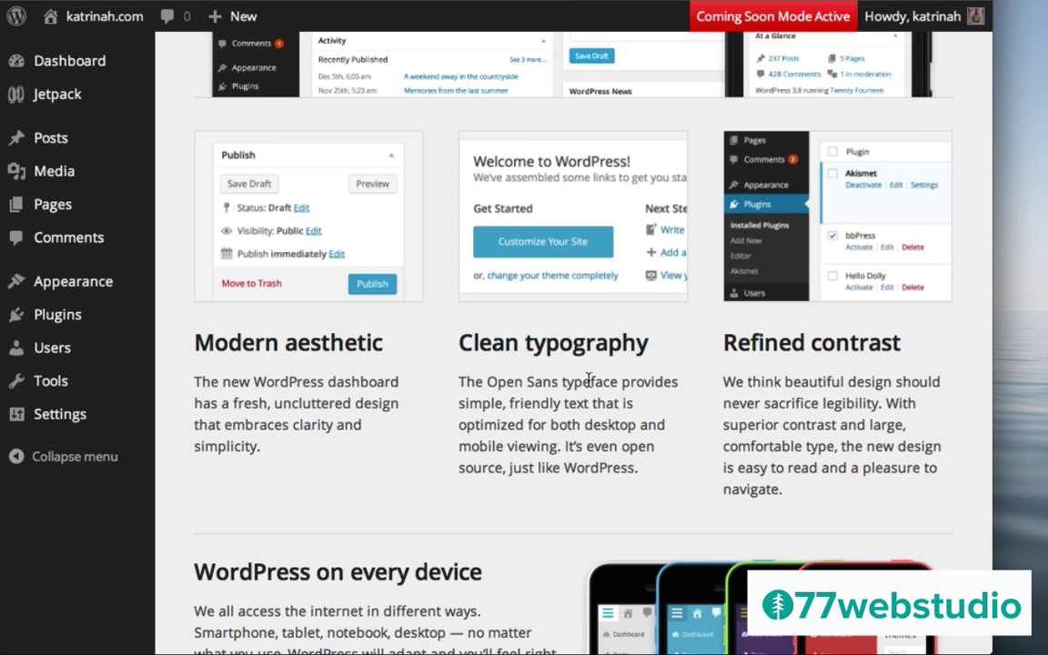
pyautogui.scroll(-6, 588, 380)
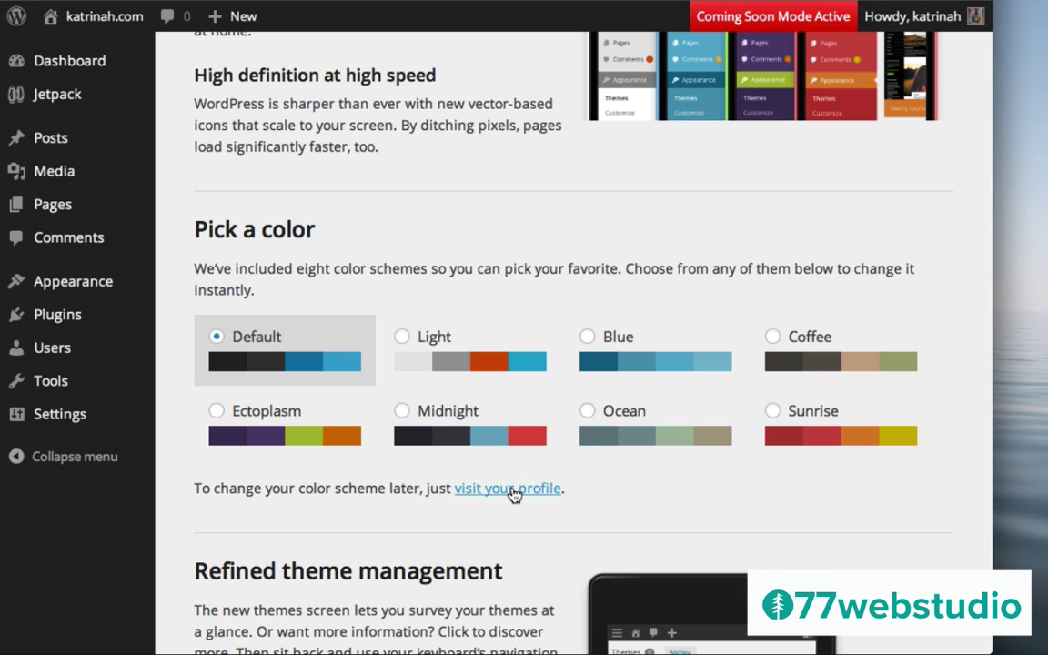
pyautogui.scroll(-2, 584, 172)
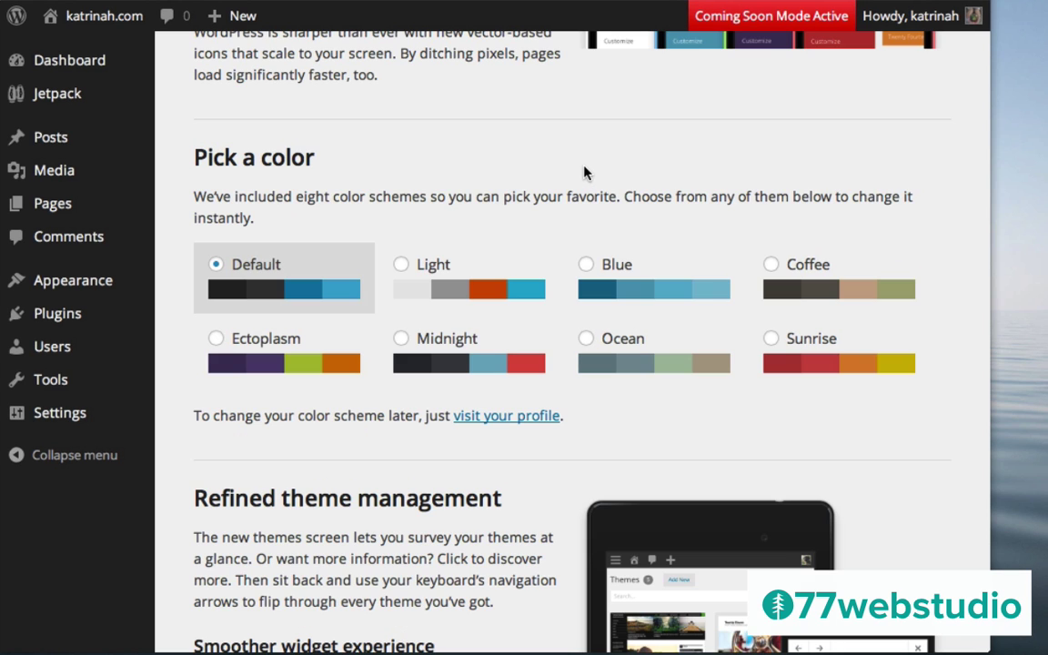
# Try the Light, Blue, Coffee, Ectoplasm, Ocean and Sunrise schemes, then settle on Midnight
pyautogui.click(414, 277)
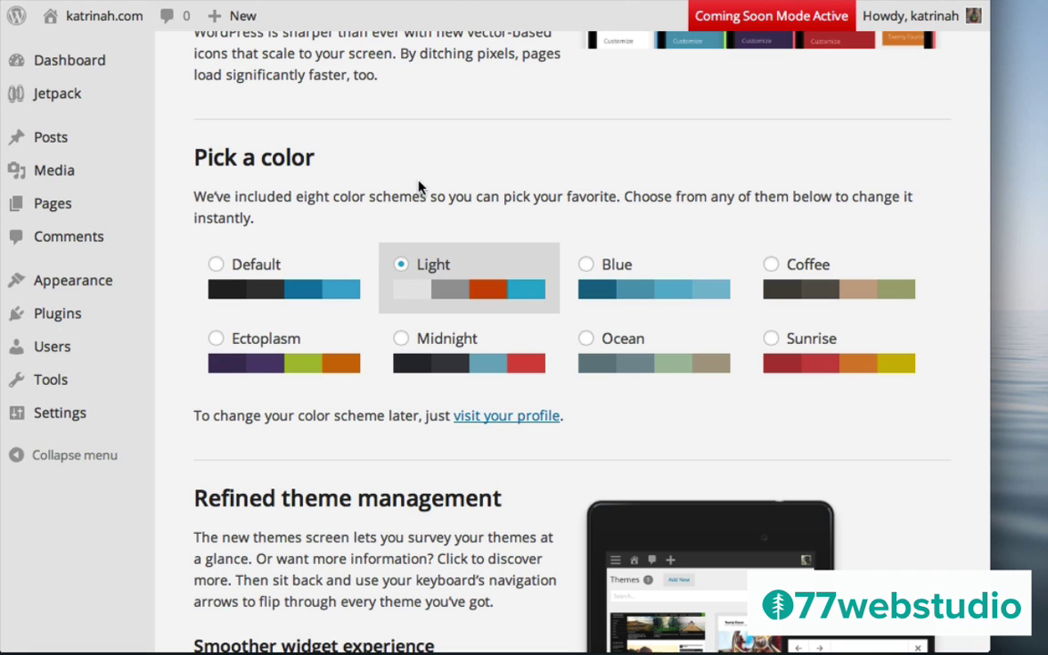
pyautogui.click(607, 275)
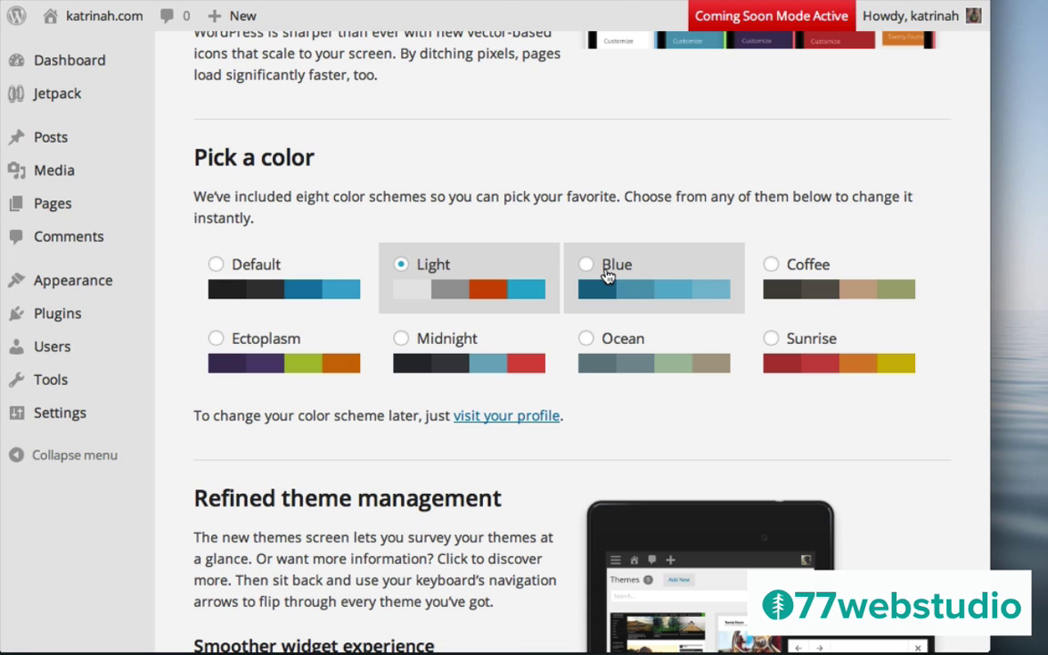
pyautogui.click(781, 291)
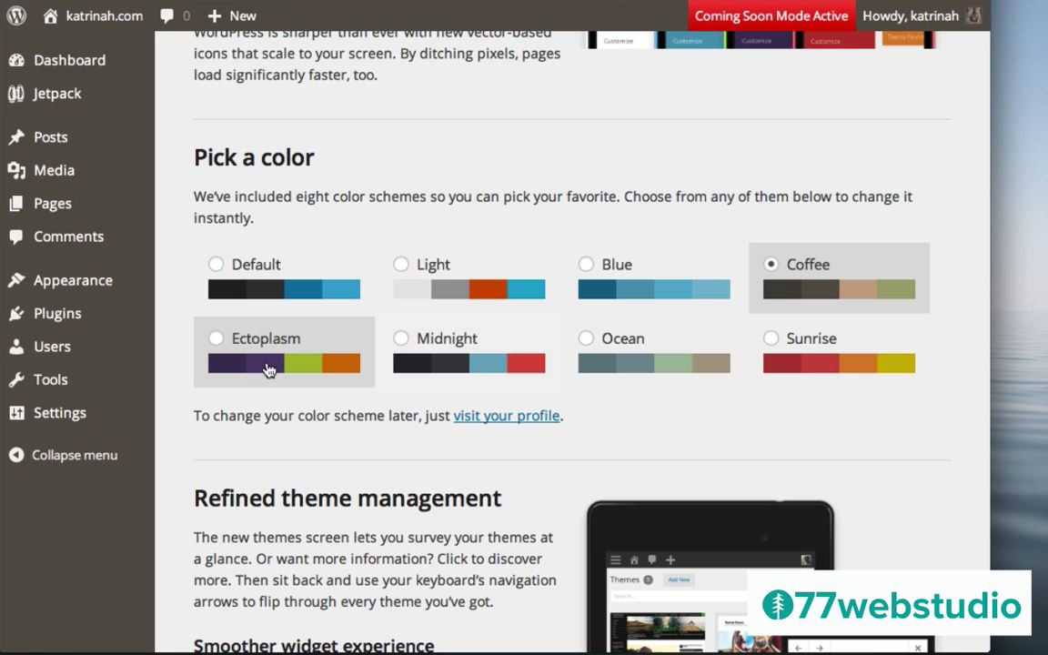
pyautogui.click(262, 354)
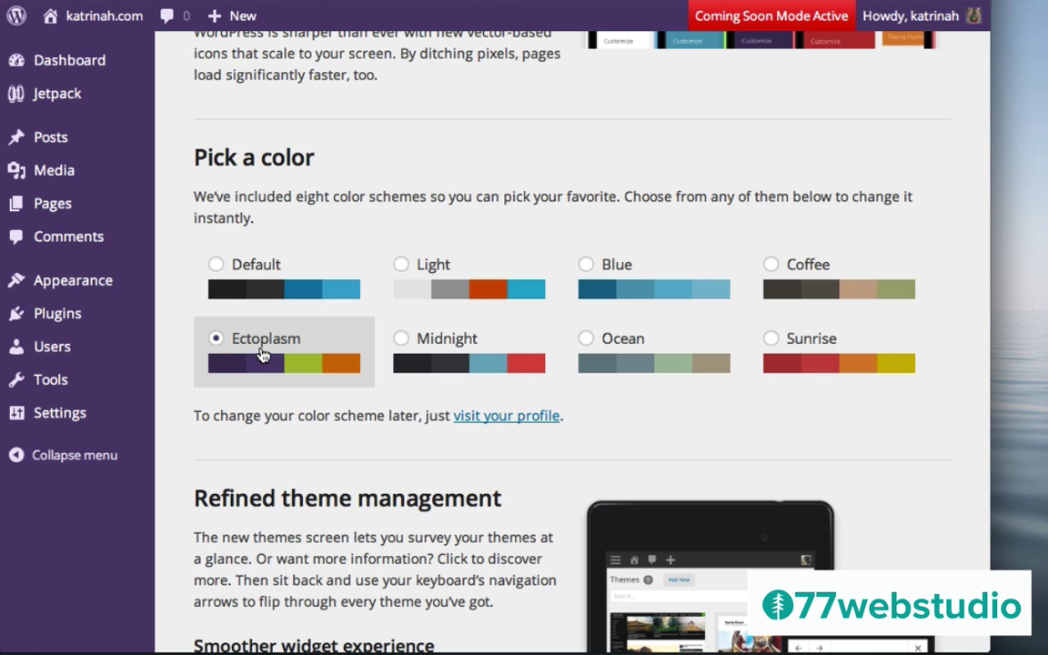
pyautogui.click(426, 362)
pyautogui.click(636, 362)
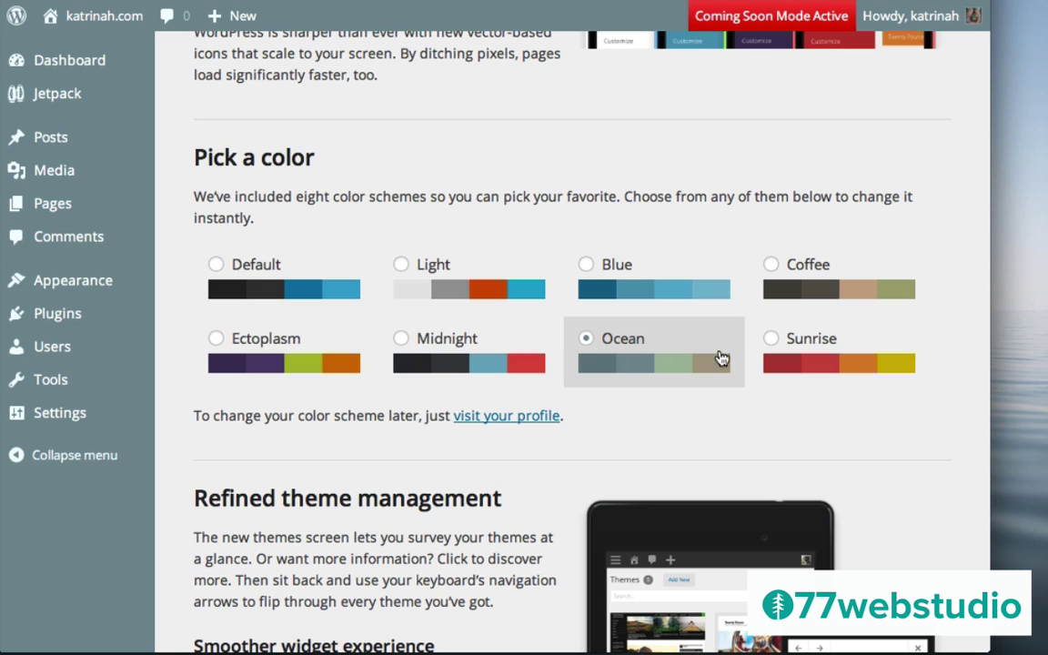
pyautogui.click(864, 363)
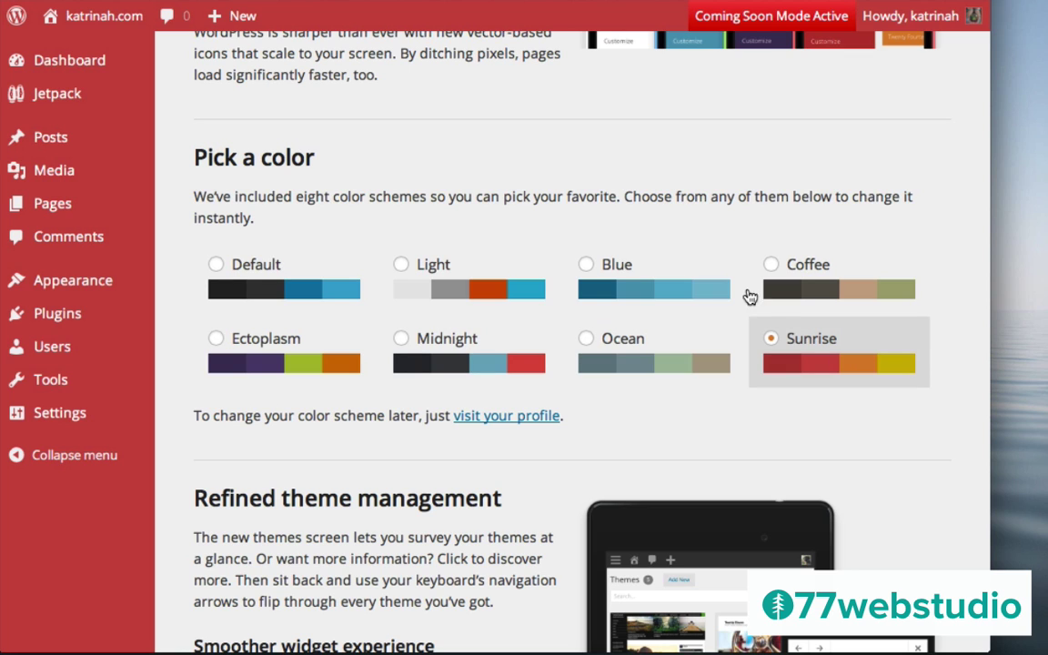
pyautogui.click(477, 354)
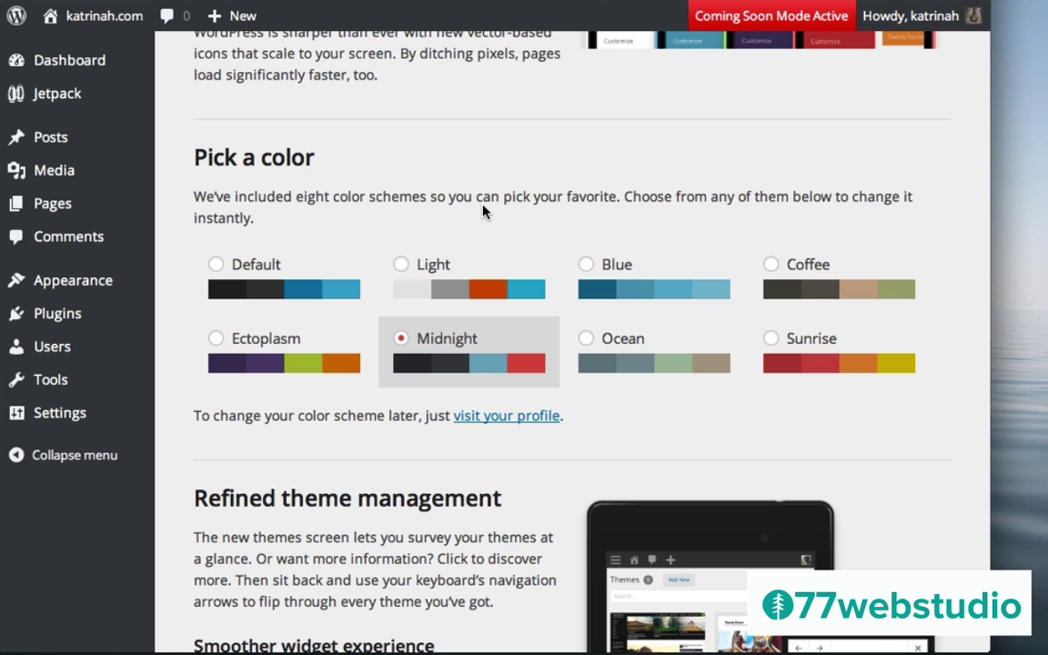
pyautogui.moveTo(914, 18)
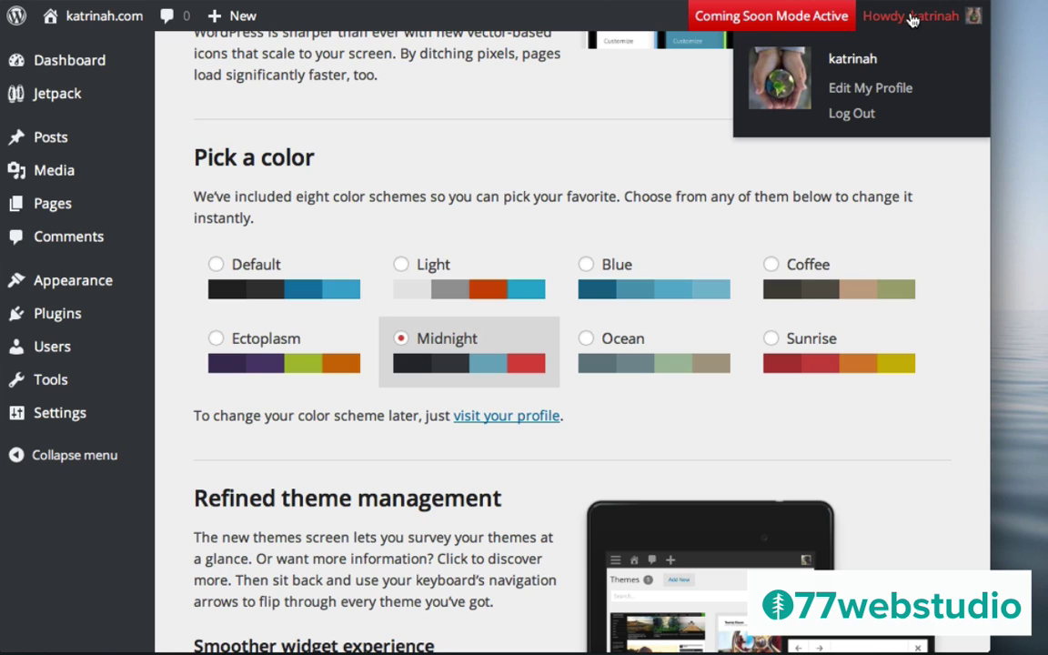
# Check Midnight is set in Your Profile, then go back to the Dashboard
pyautogui.click(869, 88)
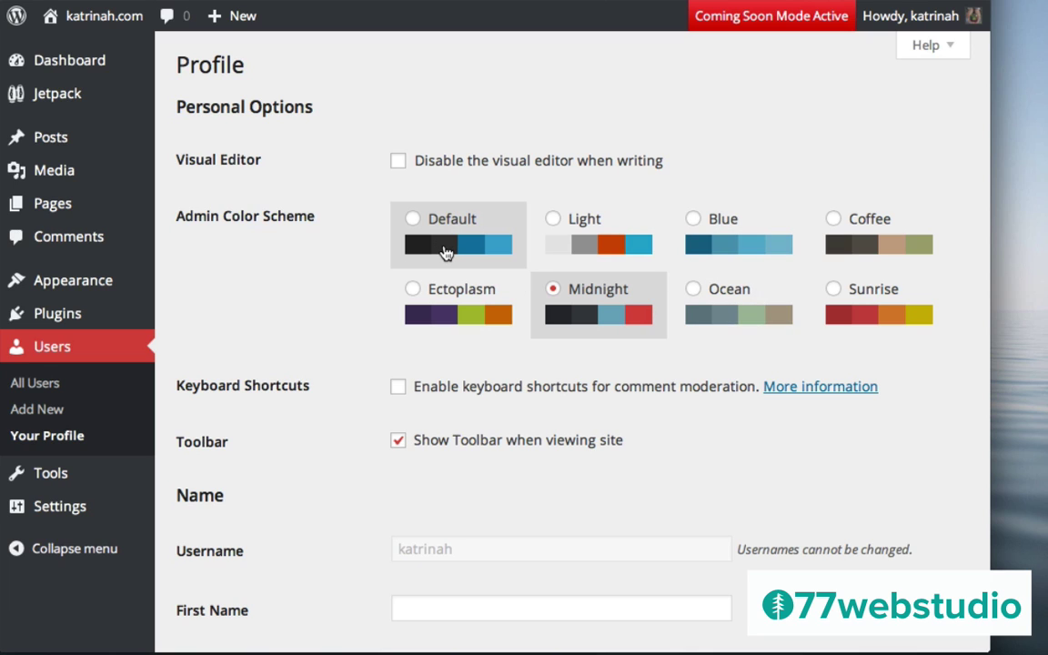
pyautogui.moveTo(48, 66)
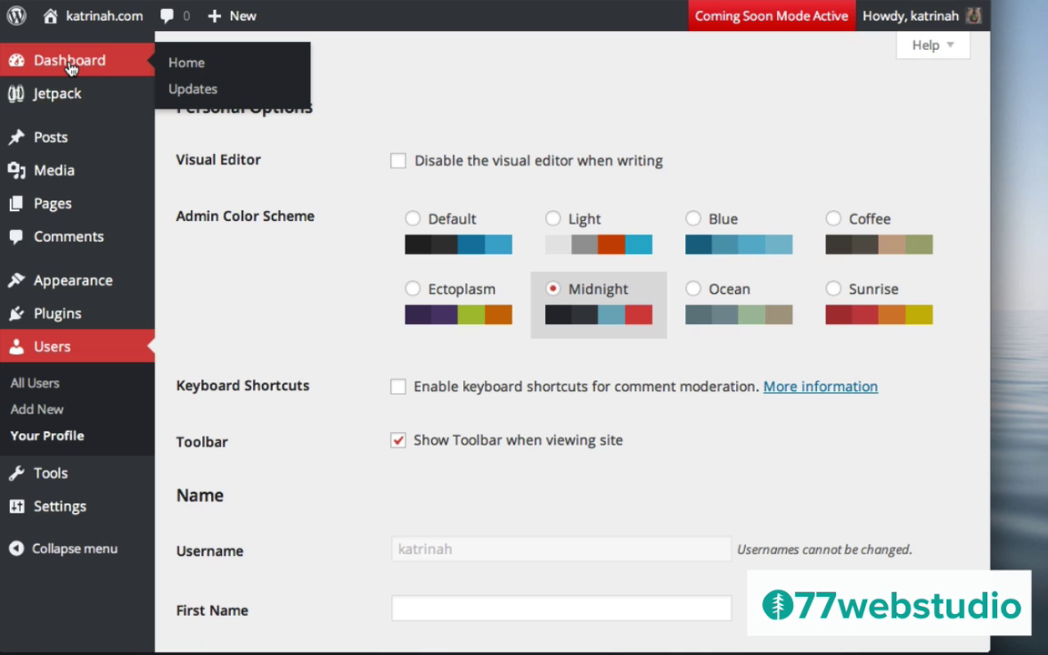
pyautogui.click(70, 64)
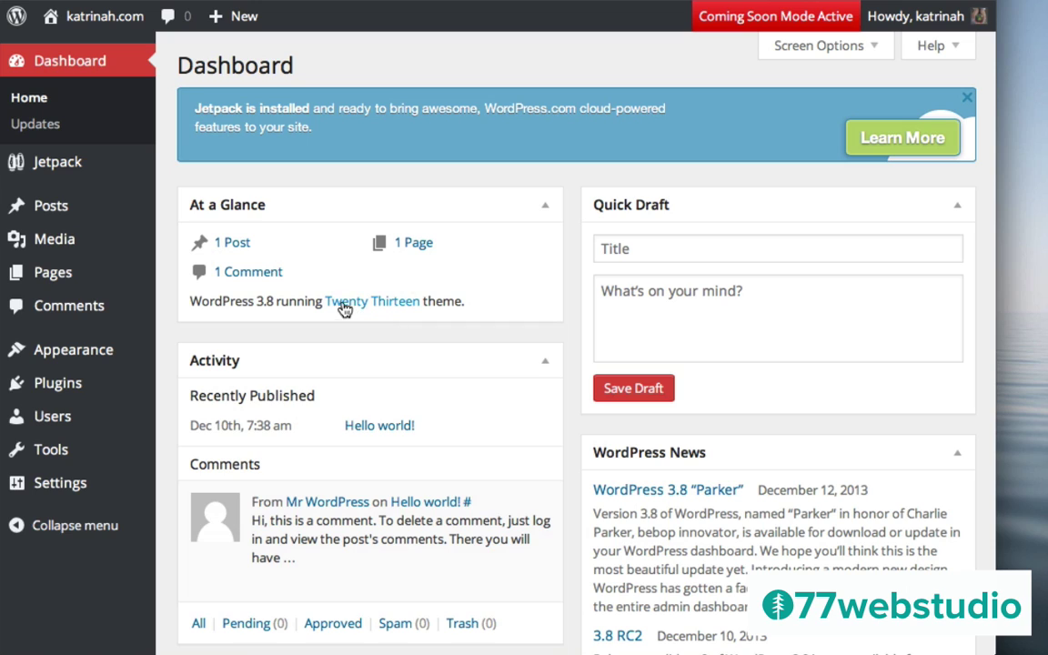
pyautogui.moveTo(105, 20)
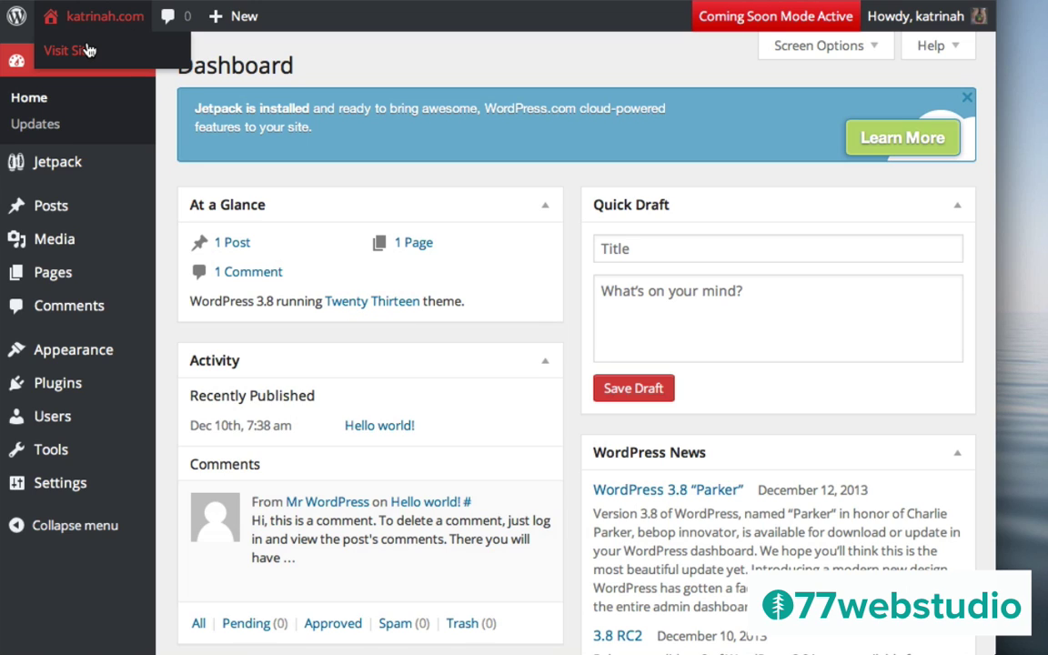
pyautogui.click(84, 50)
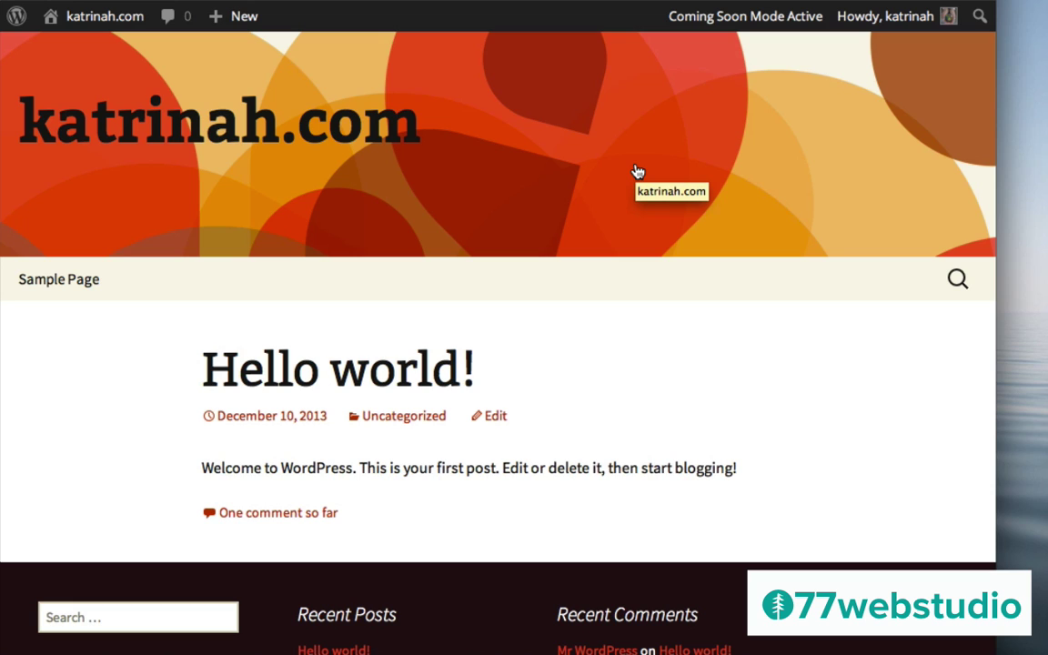
pyautogui.moveTo(64, 23)
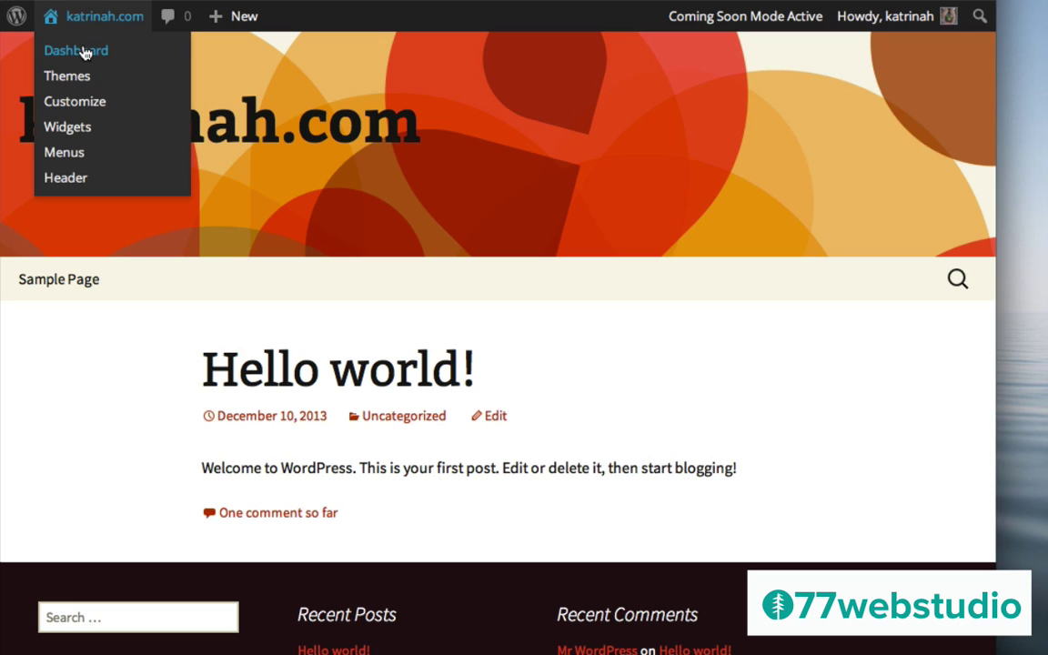
pyautogui.click(82, 52)
pyautogui.moveTo(72, 350)
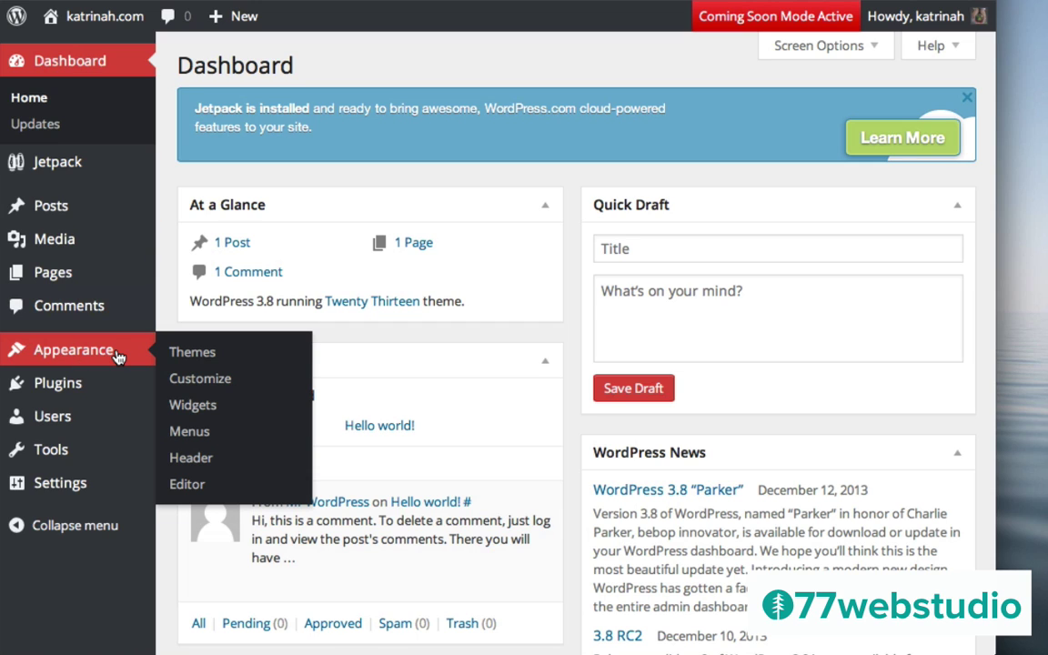
# Activate the Twenty Fourteen theme on the Appearance > Themes page
pyautogui.click(193, 353)
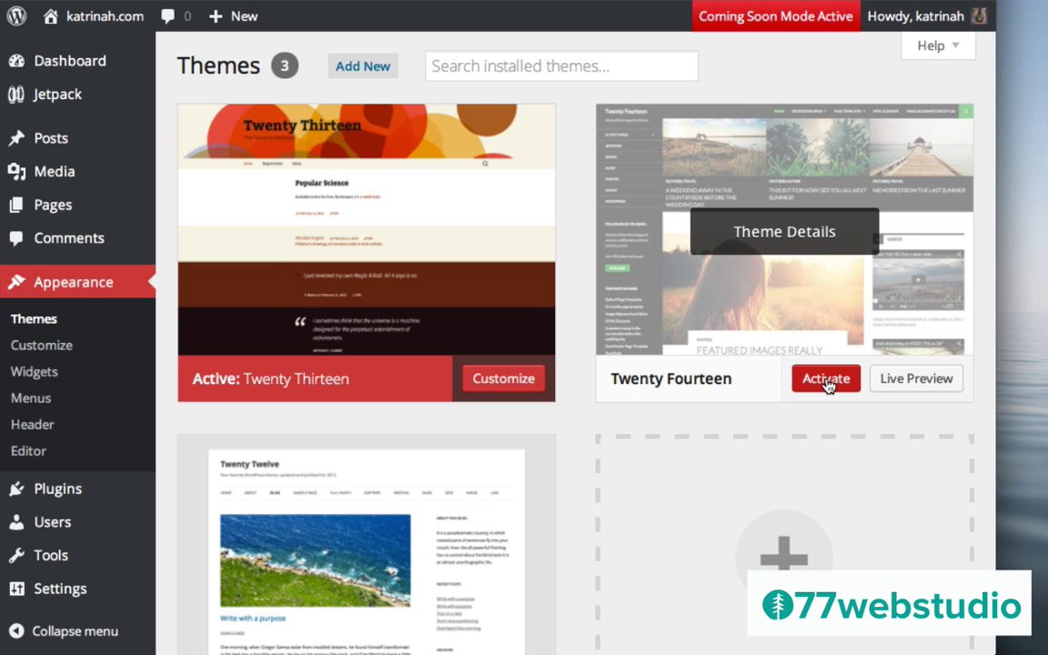
pyautogui.click(827, 385)
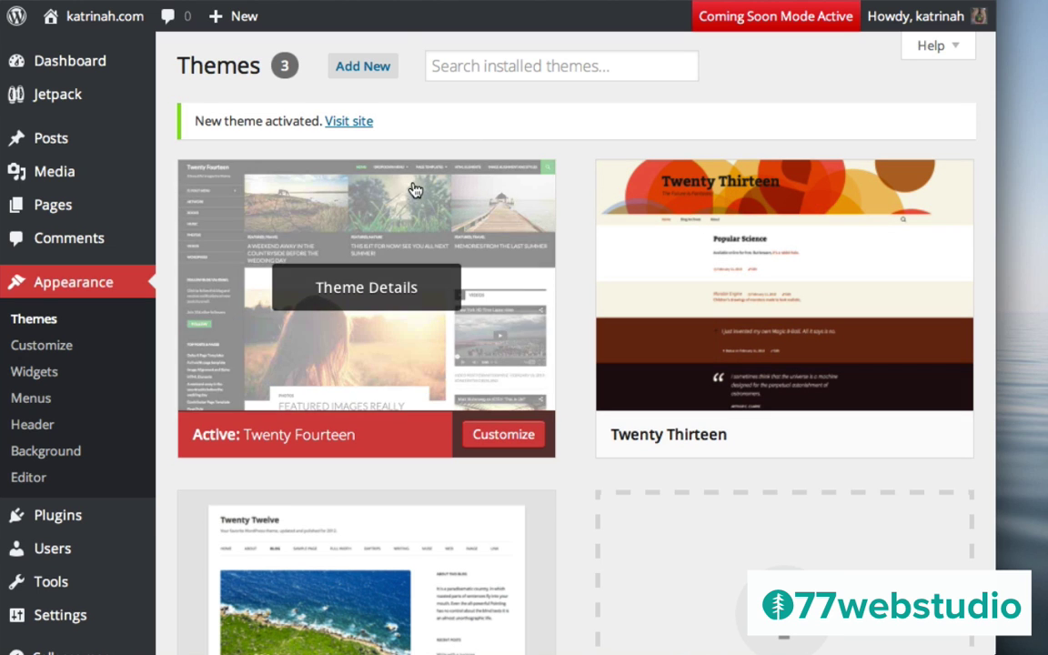
# View the live site in Twenty Fourteen, then return to the admin Dashboard
pyautogui.click(351, 125)
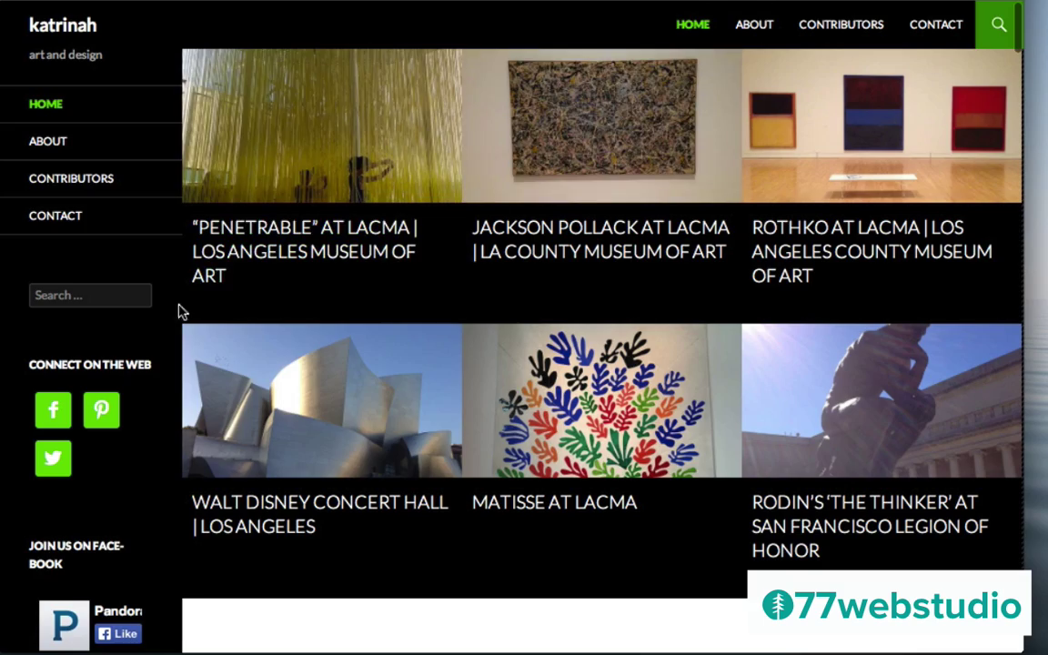
pyautogui.scroll(-15, 537, 368)
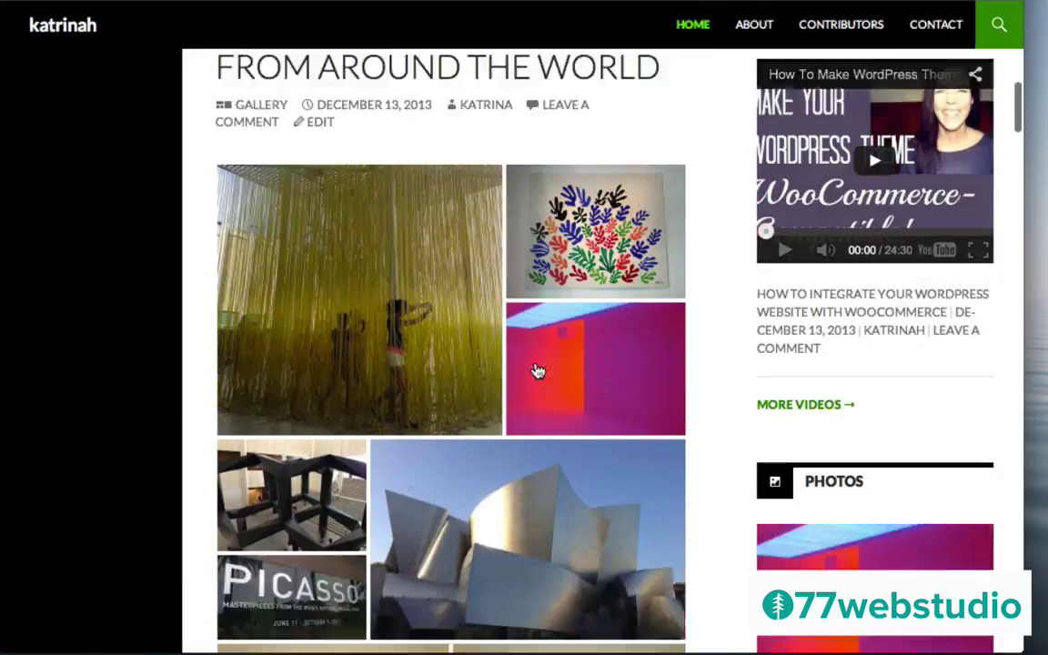
pyautogui.scroll(10, 536, 371)
pyautogui.scroll(5, 537, 372)
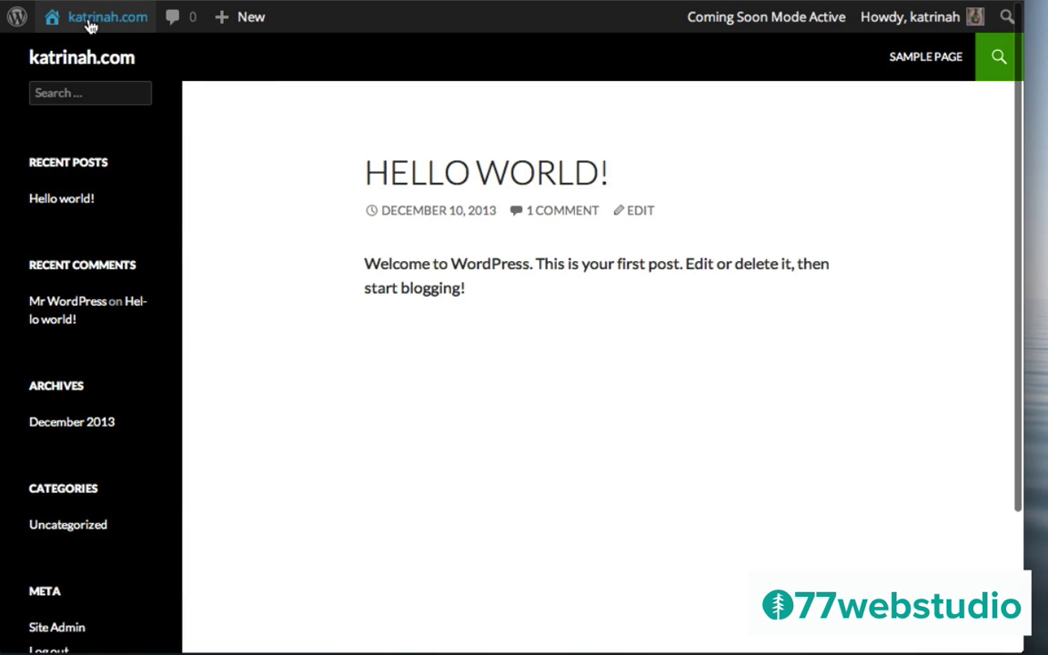
pyautogui.moveTo(95, 24)
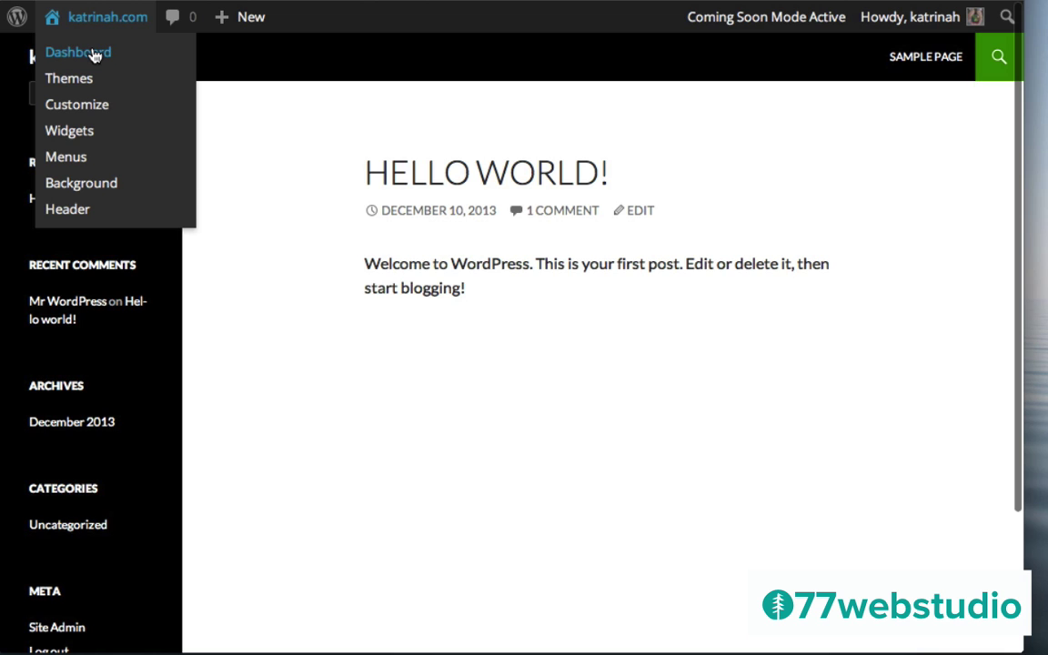
pyautogui.click(94, 55)
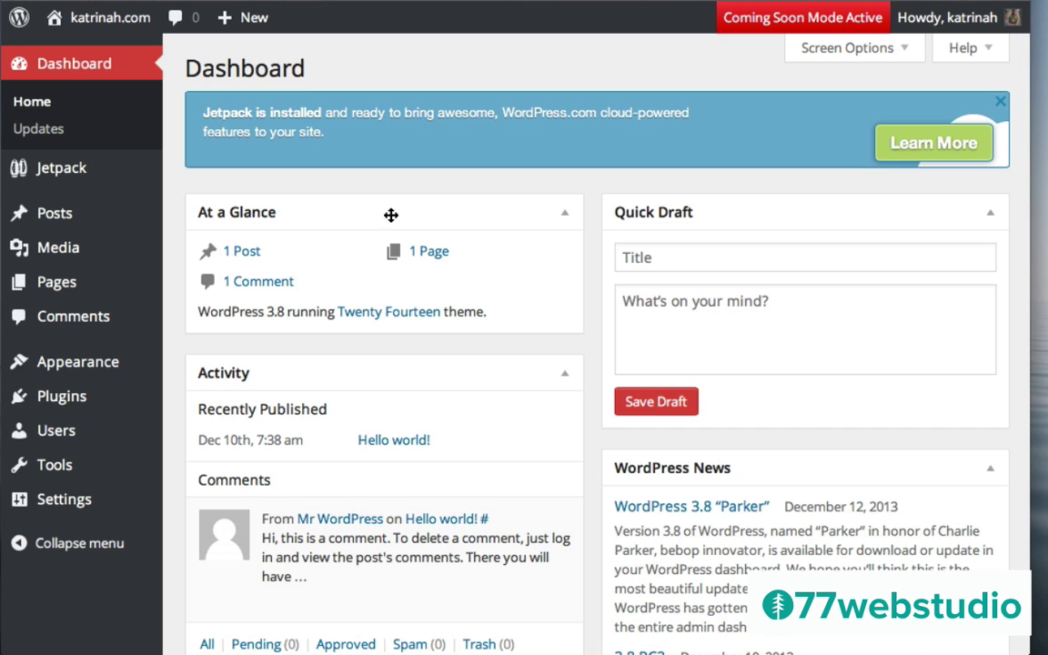
# Go to the All Posts list and start a new post in the Add New Post editor
pyautogui.moveTo(234, 20)
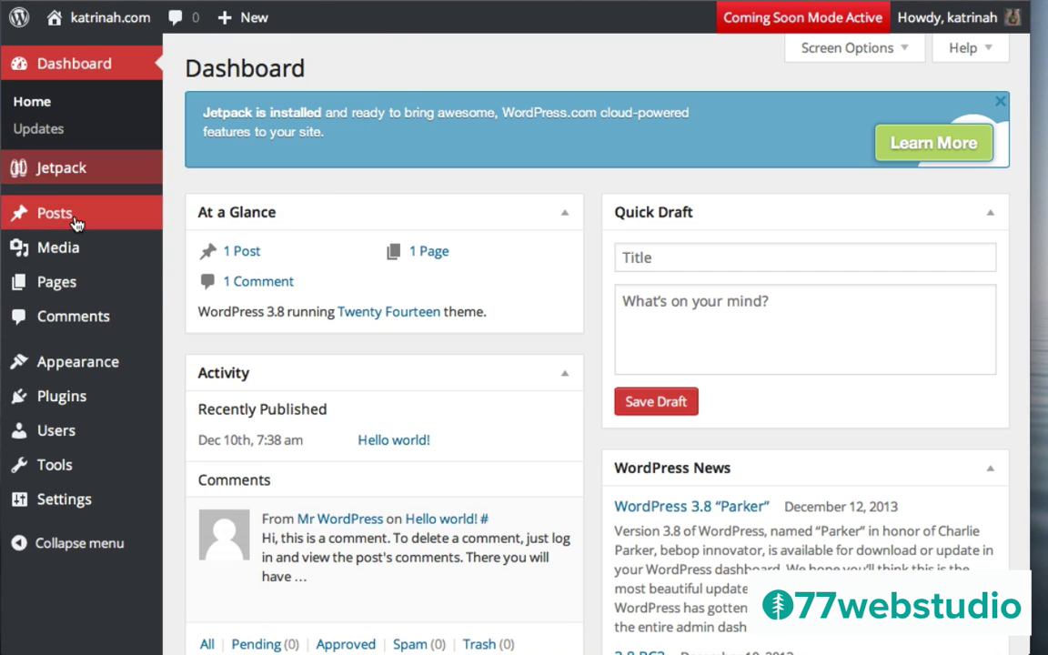
pyautogui.moveTo(62, 217)
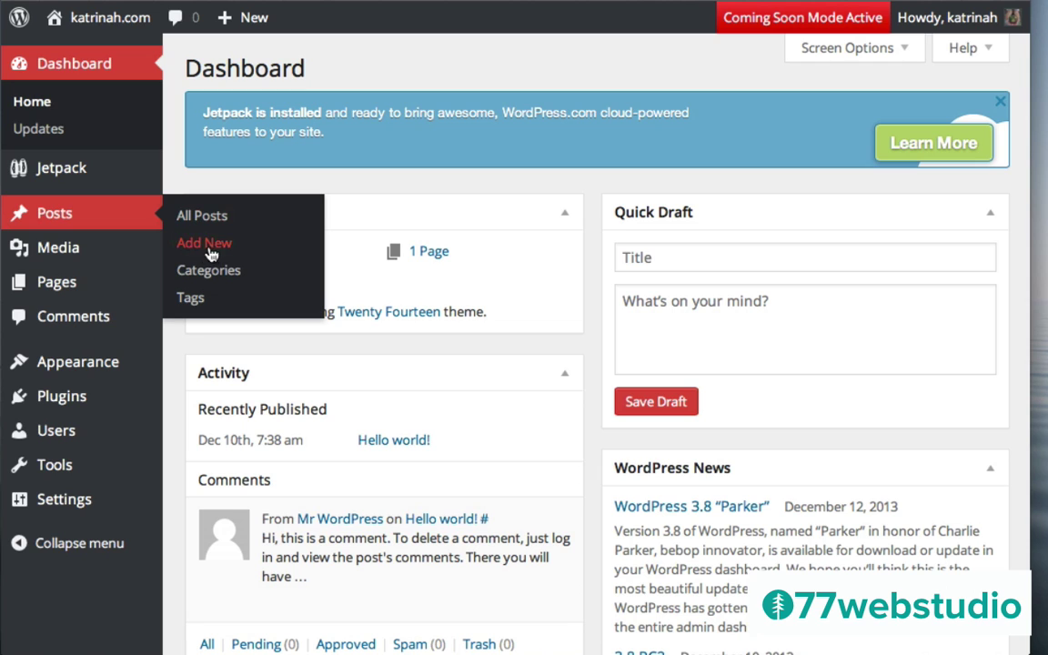
pyautogui.click(64, 216)
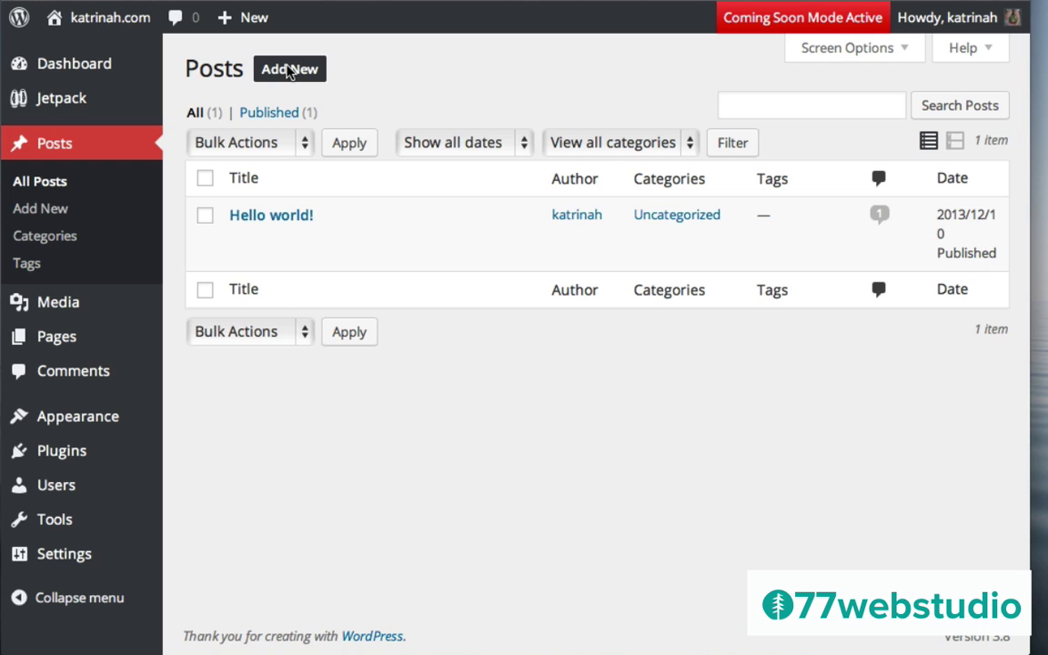
pyautogui.click(287, 72)
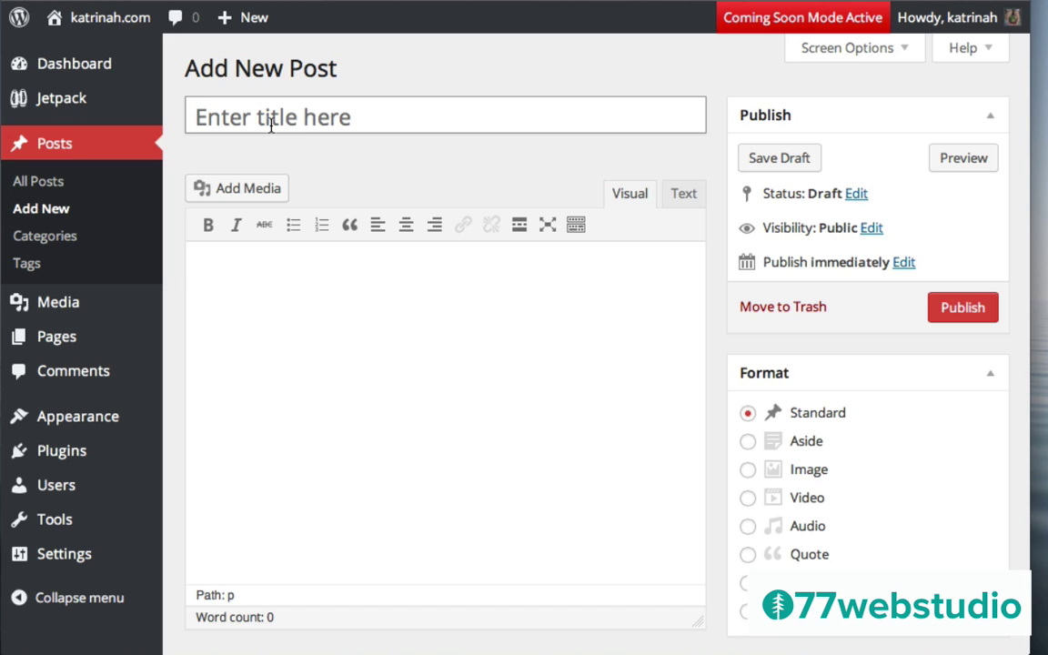
# Title the post 'Matisse at LACMA', then paste placeholder paragraphs into the empty body
pyautogui.write('Matt')
pyautogui.press('BackSpace')
pyautogui.write('isse ')
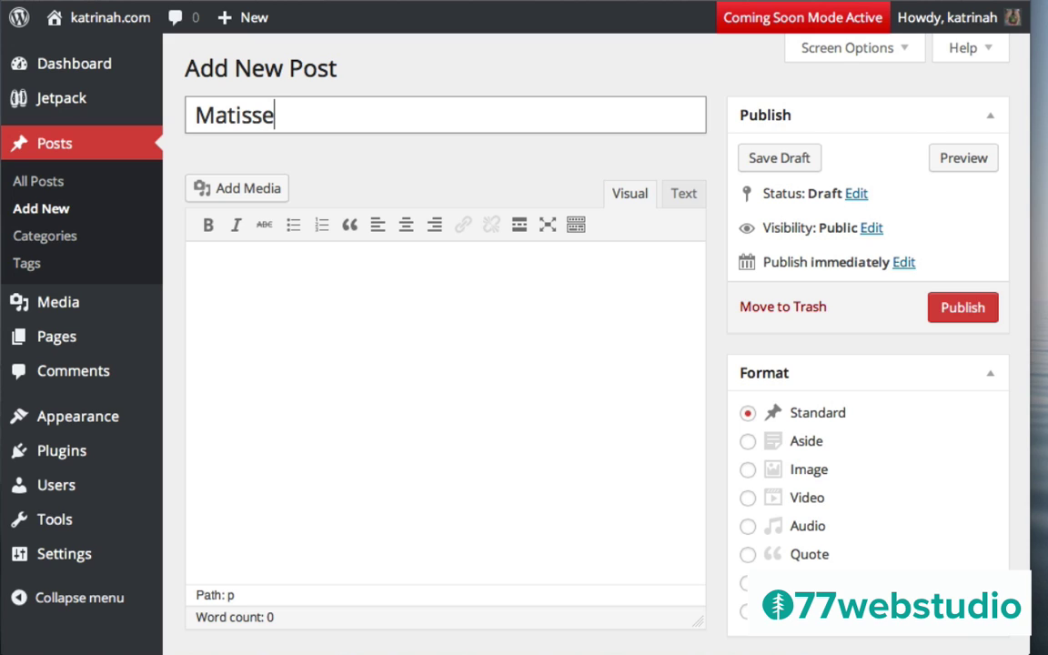
pyautogui.write('at LACMA')
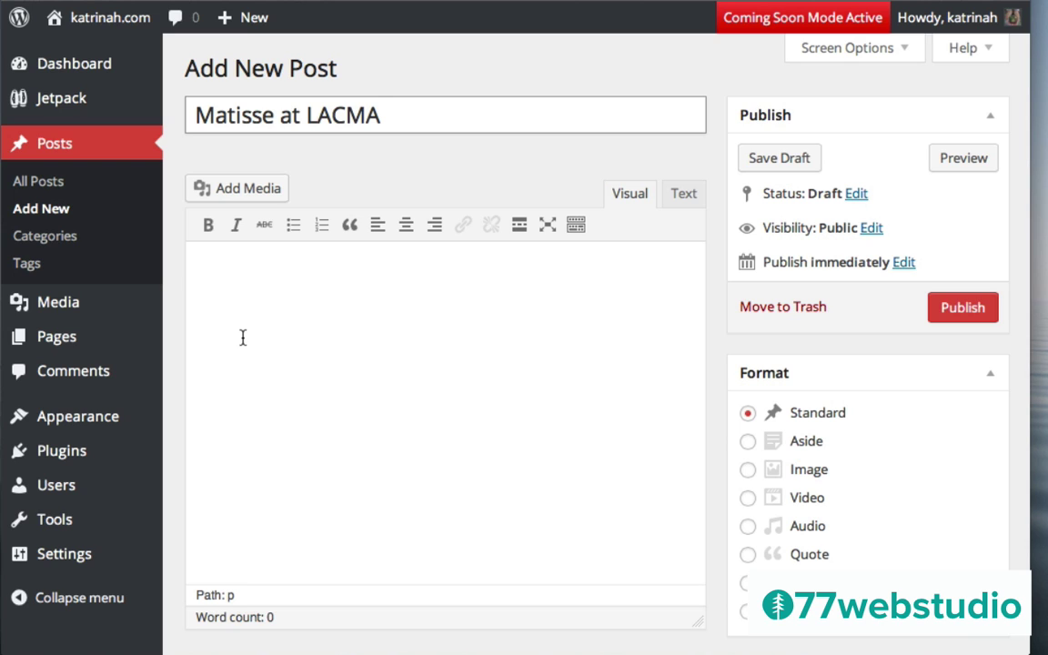
pyautogui.click(219, 266)
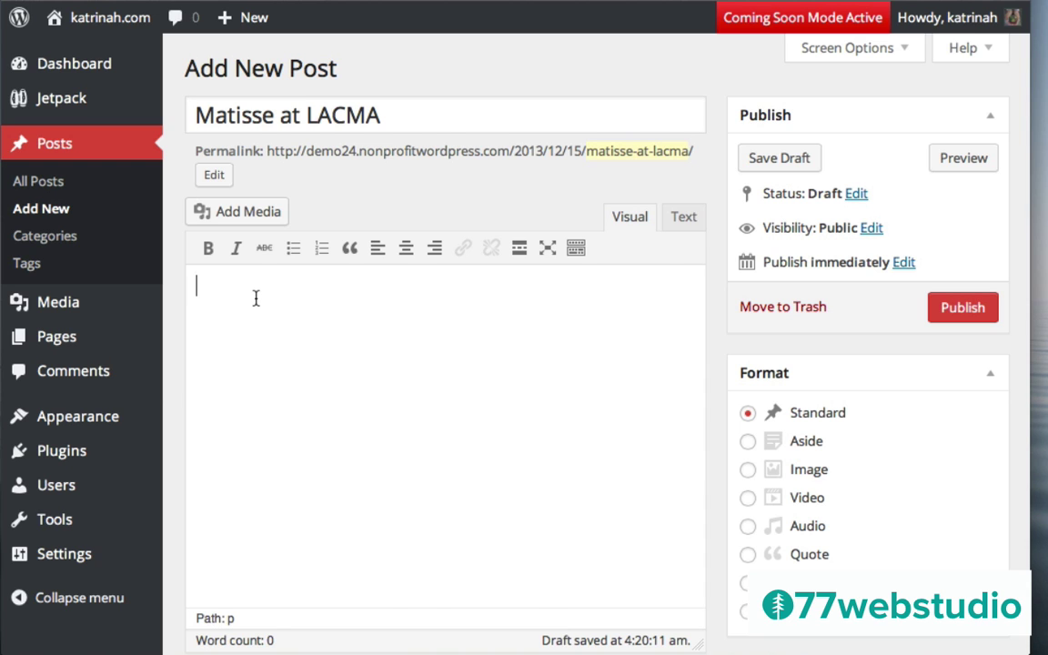
pyautogui.write('Lorem ipsum dolor sit amet, consectetur adipisicing elit, sed do eiusmod tempor incididunt ut labore et dolore magna aliqua. Ut enim ad minim veniam, quis nostrud exercitation ullamco laboris nisi ut aliquip ex ea commodo consequat. Duis aute irure dolor in reprehenderit in voluptate velit esse cillum dolore eu fugiat nulla pariatur. Excepteur sint occaecat cupidatat non proident, sunt in culpa qui officia deserunt mollit anim id est laborum.  Lorem ipsum dolor sit amet, consectetur adipisicing elit, sed do eiusmod tempor incididunt ut labore et dolore magna aliqua. Ut enim ad minim veniam, quis nostrud exercitation ullamco laboris nisi ut aliquip ex ea commodo consequat. Duis aute irure dolor in reprehenderit in voluptate velit esse cillum dolore eu fugiat nulla pariatur. Excepteur sint occaecat cupidatat non proident, sunt in culpa qui officia deserunt mollit anim id est laborum.')
# Scroll back up to review the two pasted Lorem ipsum paragraphs
pyautogui.scroll(1, 234, 403)
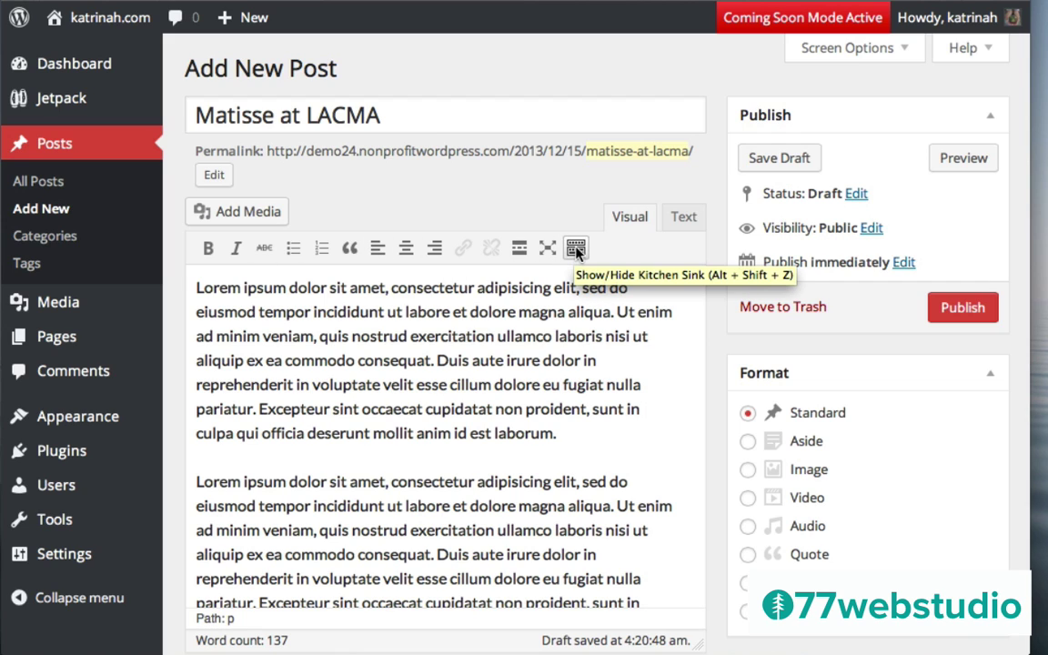
# Reveal the Kitchen Sink formatting row and make the opening 'Lorem ipsum' bold
pyautogui.click(577, 251)
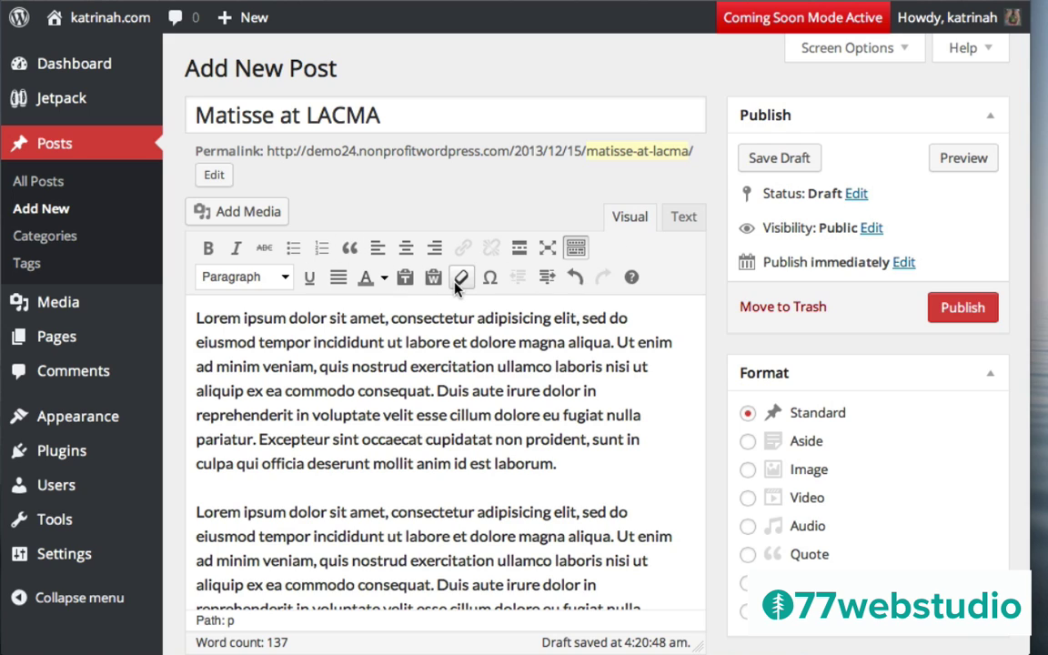
pyautogui.moveTo(195, 317); pyautogui.dragTo(287, 318)
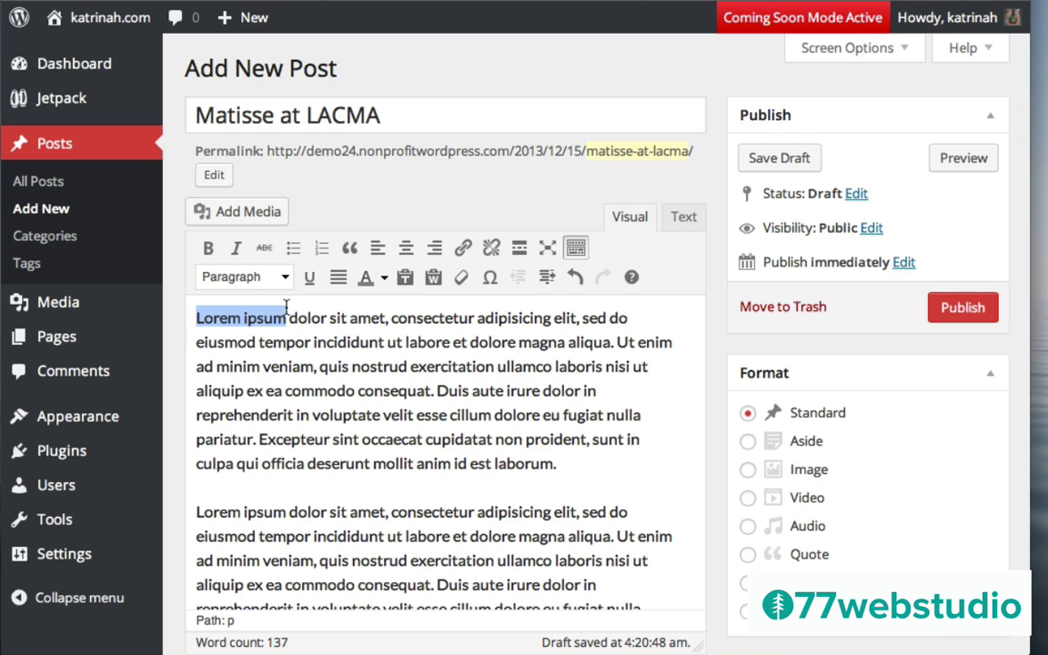
pyautogui.click(208, 250)
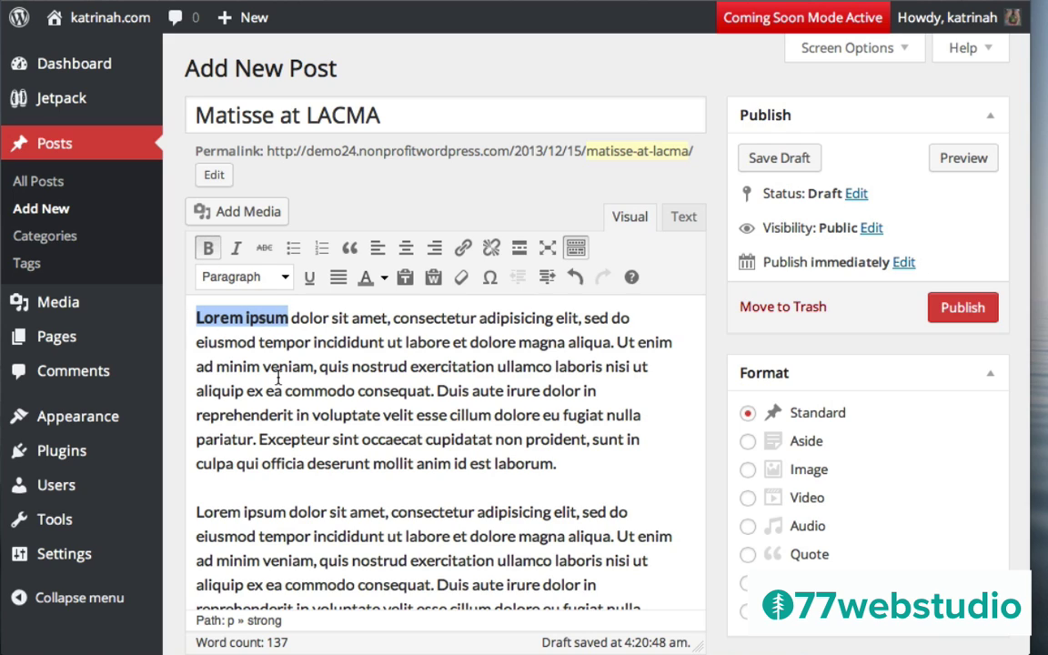
pyautogui.click(275, 371)
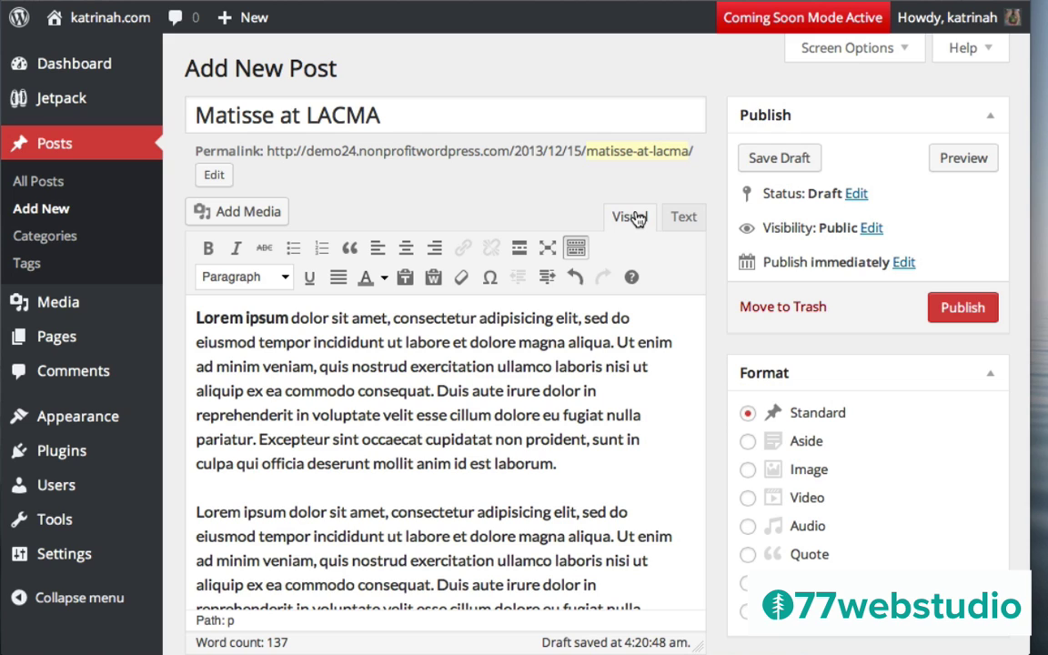
pyautogui.click(690, 222)
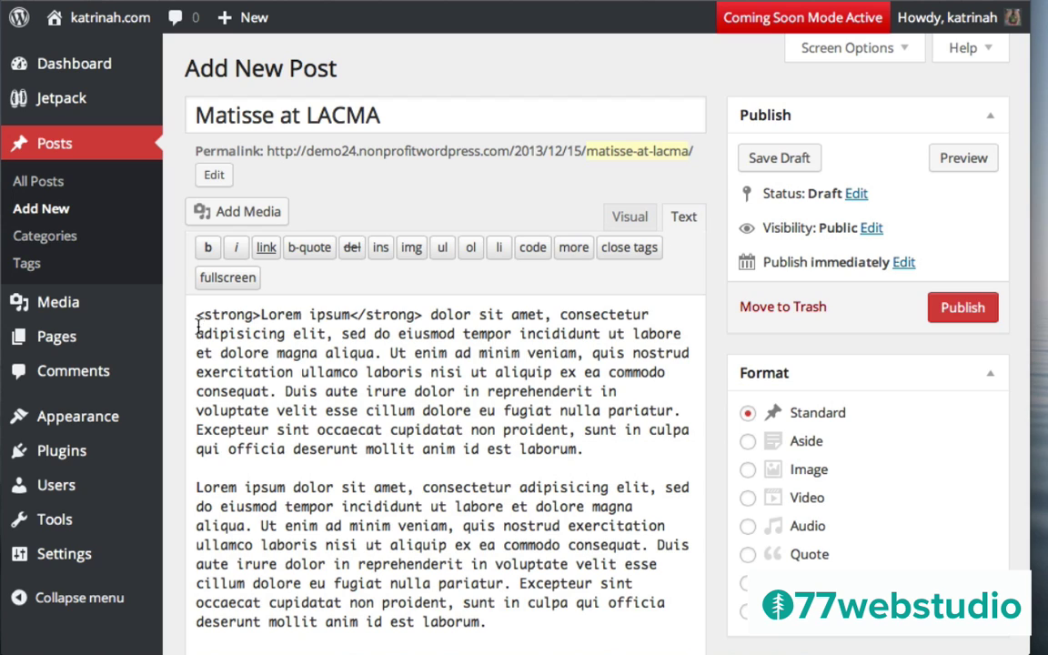
pyautogui.moveTo(193, 315); pyautogui.dragTo(423, 311)
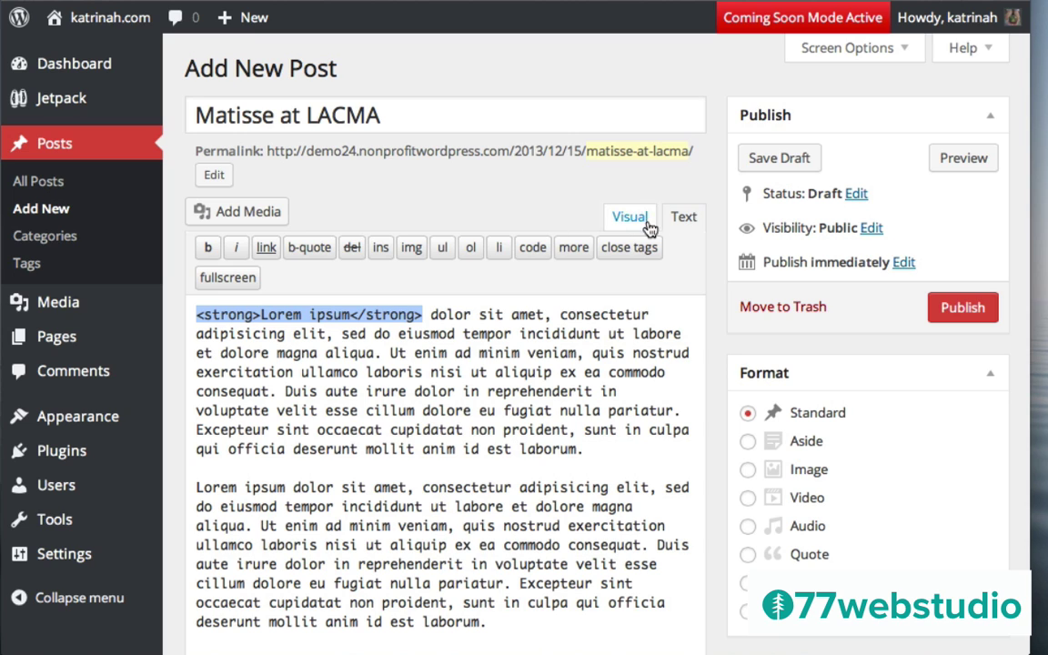
pyautogui.click(636, 220)
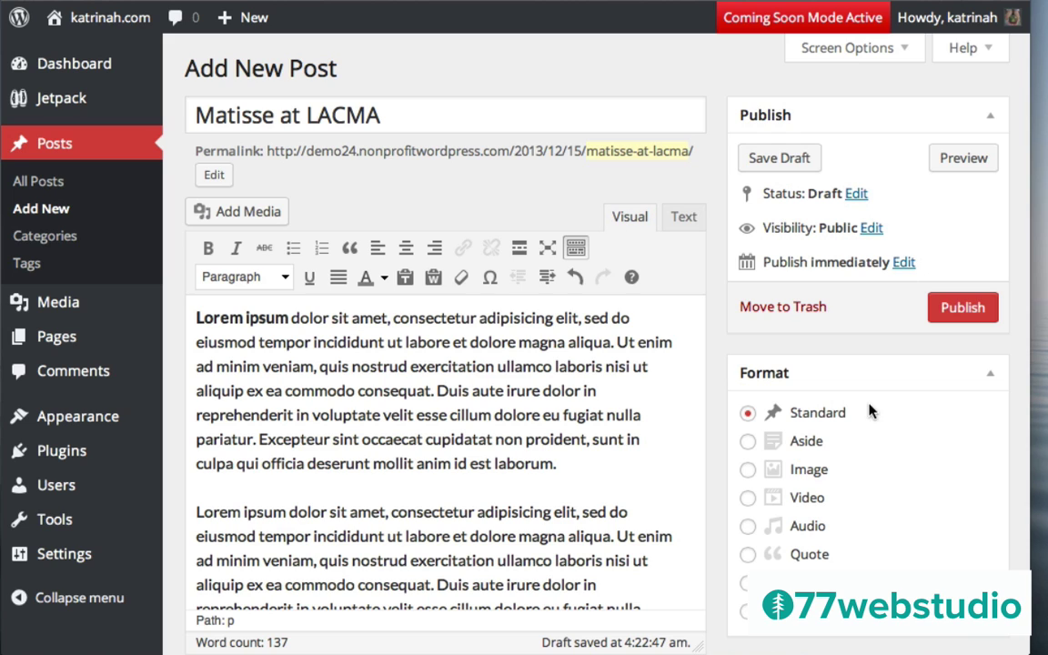
# Add a new 'Blog' category in the Categories box and tick it for this post
pyautogui.scroll(-3, 728, 429)
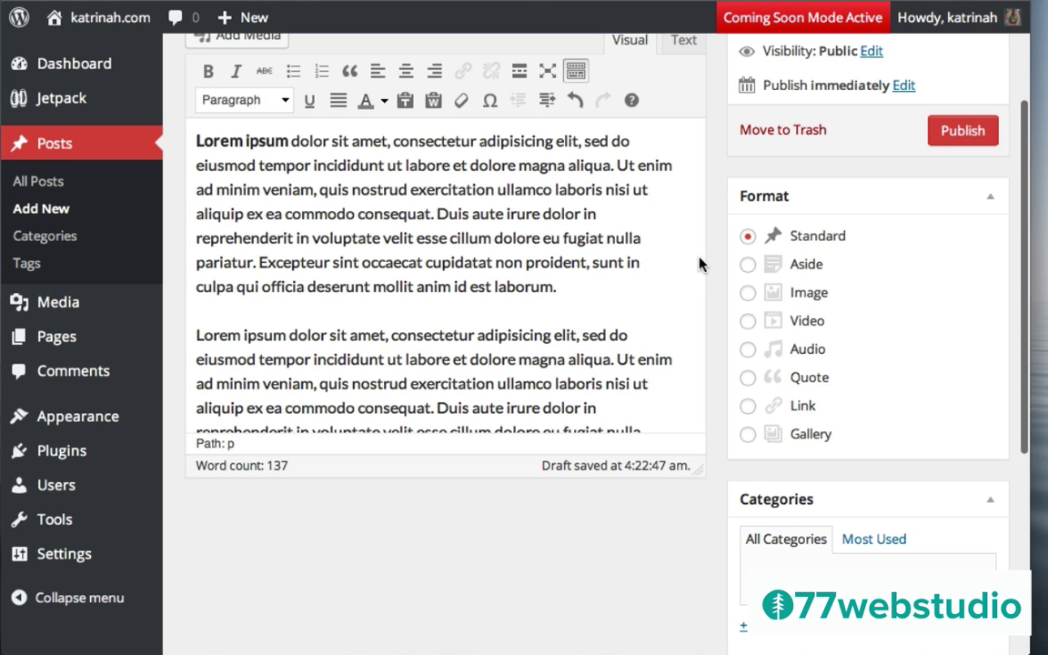
pyautogui.scroll(-4, 699, 264)
pyautogui.scroll(-5, 699, 264)
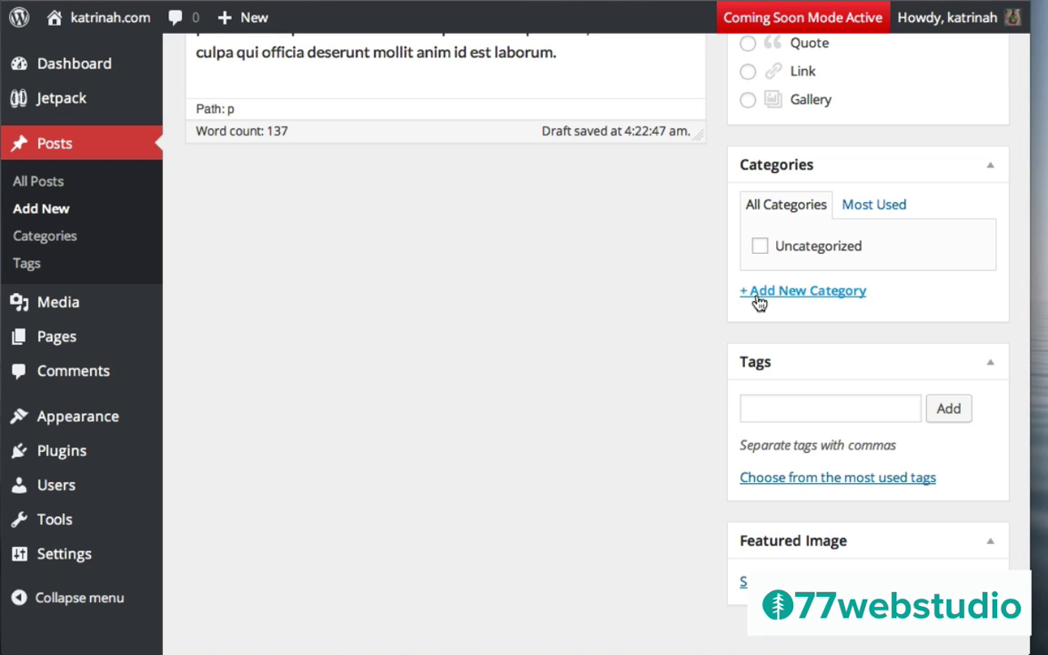
pyautogui.click(810, 295)
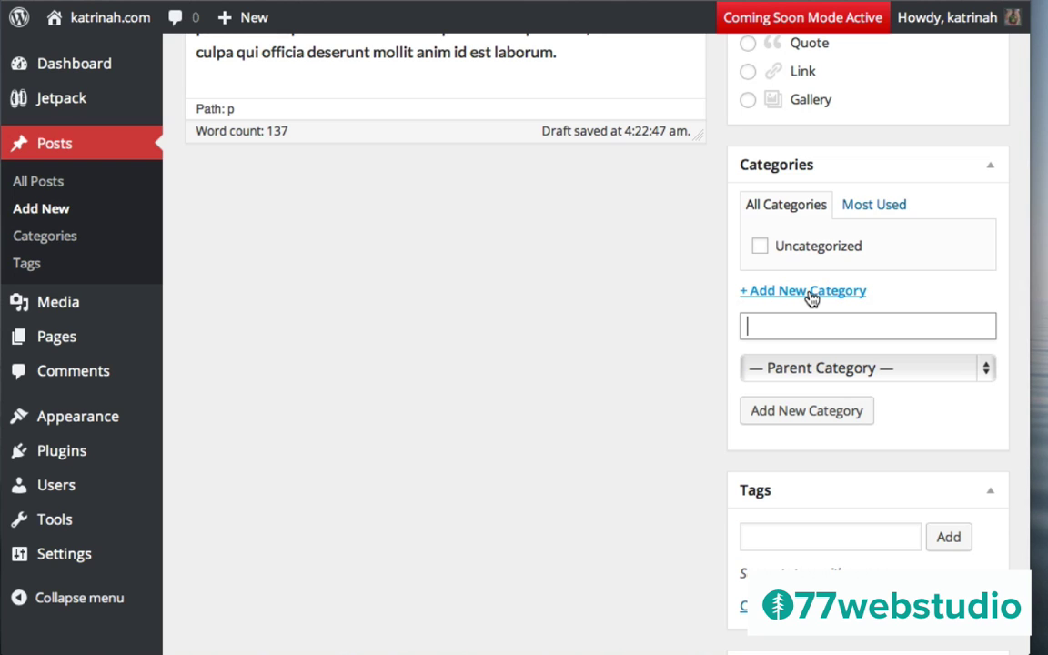
pyautogui.write('Blog')
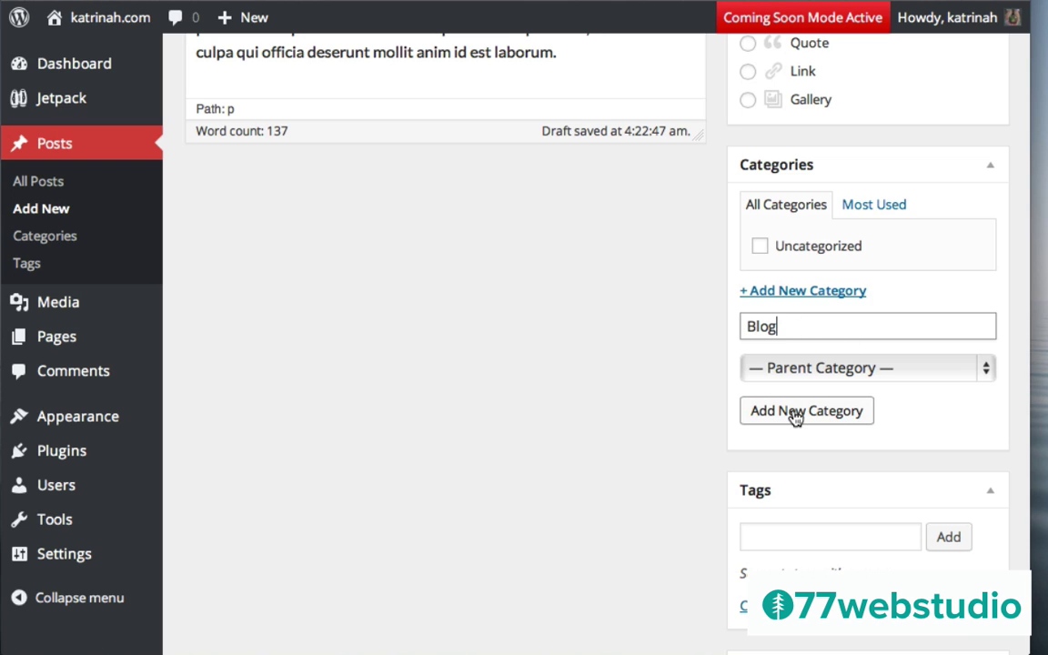
pyautogui.click(794, 413)
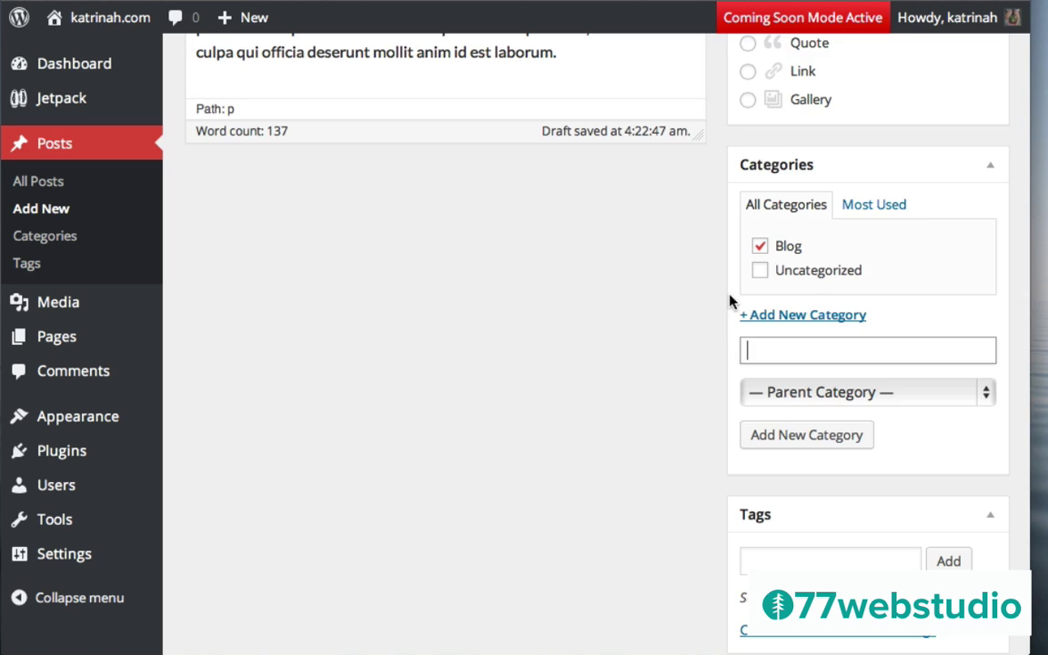
# Add the tag 'Art & Design' to the Matisse at LACMA post
pyautogui.scroll(-3, 729, 300)
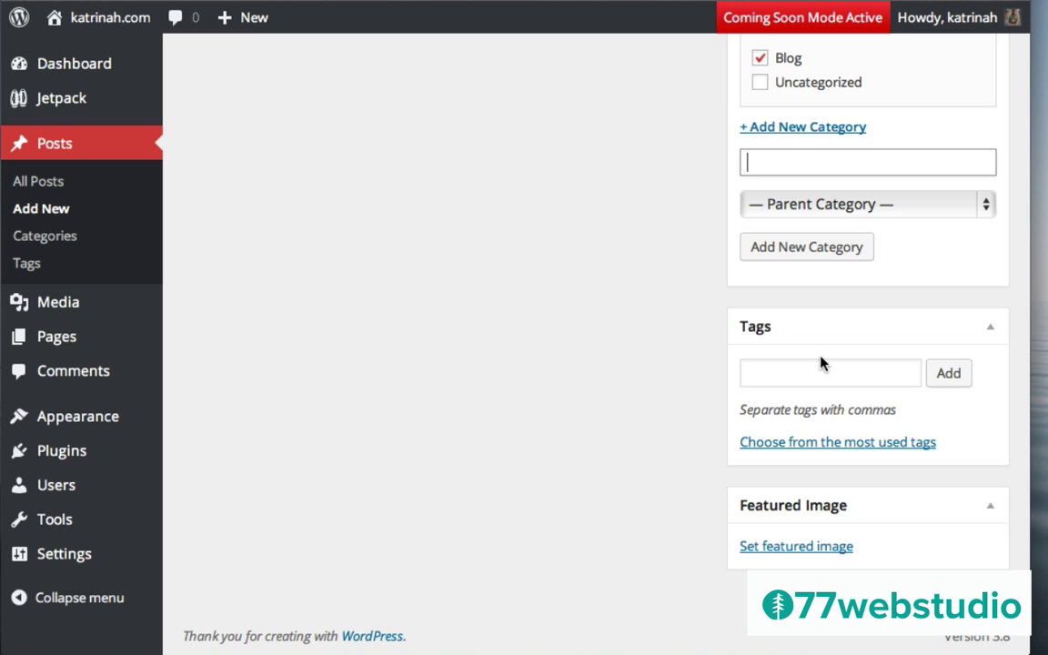
pyautogui.click(762, 372)
pyautogui.write('Art & Design')
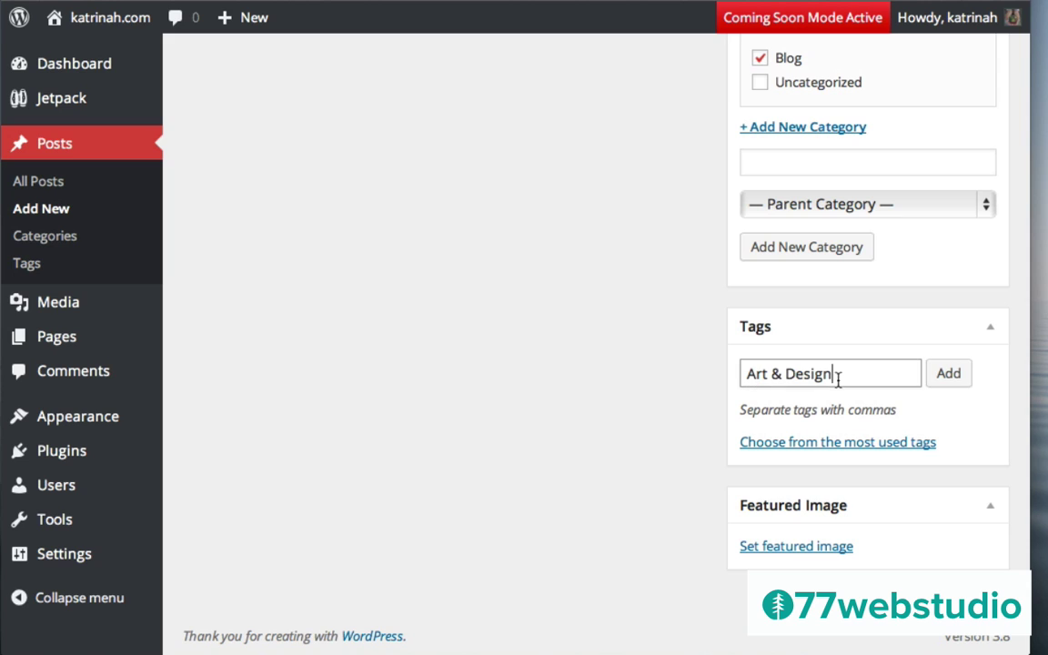
pyautogui.click(949, 375)
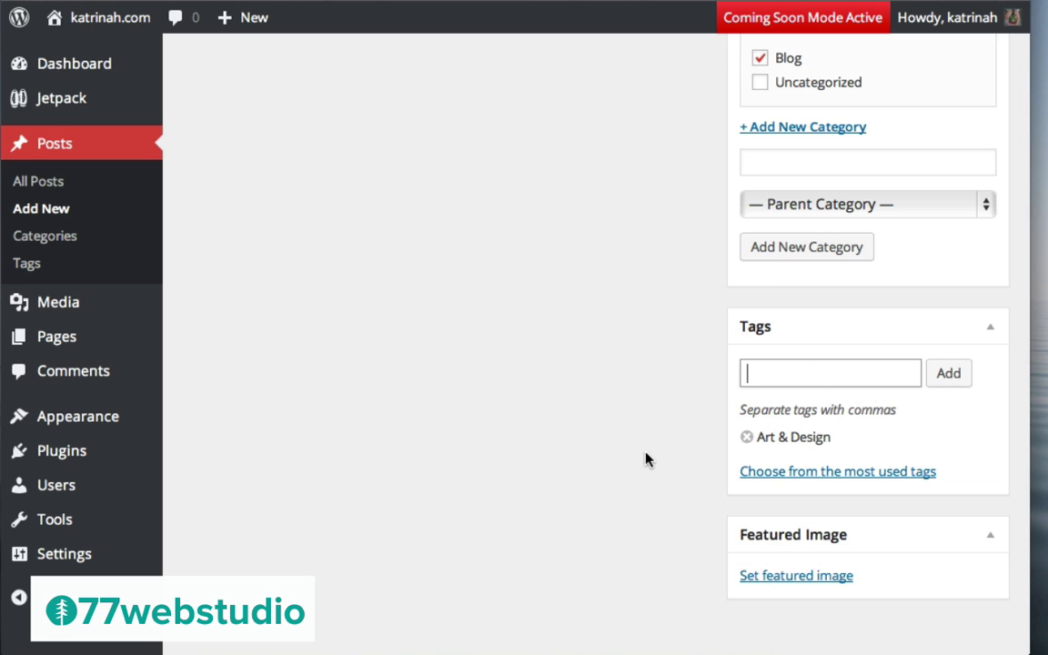
pyautogui.scroll(-1, 657, 458)
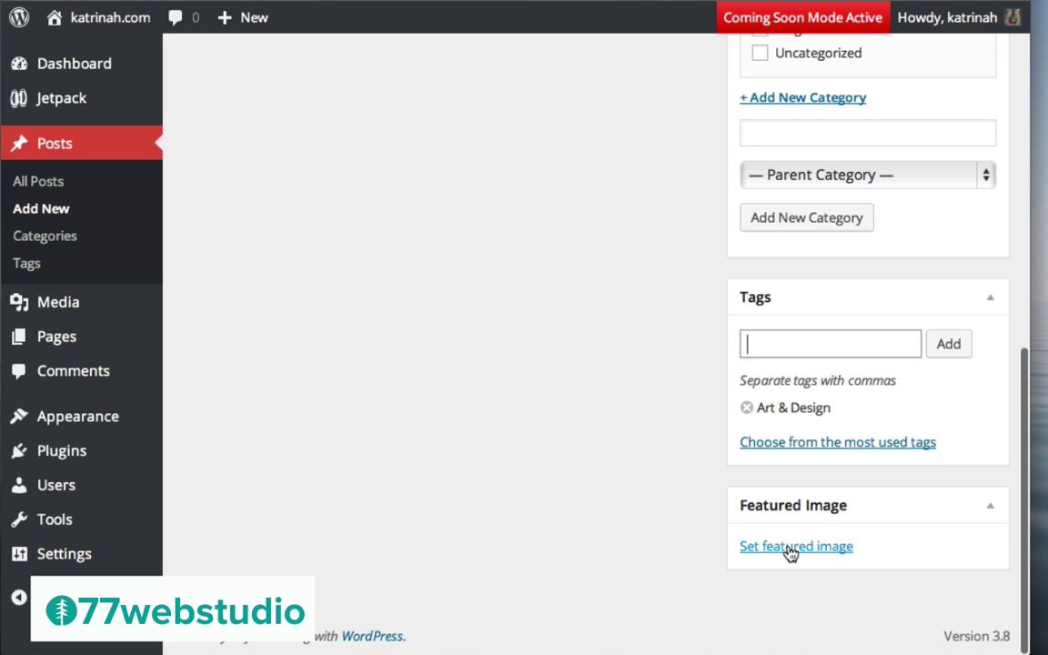
# Upload matisse.jpg from the images folder through the Set Featured Image dialog
pyautogui.click(791, 547)
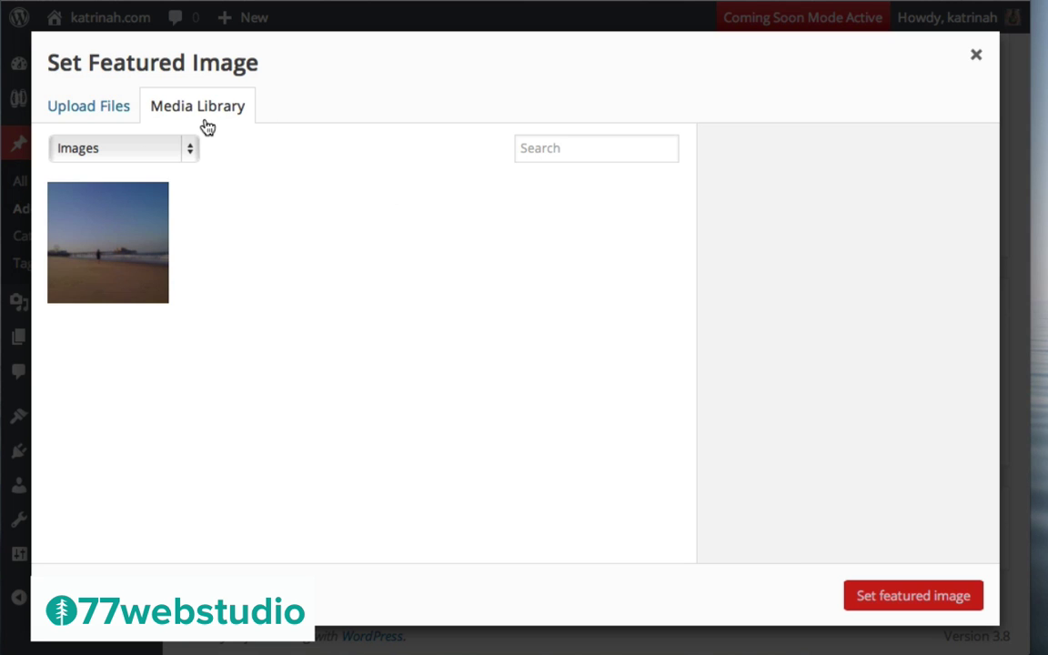
pyautogui.click(85, 112)
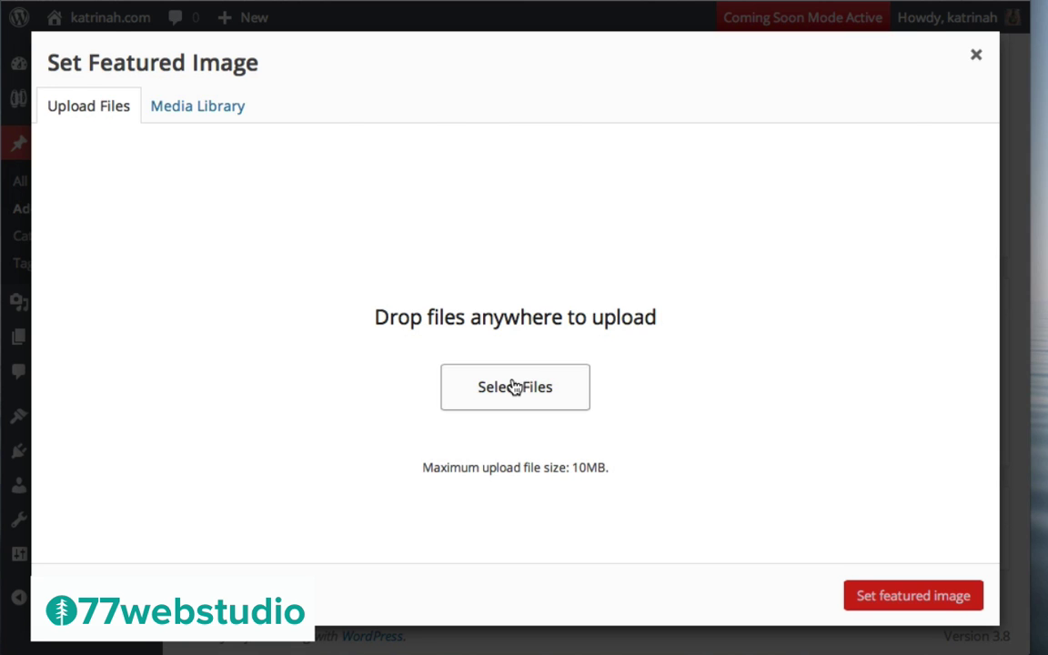
pyautogui.click(515, 387)
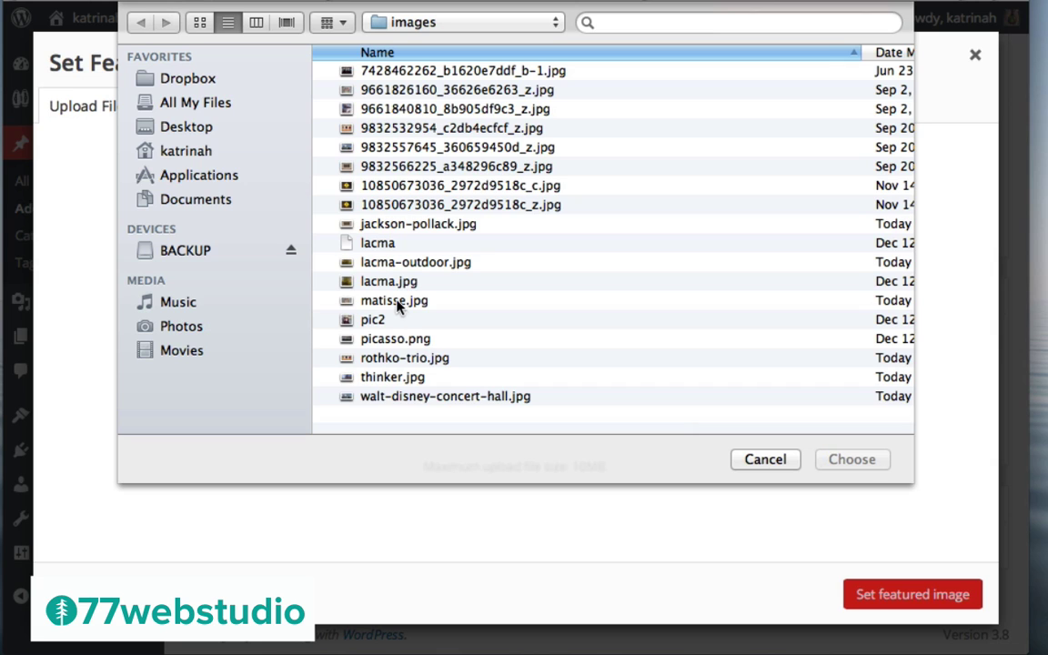
pyautogui.click(393, 301)
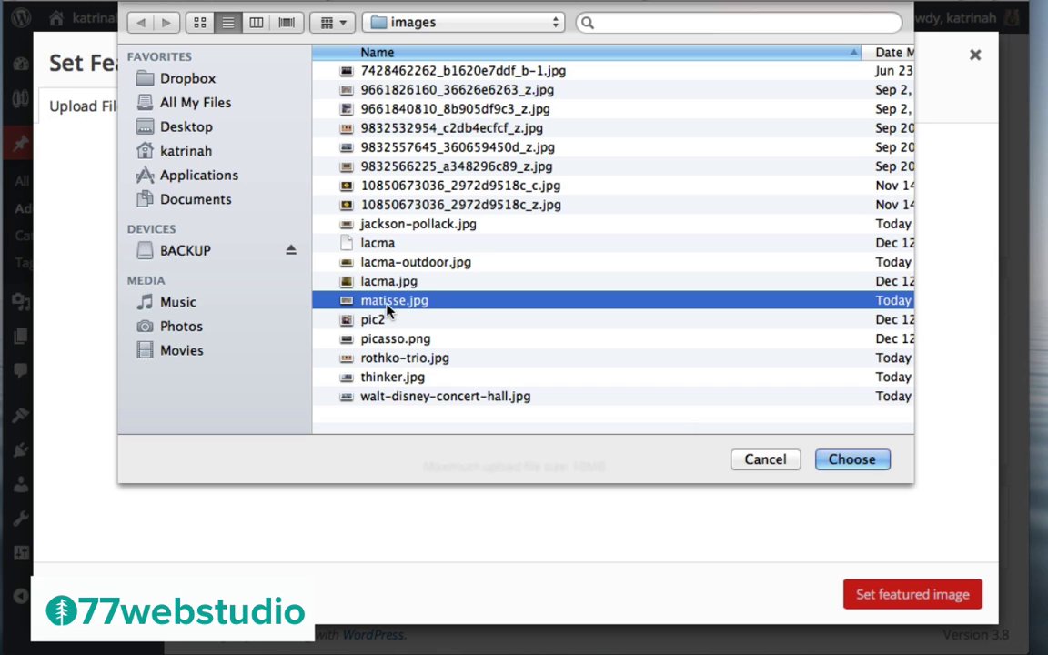
pyautogui.click(845, 460)
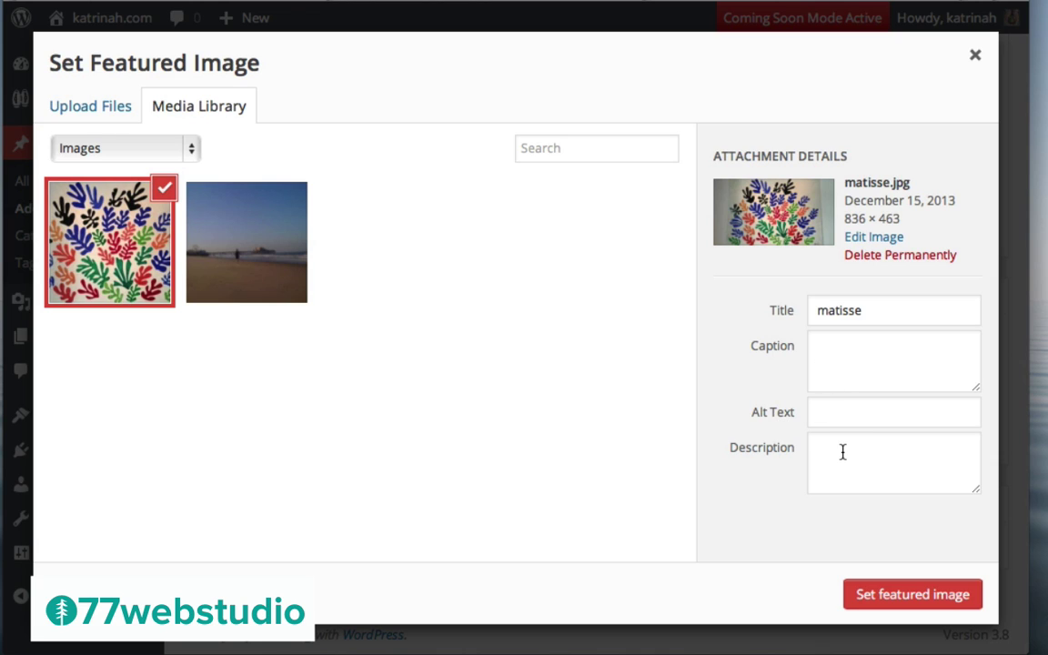
# Set the uploaded image's title and alt text both to 'Matisse at LACMA'
pyautogui.click(829, 311)
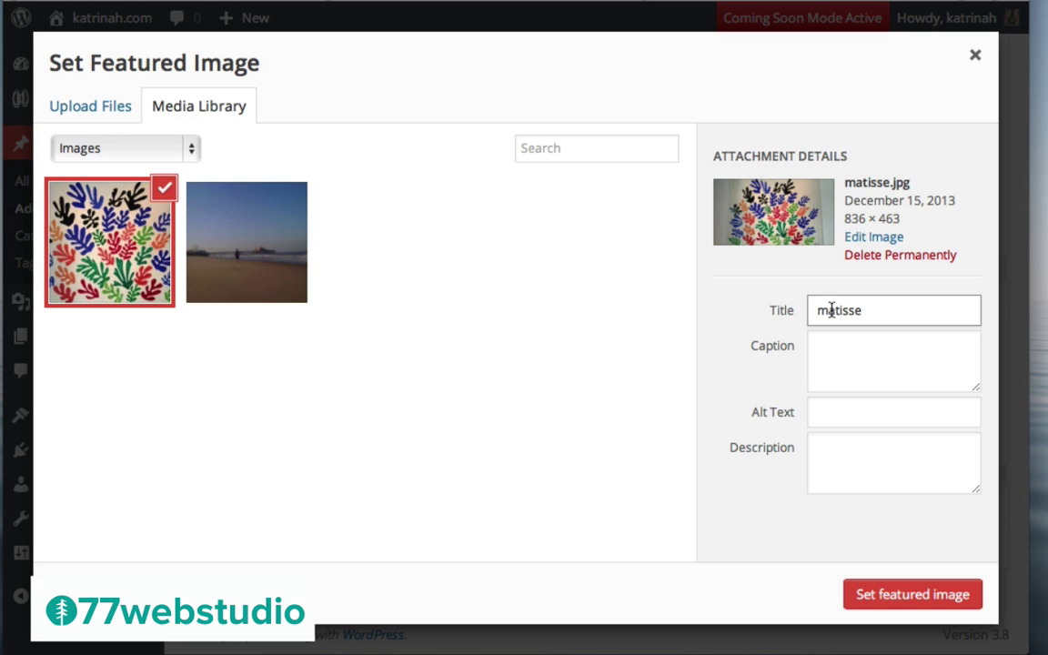
pyautogui.doubleClick(832, 310)
pyautogui.write('Matisse at LACMA')
pyautogui.click(818, 412)
pyautogui.write('Matisse at LACMA')
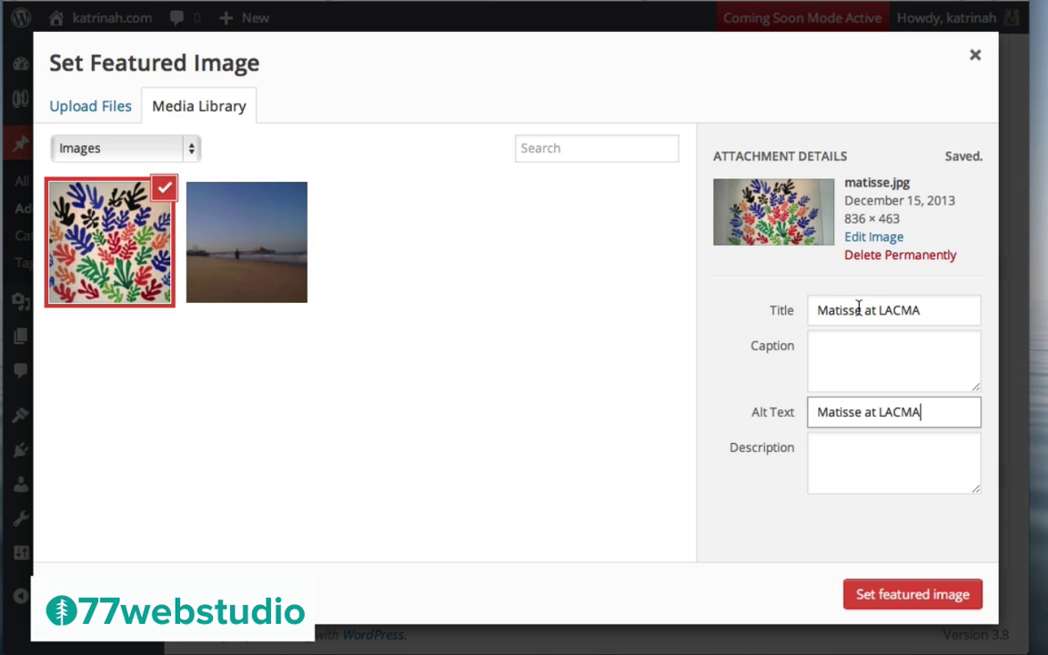
# Confirm matisse.jpg as the featured image, reopening the chooser to set it again
pyautogui.click(891, 596)
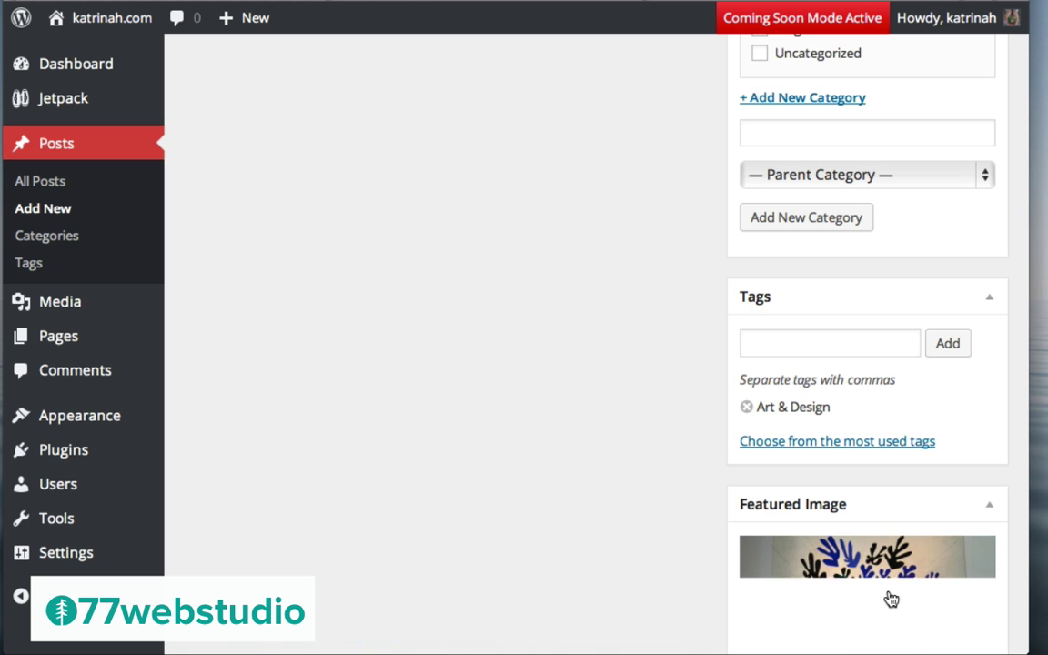
pyautogui.scroll(-2, 662, 467)
pyautogui.scroll(-2, 662, 467)
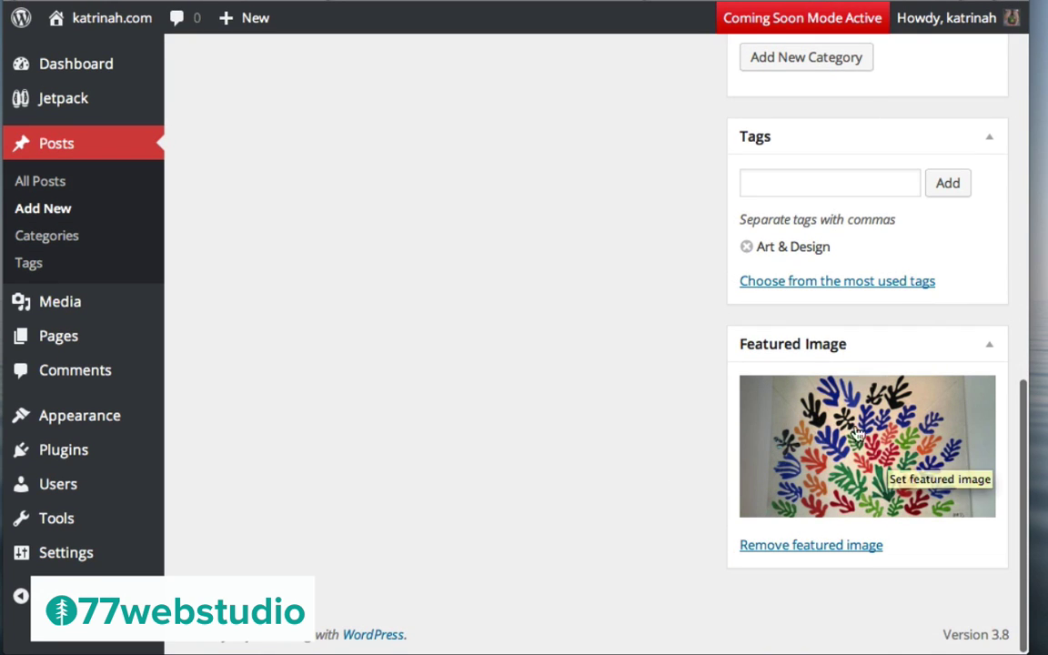
pyautogui.click(873, 451)
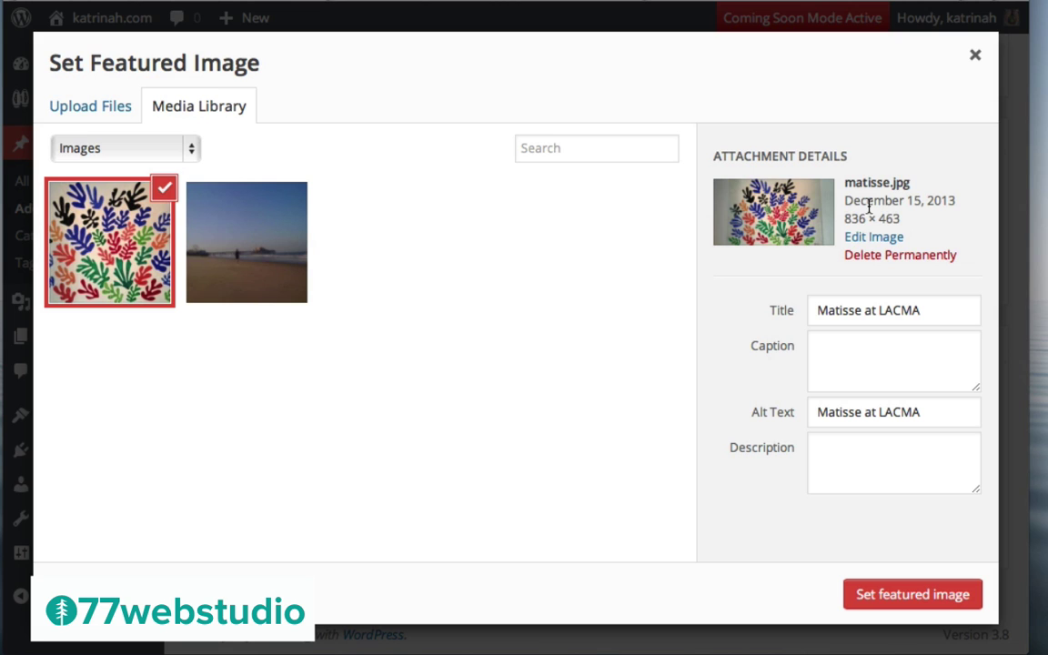
pyautogui.click(923, 597)
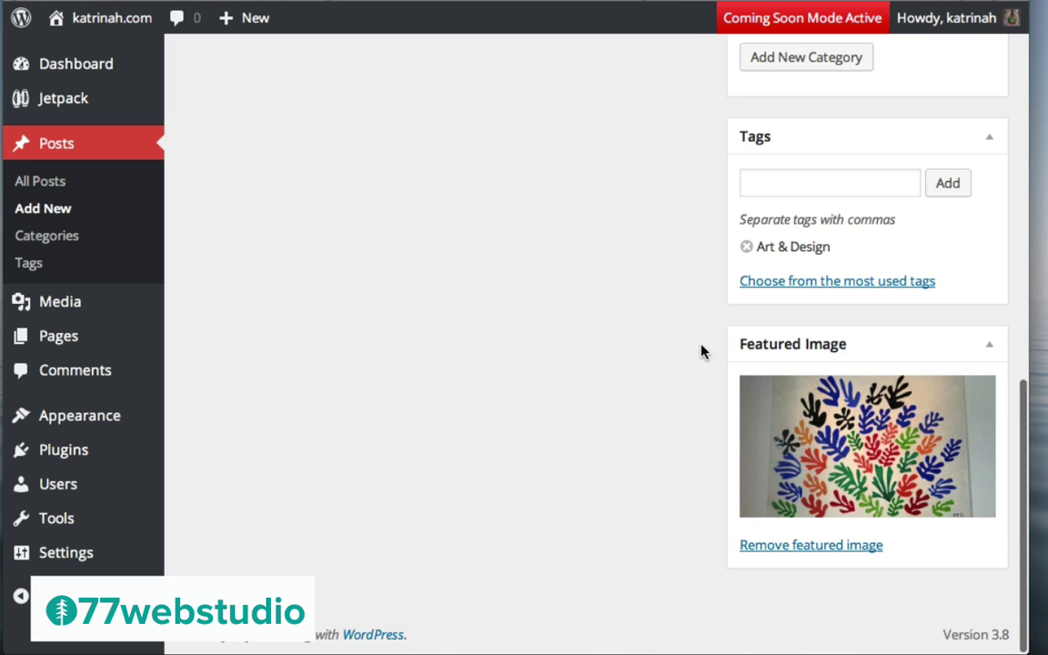
pyautogui.scroll(5, 700, 351)
pyautogui.scroll(3, 701, 350)
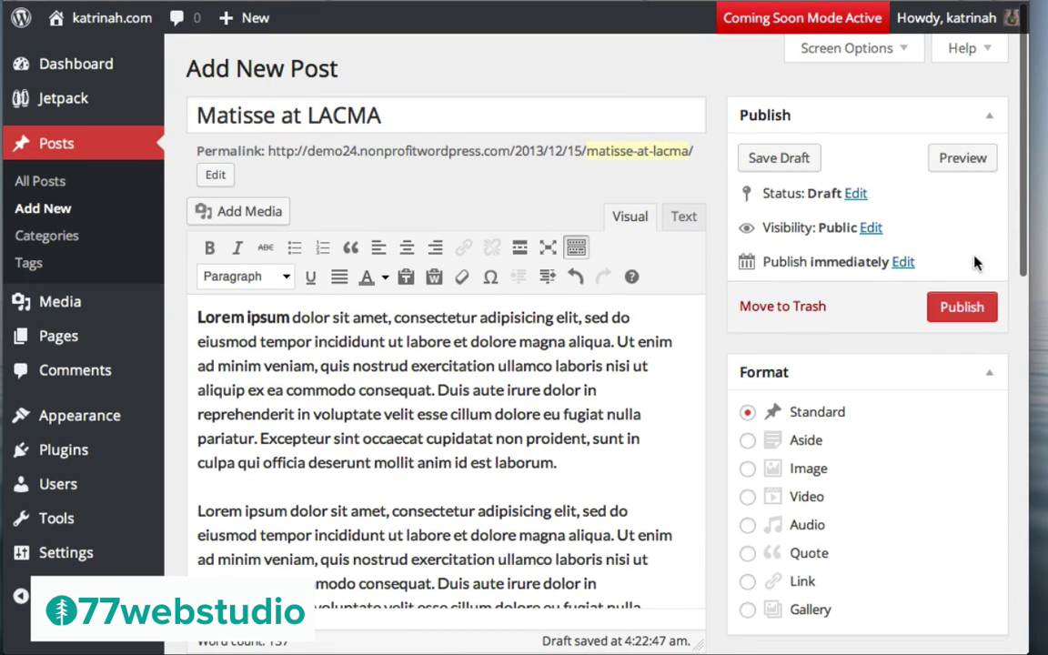
# Publish the Matisse at LACMA post and go to its live page
pyautogui.click(962, 308)
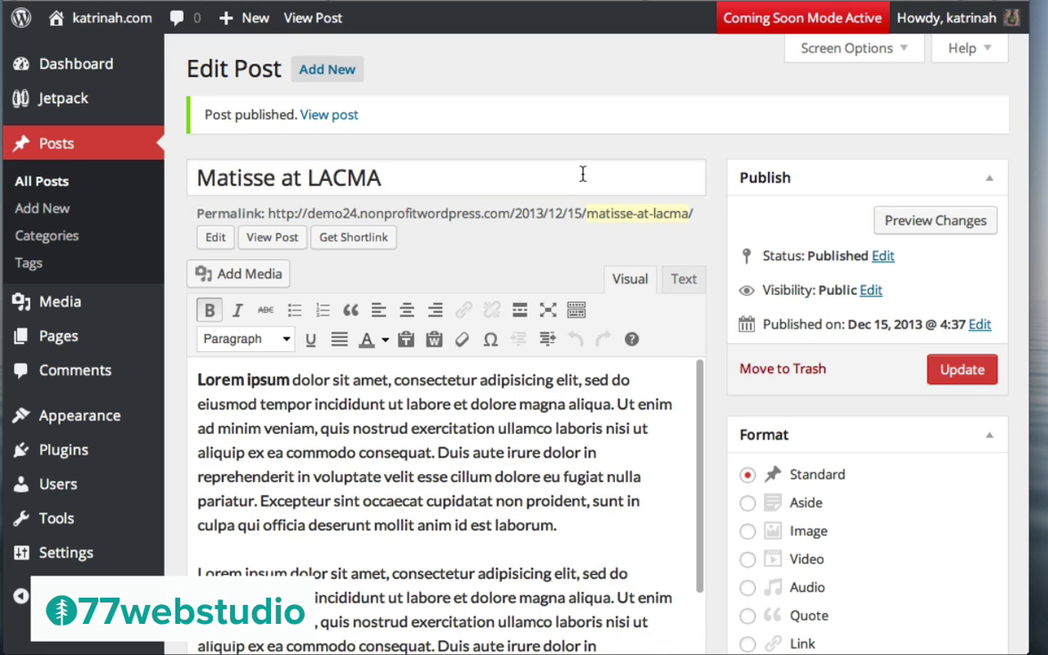
pyautogui.click(323, 116)
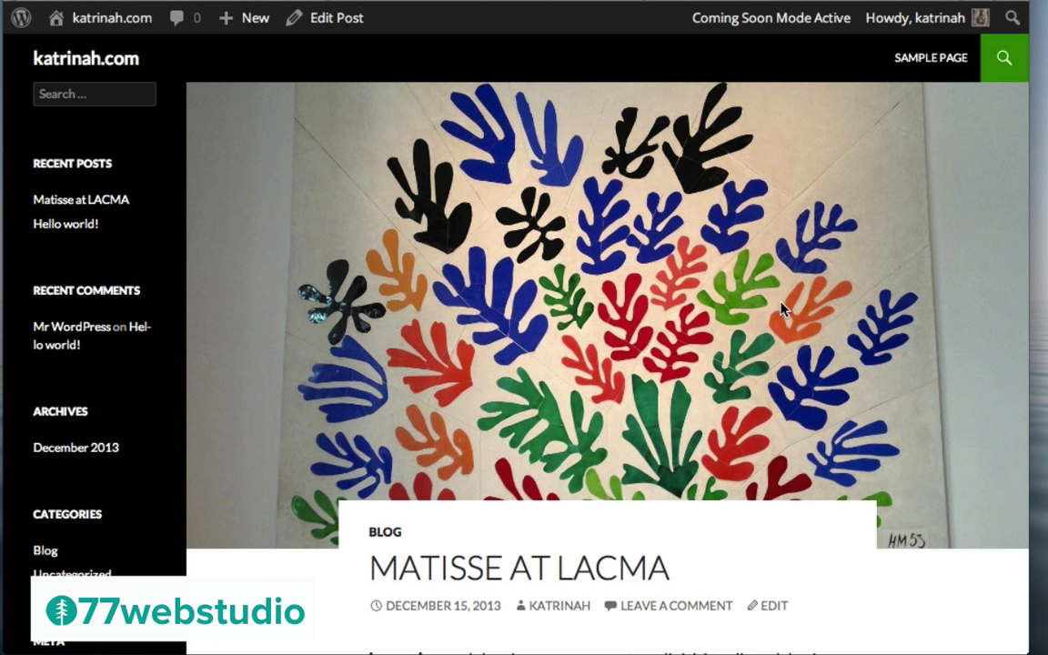
# Scroll through the live Matisse post, checking the cut-out image, Blog category and Art & Design tag
pyautogui.scroll(-10, 695, 323)
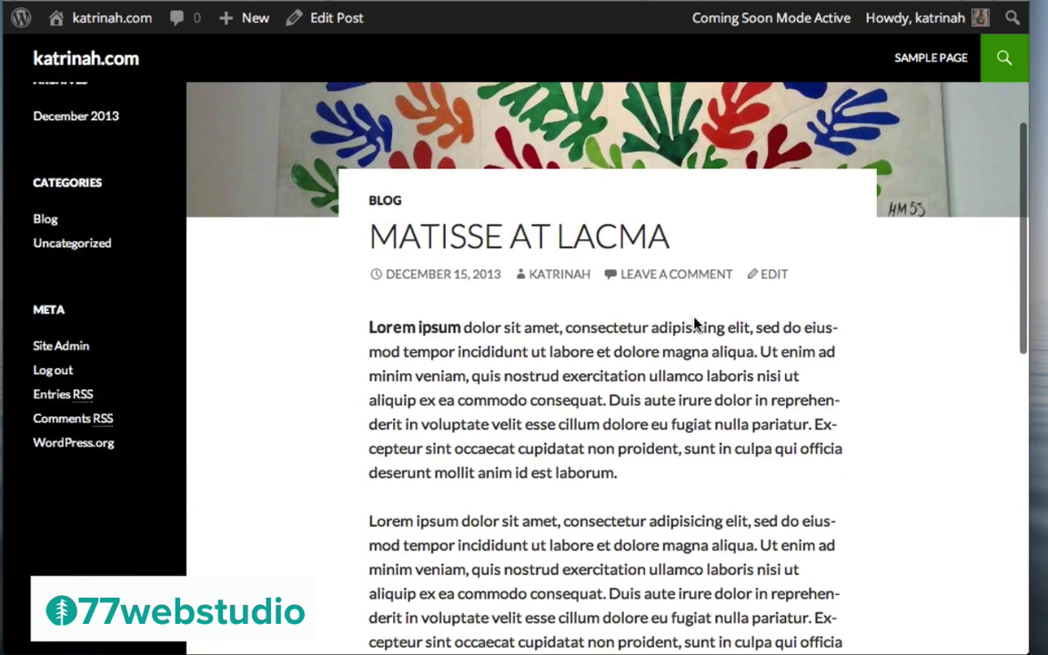
pyautogui.scroll(10, 695, 325)
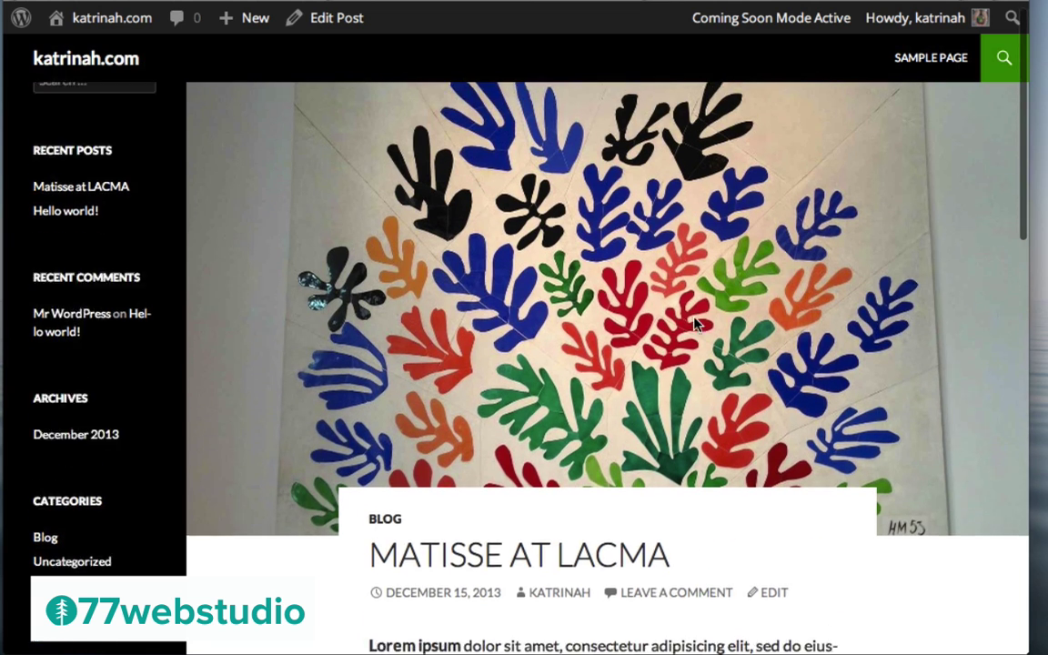
pyautogui.scroll(-5, 890, 439)
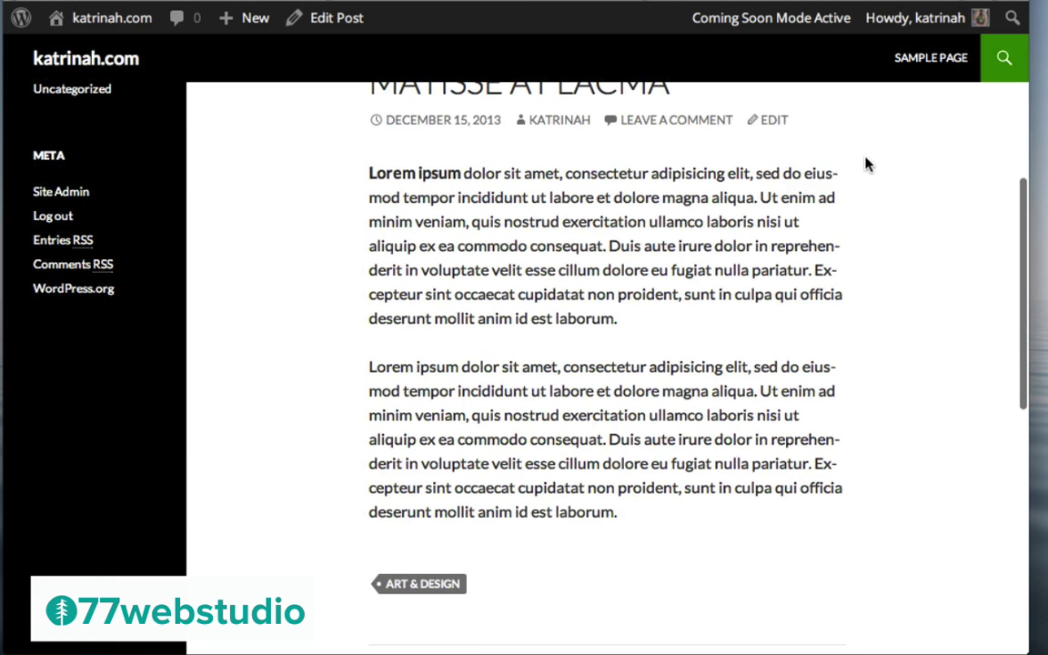
pyautogui.scroll(5, 864, 156)
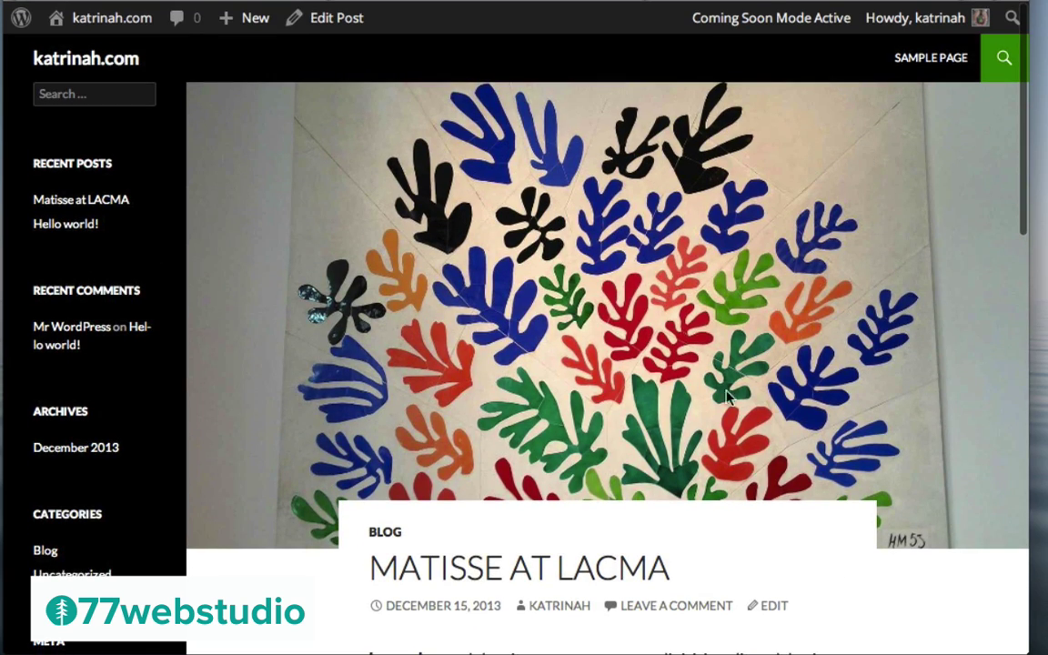
pyautogui.scroll(-5, 830, 382)
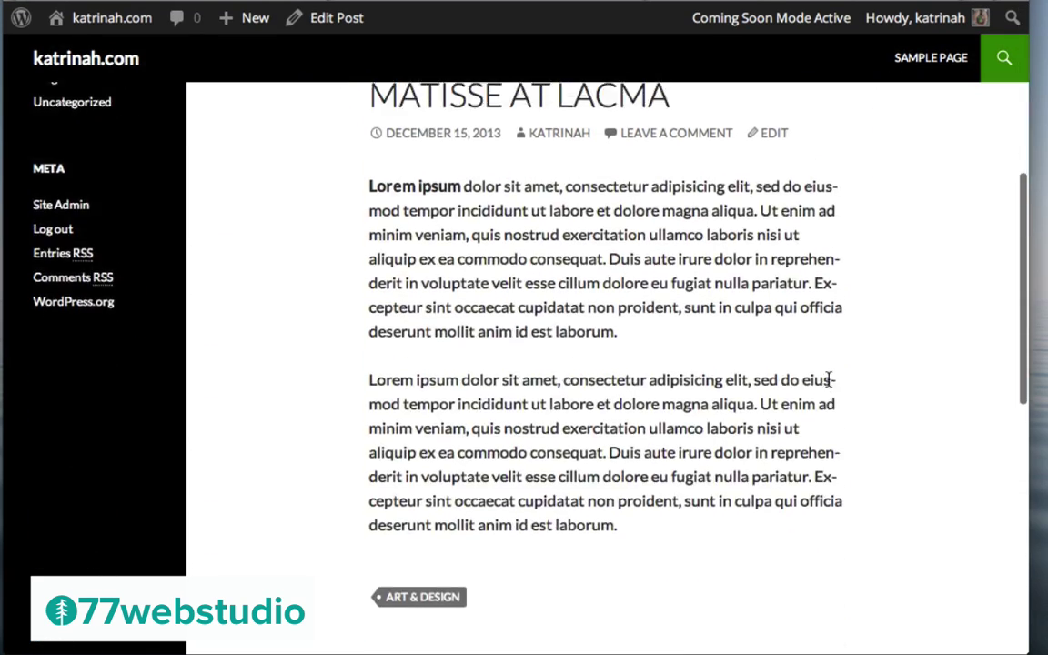
pyautogui.scroll(5, 830, 386)
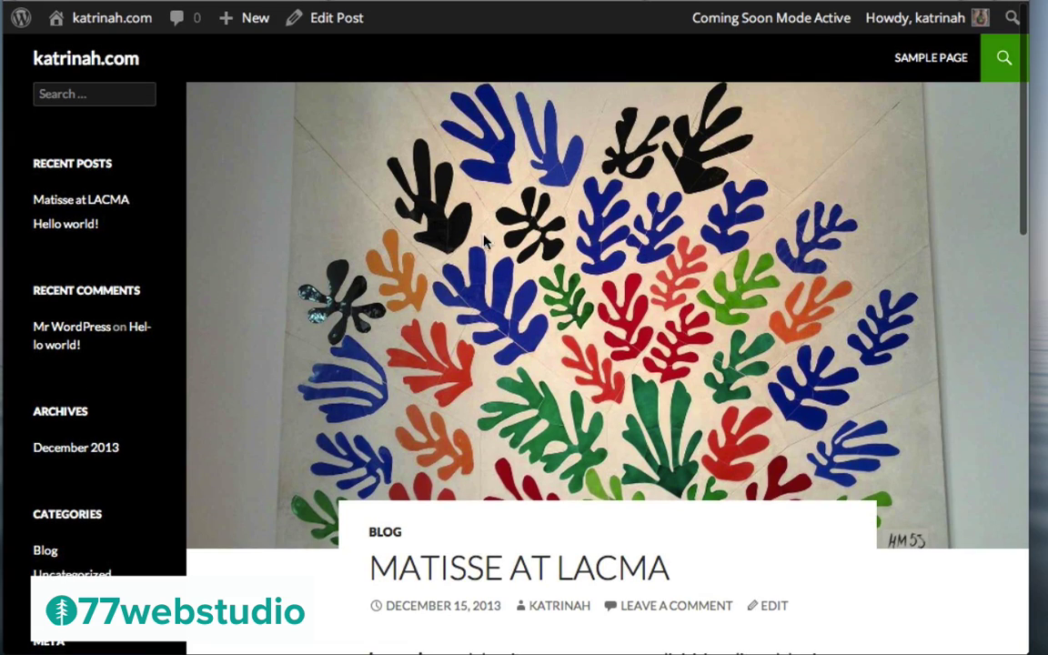
pyautogui.scroll(-5, 761, 395)
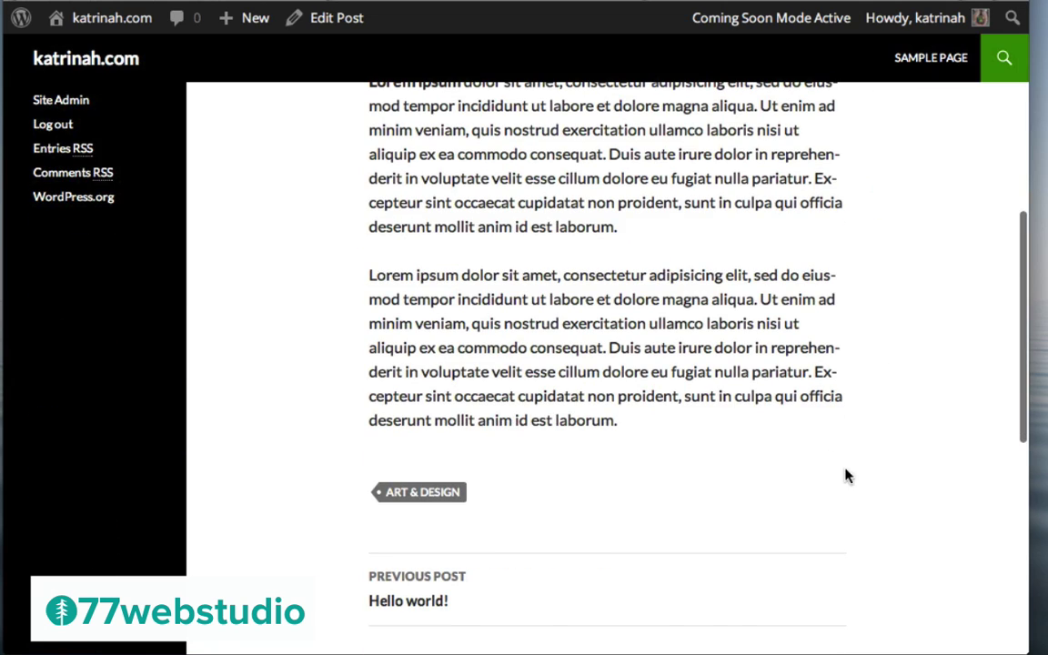
pyautogui.scroll(5, 761, 351)
pyautogui.scroll(3, 760, 350)
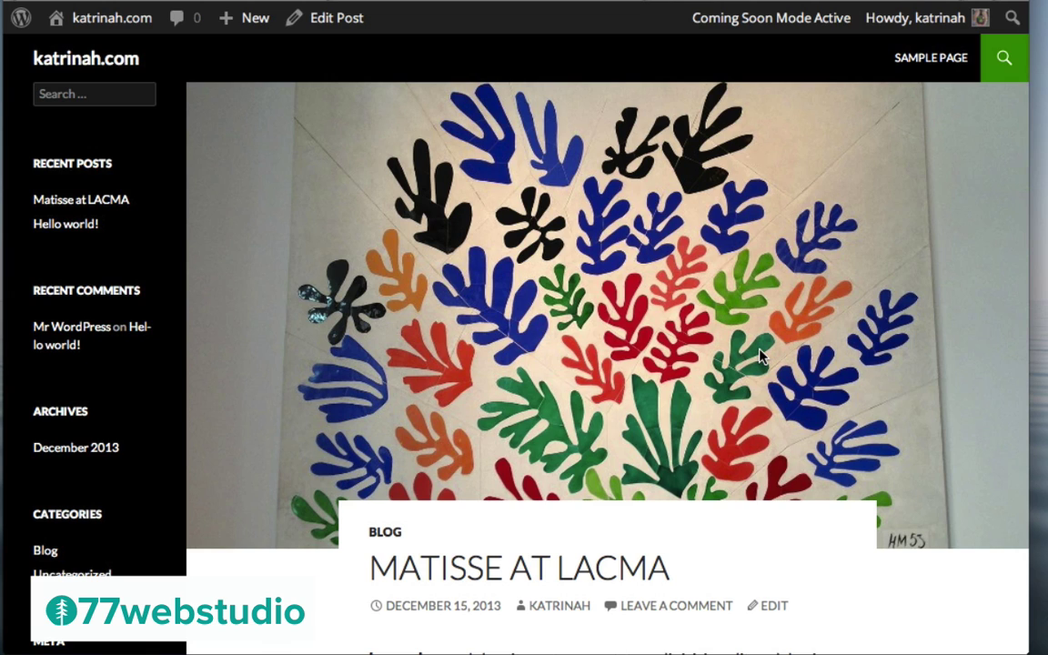
pyautogui.moveTo(236, 24)
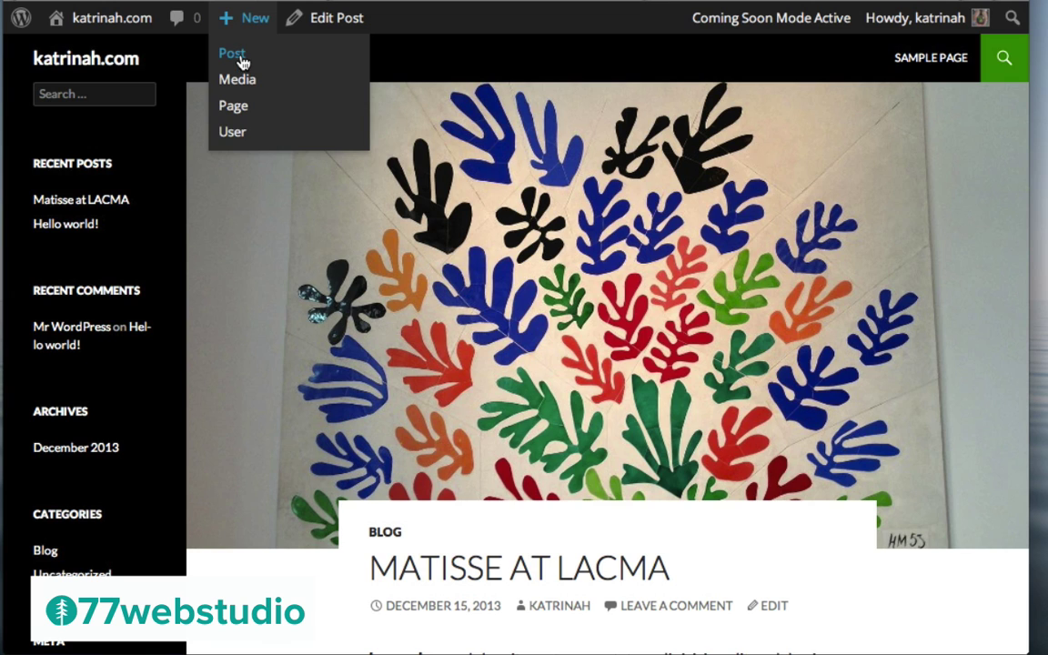
# Start a fresh blank post from the admin bar's New > Post menu
pyautogui.click(242, 58)
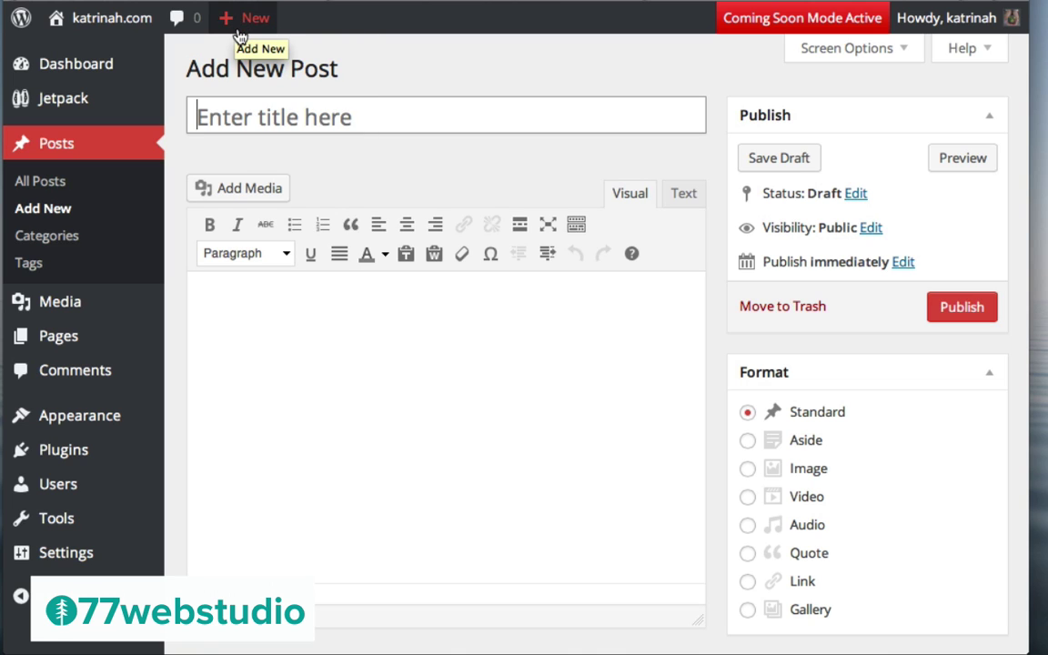
pyautogui.moveTo(242, 28)
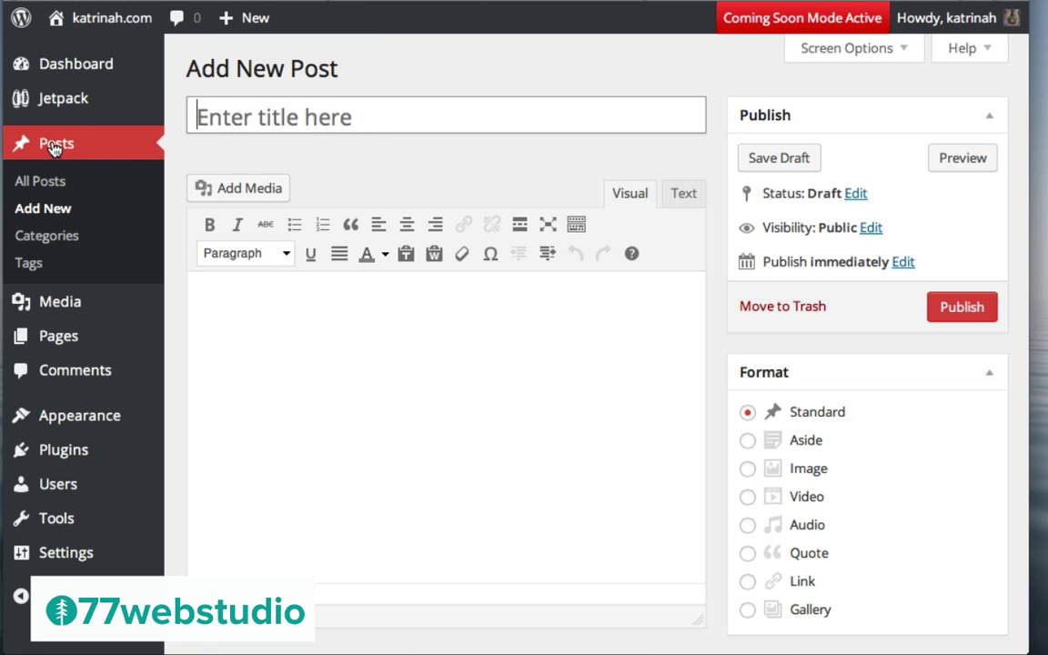
pyautogui.click(55, 212)
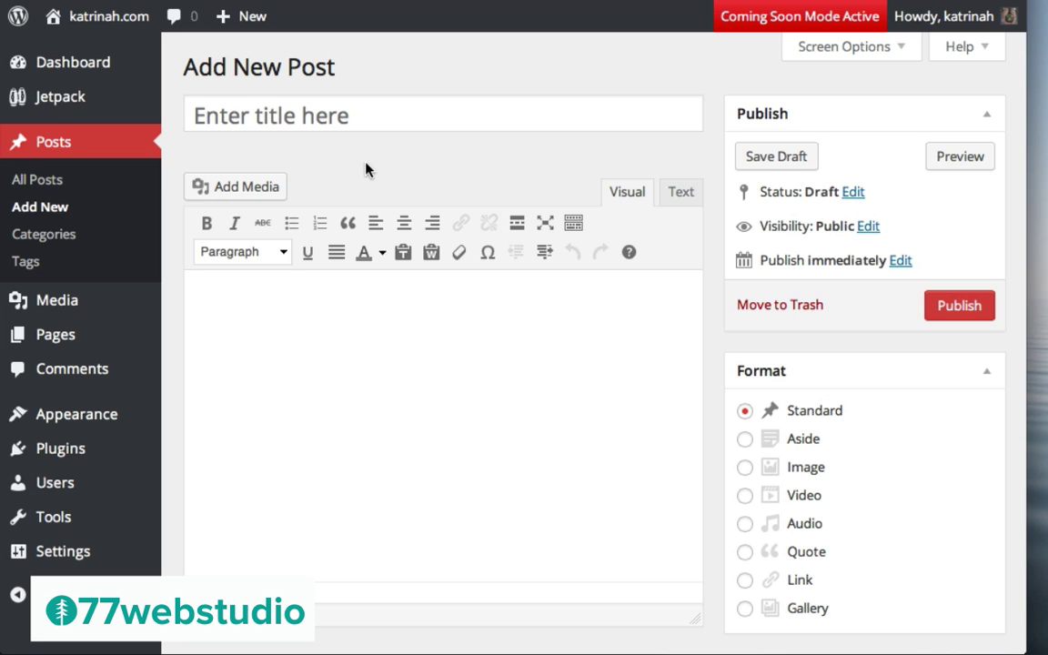
# Begin the title 'Roth…' for Rothko at LACMA and paste the Lorem ipsum body
pyautogui.click(230, 105)
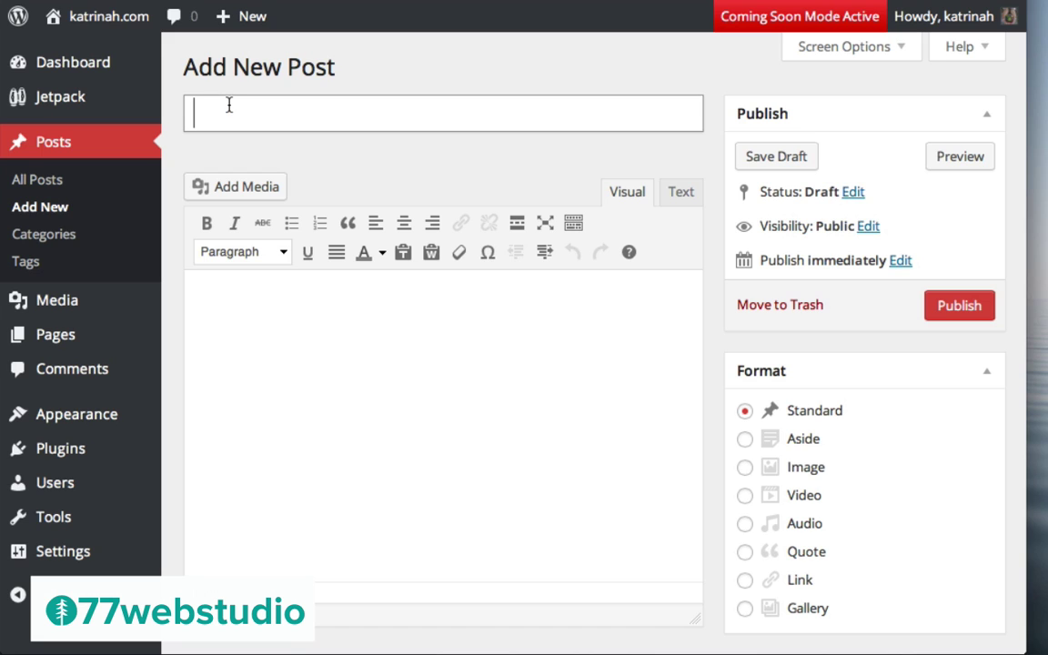
pyautogui.write('Rothko at LACMA | Los Angeles County Museum')
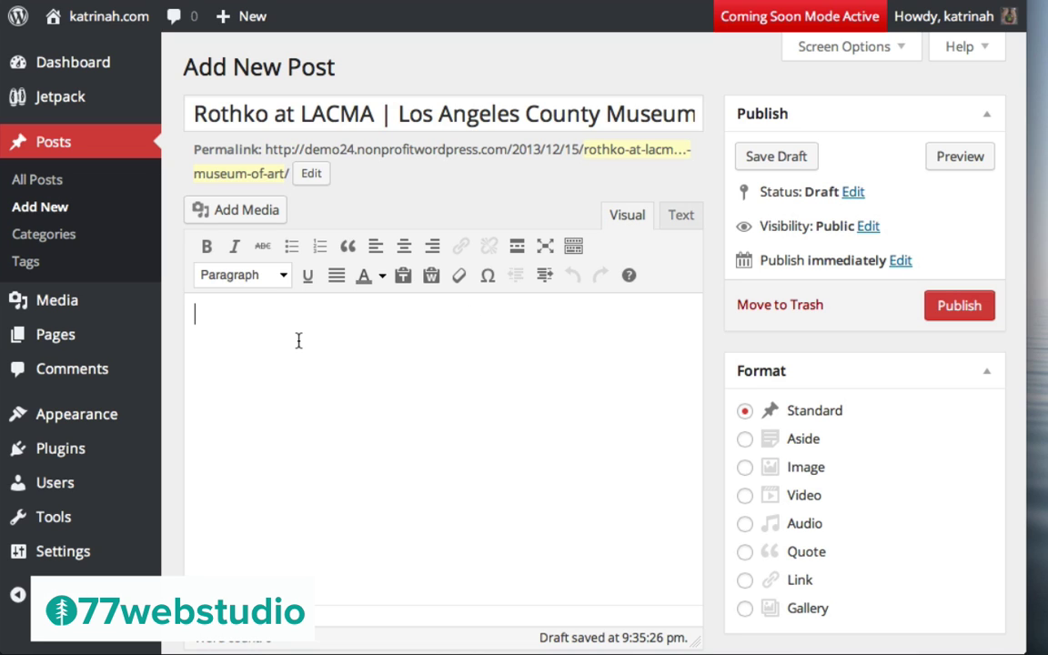
pyautogui.write('Lorem ipsum dolor sit amet, consectetur adipisicing elit, sed do eiusmod tempor incididunt ut labore et dolore magna aliqua. Ut enim ad minim veniam, quis nostrud exercitation ullamco laboris nisi ut aliquip ex ea commodo consequat. Duis aute irure dolor in reprehenderit in voluptate velit esse cillum dolore eu fugiat nulla pariatur. Excepteur sint occaecat cupidatat non proident, sunt in culpa qui officia deserunt mollit anim id est laborum.  Lorem ipsum dolor sit amet, consectetur adipisicing elit, sed do eiusmod tempor incididunt ut labore et dolore magna aliqua. Ut enim ad minim veniam, quis nostrud exercitation ullamco laboris nisi ut aliquip ex ea commodo consequat. Duis aute irure dolor in reprehenderit in voluptate velit esse cillum dolore eu fugiat nulla pariatur. Excepteur sint occaecat cupidatat non proident, sunt in culpa qui officia deserunt mollit anim id est laborum.')
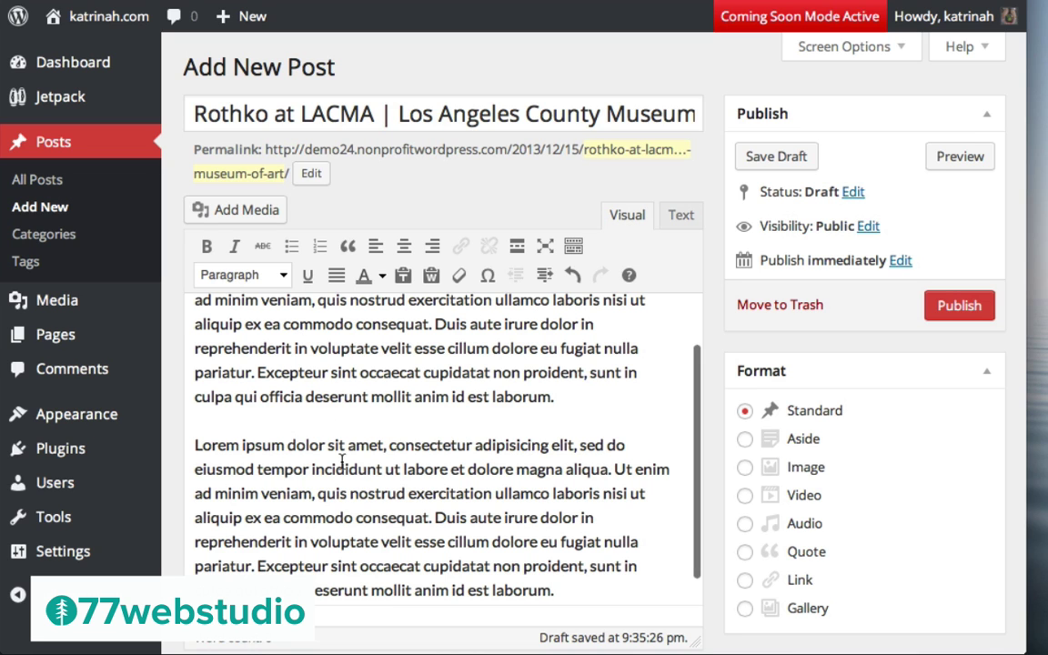
pyautogui.scroll(2, 335, 386)
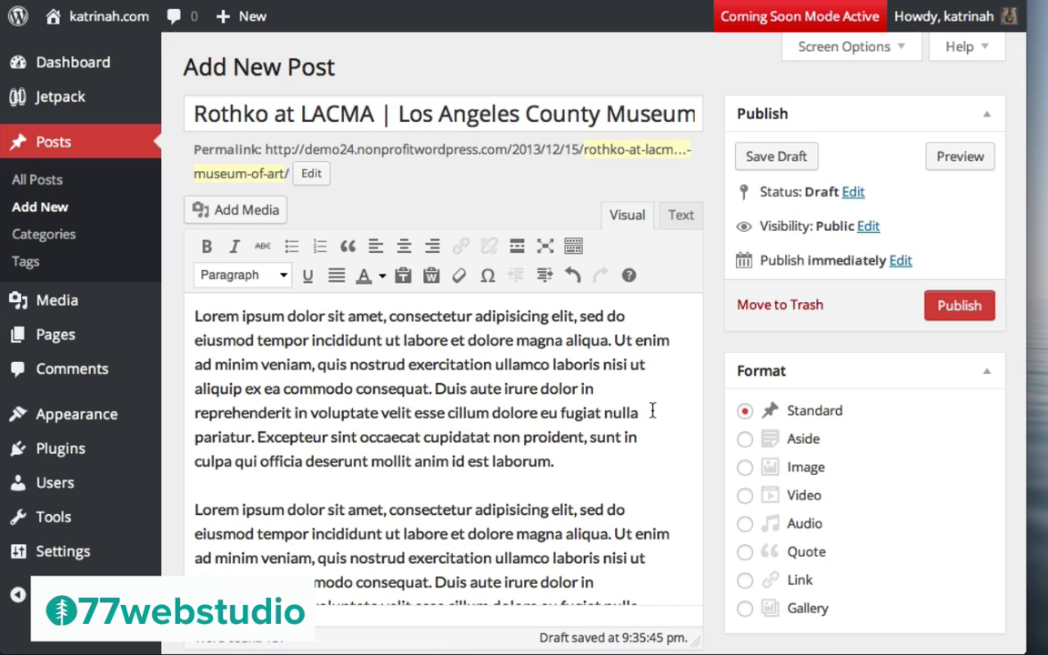
pyautogui.scroll(-6, 725, 410)
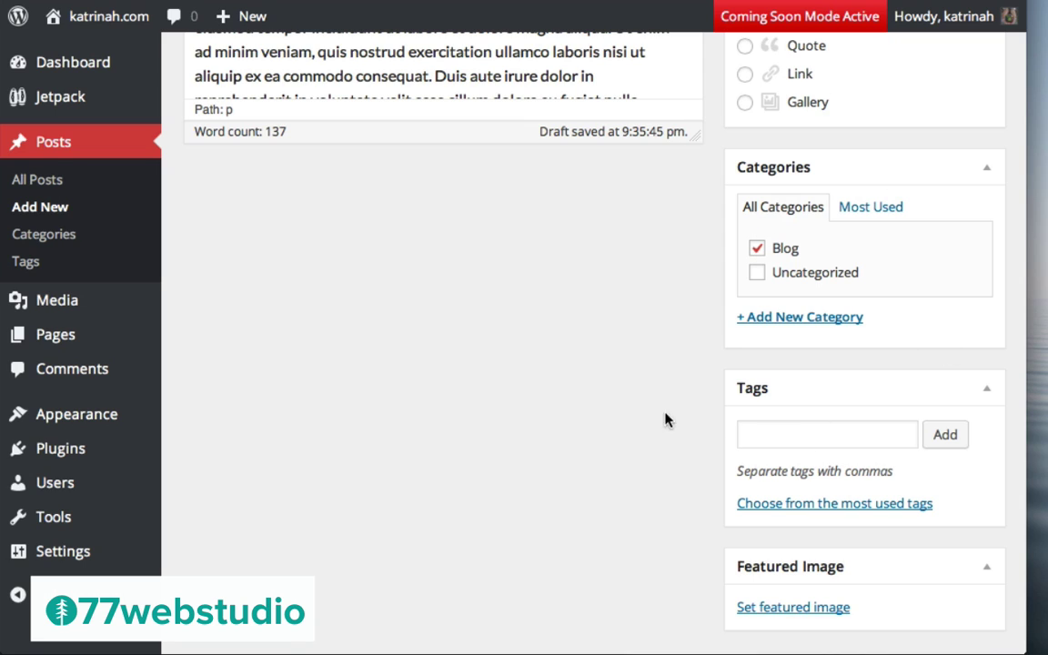
# Add the 'Art & Design' tag to the Rothko at LACMA draft
pyautogui.click(748, 434)
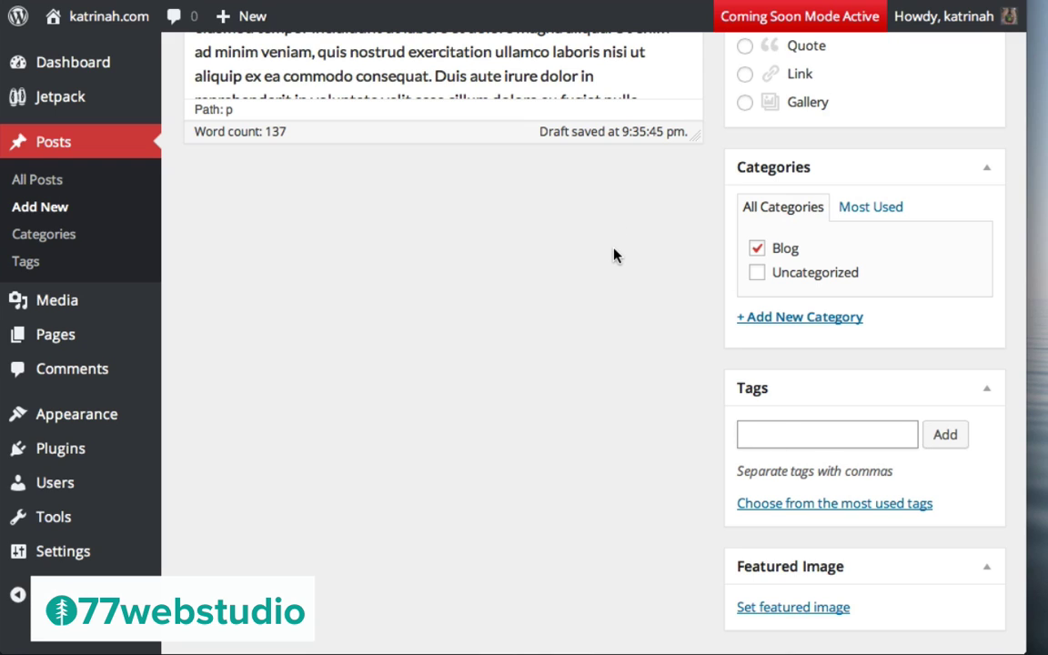
pyautogui.write('Art &')
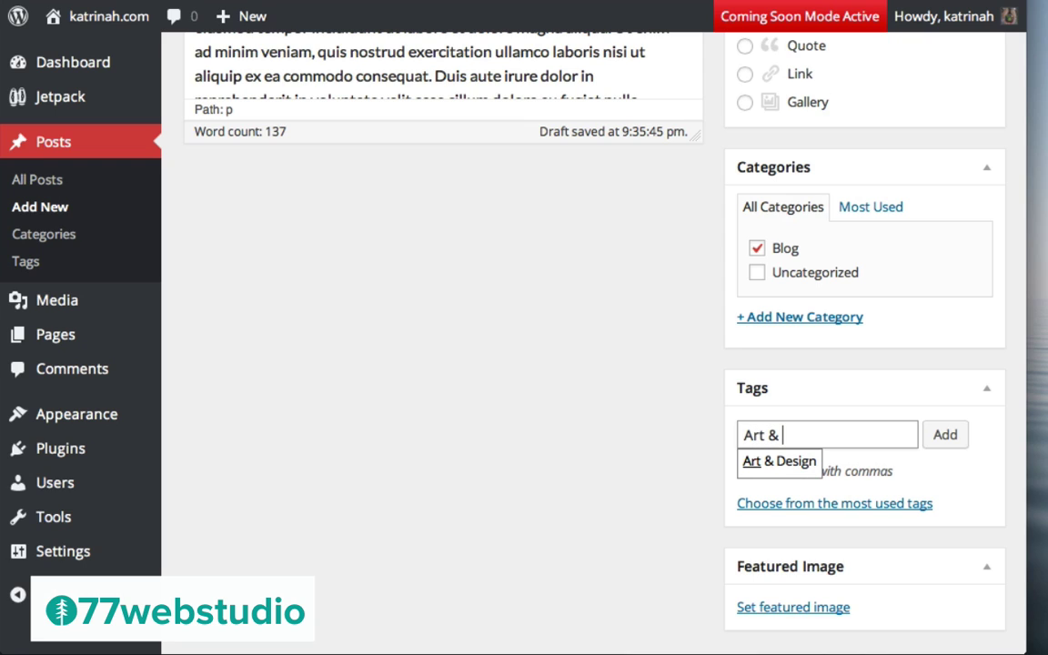
pyautogui.write(' Design')
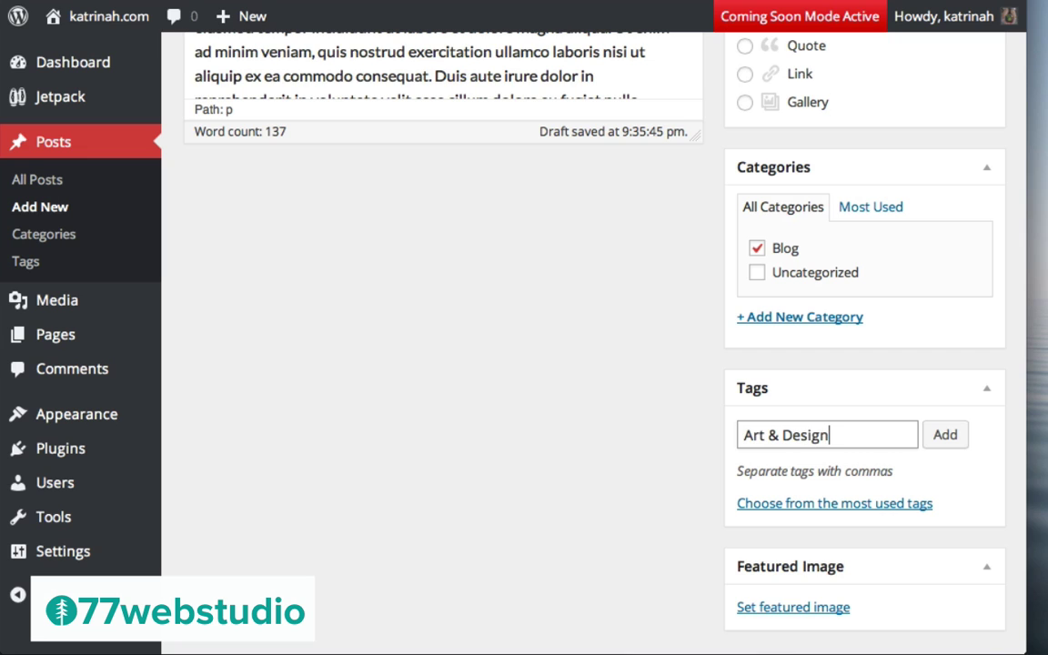
pyautogui.click(946, 437)
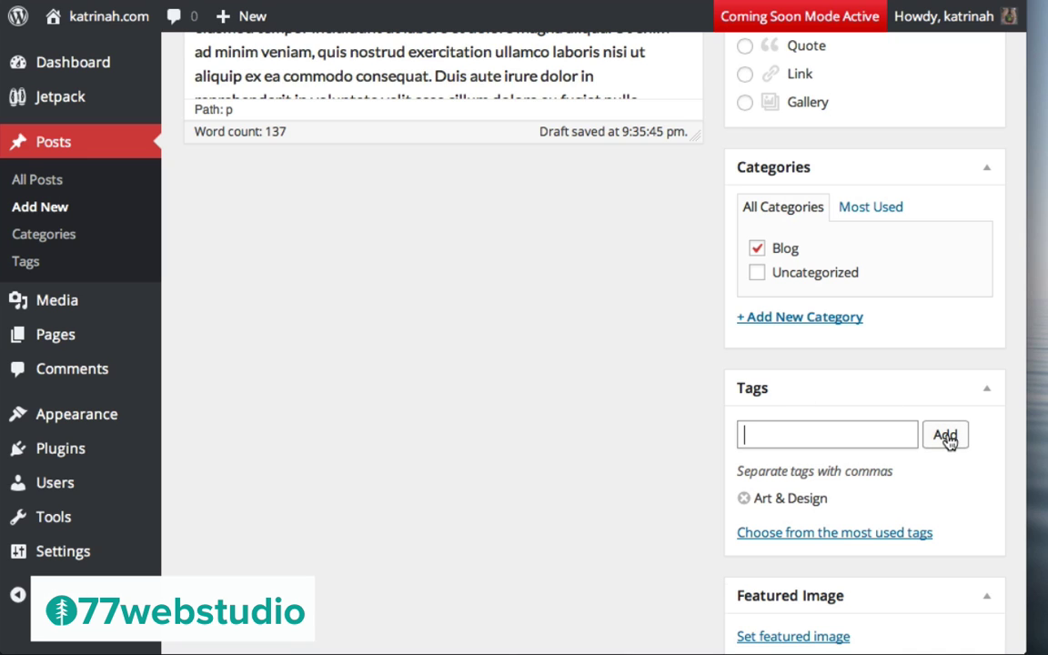
pyautogui.scroll(-3, 683, 445)
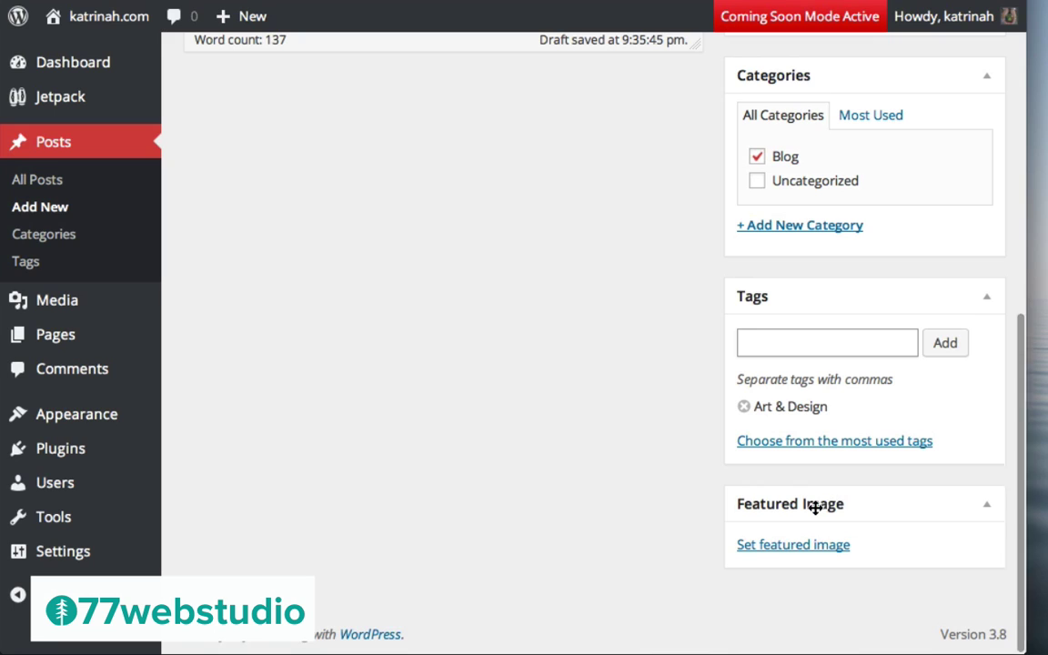
# Upload rothko-trio.jpg through the featured image picker
pyautogui.click(799, 548)
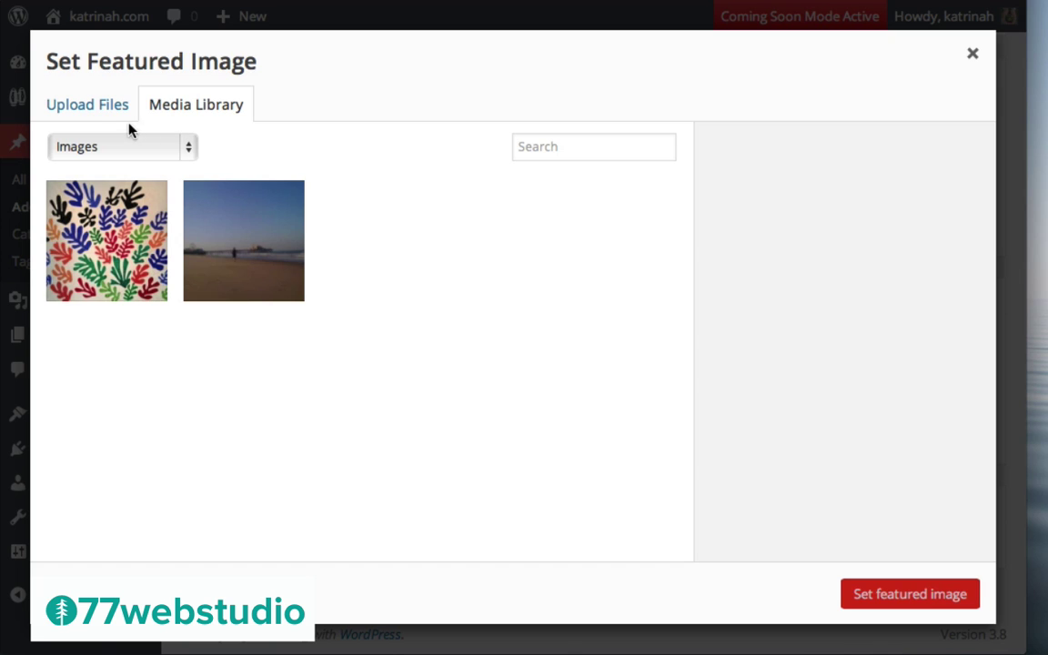
pyautogui.click(84, 109)
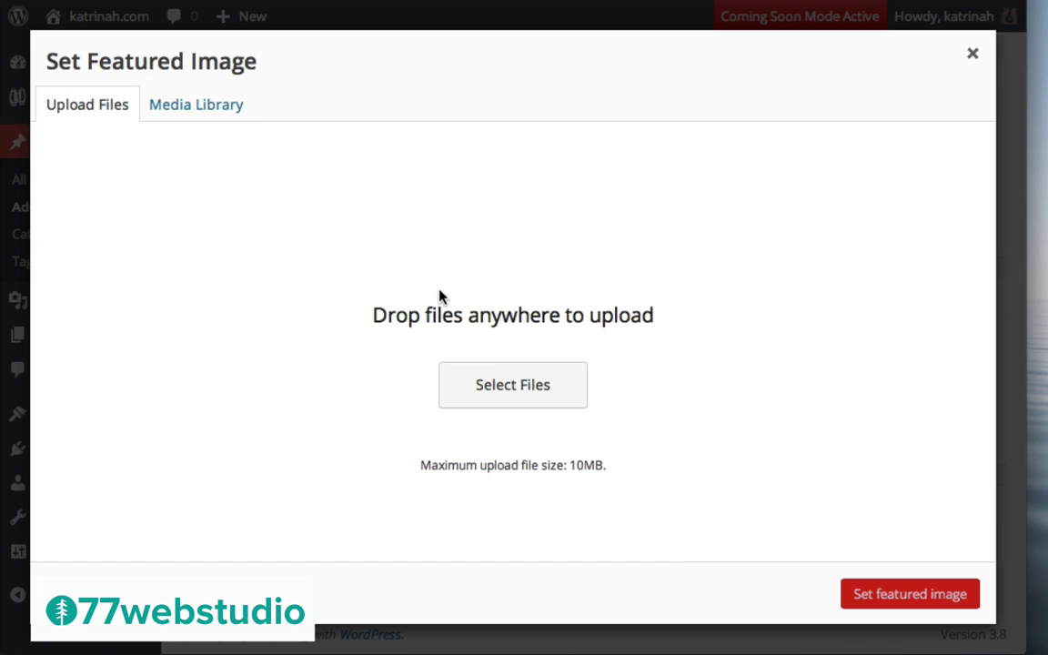
pyautogui.click(512, 393)
pyautogui.click(379, 359)
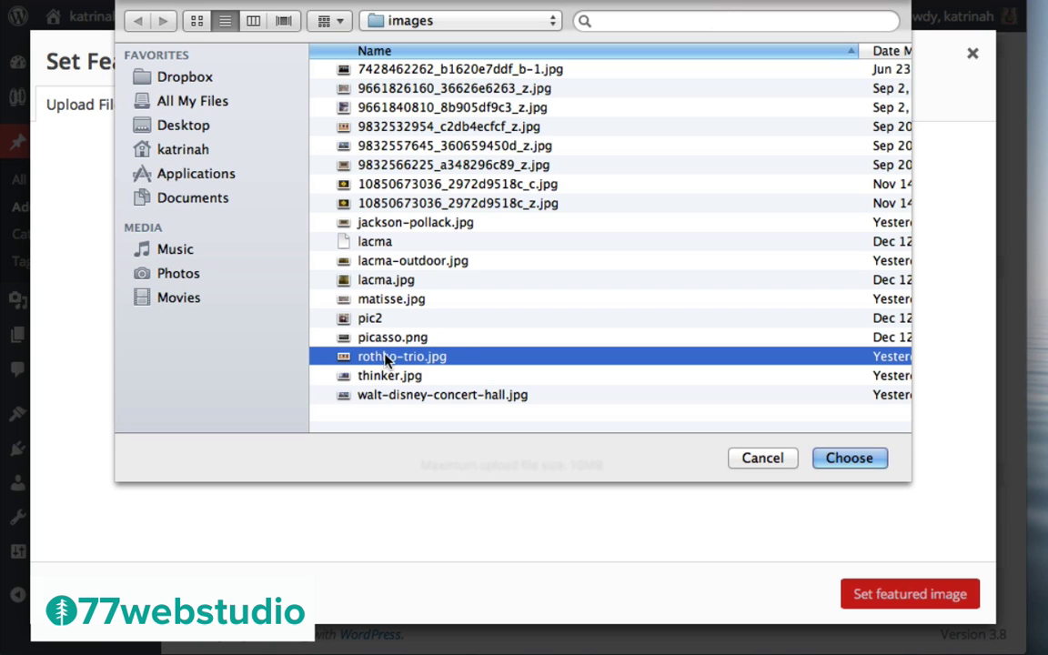
pyautogui.click(850, 458)
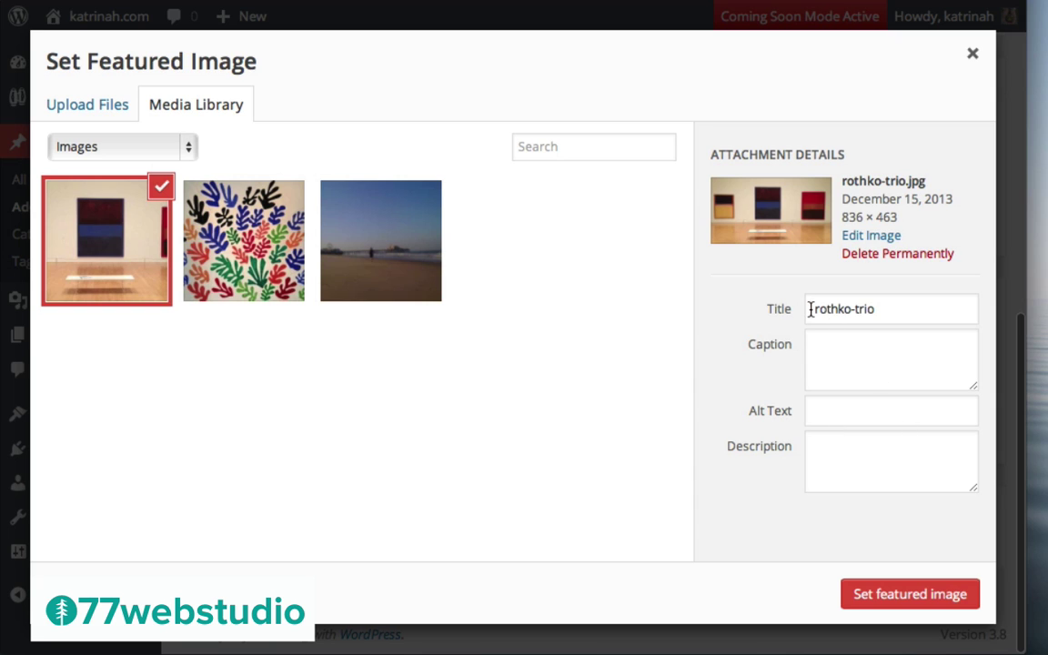
# Give the photo the post title as its title and alt text, then set it as featured image
pyautogui.tripleClick(857, 309)
pyautogui.write('ROTHKO AT LACMA | LOS ANGELES COUNTY MUSEUM OF ART')
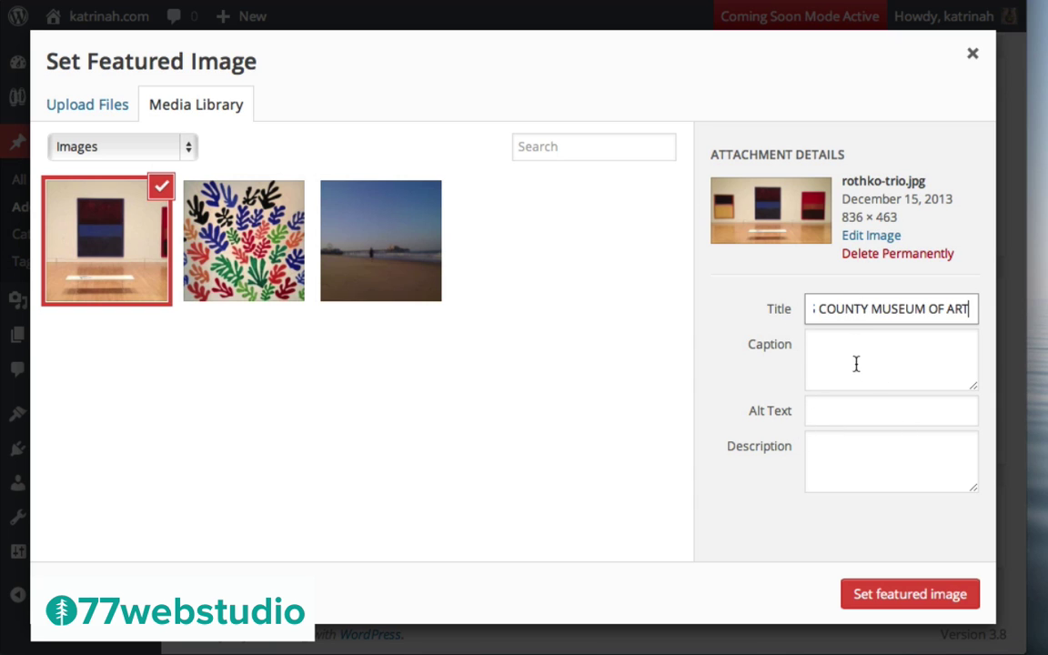
pyautogui.click(845, 410)
pyautogui.write('ROTHKO AT LACMA | LOS ANGELES COUNTY MUSEUM OF ART')
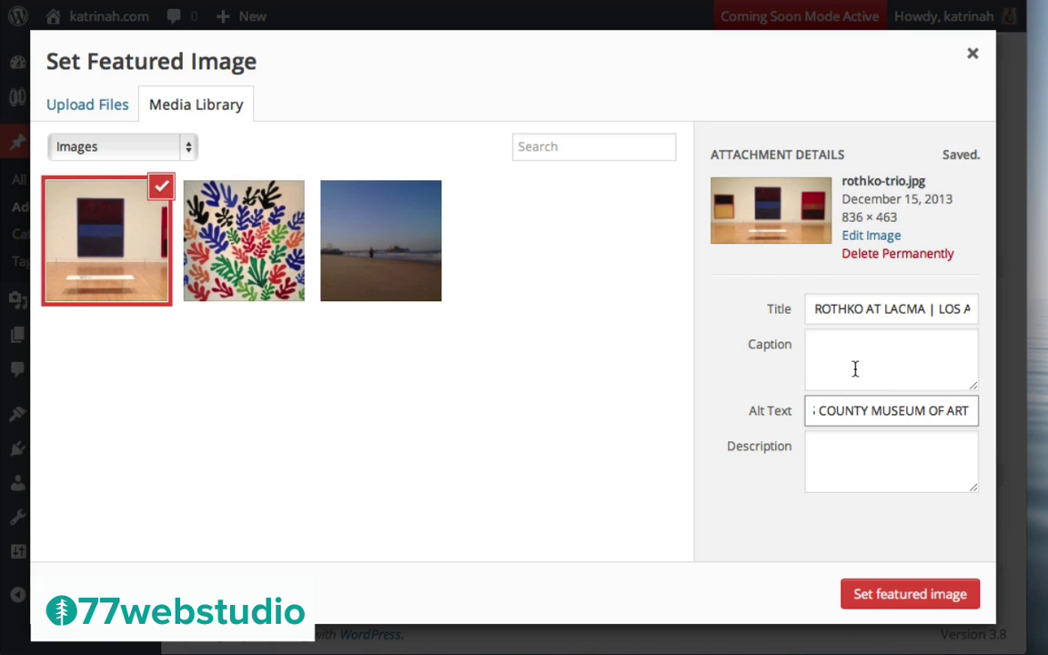
pyautogui.click(910, 594)
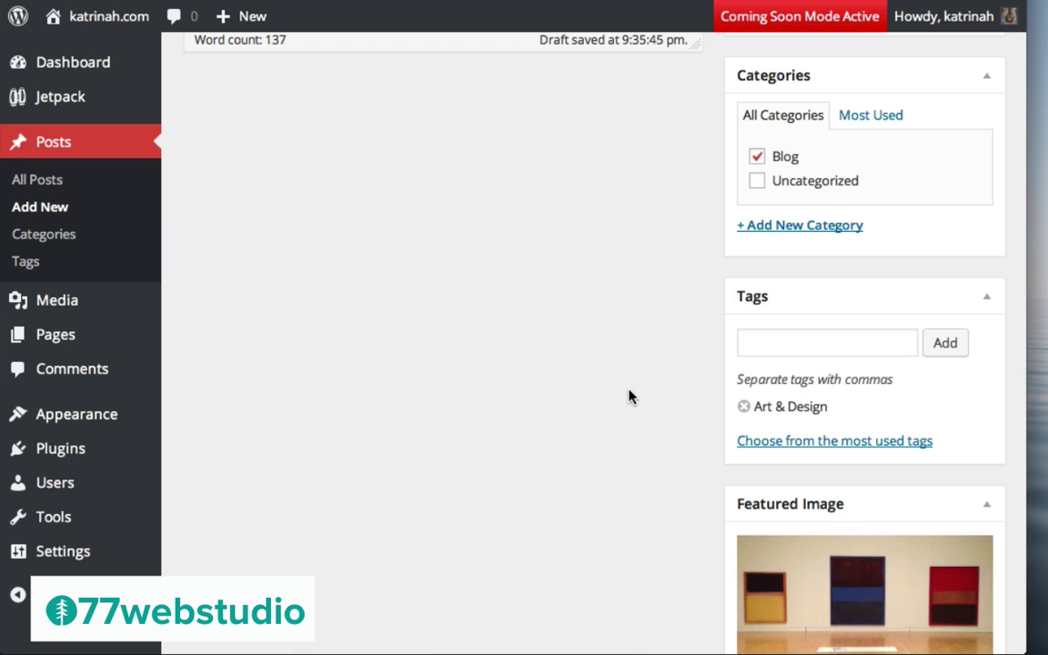
# Publish the Rothko at LACMA draft and view the live post, scrolling through it
pyautogui.scroll(10, 628, 397)
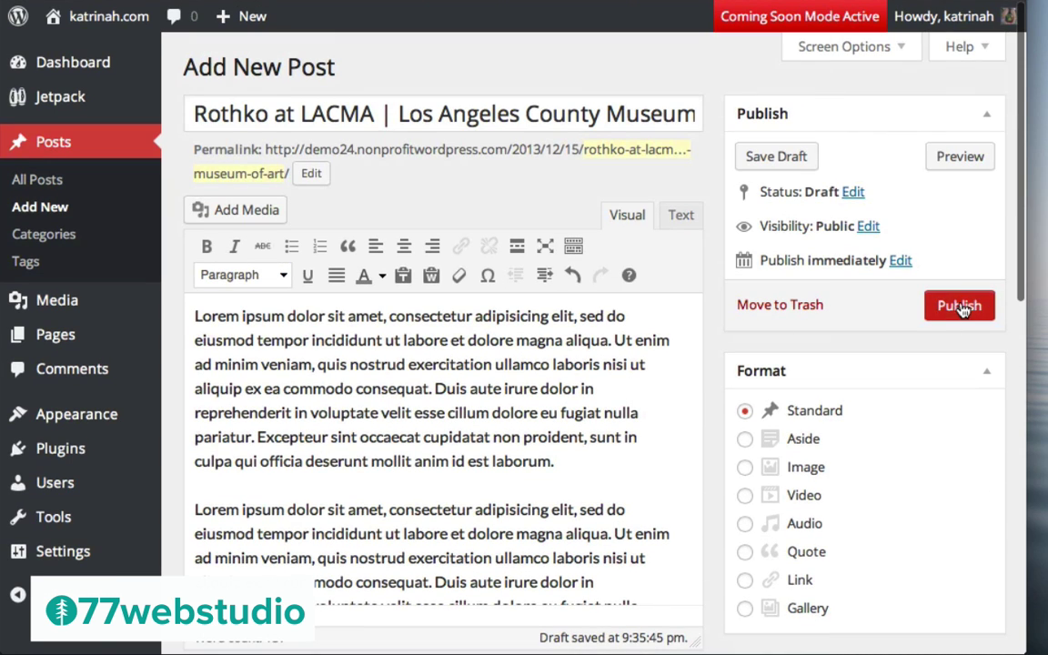
pyautogui.click(962, 309)
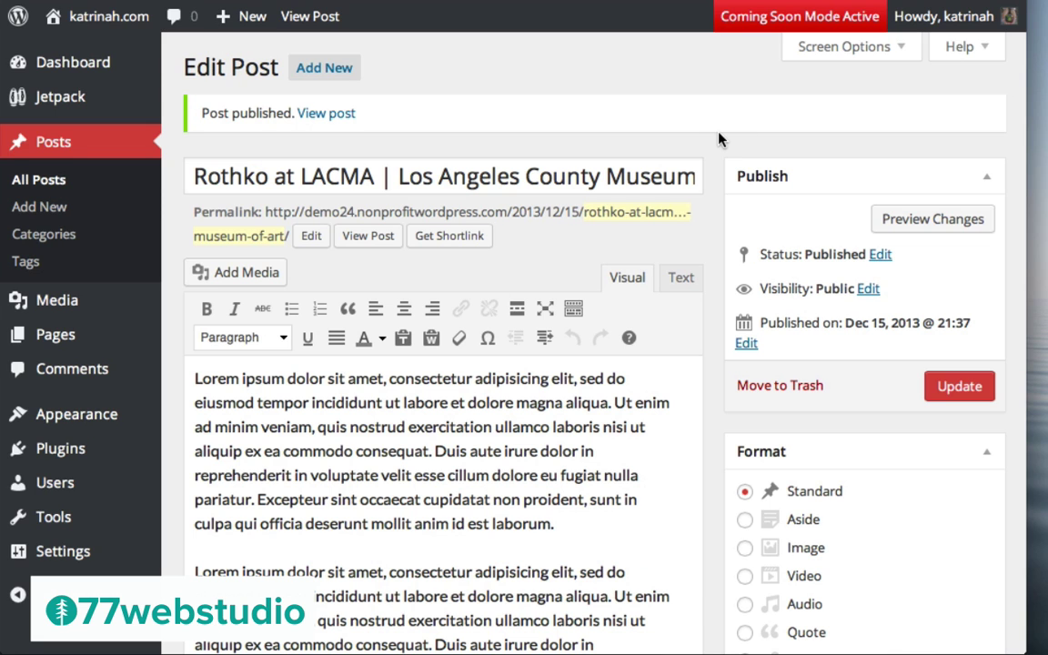
pyautogui.click(323, 113)
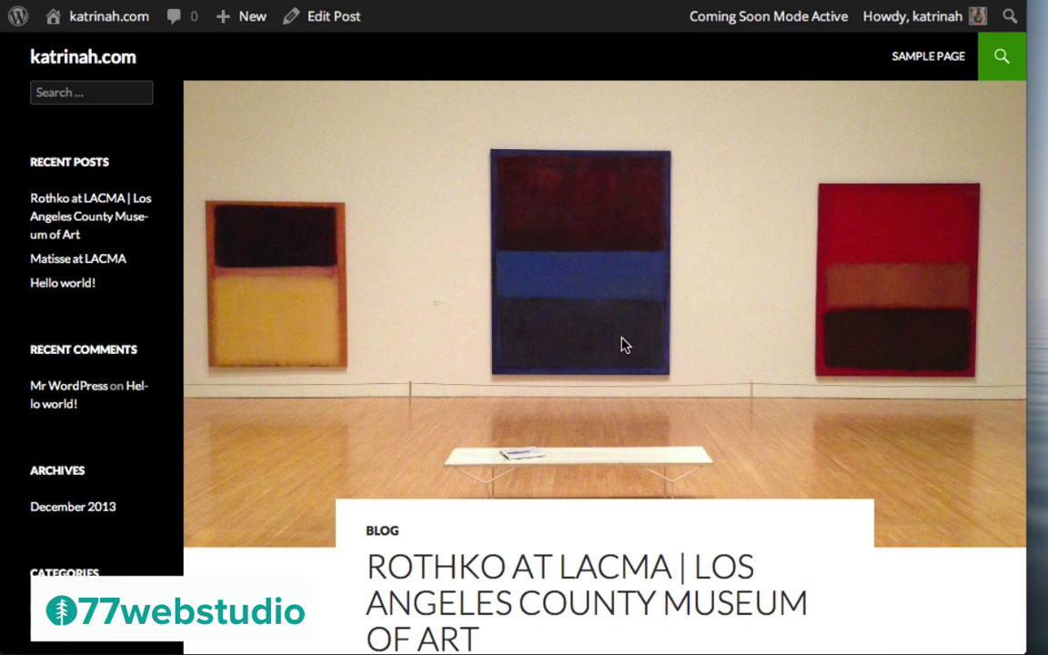
pyautogui.scroll(-5, 643, 196)
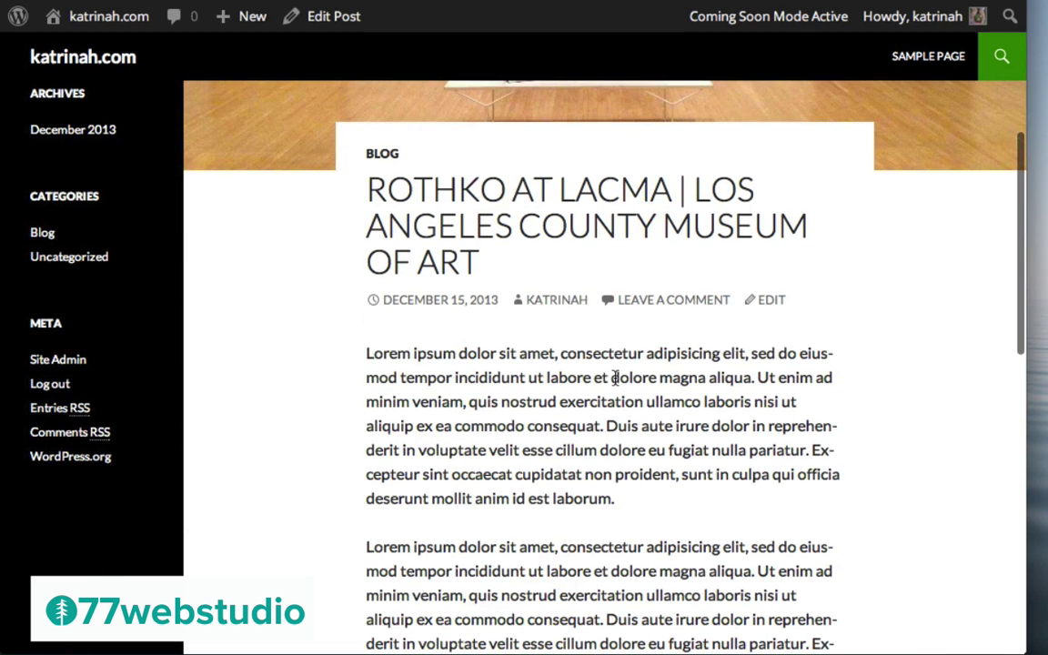
pyautogui.scroll(5, 615, 378)
pyautogui.scroll(-6, 892, 397)
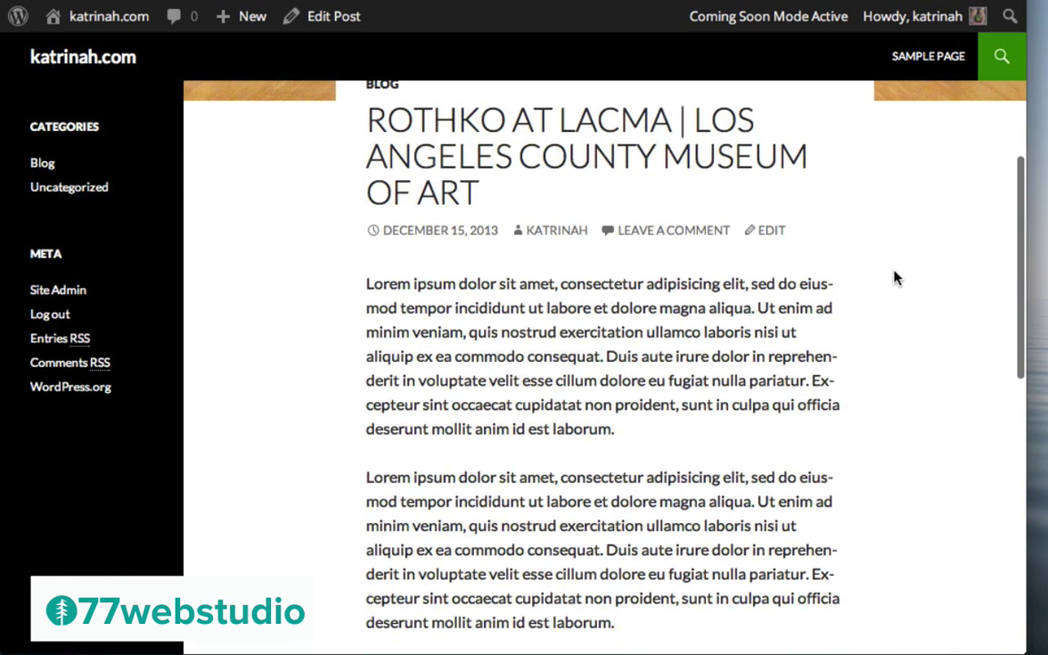
pyautogui.scroll(6, 896, 278)
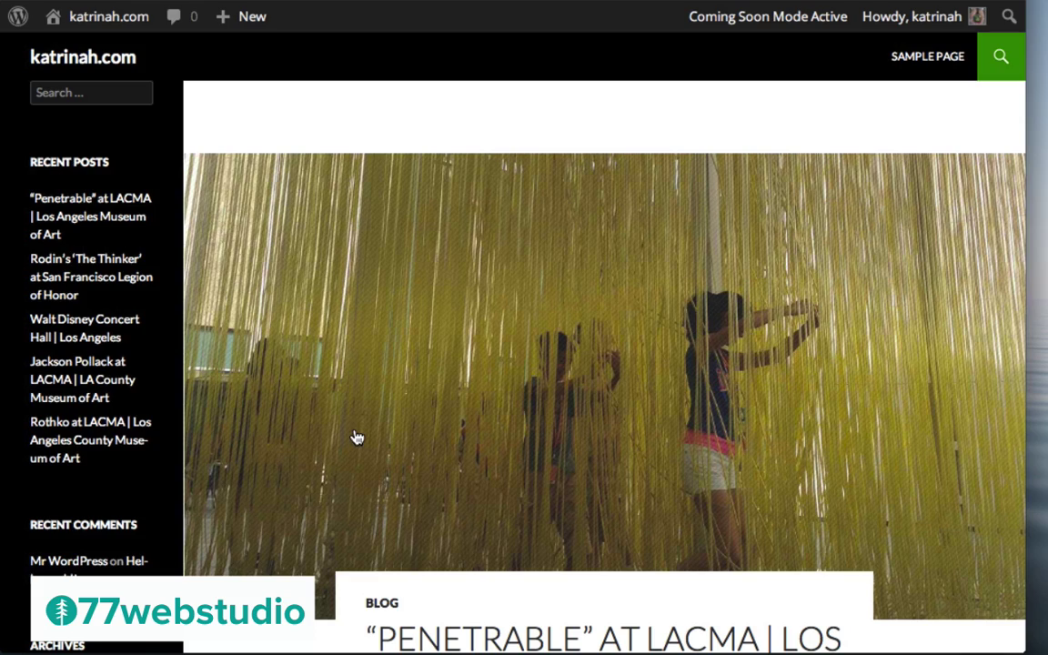
# Scroll down the home page past the Jackson Pollack and Matisse posts, then back up
pyautogui.scroll(-15, 471, 428)
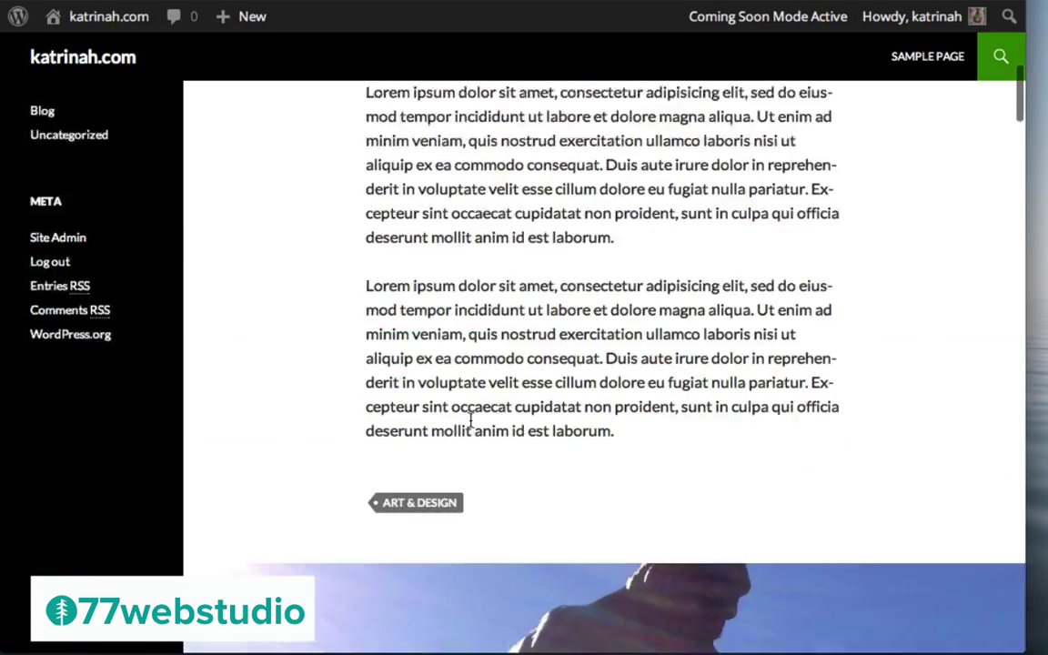
pyautogui.scroll(-15, 472, 428)
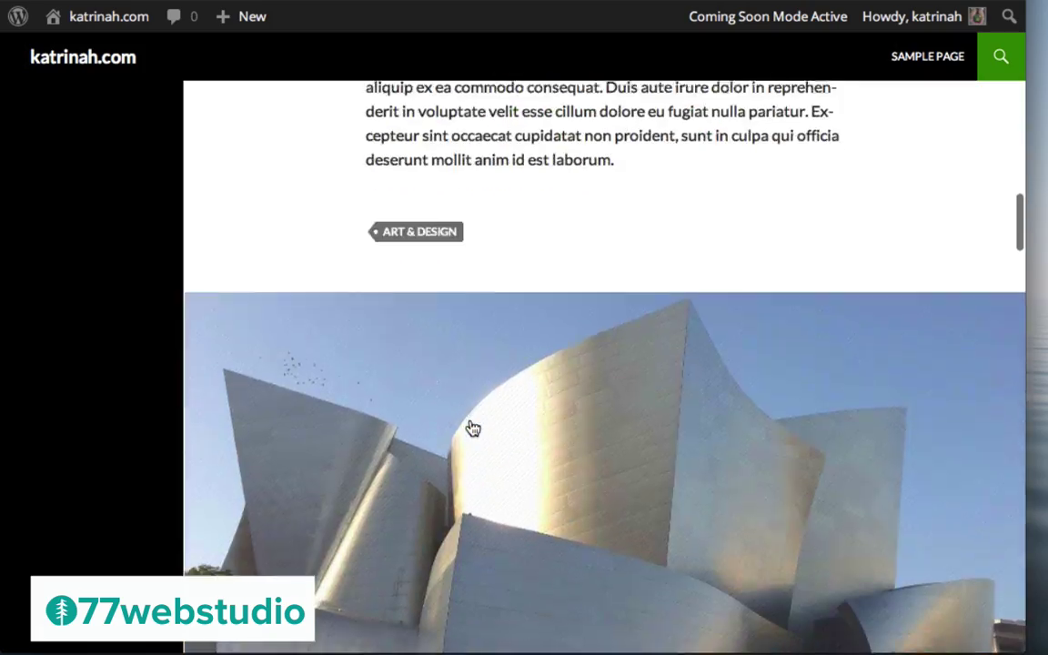
pyautogui.scroll(-15, 470, 428)
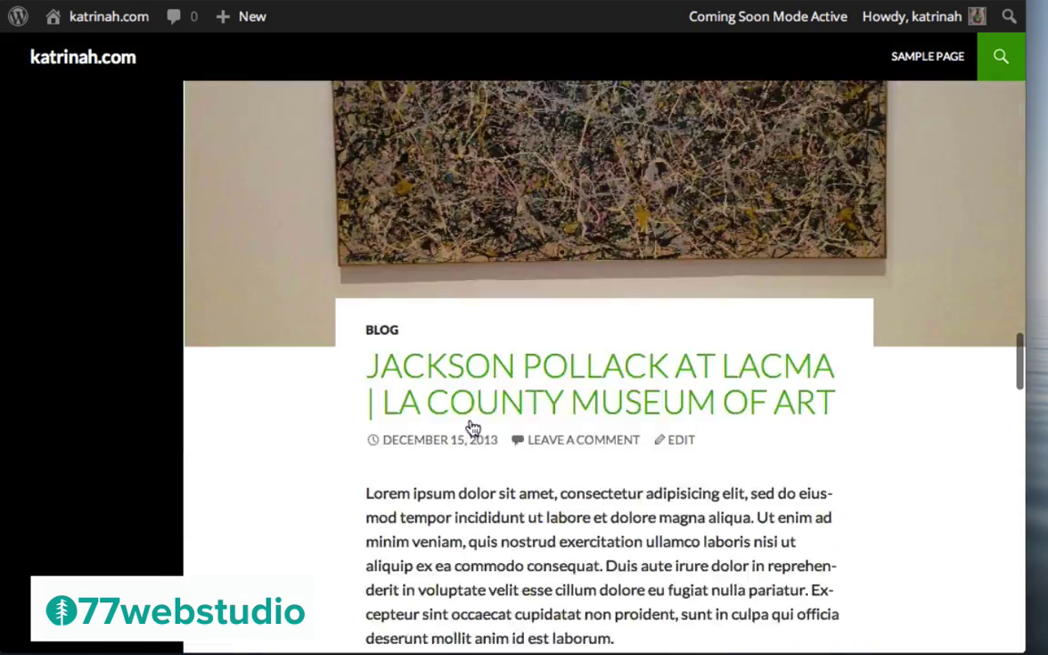
pyautogui.scroll(-15, 472, 428)
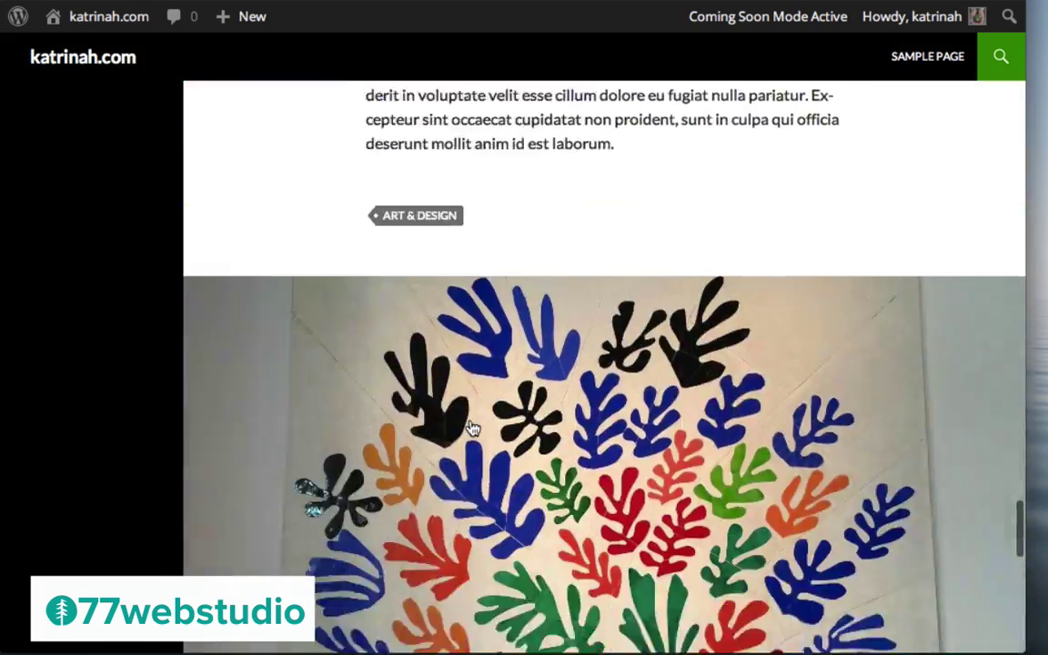
pyautogui.scroll(-10, 732, 276)
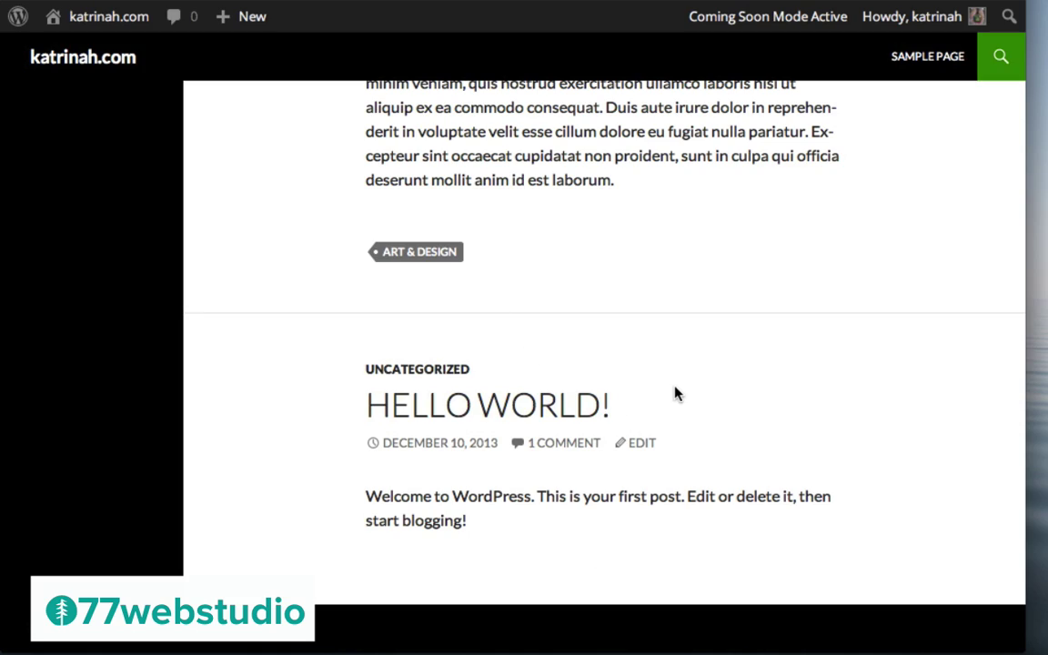
pyautogui.scroll(15, 676, 393)
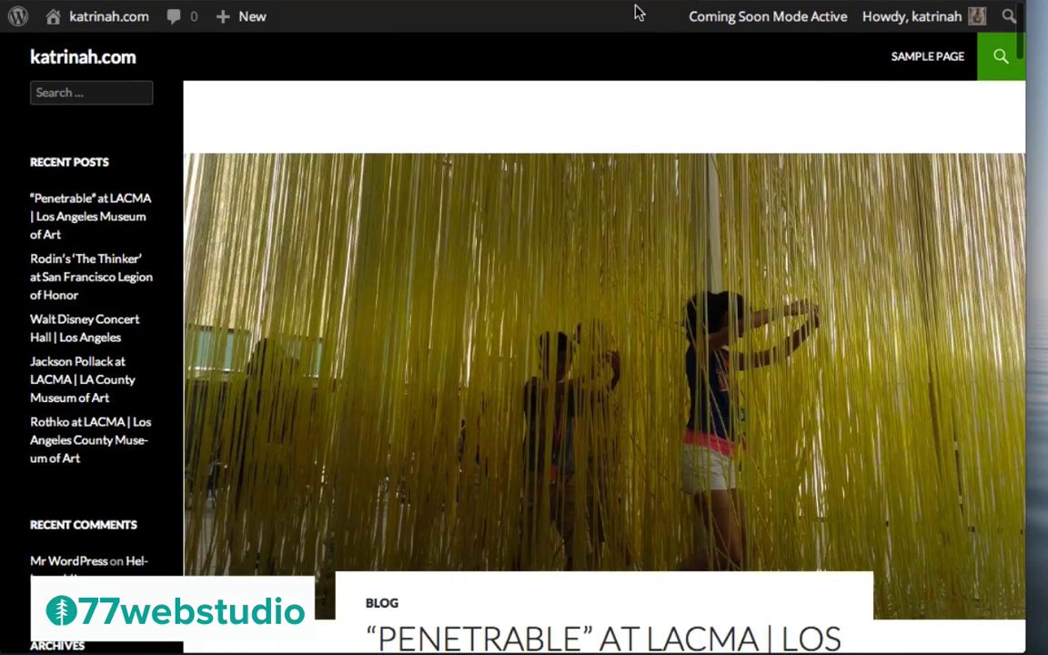
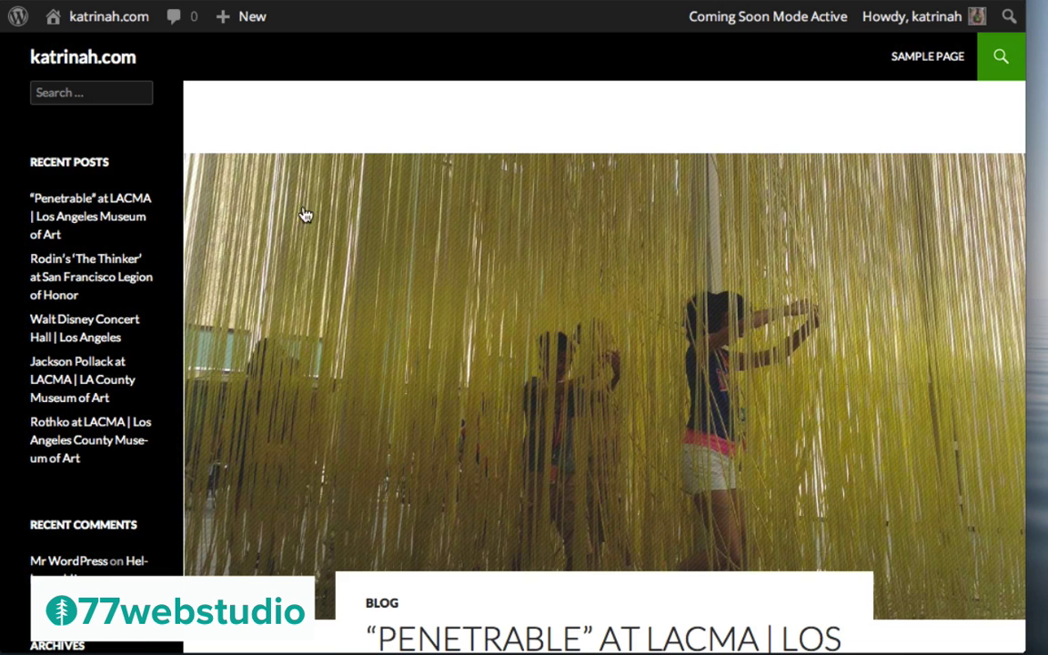
# Go from the admin bar to the Dashboard, then open Appearance > Customize for the Twenty Fourteen theme
pyautogui.moveTo(93, 30)
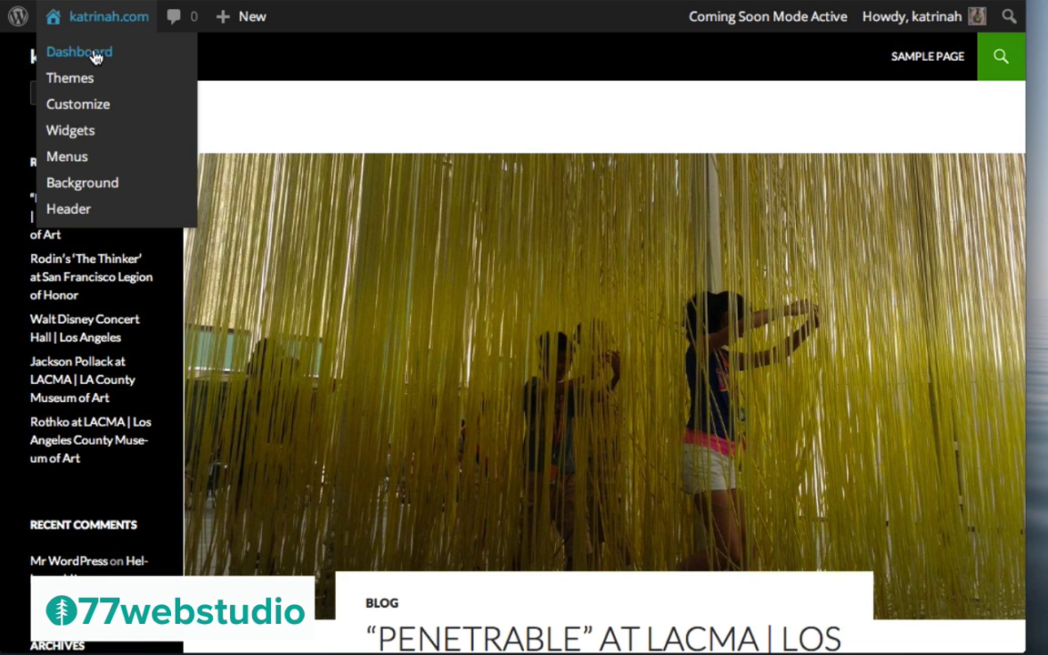
pyautogui.click(95, 56)
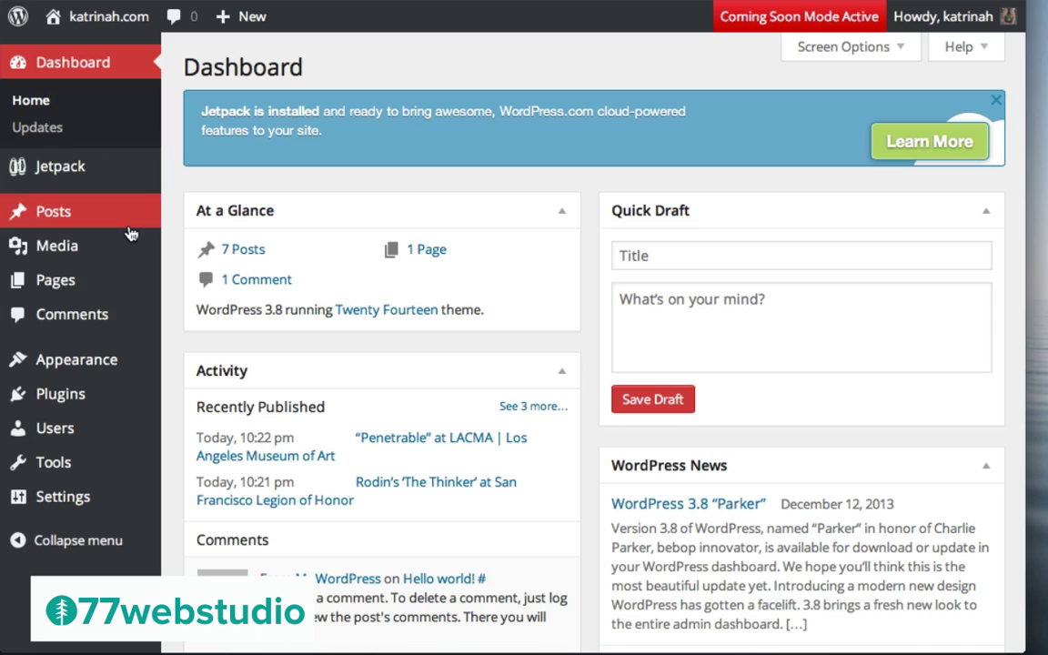
pyautogui.moveTo(73, 364)
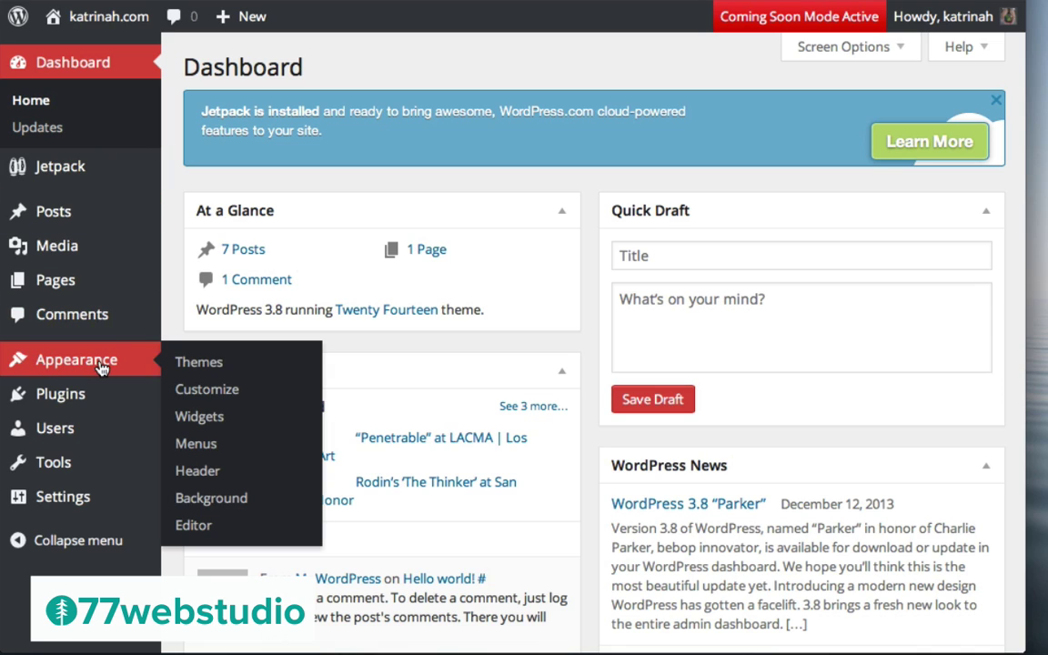
pyautogui.click(210, 393)
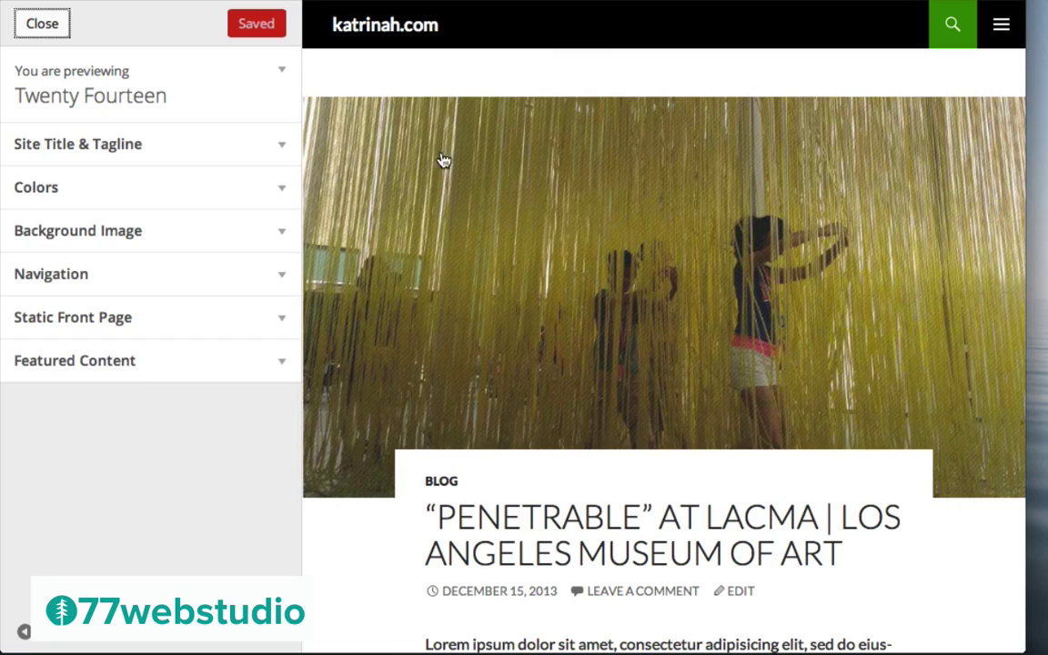
pyautogui.scroll(-10, 634, 253)
pyautogui.scroll(10, 632, 251)
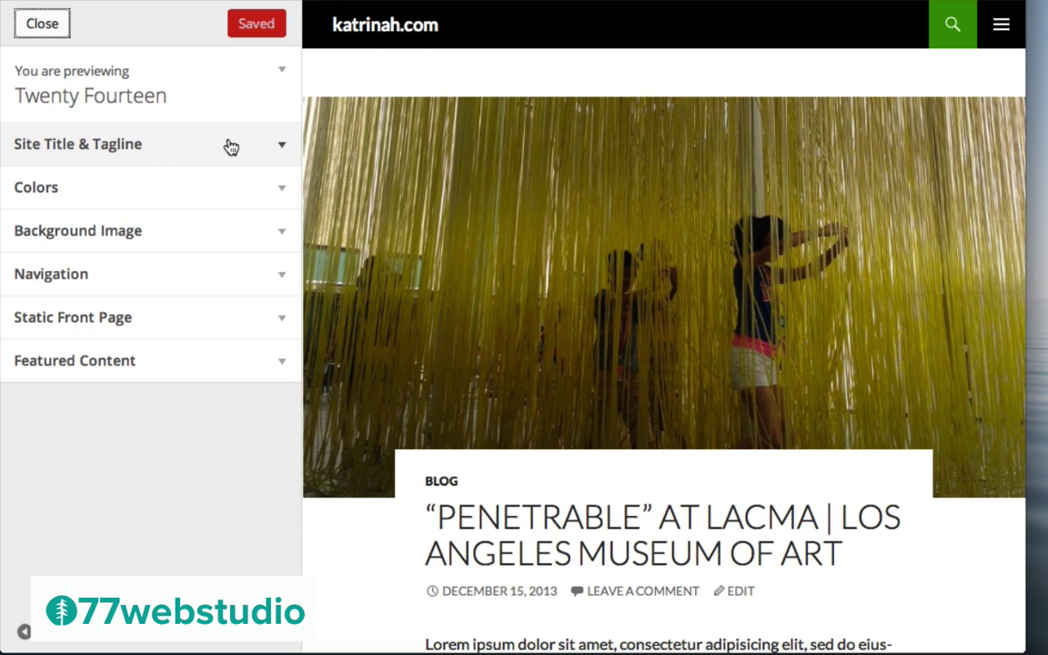
# Remove '.com' from the site title and add the tagline 'Art & Design', keeping both displayed
pyautogui.click(281, 147)
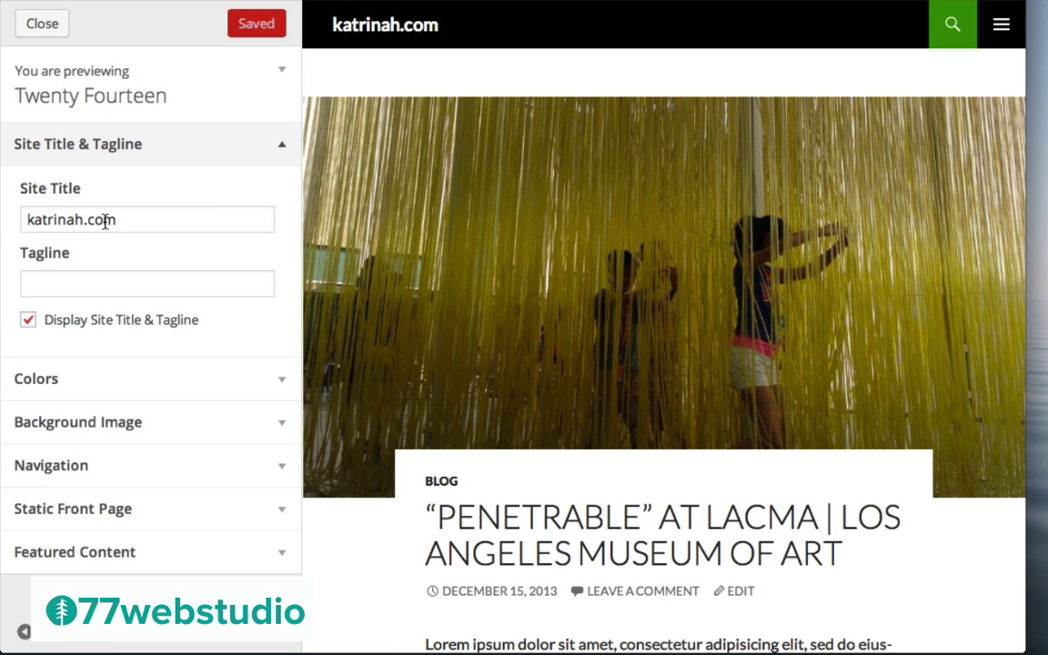
pyautogui.moveTo(84, 221); pyautogui.dragTo(154, 222)
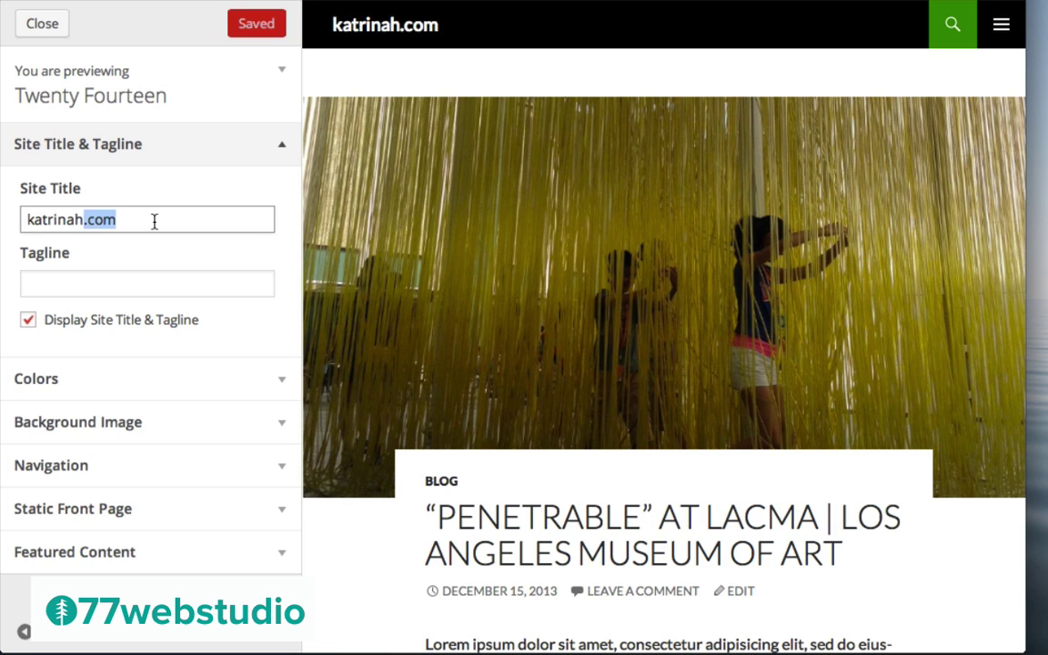
pyautogui.press('BackSpace')
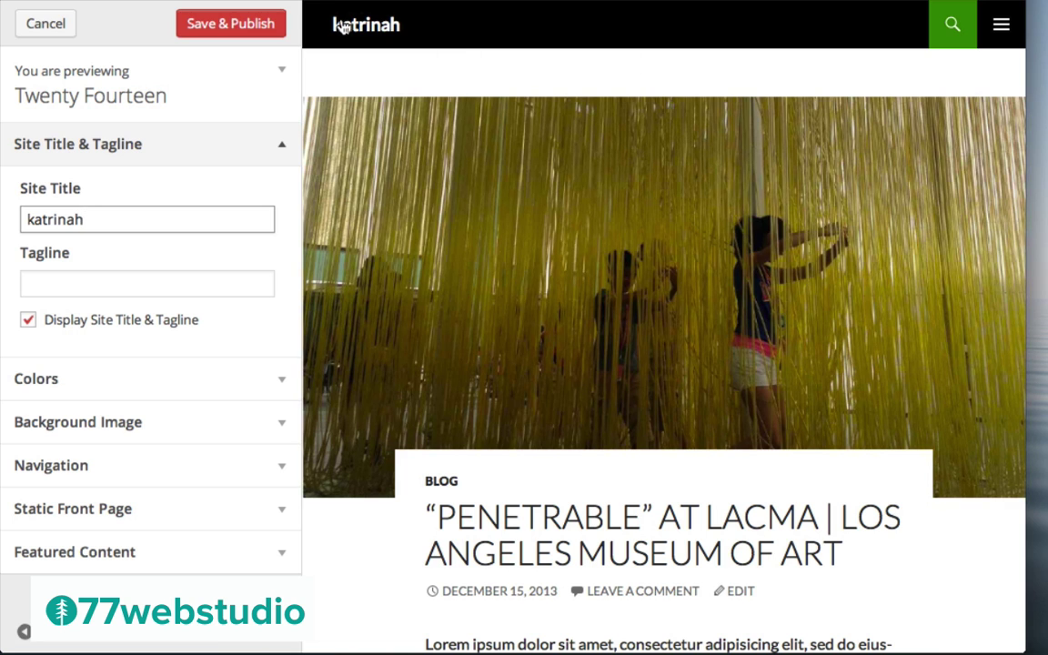
pyautogui.click(52, 286)
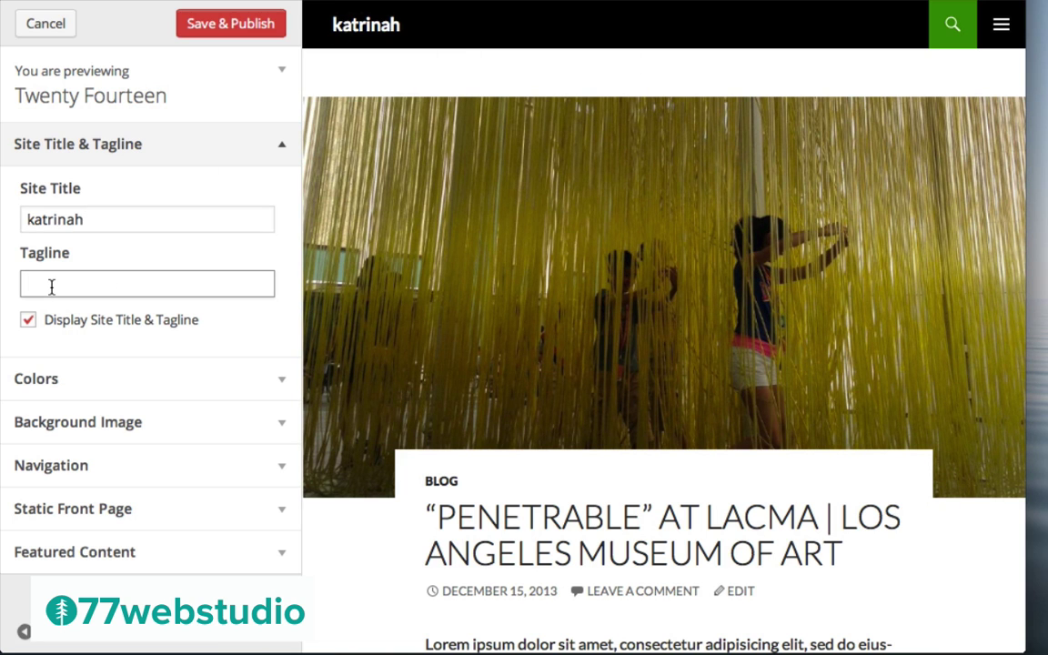
pyautogui.write('Art & Design')
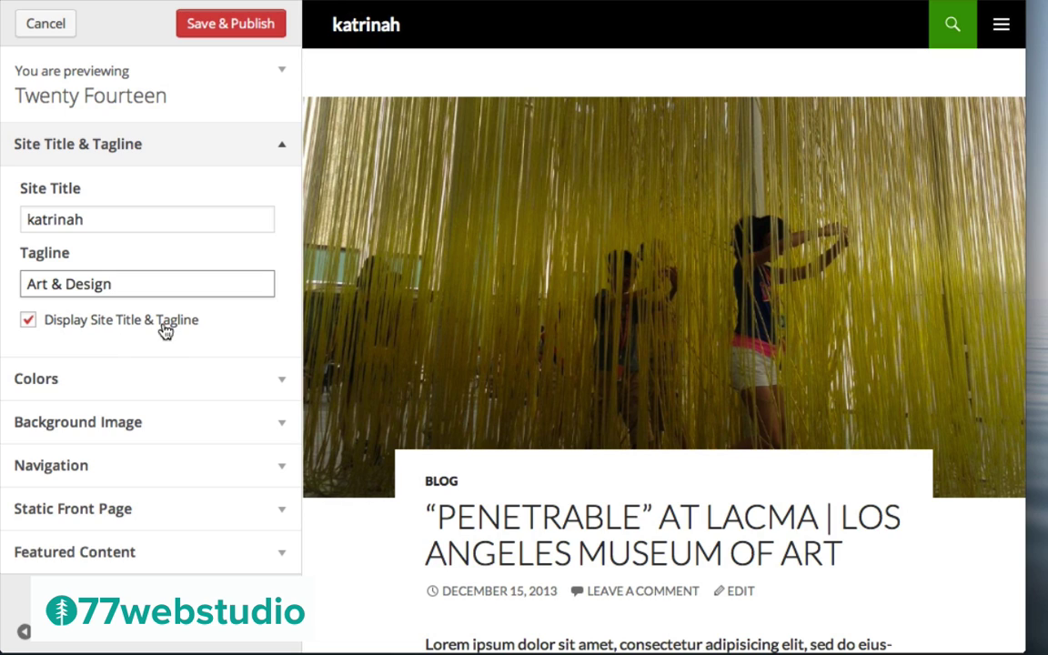
pyautogui.click(29, 322)
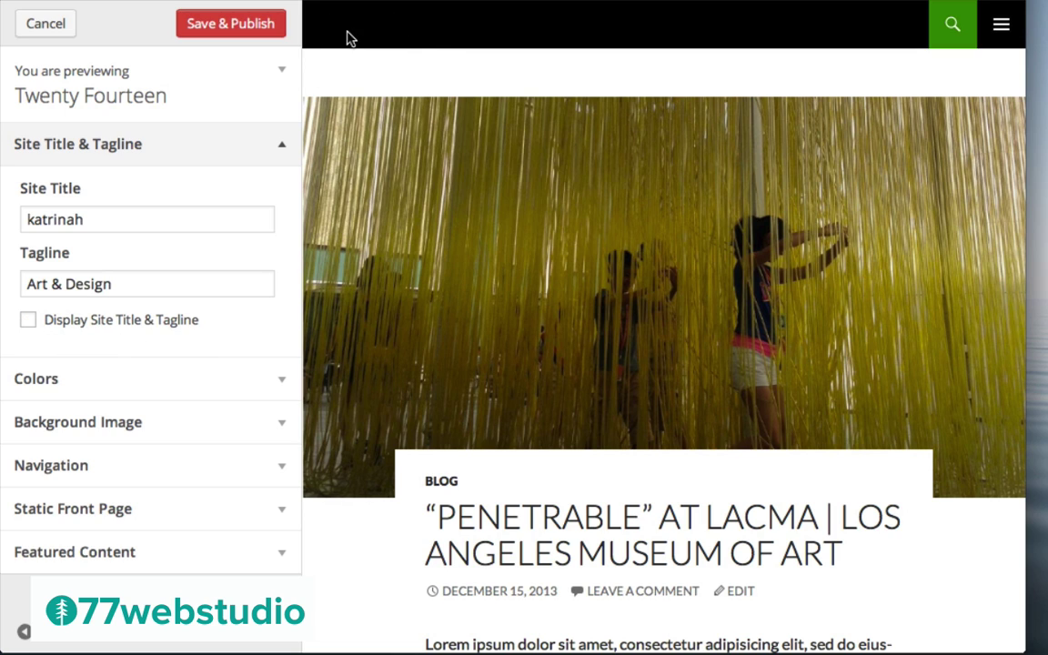
pyautogui.click(29, 321)
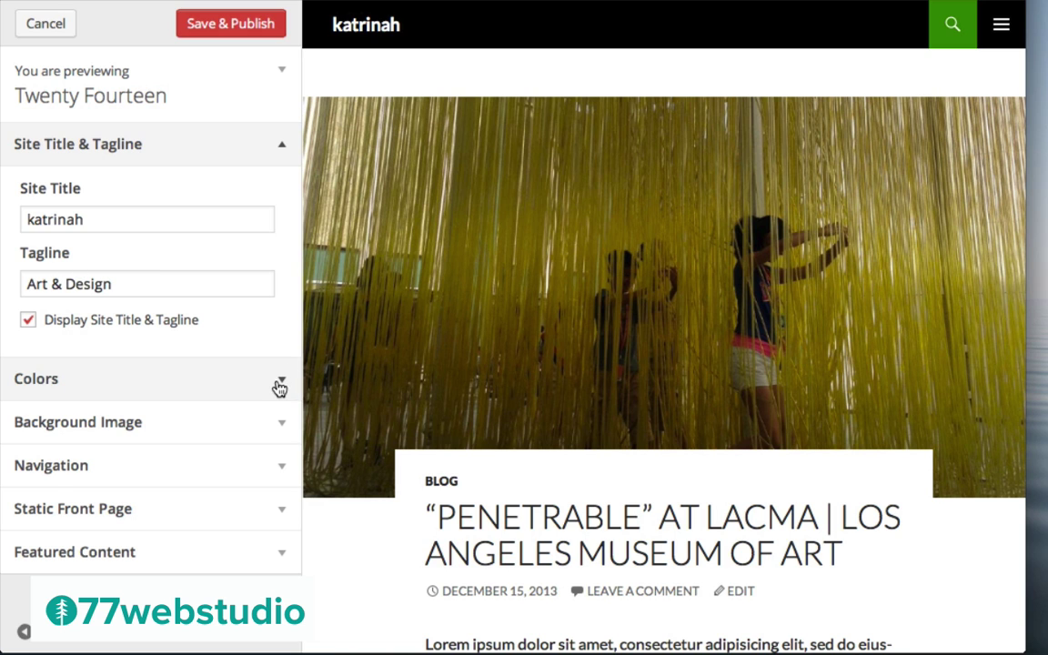
pyautogui.click(277, 380)
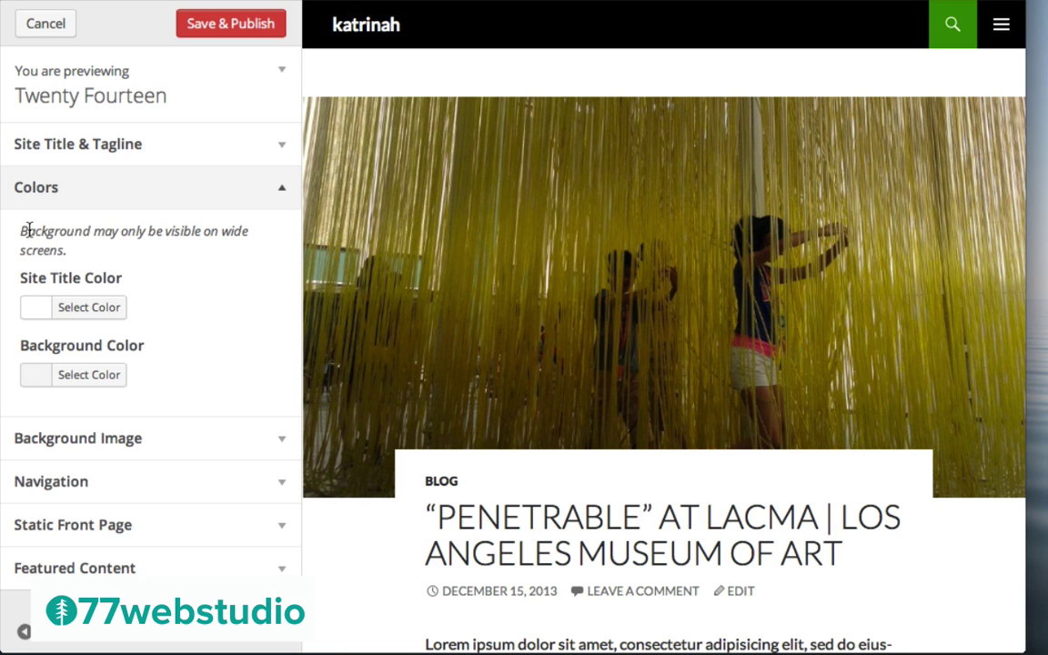
pyautogui.moveTo(21, 231); pyautogui.dragTo(76, 253)
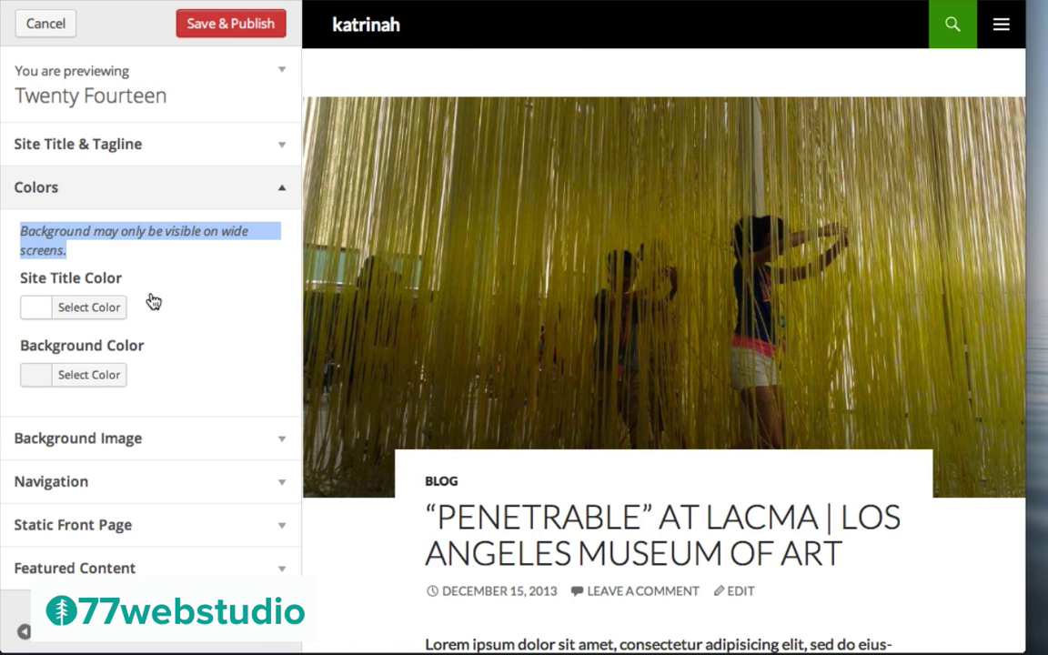
pyautogui.click(92, 308)
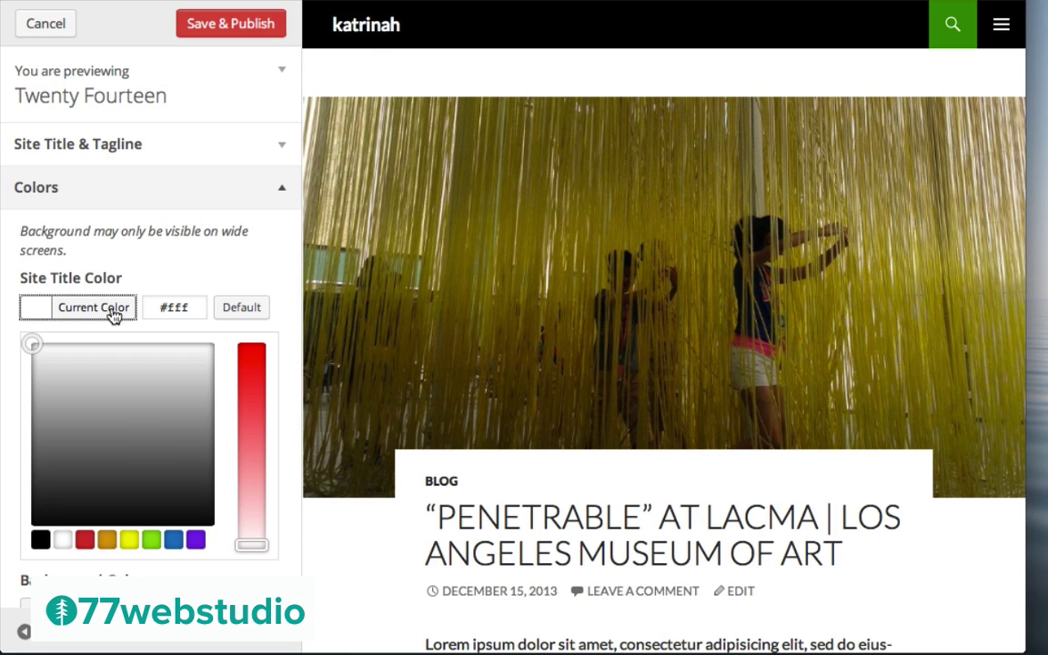
pyautogui.click(145, 442)
pyautogui.click(197, 373)
pyautogui.moveTo(191, 519); pyautogui.dragTo(110, 498)
pyautogui.click(157, 429)
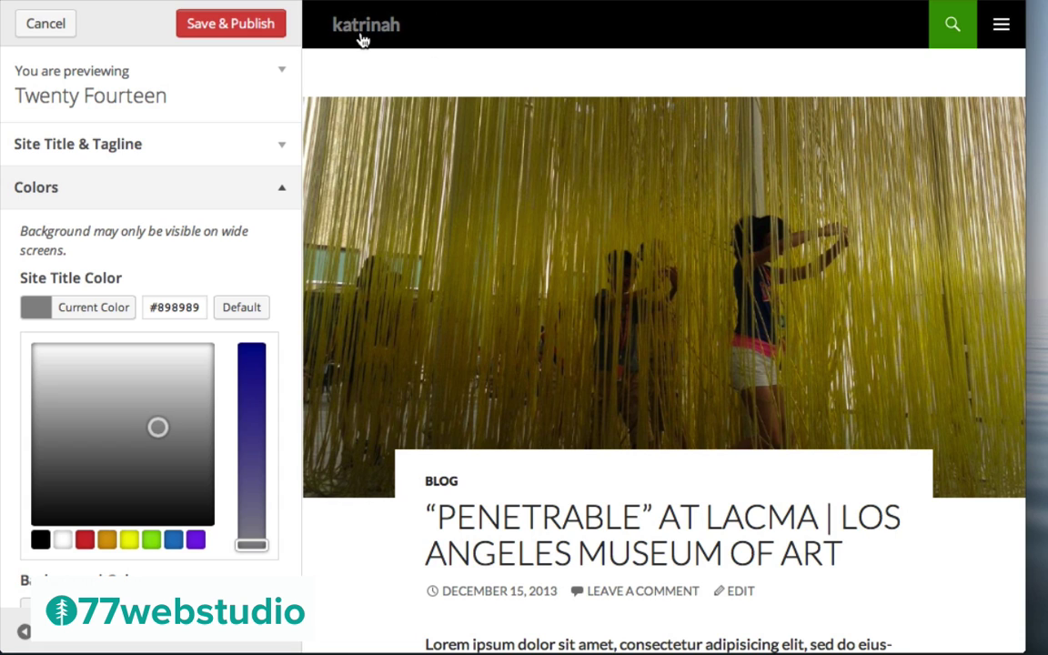
pyautogui.click(244, 309)
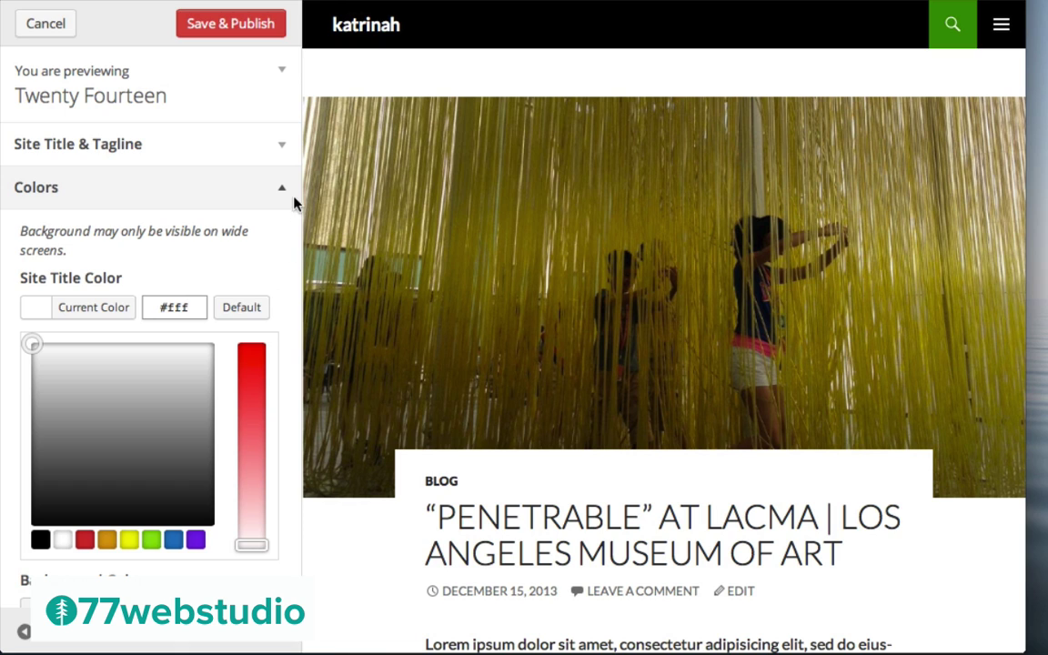
pyautogui.click(284, 192)
pyautogui.click(284, 194)
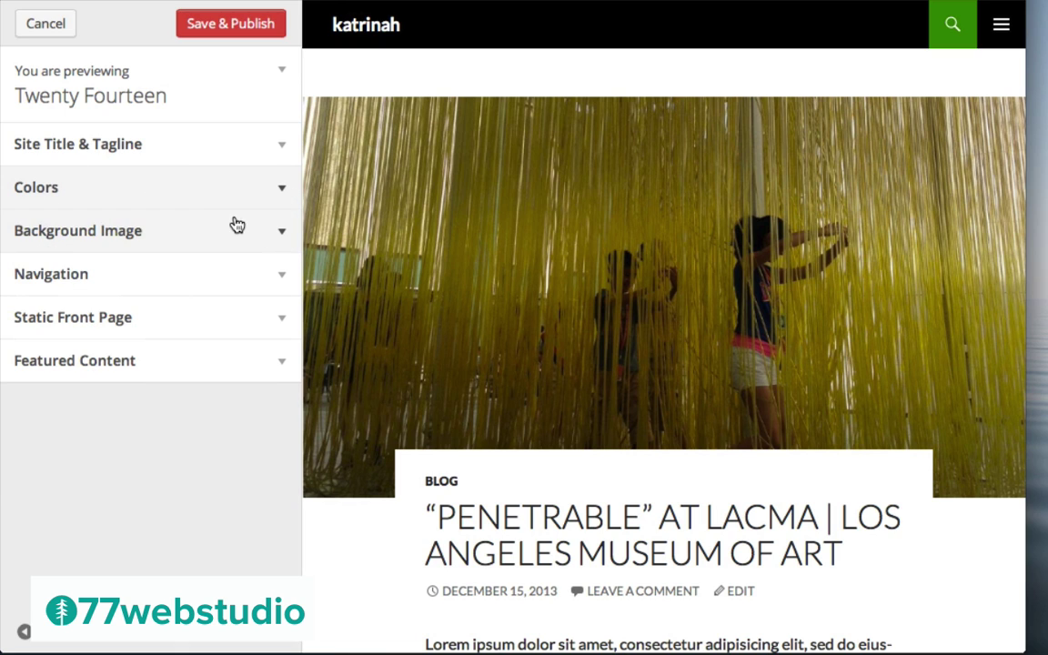
# Look through Background Image, Navigation and Static Front Page, then expand Featured Content
pyautogui.click(281, 232)
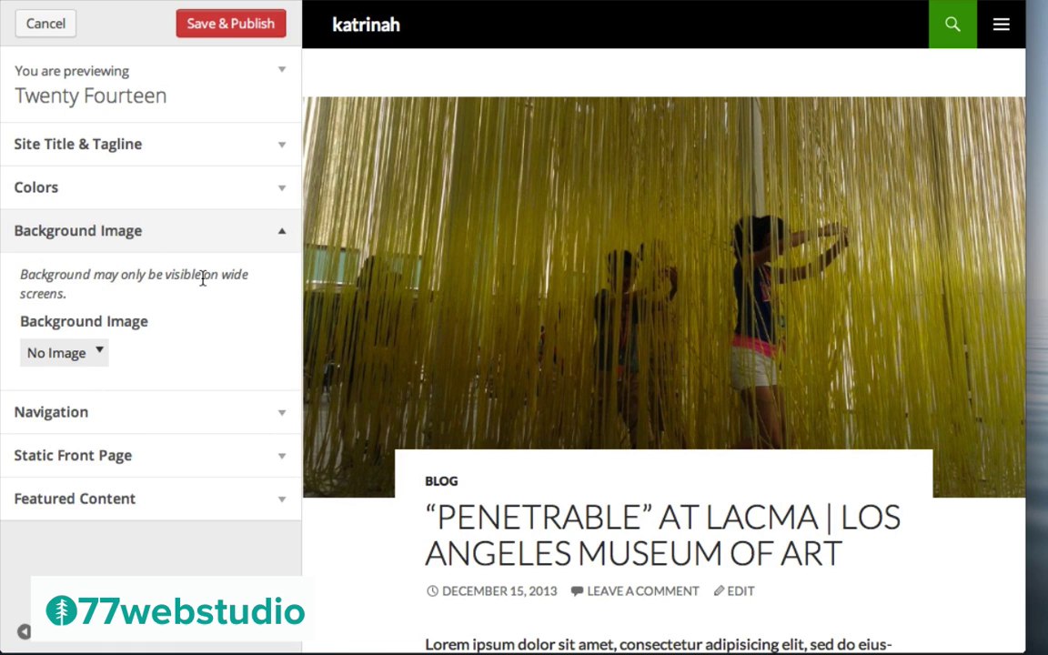
pyautogui.click(278, 232)
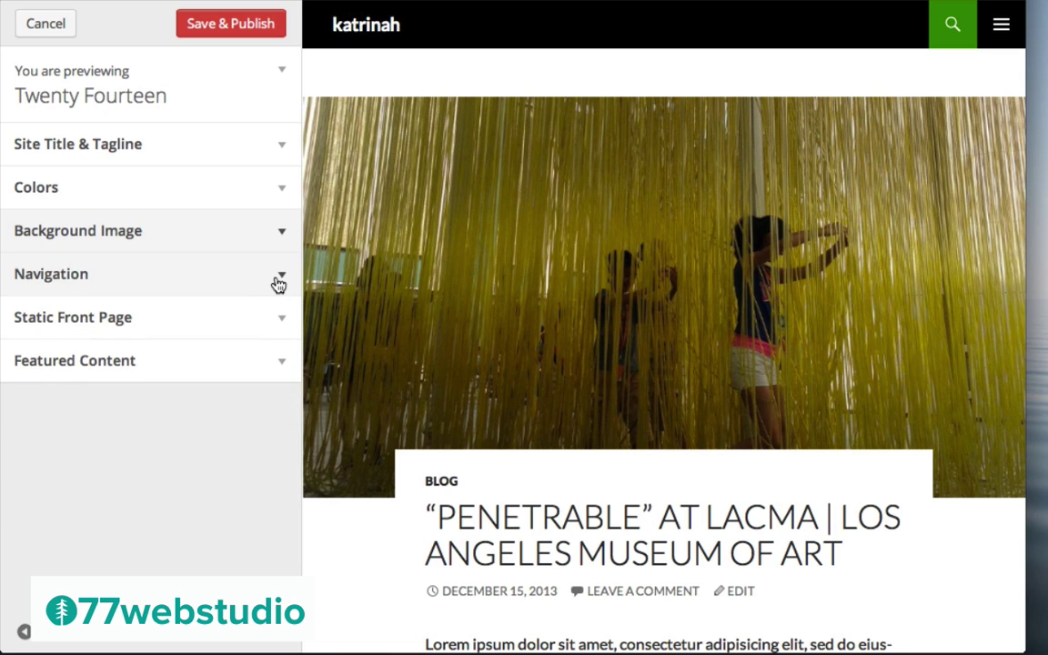
pyautogui.click(278, 278)
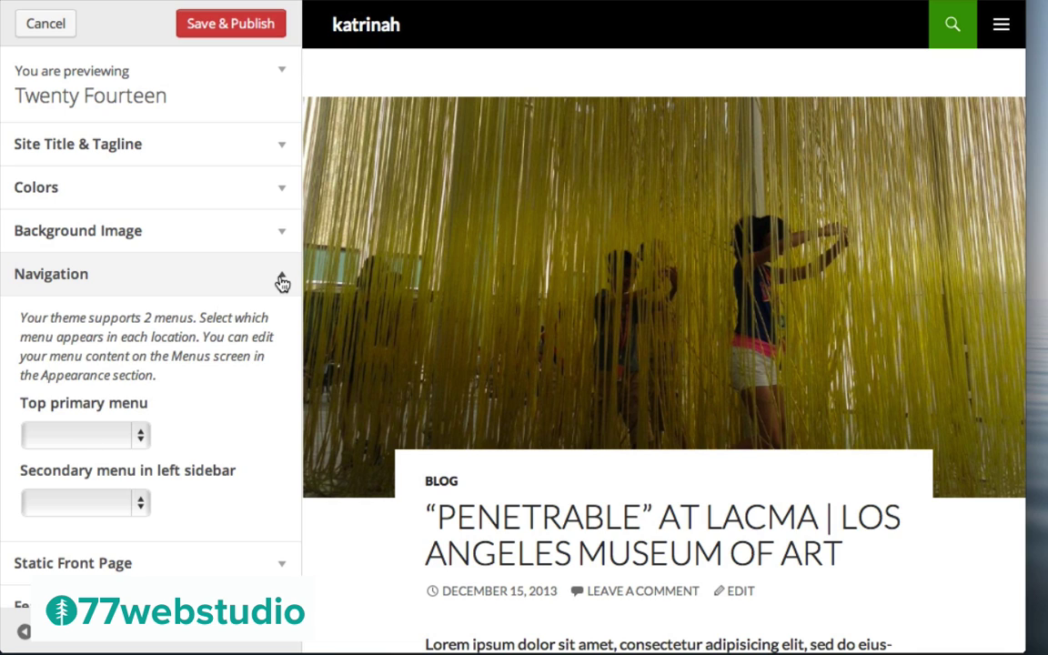
pyautogui.click(283, 281)
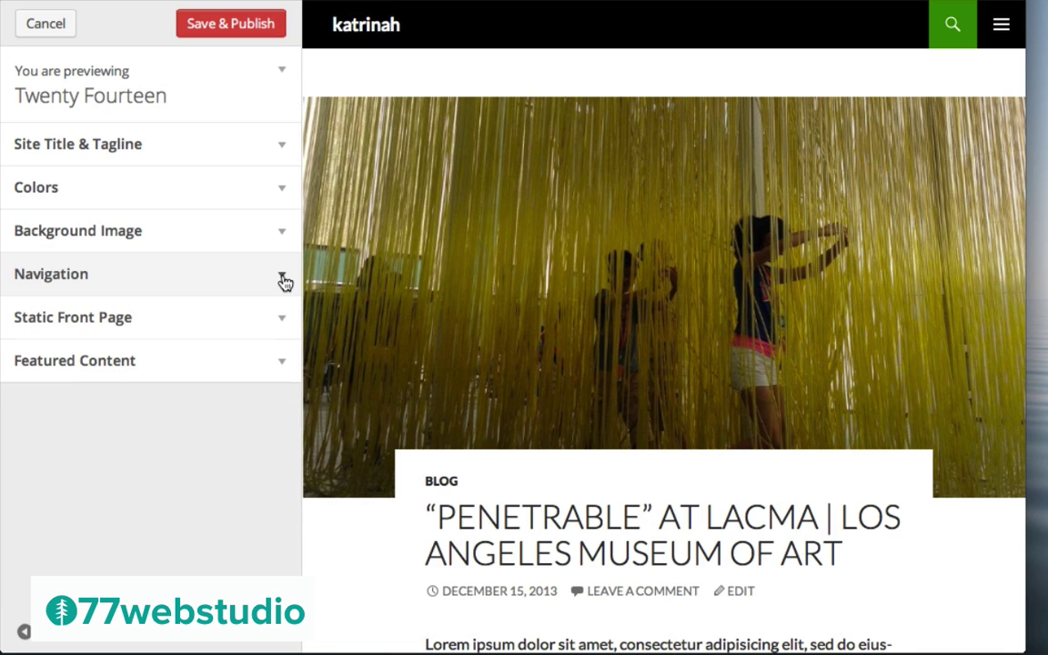
pyautogui.click(283, 325)
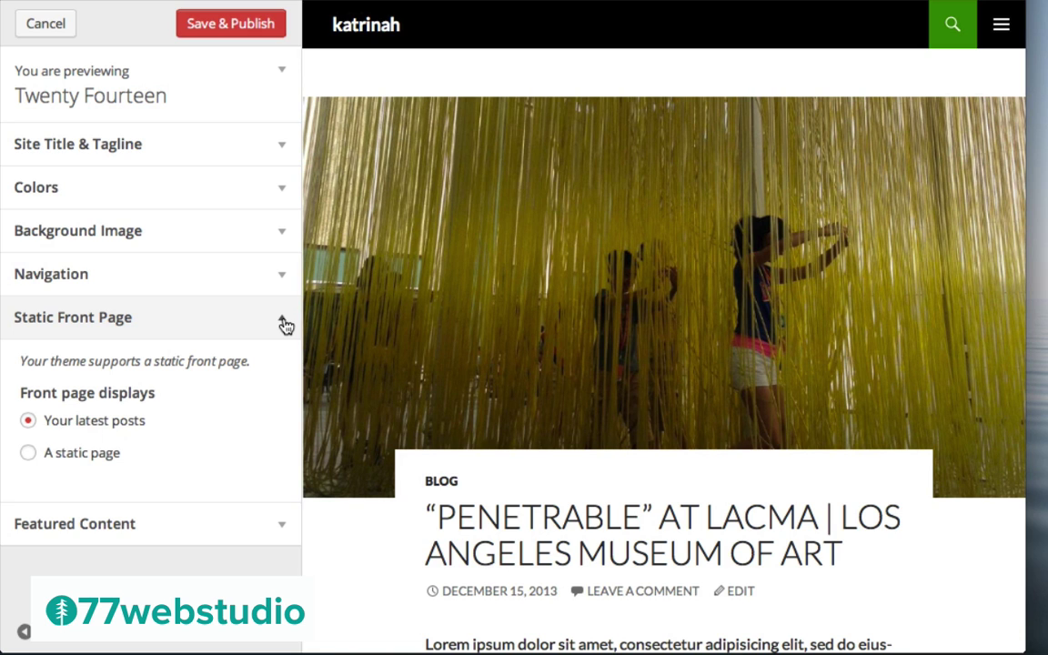
pyautogui.click(283, 324)
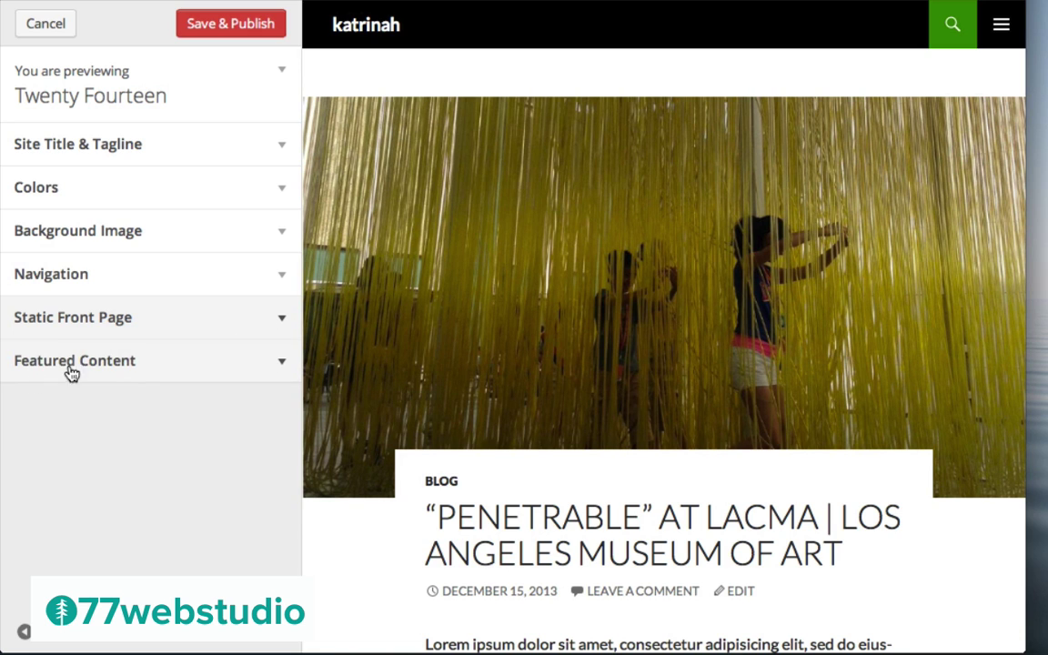
pyautogui.click(283, 366)
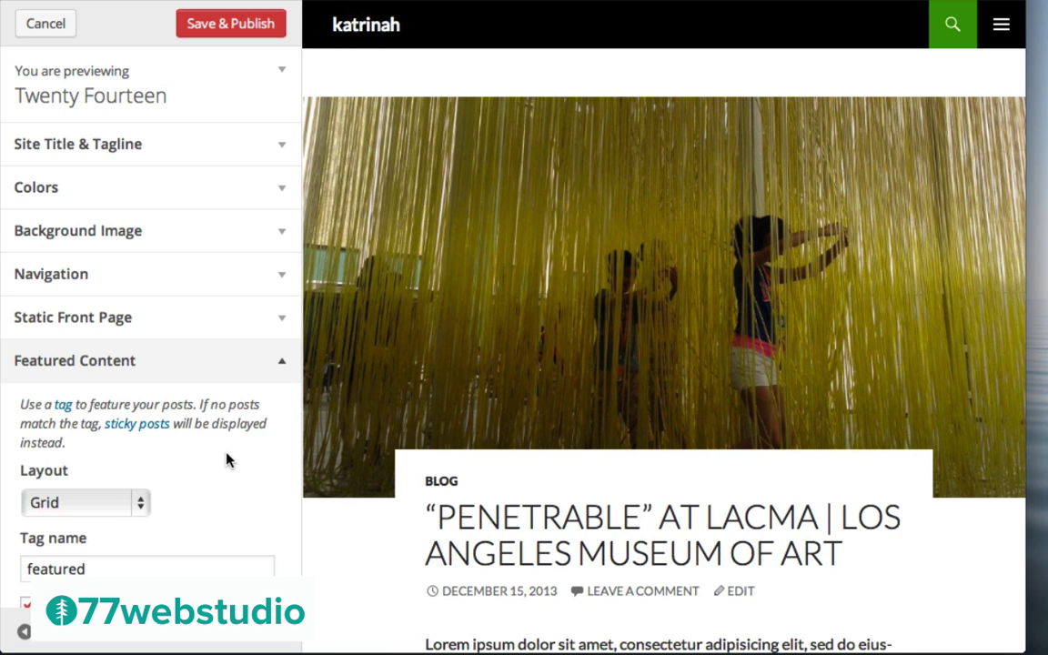
# Keep the Featured Content Grid layout, change its tag to 'Art & Design', save, and close the Customizer
pyautogui.scroll(-2, 227, 494)
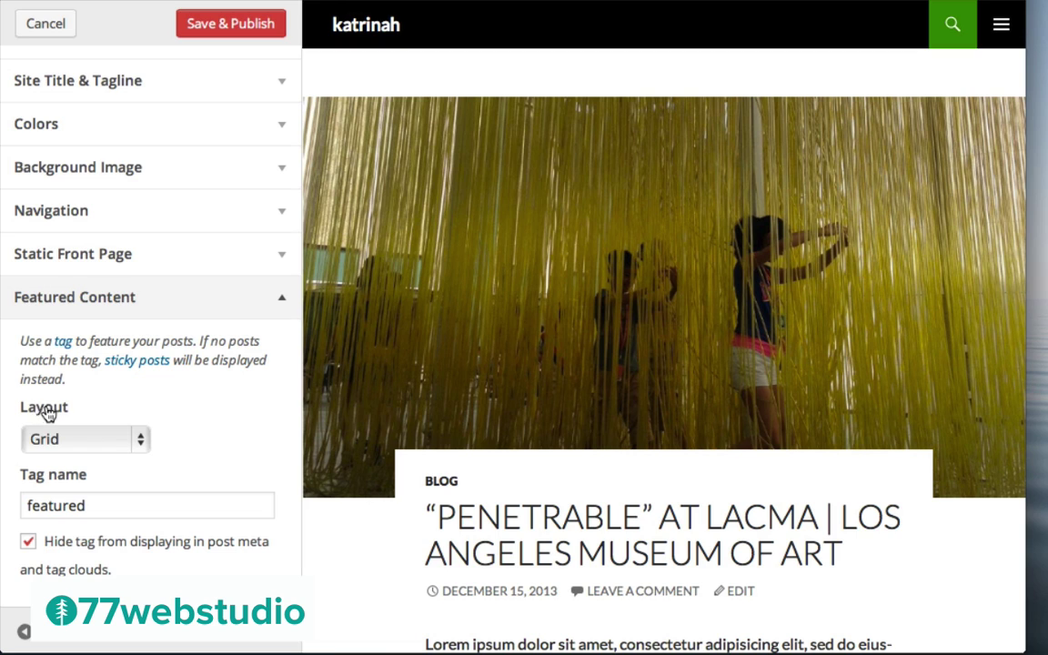
pyautogui.click(67, 444)
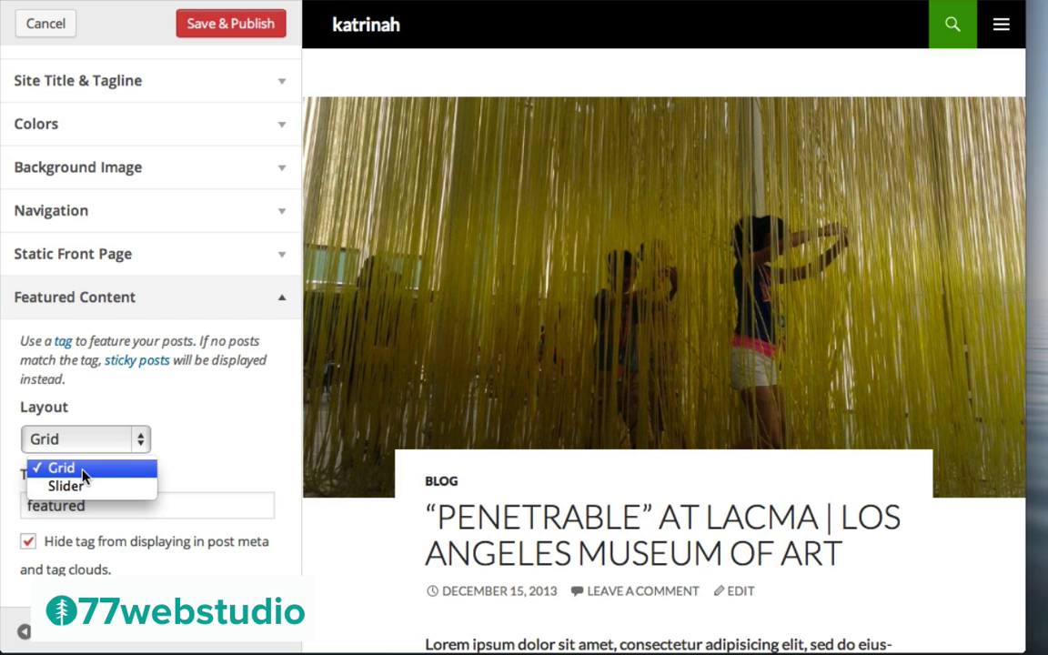
pyautogui.click(690, 3)
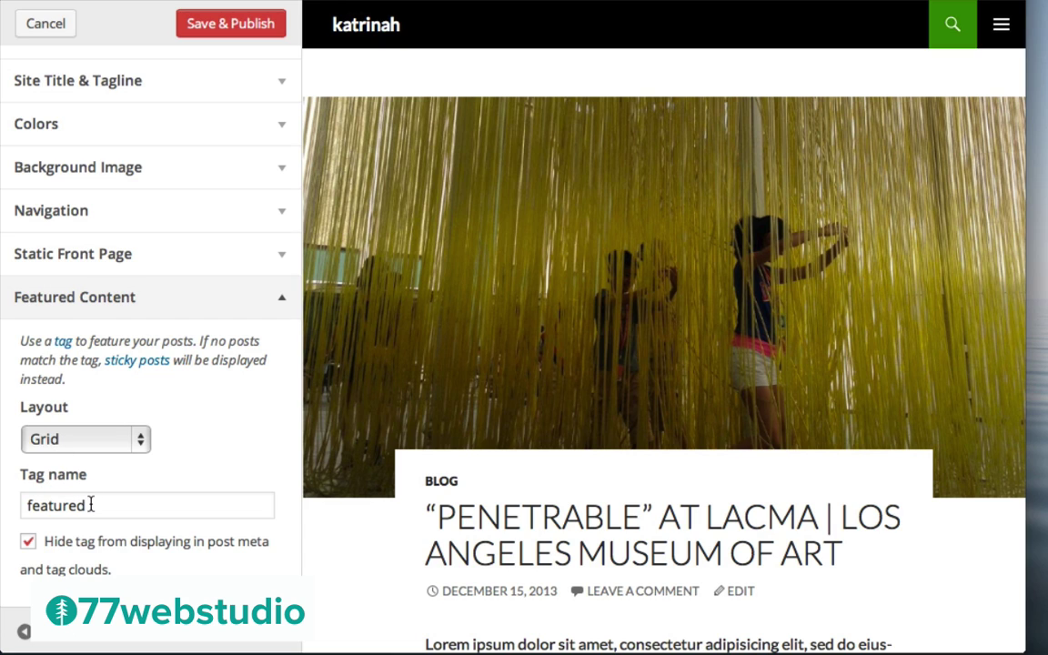
pyautogui.click(94, 502)
pyautogui.doubleClick(95, 502)
pyautogui.write('Art & Design')
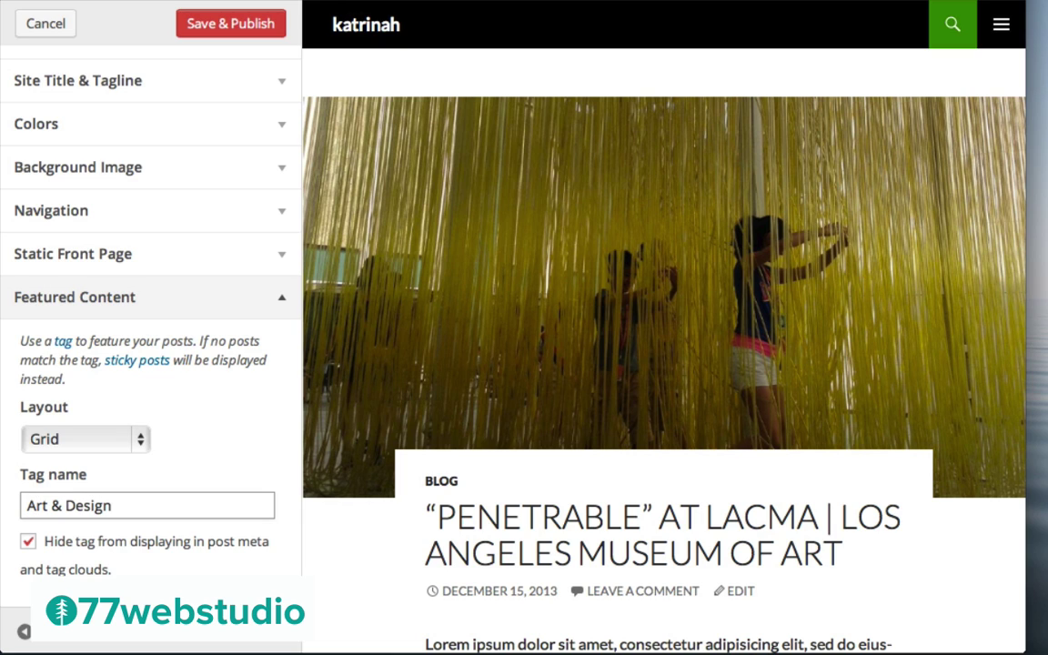
pyautogui.click(234, 27)
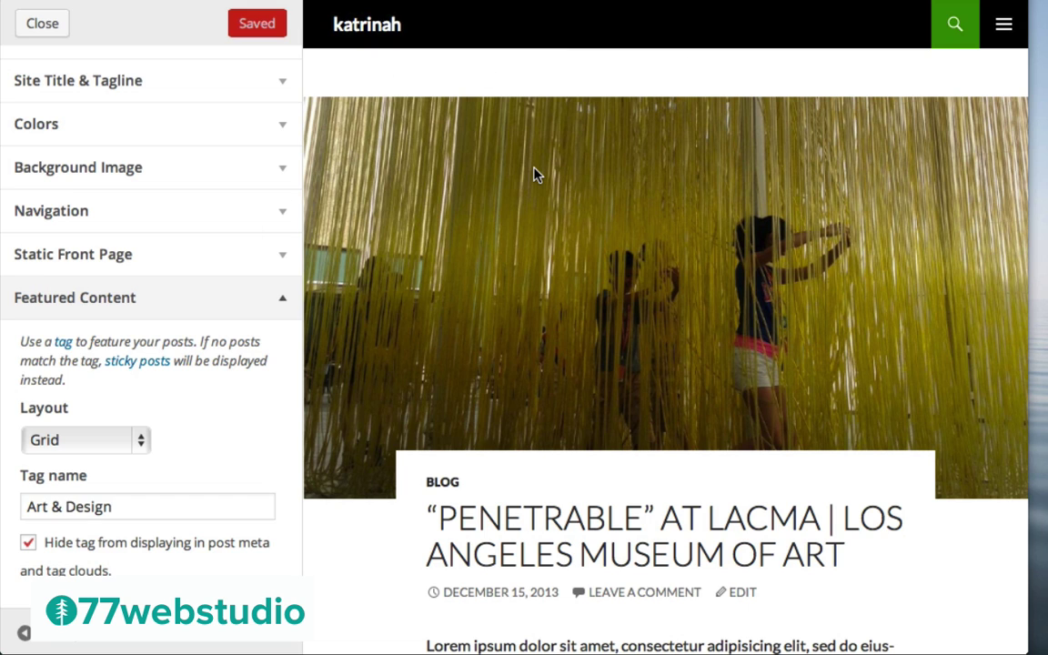
pyautogui.click(43, 24)
# Visit the live site and scroll the front page down to the Hello World! post
pyautogui.moveTo(91, 20)
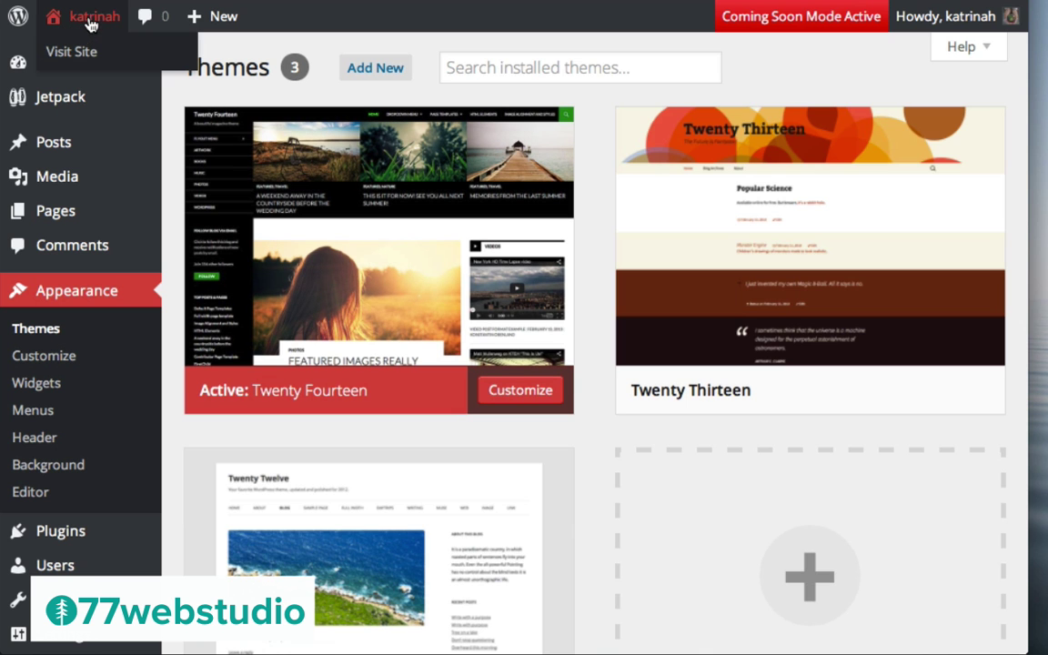
pyautogui.click(91, 18)
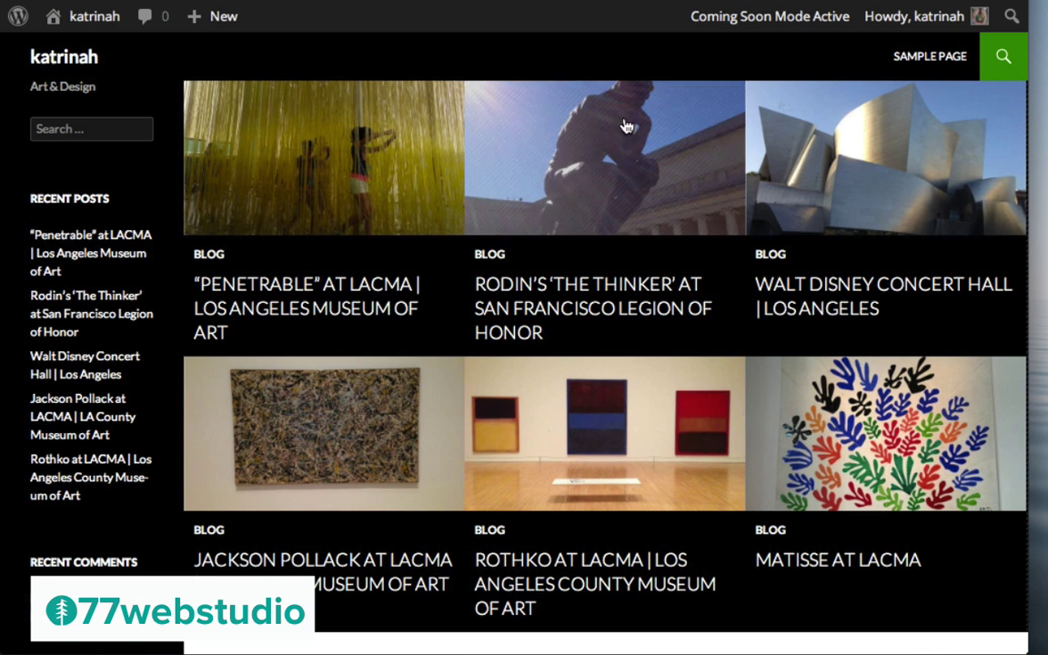
pyautogui.scroll(-10, 624, 330)
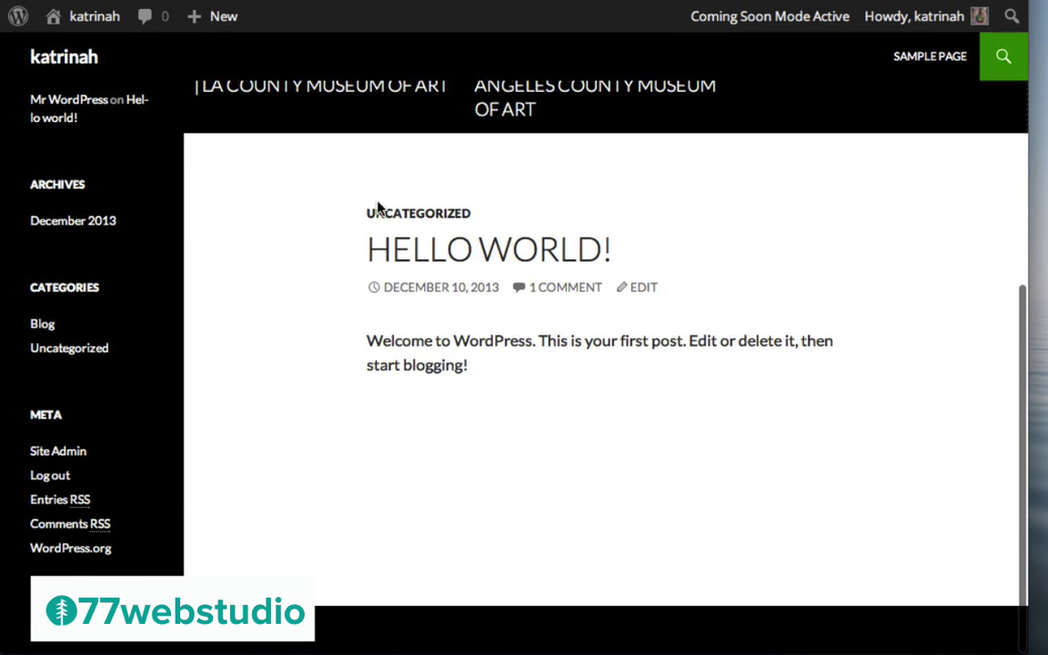
pyautogui.scroll(4, 499, 243)
pyautogui.scroll(-4, 499, 244)
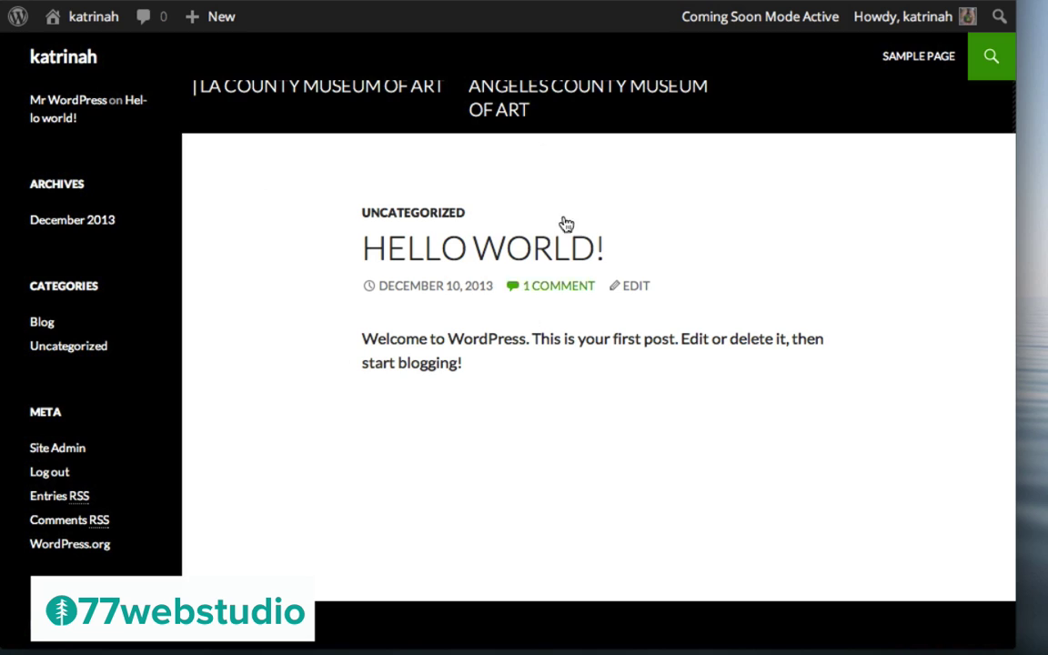
pyautogui.moveTo(89, 23)
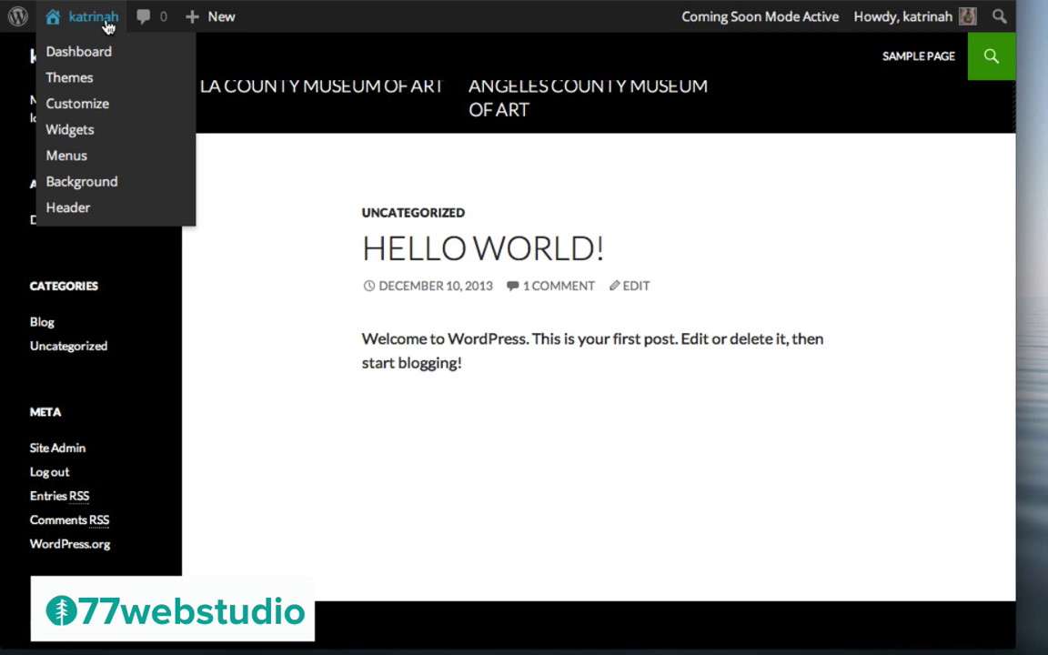
# Trash the default 'Hello world!' post from Posts > All Posts
pyautogui.click(90, 53)
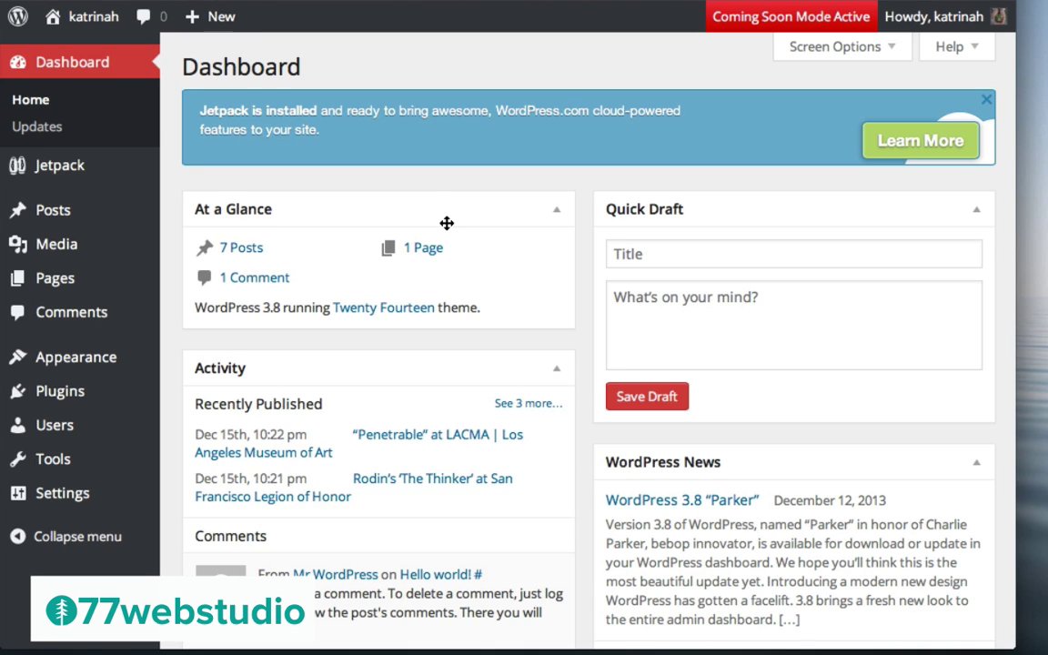
pyautogui.moveTo(52, 208)
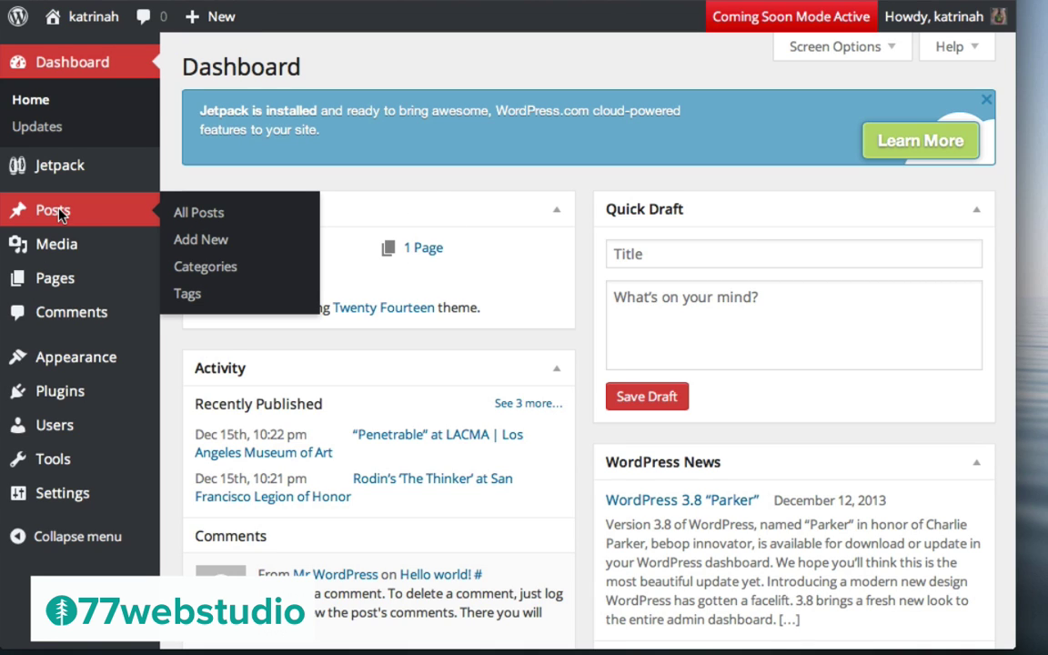
pyautogui.click(56, 211)
pyautogui.scroll(-5, 489, 328)
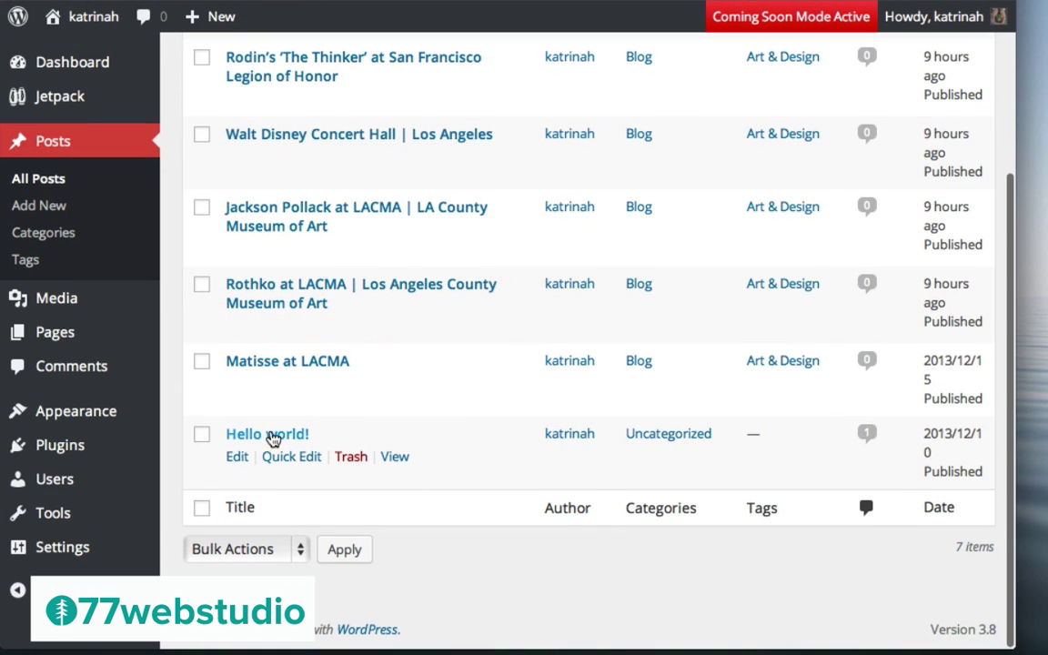
pyautogui.click(347, 459)
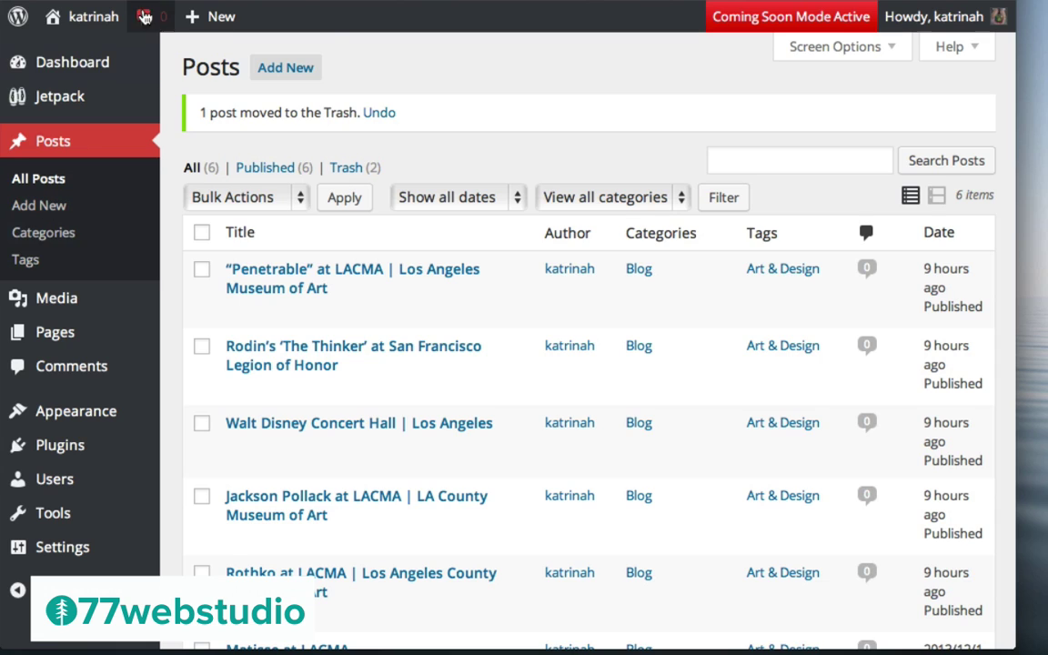
pyautogui.moveTo(216, 20)
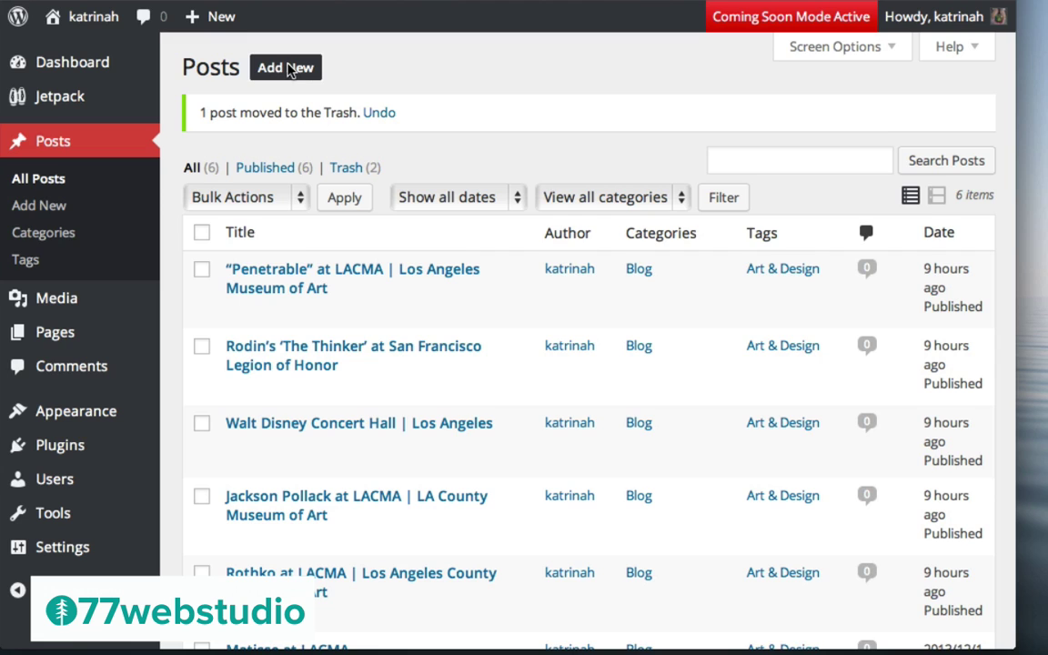
# Create a new post titled 'How To Integrate Your WordPress Website With WooCommerce' with a YouTube link in the body
pyautogui.click(289, 72)
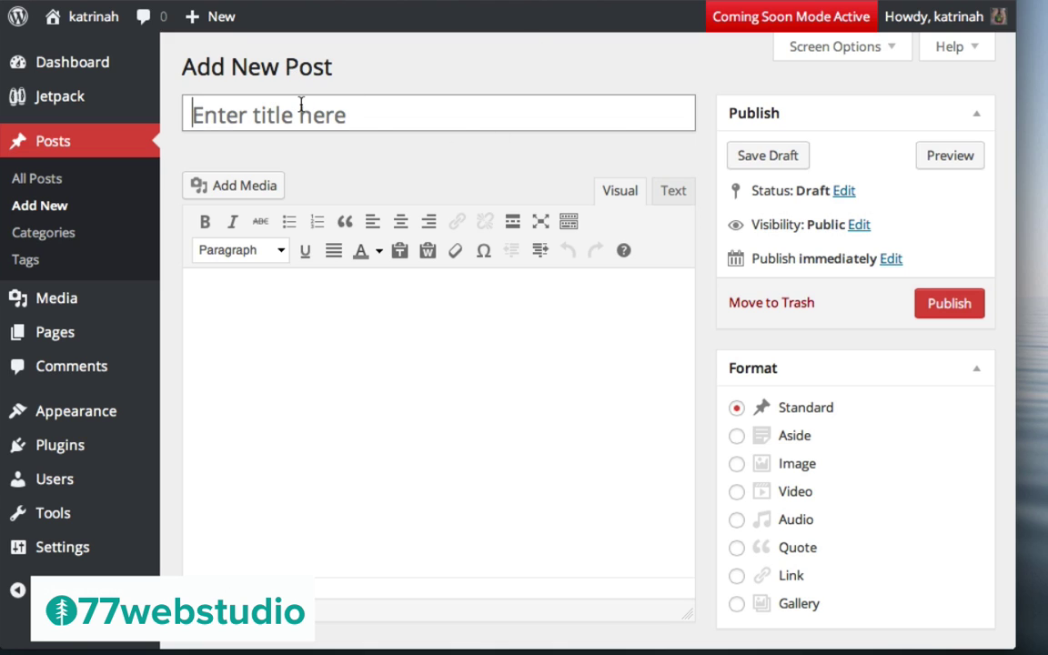
pyautogui.hotkey('ctrl', 'v')
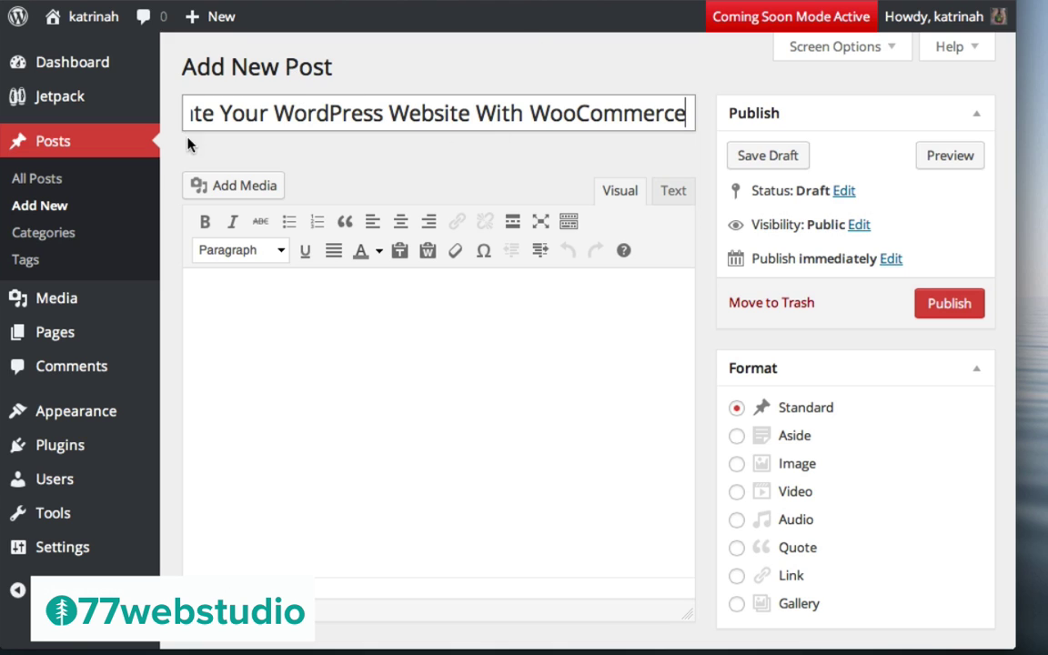
pyautogui.click(351, 356)
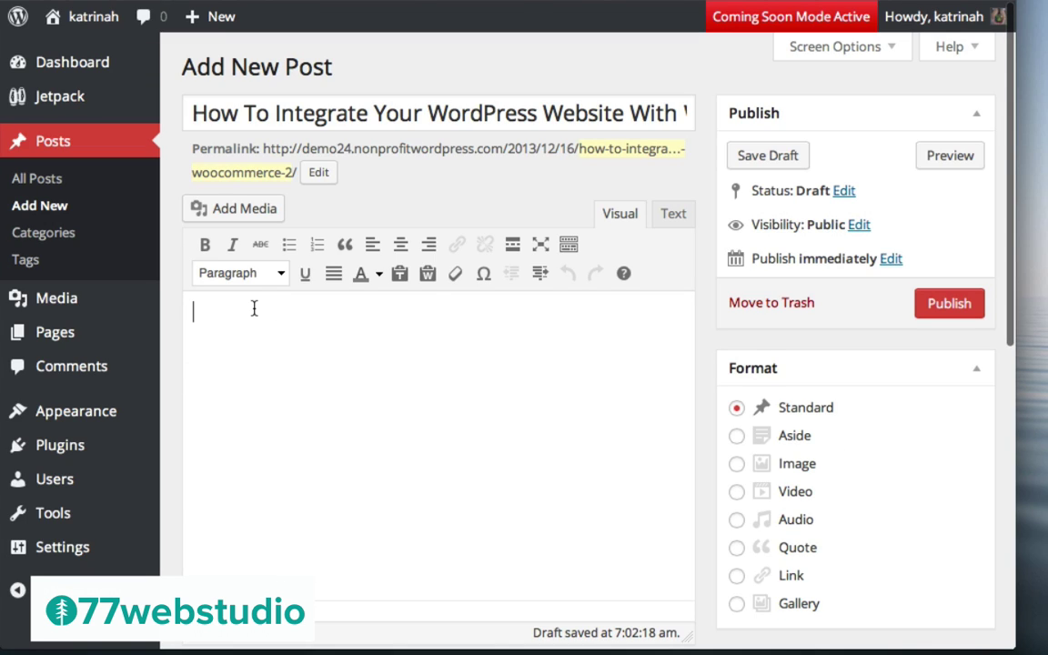
pyautogui.click(254, 309)
pyautogui.write('http://www.youtube.com/watch?v=L6Mj1tcC47g')
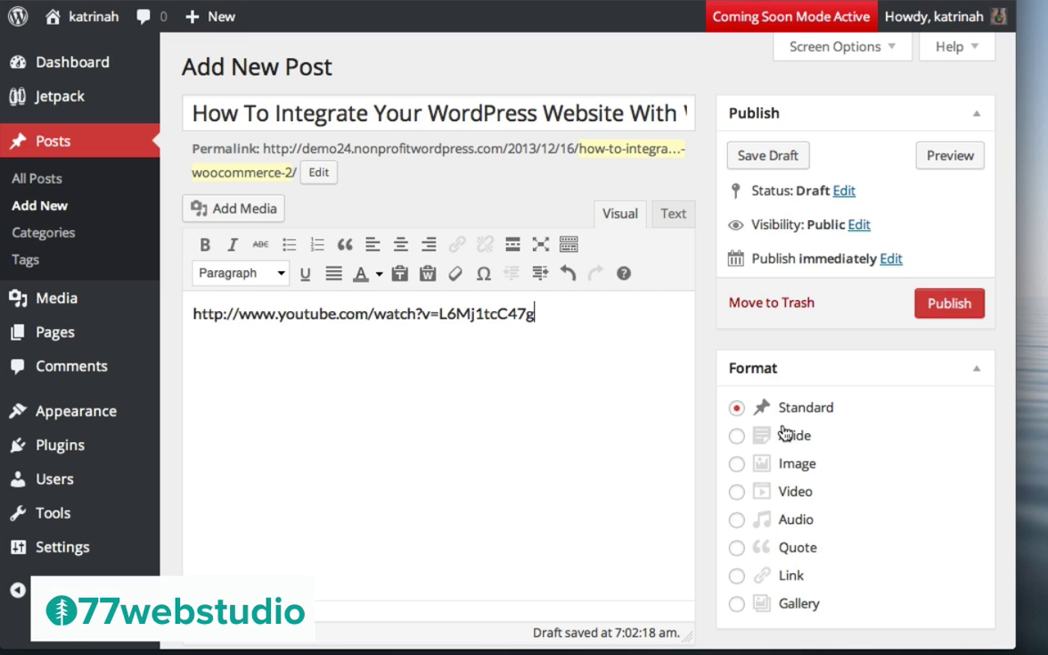
# Set the post format to Video, tick the Blog category and add the tag Video
pyautogui.click(737, 493)
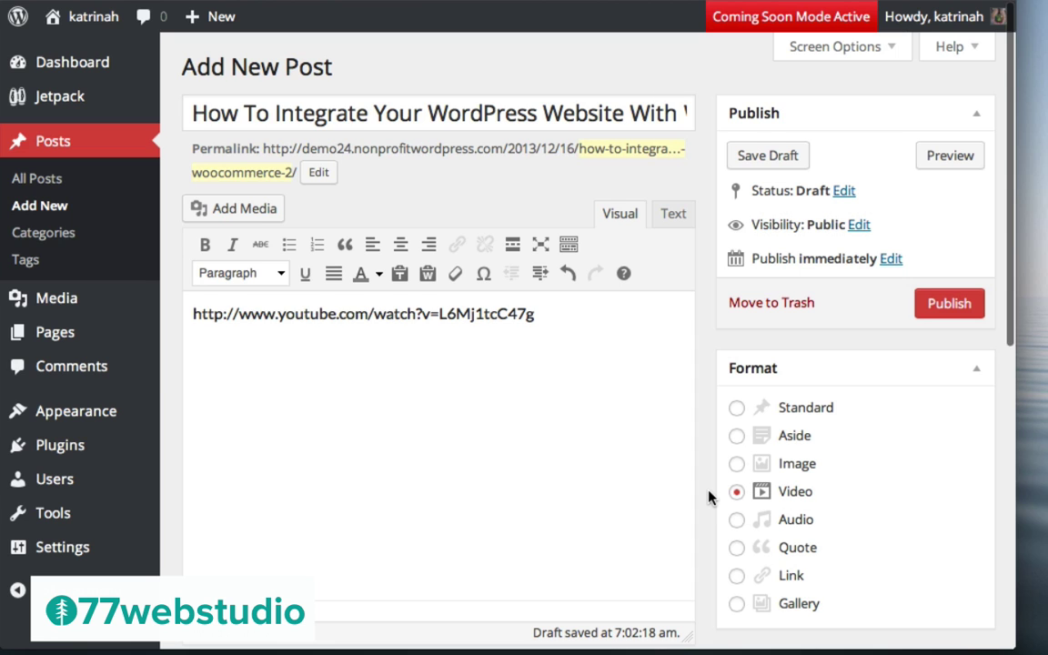
pyautogui.scroll(-10, 710, 496)
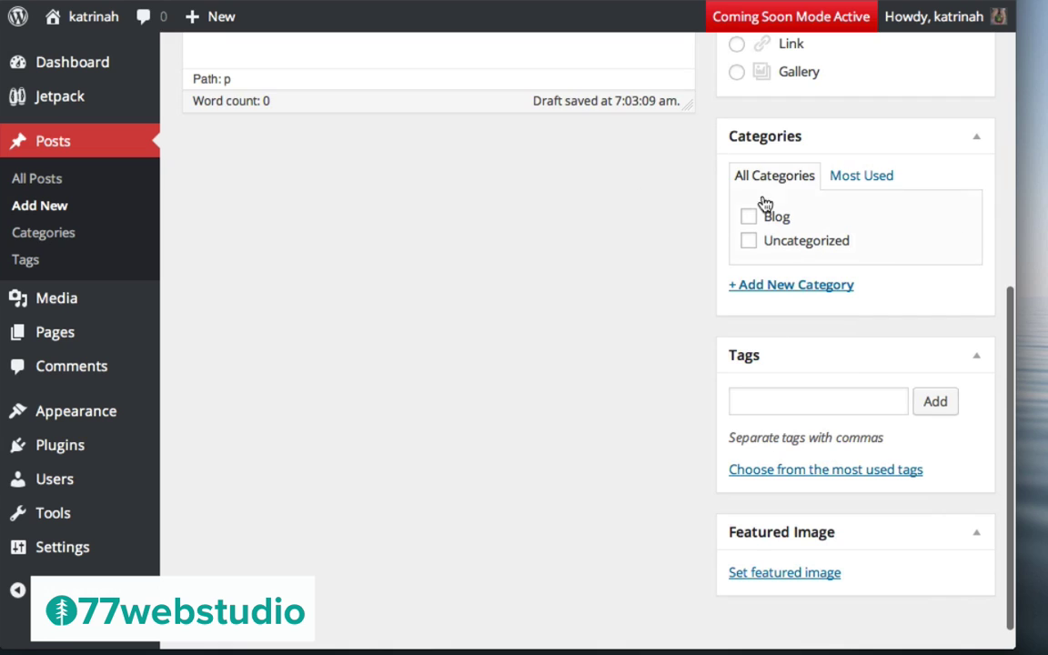
pyautogui.click(748, 217)
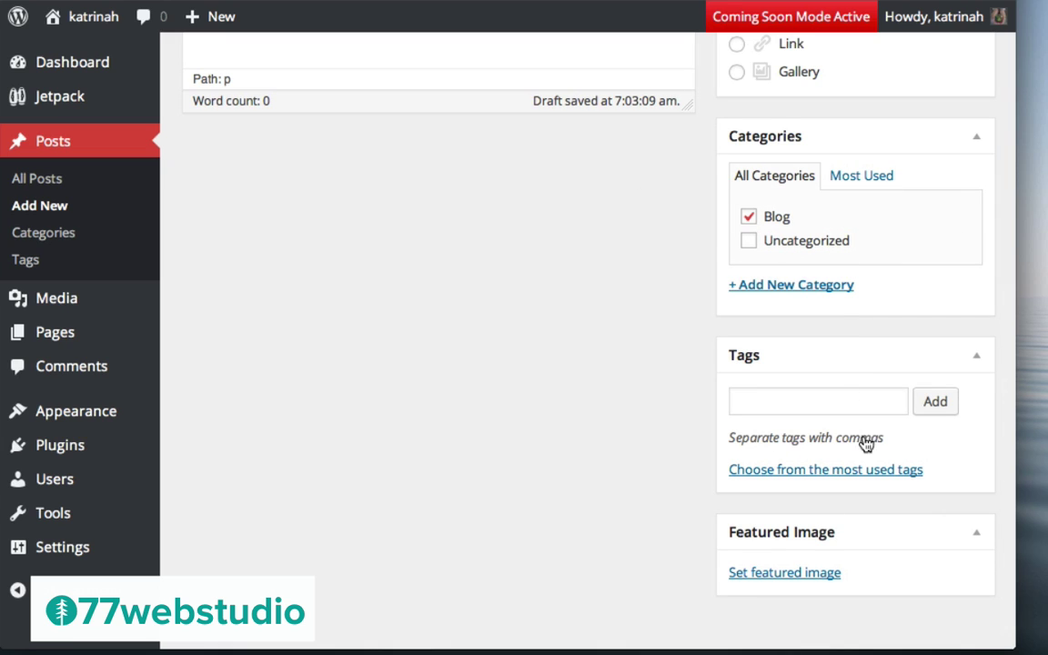
pyautogui.click(742, 406)
pyautogui.write('Video')
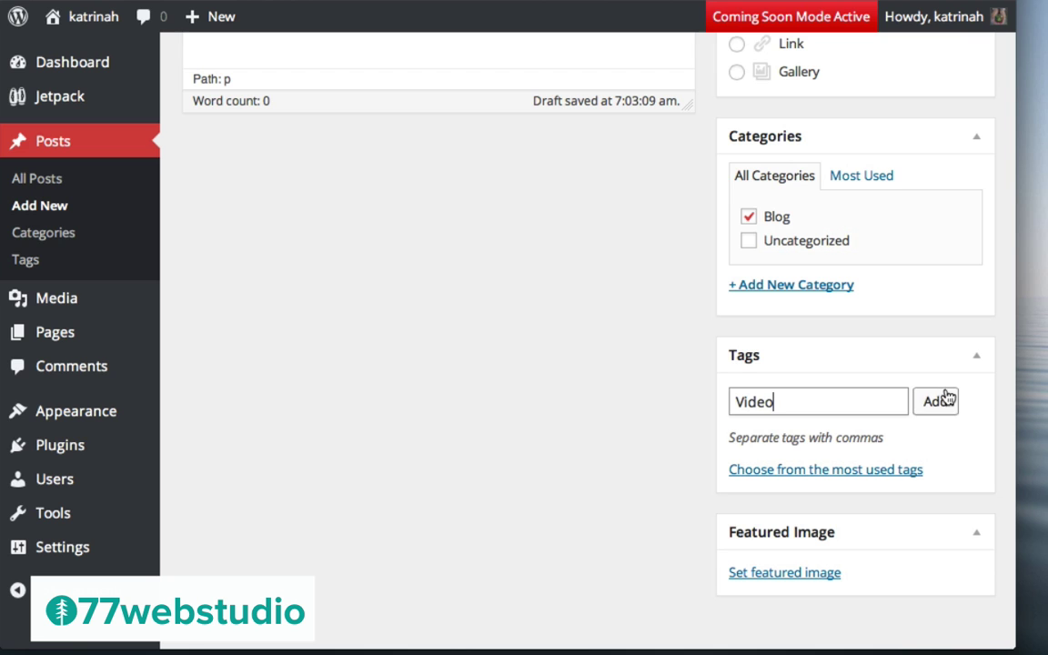
pyautogui.click(946, 402)
pyautogui.scroll(-2, 668, 467)
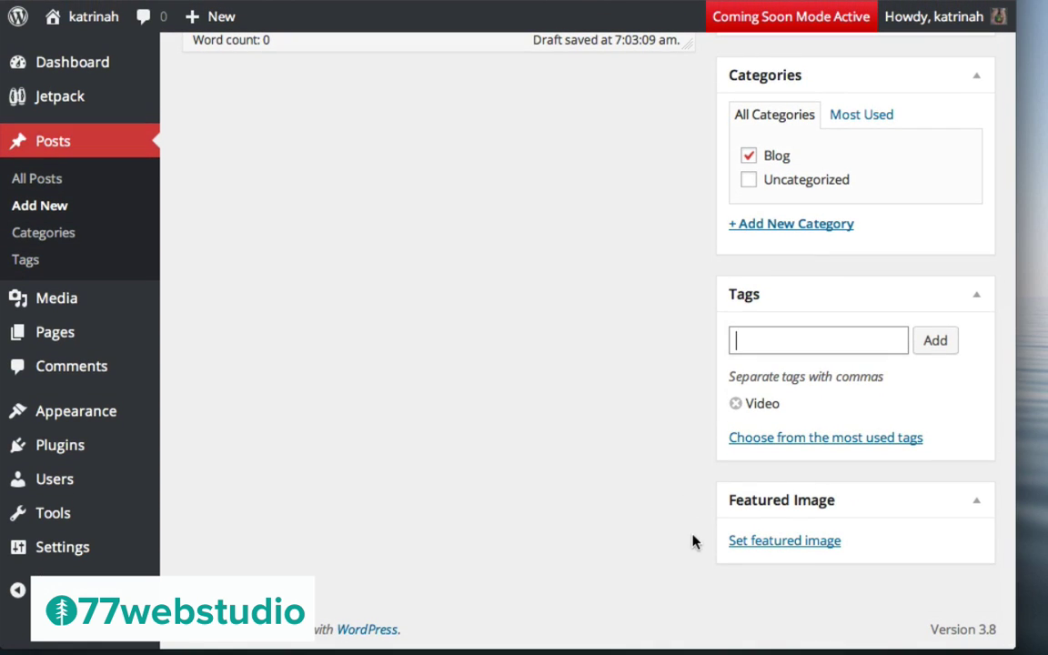
# Upload laptop.png in the featured image media dialog
pyautogui.click(772, 546)
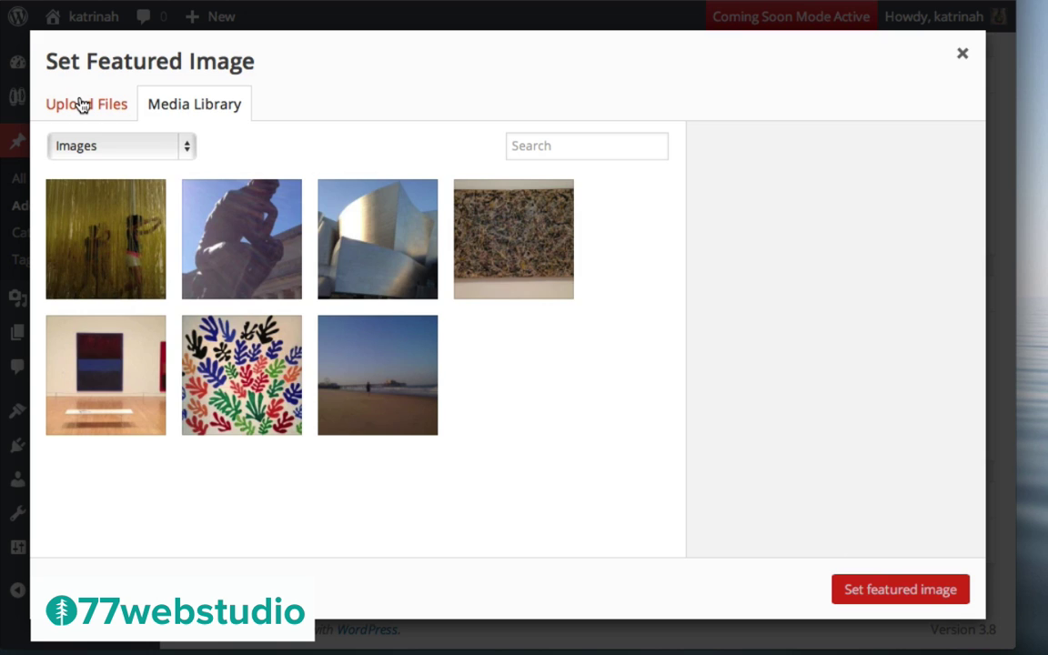
pyautogui.click(80, 106)
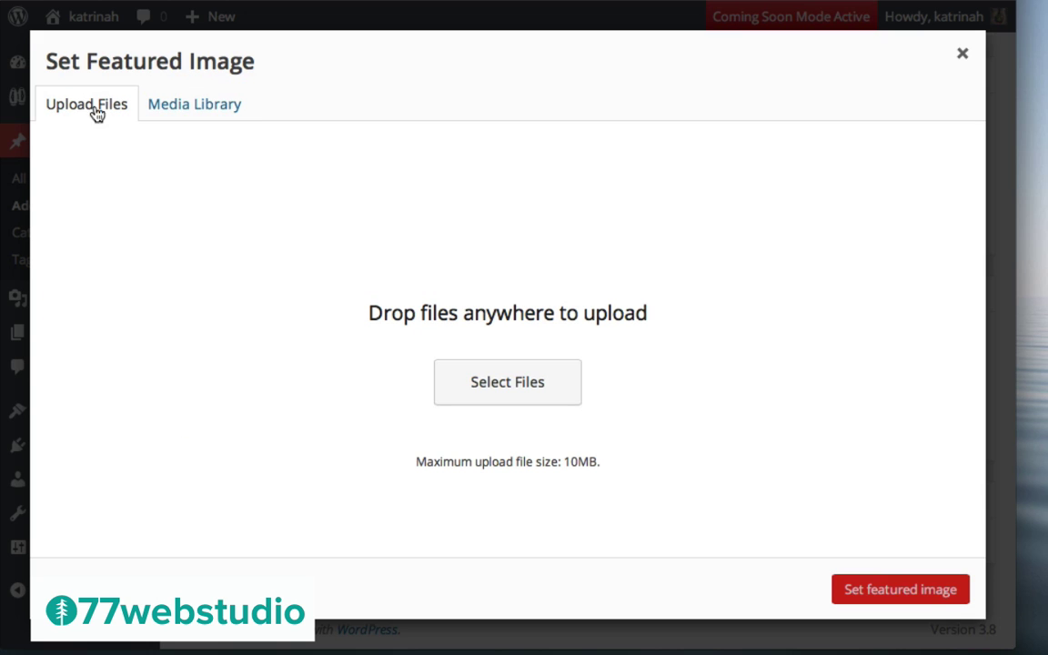
pyautogui.click(505, 383)
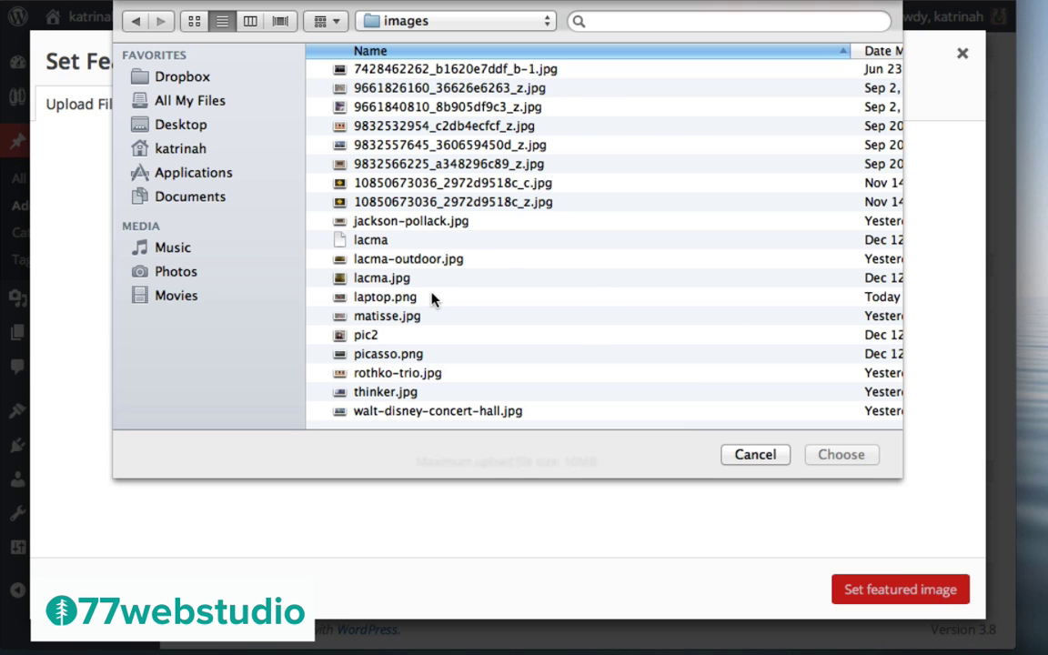
pyautogui.click(380, 299)
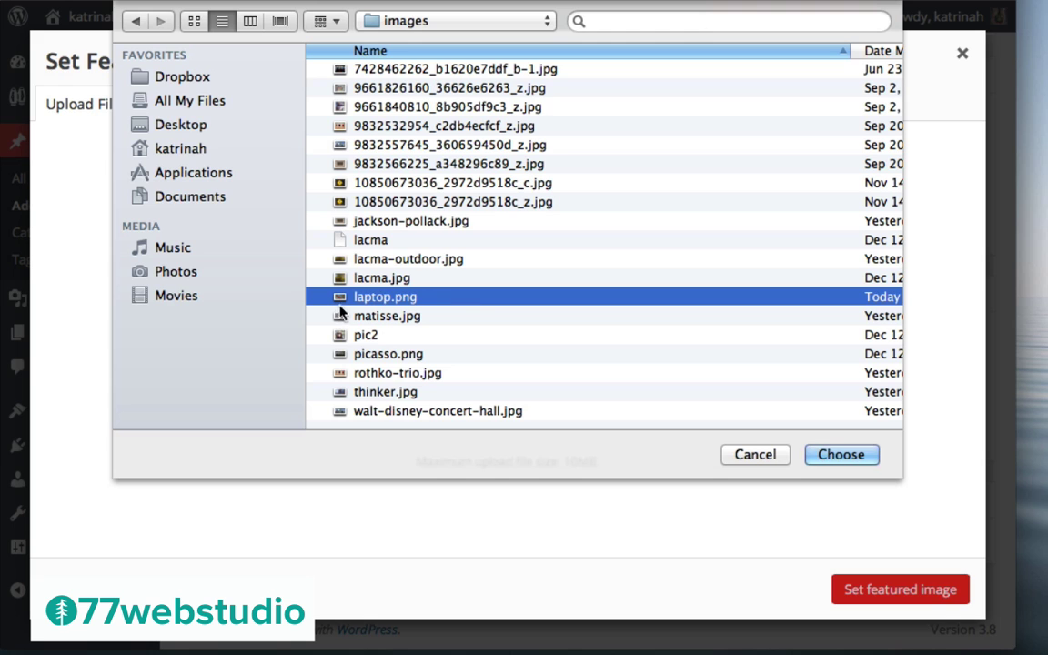
pyautogui.click(843, 455)
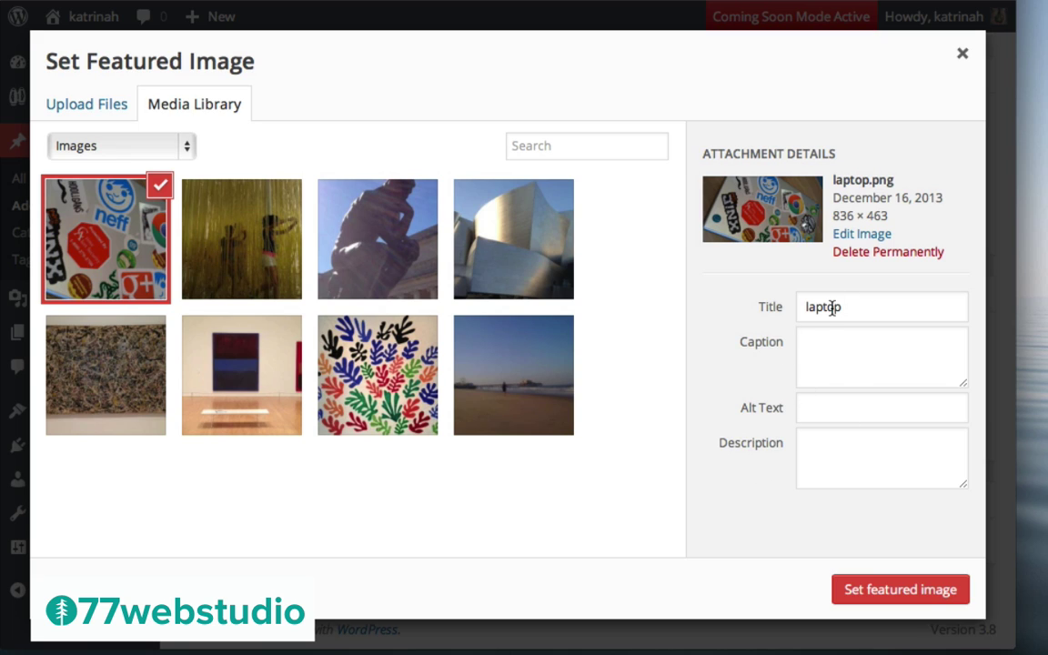
# Set the image's title and alt text to Laptop and make it the featured image
pyautogui.doubleClick(832, 306)
pyautogui.write('Laptop')
pyautogui.hotkey('ctrl', 'a')
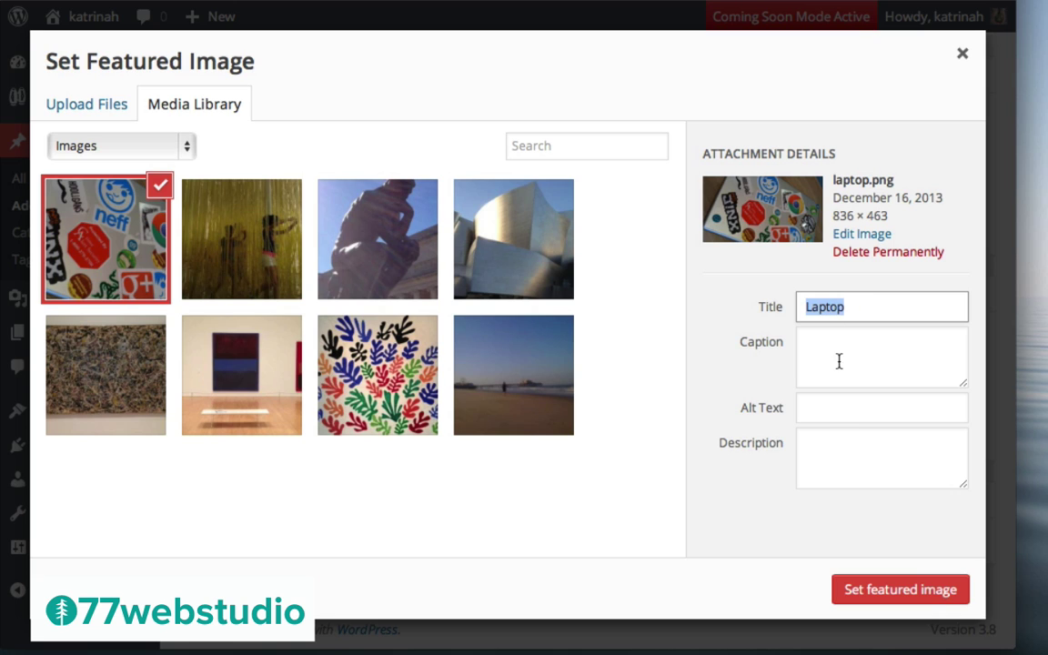
pyautogui.click(827, 406)
pyautogui.write('Laptop')
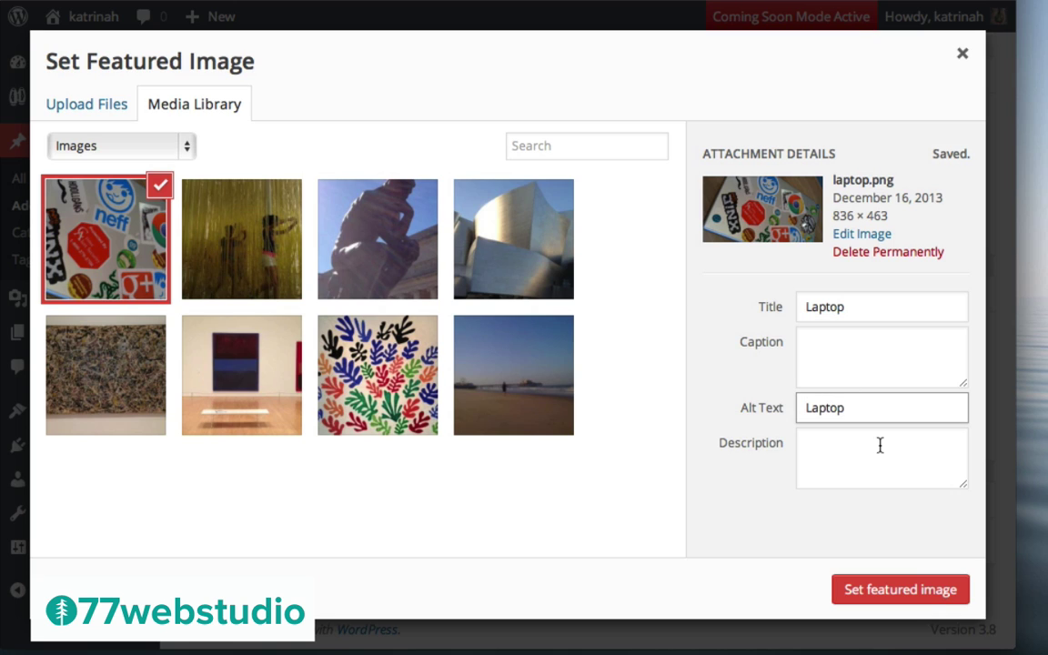
pyautogui.click(922, 591)
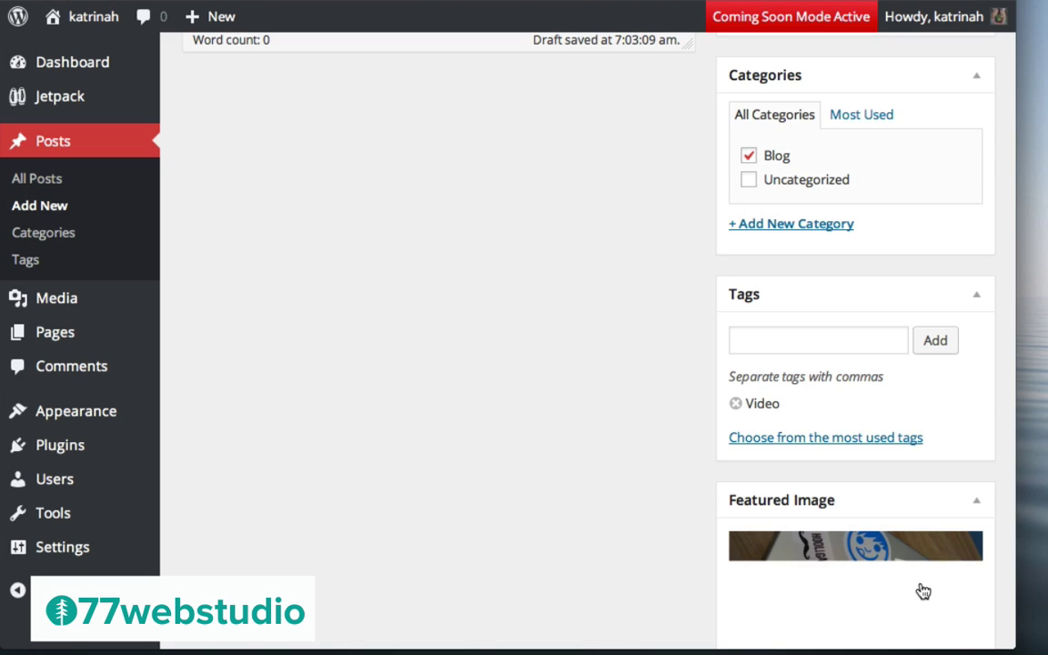
# Publish the WooCommerce video post
pyautogui.scroll(-3, 484, 419)
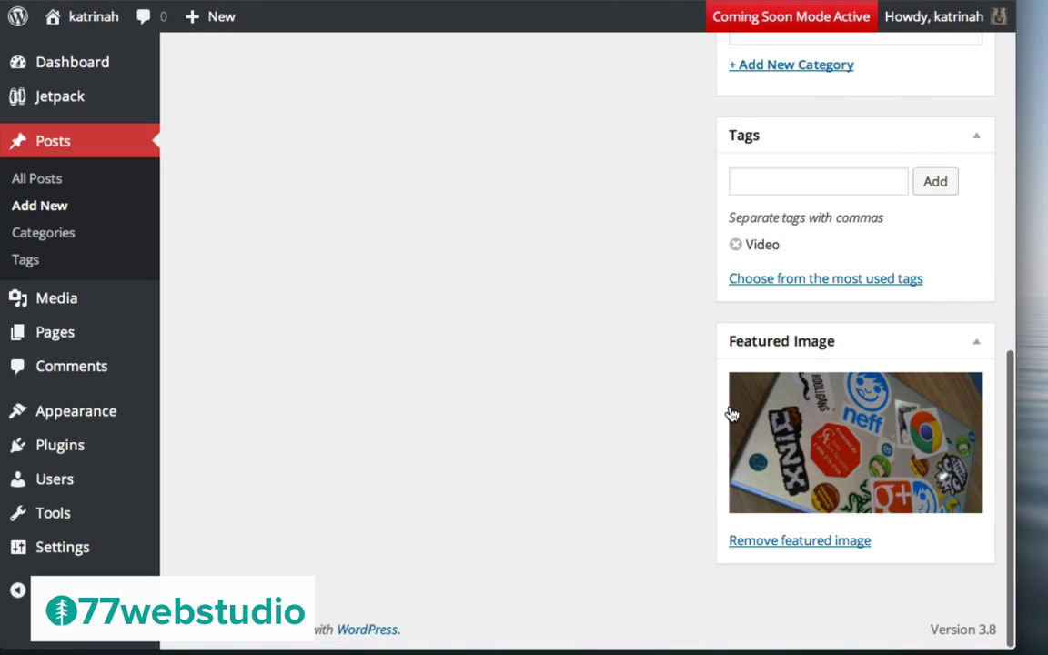
pyautogui.scroll(10, 613, 363)
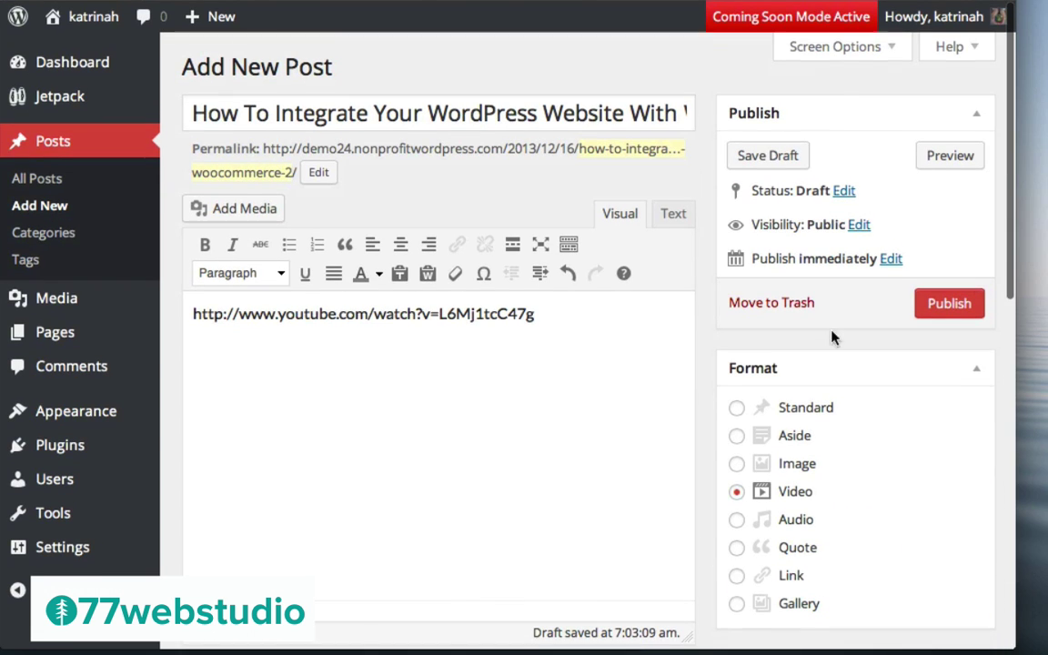
pyautogui.click(950, 309)
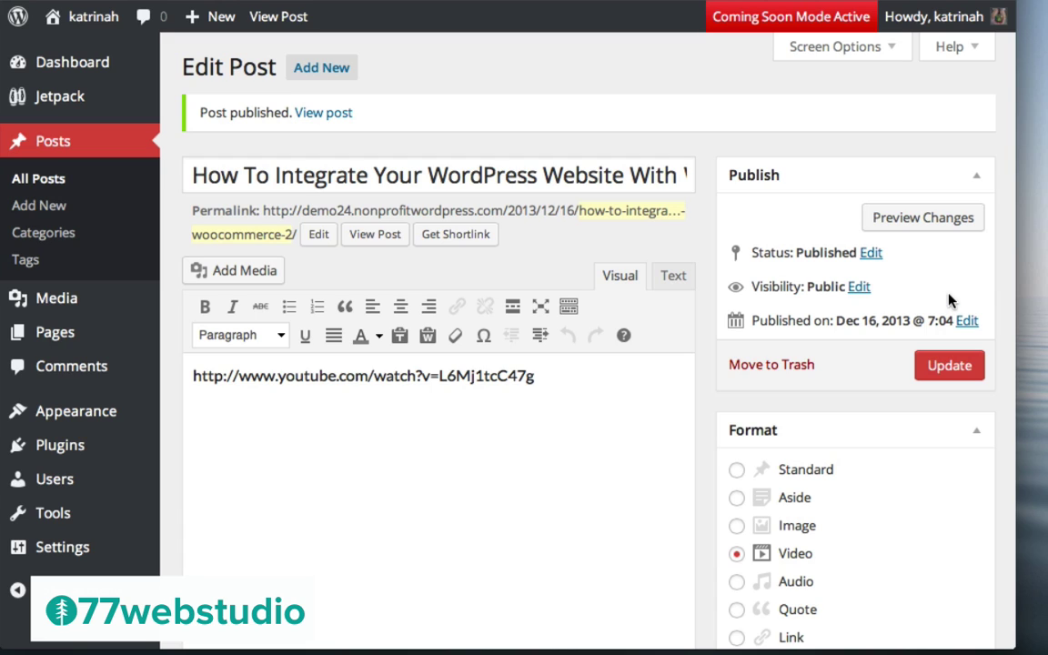
# View the published post on the live site and play its embedded YouTube video
pyautogui.click(322, 114)
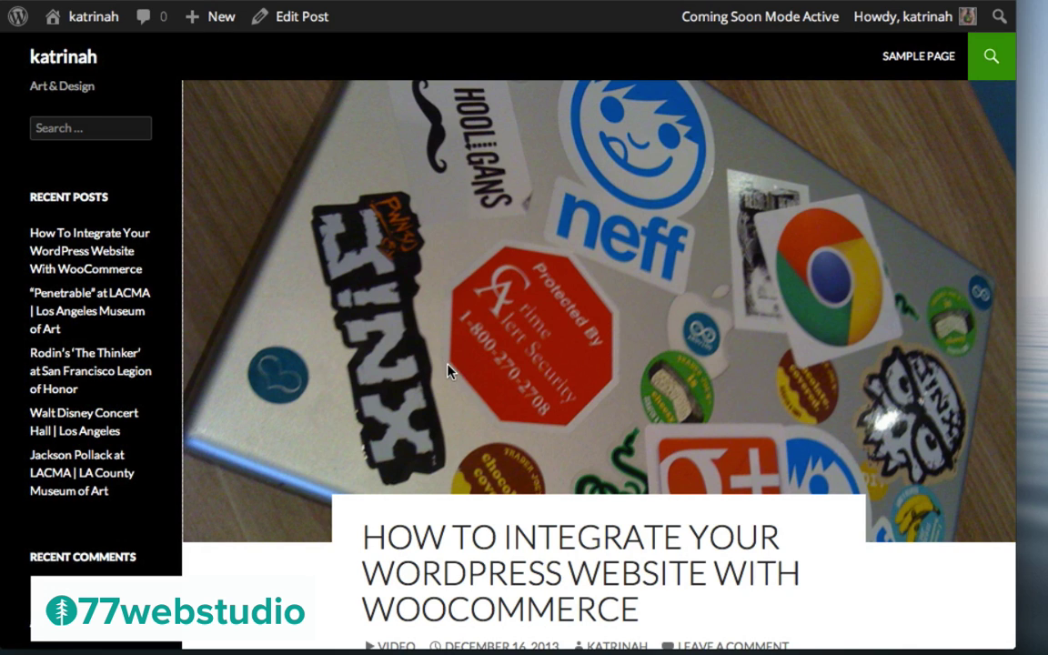
pyautogui.scroll(-5, 620, 274)
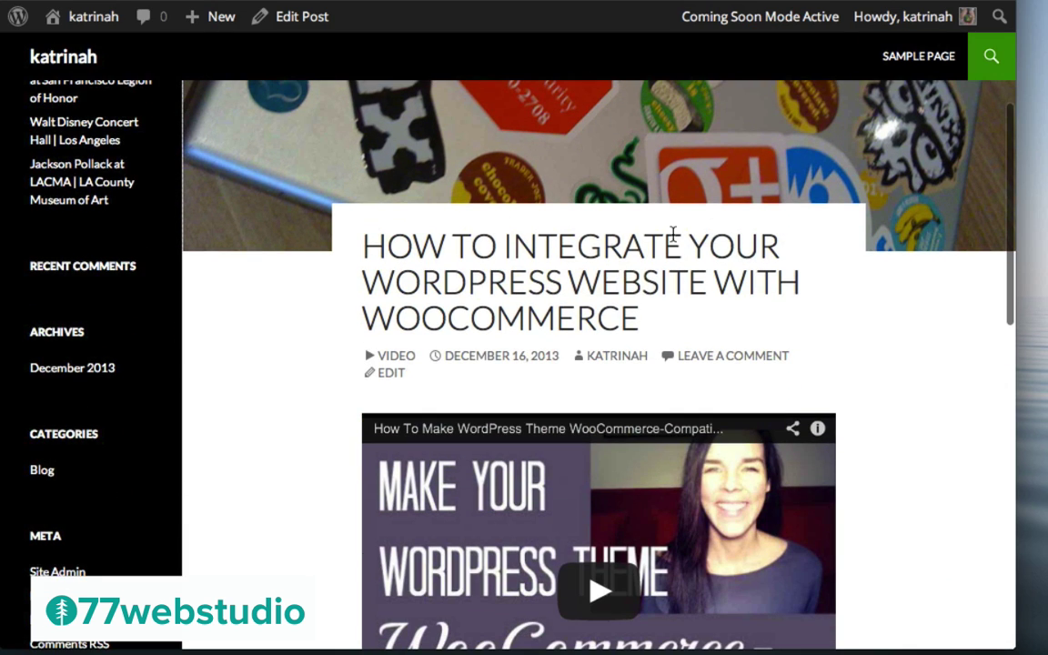
pyautogui.scroll(-3, 321, 414)
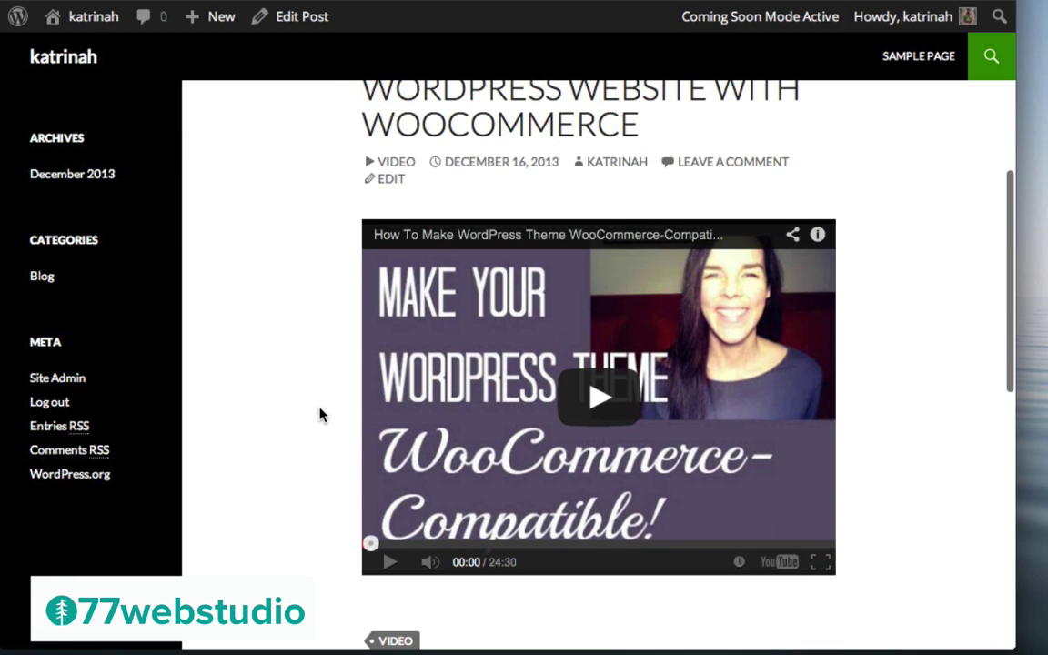
pyautogui.click(590, 400)
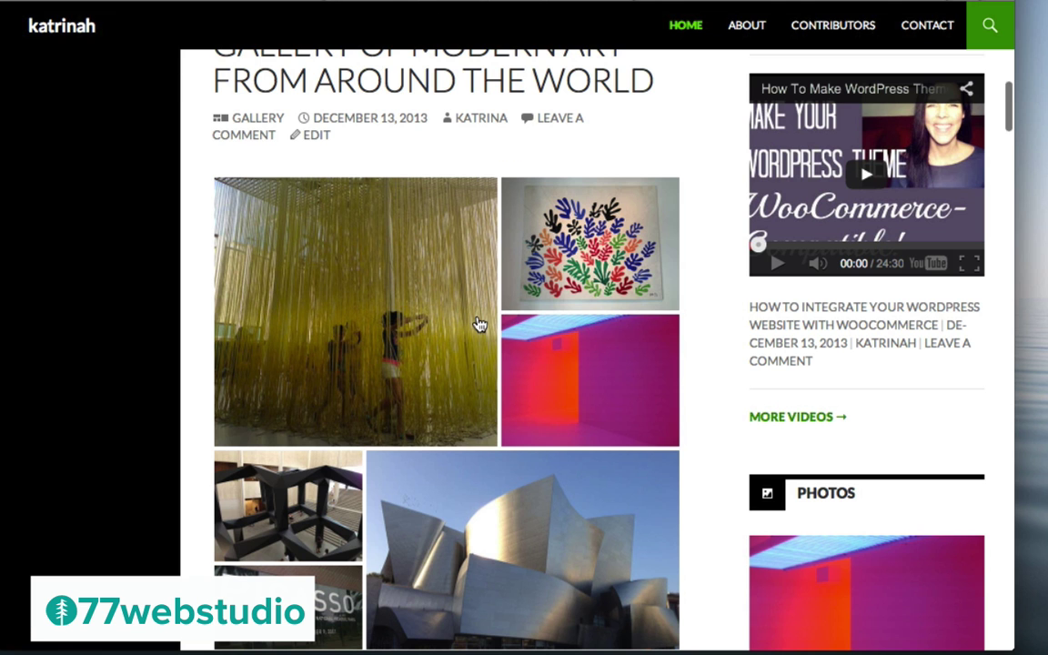
pyautogui.scroll(10, 472, 331)
pyautogui.scroll(-5, 439, 402)
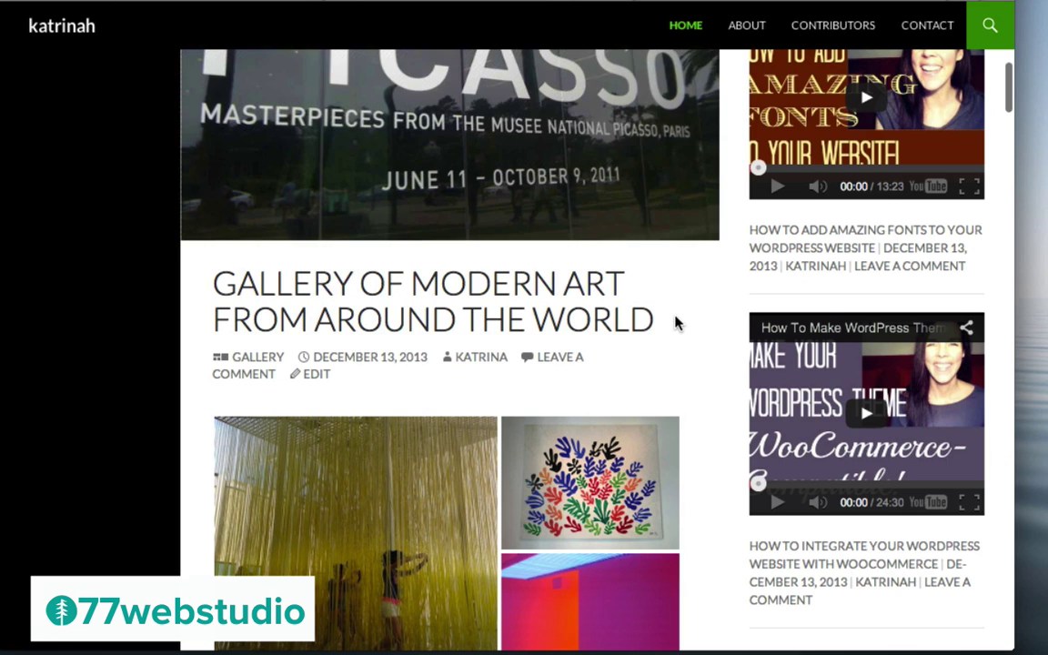
pyautogui.scroll(-3, 679, 323)
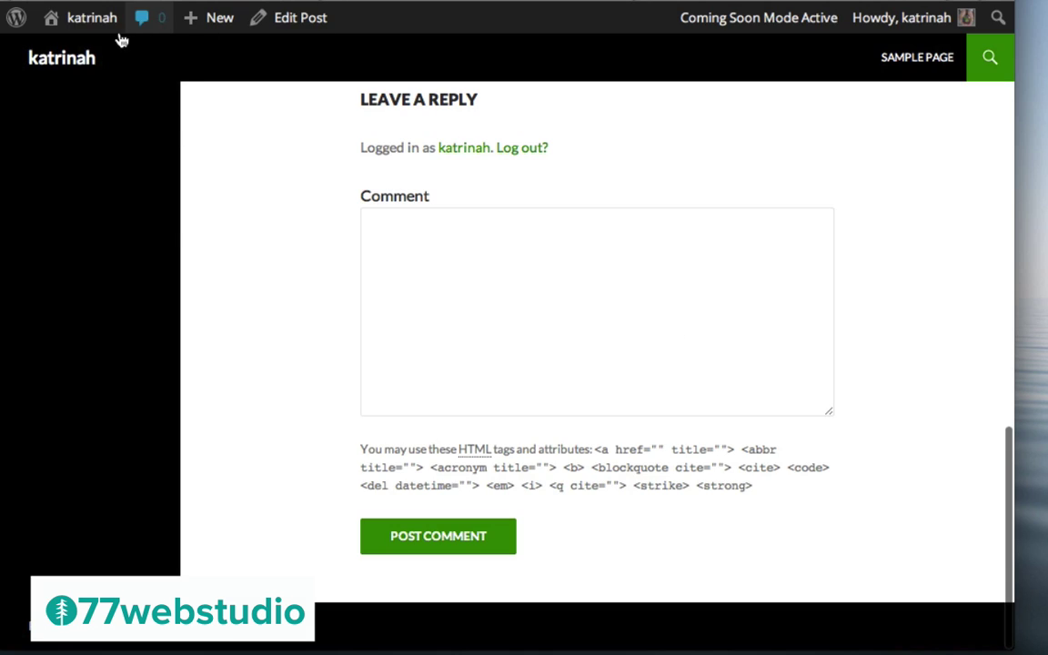
pyautogui.moveTo(87, 24)
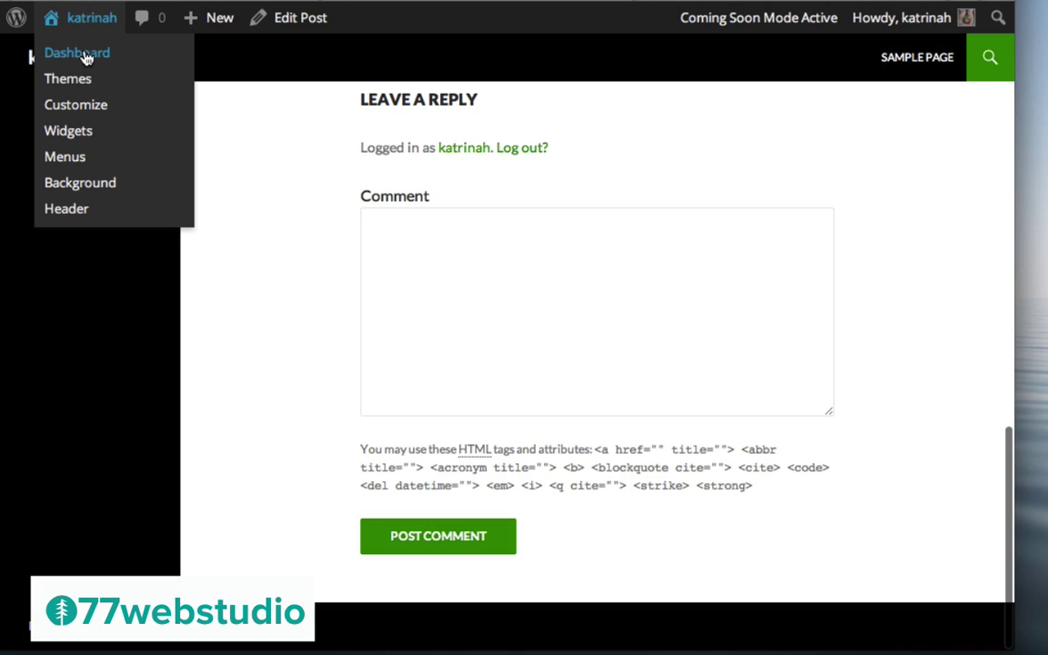
# Go to Plugins > Installed Plugins from the Dashboard and review the list
pyautogui.click(85, 57)
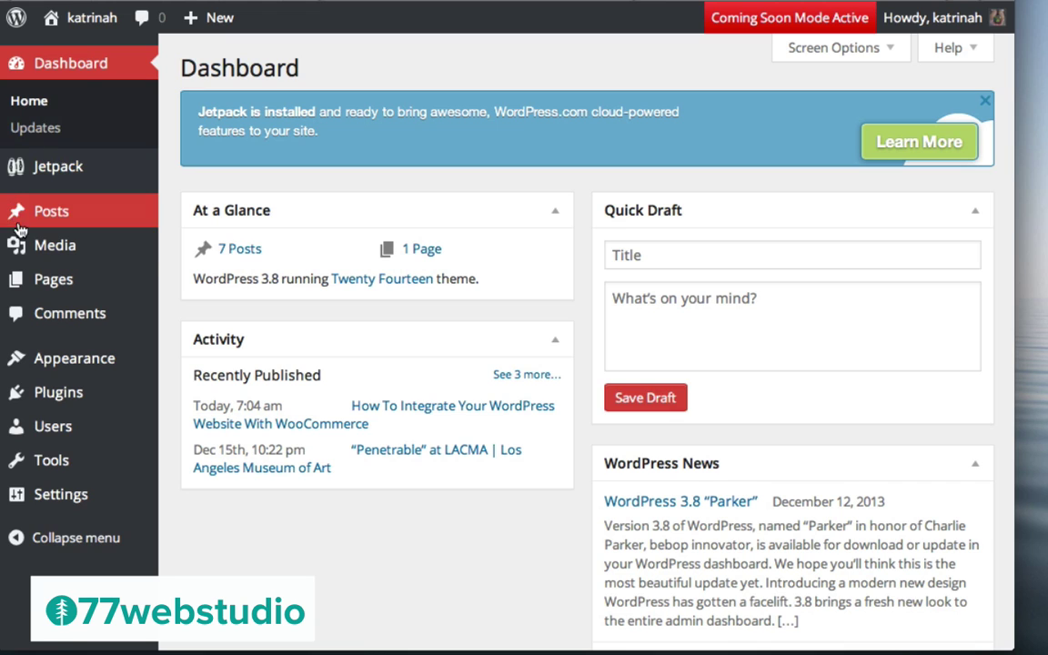
pyautogui.moveTo(62, 382)
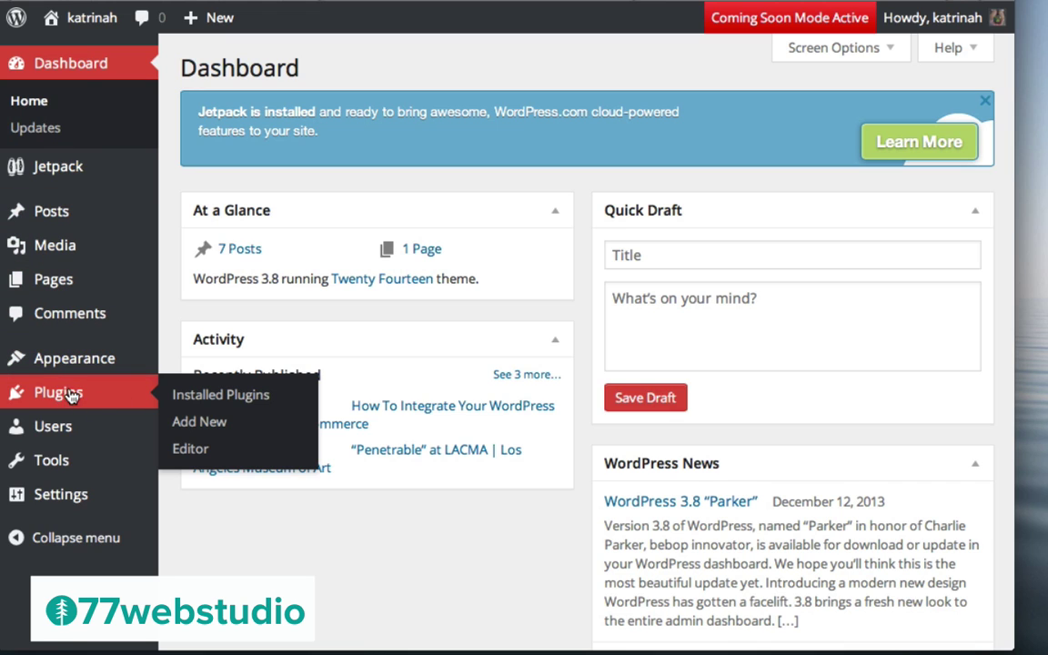
pyautogui.click(59, 395)
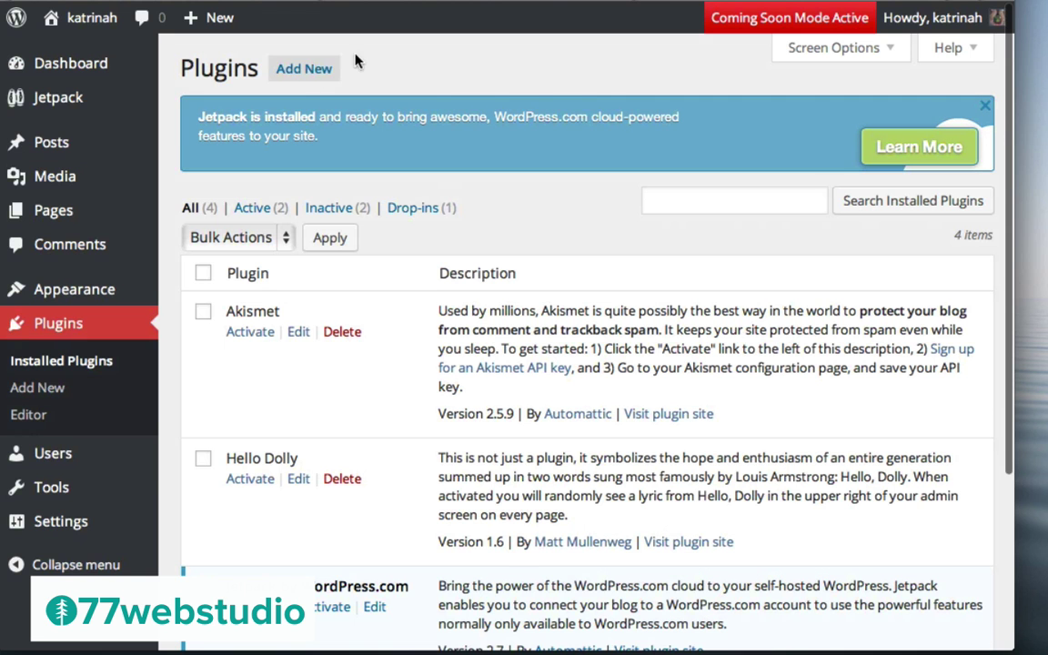
pyautogui.scroll(-5, 543, 403)
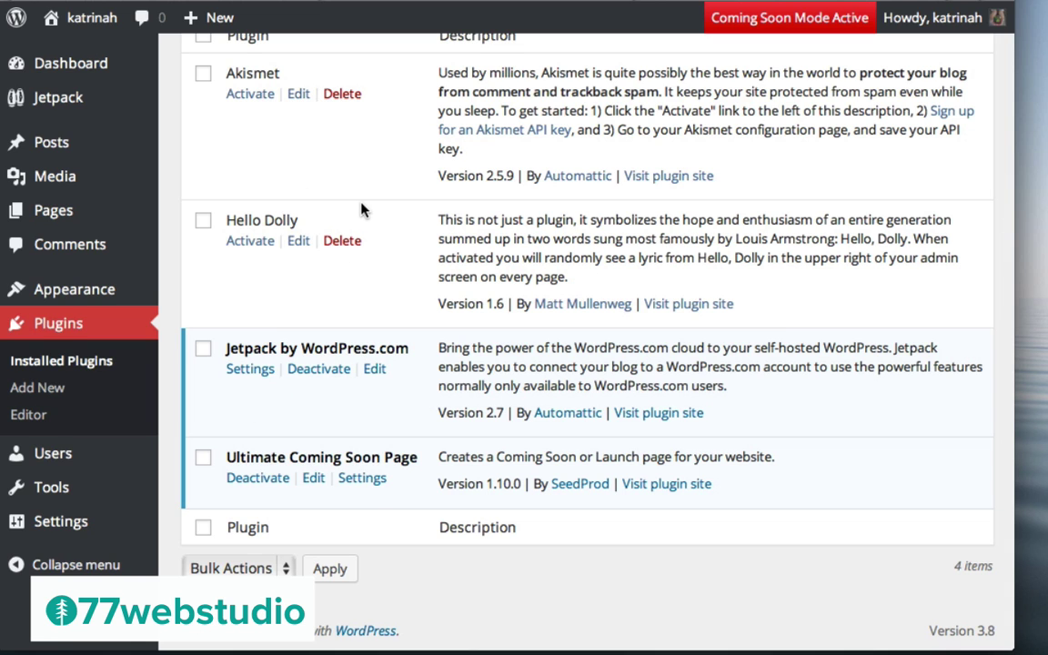
pyautogui.scroll(5, 362, 208)
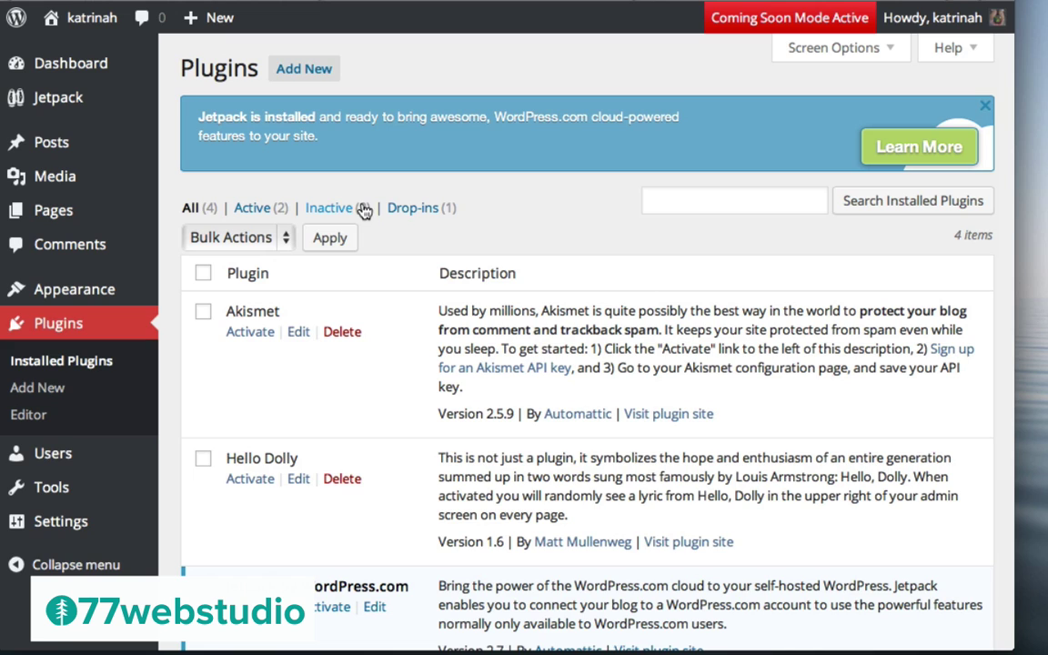
# Search the Add New plugin directory for jetpack
pyautogui.click(303, 73)
pyautogui.click(202, 239)
pyautogui.write('jetpack')
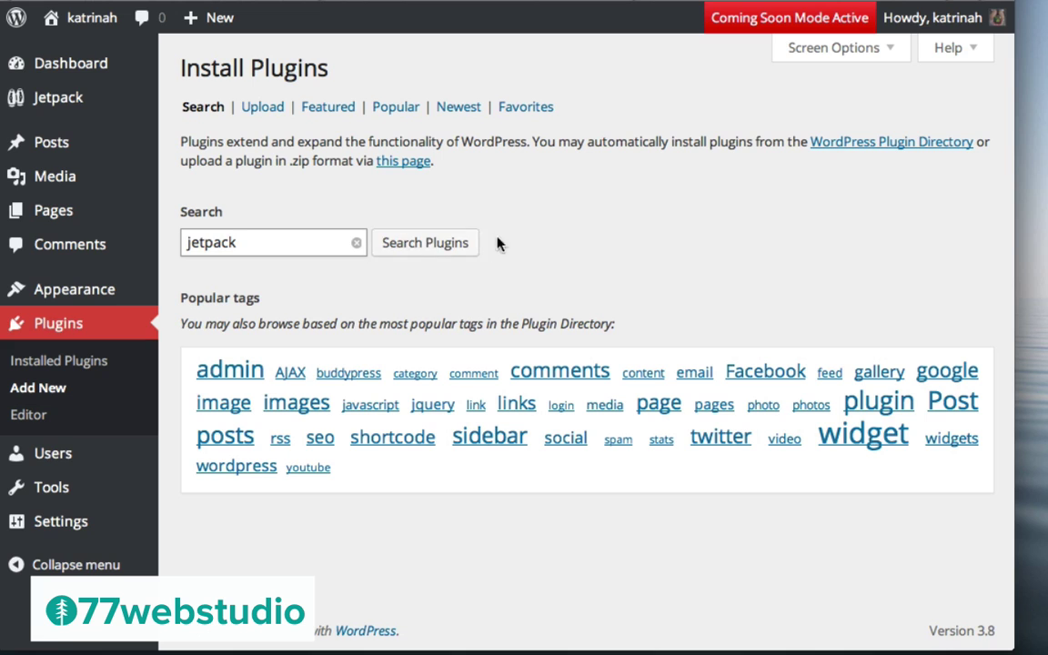
pyautogui.click(422, 244)
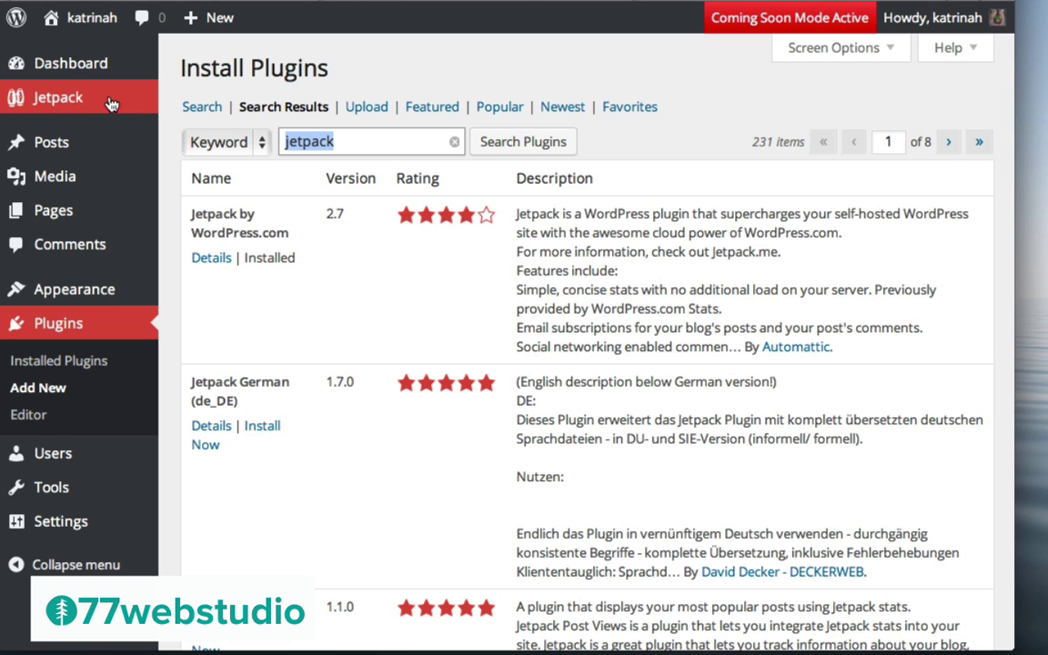
# Open the Jetpack overview page and scroll through its feature modules
pyautogui.click(52, 99)
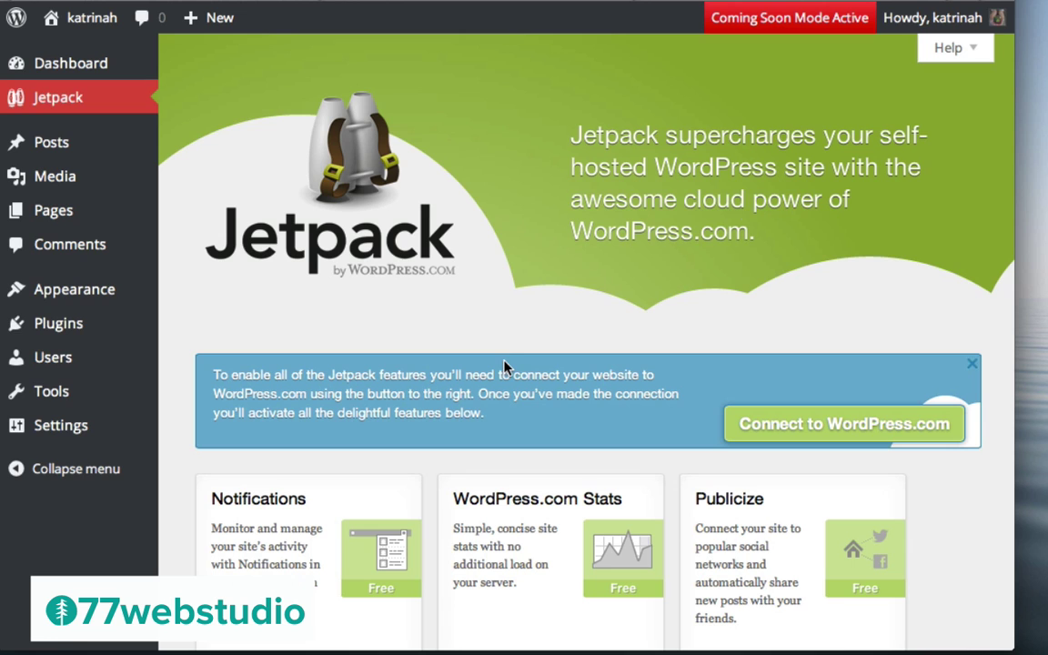
pyautogui.scroll(-5, 503, 368)
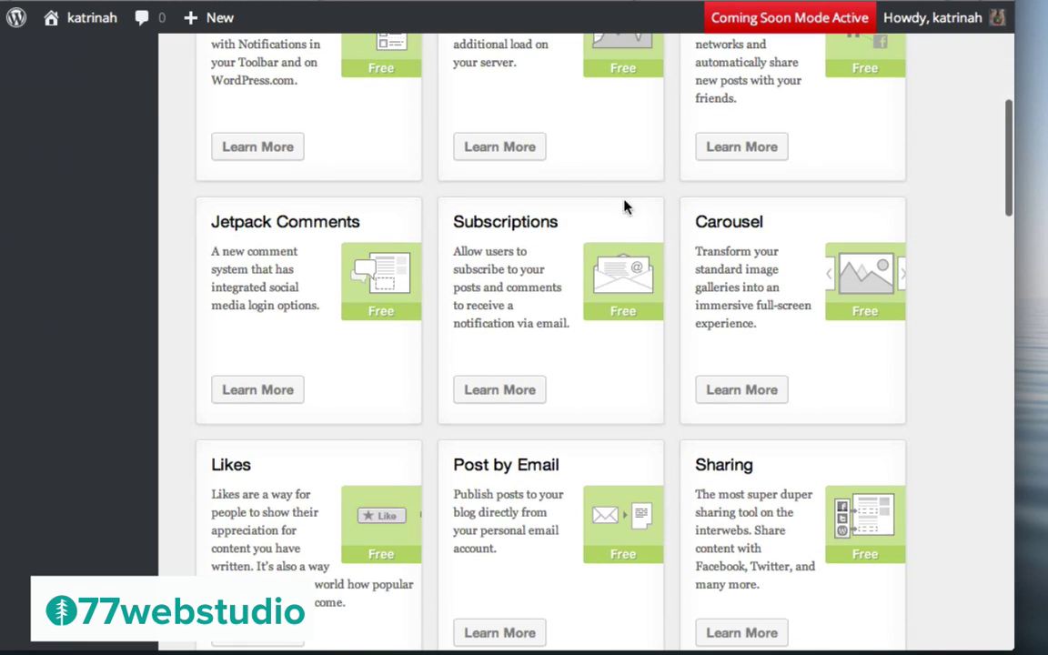
pyautogui.scroll(-5, 434, 335)
pyautogui.scroll(12, 433, 338)
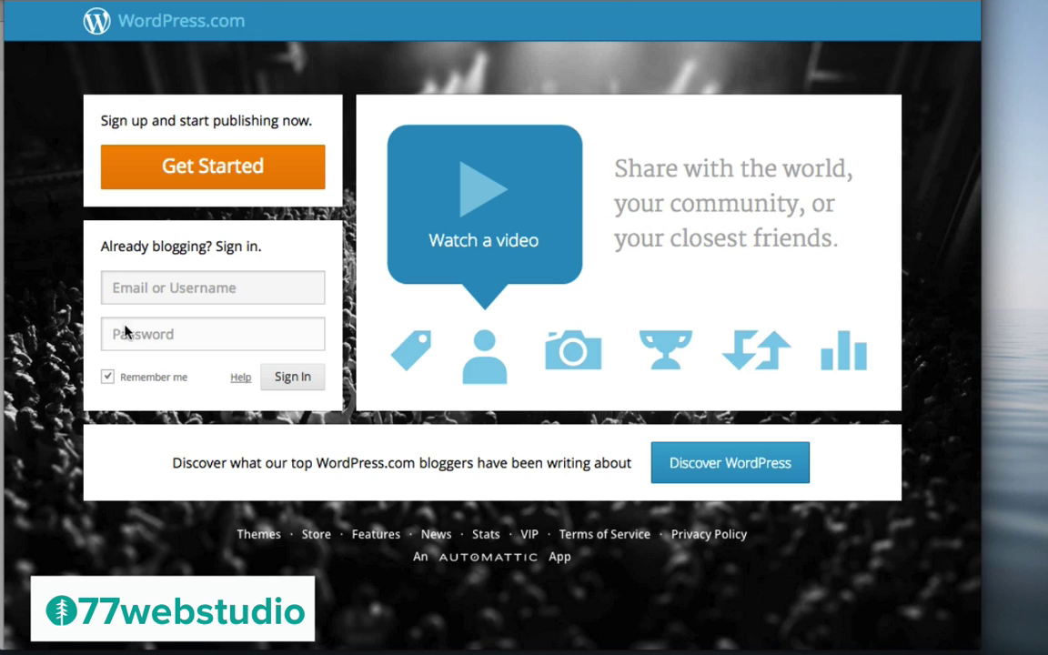
# Sign up on WordPress.com for just a username and authorize the Jetpack connection
pyautogui.click(198, 169)
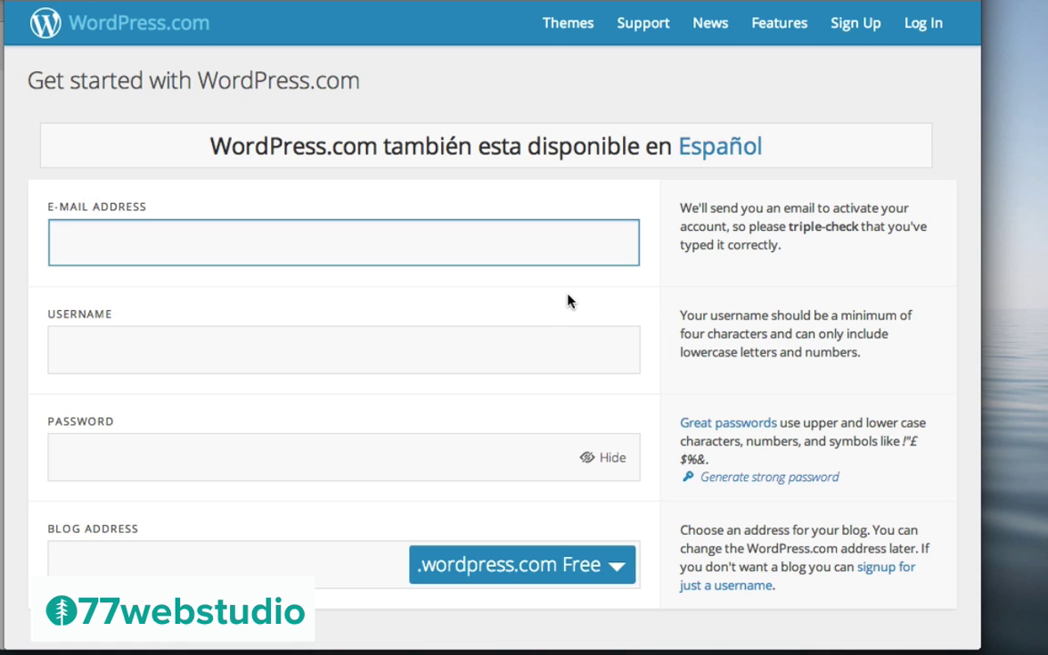
pyautogui.click(568, 301)
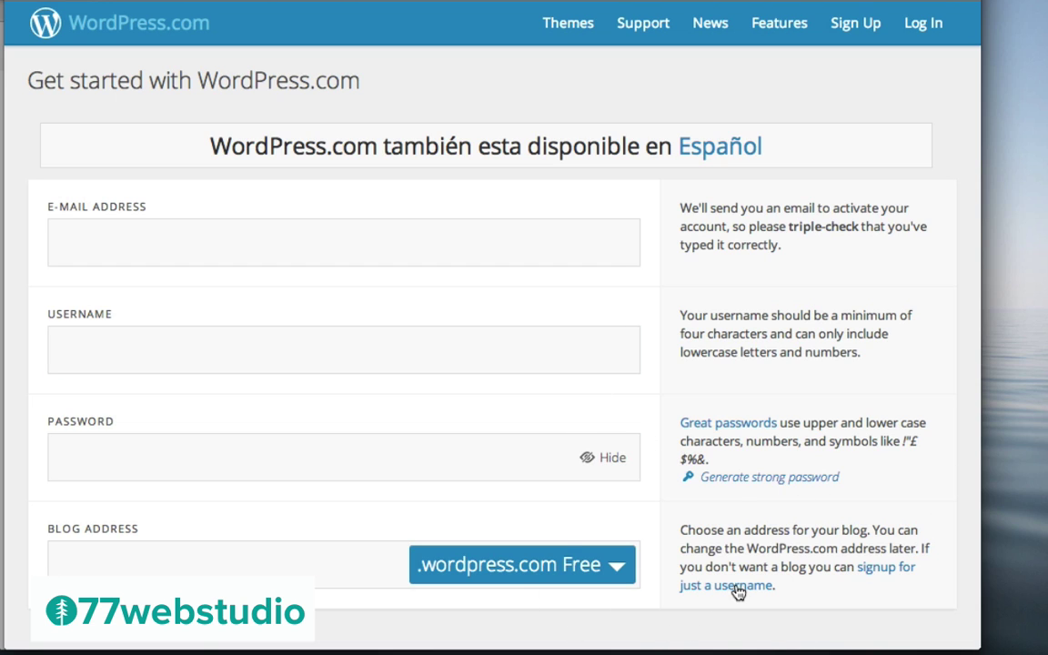
pyautogui.moveTo(919, 548); pyautogui.dragTo(932, 577)
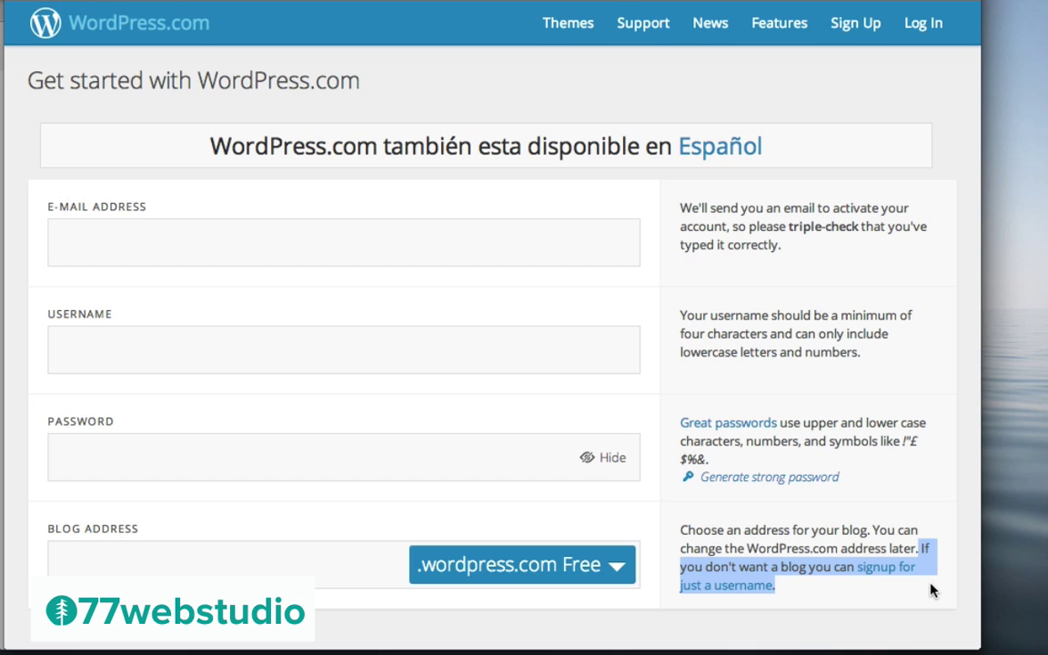
pyautogui.click(737, 591)
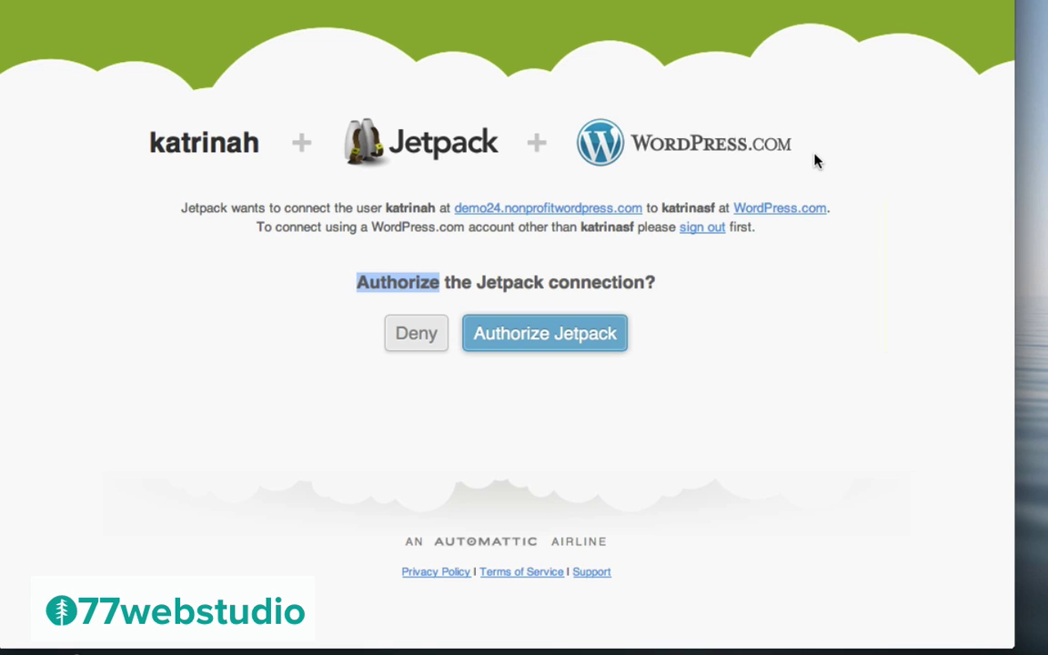
pyautogui.click(806, 345)
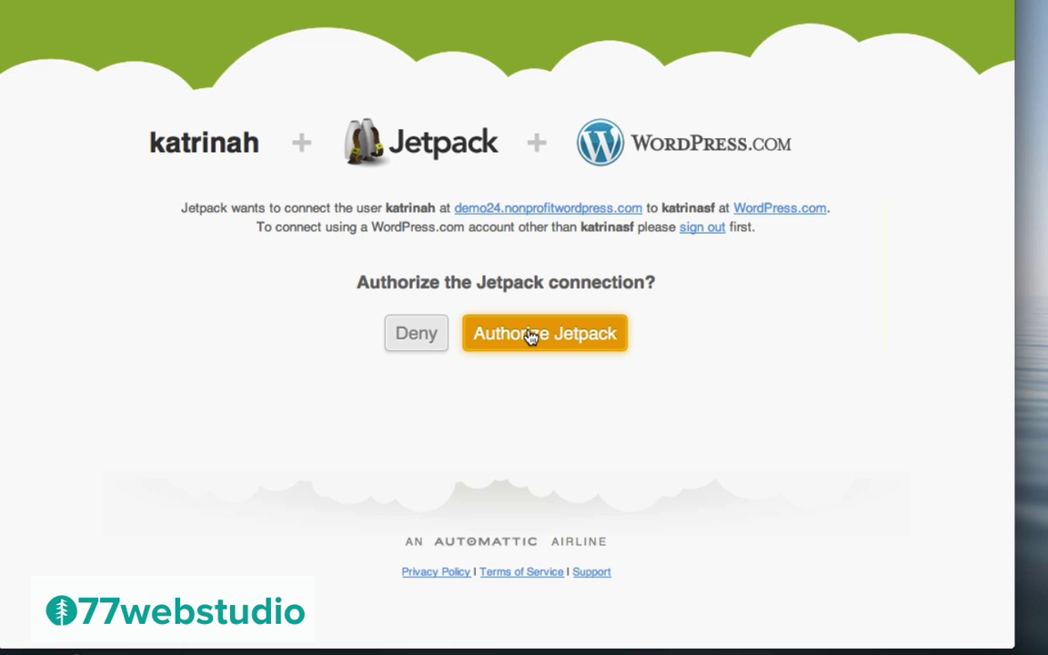
pyautogui.click(530, 336)
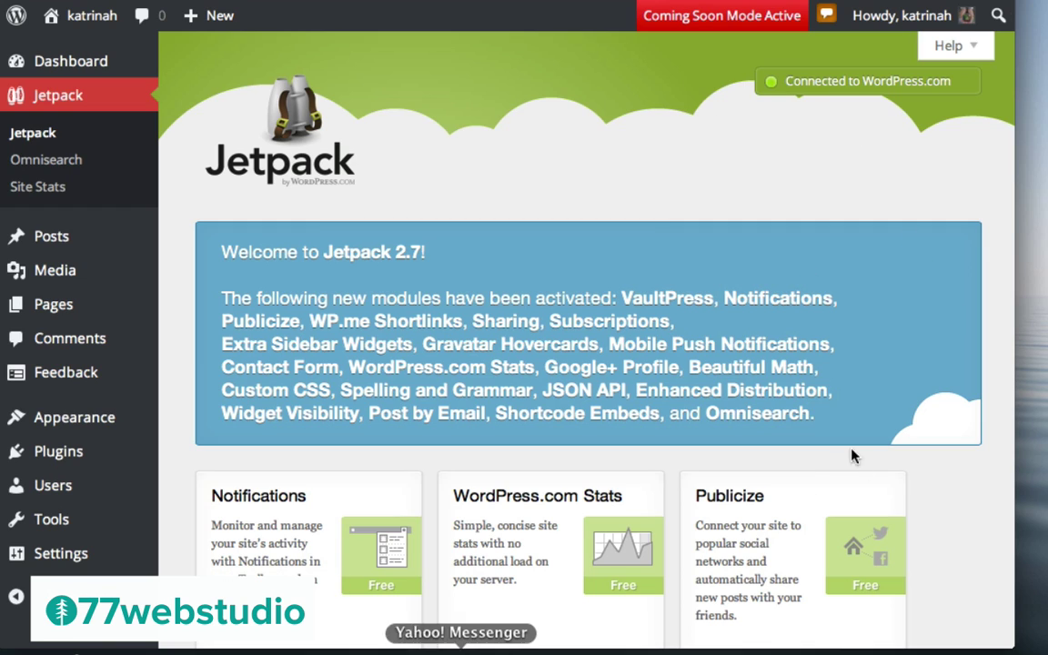
# Turn on the Jetpack Comments module
pyautogui.scroll(-10, 978, 529)
pyautogui.scroll(-20, 978, 529)
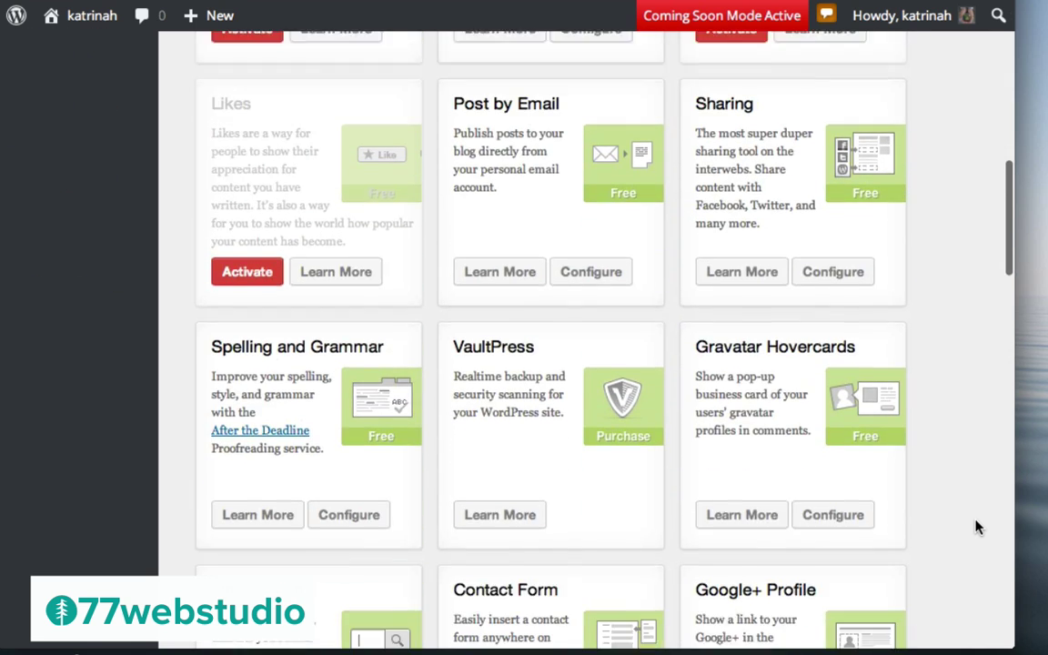
pyautogui.scroll(-18, 978, 528)
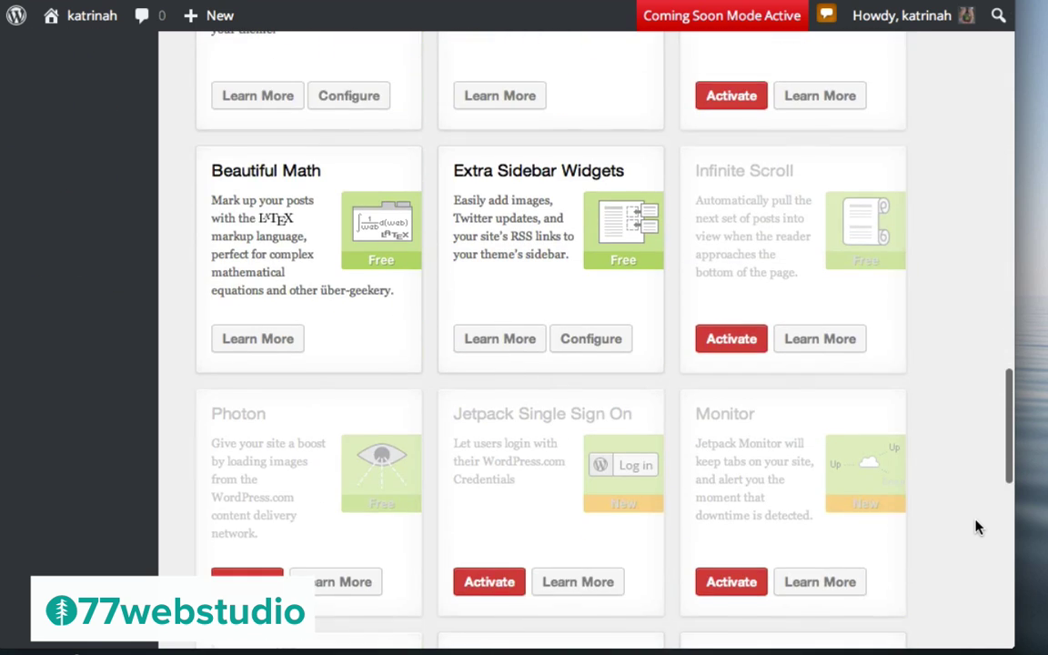
pyautogui.scroll(20, 978, 529)
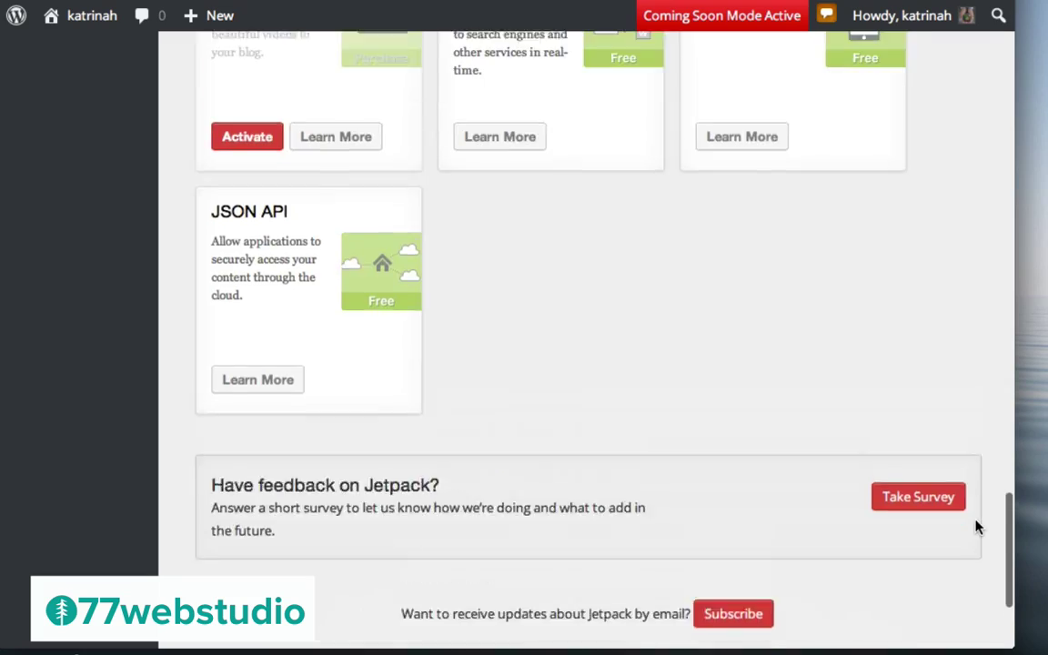
pyautogui.scroll(7, 978, 529)
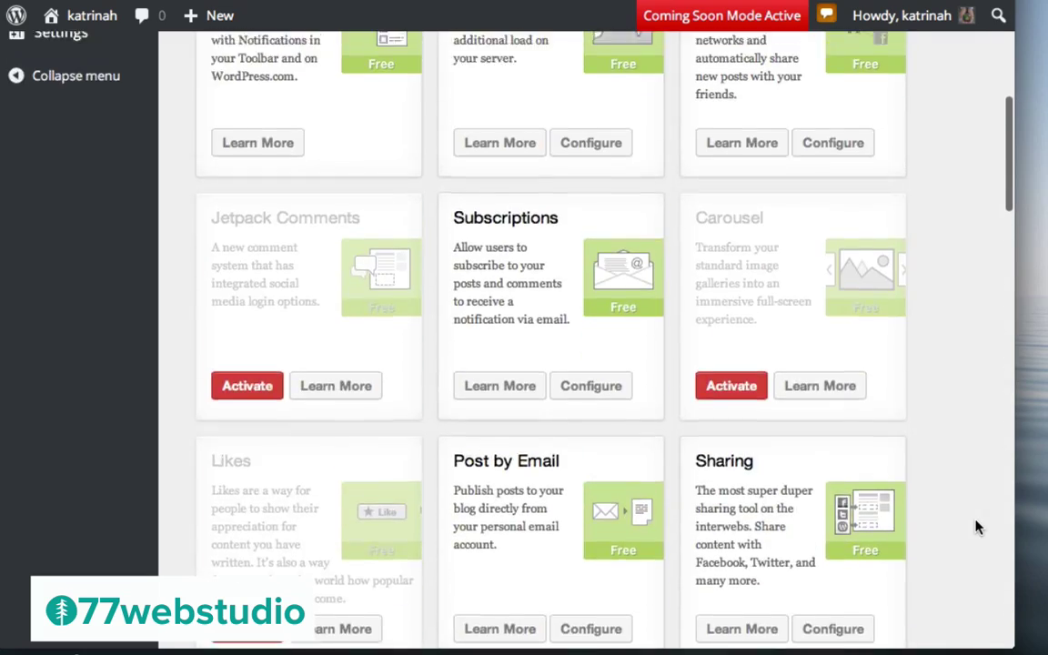
pyautogui.scroll(-5, 979, 529)
pyautogui.scroll(-2, 979, 528)
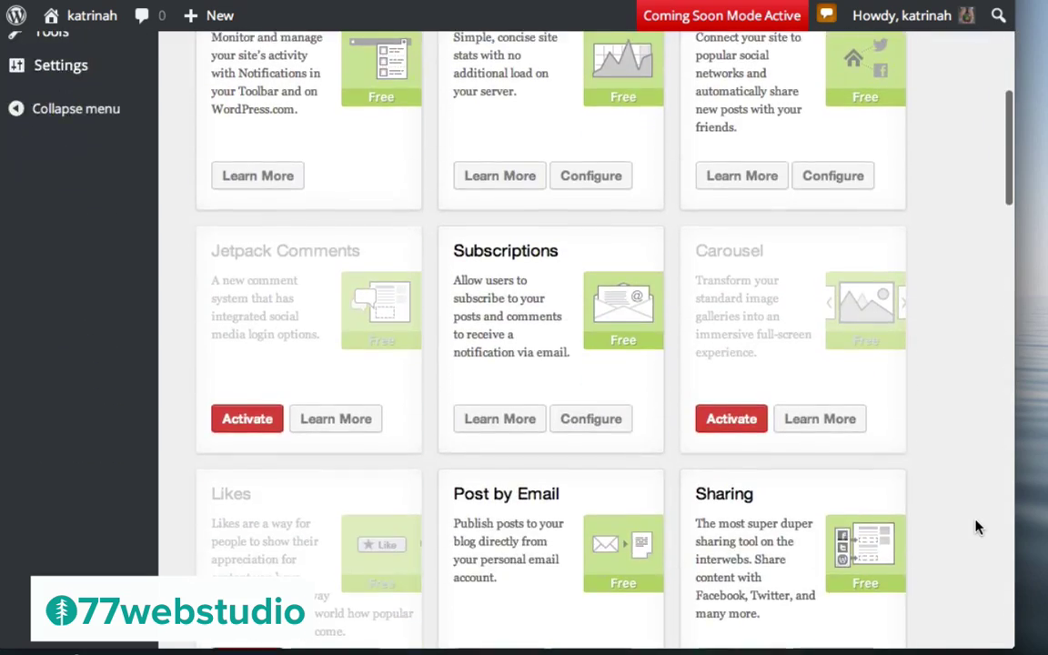
pyautogui.scroll(4, 978, 528)
pyautogui.scroll(-2, 978, 529)
pyautogui.scroll(-4, 978, 529)
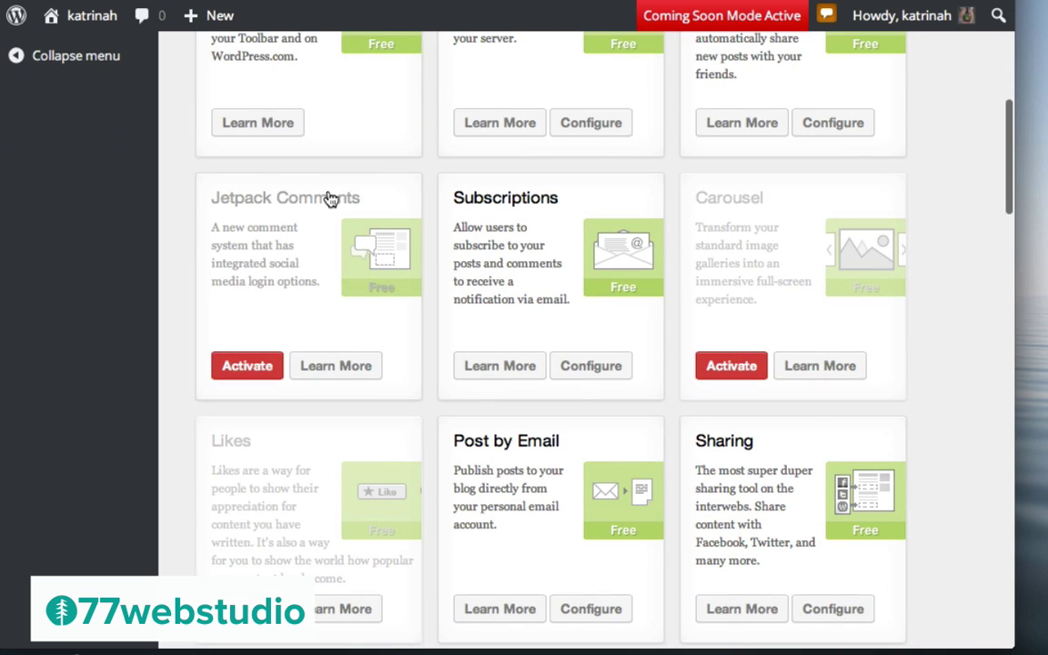
pyautogui.click(229, 366)
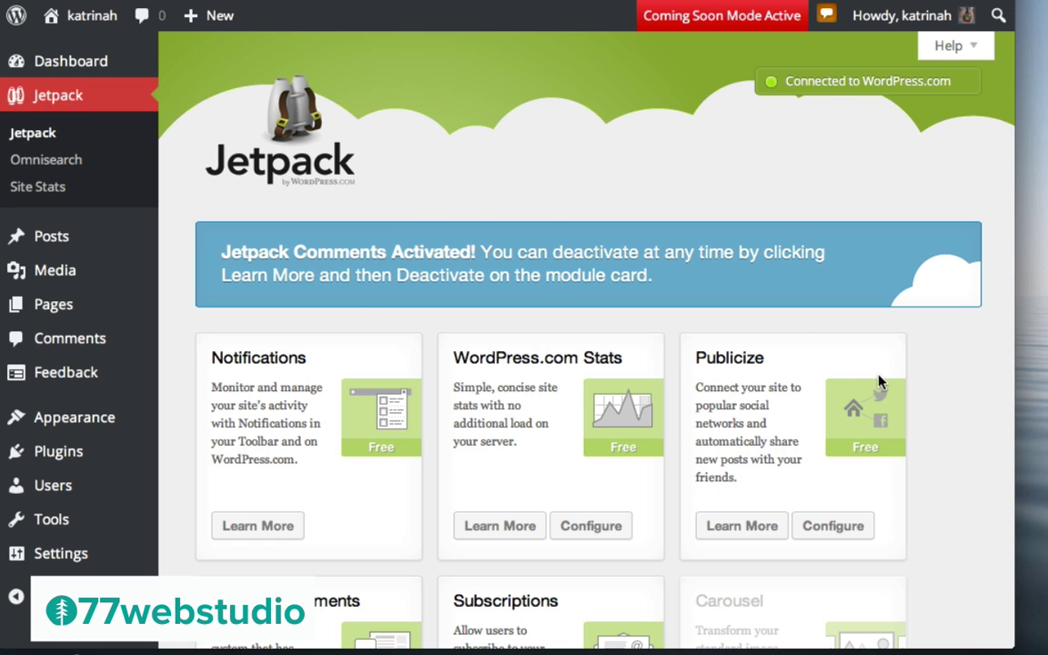
# Activate the Carousel module from its Learn More details
pyautogui.scroll(-10, 957, 436)
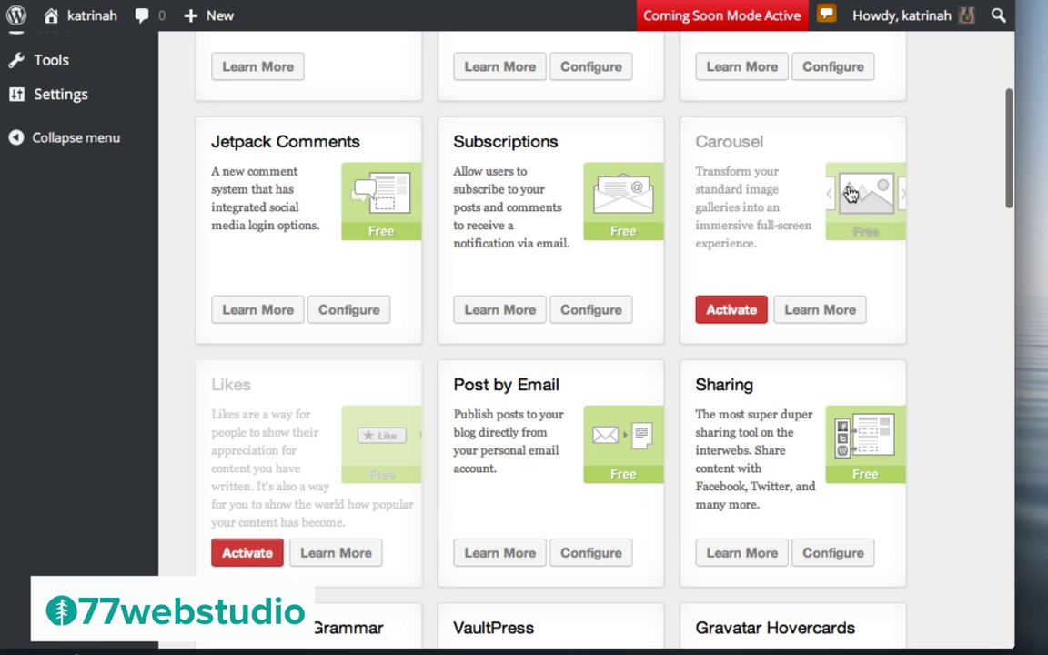
pyautogui.click(830, 312)
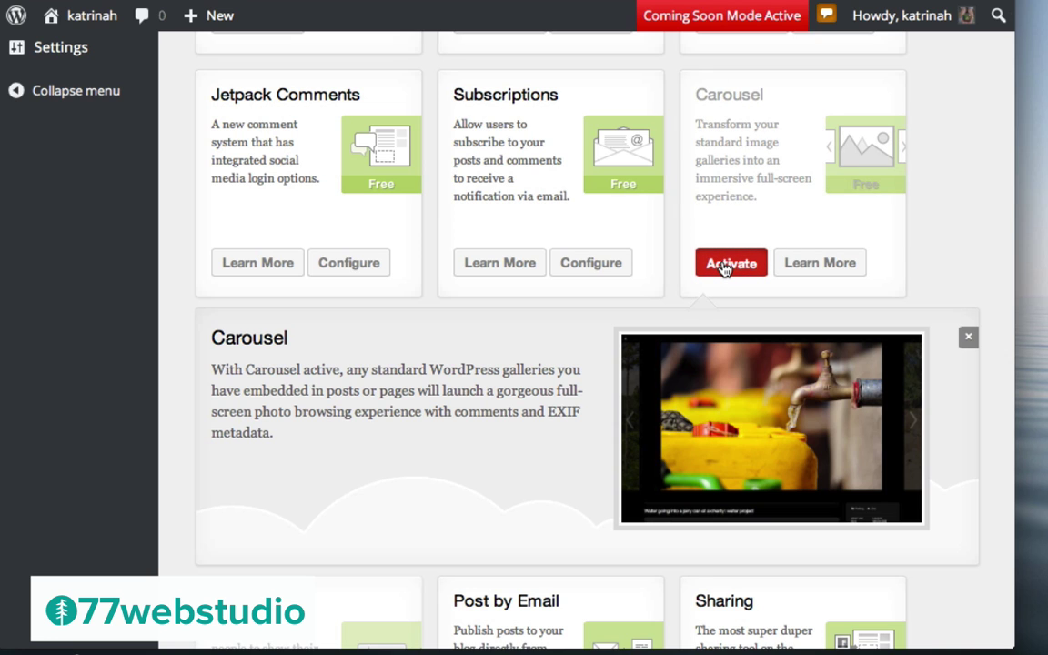
pyautogui.click(725, 263)
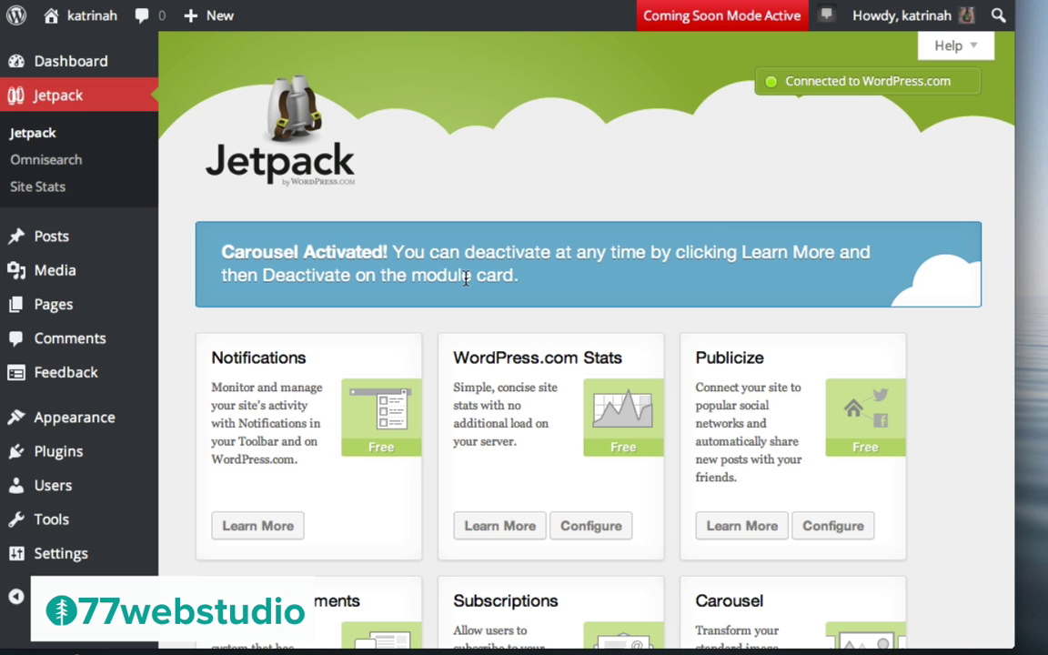
pyautogui.scroll(-10, 933, 397)
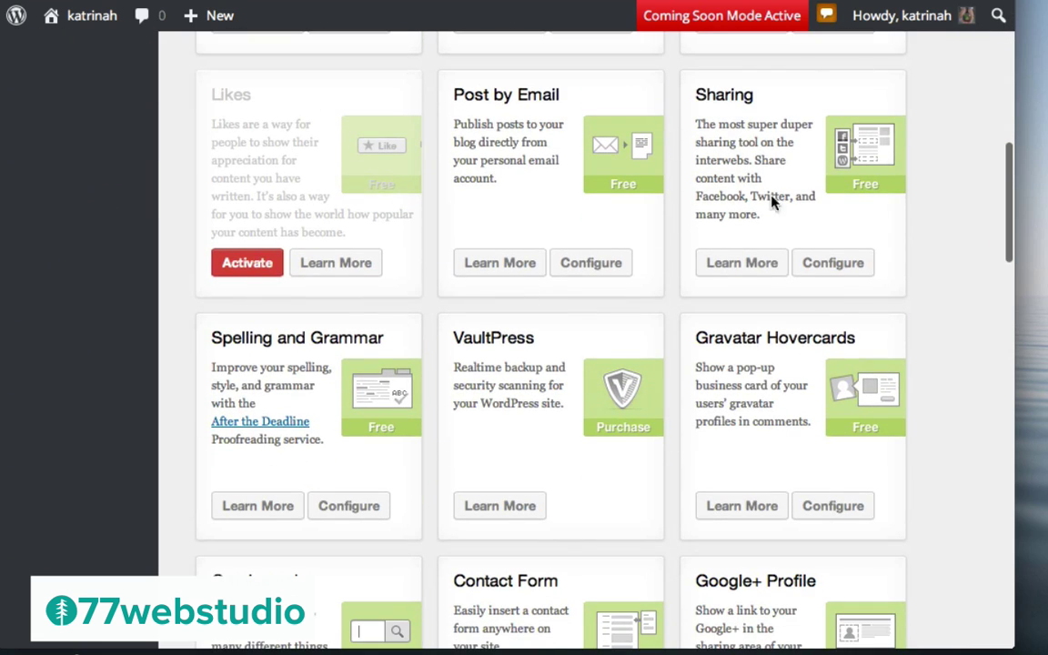
# Open the Sharing module's settings and bring the Sharing Buttons section into view
pyautogui.click(835, 265)
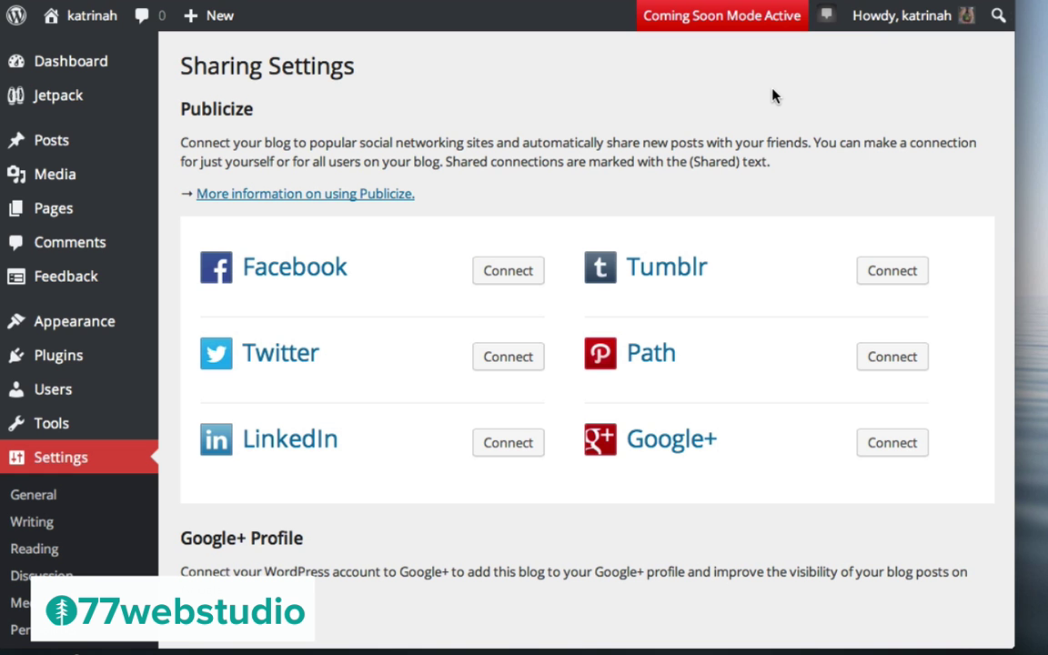
pyautogui.scroll(-5, 423, 353)
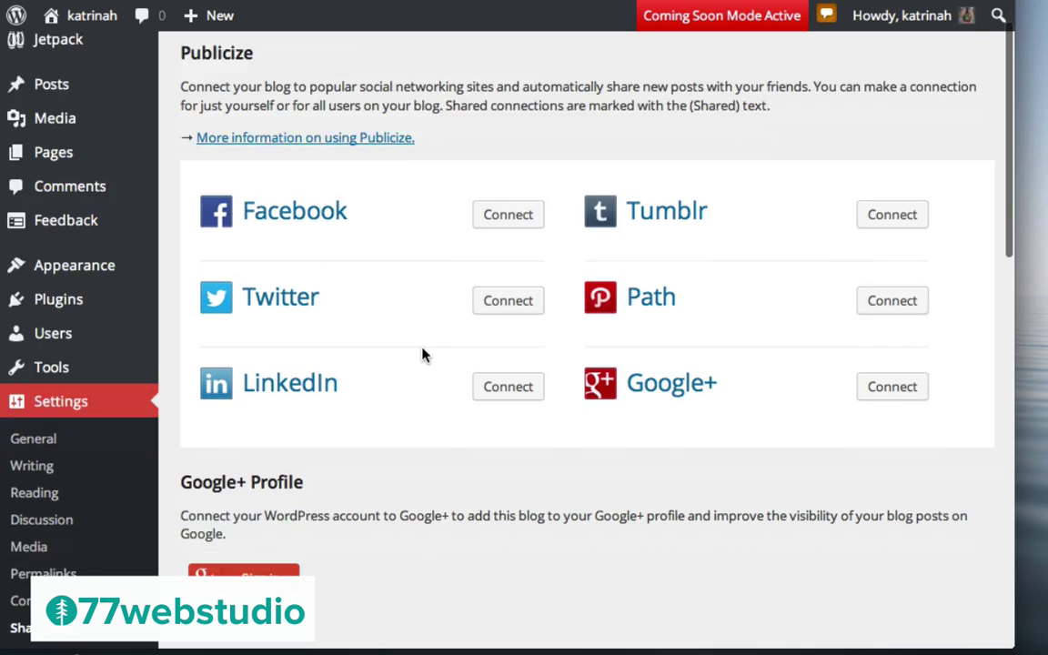
pyautogui.scroll(-4, 423, 355)
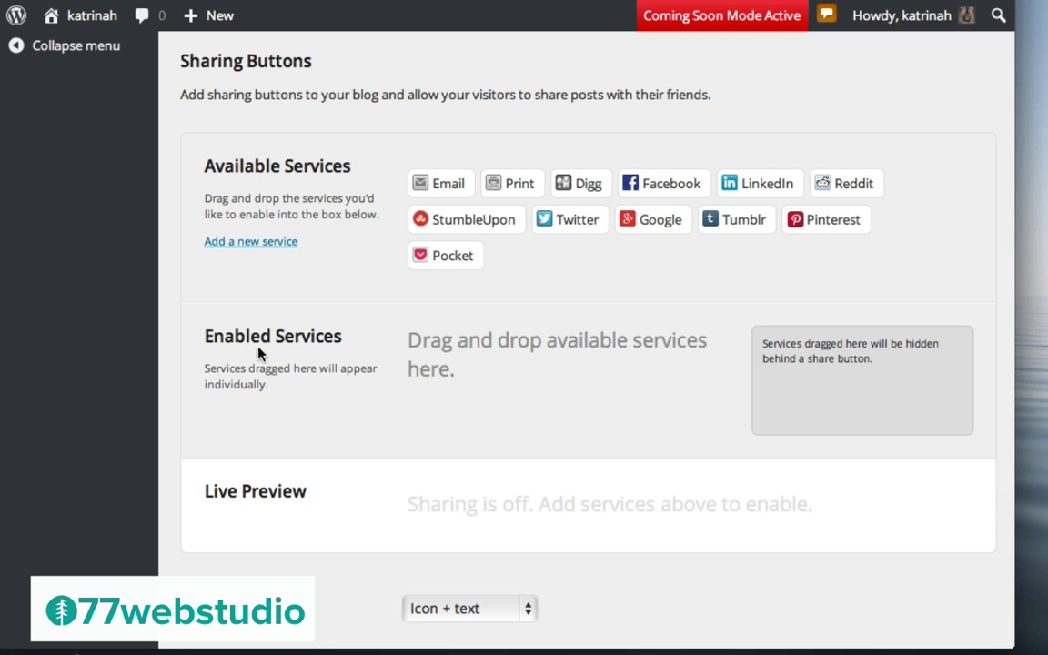
# Enable Facebook, Twitter and Pinterest as visible sharing buttons
pyautogui.moveTo(647, 183); pyautogui.dragTo(443, 420)
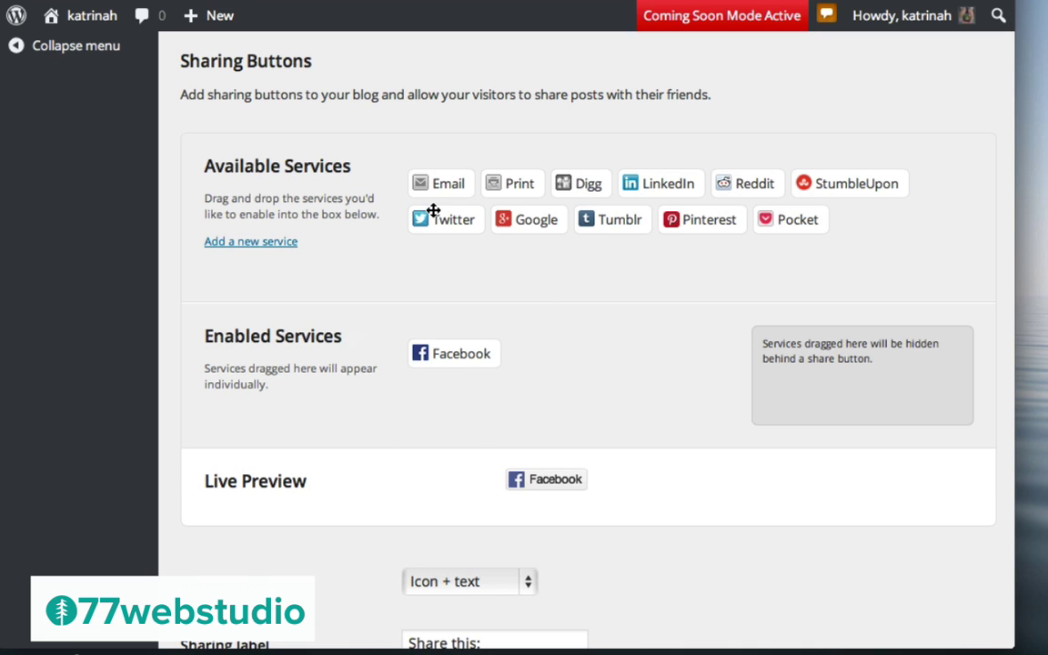
pyautogui.moveTo(434, 216); pyautogui.dragTo(539, 355)
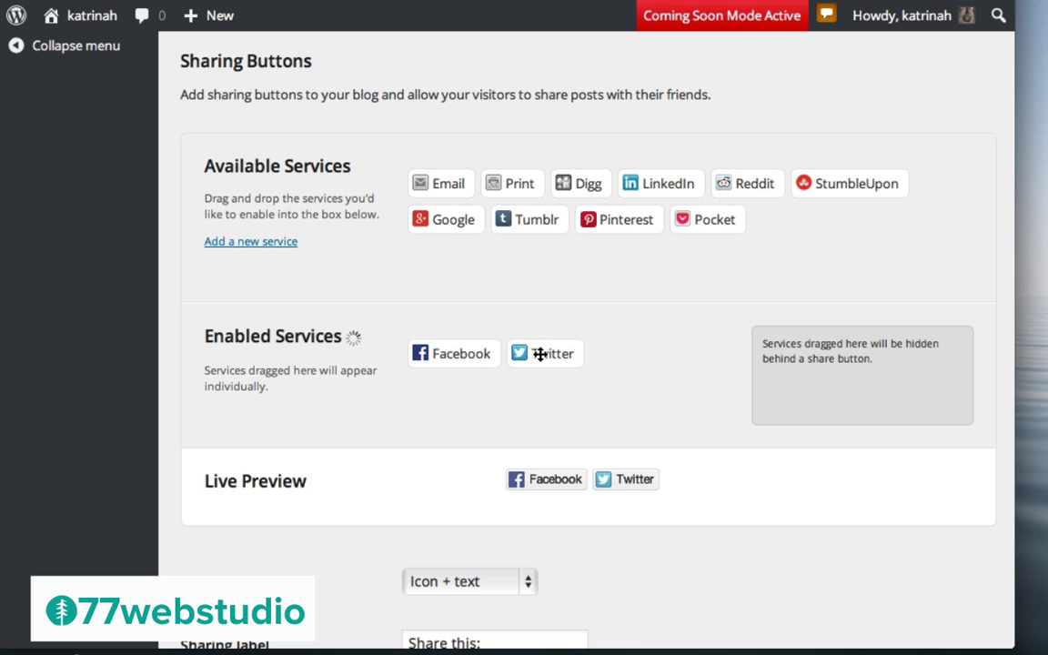
pyautogui.moveTo(612, 219); pyautogui.dragTo(632, 354)
# Hide Google, Reddit, LinkedIn and Email behind More, then save the sharing settings
pyautogui.moveTo(443, 221); pyautogui.dragTo(807, 393)
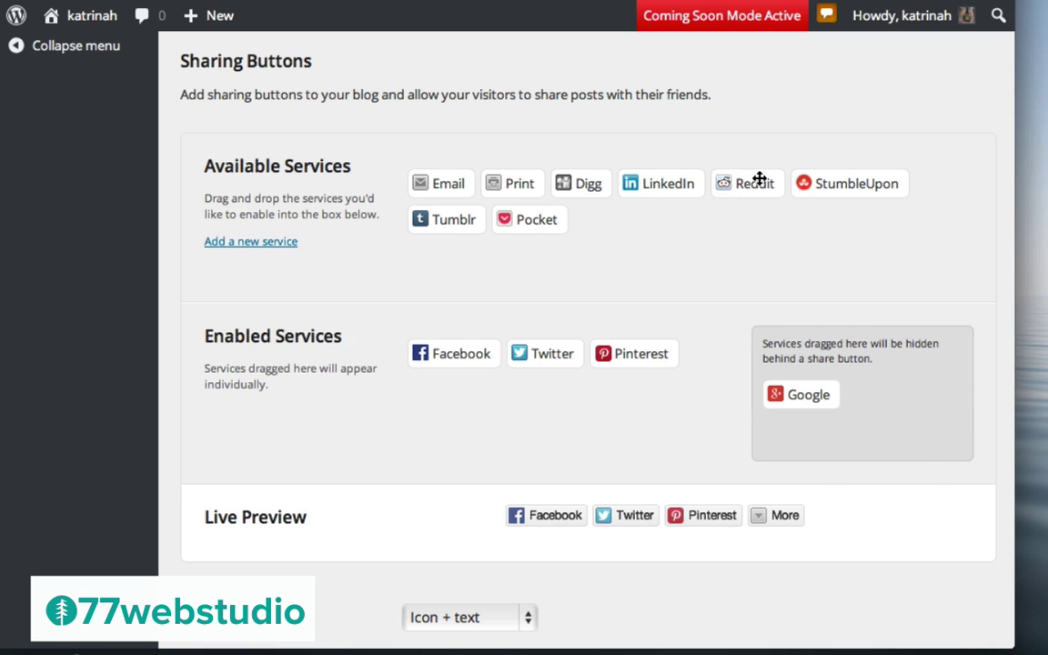
pyautogui.moveTo(746, 182); pyautogui.dragTo(905, 401)
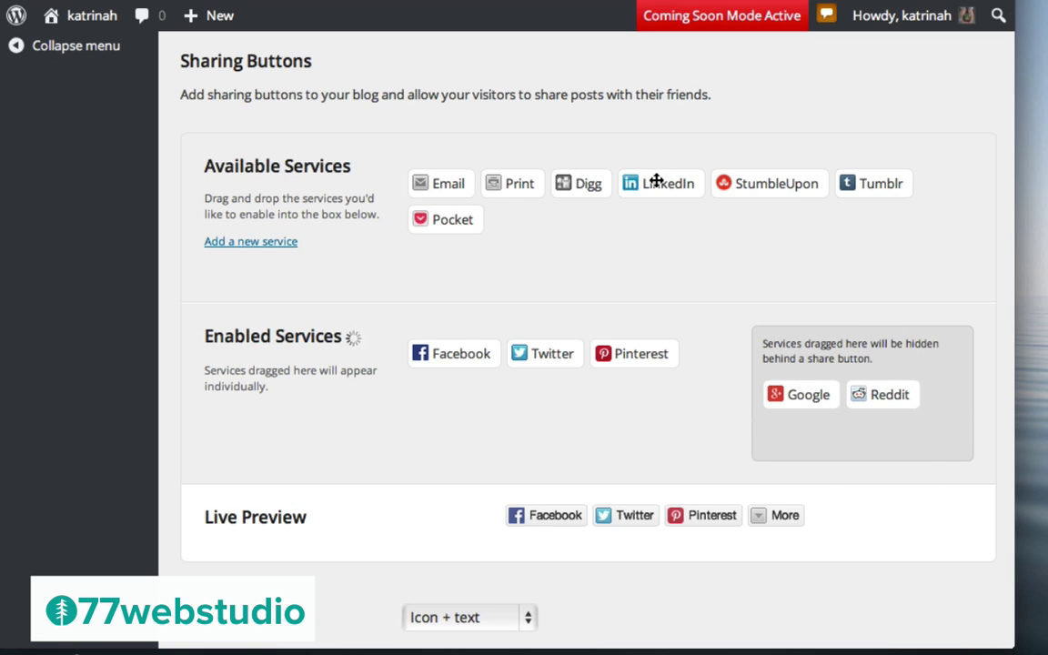
pyautogui.moveTo(655, 184); pyautogui.dragTo(819, 442)
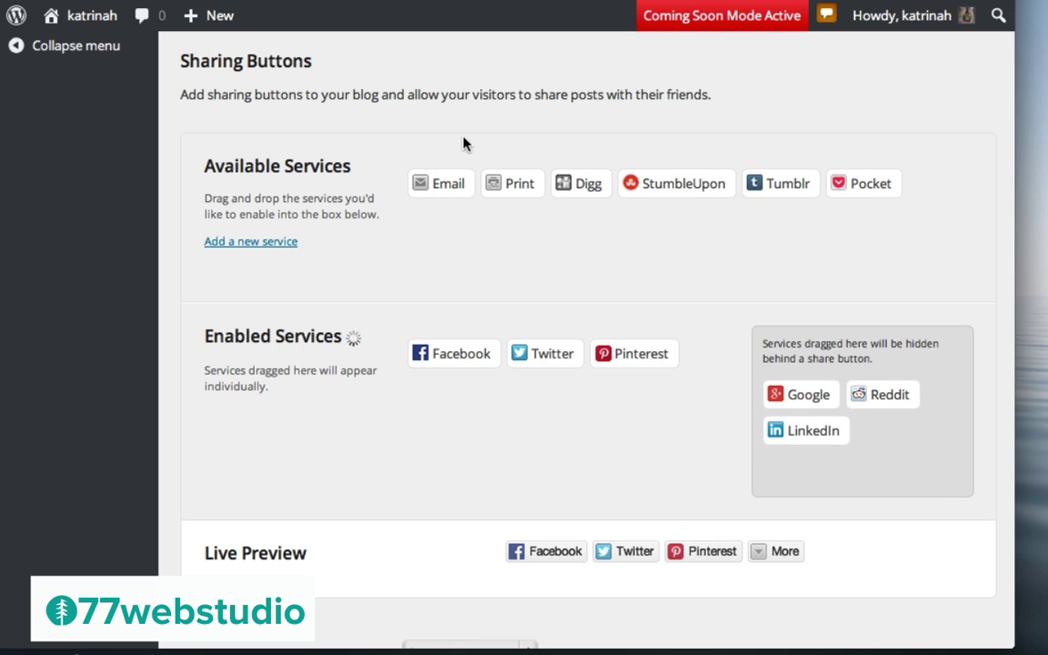
pyautogui.moveTo(443, 182); pyautogui.dragTo(853, 419)
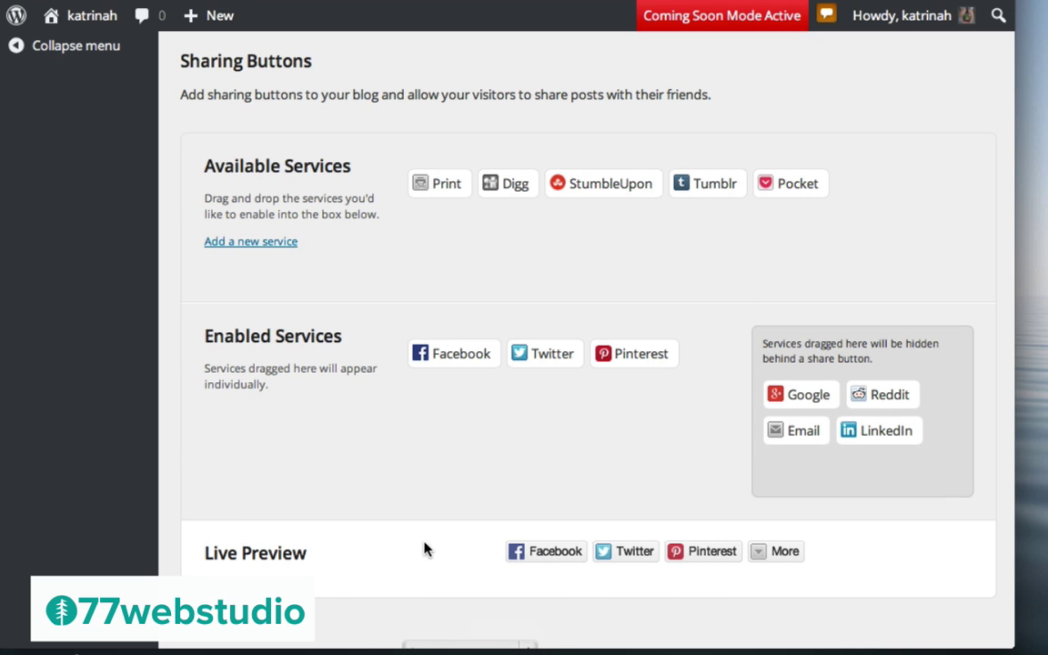
pyautogui.scroll(-3, 423, 548)
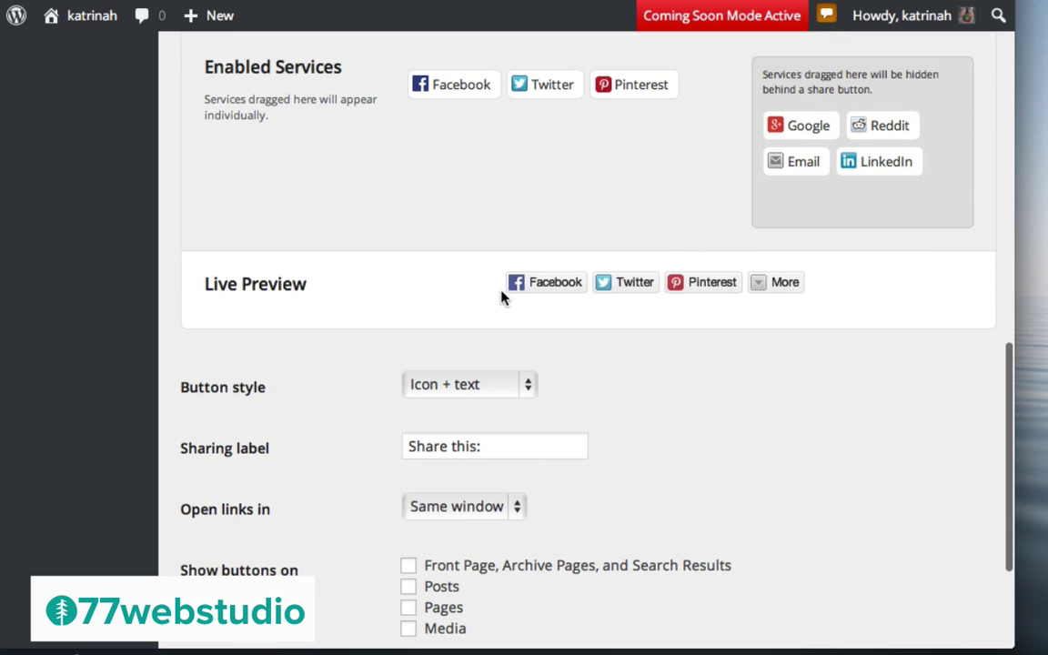
pyautogui.scroll(-5, 678, 357)
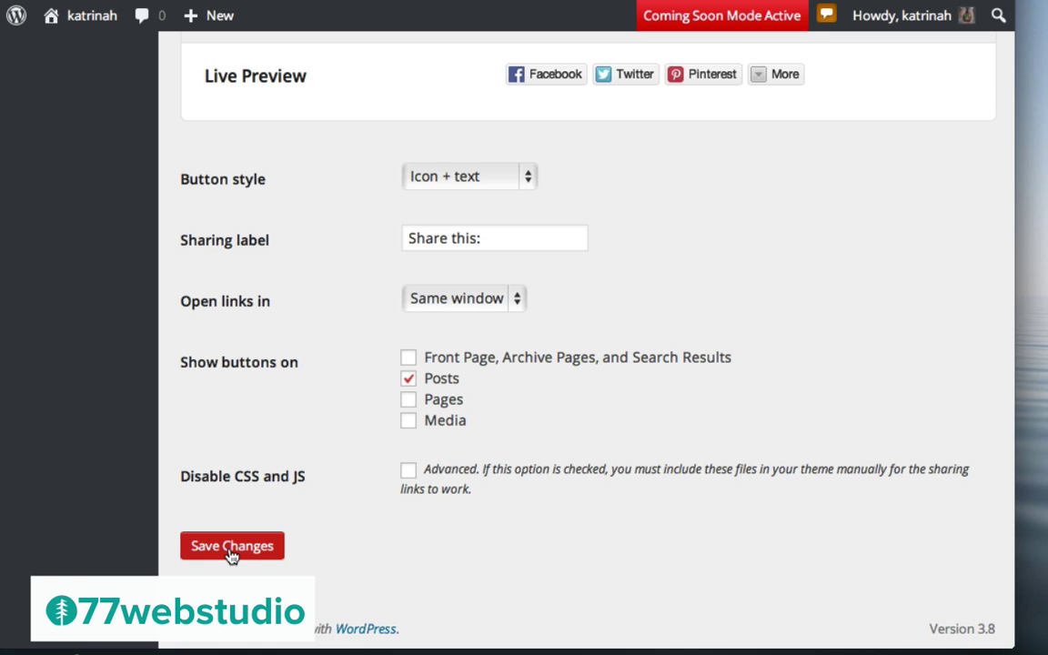
pyautogui.click(232, 547)
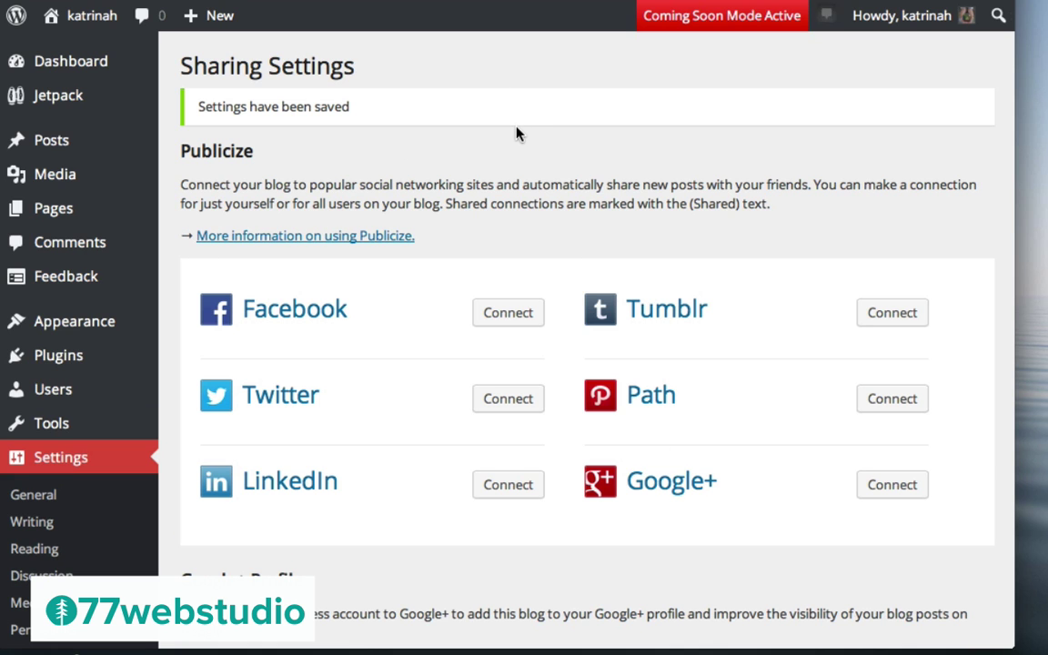
# Return to the Jetpack modules page and activate Tiled Galleries via Learn More
pyautogui.moveTo(53, 99)
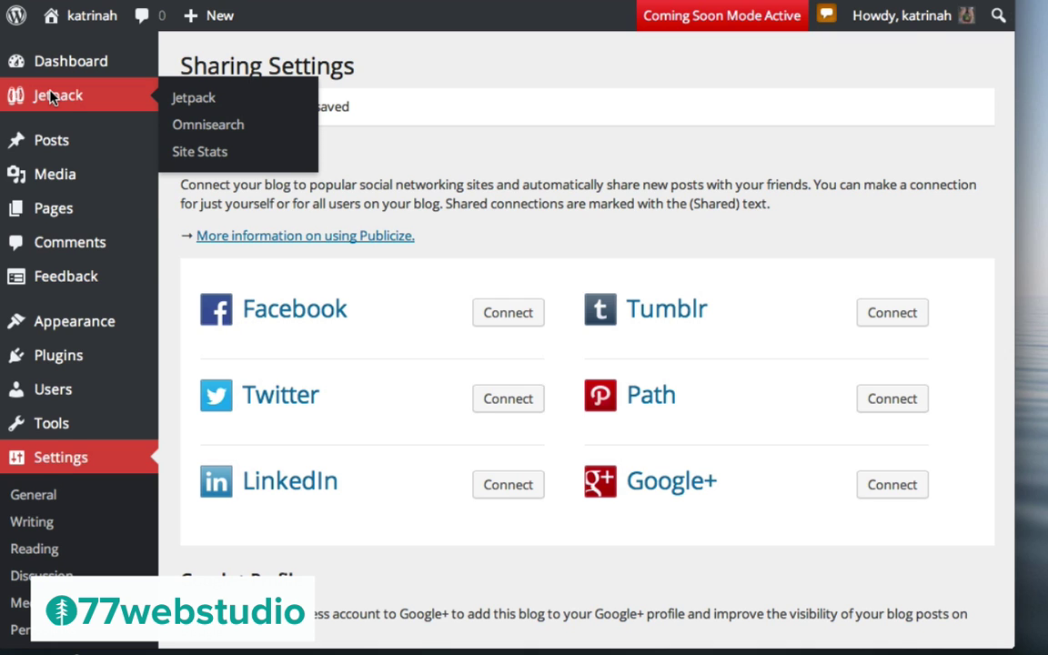
pyautogui.click(51, 95)
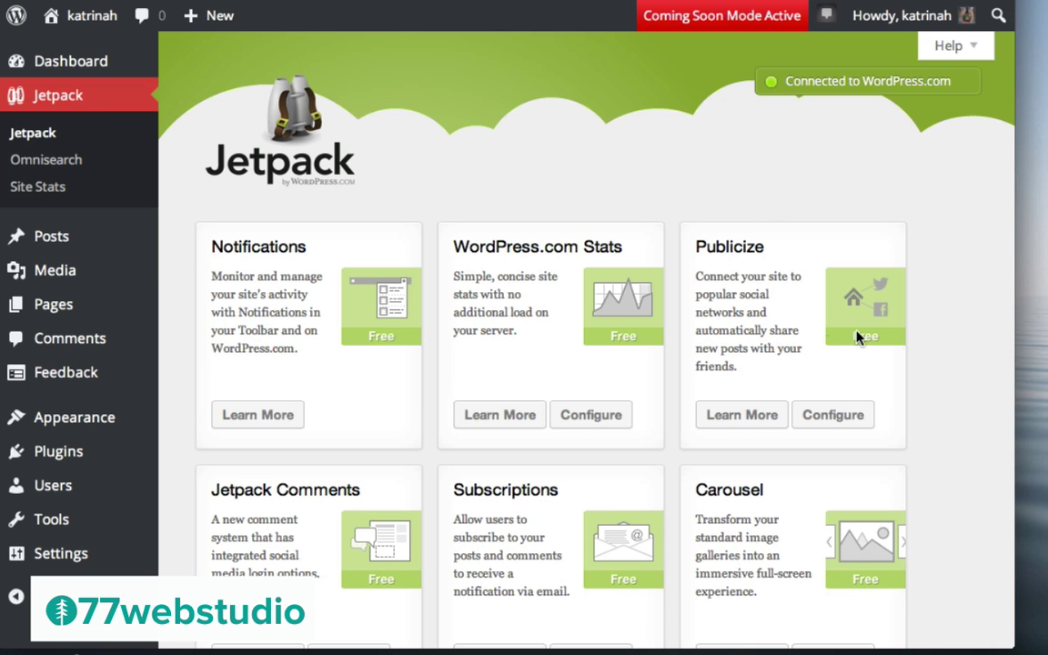
pyautogui.scroll(-5, 967, 381)
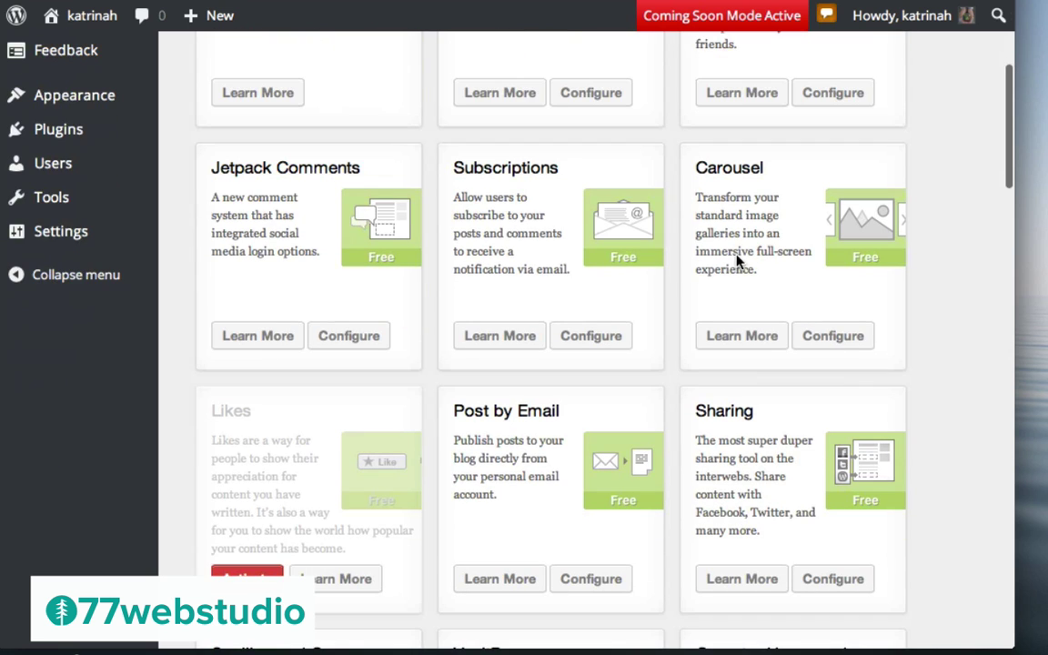
pyautogui.scroll(-4, 950, 303)
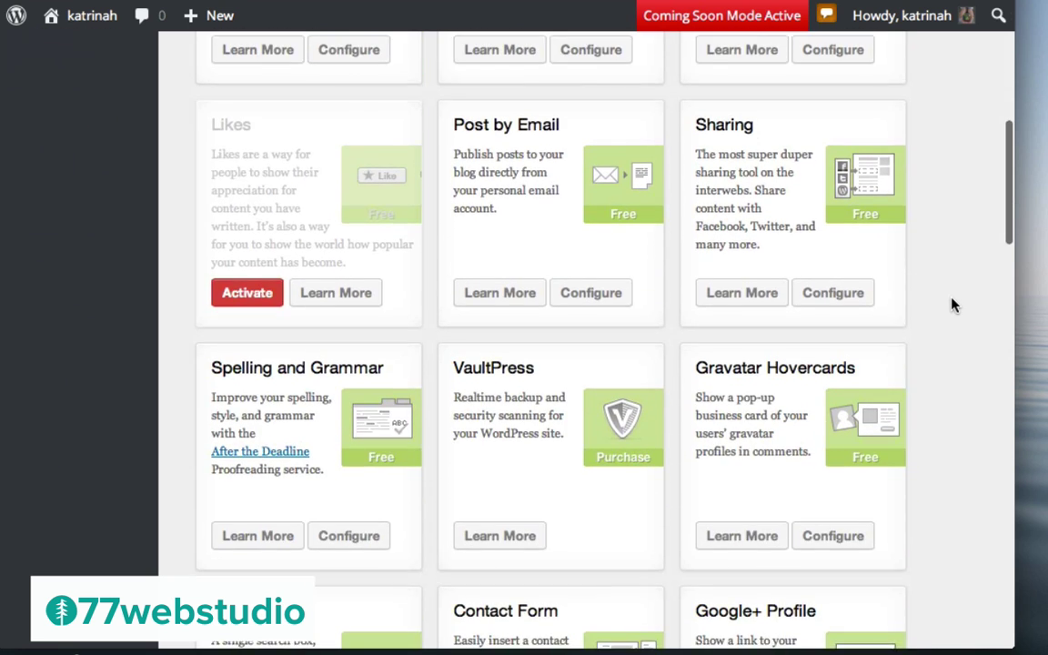
pyautogui.scroll(-6, 952, 305)
pyautogui.scroll(-4, 953, 305)
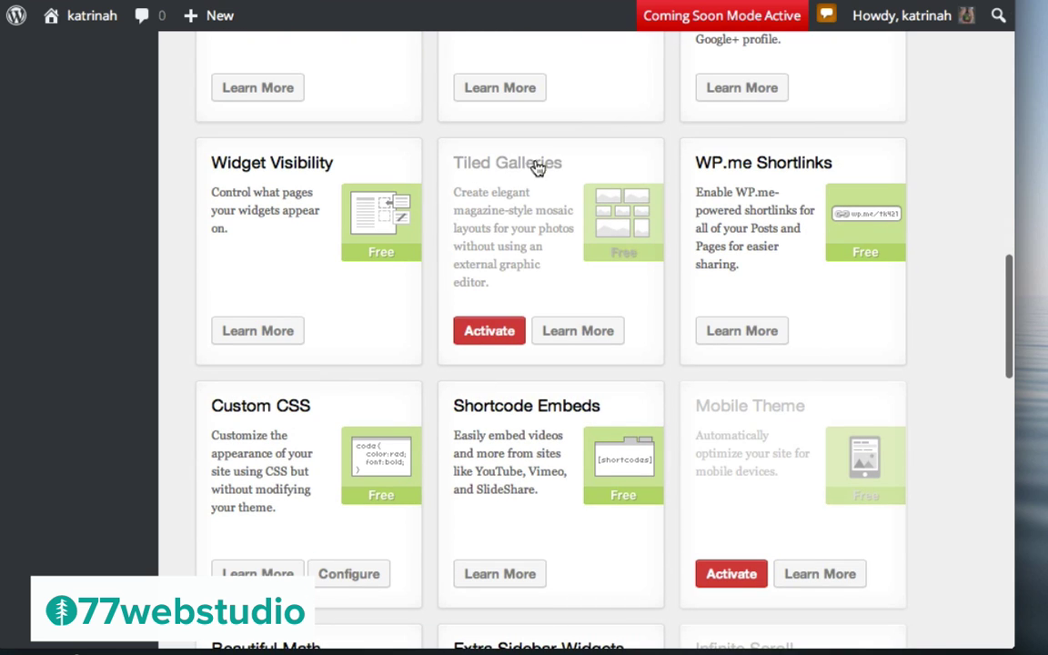
pyautogui.click(586, 333)
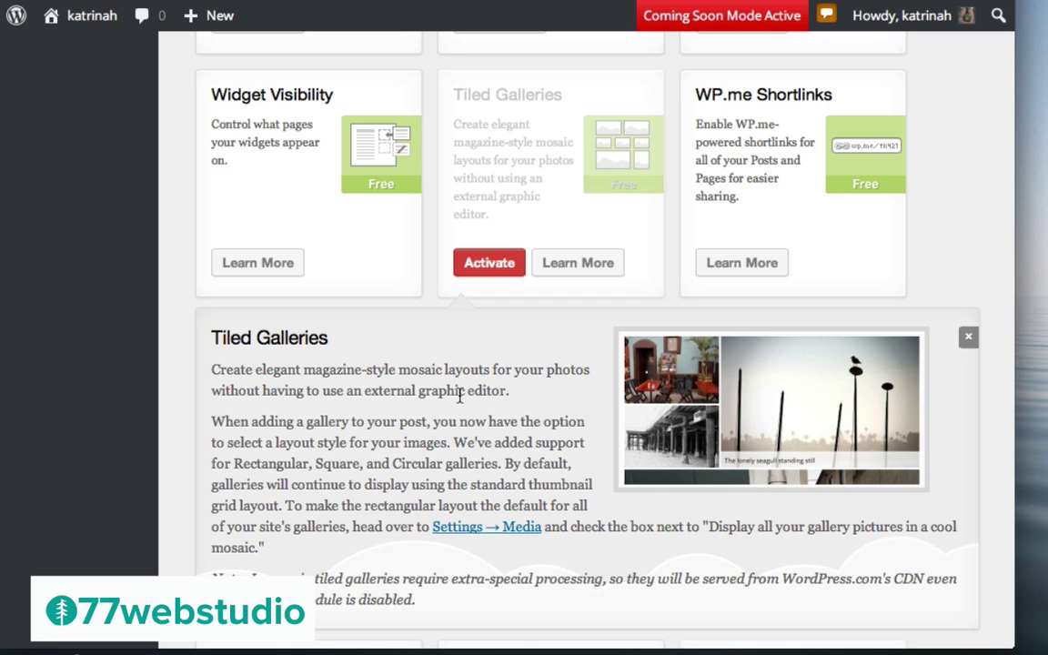
pyautogui.click(482, 266)
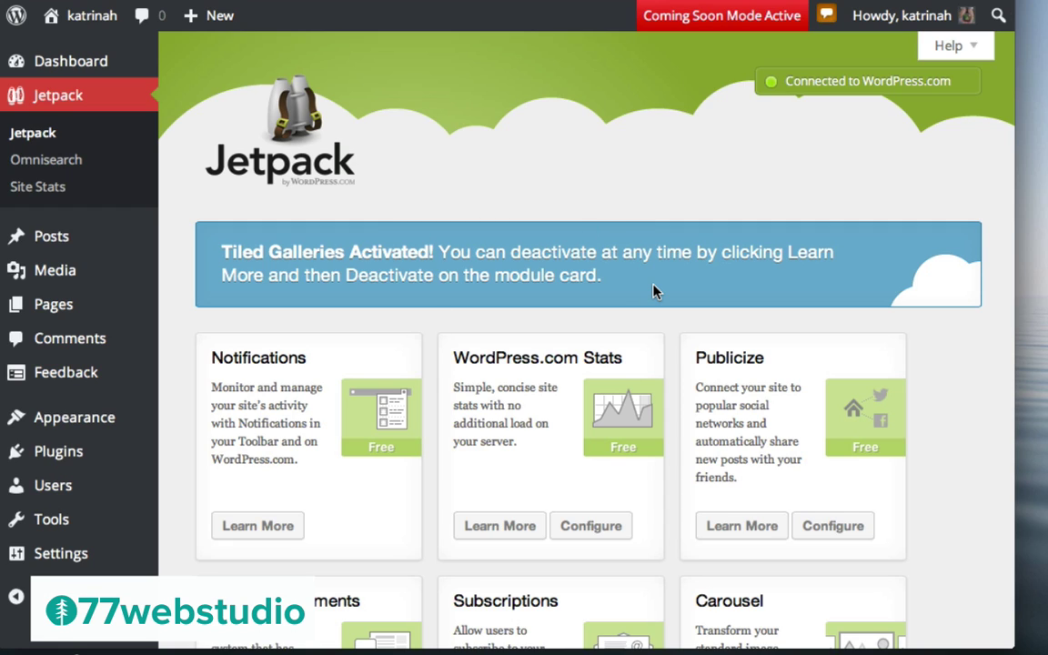
pyautogui.moveTo(190, 22)
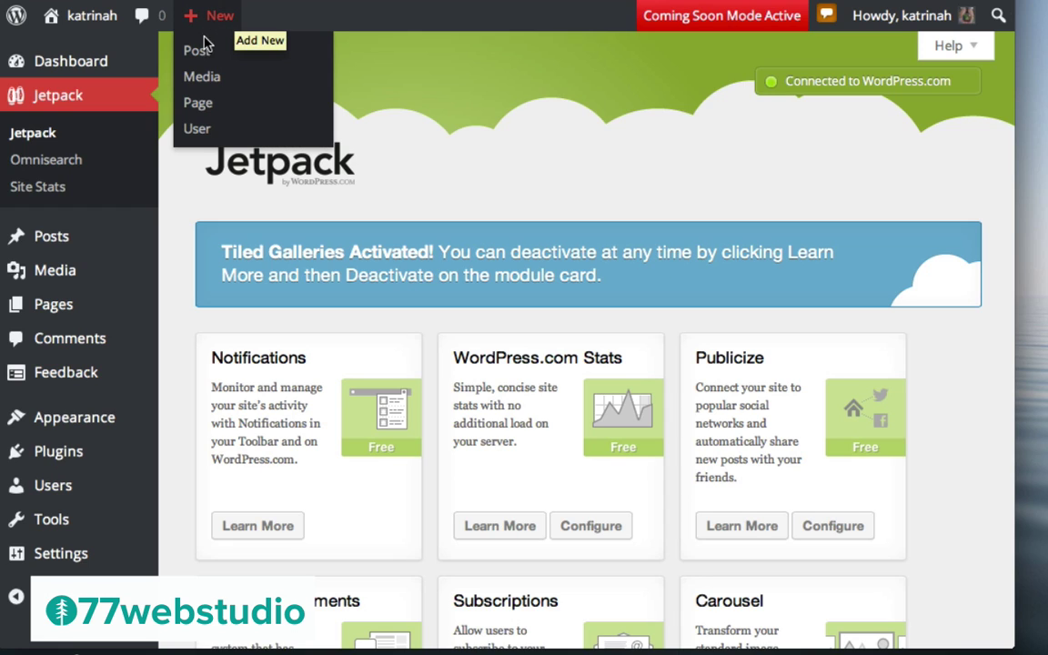
# Create a new post titled 'Gallery of Modern Art From Around The World' and open Add Media
pyautogui.click(199, 52)
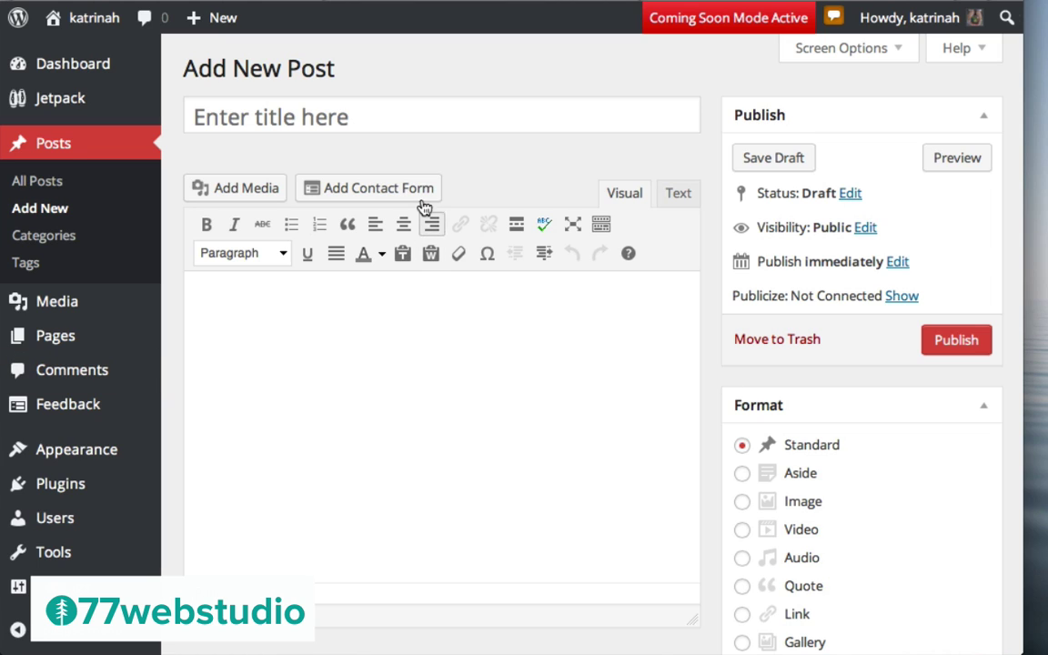
pyautogui.click(287, 110)
pyautogui.write('Gallery of Modern Art From Around The World')
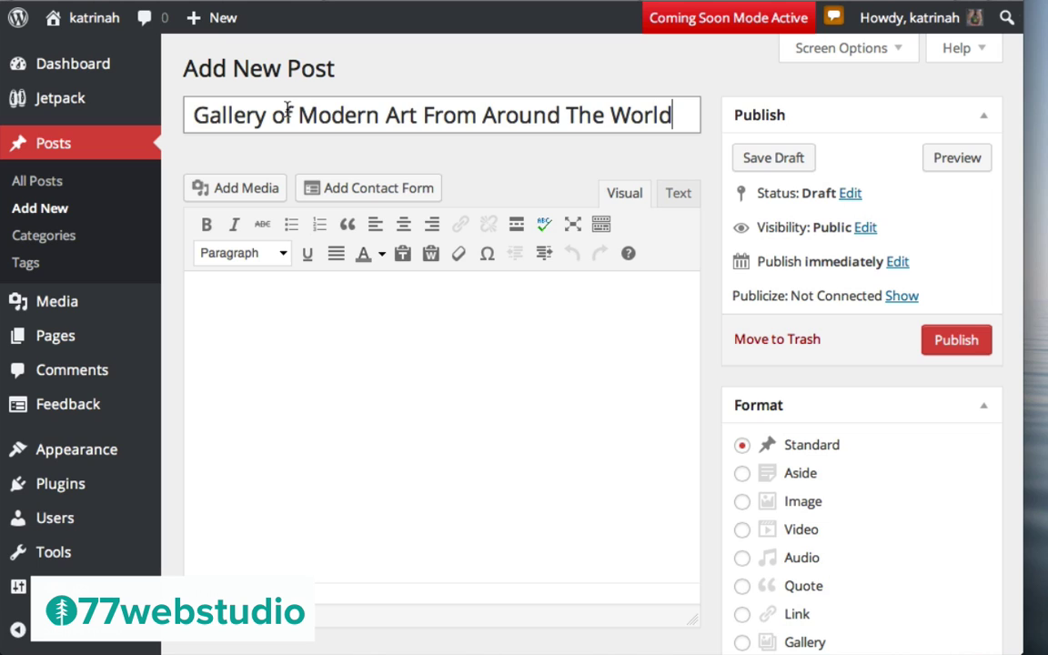
pyautogui.click(302, 367)
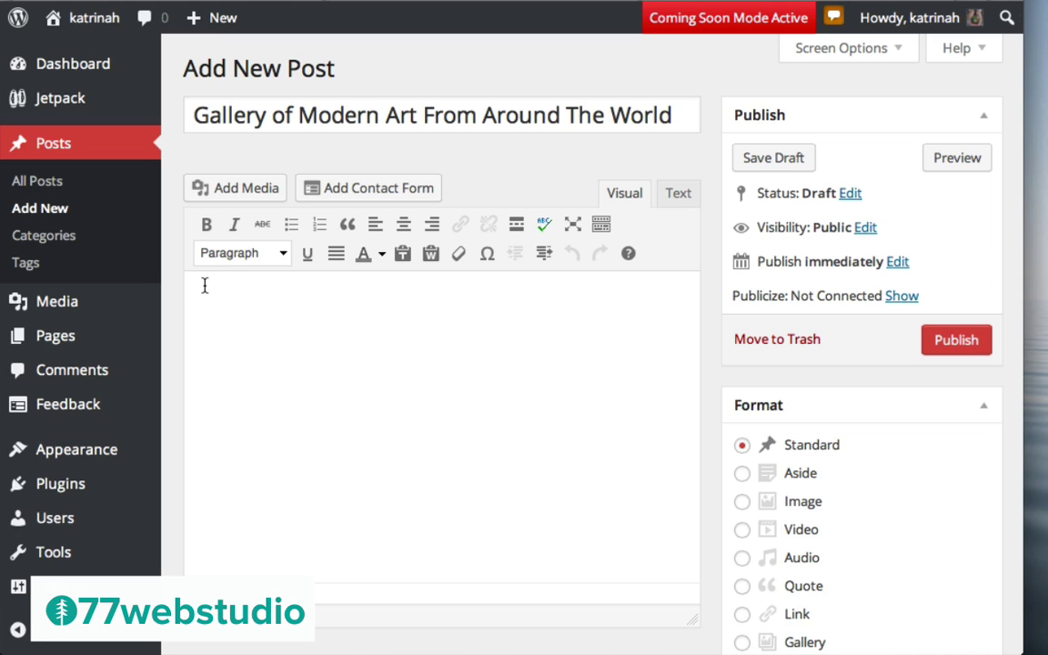
pyautogui.click(228, 191)
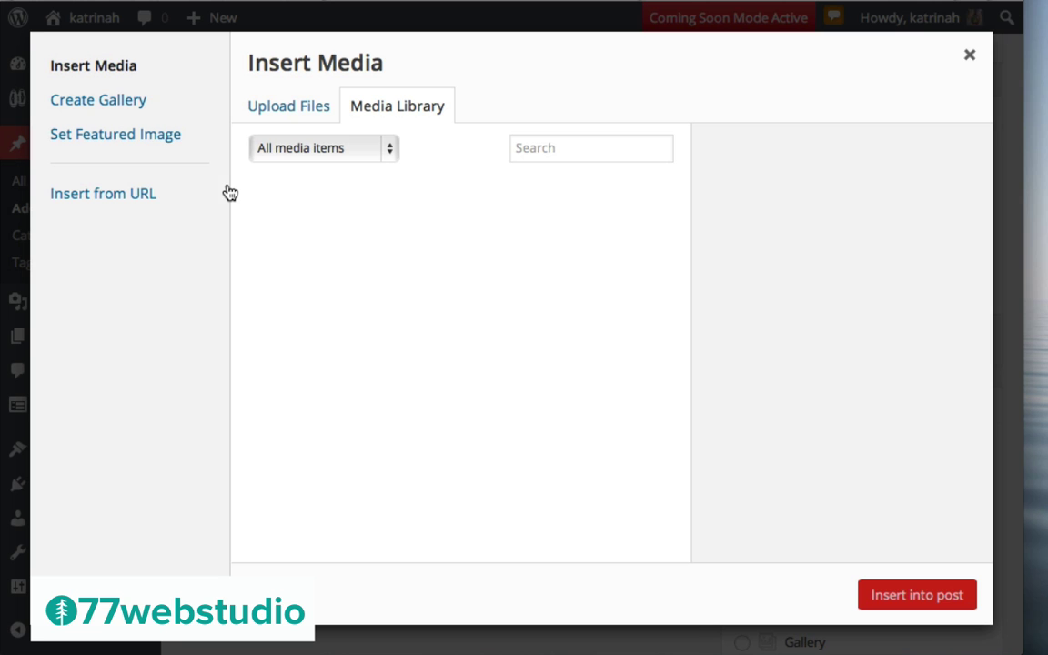
# Upload jackson-pollack.jpg, lacma-02, lacma-outdoor.jpg and picasso.png from the images folder
pyautogui.click(94, 107)
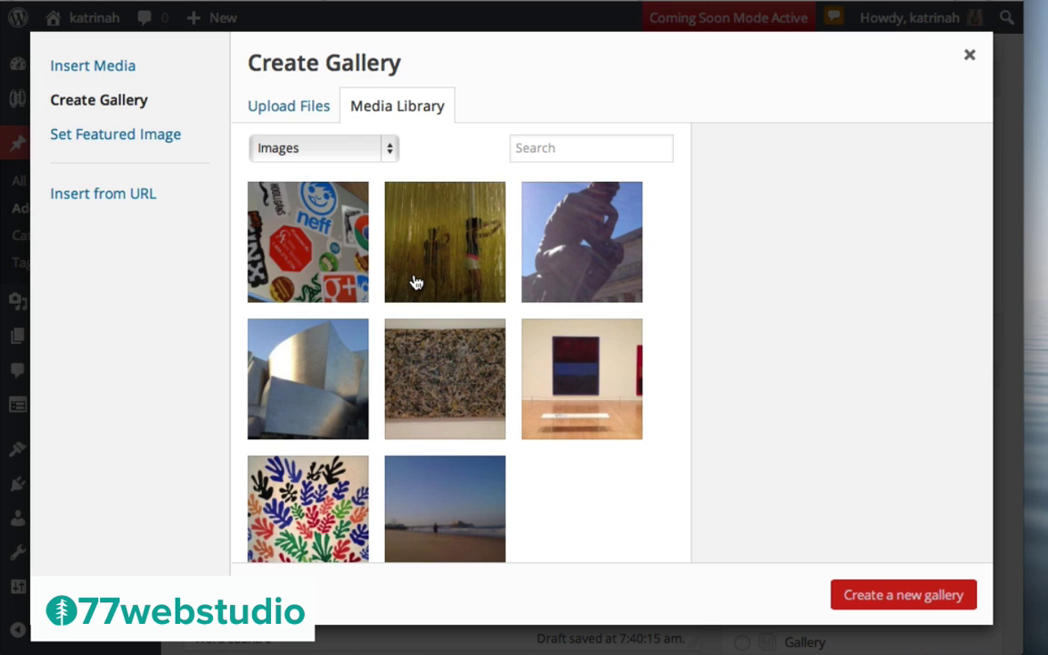
pyautogui.click(286, 110)
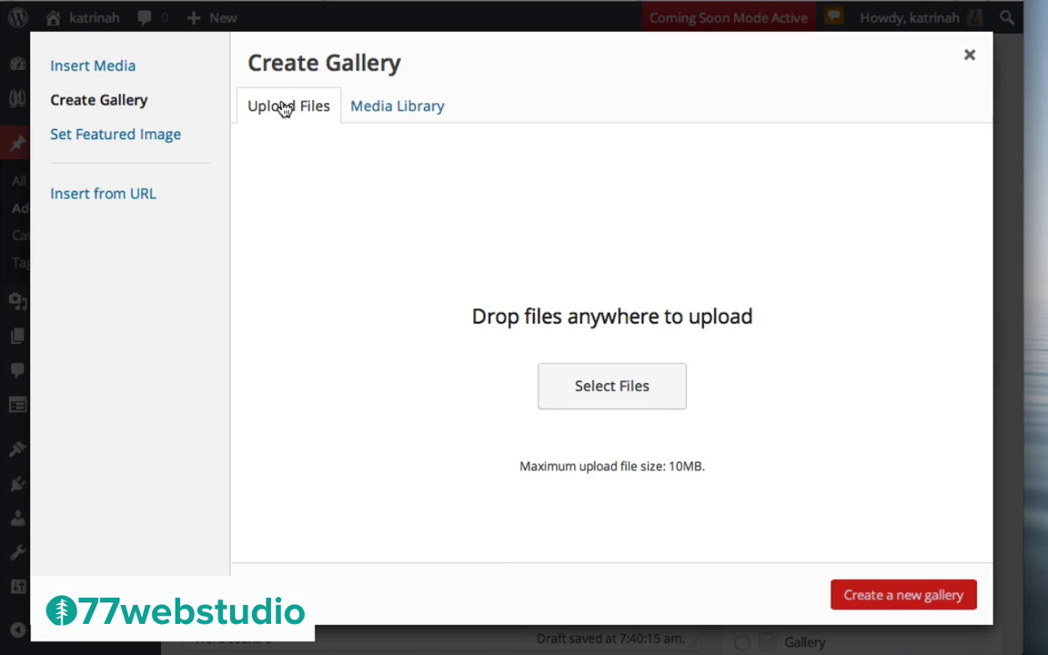
pyautogui.click(604, 397)
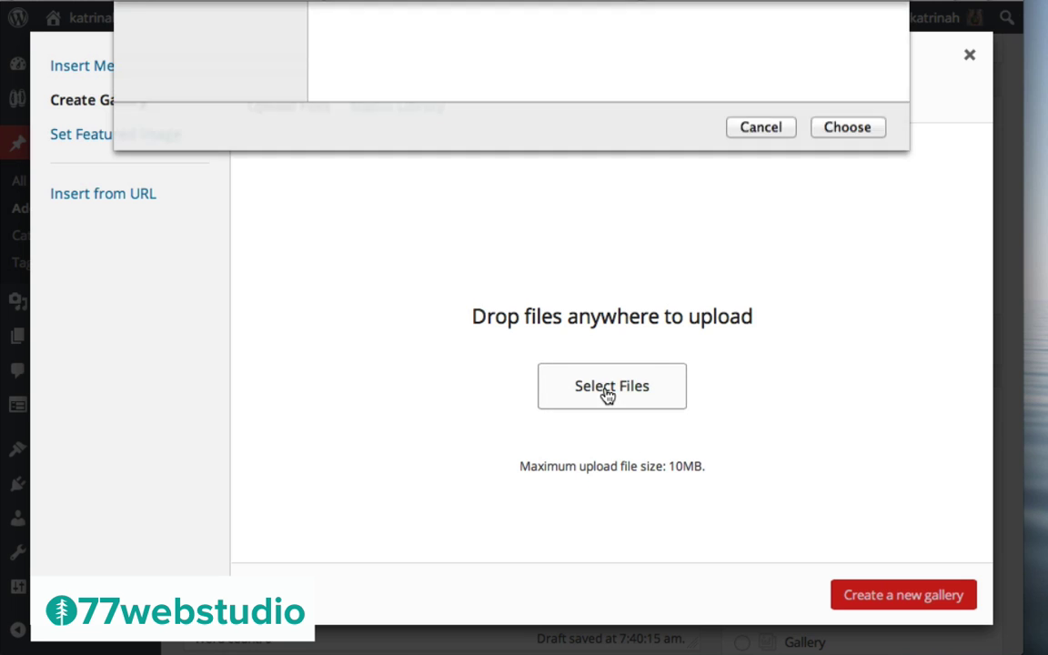
pyautogui.doubleClick(376, 128)
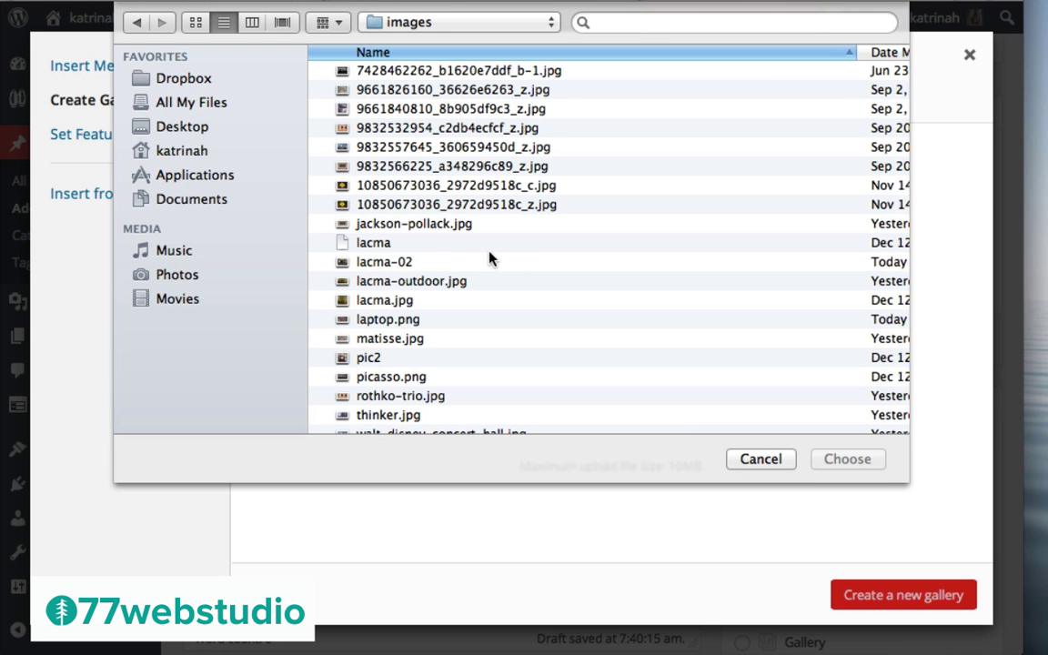
pyautogui.click(377, 228)
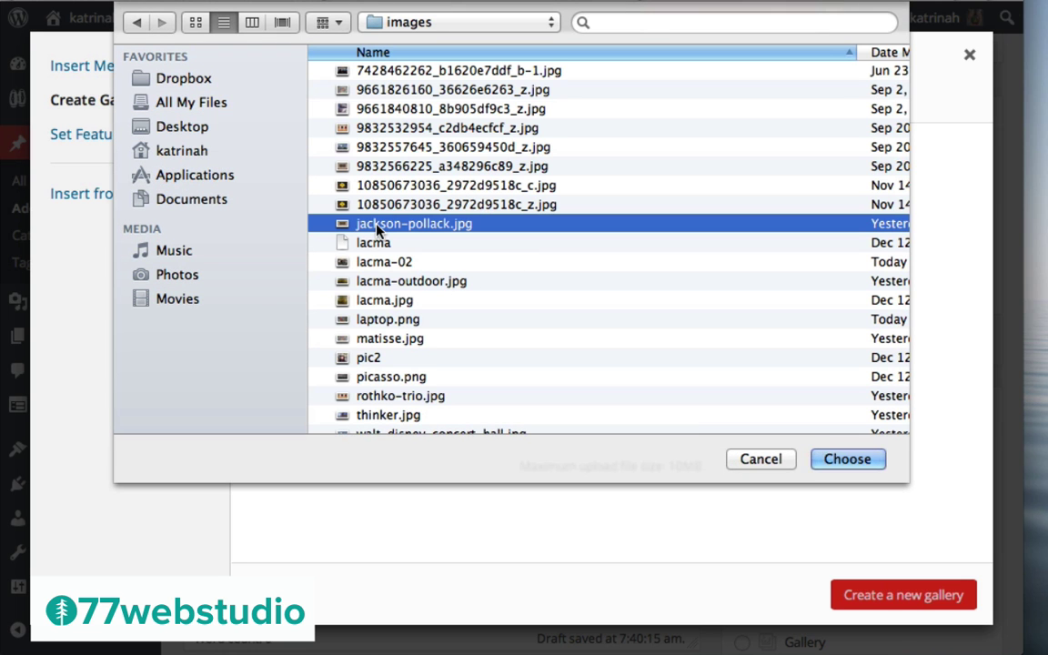
pyautogui.keyDown('super'); pyautogui.click(382, 263); pyautogui.keyUp('super')
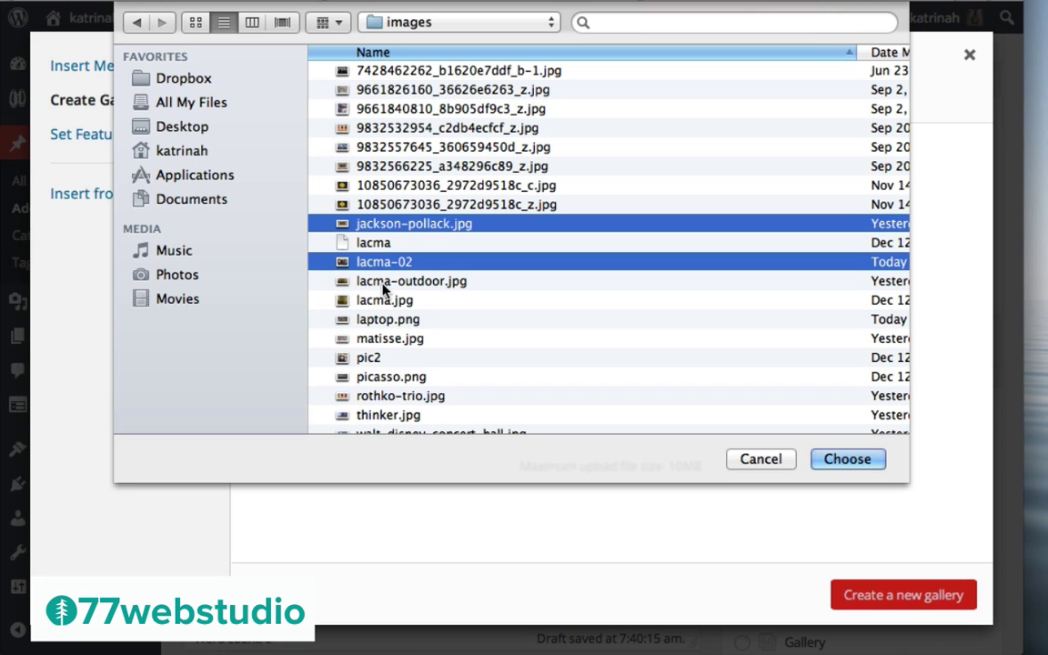
pyautogui.keyDown('super'); pyautogui.click(364, 282); pyautogui.keyUp('super')
pyautogui.keyDown('super'); pyautogui.click(396, 380); pyautogui.keyUp('super')
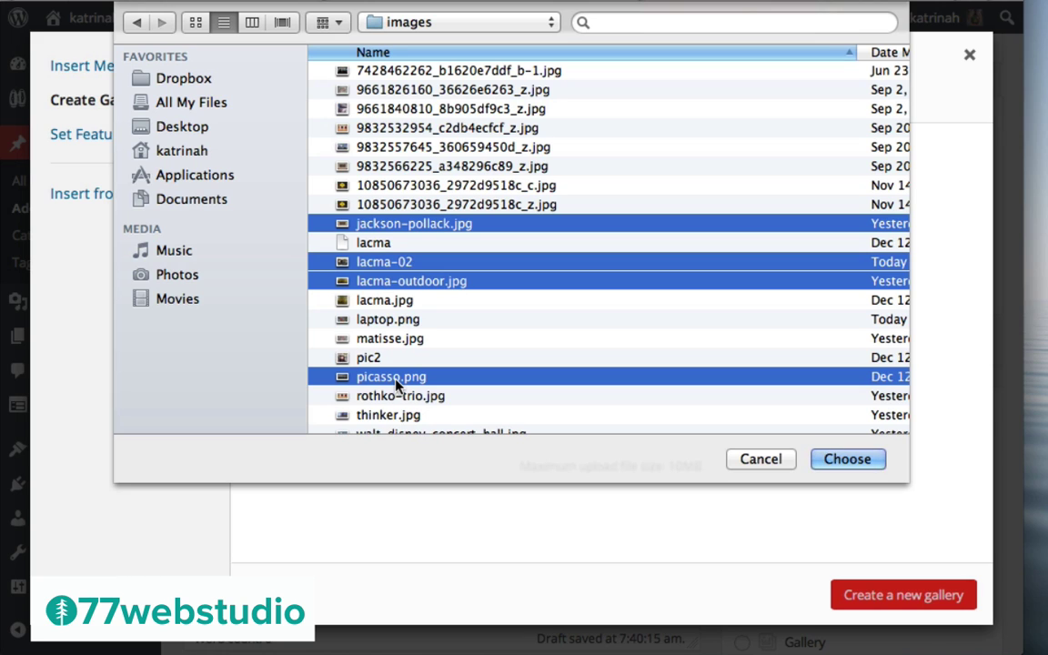
pyautogui.click(847, 458)
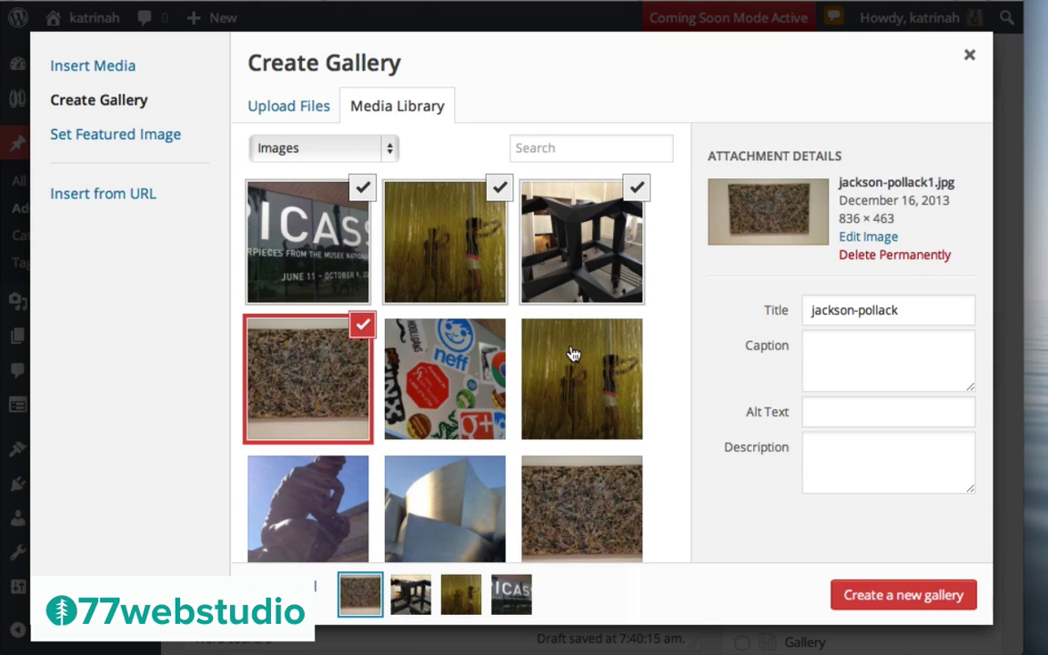
# Deselect the images and permanently delete the duplicate lacma-outdoor image
pyautogui.click(363, 187)
pyautogui.click(362, 325)
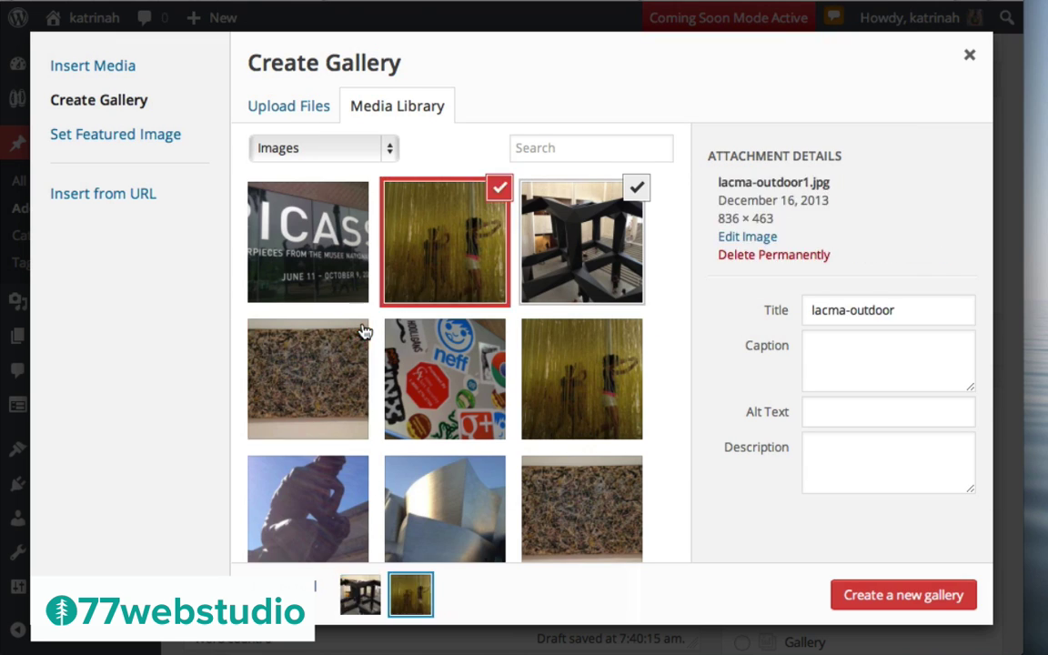
pyautogui.click(502, 188)
pyautogui.click(636, 188)
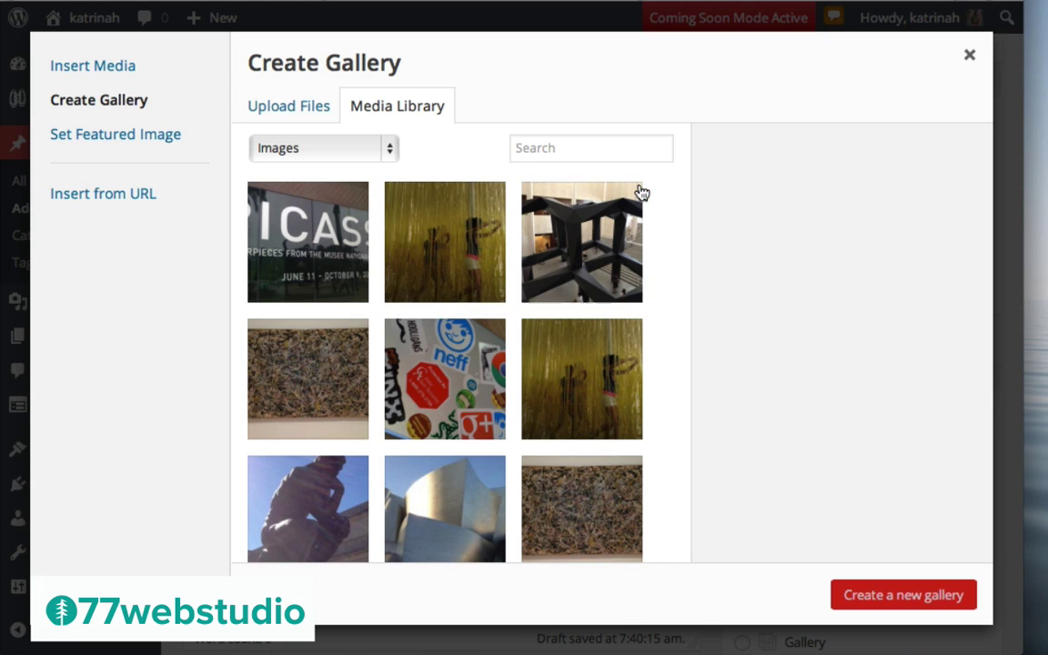
pyautogui.click(466, 238)
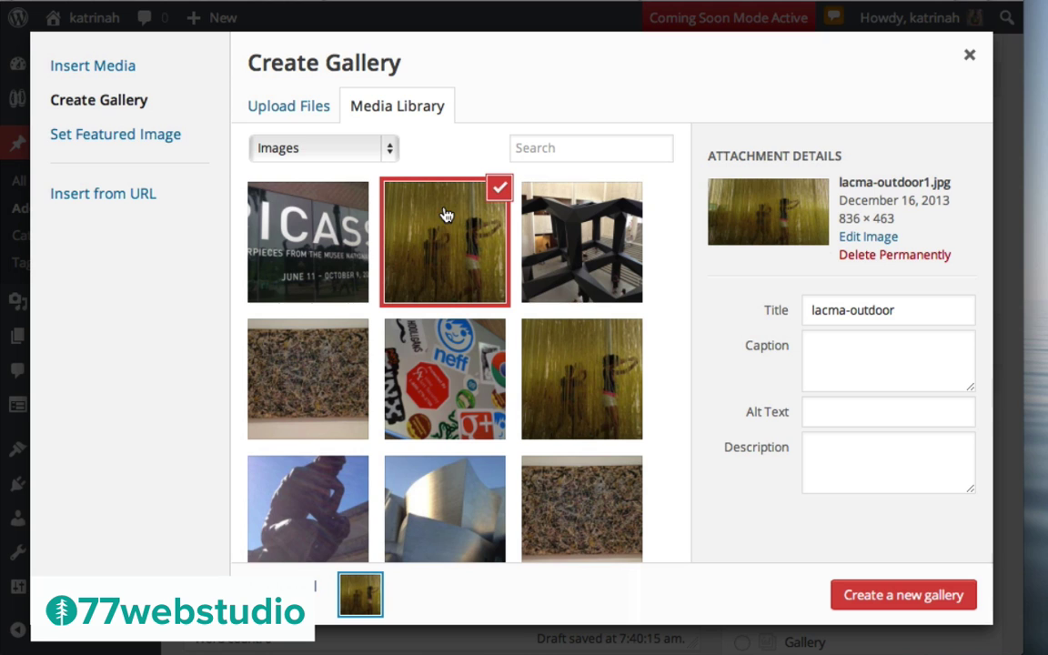
pyautogui.click(903, 256)
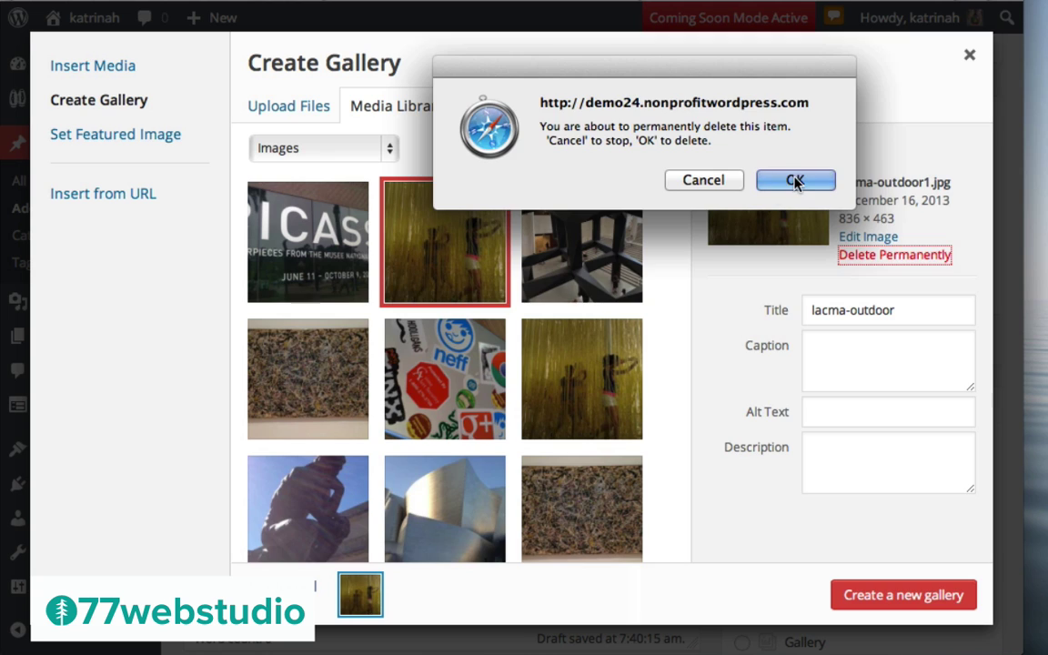
pyautogui.click(795, 179)
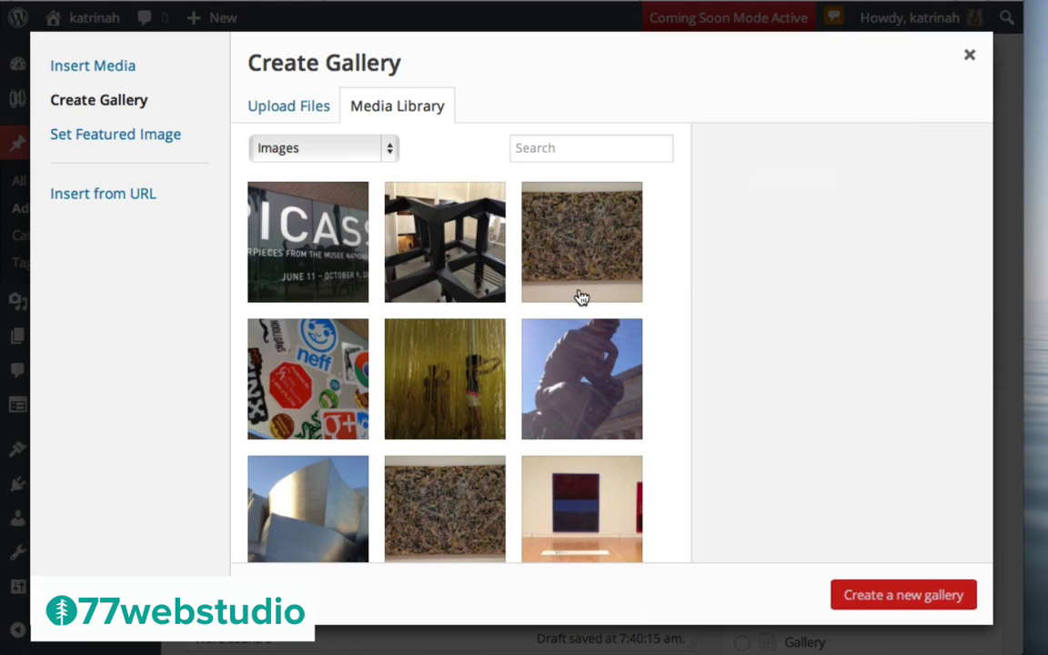
# Select eight artwork images, including Picasso, Thinker and Disney Hall, and create a gallery
pyautogui.click(301, 232)
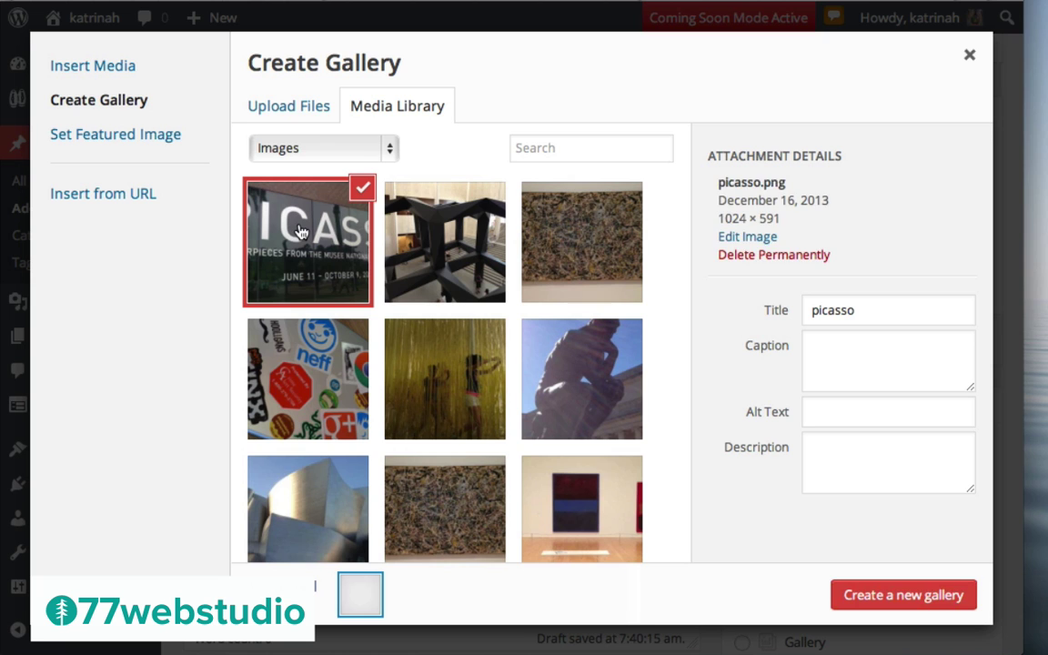
pyautogui.click(436, 241)
pyautogui.click(302, 398)
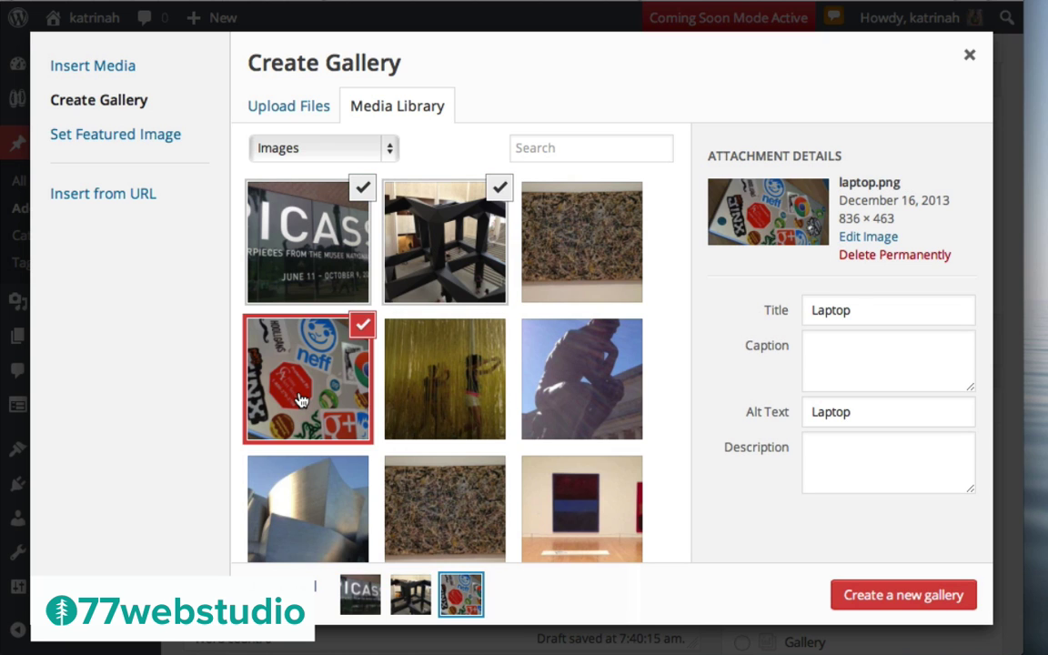
pyautogui.click(300, 400)
pyautogui.click(579, 371)
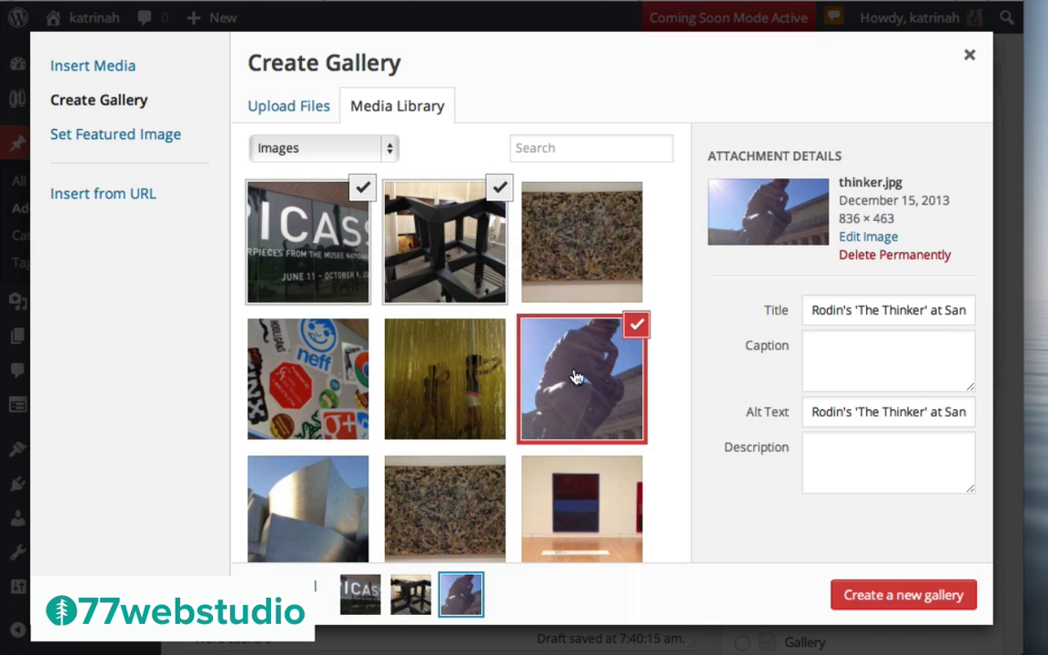
pyautogui.click(443, 374)
pyautogui.click(284, 464)
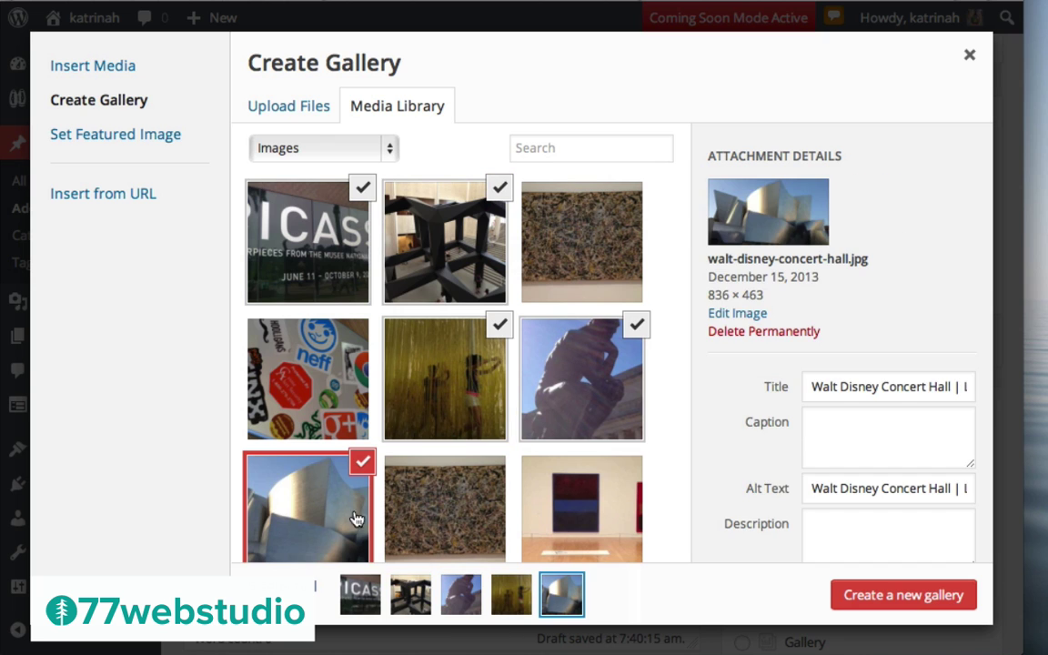
pyautogui.scroll(-2, 284, 464)
pyautogui.keyDown('shift'); pyautogui.click(307, 491); pyautogui.keyUp('shift')
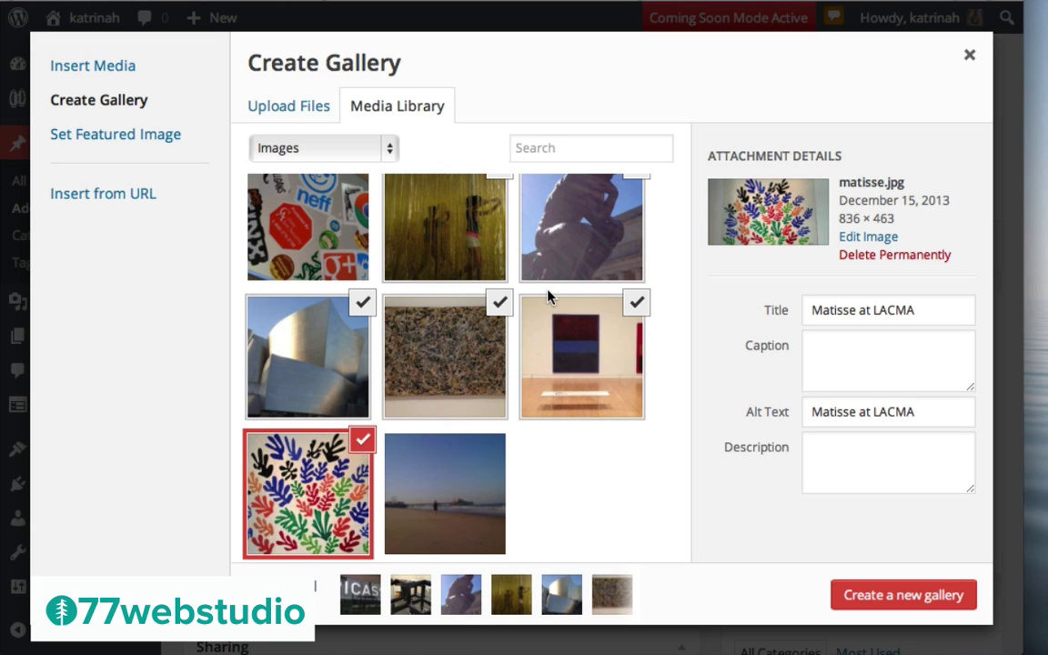
pyautogui.scroll(2, 548, 295)
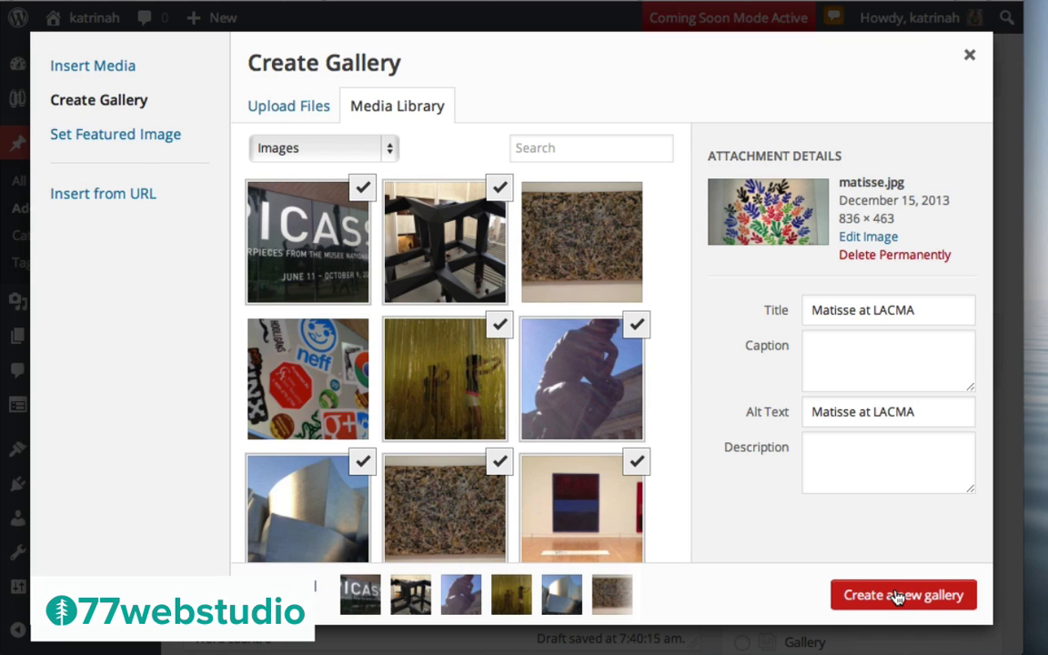
pyautogui.click(898, 597)
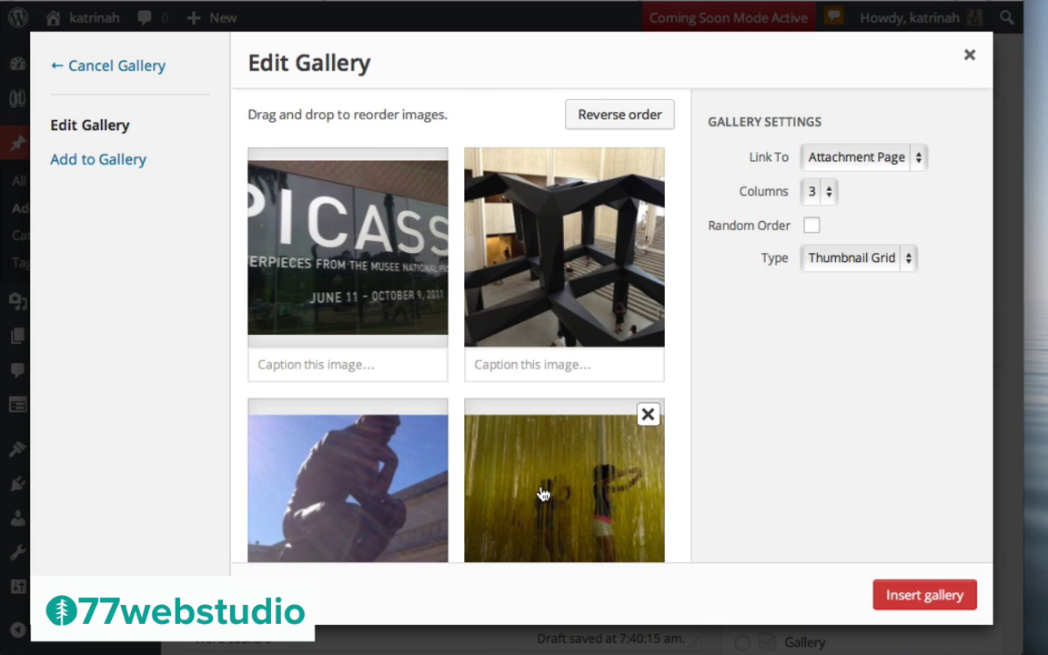
# Reorder the gallery, moving the yellow-wall image first and the Thinker statue third
pyautogui.moveTo(543, 493); pyautogui.dragTo(289, 183)
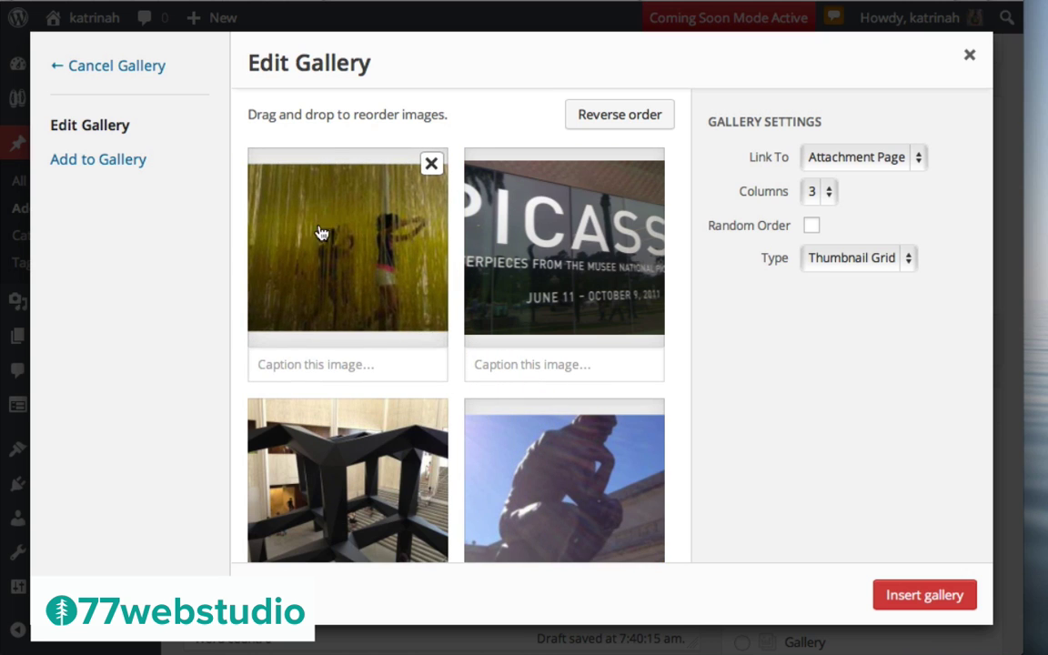
pyautogui.moveTo(541, 461); pyautogui.dragTo(338, 461)
pyautogui.scroll(-10, 561, 465)
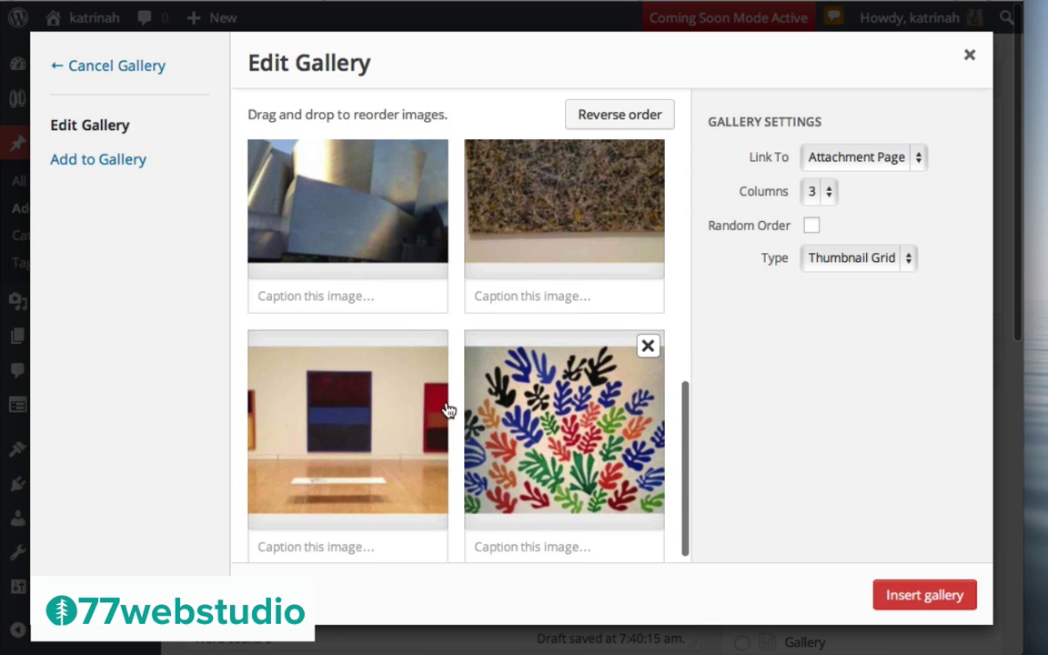
pyautogui.moveTo(381, 417); pyautogui.dragTo(607, 173)
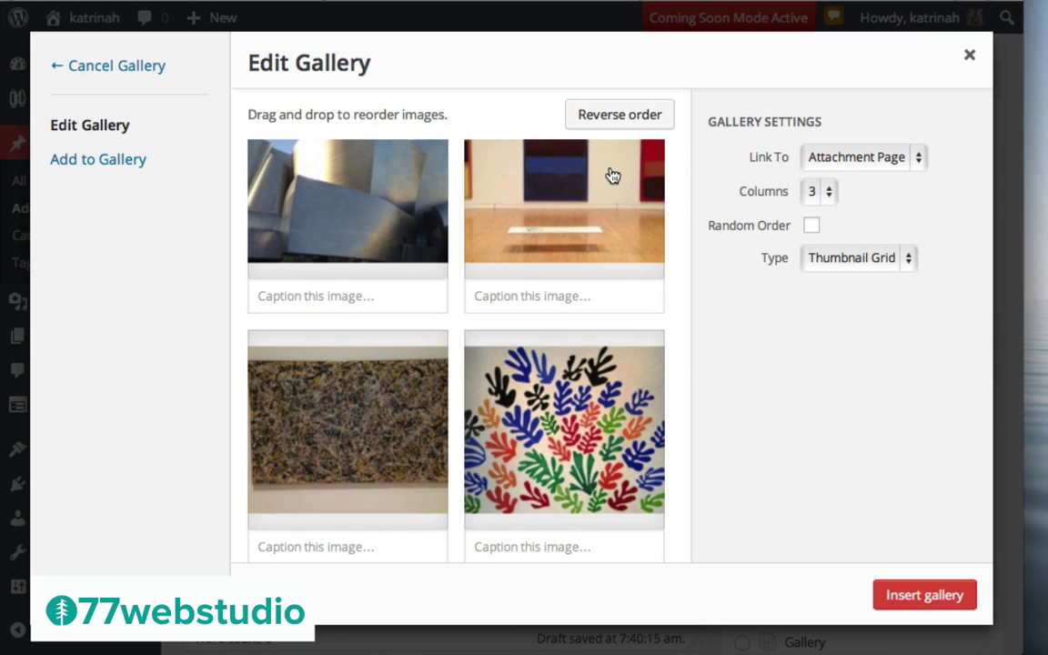
pyautogui.scroll(10, 590, 215)
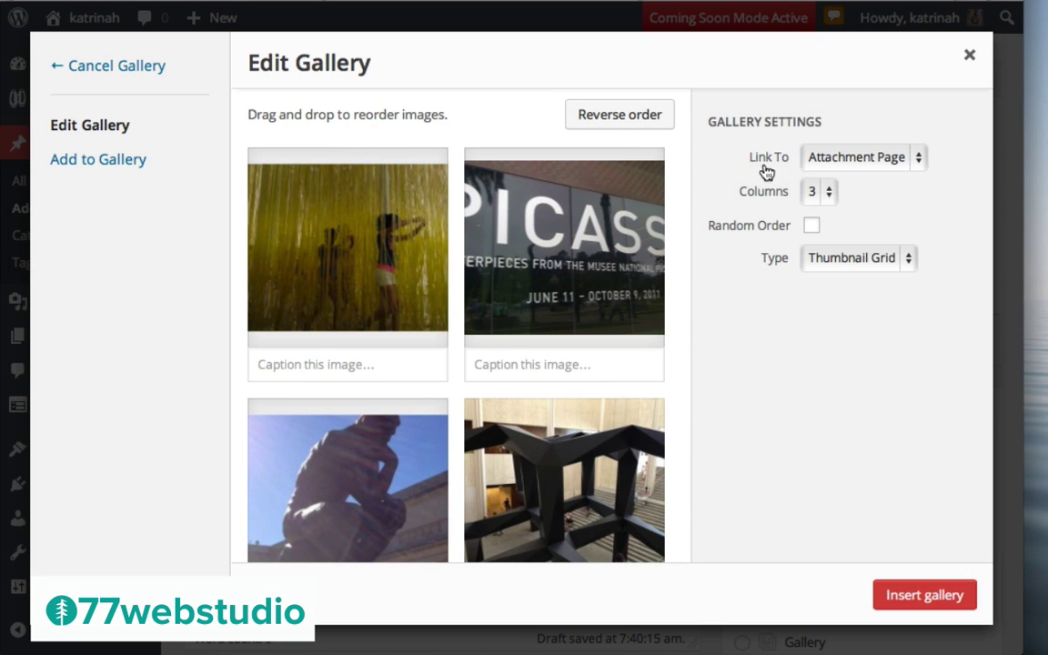
# Set Link To None and type Tiled Mosaic, then insert the gallery into the post
pyautogui.click(868, 159)
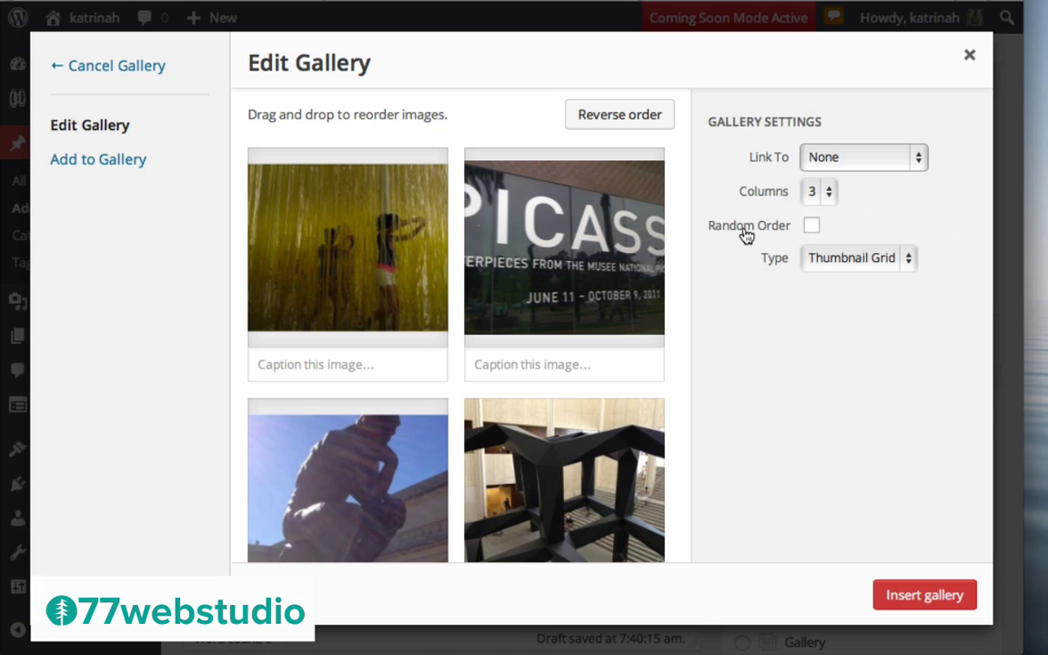
pyautogui.click(823, 264)
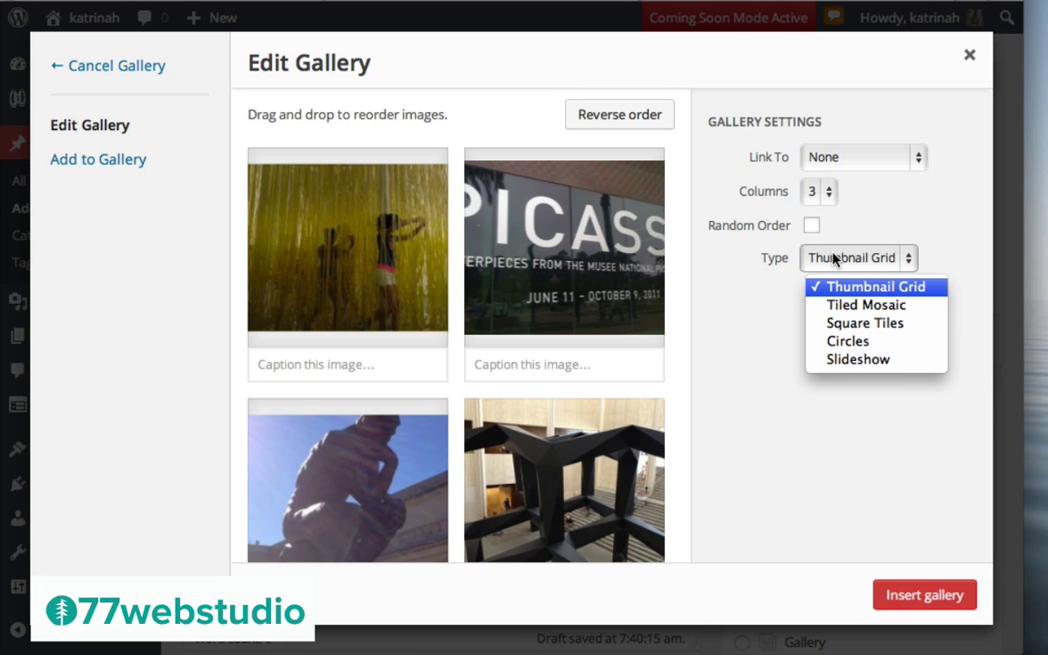
pyautogui.click(862, 310)
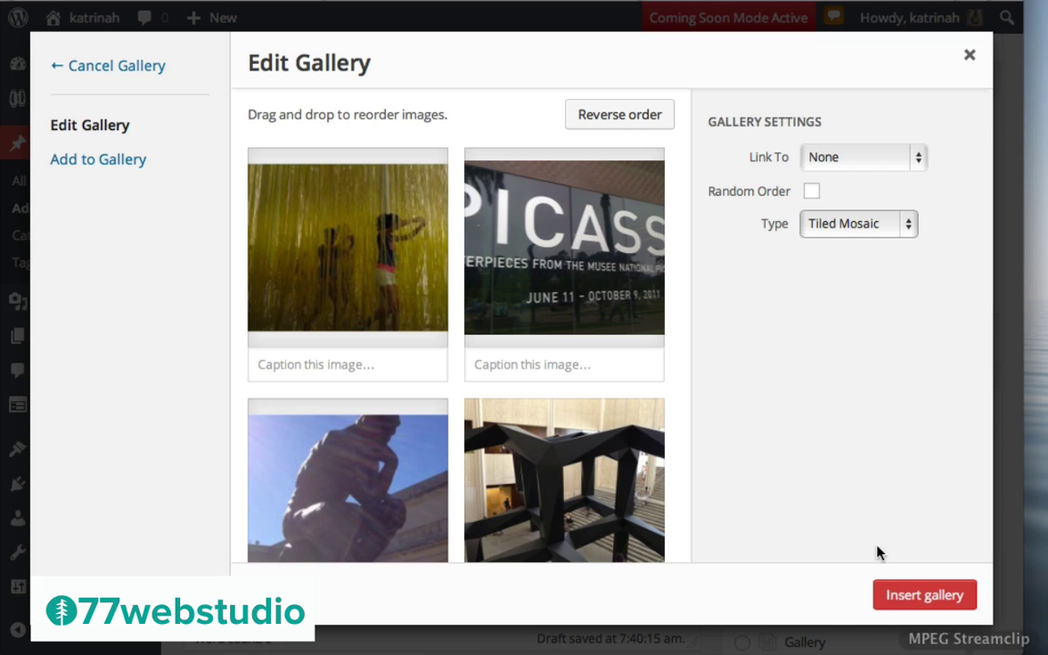
pyautogui.click(924, 596)
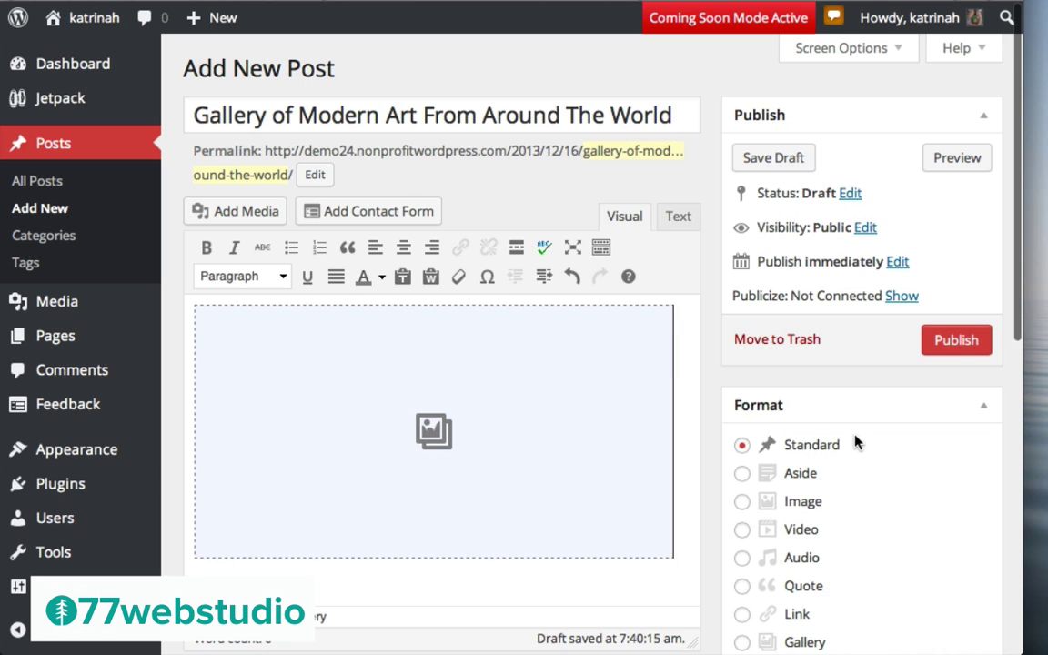
# Set the gallery post to Gallery format and add the Photos tag
pyautogui.scroll(-5, 856, 441)
pyautogui.click(743, 421)
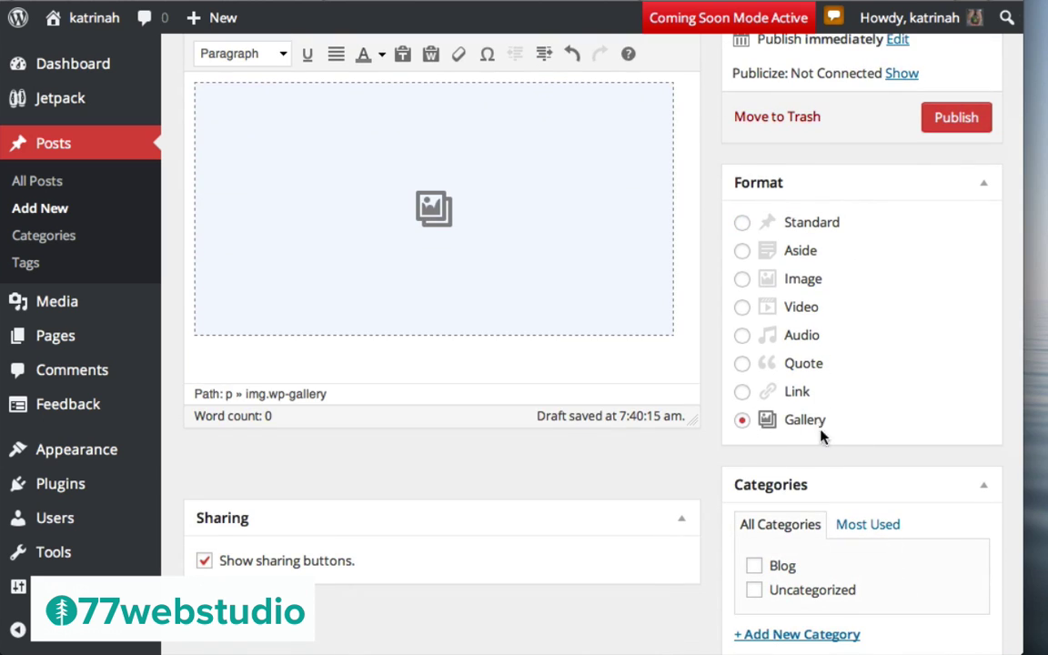
pyautogui.scroll(-8, 863, 430)
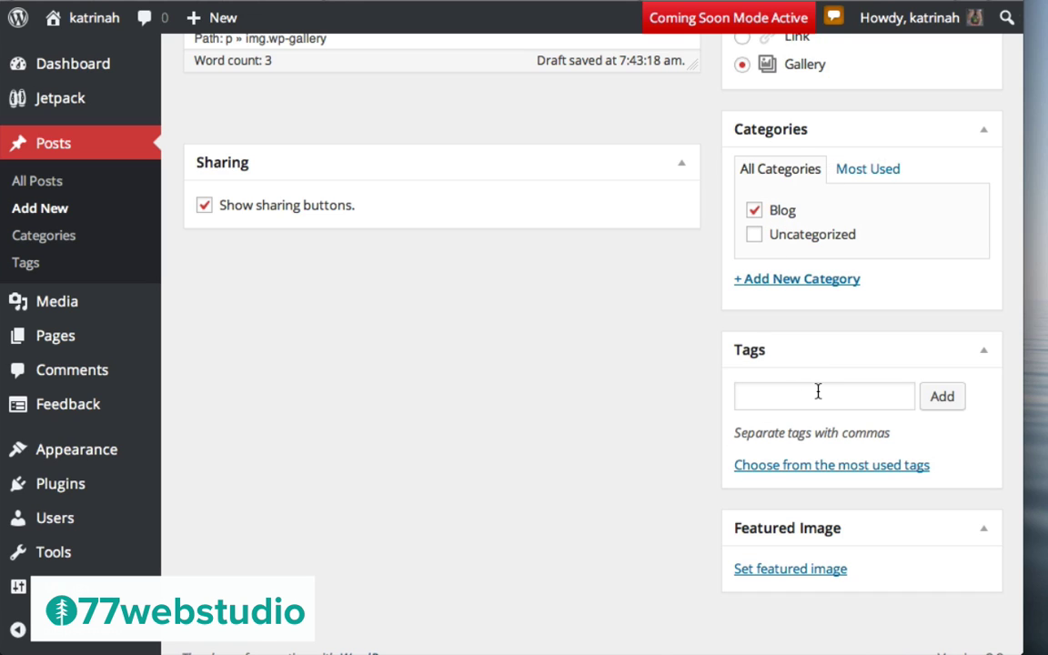
pyautogui.click(778, 399)
pyautogui.write('Photos')
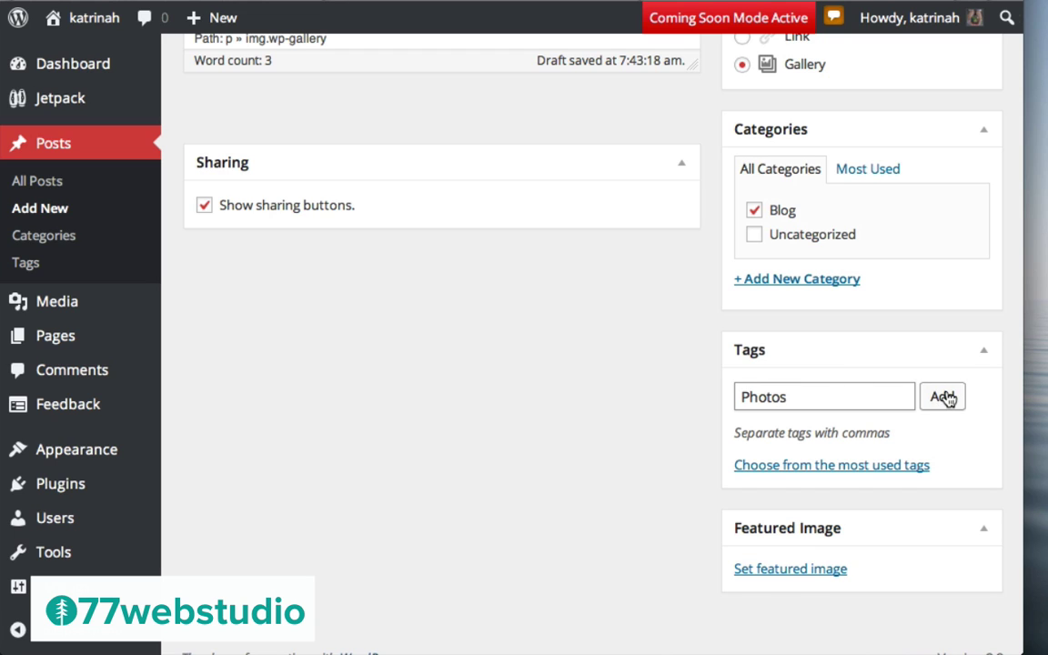
pyautogui.click(945, 398)
pyautogui.scroll(-3, 682, 399)
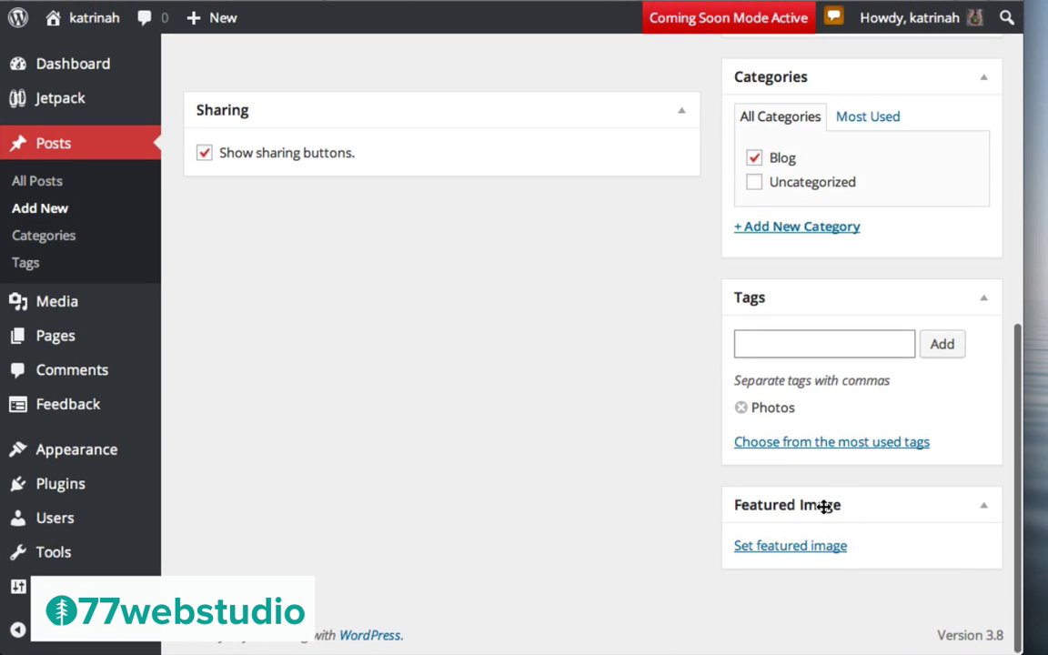
pyautogui.click(789, 546)
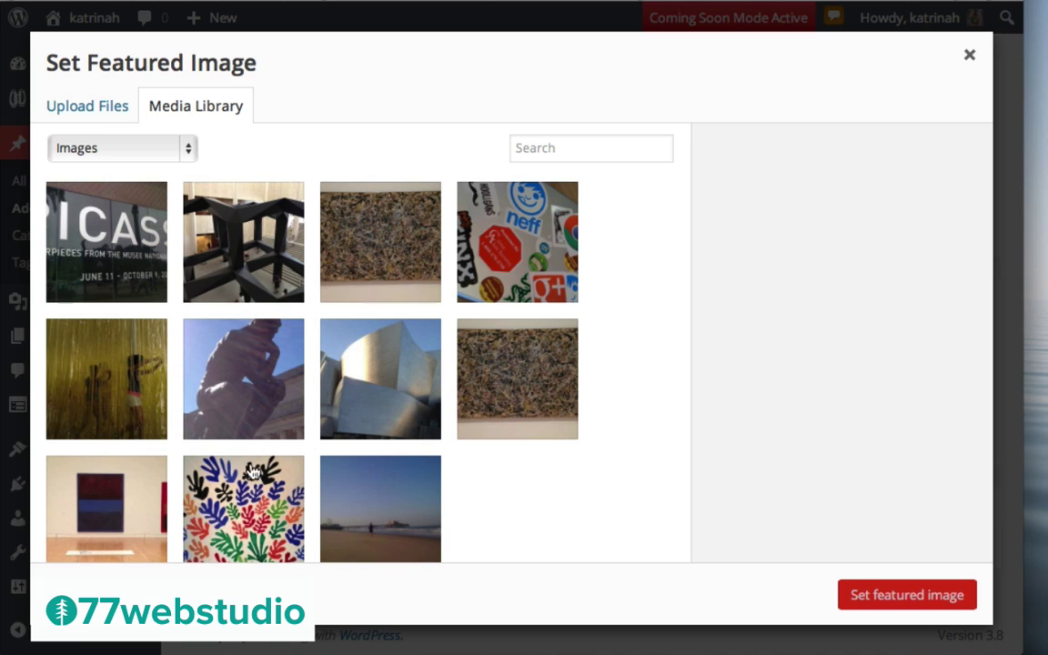
# Choose rothko-trio.jpg in the Media Library as the gallery post's featured image
pyautogui.scroll(-2, 353, 343)
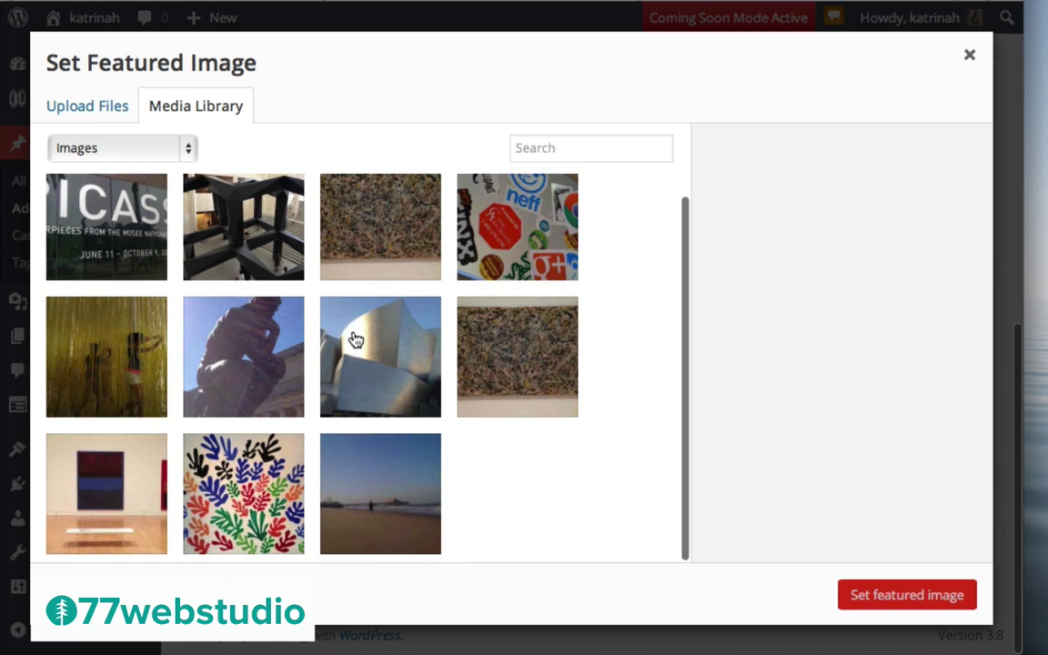
pyautogui.click(136, 478)
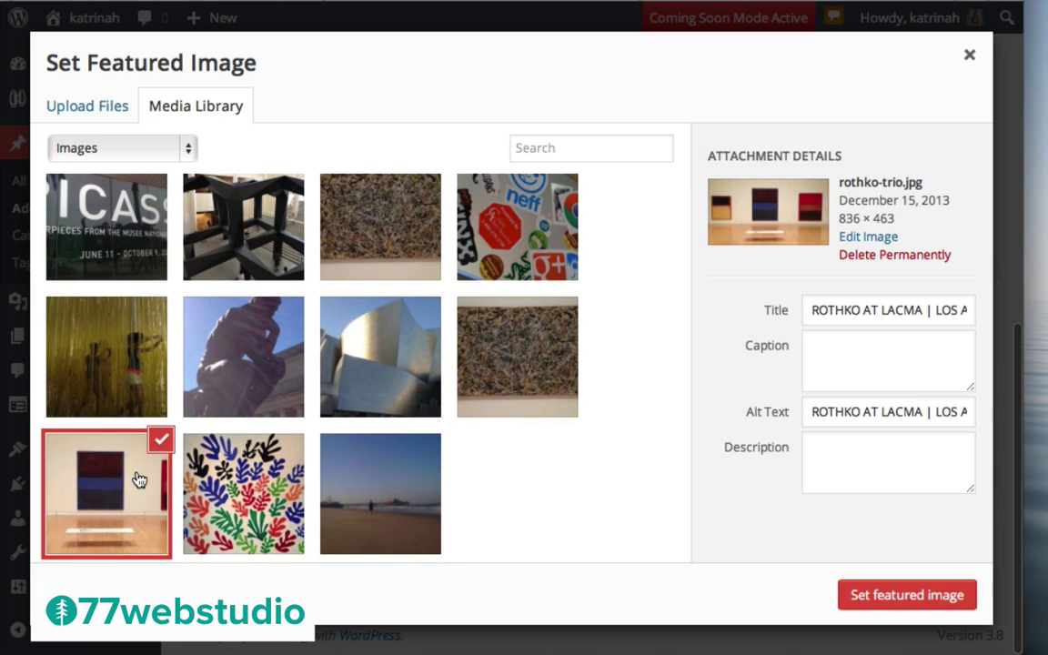
pyautogui.click(910, 597)
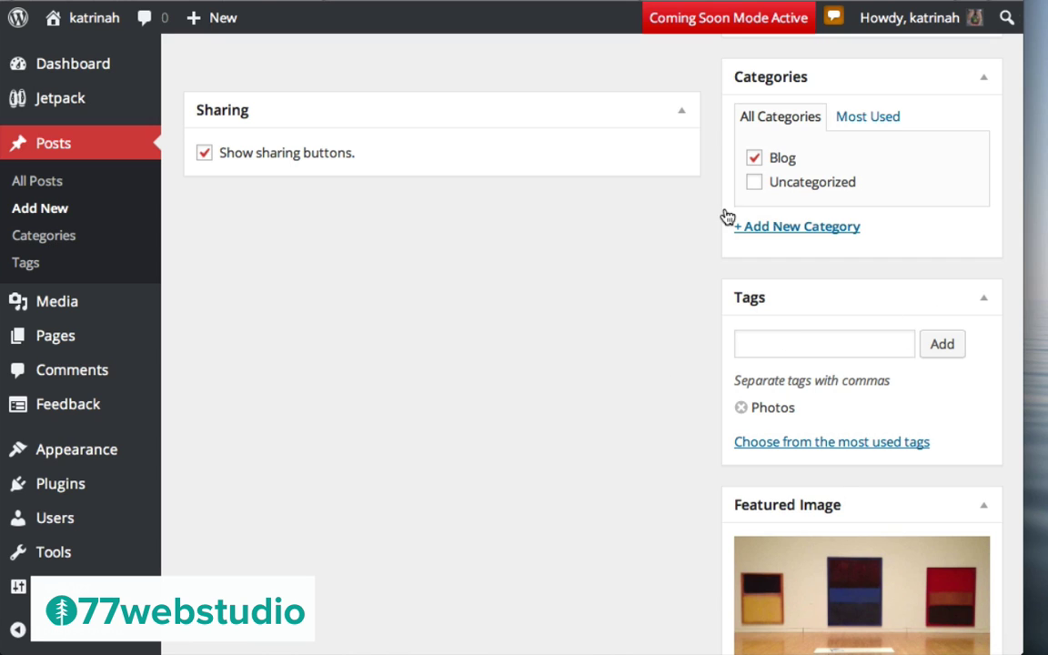
pyautogui.scroll(10, 609, 215)
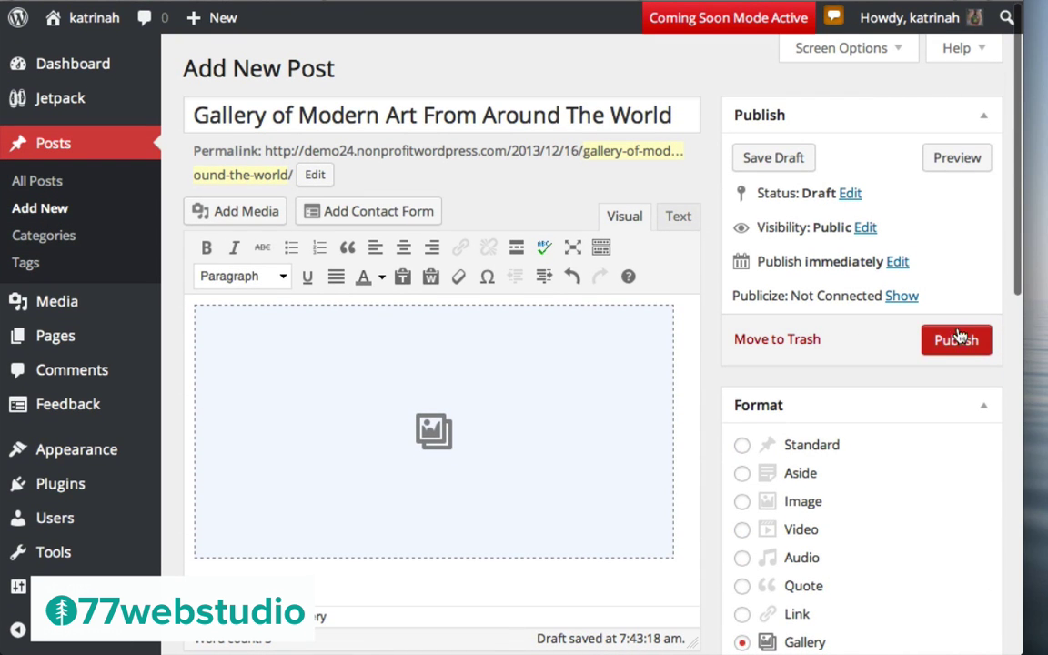
# Publish the gallery post and view it on the live site
pyautogui.click(955, 351)
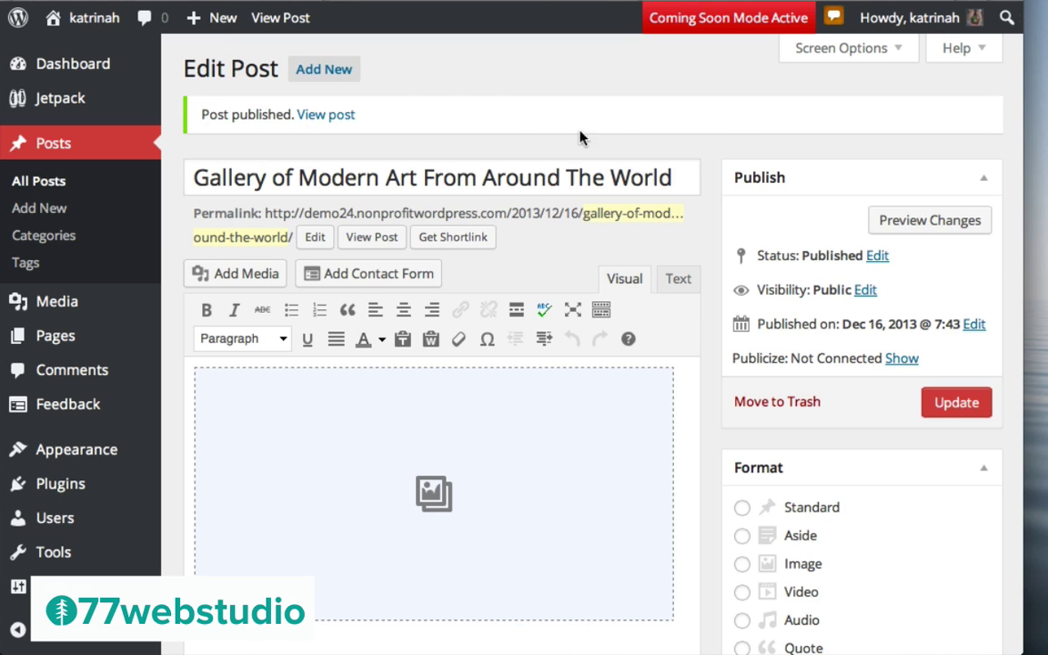
pyautogui.click(319, 121)
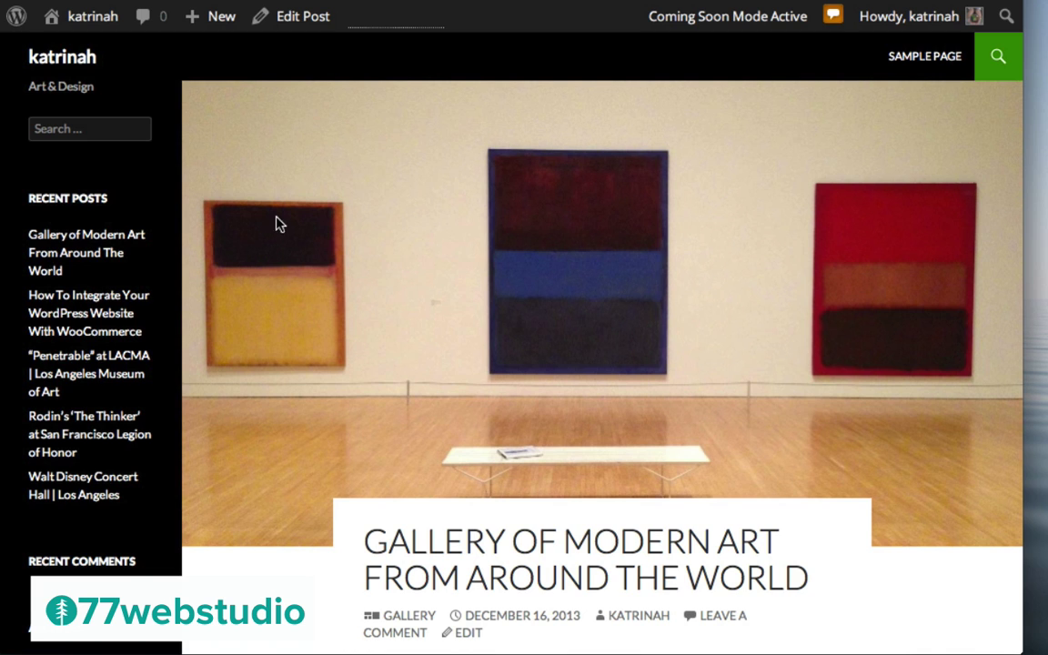
pyautogui.scroll(-3, 828, 314)
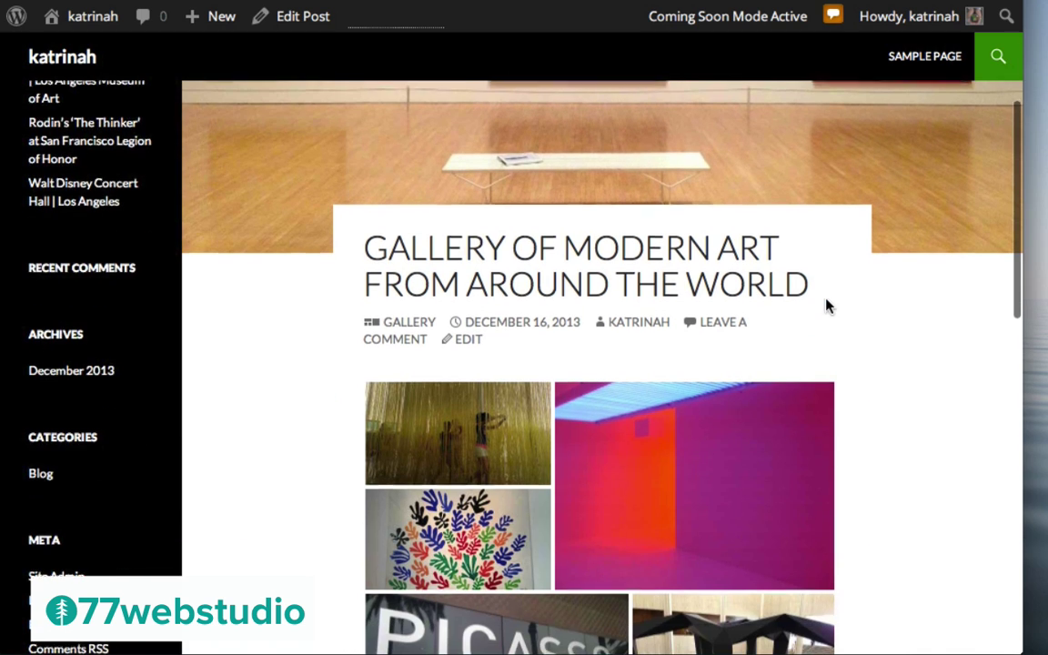
pyautogui.scroll(-4, 925, 384)
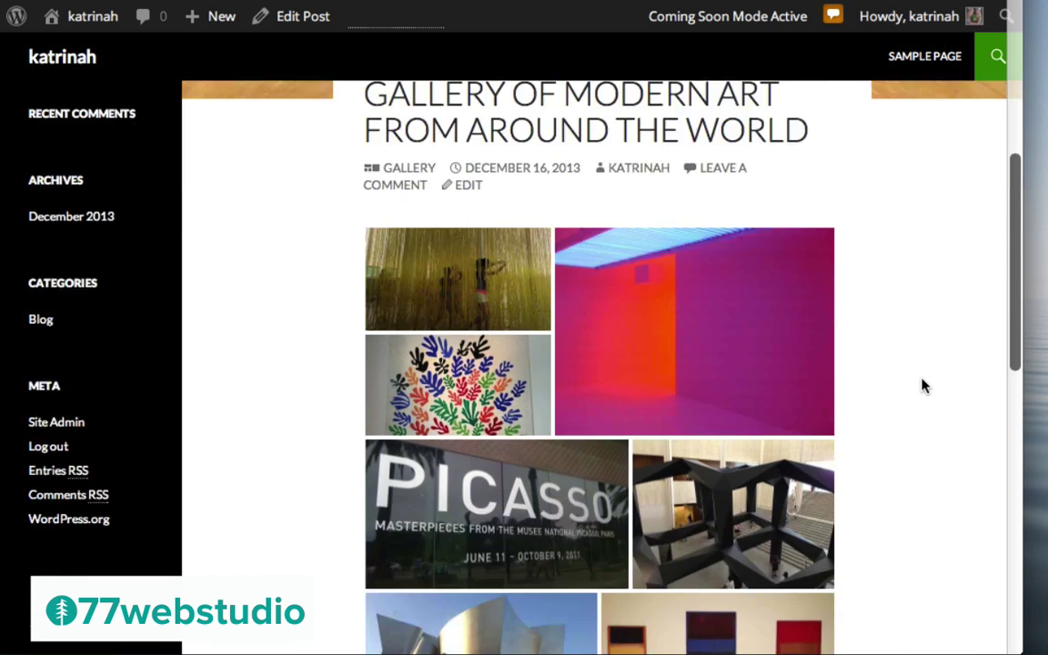
pyautogui.scroll(2, 879, 355)
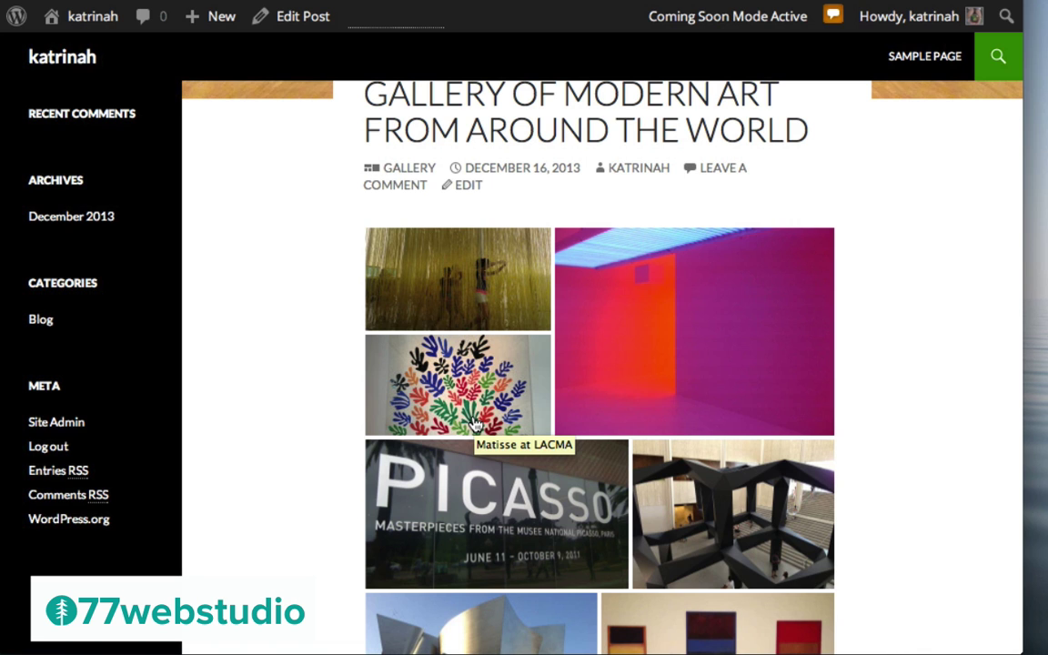
pyautogui.click(450, 277)
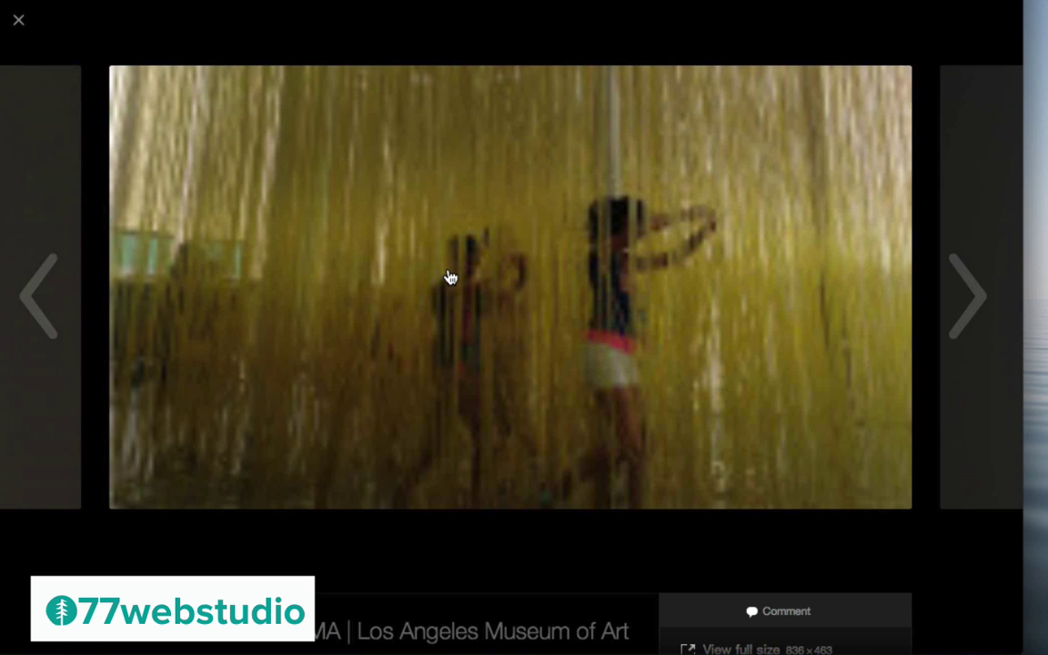
pyautogui.click(972, 300)
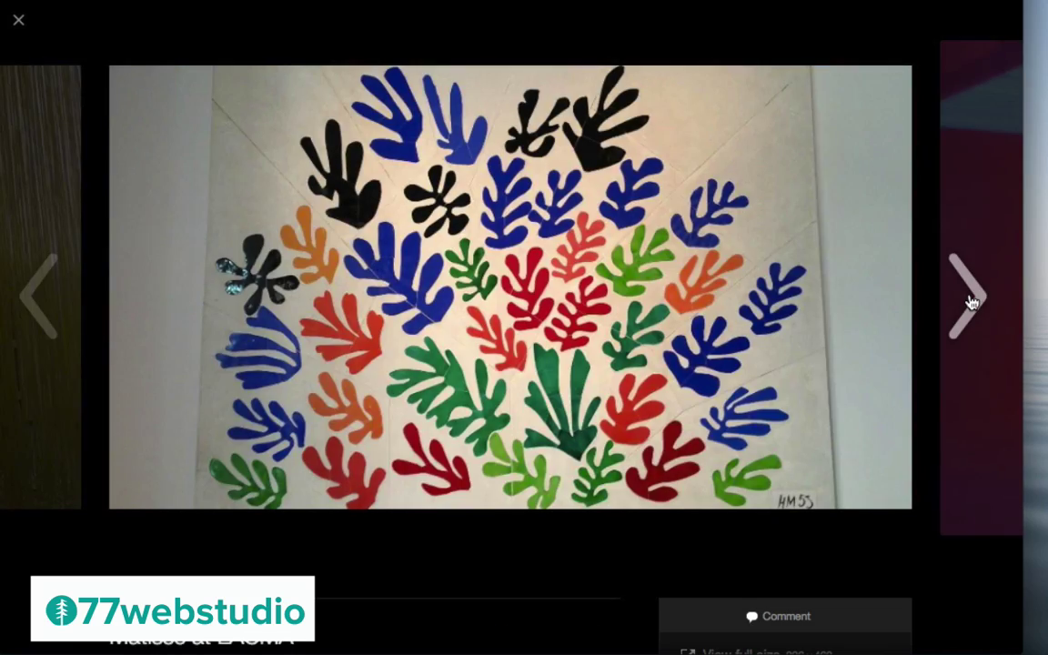
pyautogui.click(972, 300)
pyautogui.click(971, 301)
pyautogui.click(972, 300)
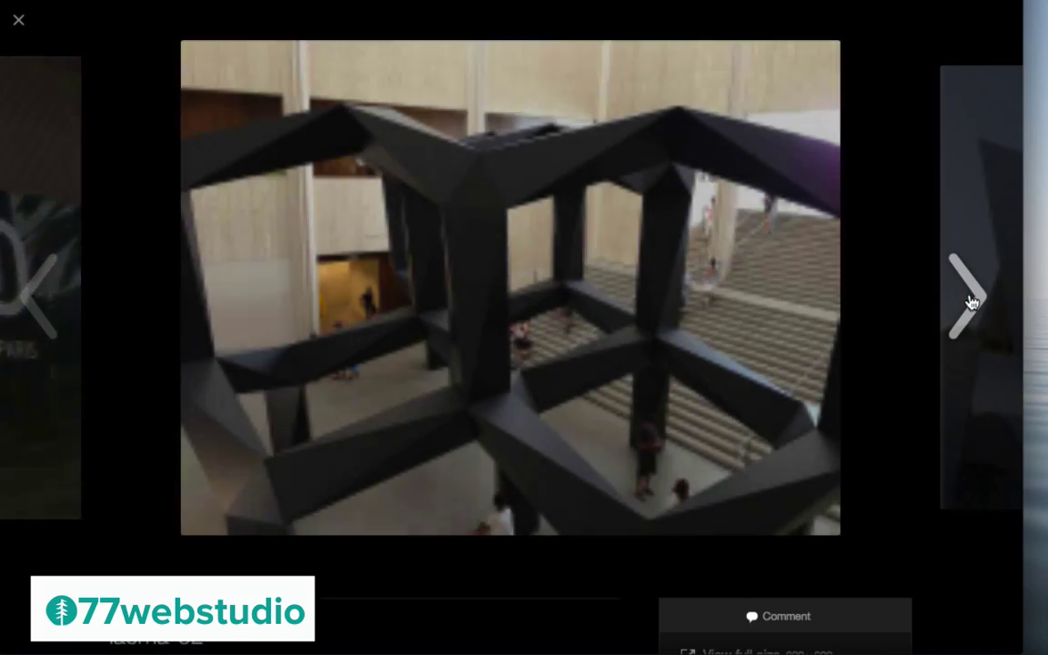
pyautogui.click(972, 301)
pyautogui.click(971, 300)
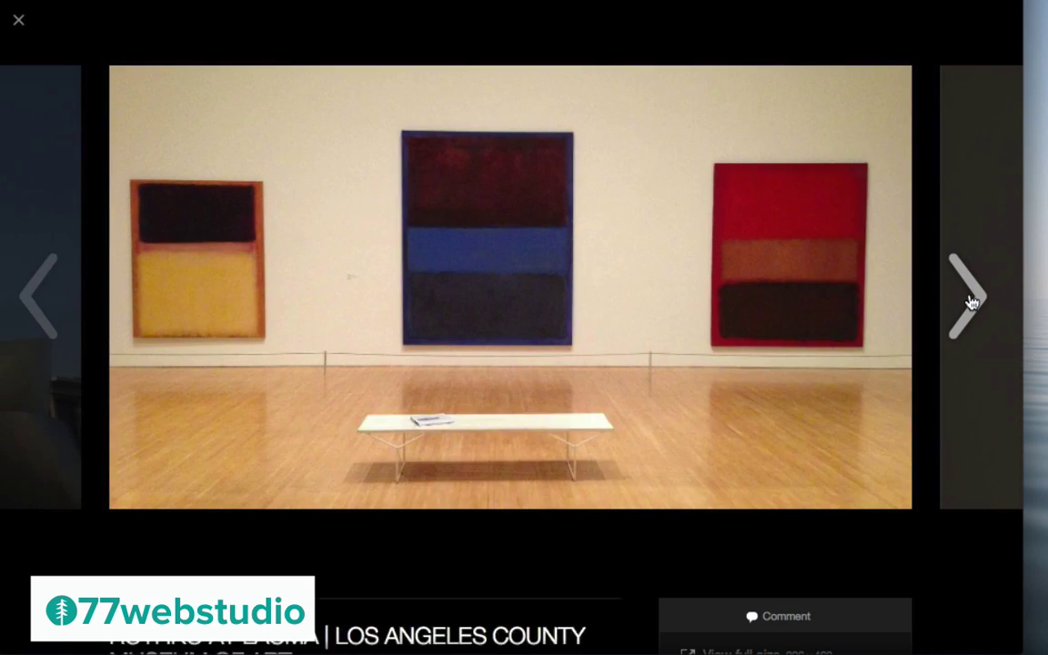
pyautogui.press('Escape')
pyautogui.scroll(-10, 792, 341)
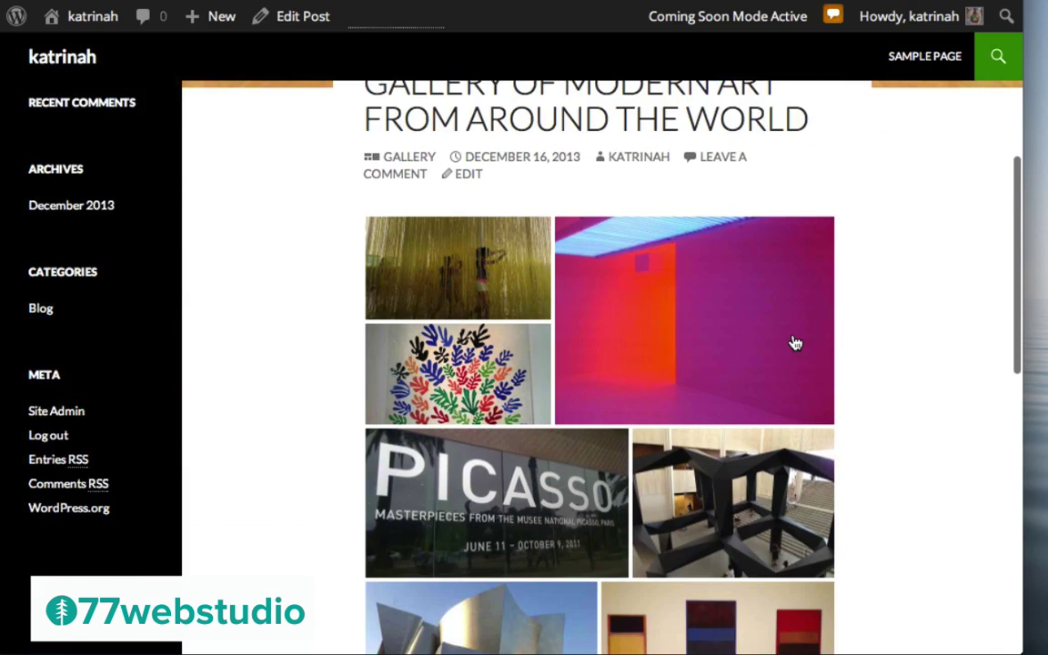
pyautogui.scroll(-3, 795, 343)
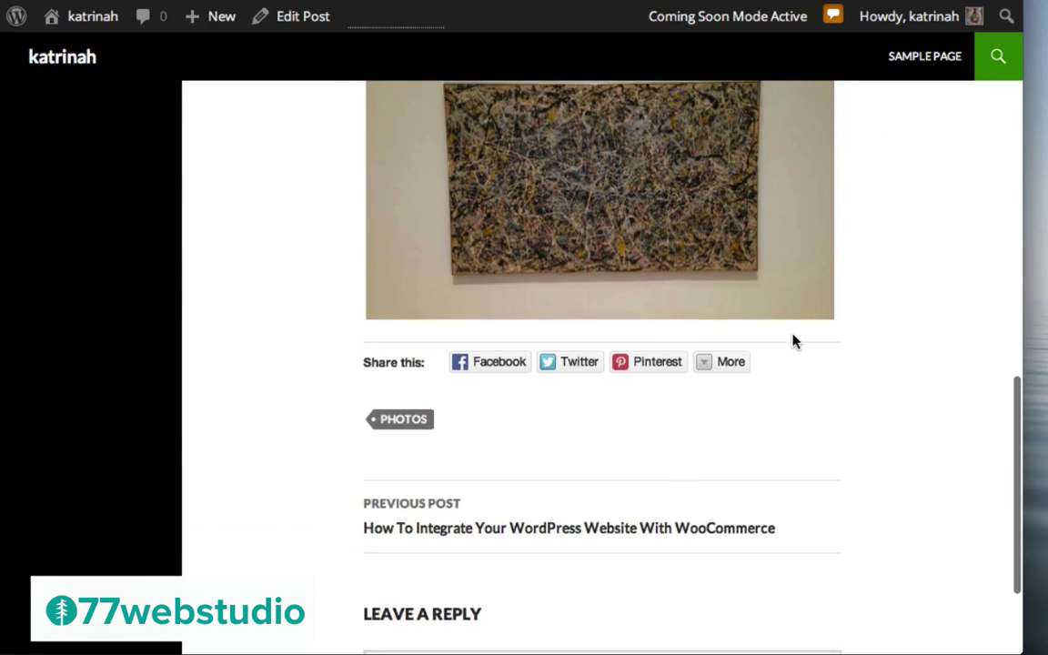
pyautogui.scroll(10, 794, 343)
pyautogui.scroll(5, 795, 343)
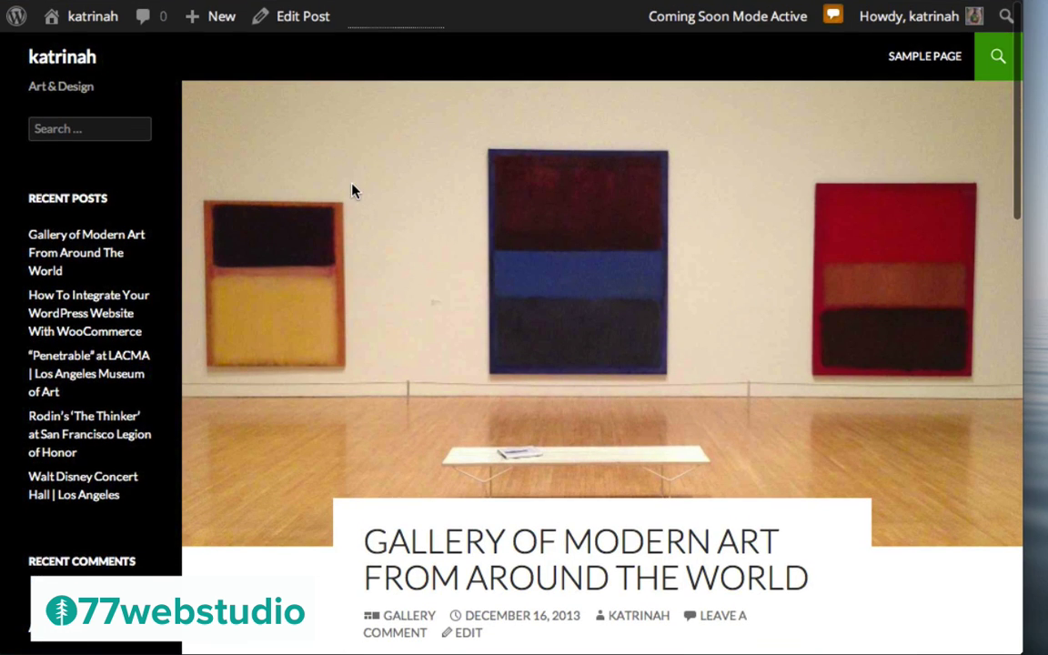
pyautogui.moveTo(209, 22)
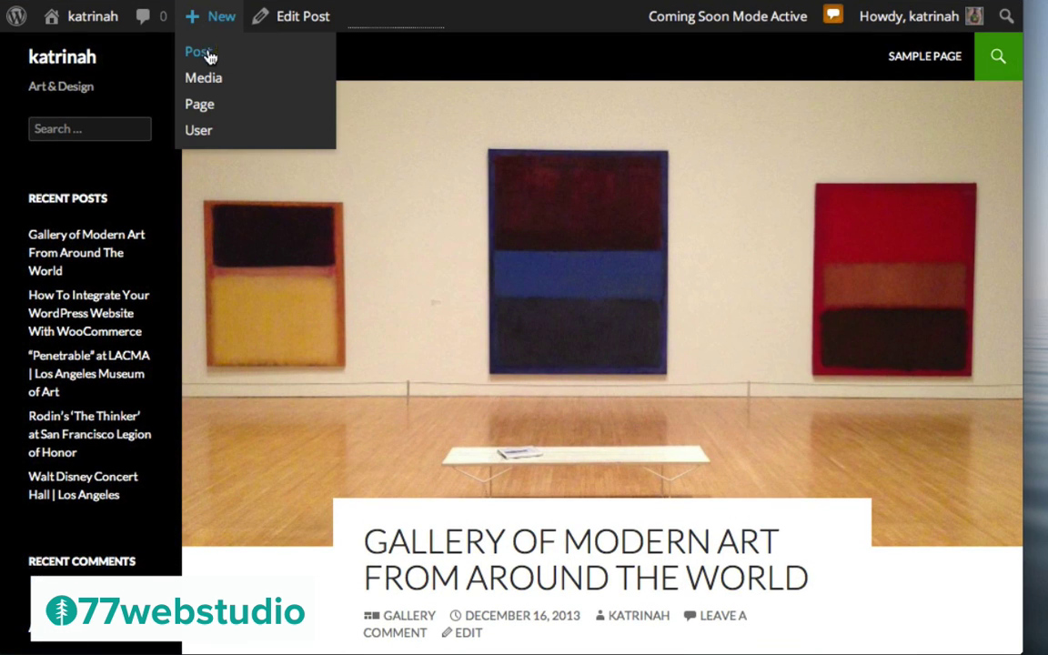
# Create a new post titled 'Binoculars Building | Venice In Los Angeles' with pasted placeholder body text
pyautogui.click(208, 57)
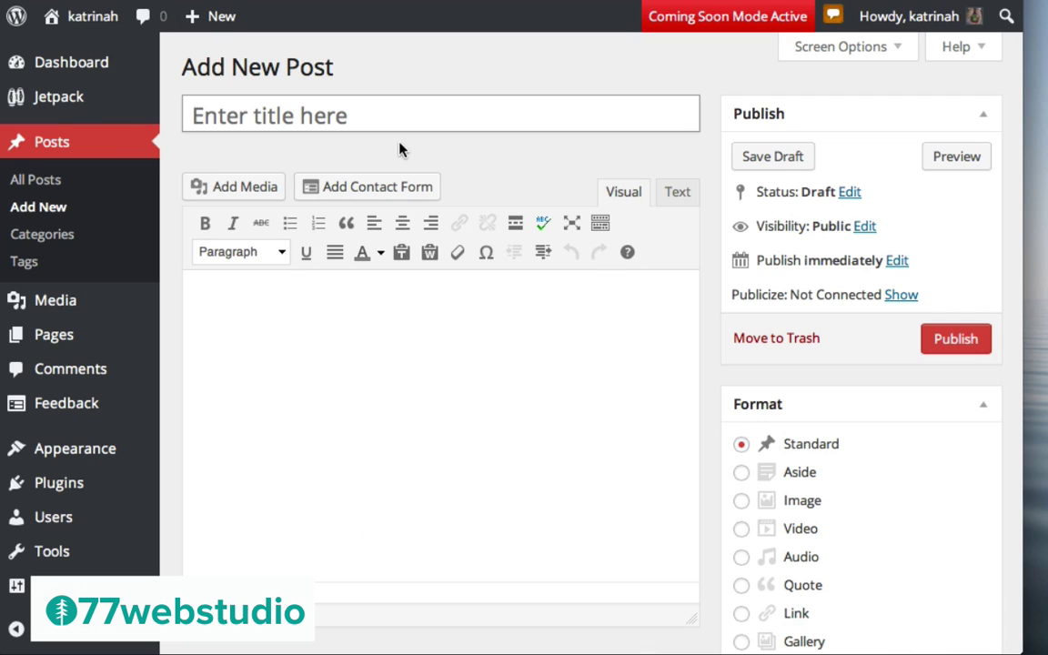
pyautogui.write('Binoculars Building | Venice In Los Angeles')
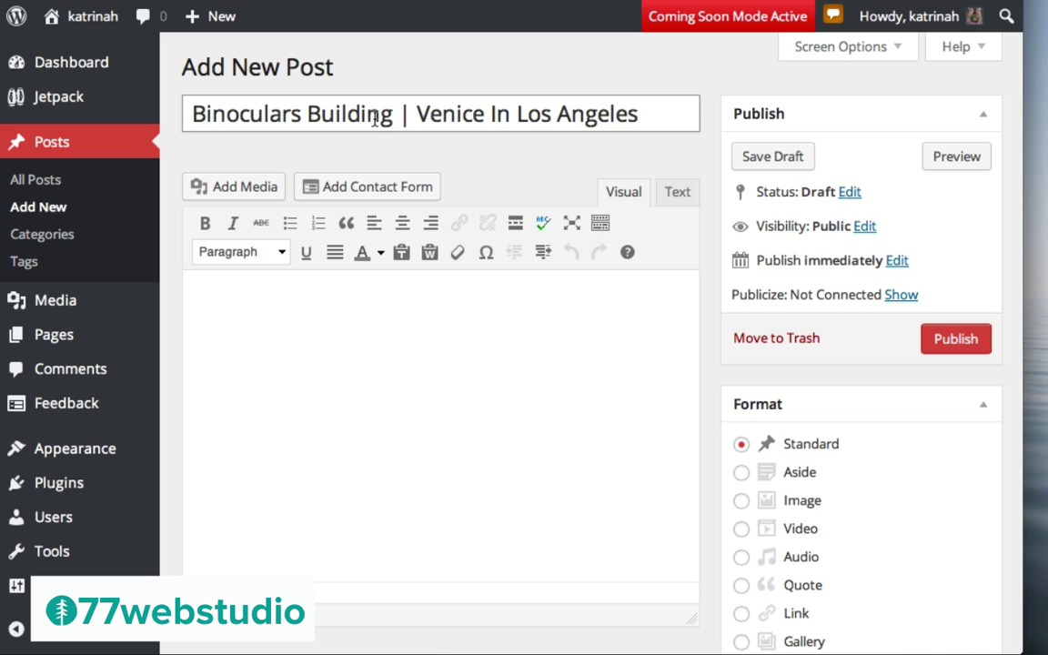
pyautogui.click(270, 301)
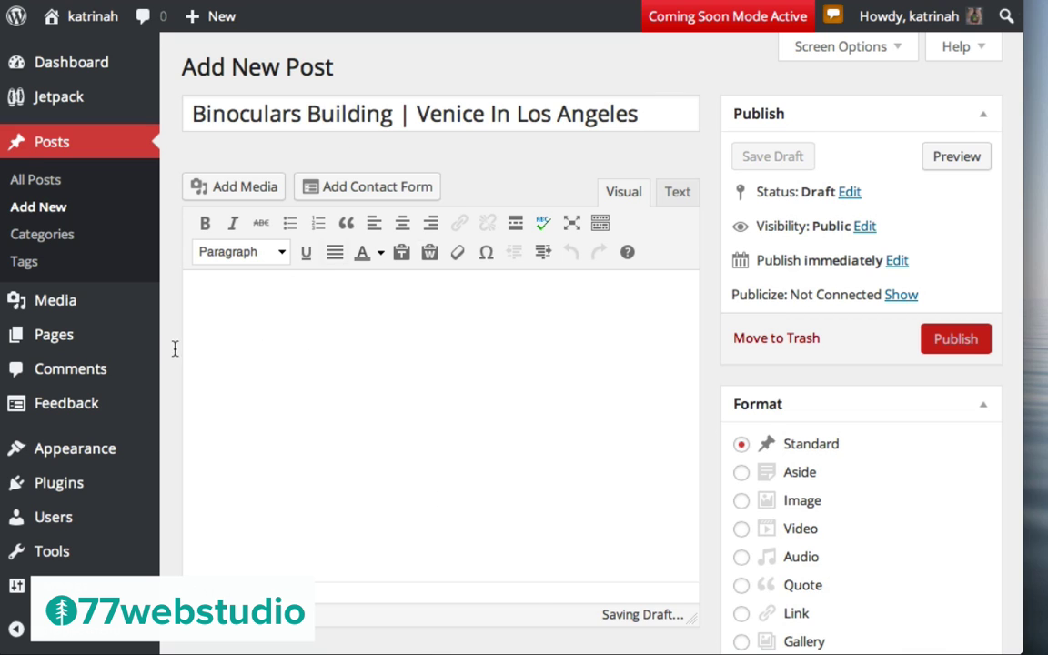
pyautogui.write('Mauris ac quam nulla. Nulla sem urna, aliquet commodo vehicula ut, laoreet in diam. Quisque eu orci a risus aliquam fringilla sed vitae nisi. Sed neque nunc, lobortis vel vehicula ac, sollicitudin id dui. Aenean non orci in massa vulputate convallis a ut nunc. Vestibulum aliquet gravida nibh sit amet ullamcorper. Curabitur dictum aliquet nulla sed elementum. Integer at justo sit amet odio volutpat faucibus pellentesque vitae diam. Sed feugiat urna in mi adipiscing et tincidunt mauris suscipit. Nulla malesuada augue quis lectus placerat id imperdiet diam ultrices. Sed sagittis molestie dignissim. Class aptent taciti sociosqu ad litora torquent per conubia nostra, per inceptos himenaeos.')
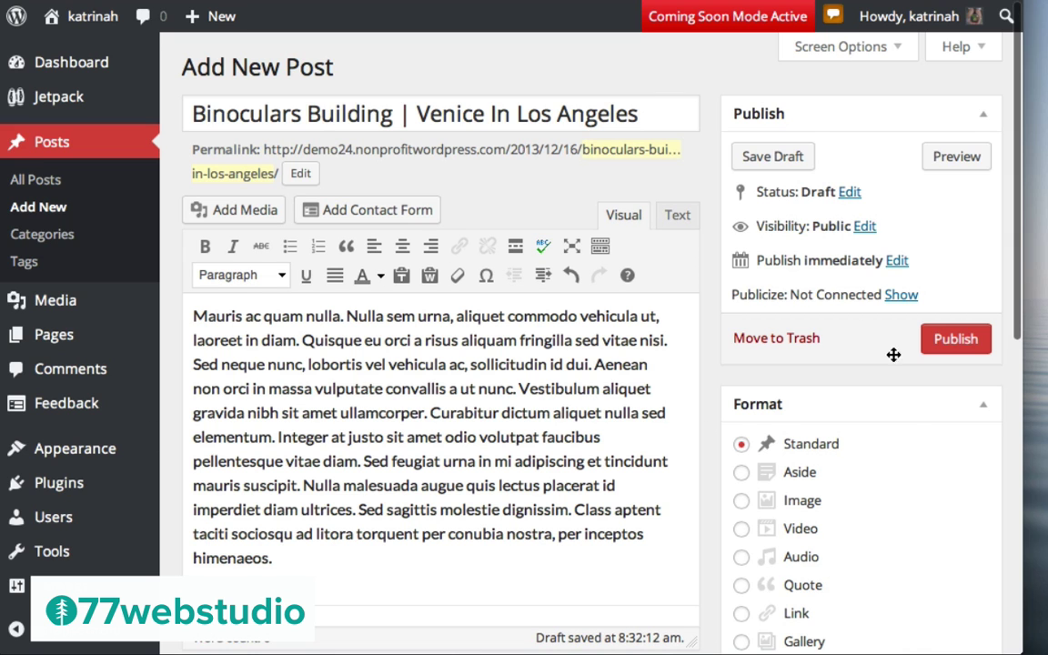
pyautogui.scroll(-3, 871, 417)
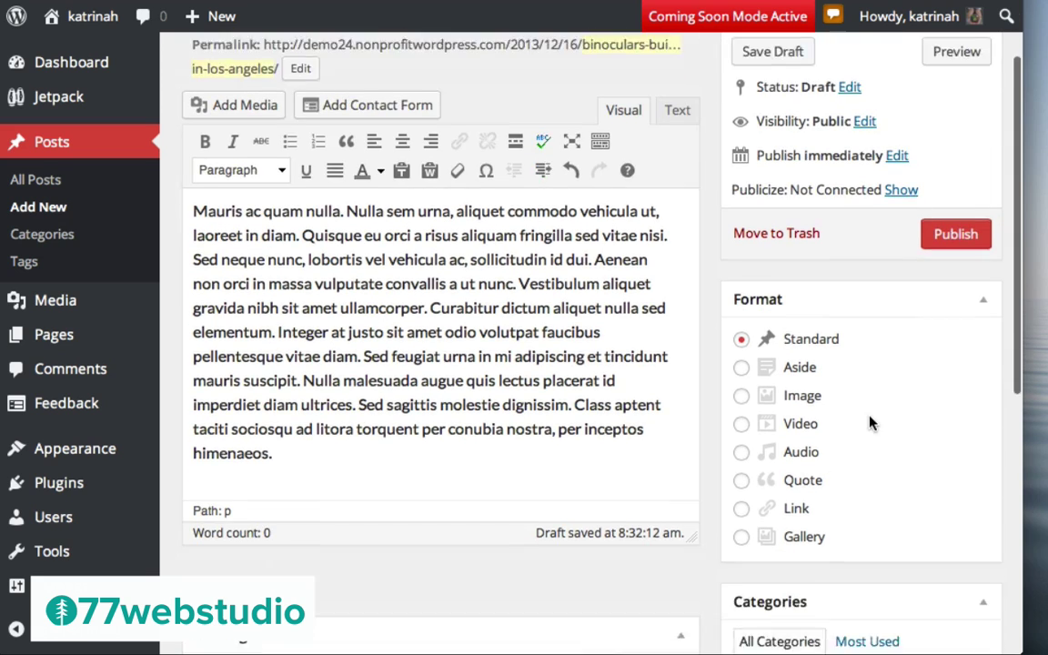
# Set Image format, the Blog category, and the tags Photos and Binoculars
pyautogui.click(743, 353)
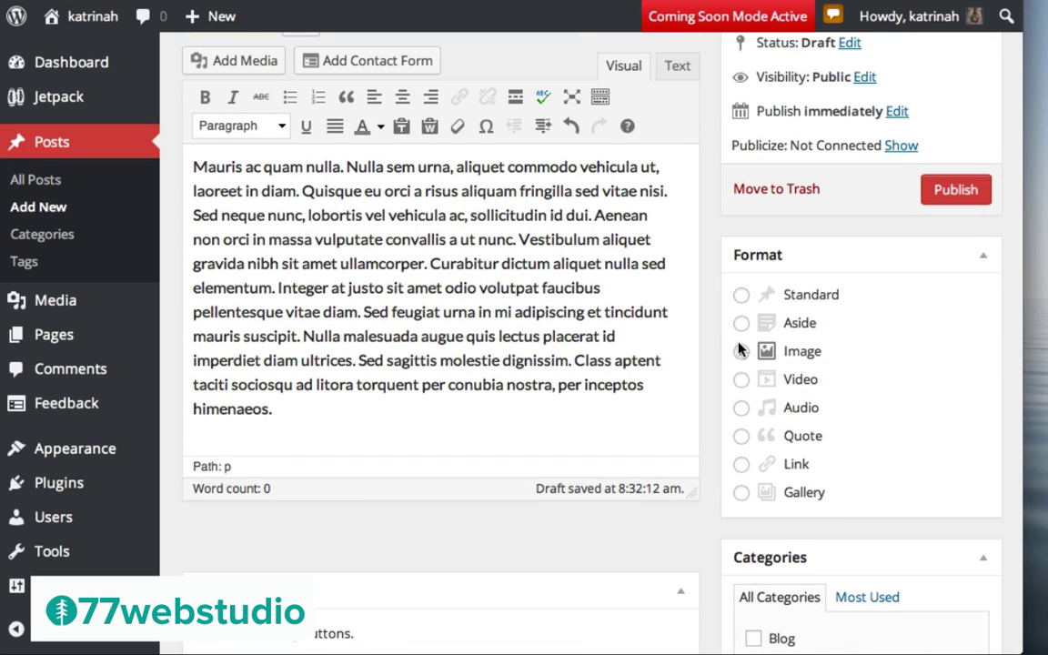
pyautogui.scroll(-10, 742, 351)
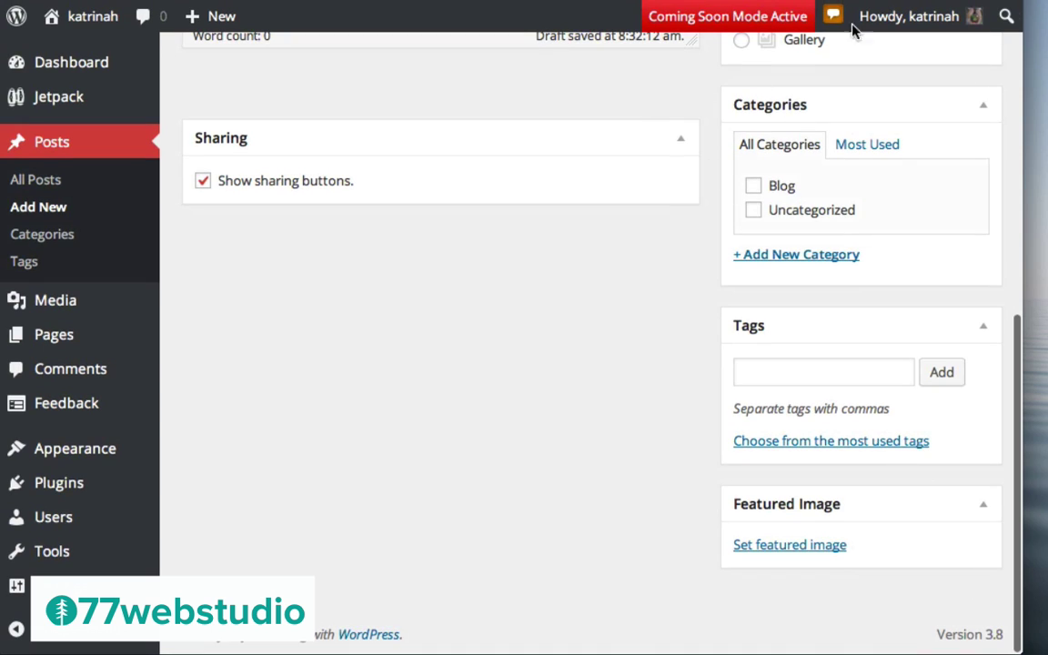
pyautogui.click(755, 187)
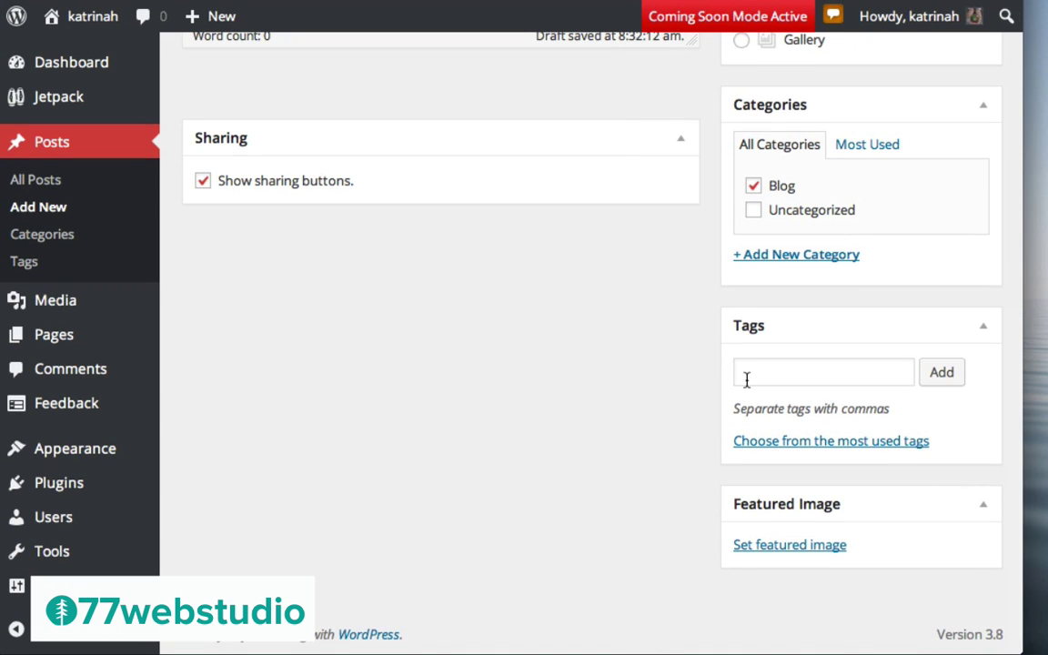
pyautogui.click(756, 375)
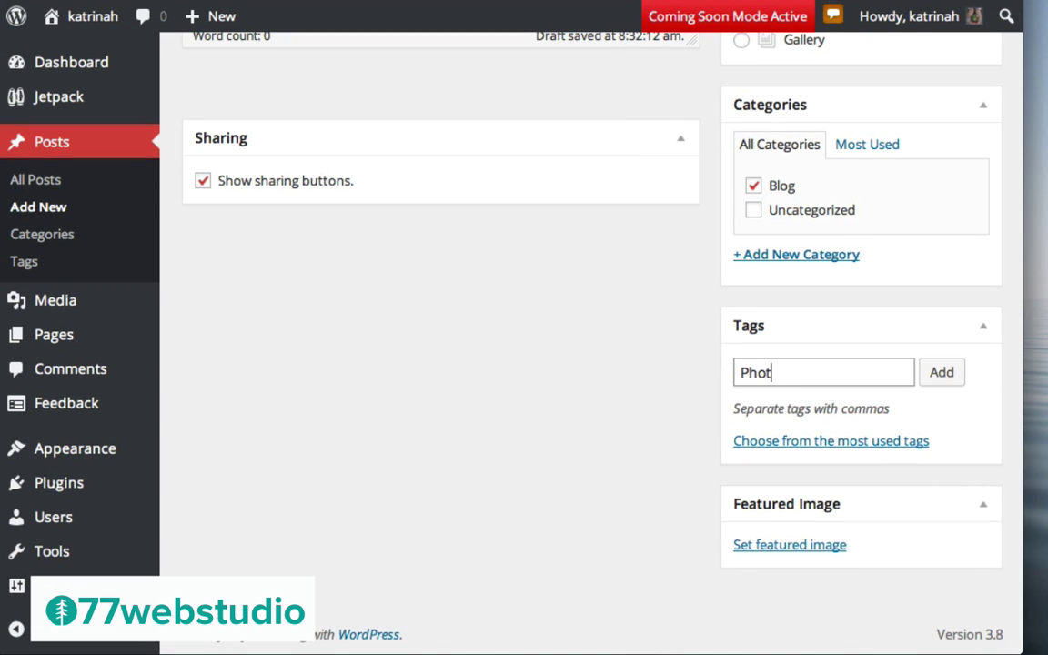
pyautogui.write('Photos, Binoculars')
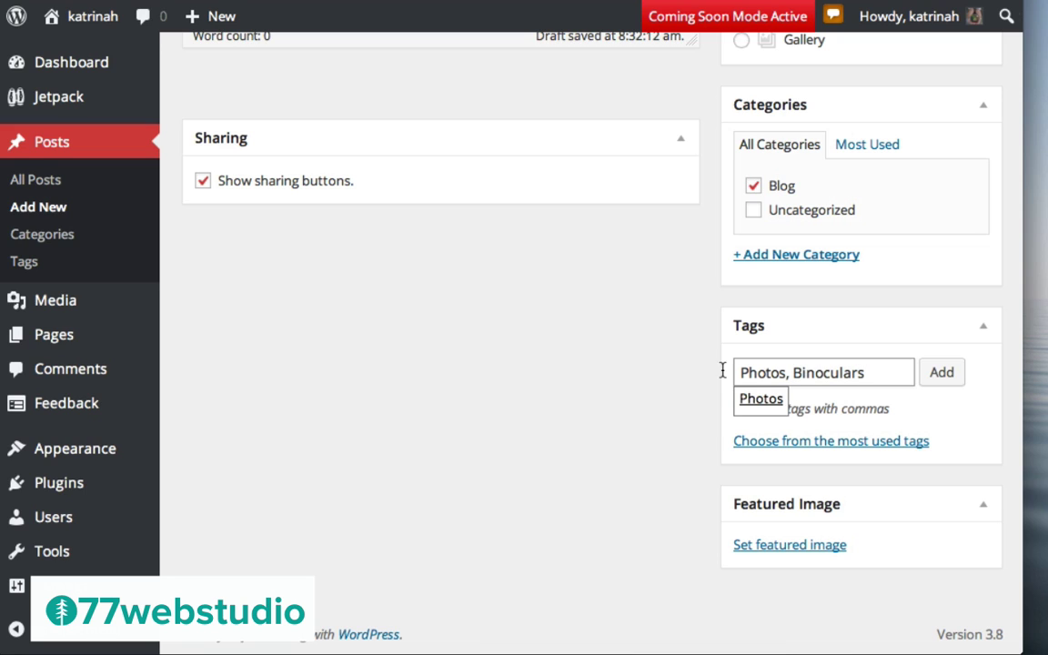
pyautogui.click(943, 373)
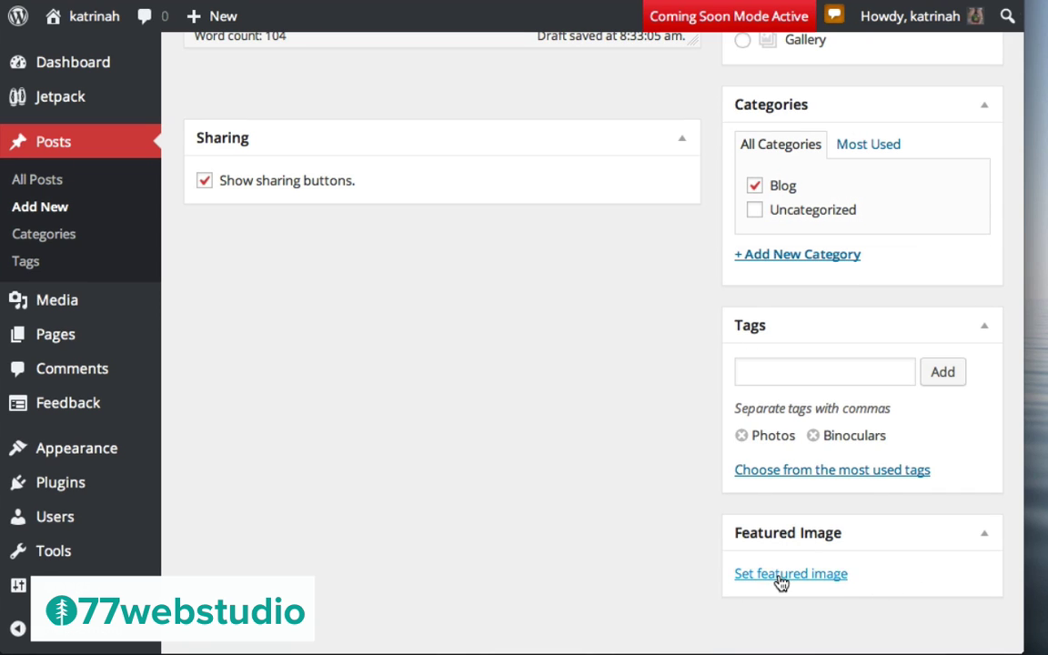
# Upload the binoculars image file from the featured-image media window
pyautogui.click(781, 576)
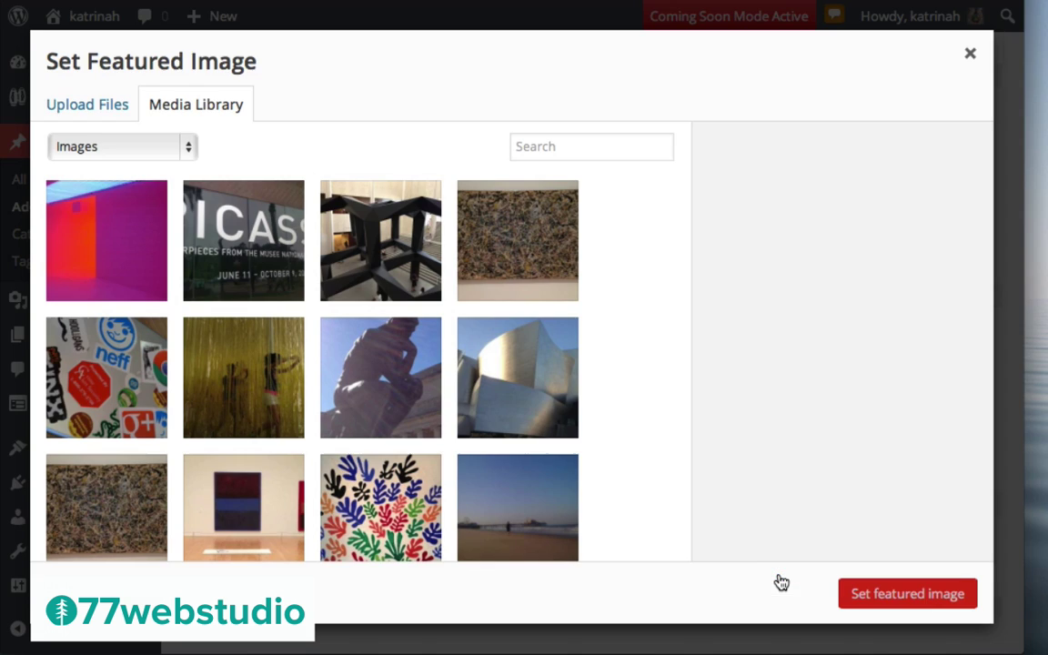
pyautogui.click(74, 113)
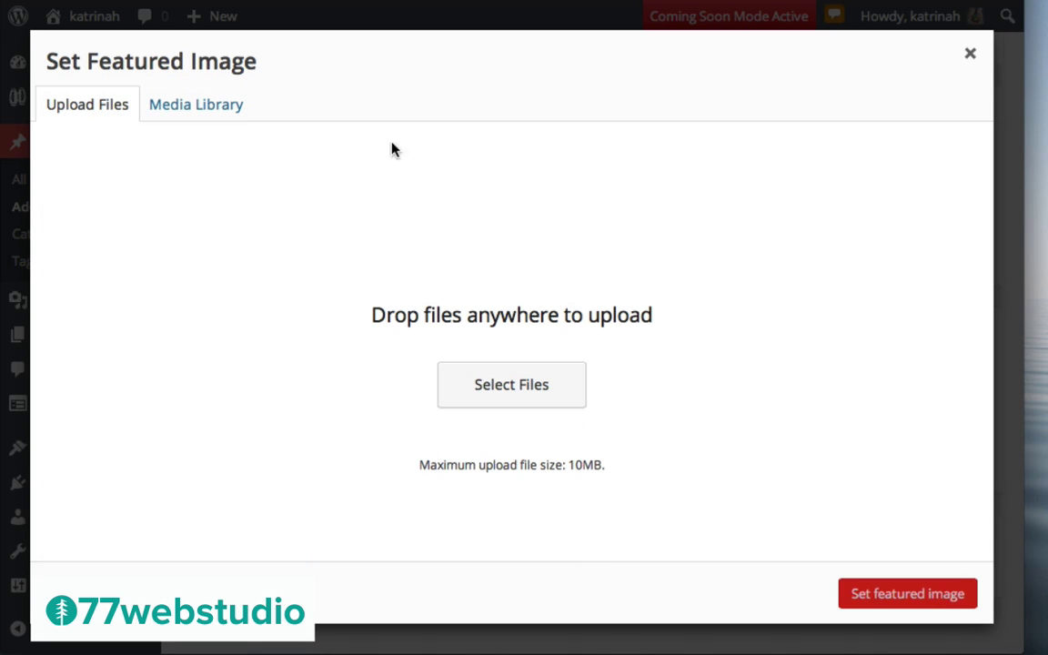
pyautogui.click(490, 384)
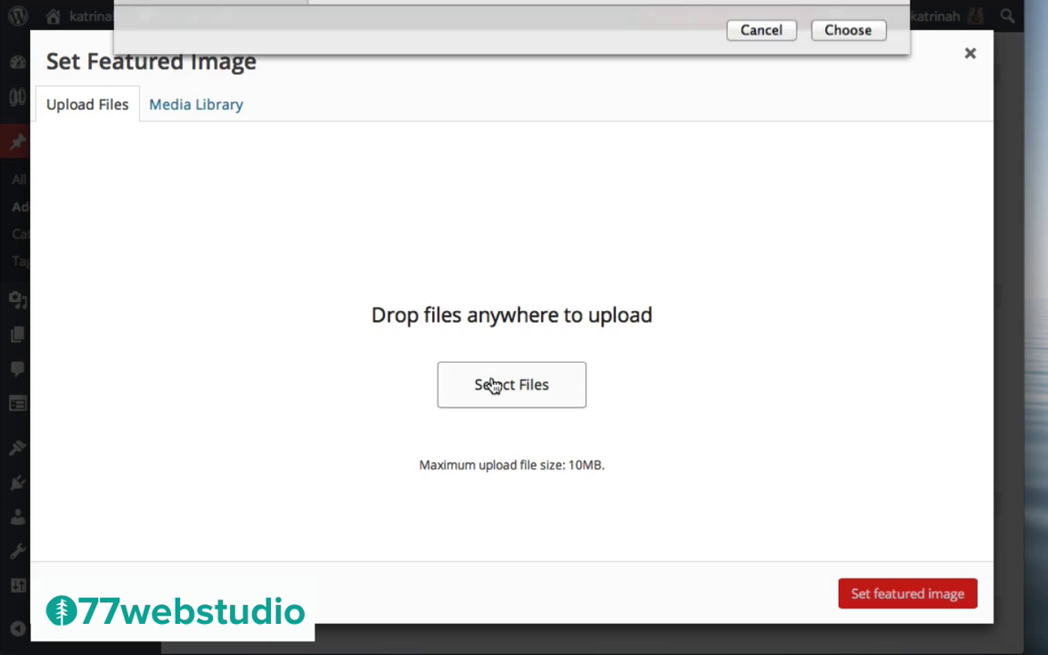
pyautogui.scroll(-5, 534, 269)
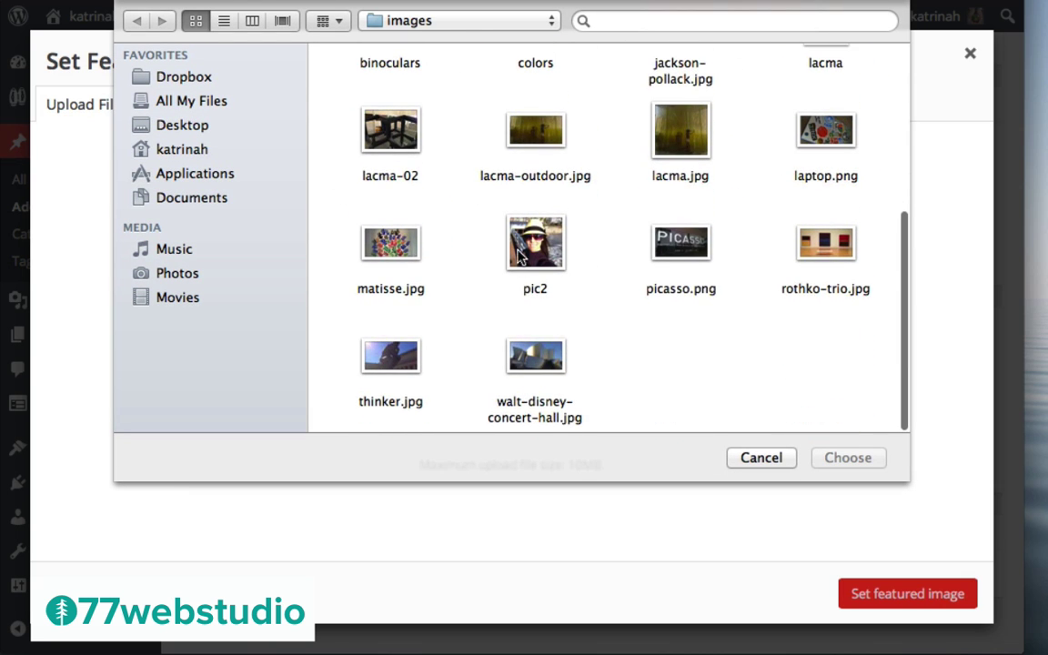
pyautogui.scroll(5, 517, 246)
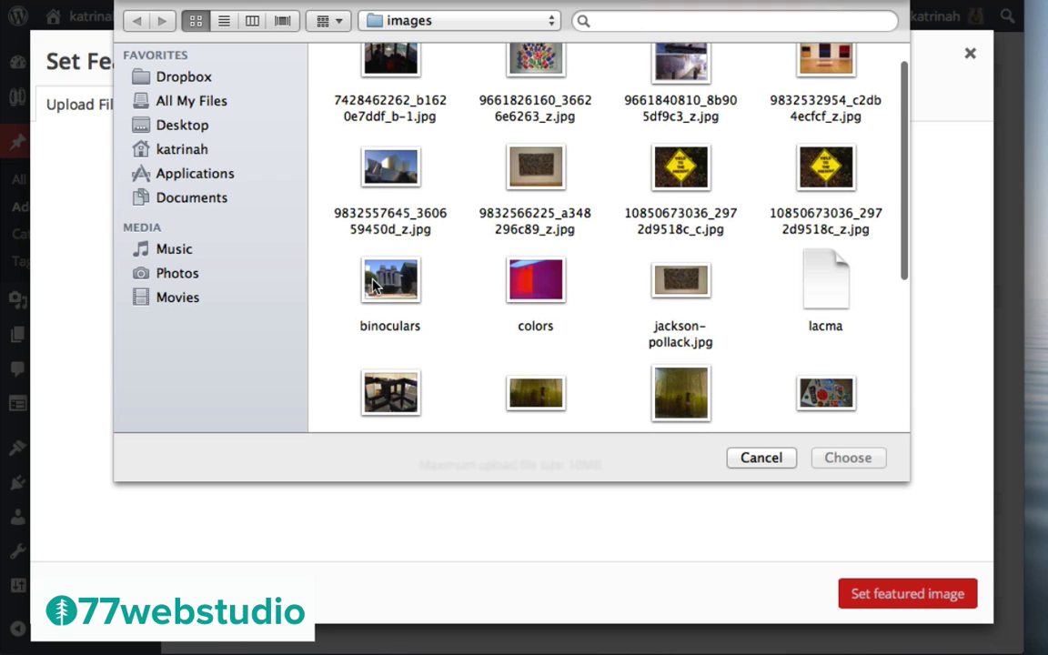
pyautogui.click(400, 277)
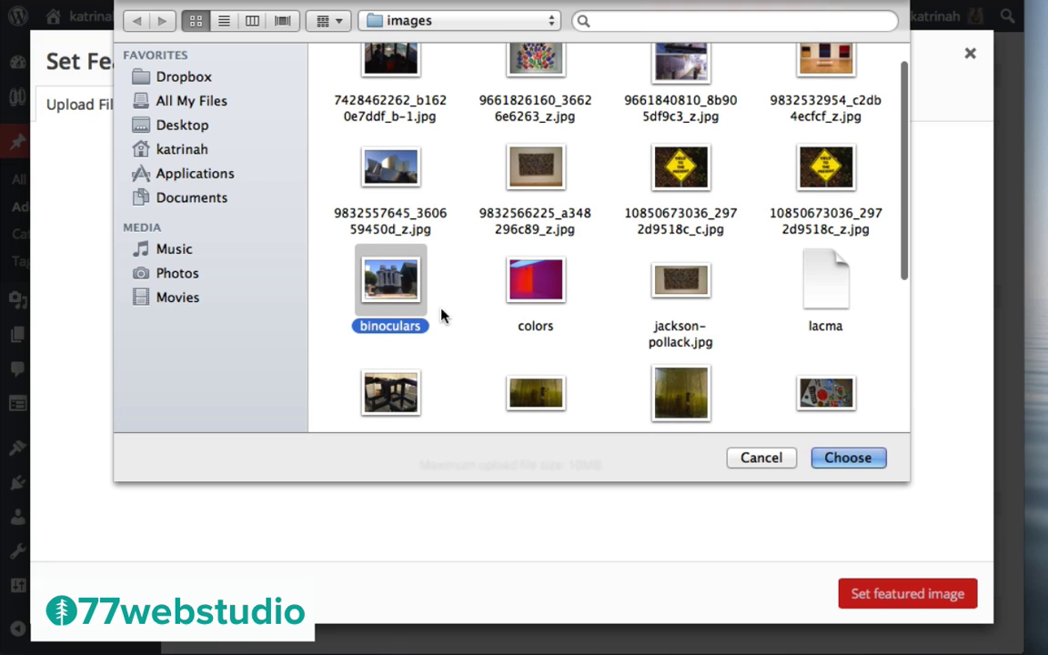
pyautogui.click(848, 458)
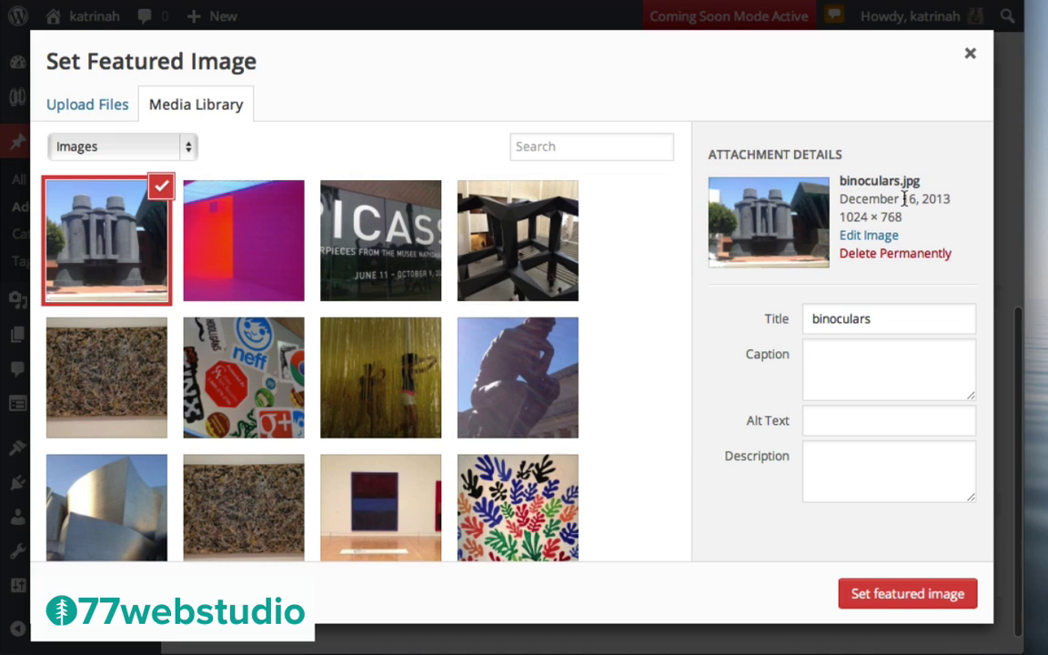
# Use the post title as the image's title and alt text, and make it the featured image
pyautogui.doubleClick(845, 319)
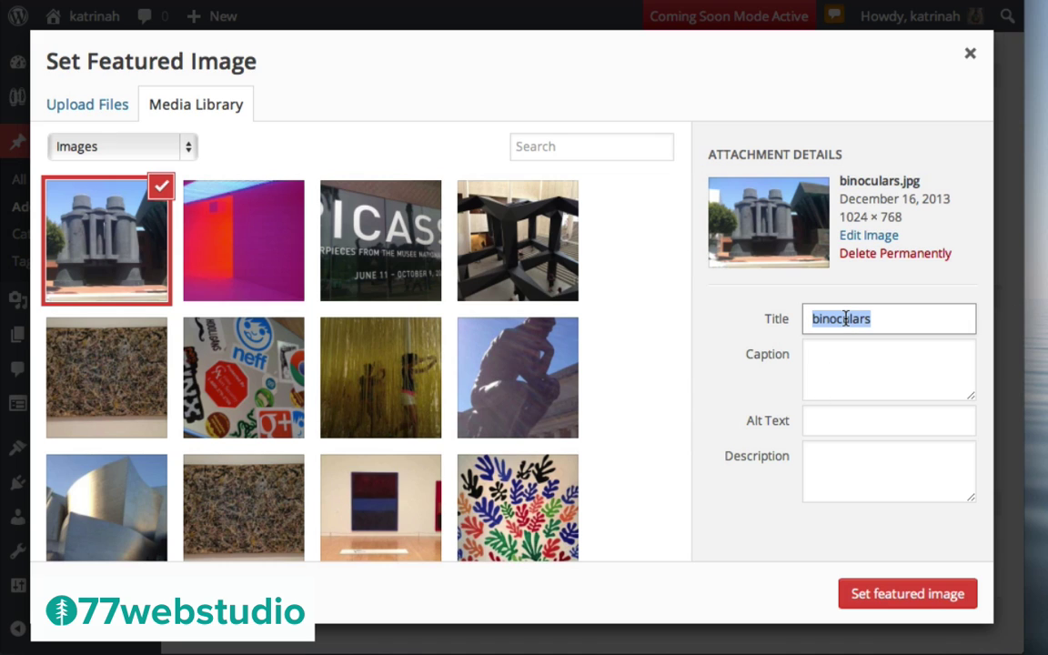
pyautogui.press('super+v')
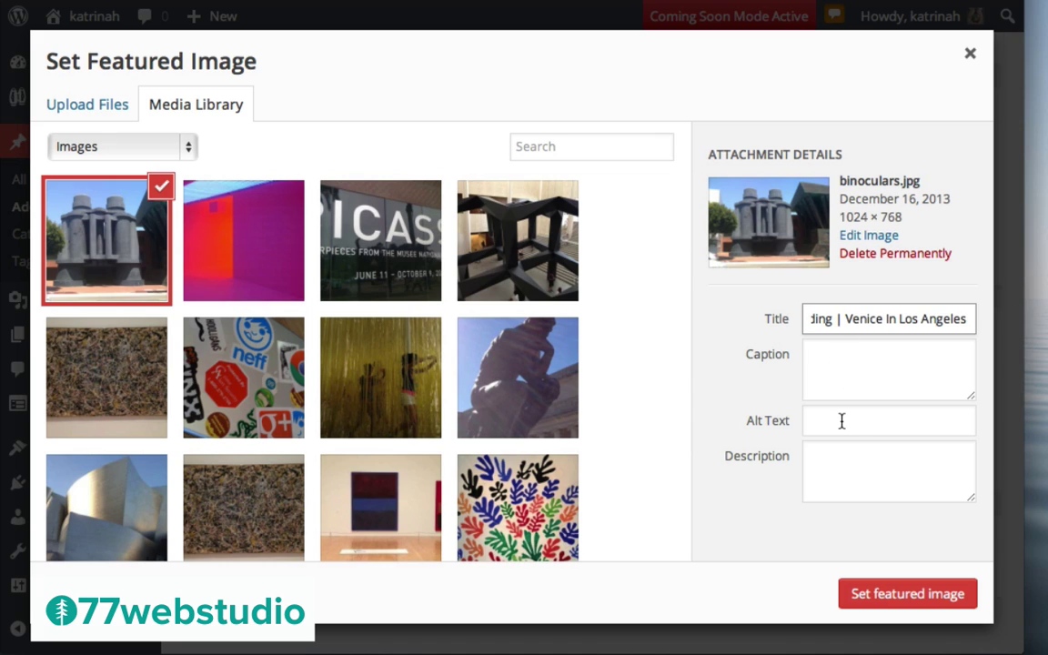
pyautogui.click(843, 421)
pyautogui.write('Binoculars Building | Venice In Los Angeles')
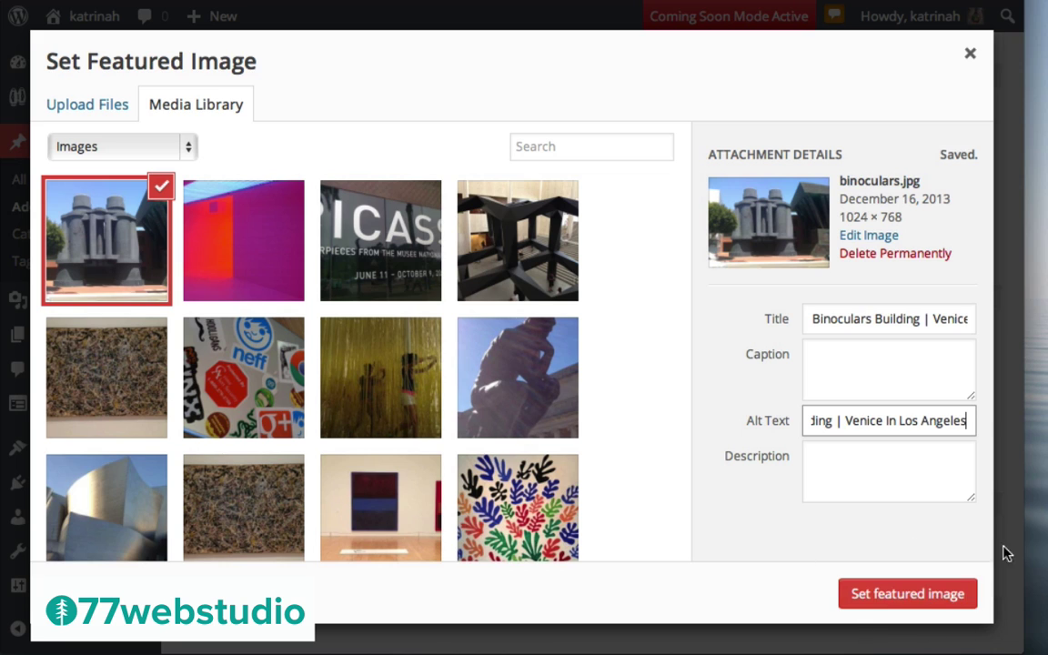
pyautogui.click(907, 600)
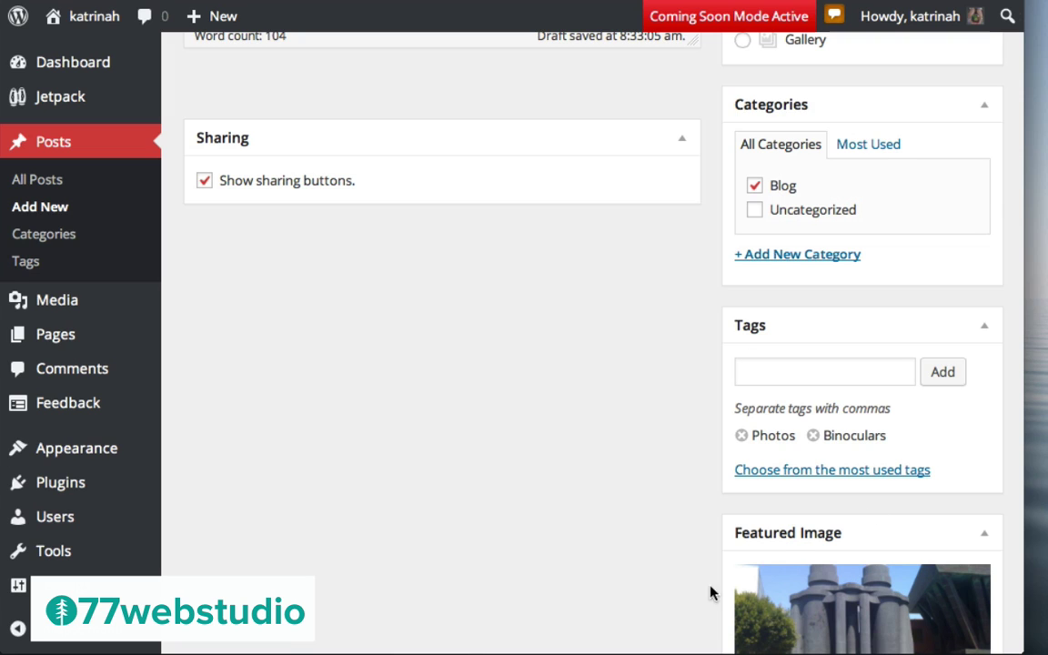
# Add an empty line above the first paragraph of the post body
pyautogui.scroll(-3, 913, 428)
pyautogui.scroll(10, 591, 233)
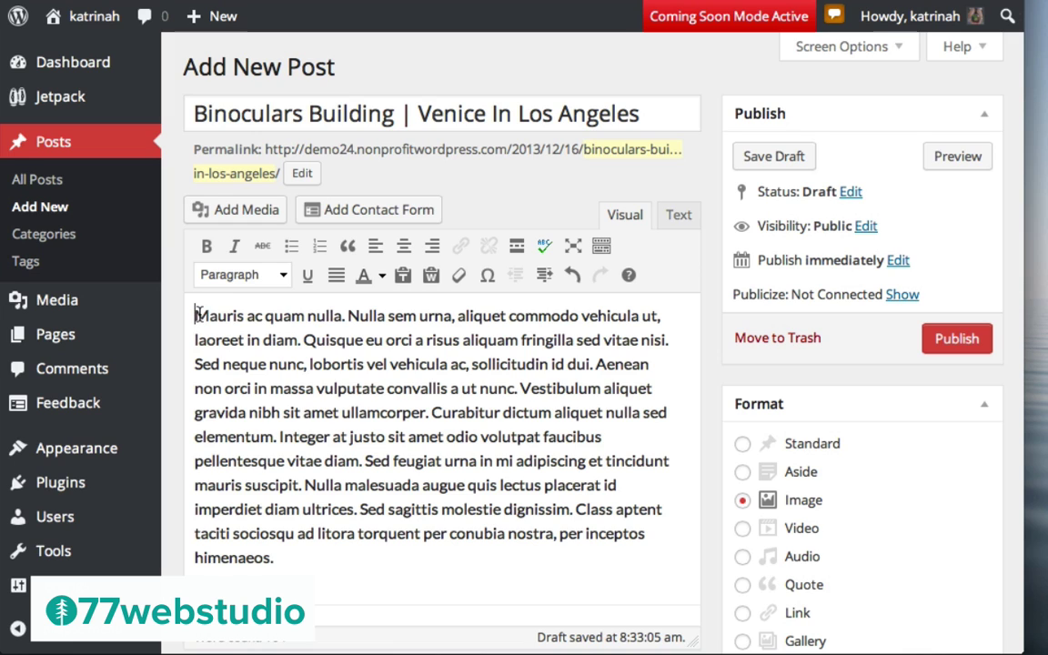
pyautogui.click(195, 315)
pyautogui.press('Return')
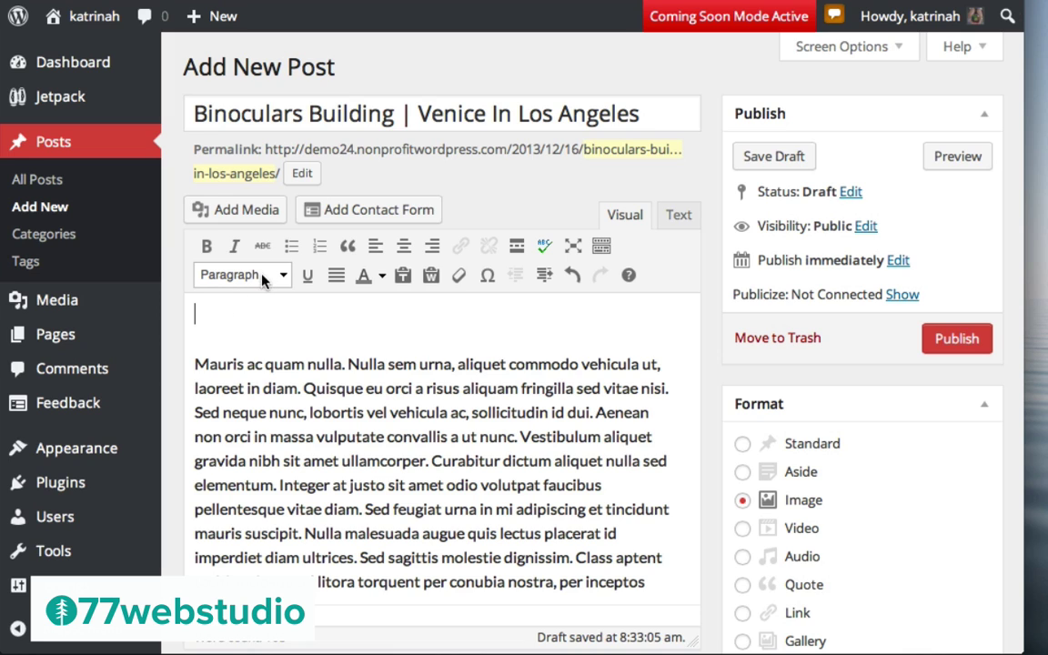
# Bring up the Insert Media library from the Add Media button above the editor
pyautogui.click(241, 212)
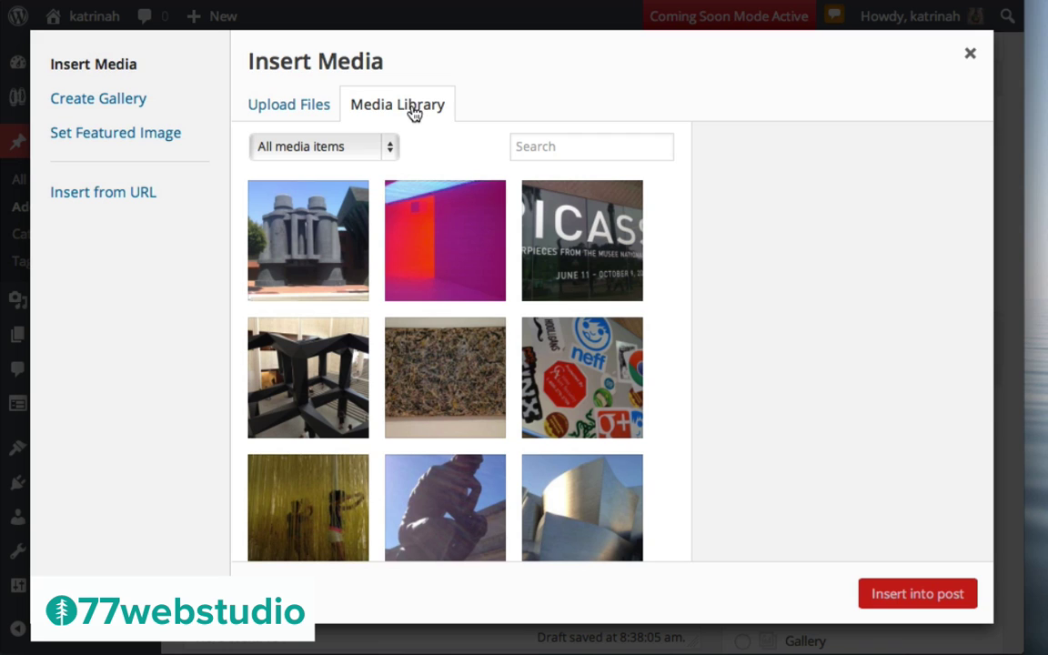
# Insert the binoculars photo centred, unlinked, at full 1024 × 768 size, then publish and view the post
pyautogui.click(307, 227)
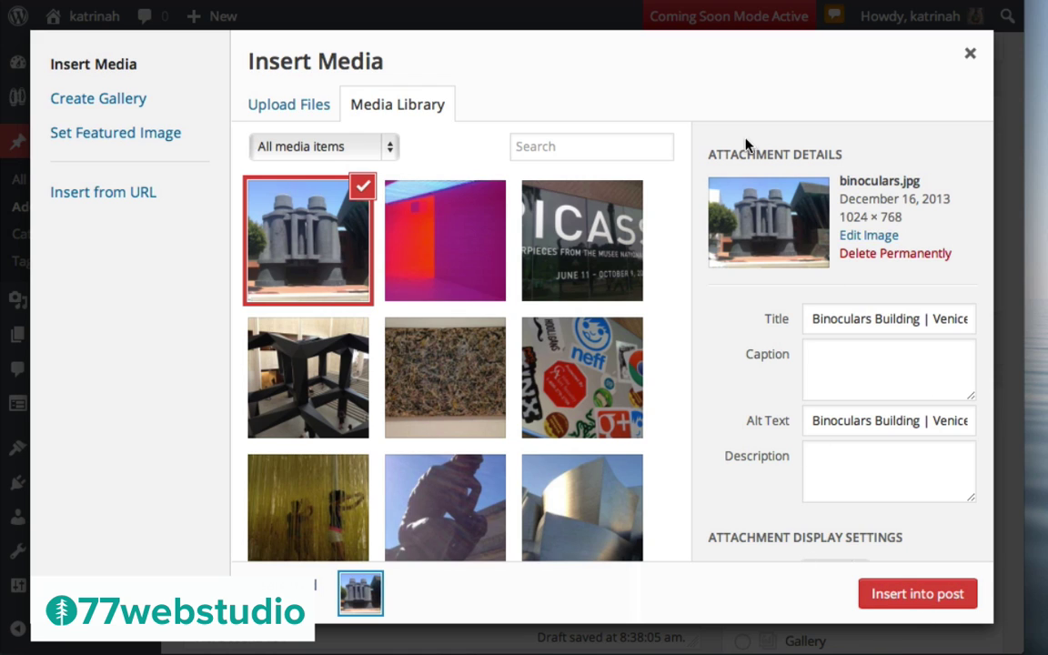
pyautogui.scroll(-2, 755, 336)
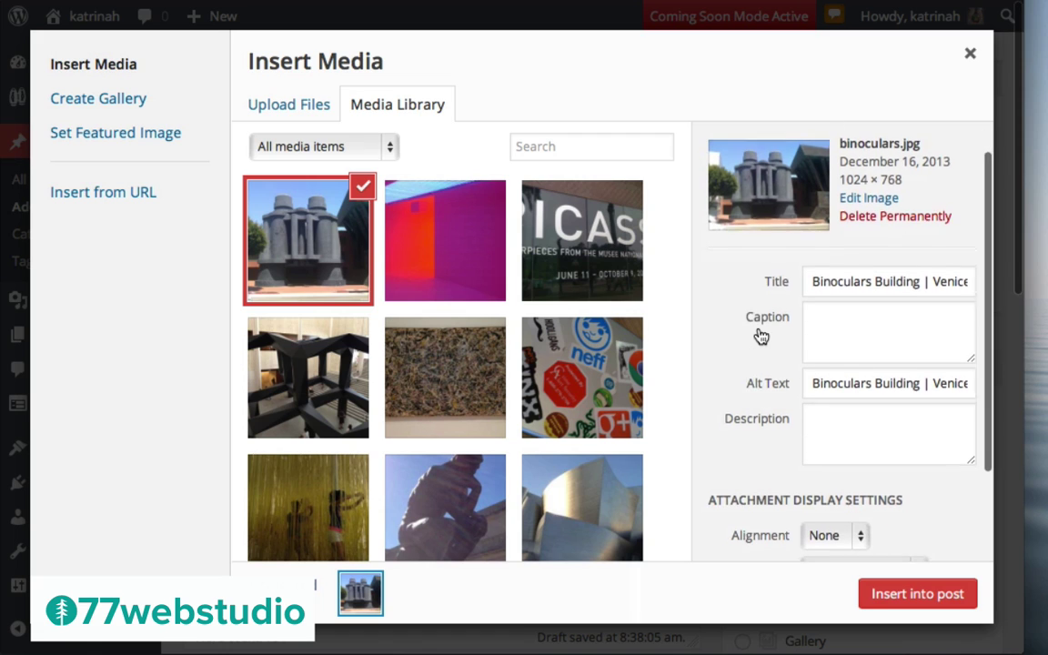
pyautogui.scroll(-5, 778, 388)
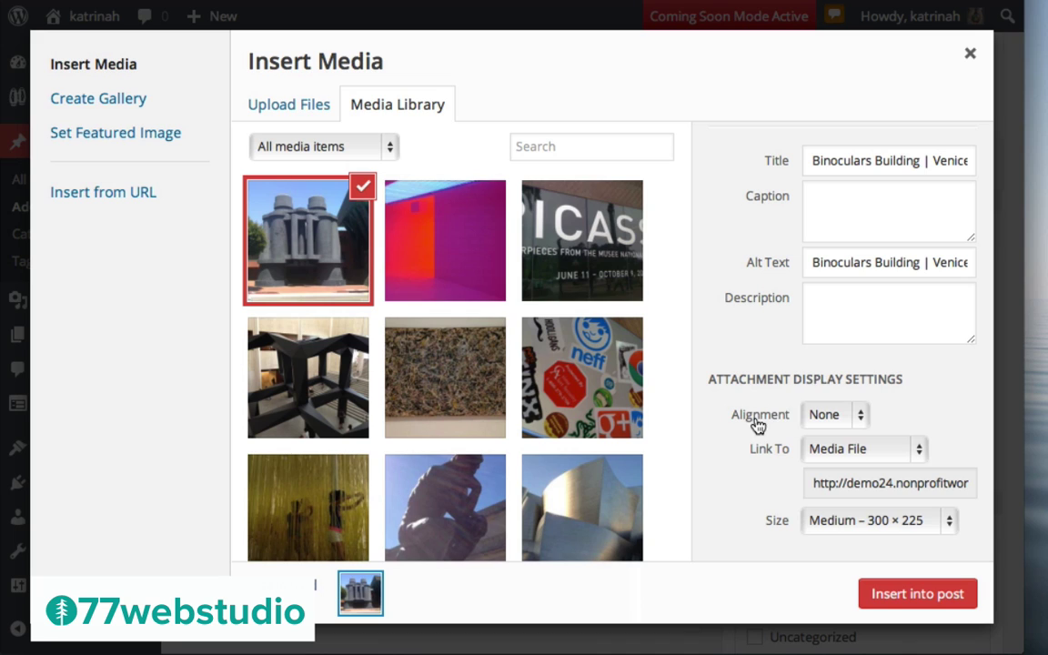
pyautogui.click(822, 417)
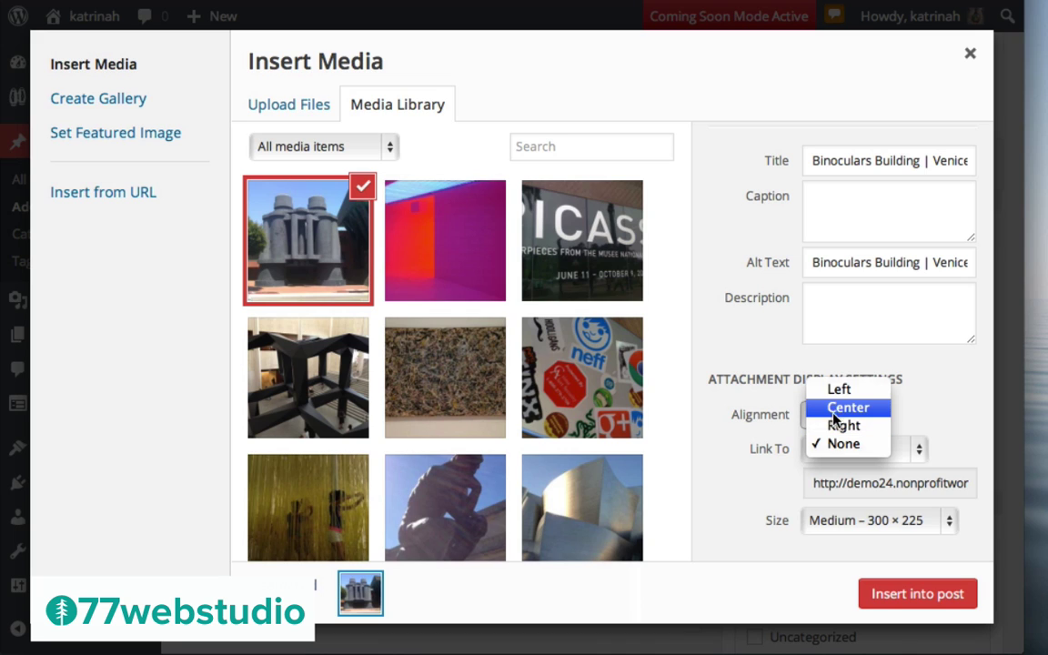
pyautogui.click(846, 412)
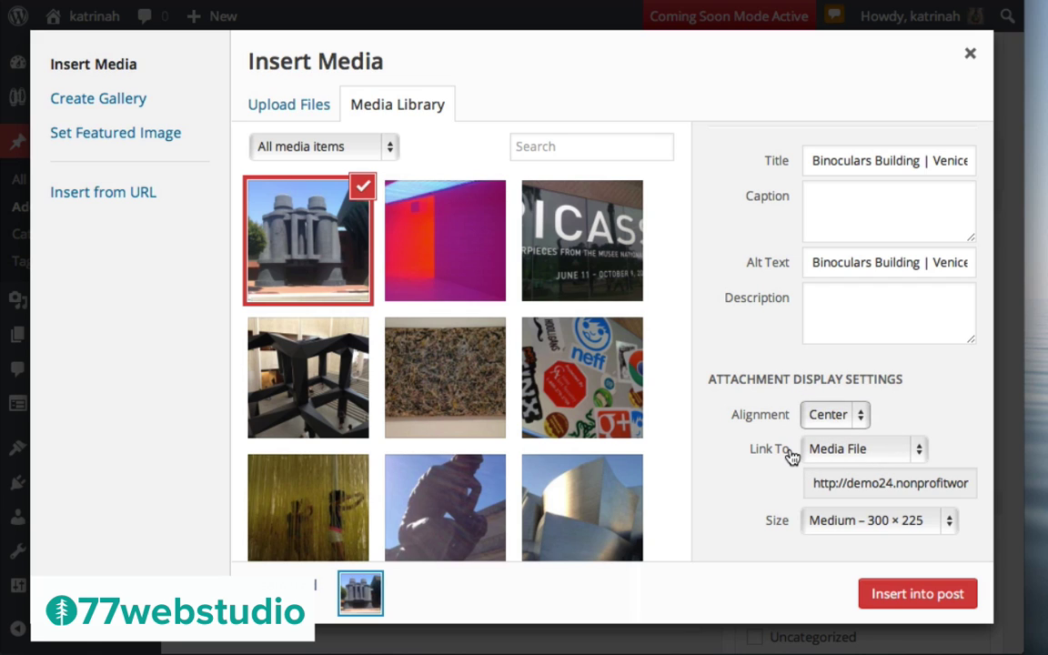
pyautogui.click(822, 451)
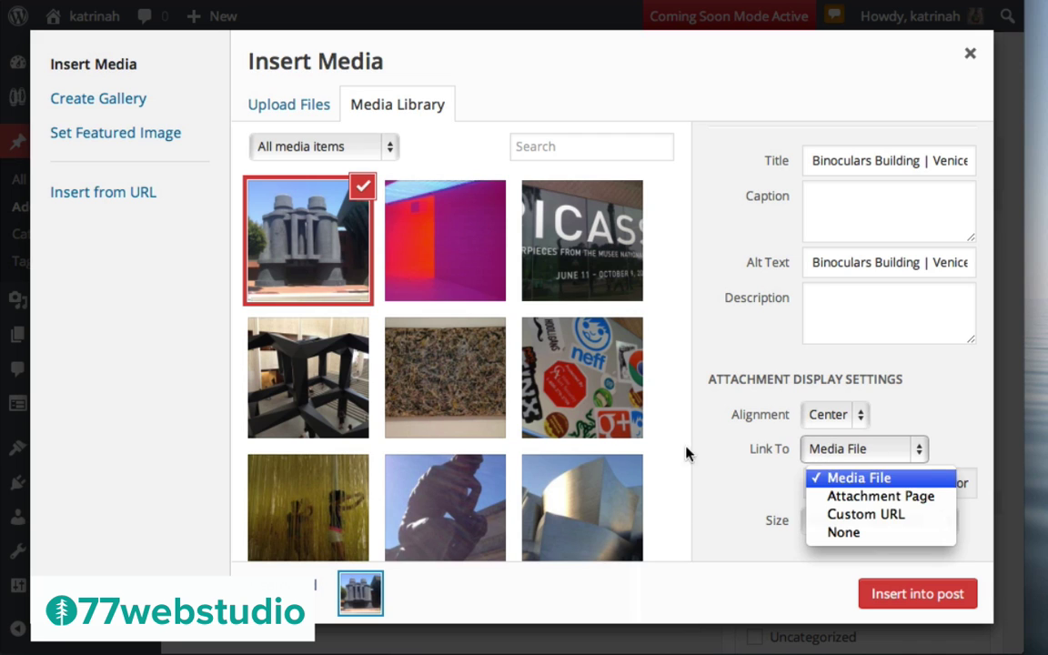
pyautogui.click(843, 532)
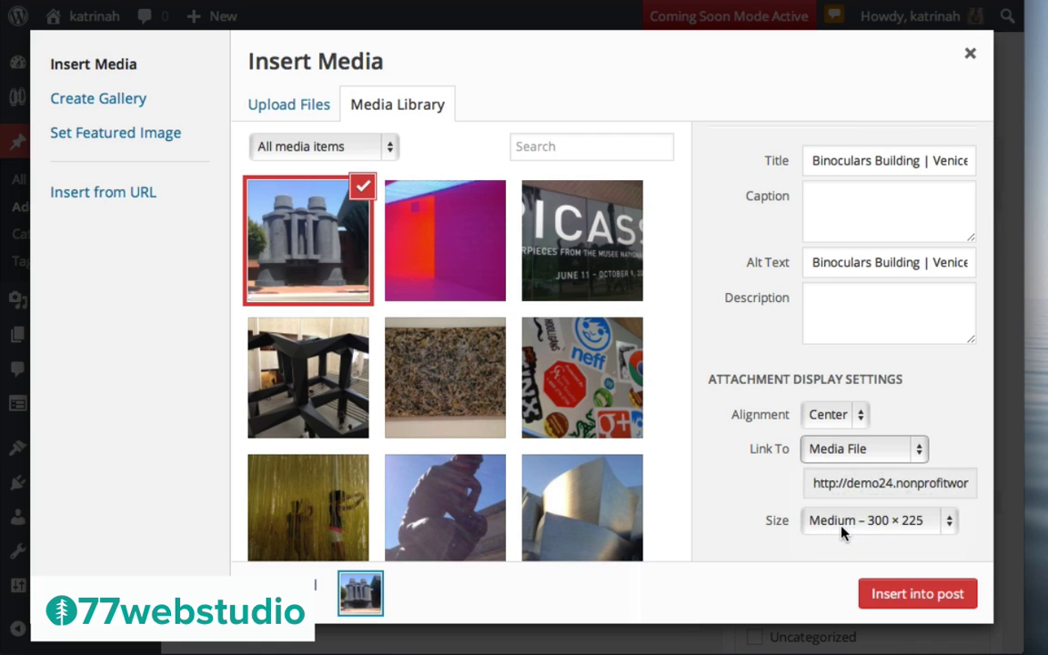
pyautogui.click(836, 523)
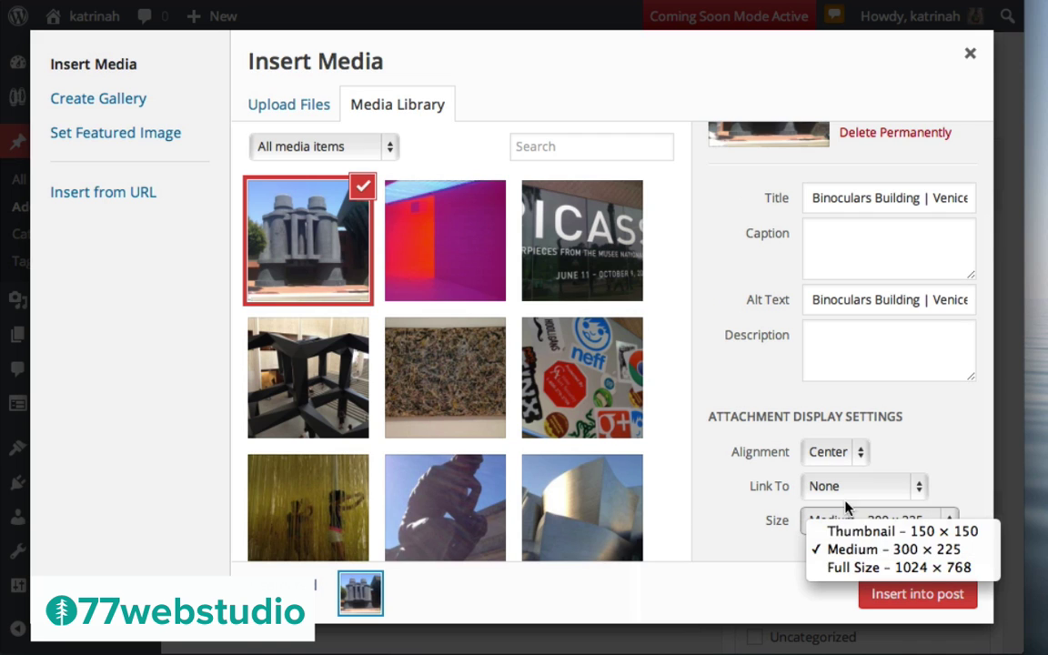
pyautogui.click(853, 568)
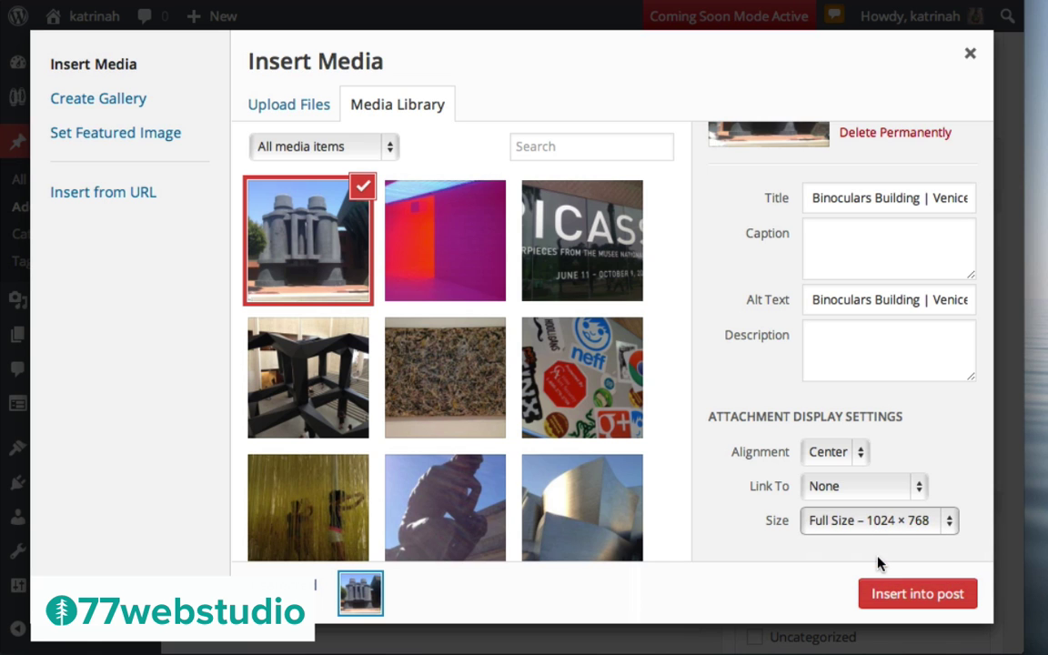
pyautogui.click(907, 597)
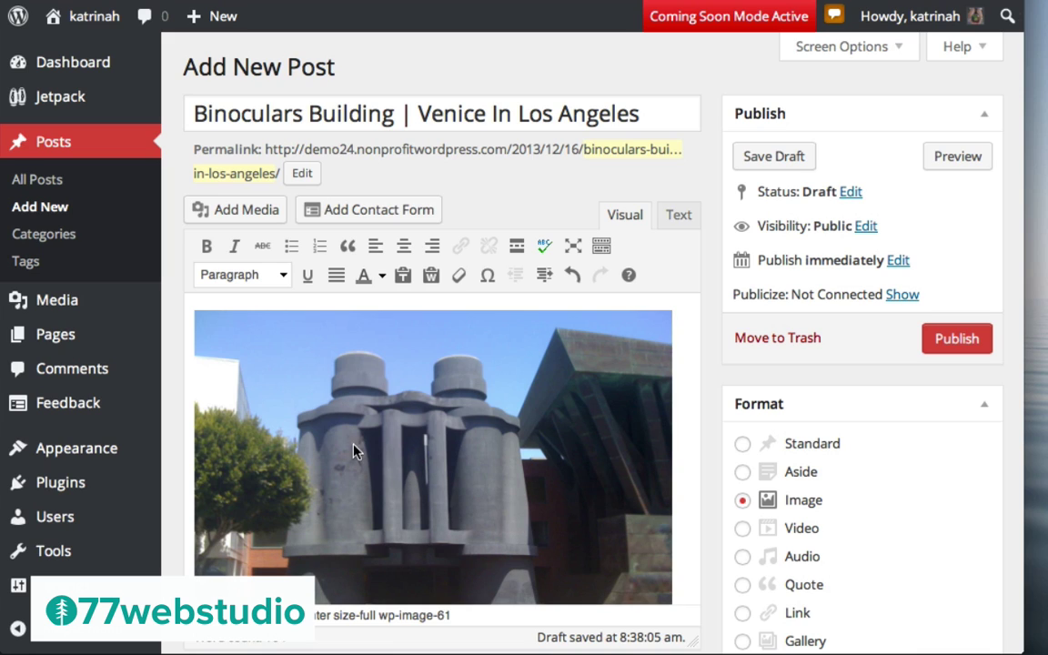
pyautogui.click(958, 340)
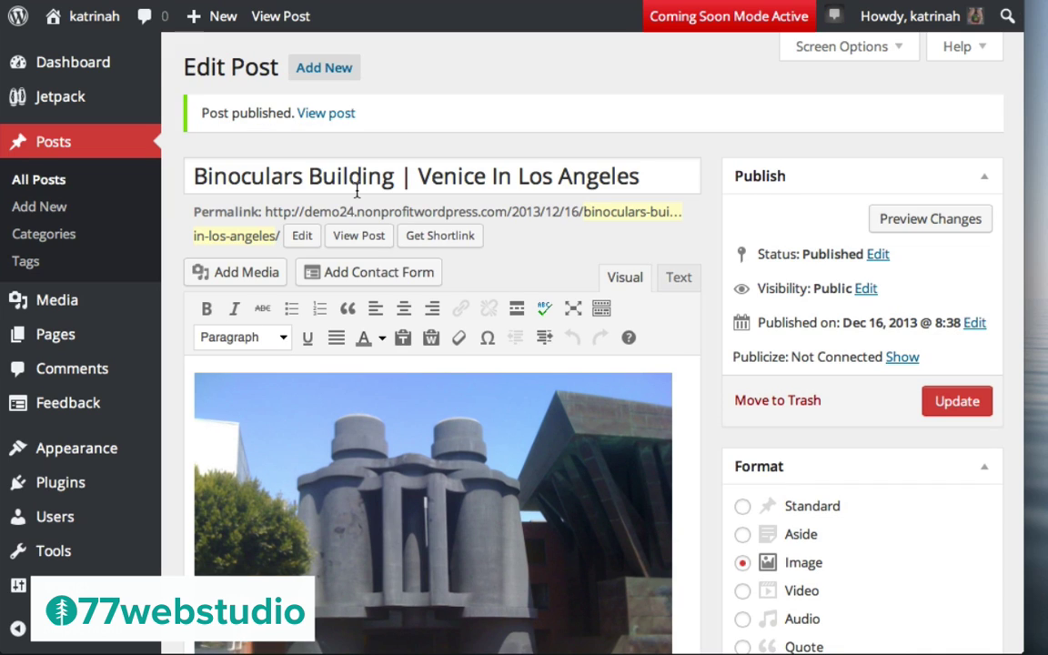
pyautogui.click(316, 114)
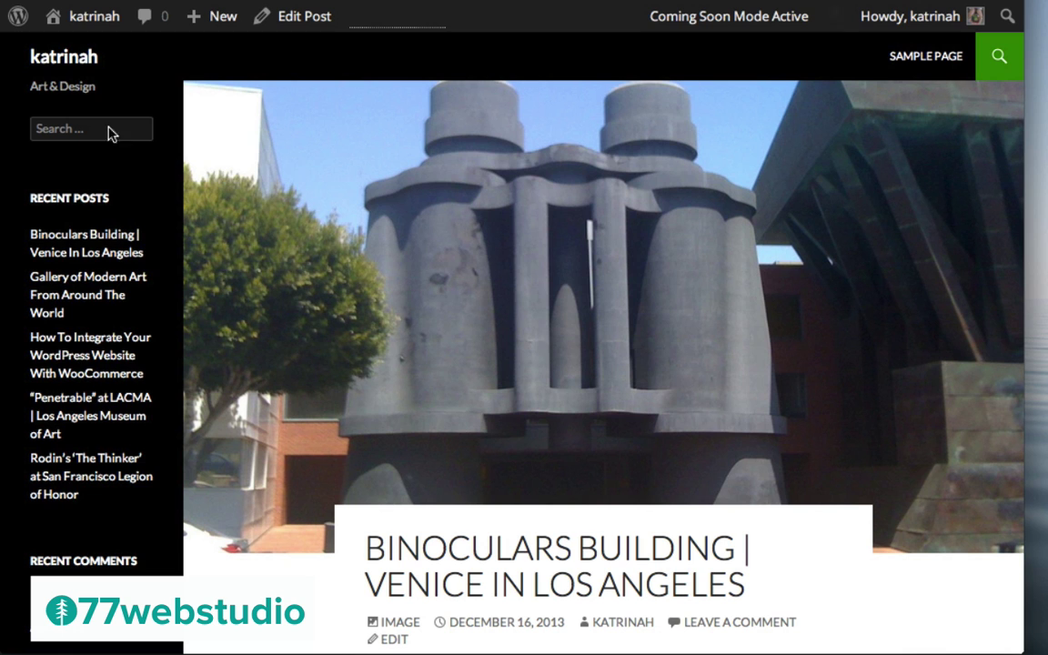
# Review the live post's tags, extra sharing options and comment box, then bring up the + New menu
pyautogui.scroll(-5, 710, 360)
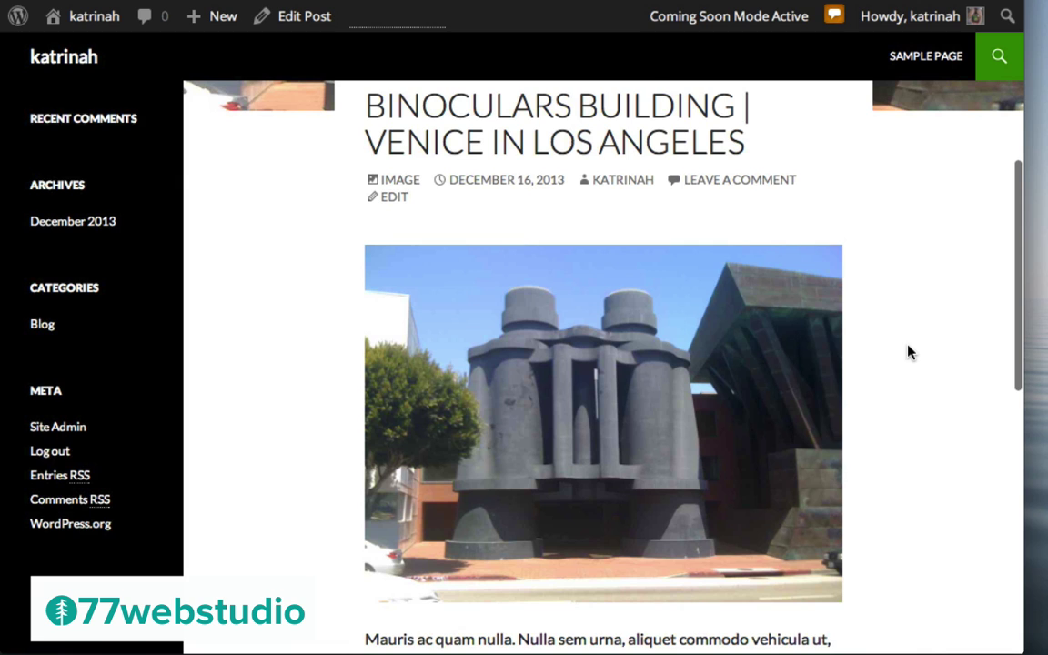
pyautogui.scroll(-4, 908, 353)
pyautogui.scroll(-2, 896, 291)
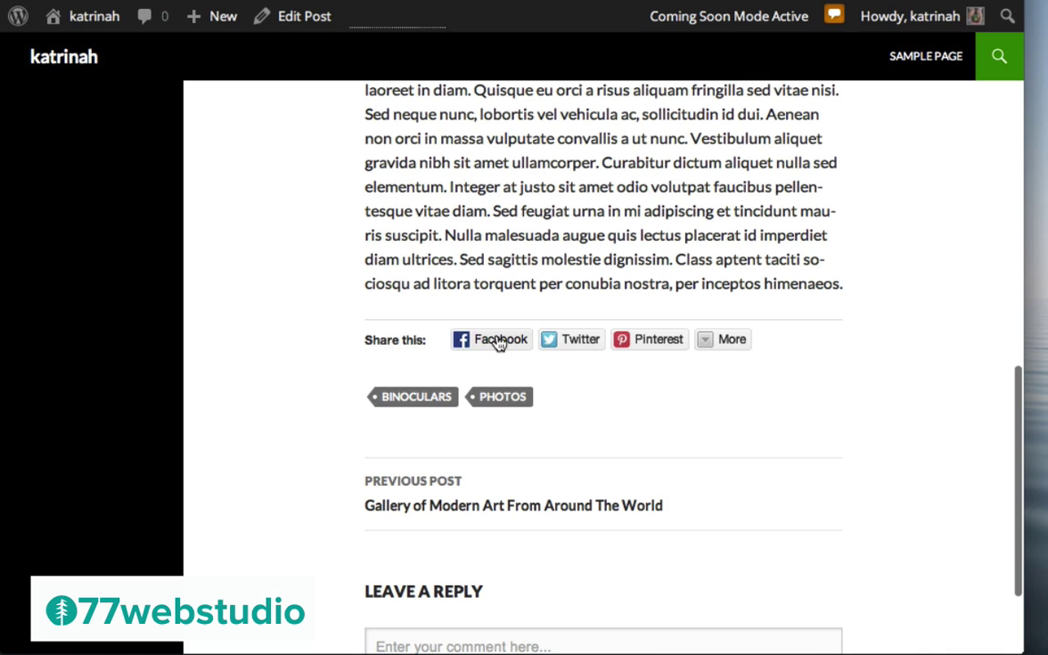
pyautogui.click(717, 340)
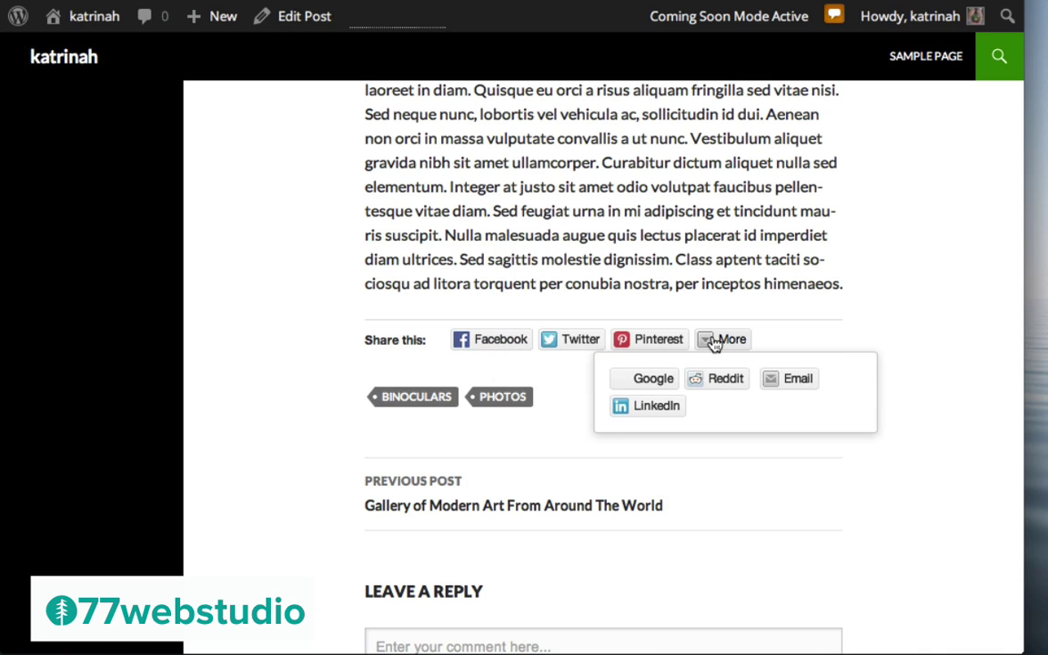
pyautogui.scroll(-3, 887, 320)
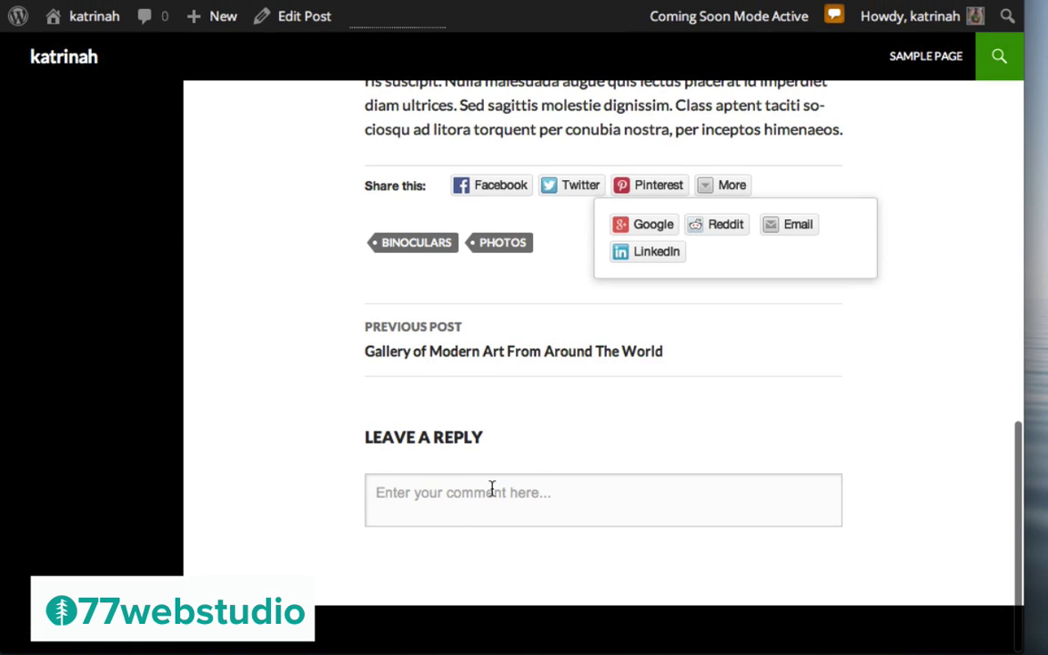
pyautogui.click(414, 500)
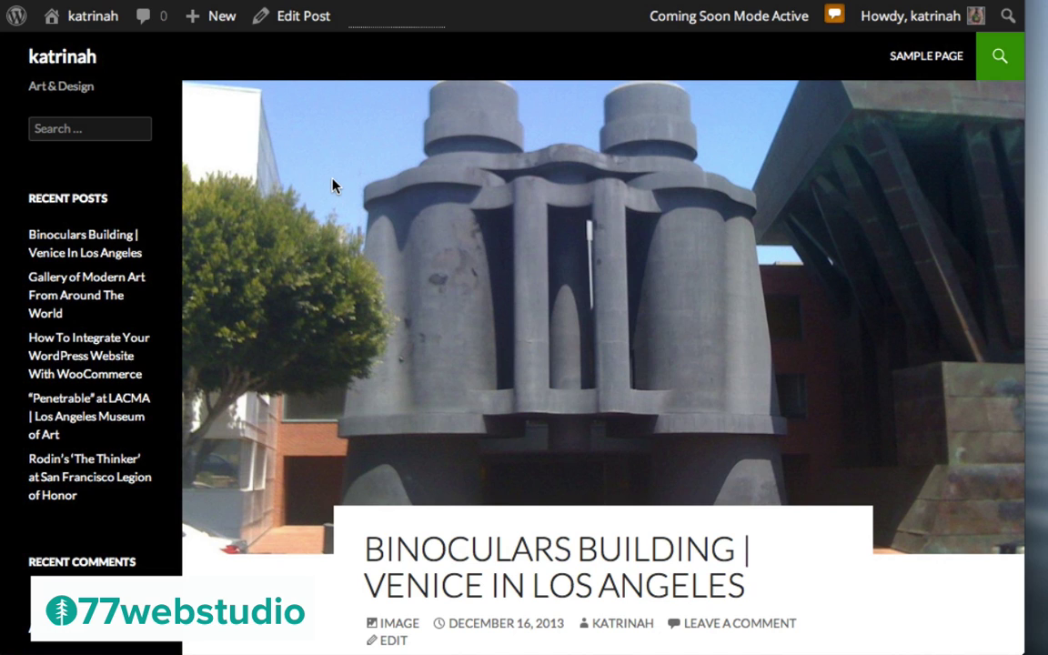
pyautogui.moveTo(202, 18)
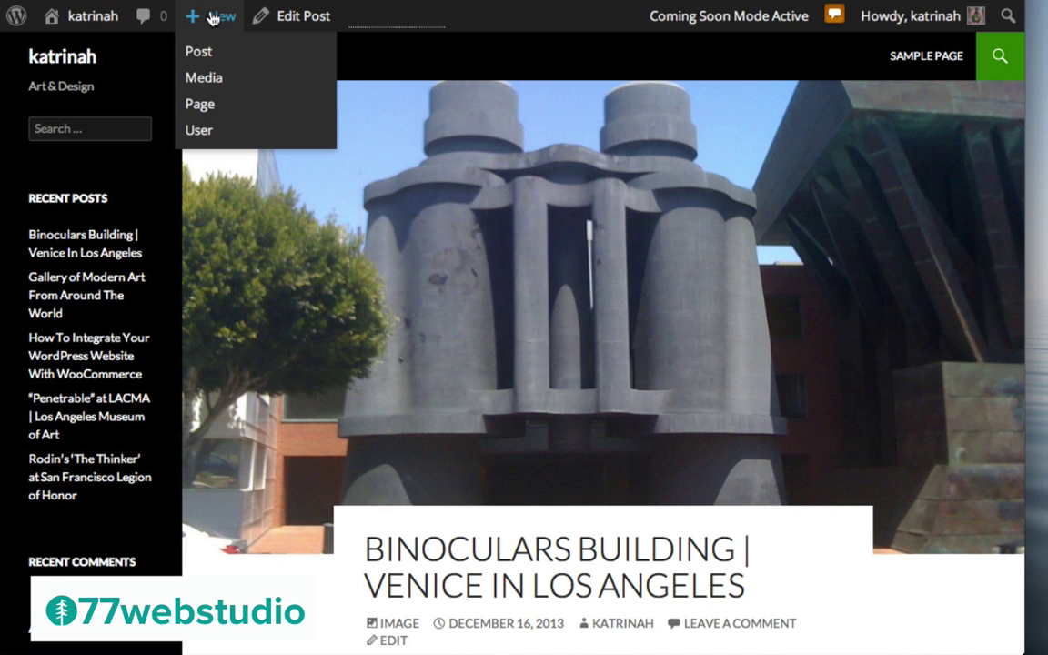
# Create a new post titled 'Audio Example' and bring up its Add Media window
pyautogui.click(200, 54)
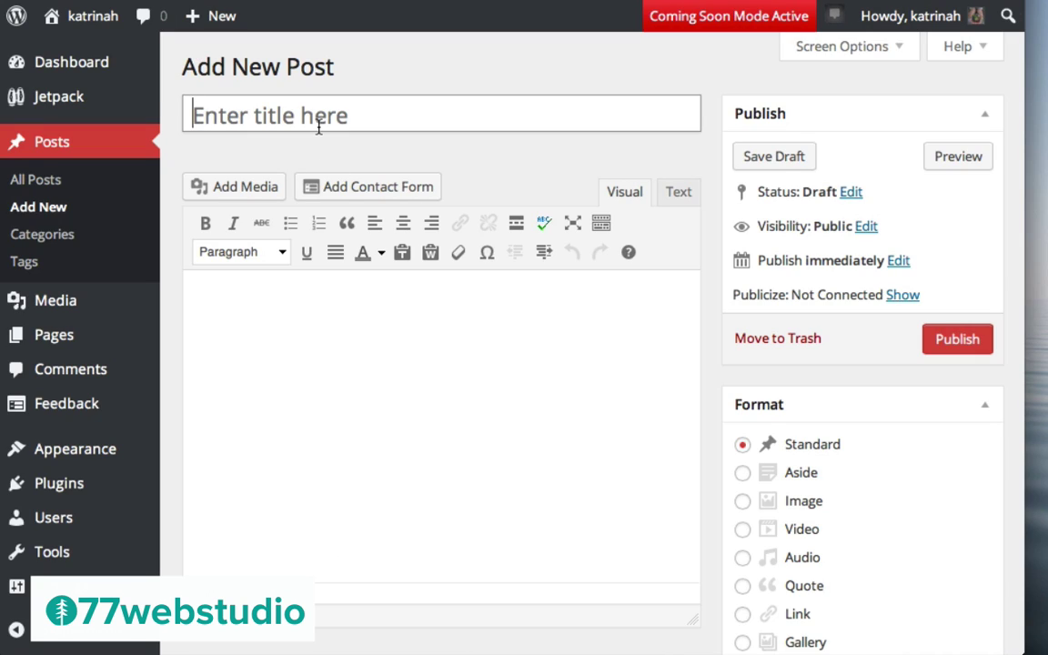
pyautogui.write('Audio Example')
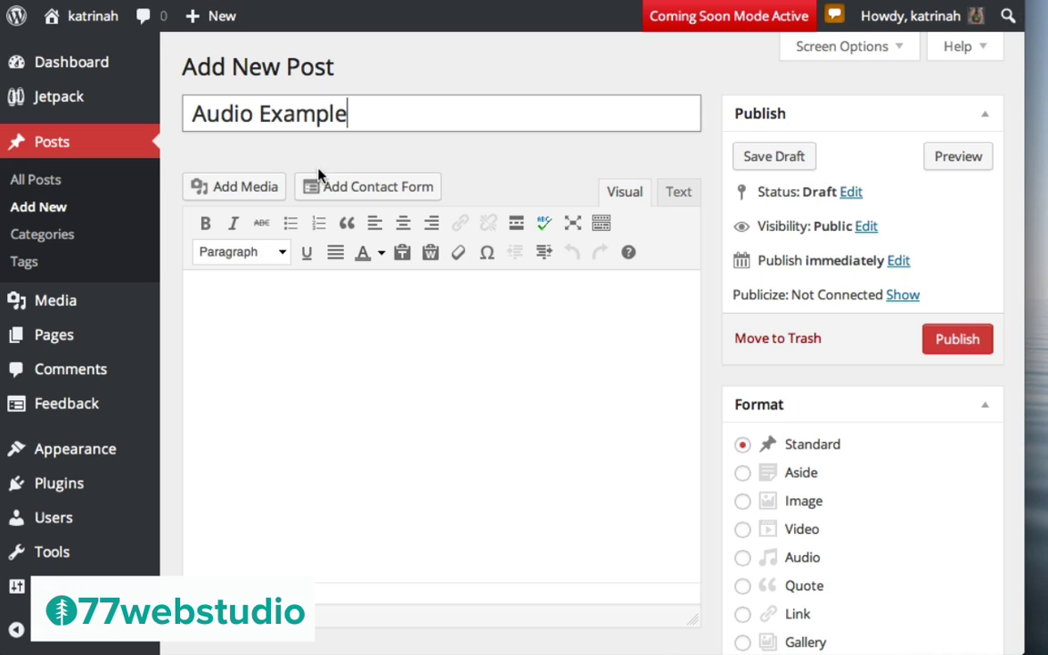
pyautogui.click(348, 291)
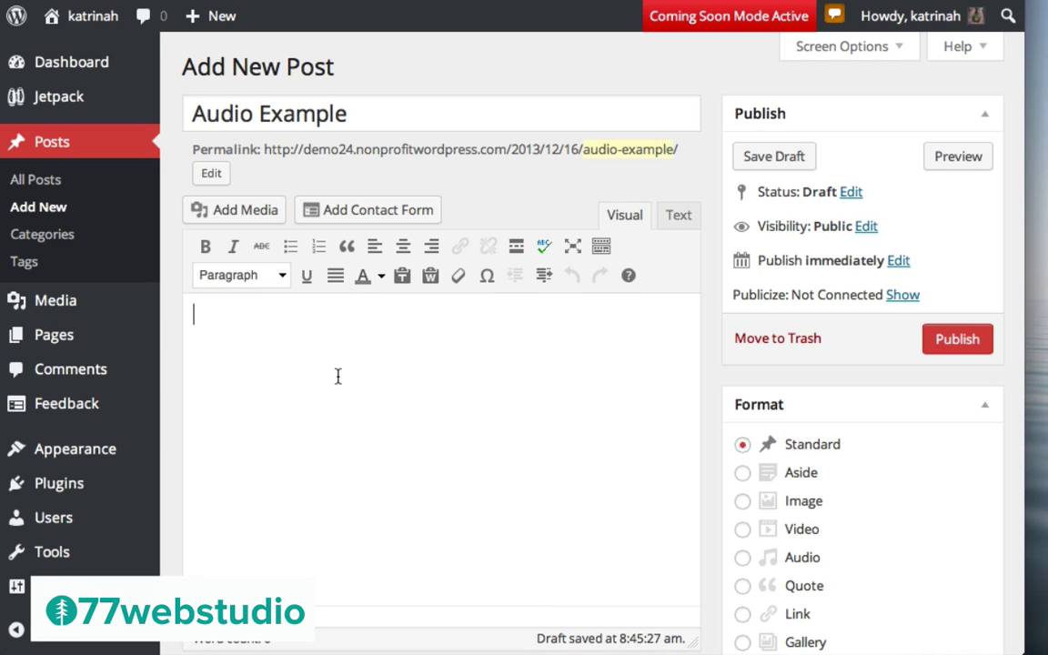
pyautogui.click(229, 215)
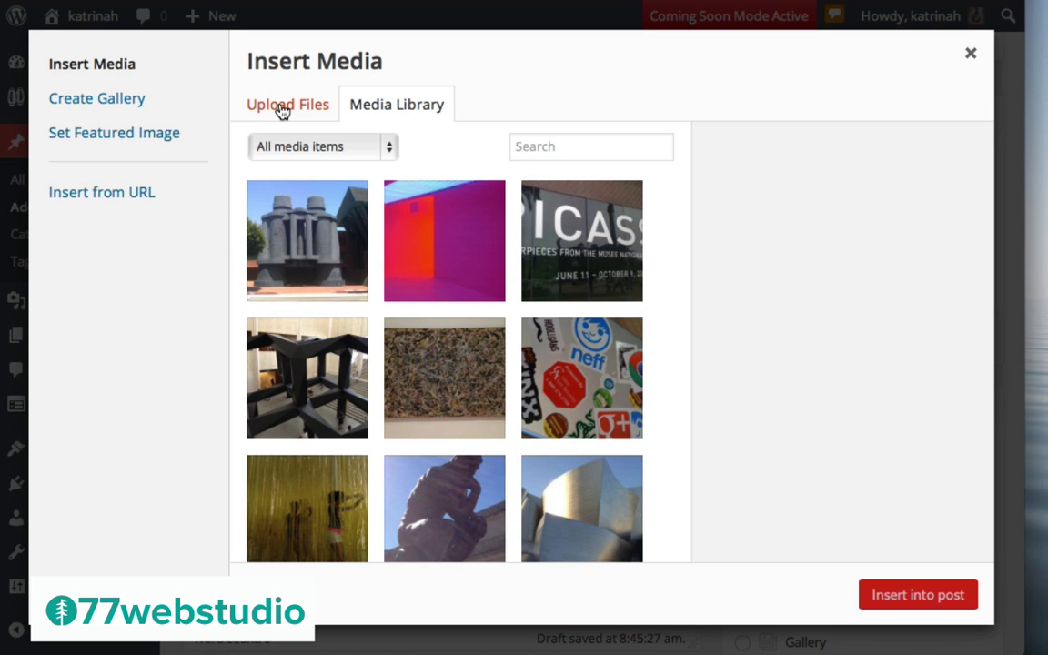
# Upload local-forecast-1.mp3 from the Desktop into the media library
pyautogui.click(283, 110)
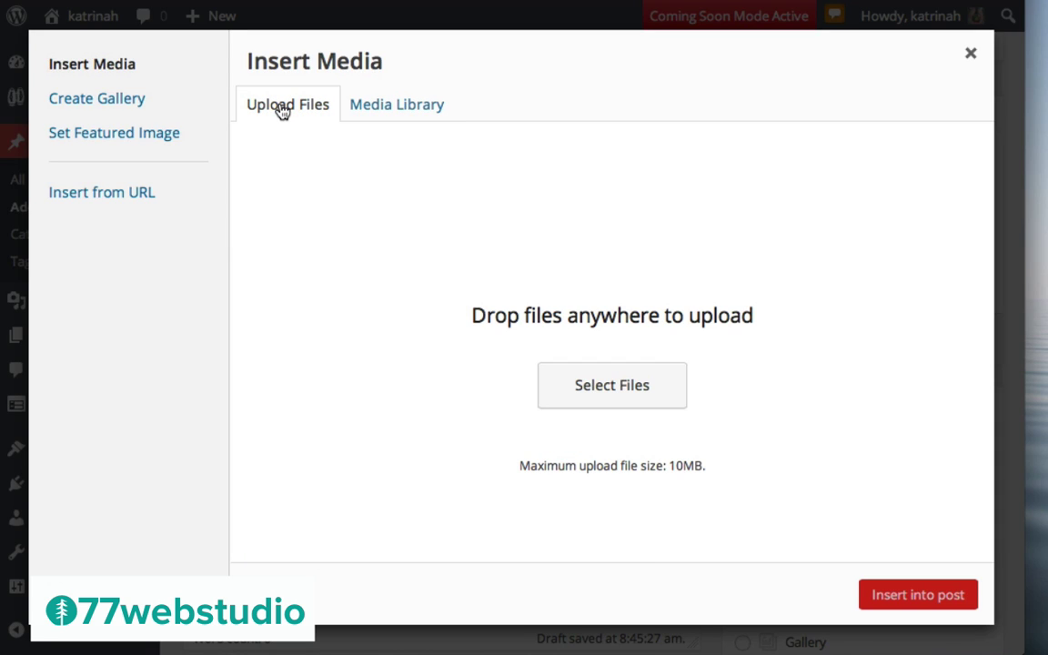
pyautogui.click(615, 403)
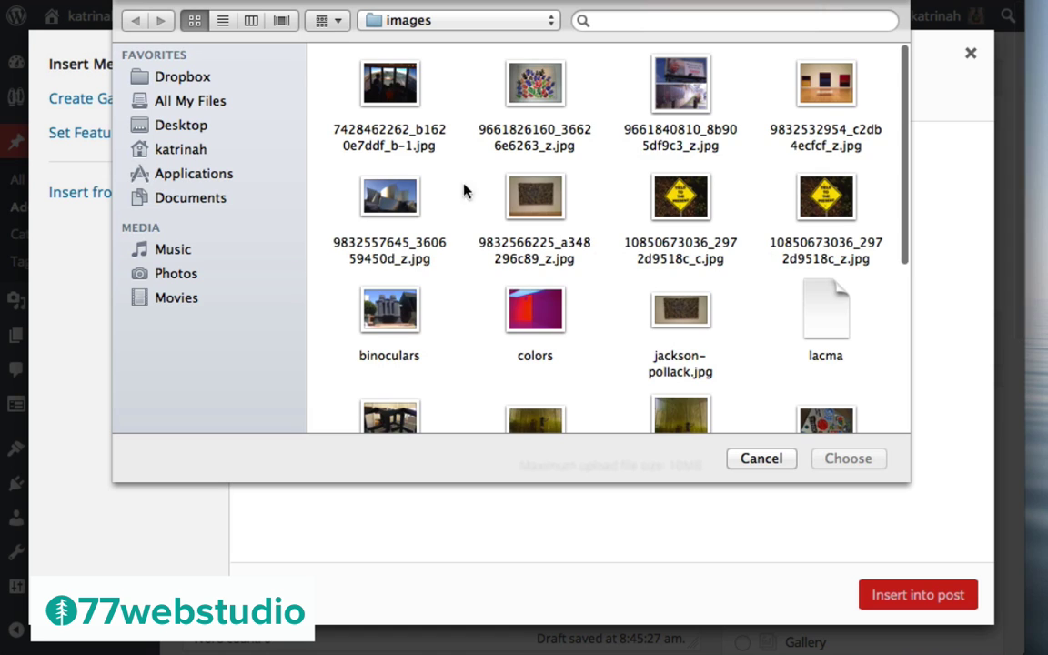
pyautogui.click(194, 132)
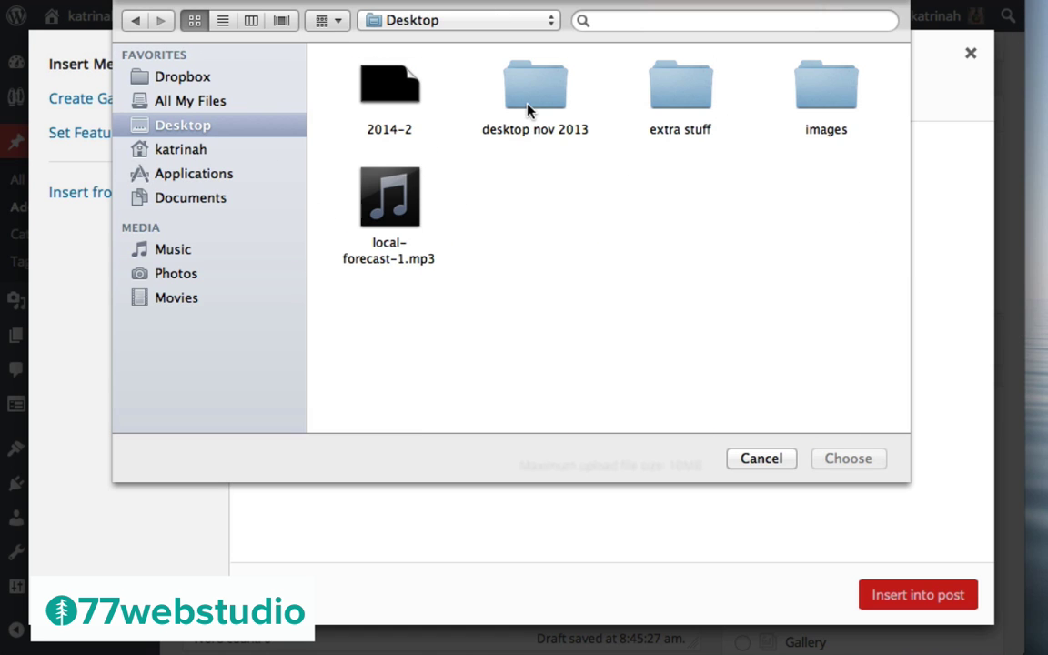
pyautogui.click(389, 202)
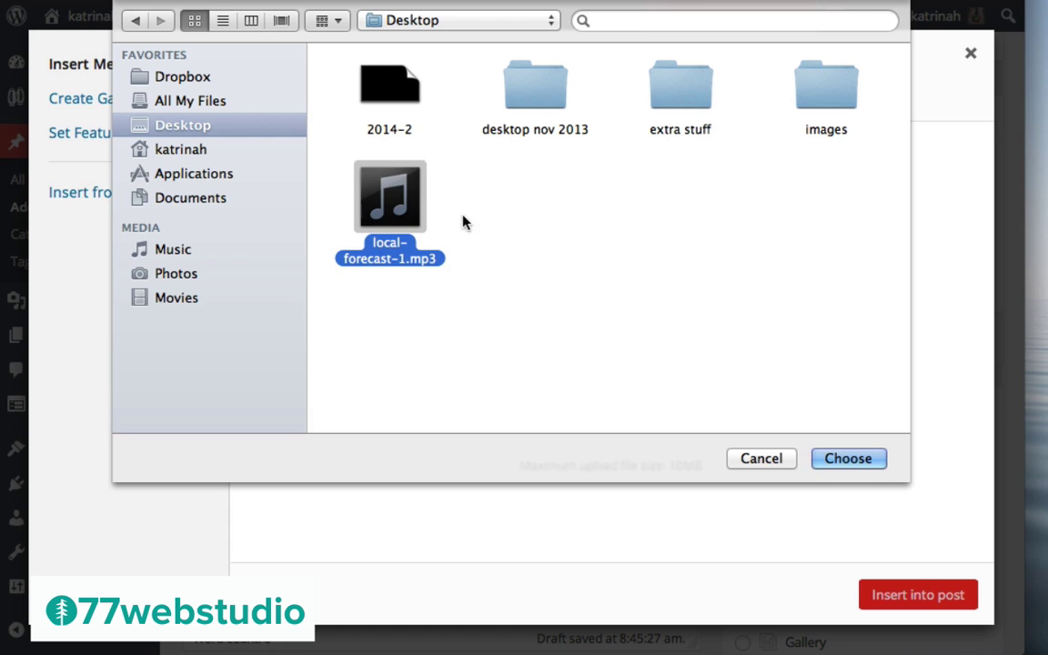
pyautogui.click(864, 461)
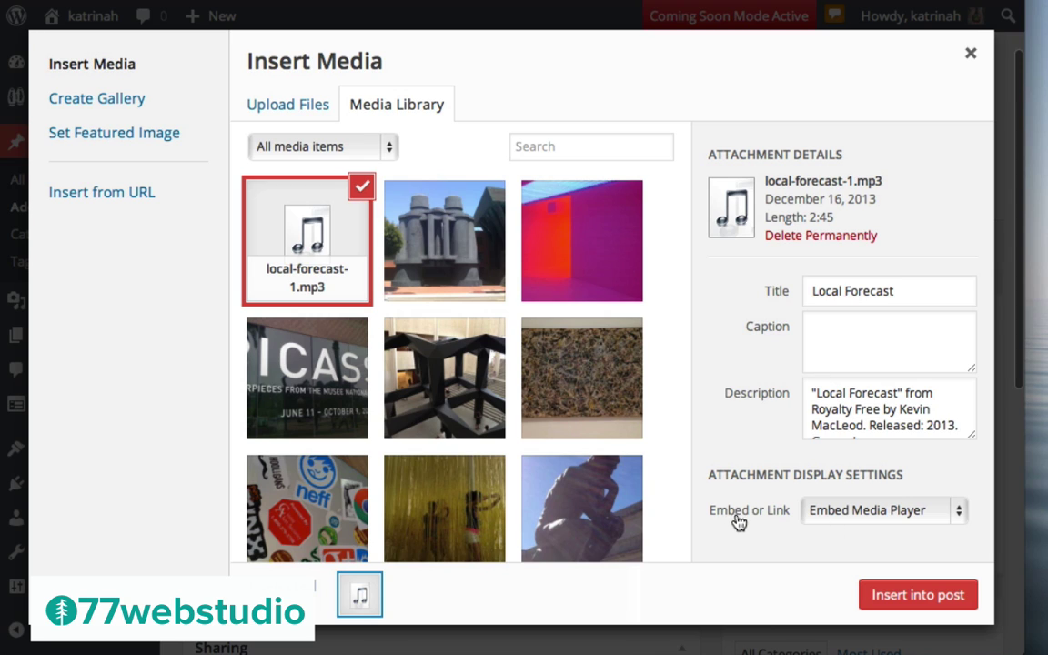
# Insert the audio into the post as an embedded media player
pyautogui.click(849, 515)
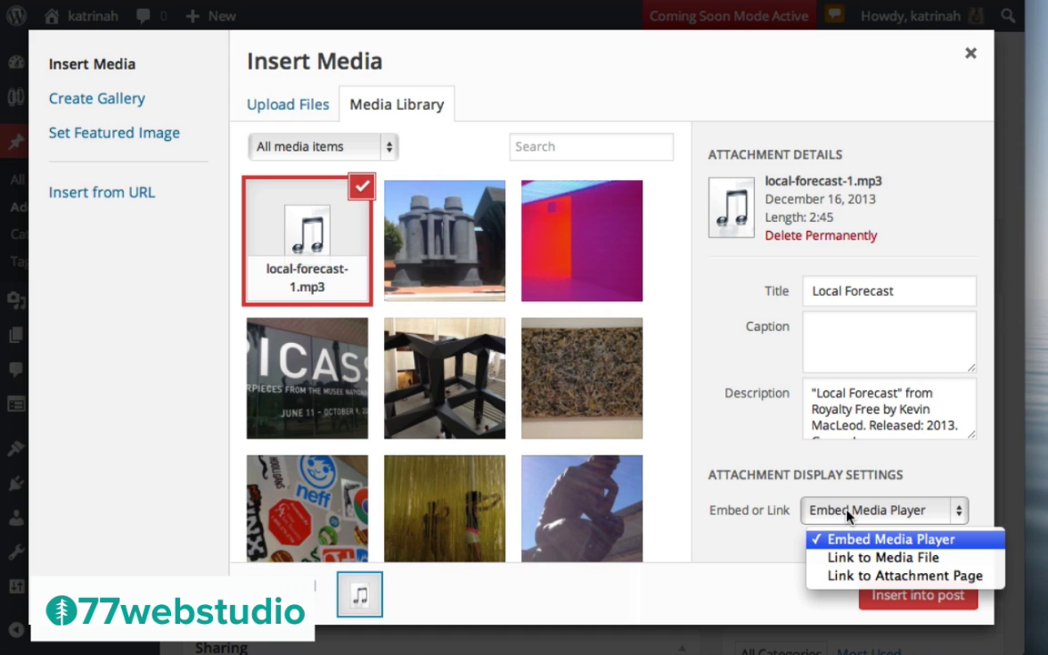
pyautogui.click(771, 545)
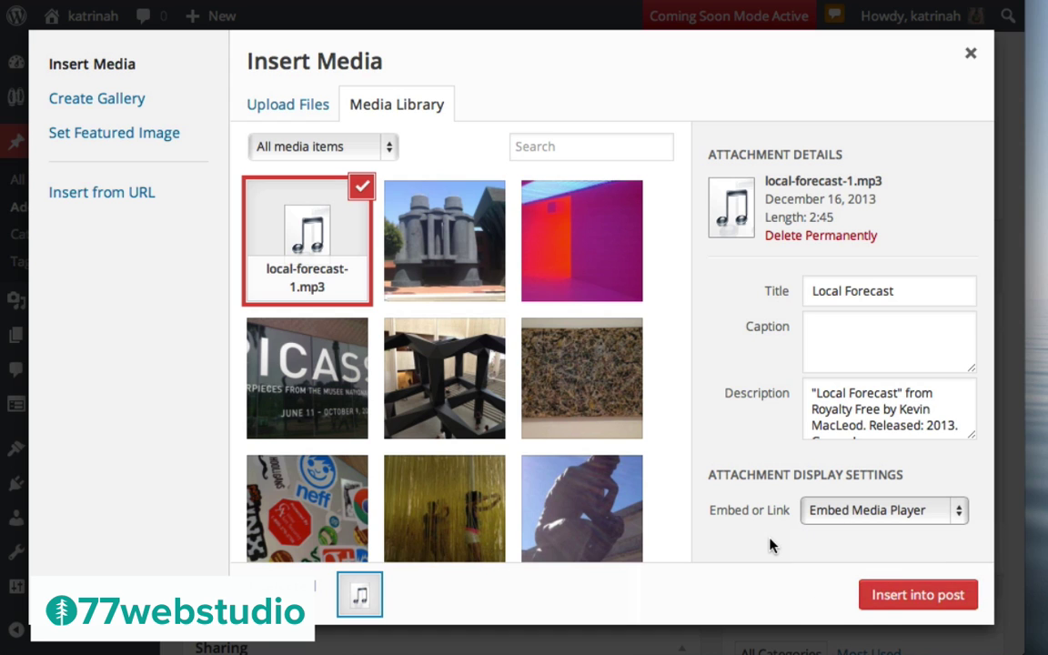
pyautogui.click(917, 595)
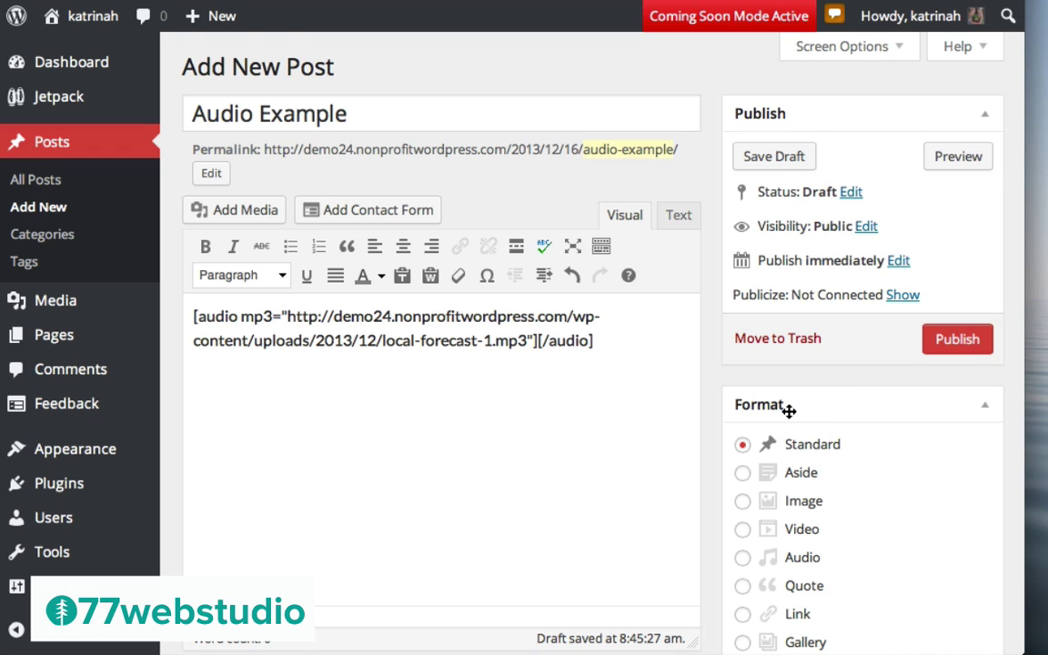
# Set the post format to Audio and file the post under the Blog category
pyautogui.scroll(-5, 812, 416)
pyautogui.click(742, 358)
pyautogui.scroll(-7, 846, 378)
pyautogui.click(755, 270)
# Add the tag 'Audio' to the post and open the featured image picker
pyautogui.click(760, 457)
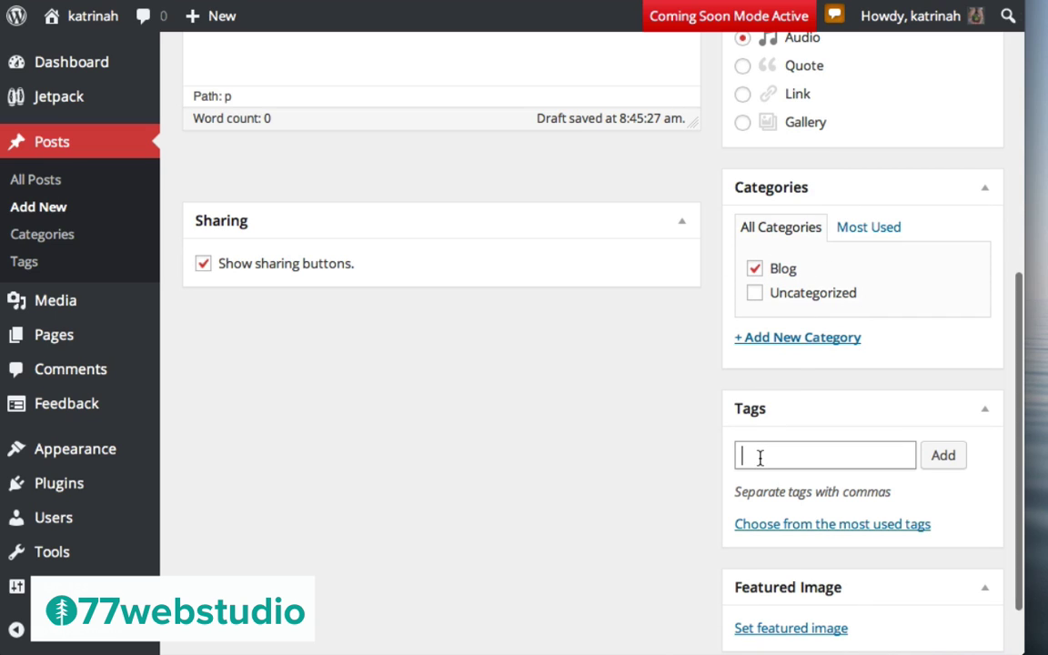
pyautogui.write('Audio')
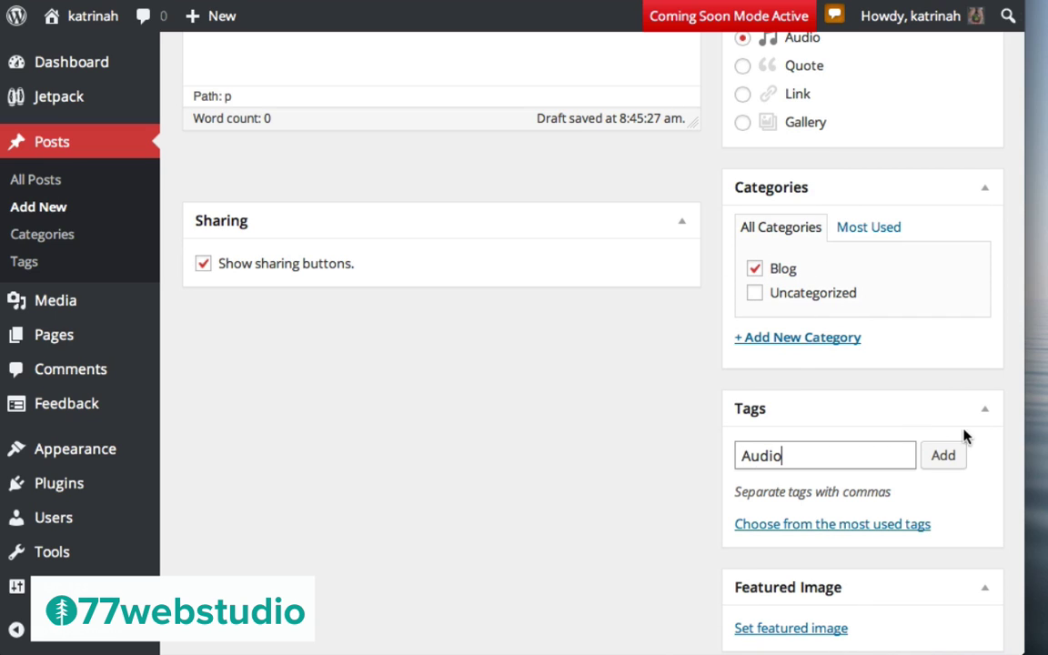
pyautogui.click(943, 456)
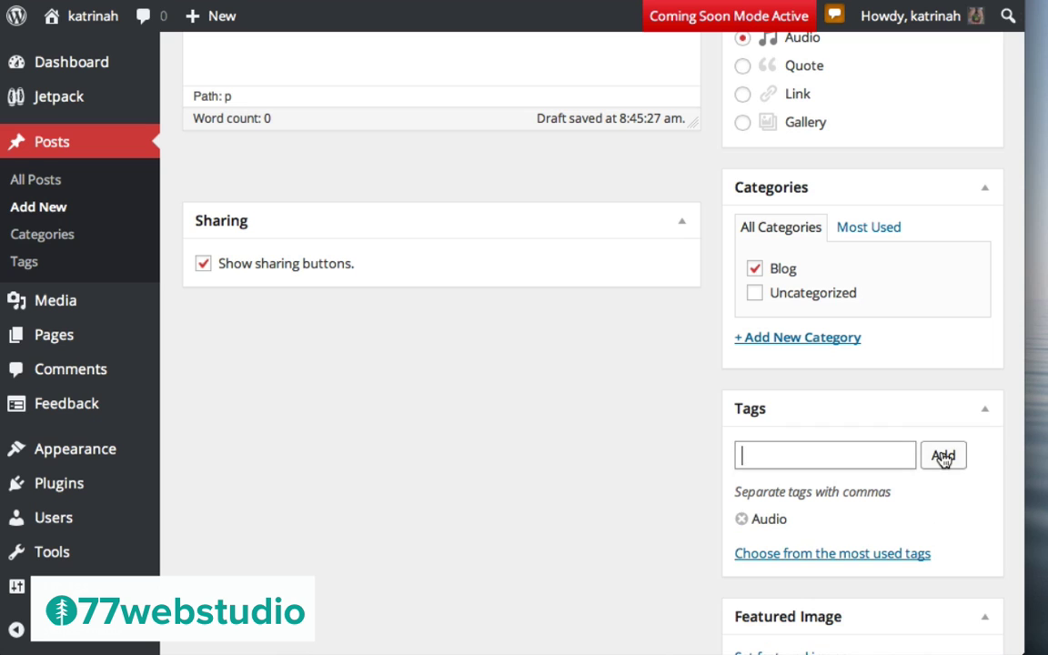
pyautogui.scroll(-3, 622, 486)
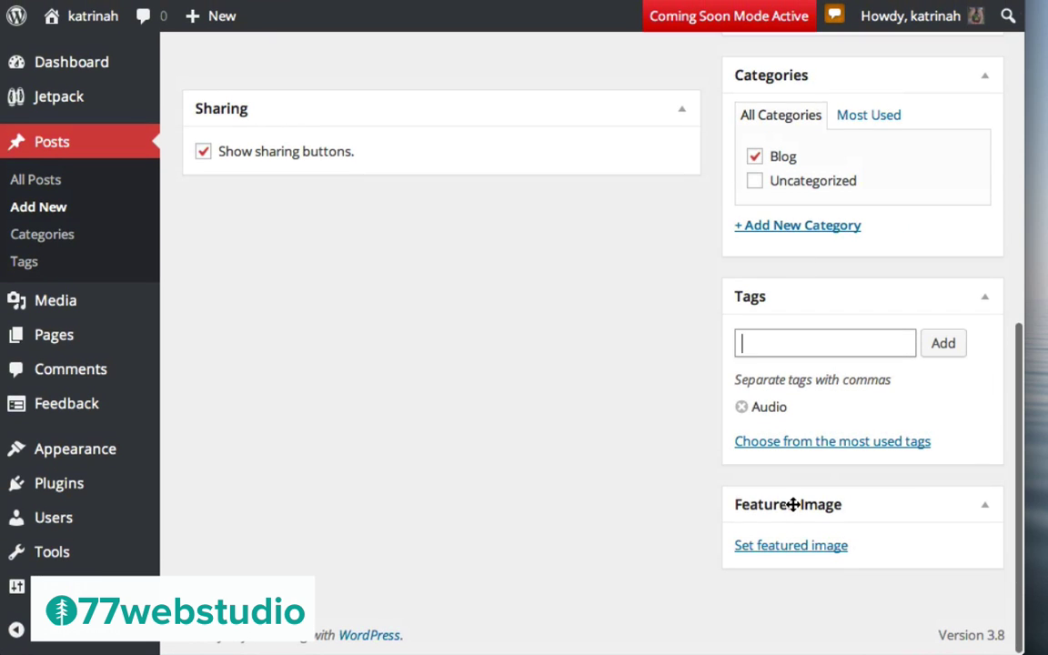
pyautogui.click(766, 546)
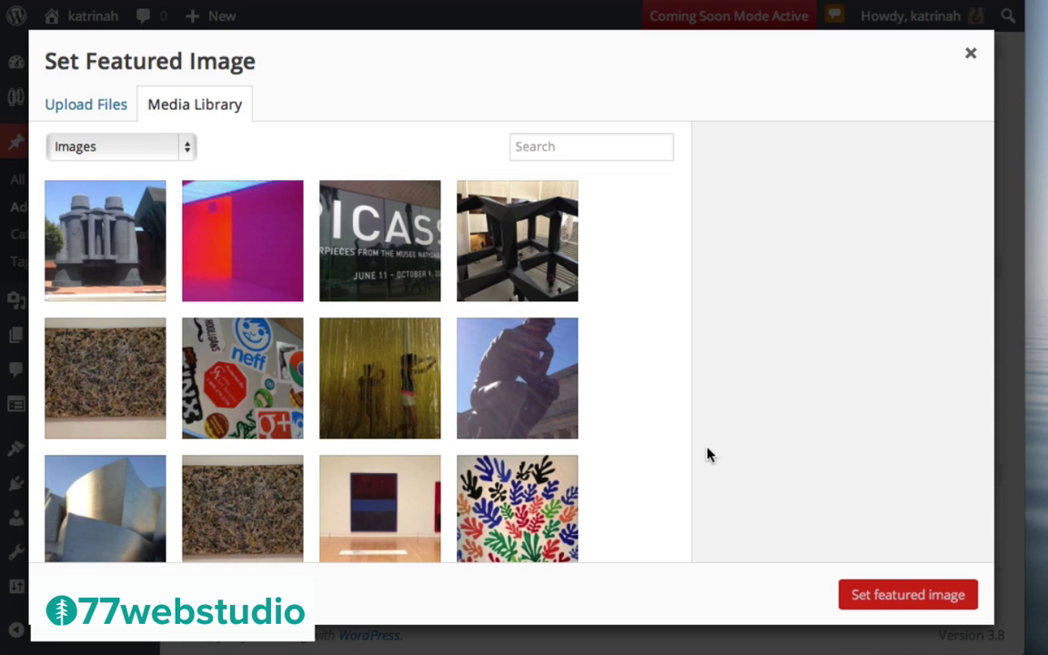
# Pick colors.jpg, give it the alt text 'colors', and set it as the featured image
pyautogui.click(225, 244)
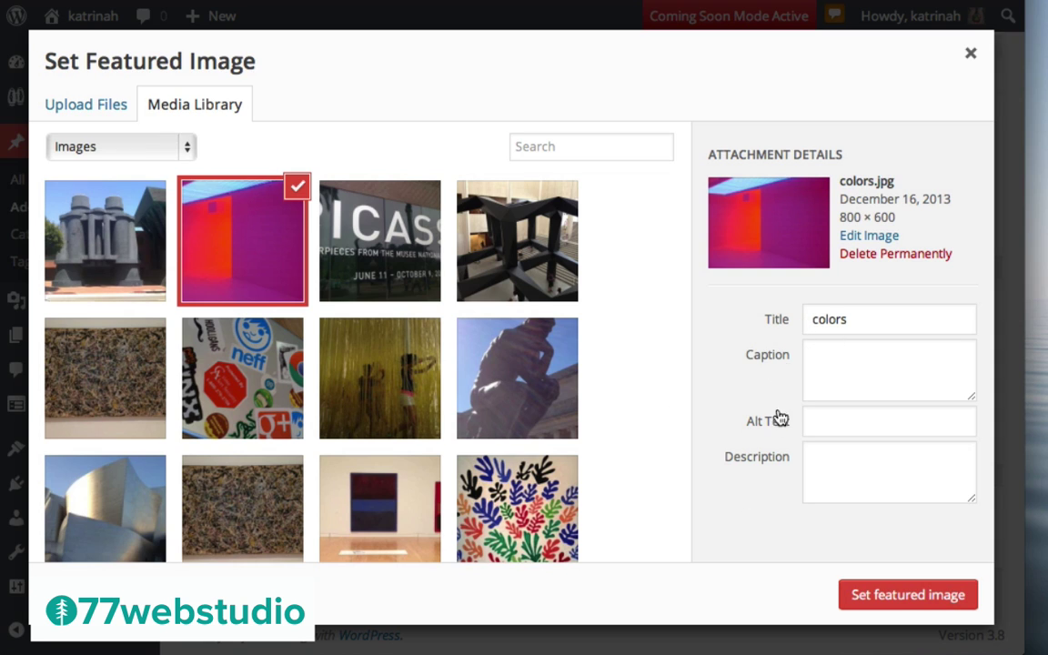
pyautogui.doubleClick(853, 319)
pyautogui.hotkey('ctrl', 'c')
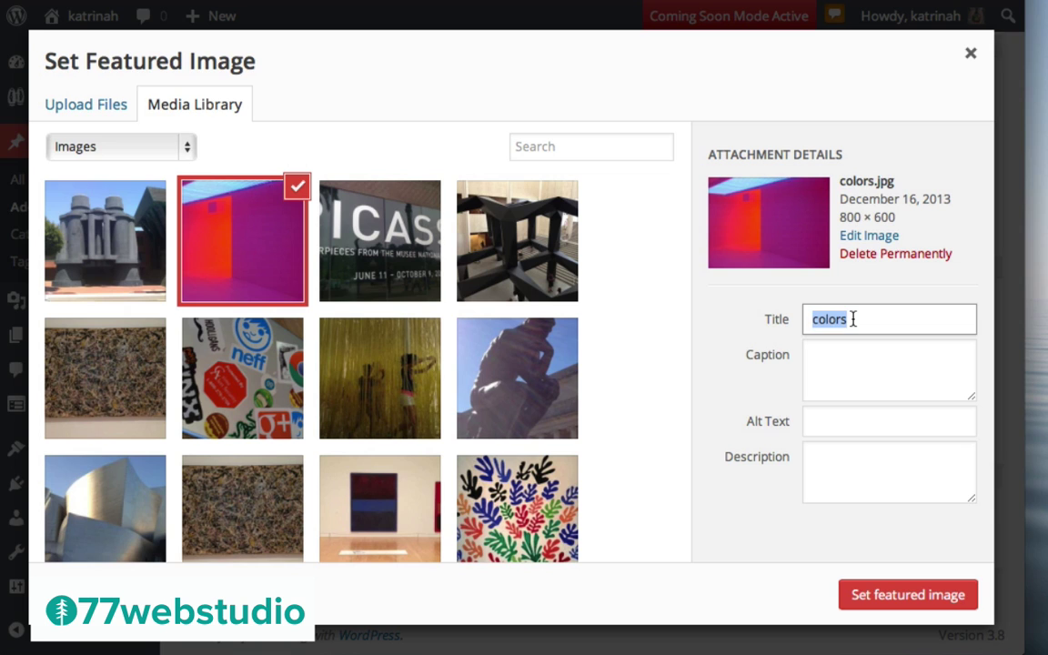
pyautogui.click(826, 422)
pyautogui.hotkey('ctrl', 'v')
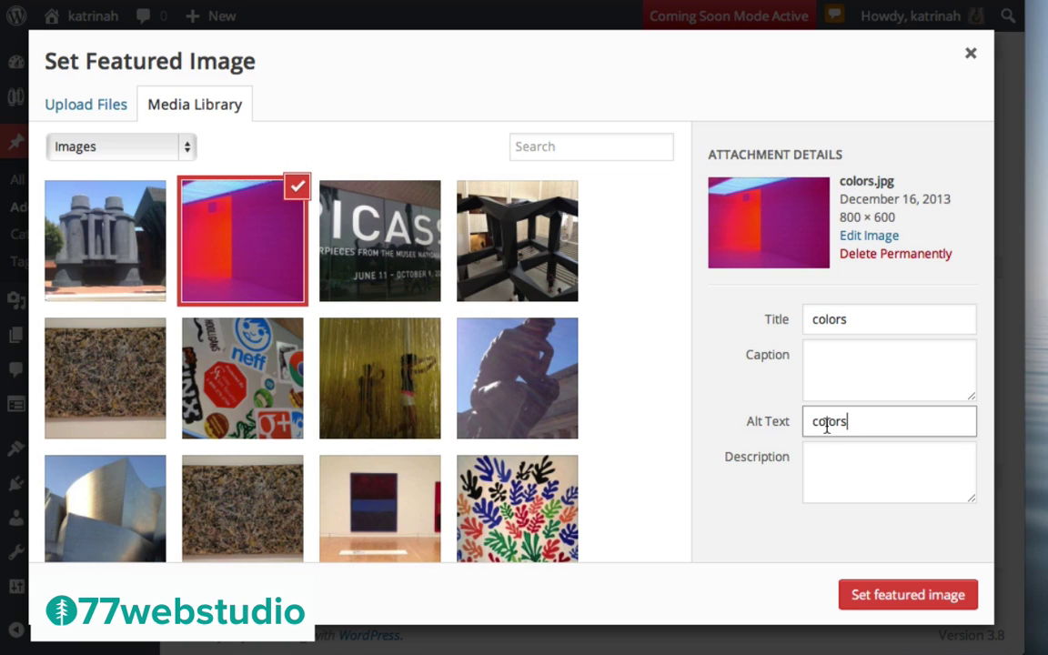
pyautogui.click(910, 594)
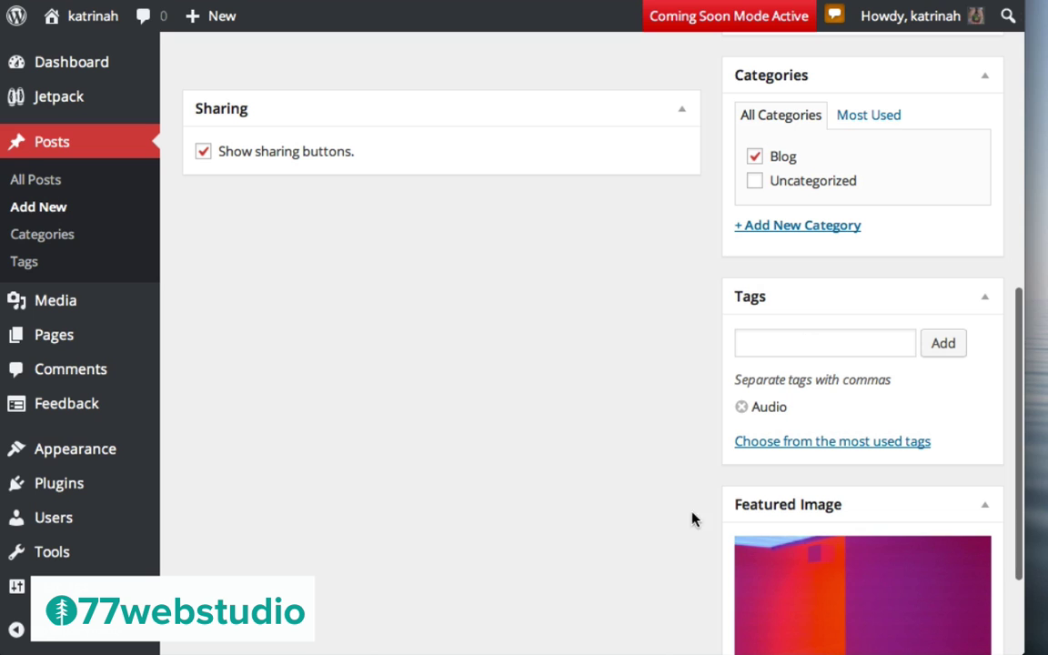
# Publish the Audio Example post and view it through the confirmation notice's View post link
pyautogui.scroll(10, 729, 489)
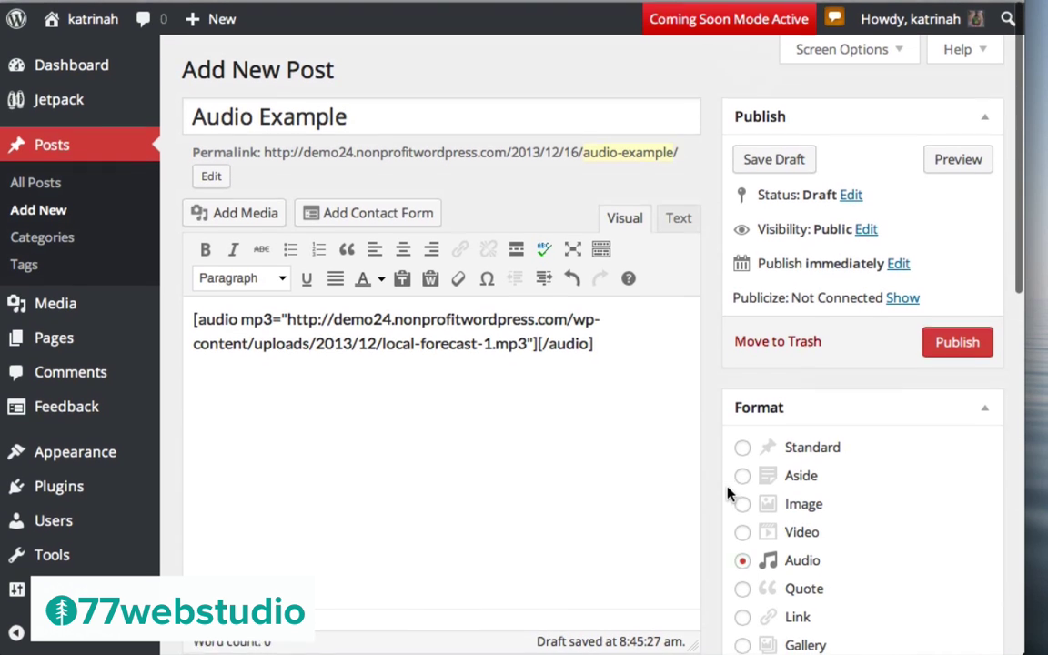
pyautogui.click(954, 340)
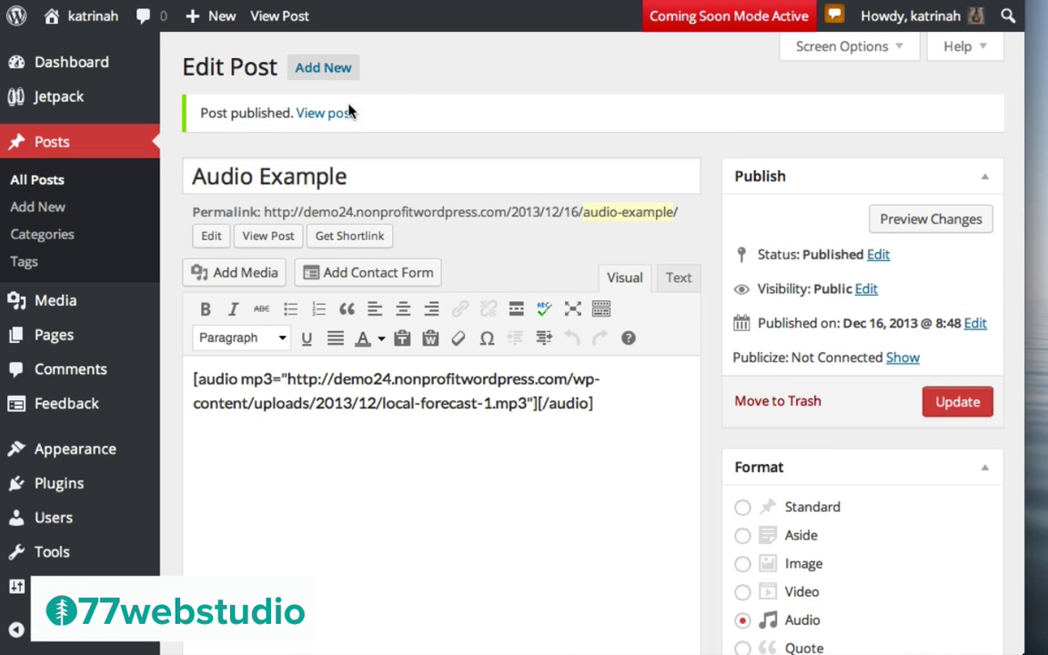
pyautogui.click(321, 116)
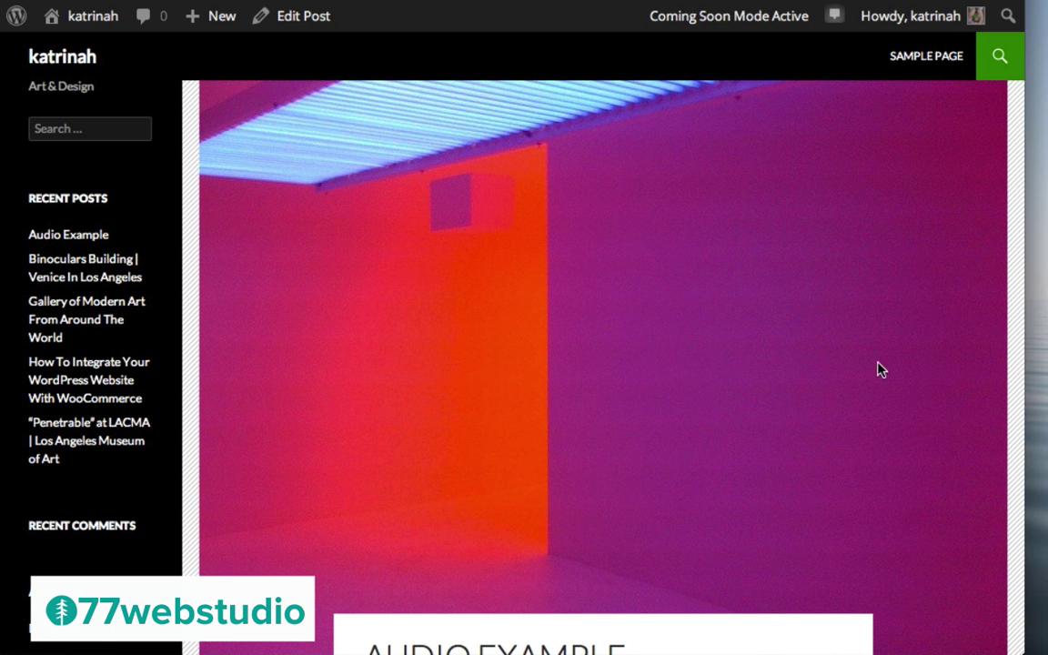
# Play local-forecast-1.mp3 in the post's embedded audio player
pyautogui.scroll(-5, 585, 461)
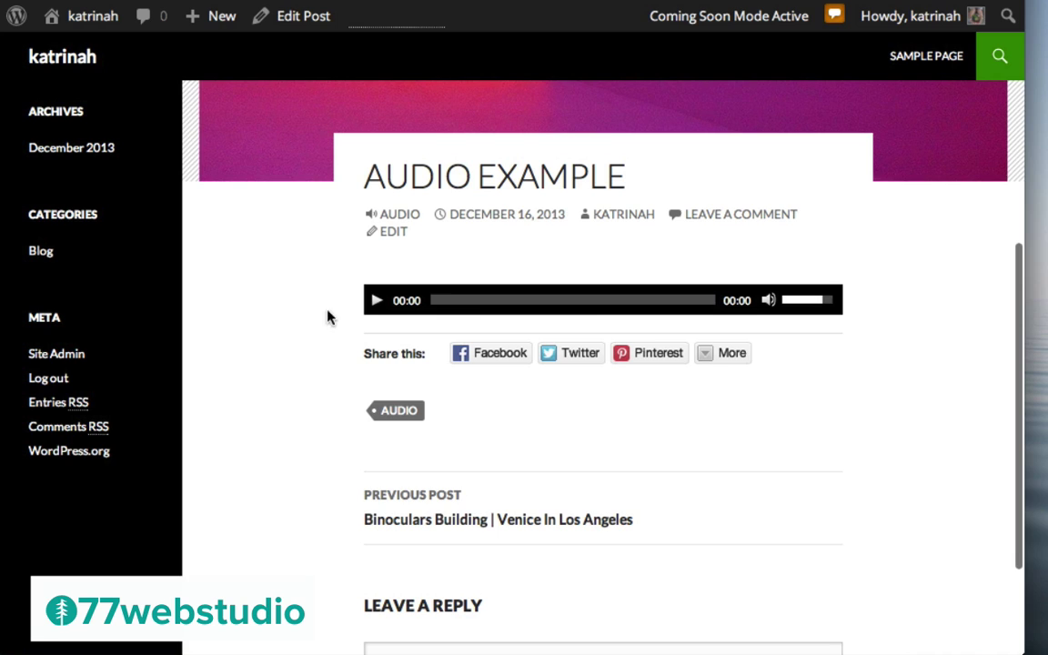
pyautogui.click(374, 302)
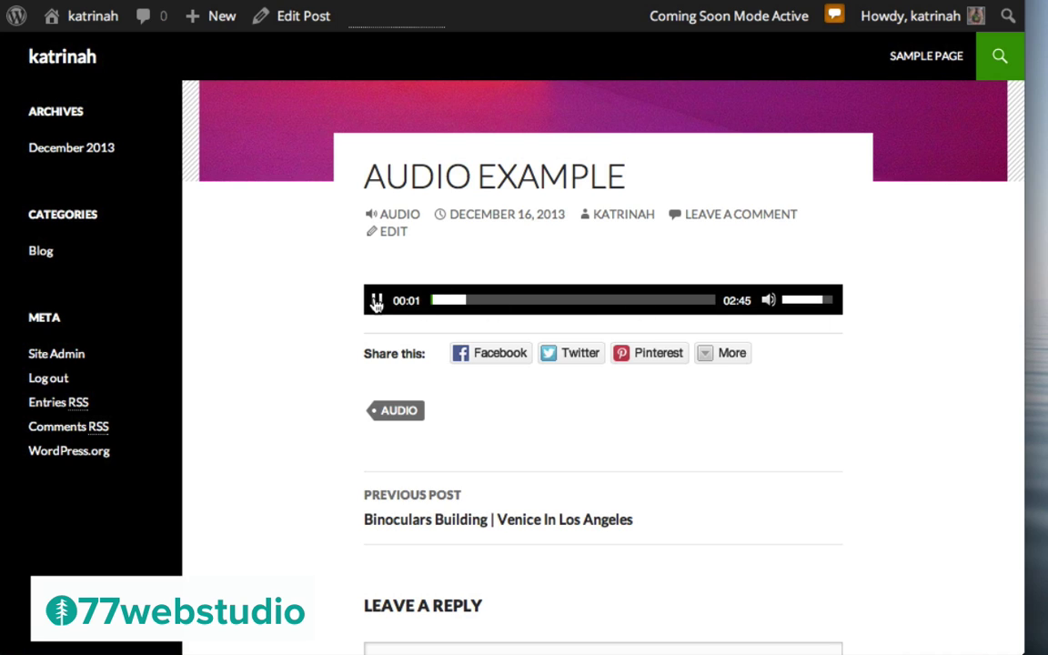
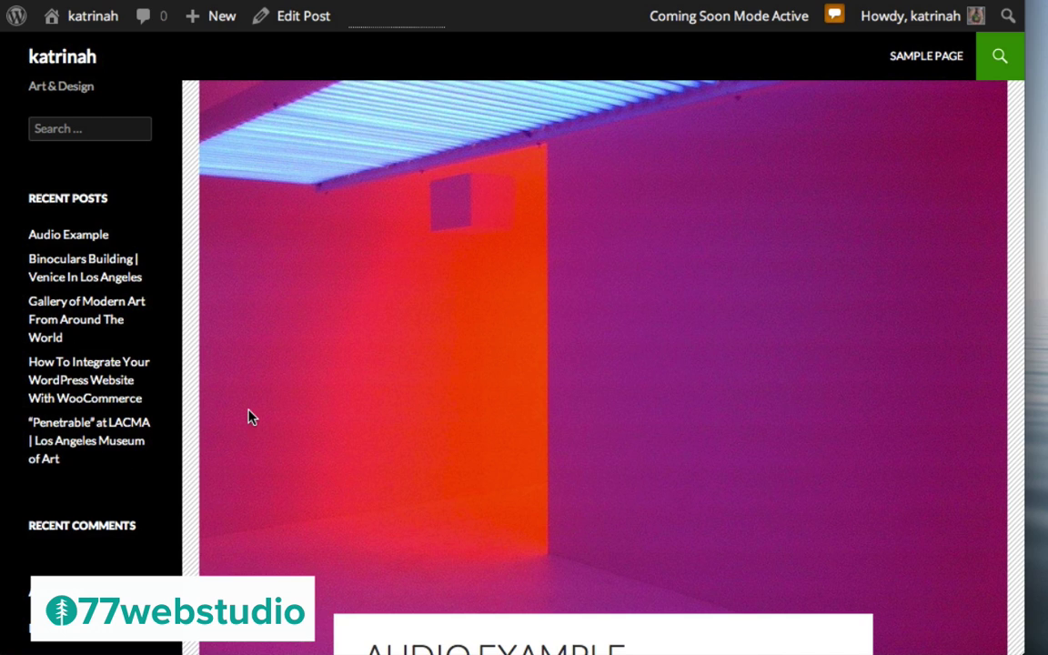
# From the live site's New > Page, go to the admin Pages list showing only Sample Page
pyautogui.moveTo(213, 24)
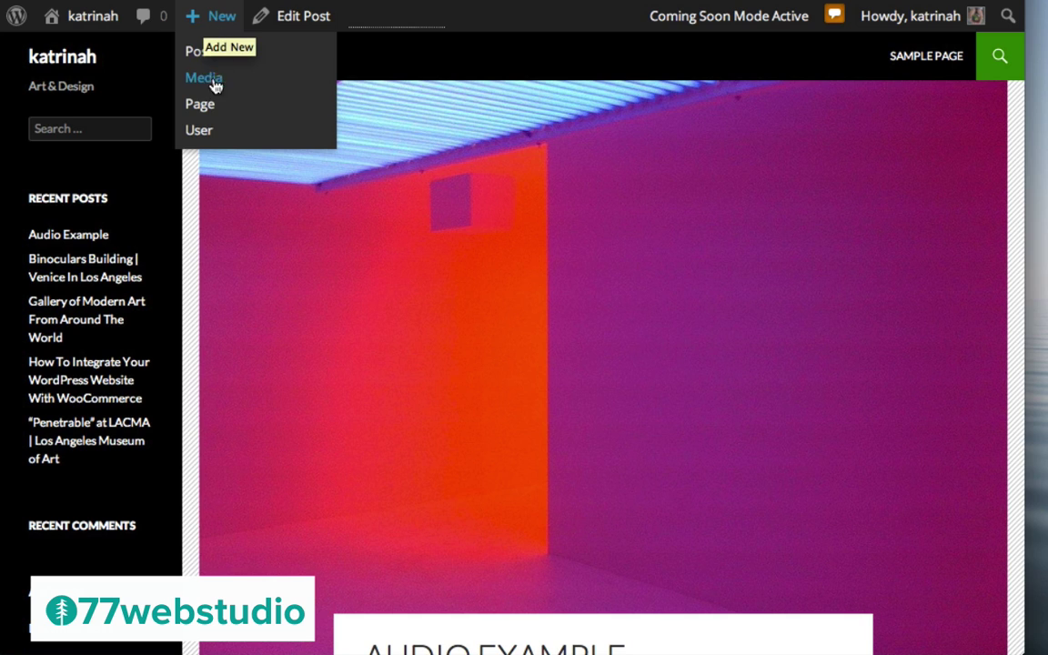
pyautogui.click(200, 105)
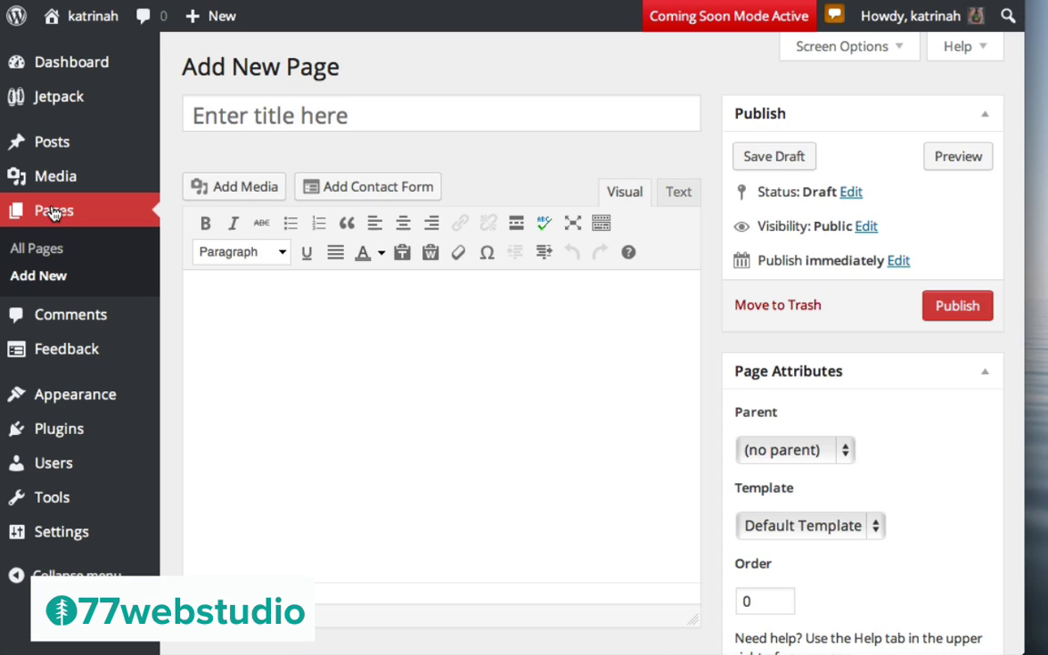
pyautogui.click(53, 211)
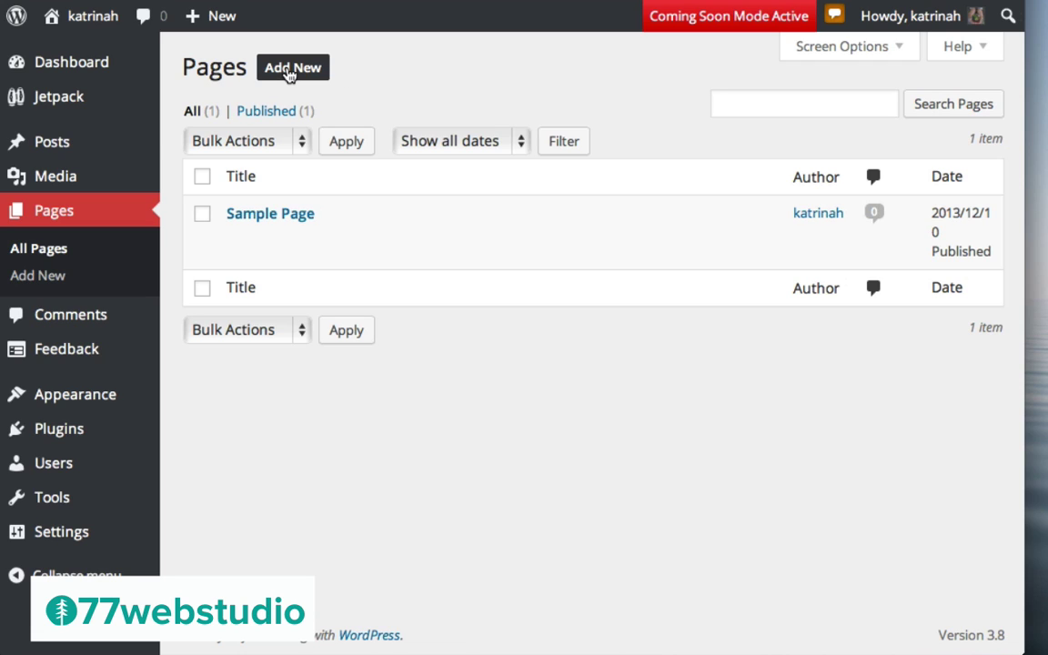
# Create a page titled 'About' with pasted lorem ipsum paragraphs and a blank line above them
pyautogui.click(289, 69)
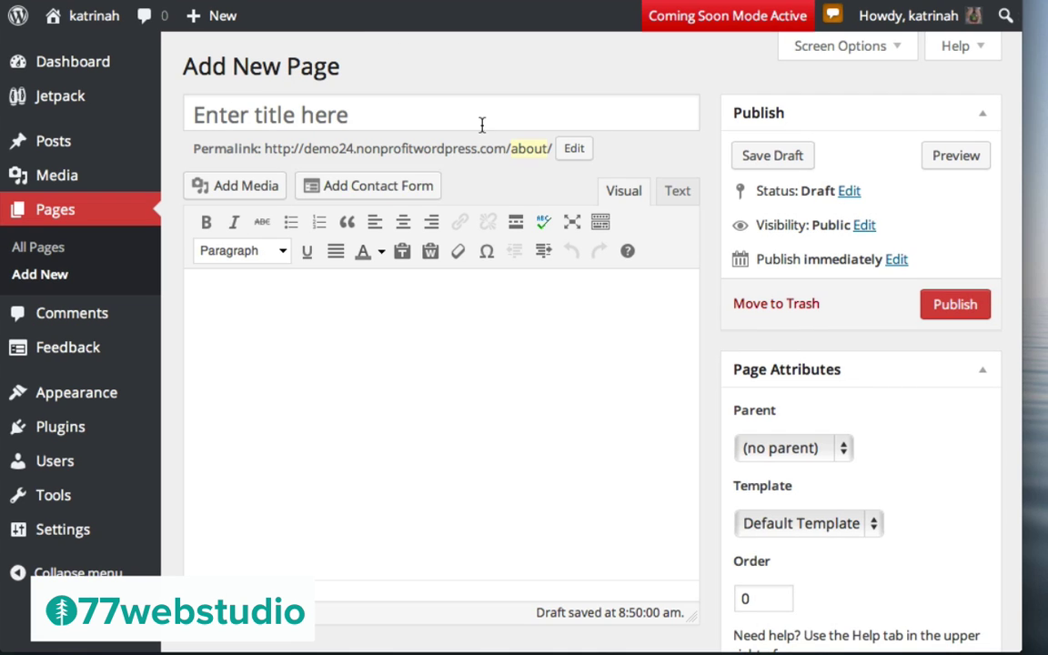
pyautogui.click(233, 116)
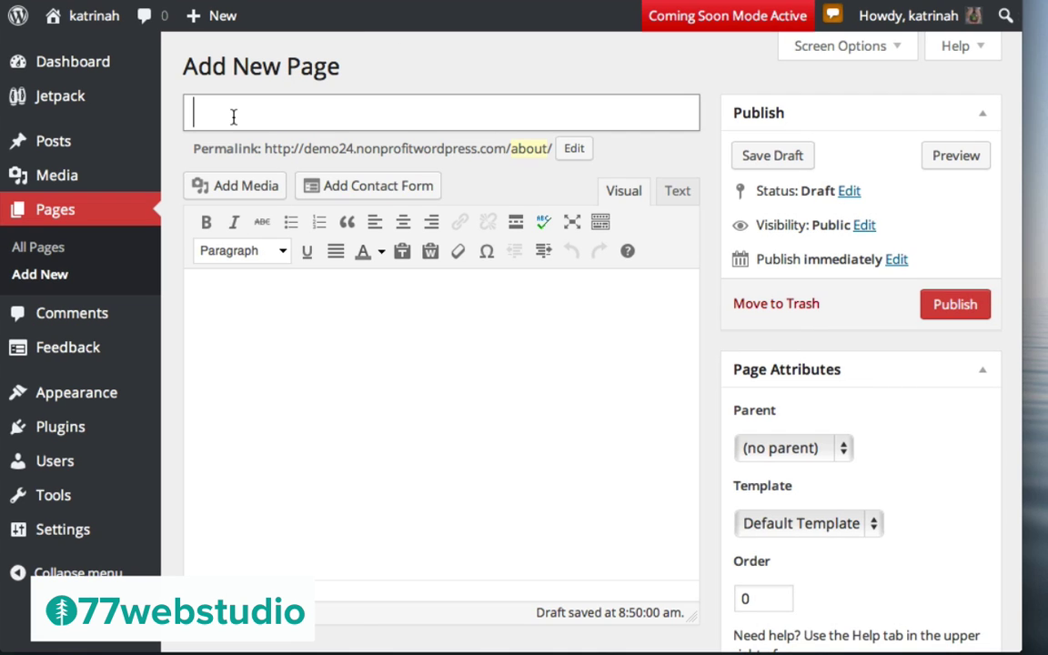
pyautogui.write('About')
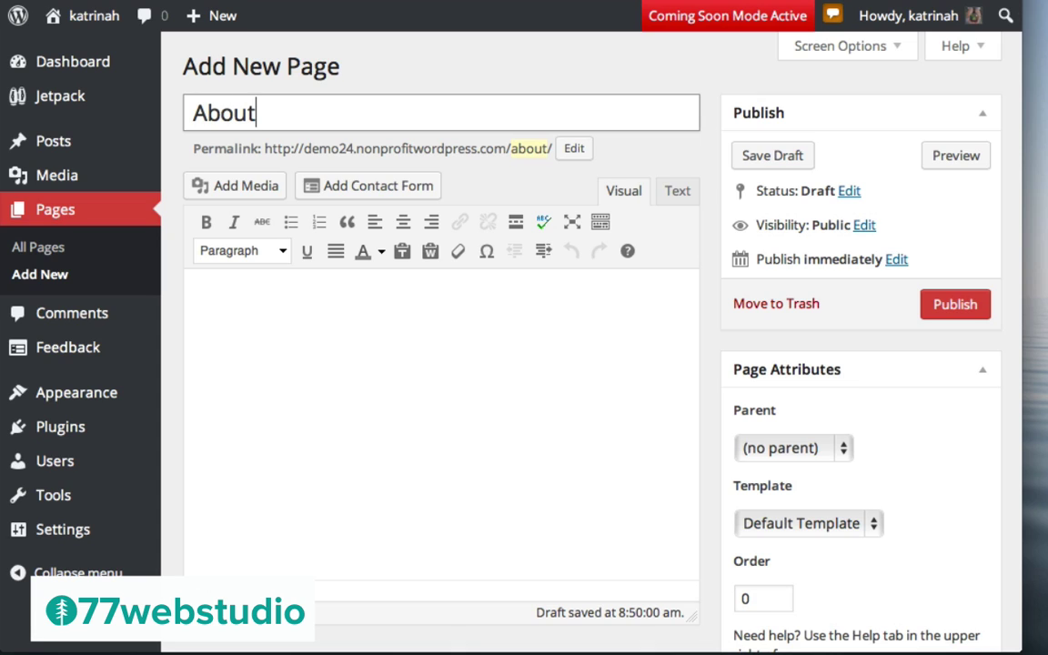
pyautogui.click(248, 307)
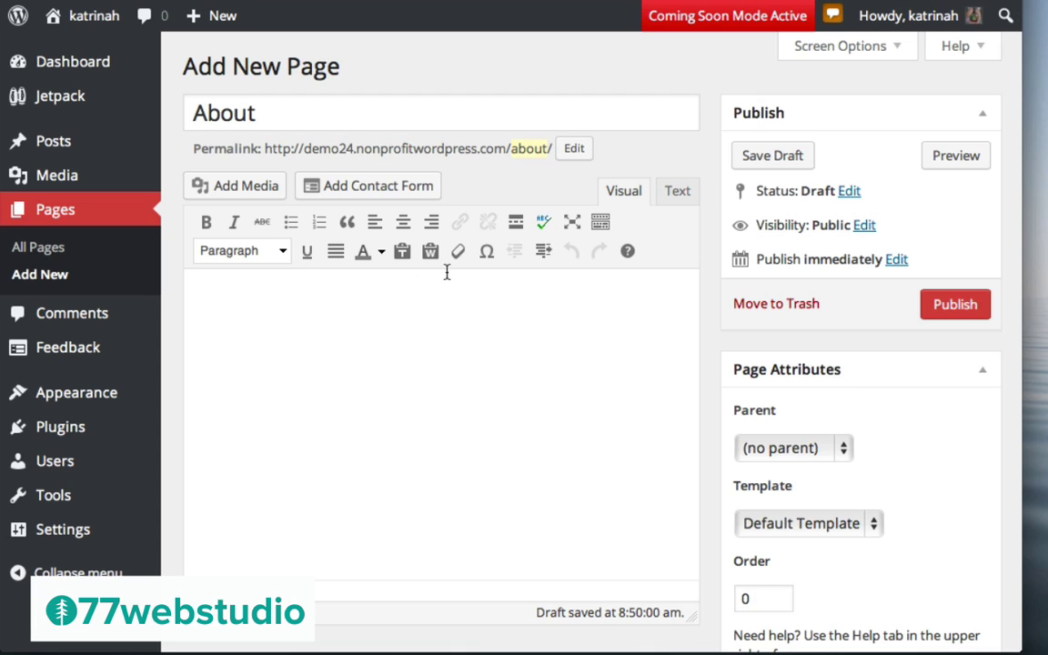
pyautogui.hotkey('ctrl', 'v')
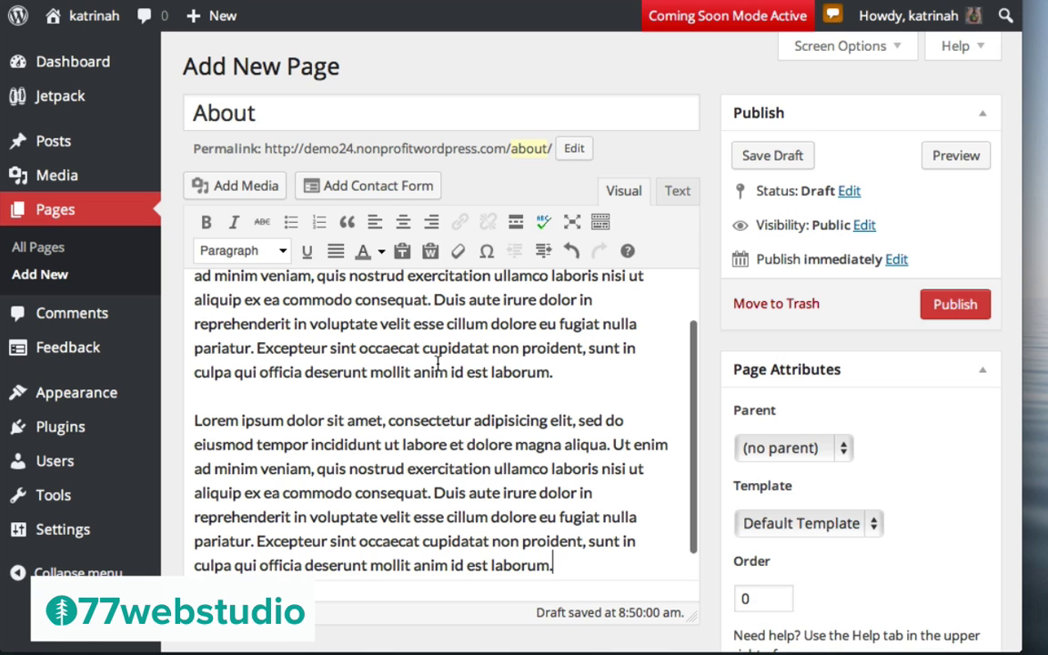
pyautogui.scroll(5, 438, 363)
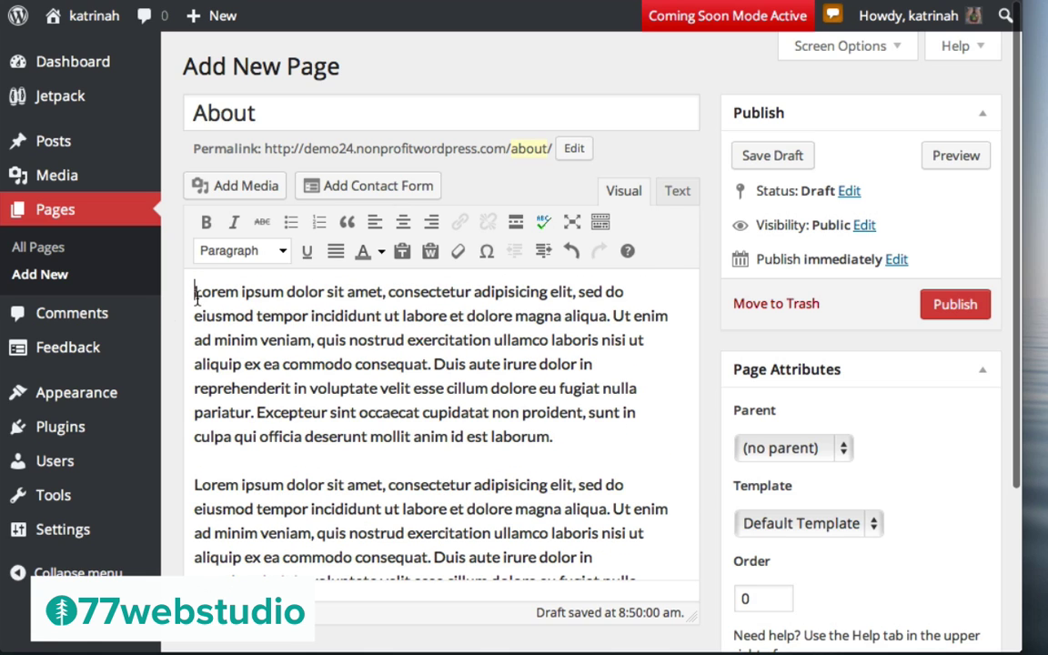
pyautogui.press('Return')
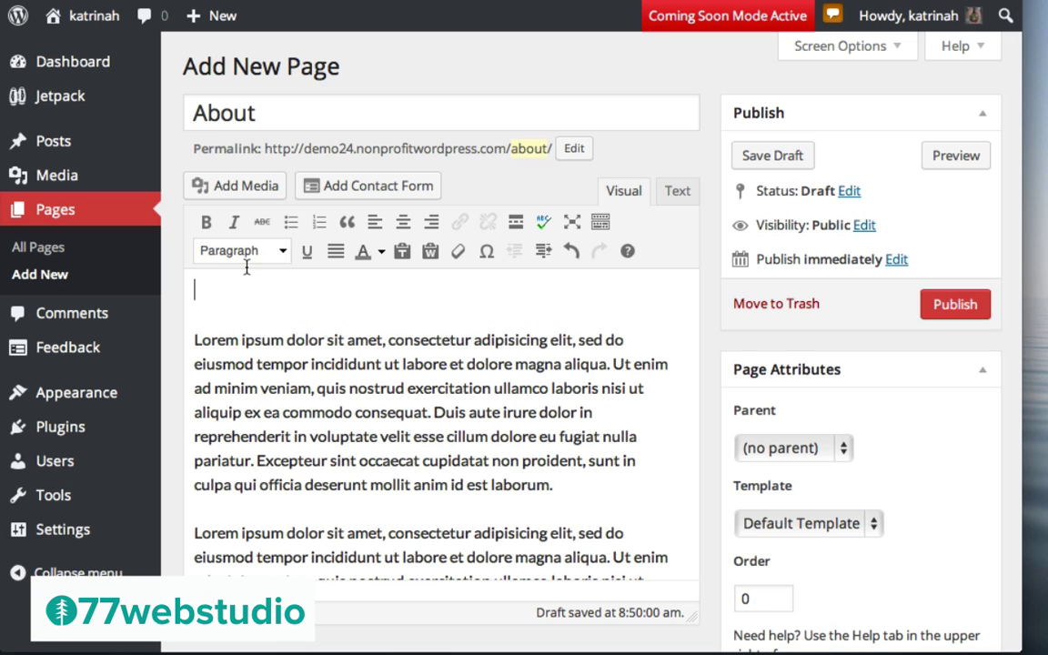
# Upload the pic2 photo from the images folder into the media library
pyautogui.click(239, 191)
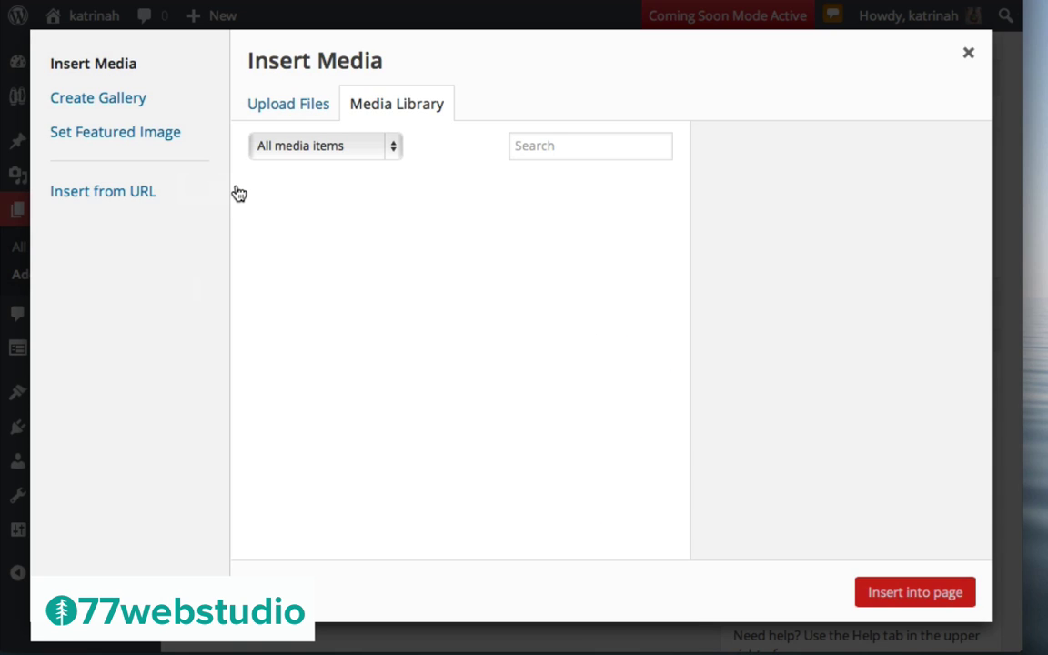
pyautogui.scroll(-5, 505, 283)
pyautogui.scroll(2, 505, 285)
pyautogui.scroll(3, 505, 285)
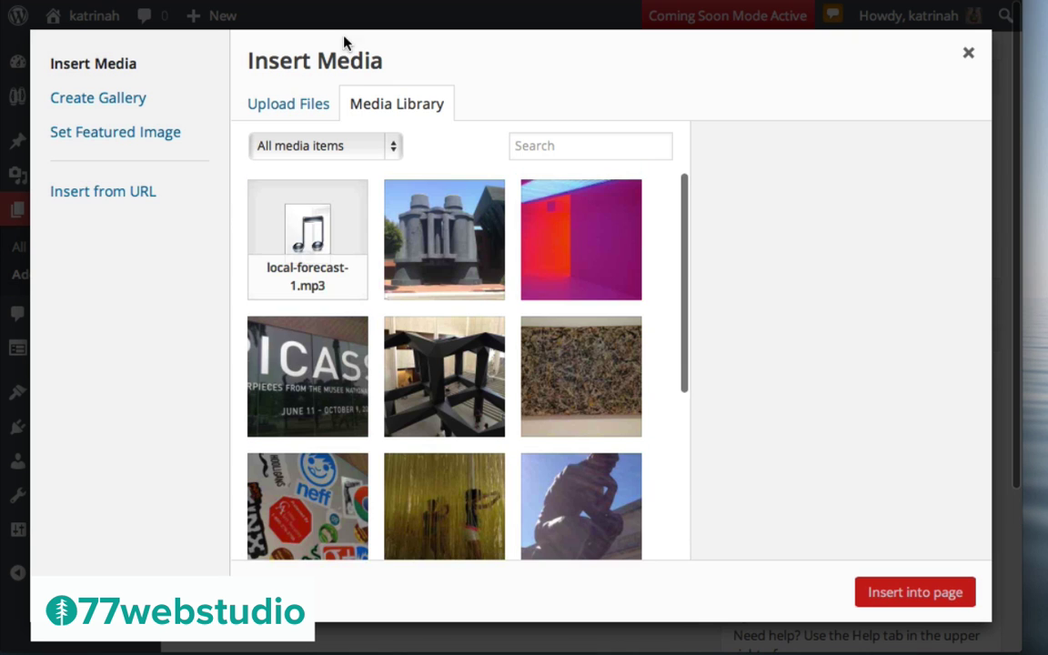
pyautogui.click(286, 109)
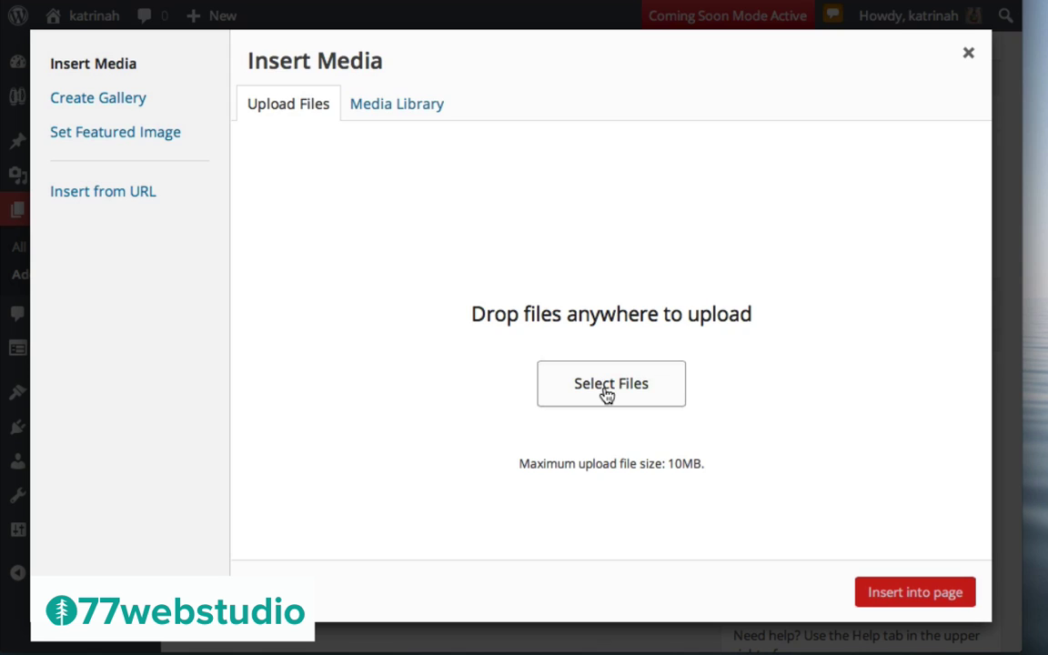
pyautogui.click(606, 393)
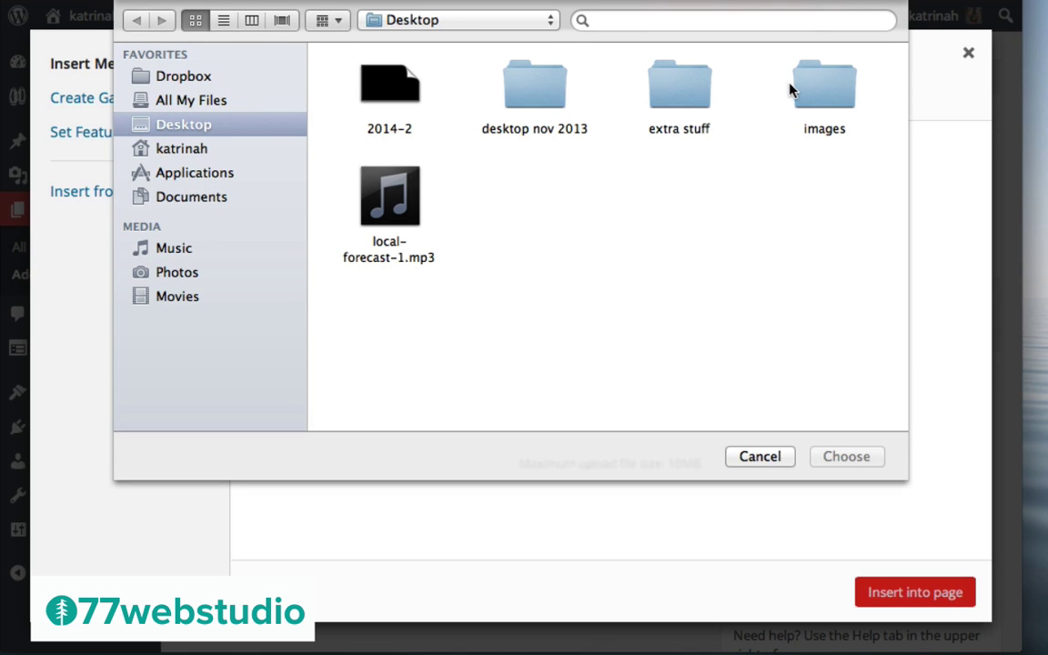
pyautogui.doubleClick(805, 93)
pyautogui.scroll(-5, 496, 244)
pyautogui.click(532, 238)
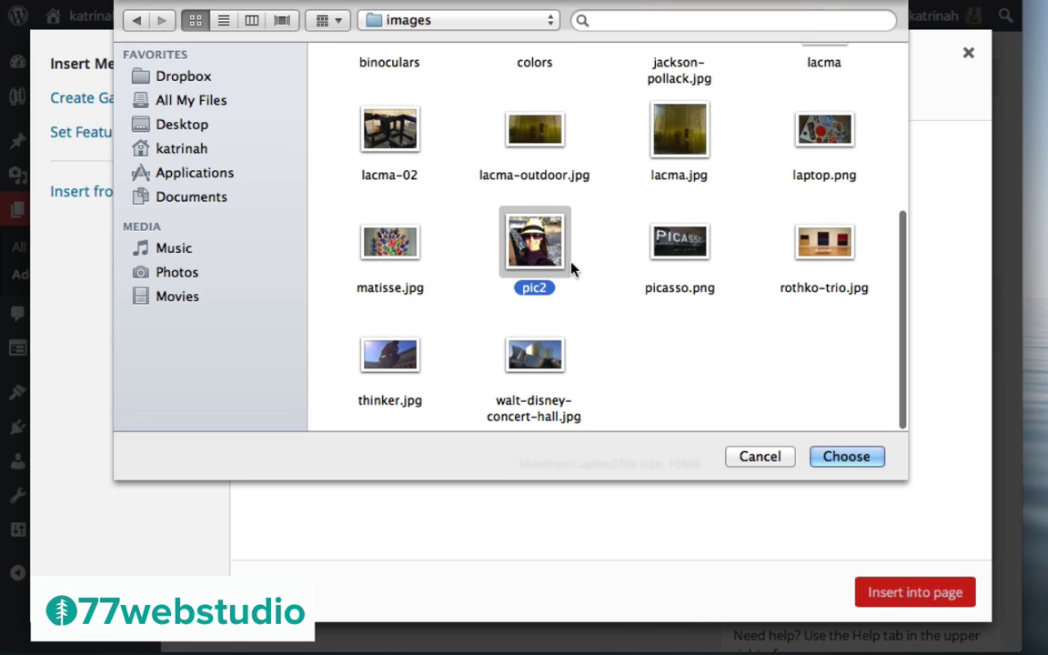
pyautogui.click(847, 458)
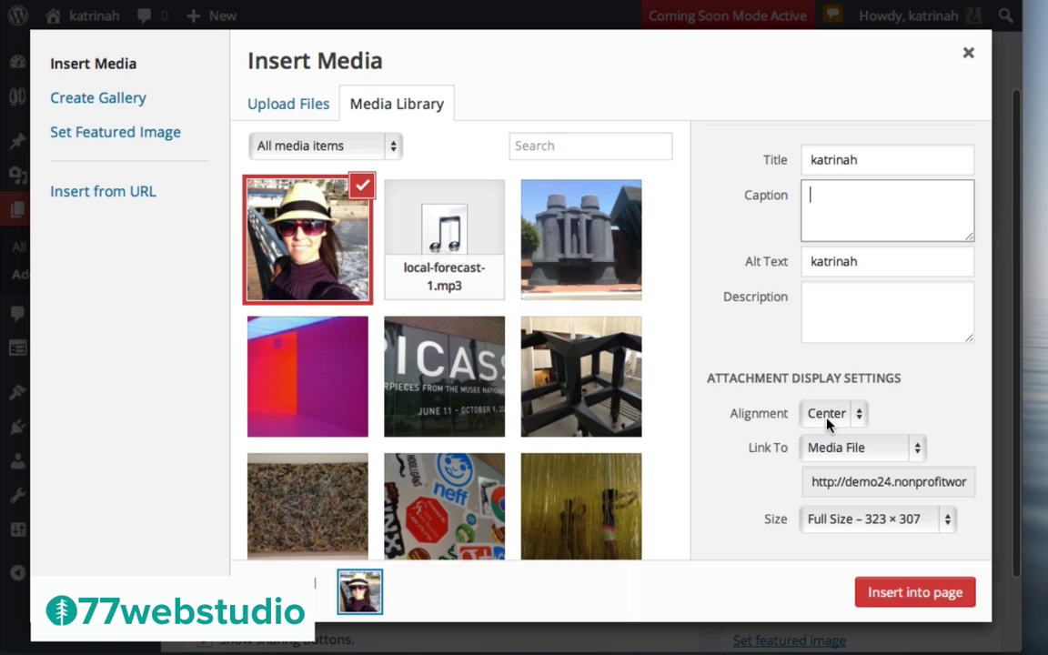
# Insert the photo into the About page with Link To None and Full size
pyautogui.click(837, 449)
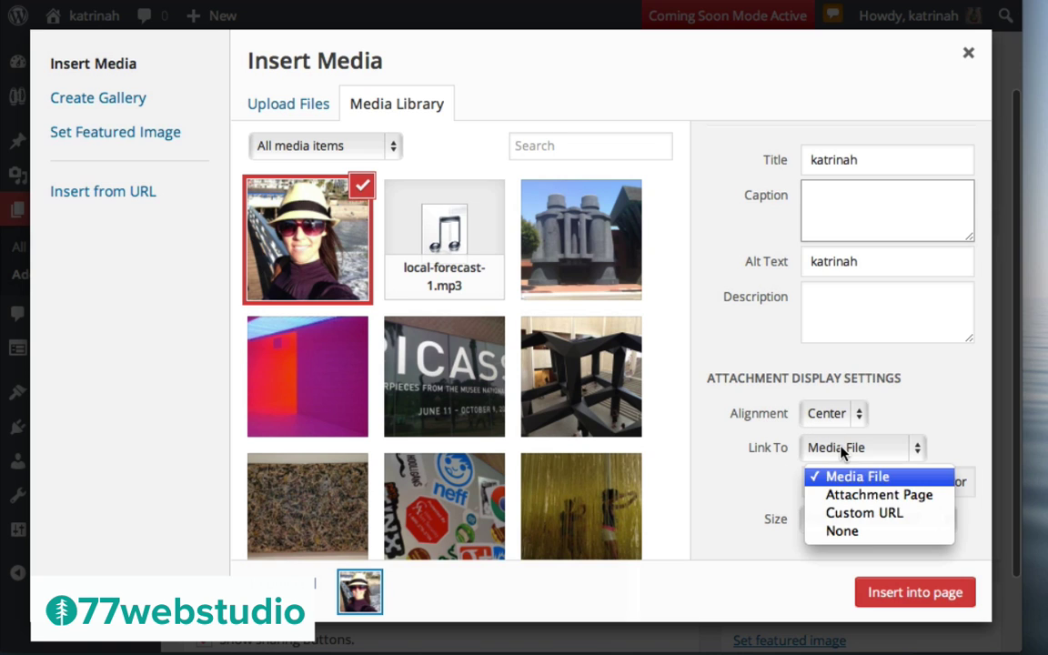
pyautogui.click(841, 535)
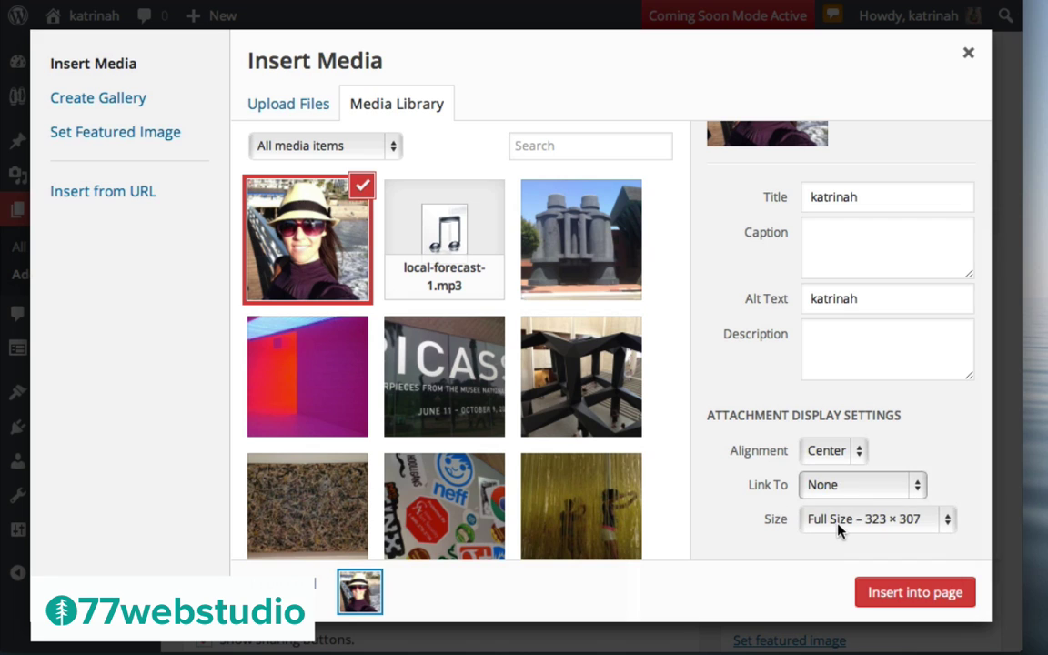
pyautogui.click(830, 521)
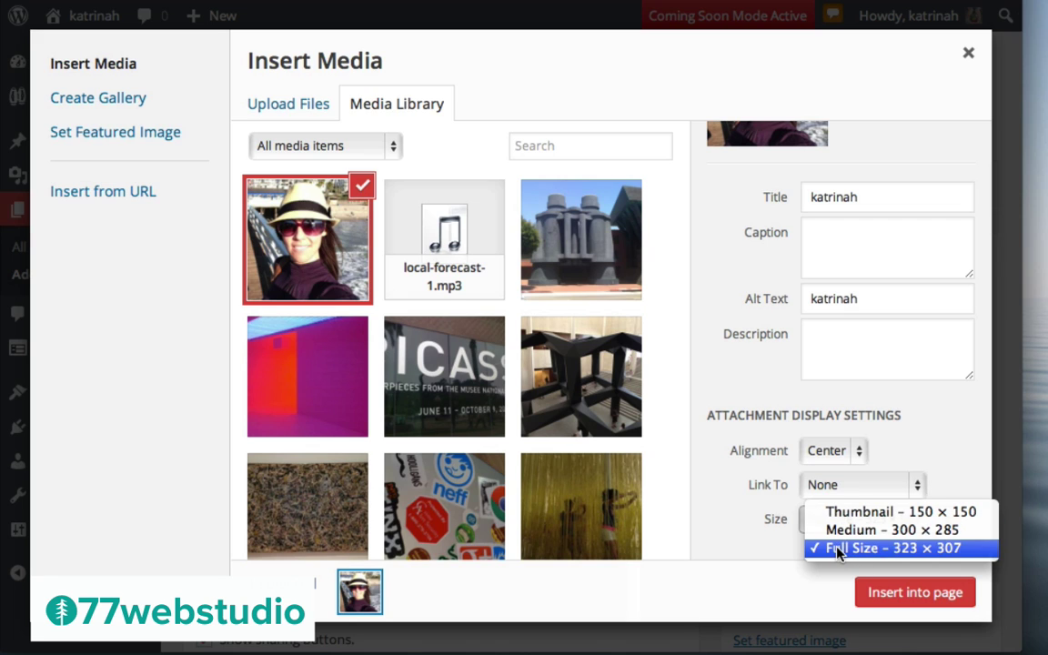
pyautogui.click(838, 550)
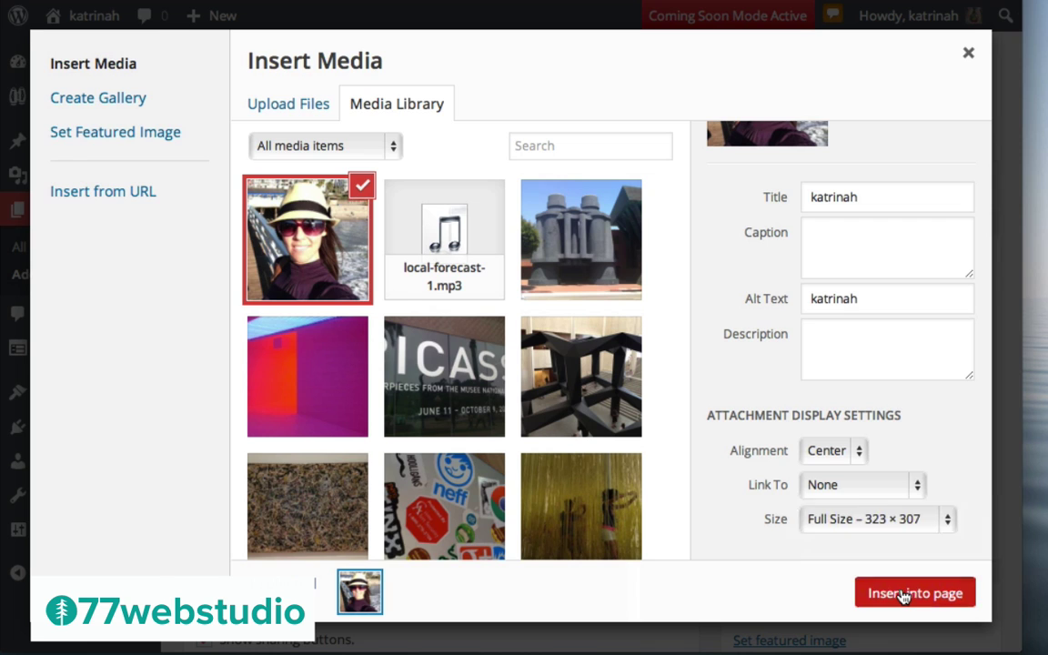
pyautogui.click(903, 593)
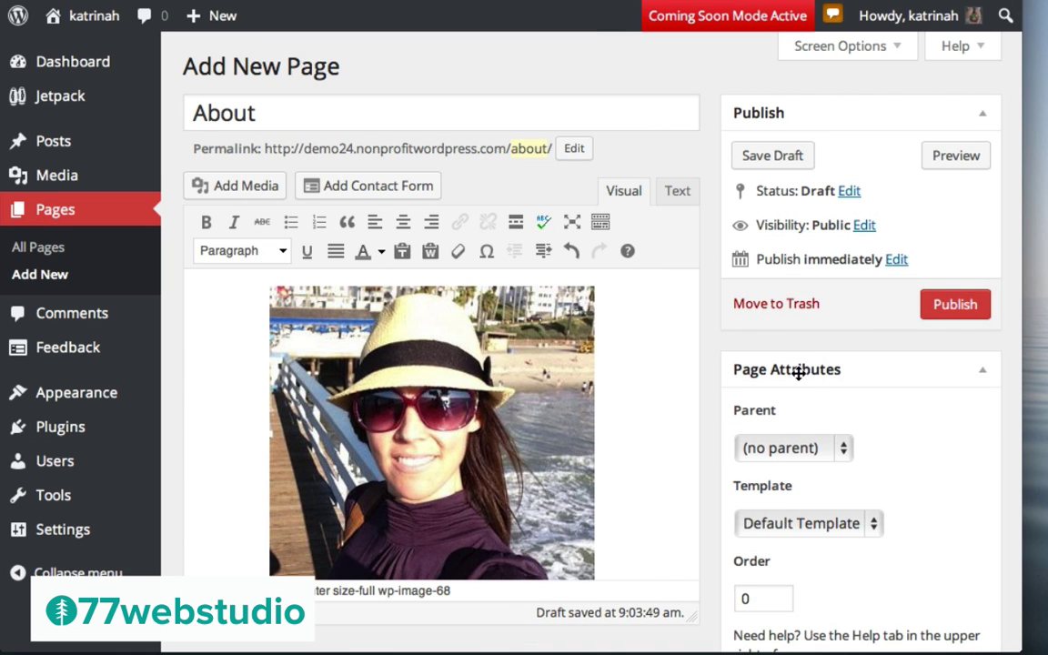
# Give the About page the Full Width Page template
pyautogui.scroll(-5, 834, 377)
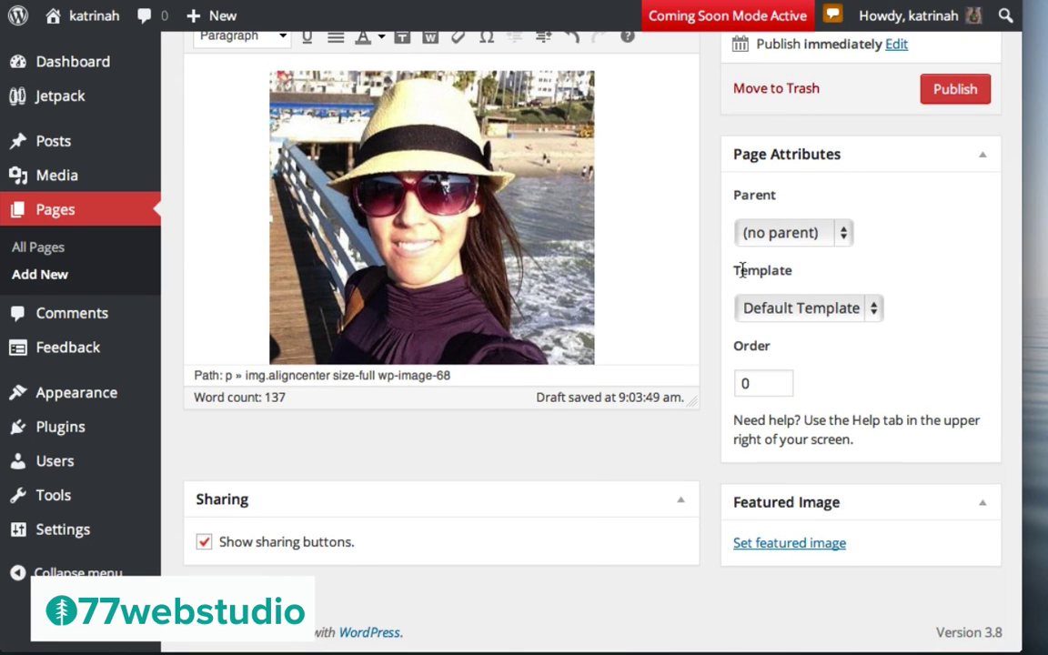
pyautogui.click(778, 310)
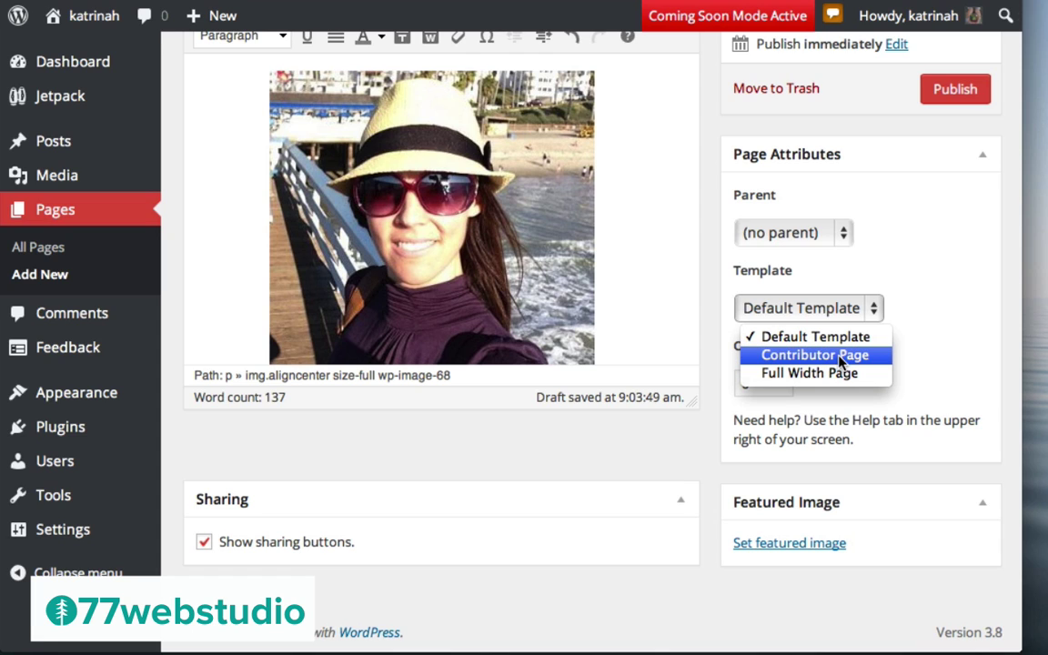
pyautogui.click(788, 373)
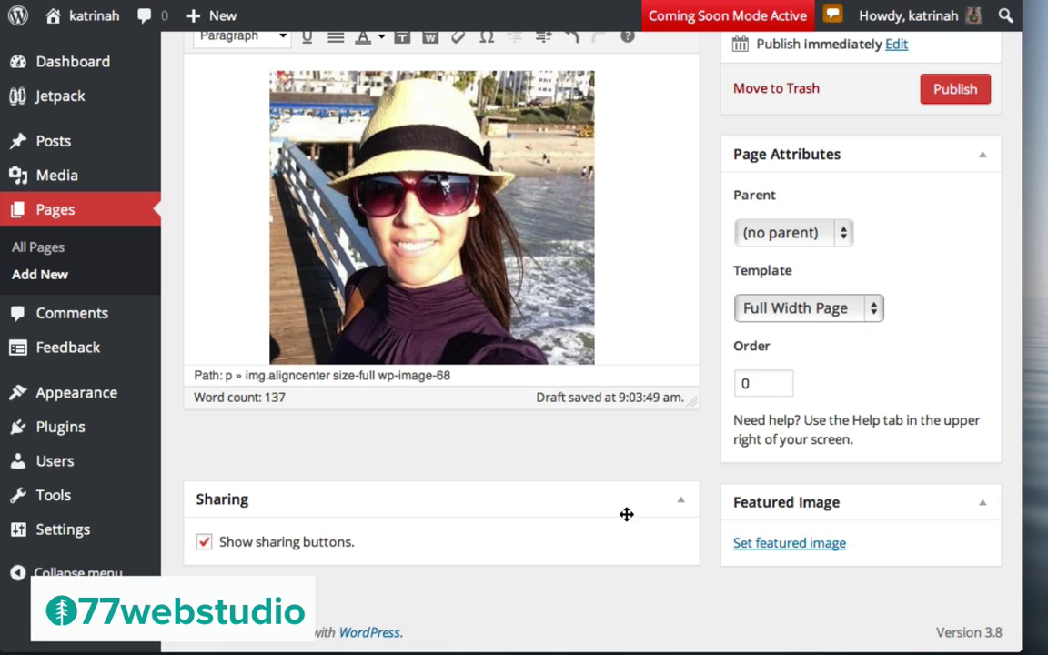
# Set the laptop stickers image as the featured image and publish the About page
pyautogui.click(790, 543)
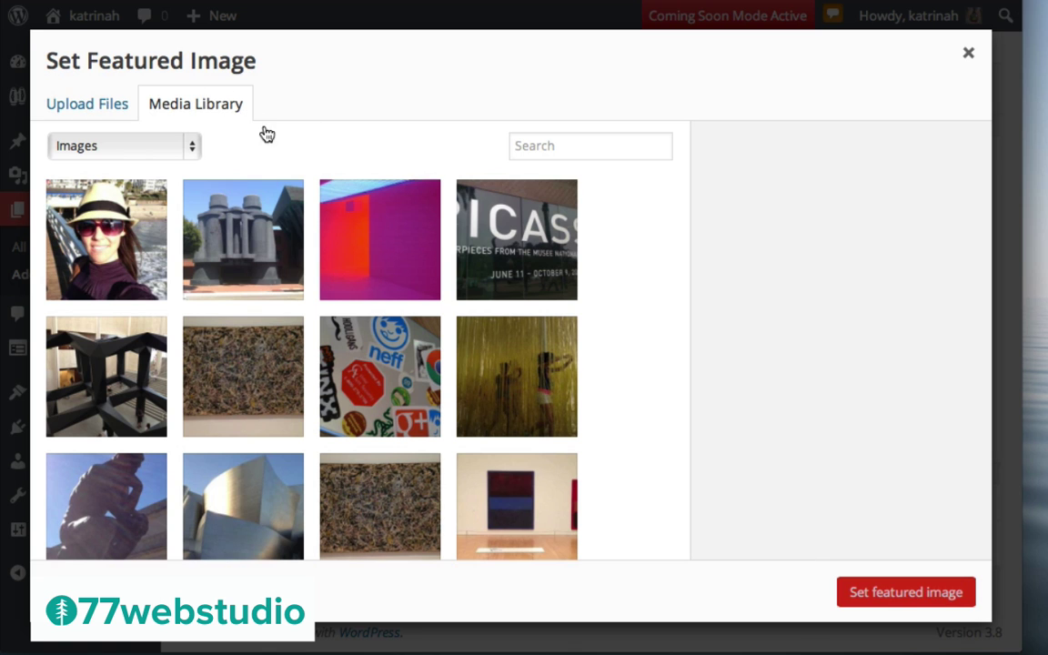
pyautogui.scroll(-5, 389, 374)
pyautogui.scroll(5, 389, 376)
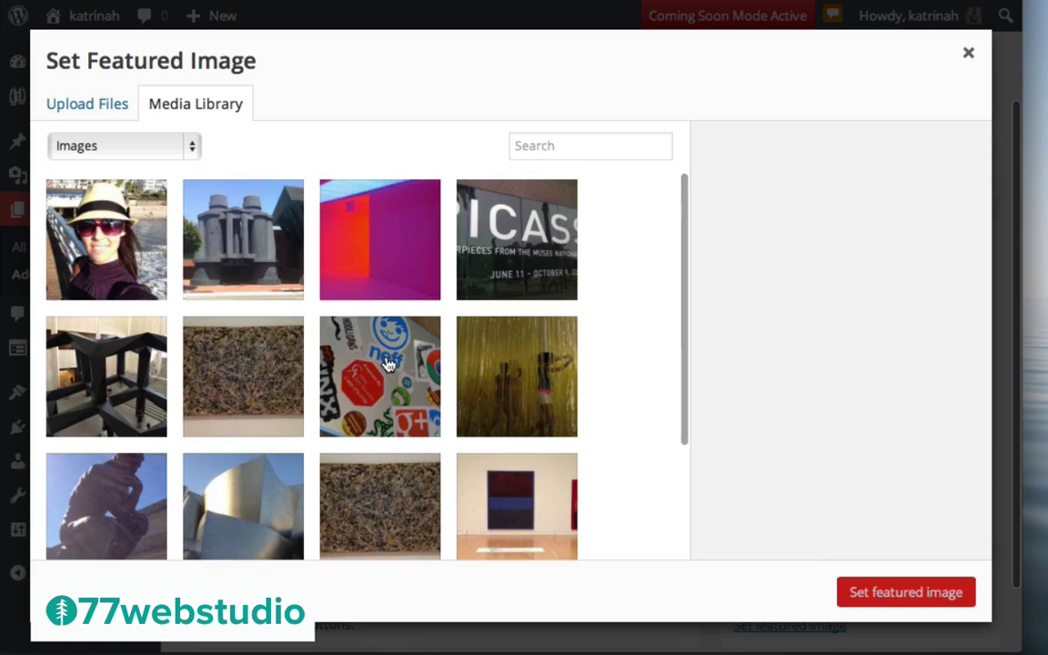
pyautogui.click(393, 371)
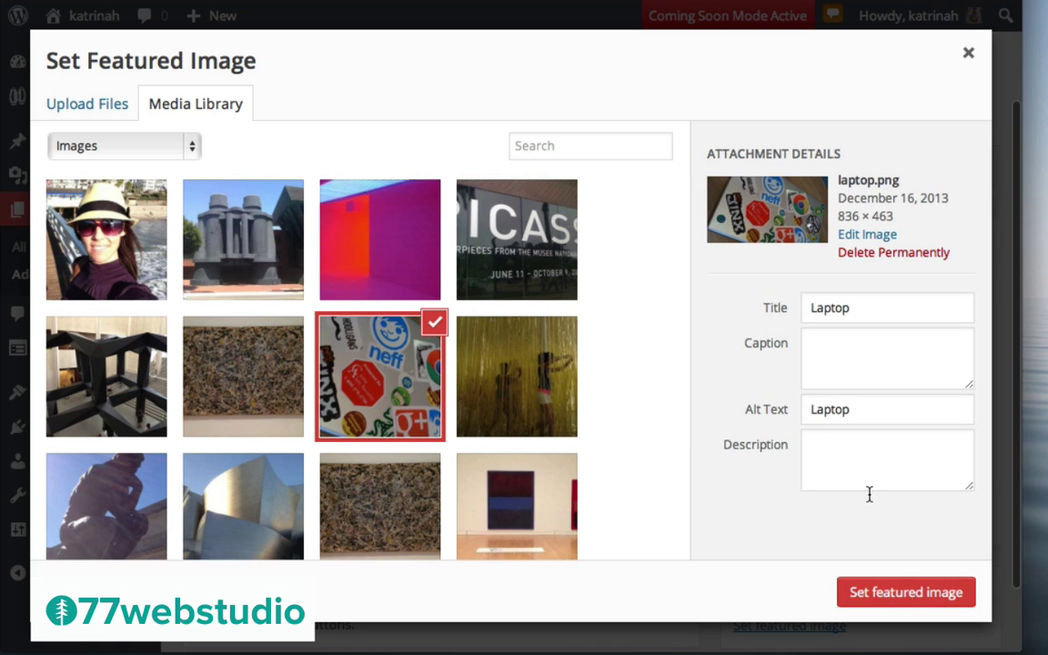
pyautogui.click(897, 594)
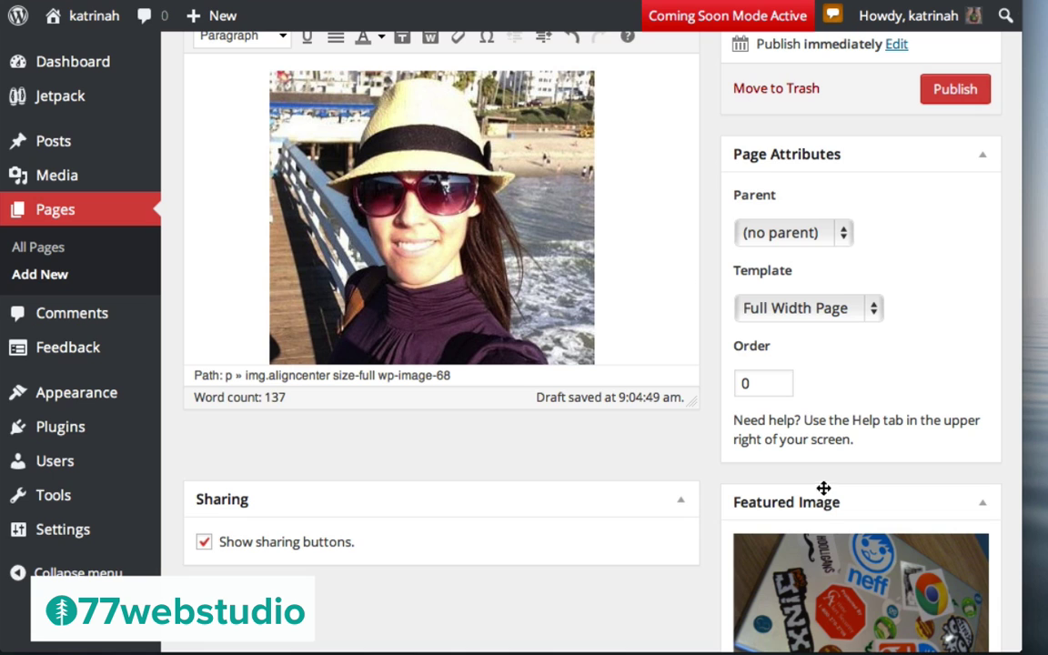
pyautogui.scroll(5, 790, 375)
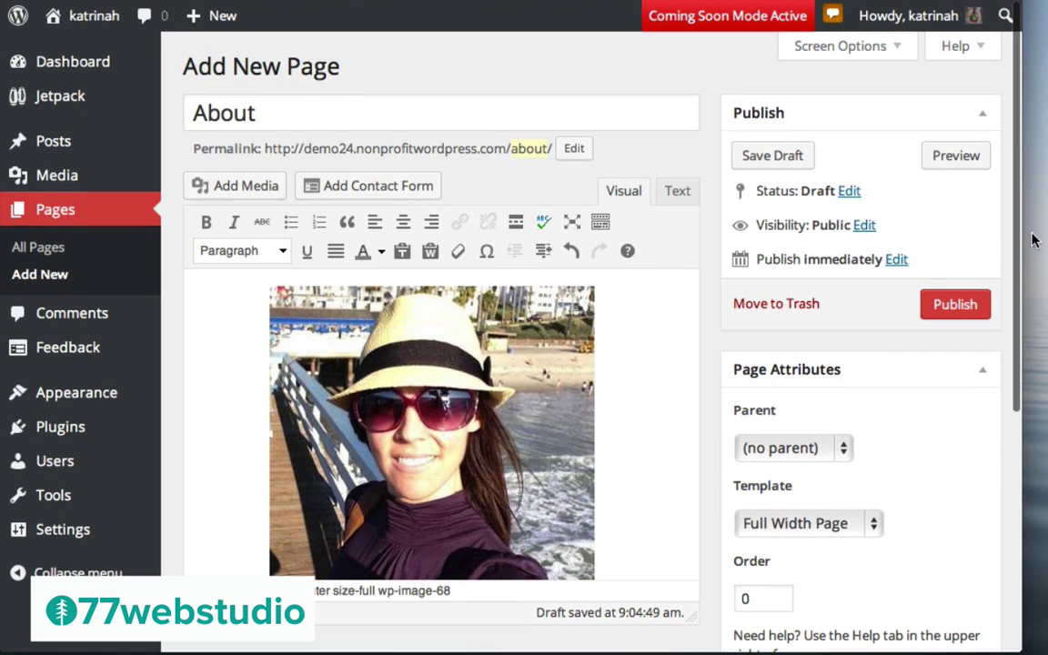
pyautogui.click(951, 308)
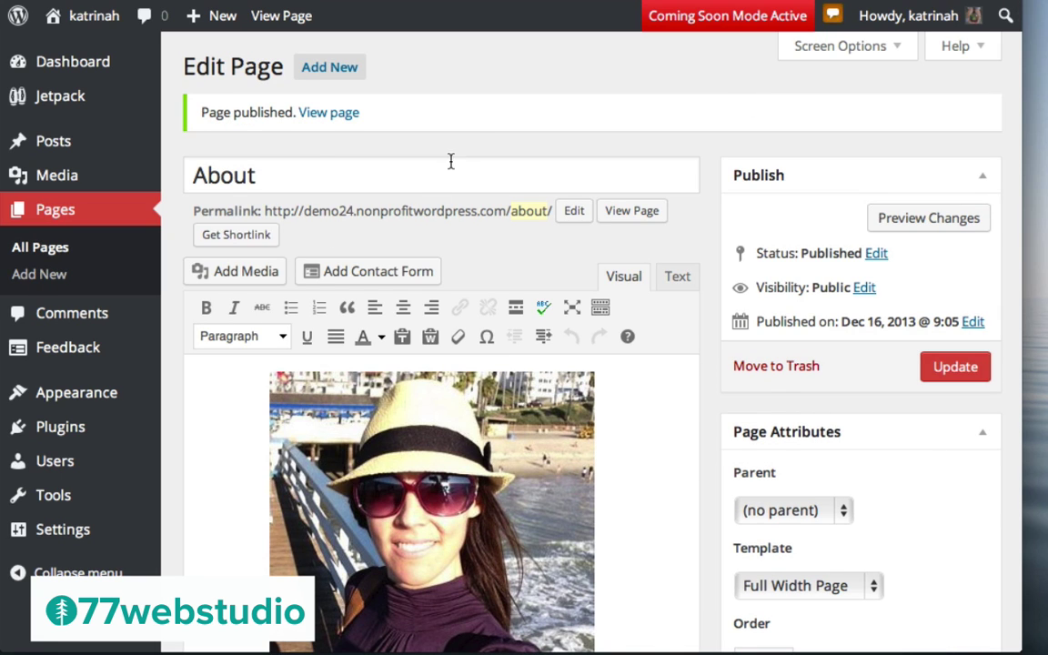
# View the published About page on the site, scrolling down to the Leave a Reply form
pyautogui.click(322, 117)
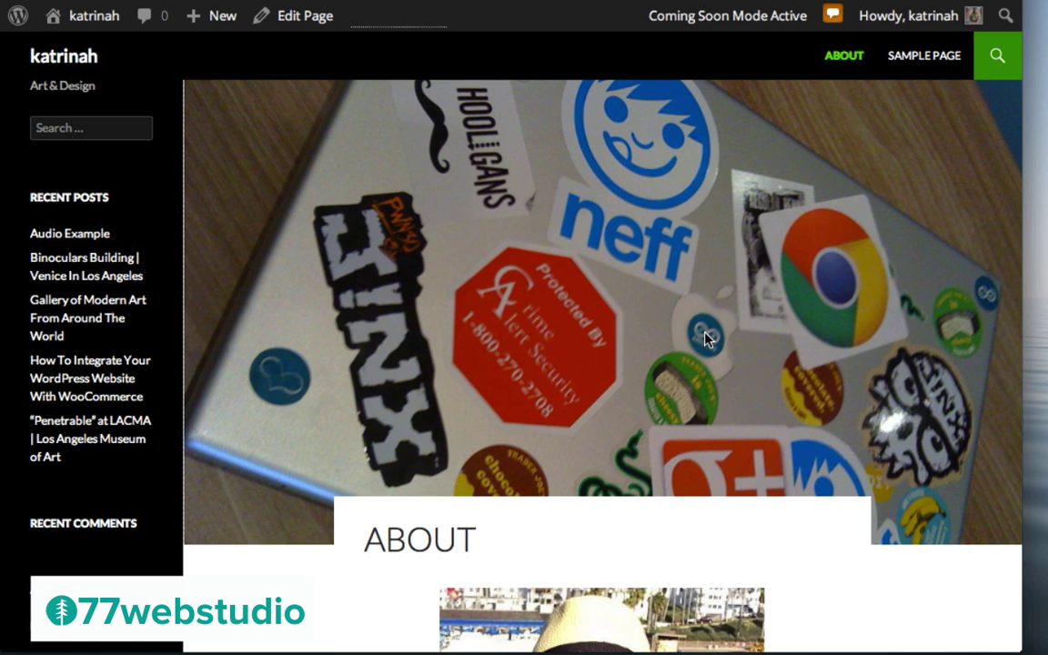
pyautogui.scroll(-3, 706, 307)
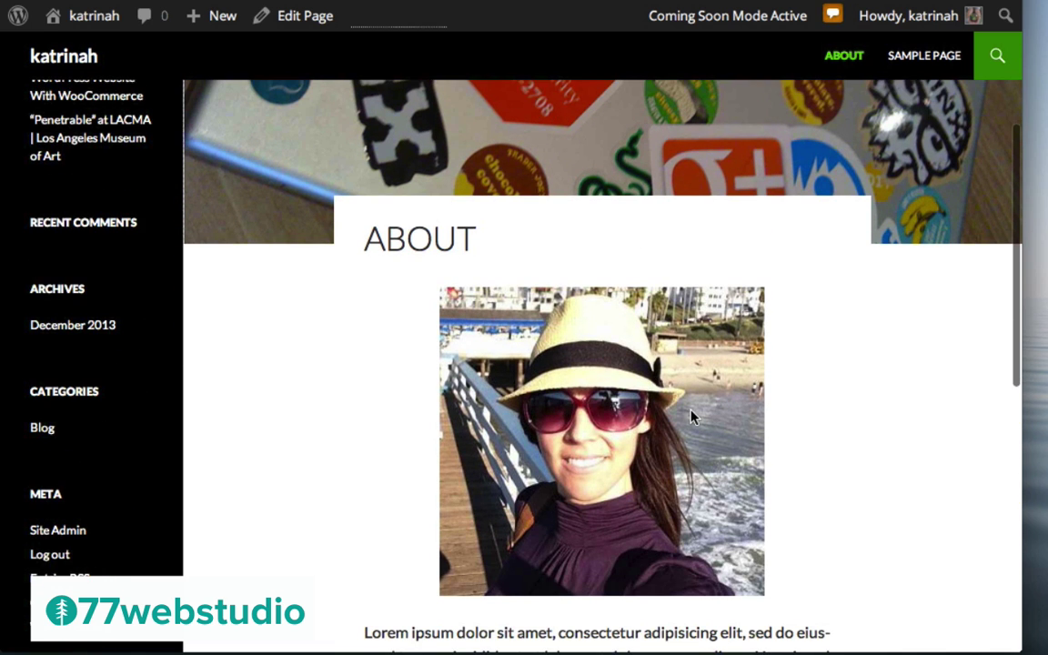
pyautogui.scroll(-3, 690, 417)
pyautogui.scroll(-4, 657, 523)
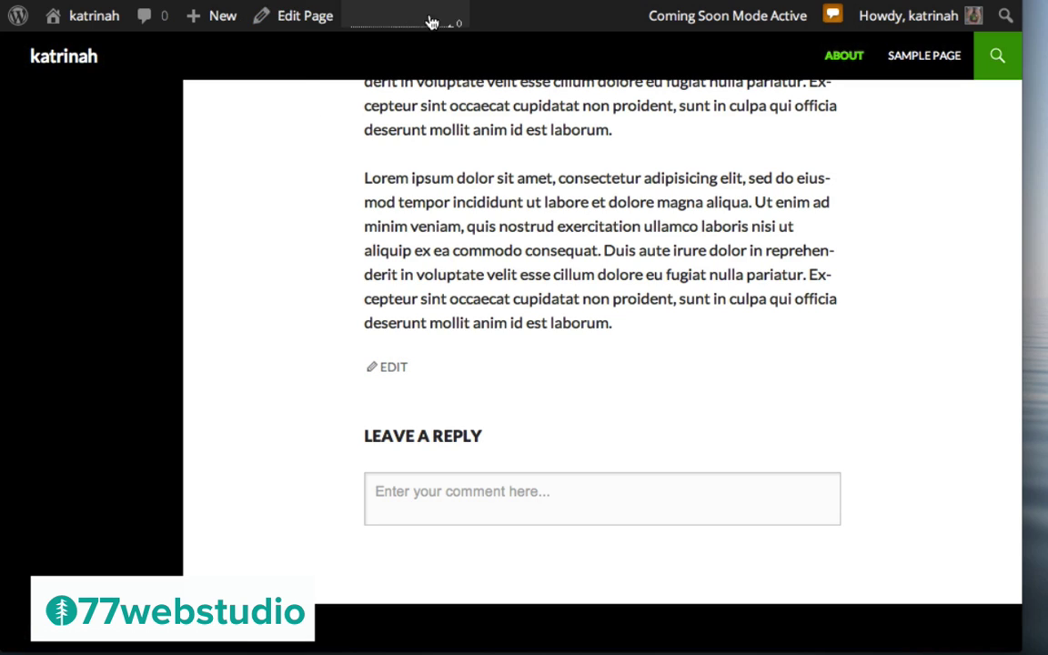
# Reopen the About page in the editor from the admin bar
pyautogui.click(303, 25)
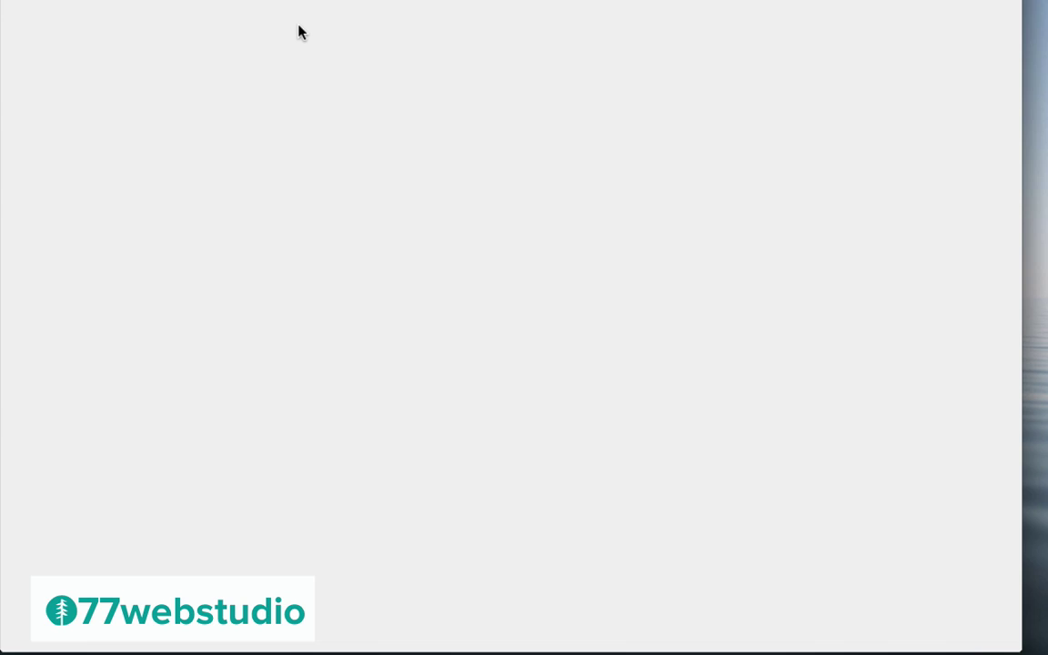
pyautogui.scroll(-5, 739, 309)
pyautogui.scroll(-2, 739, 306)
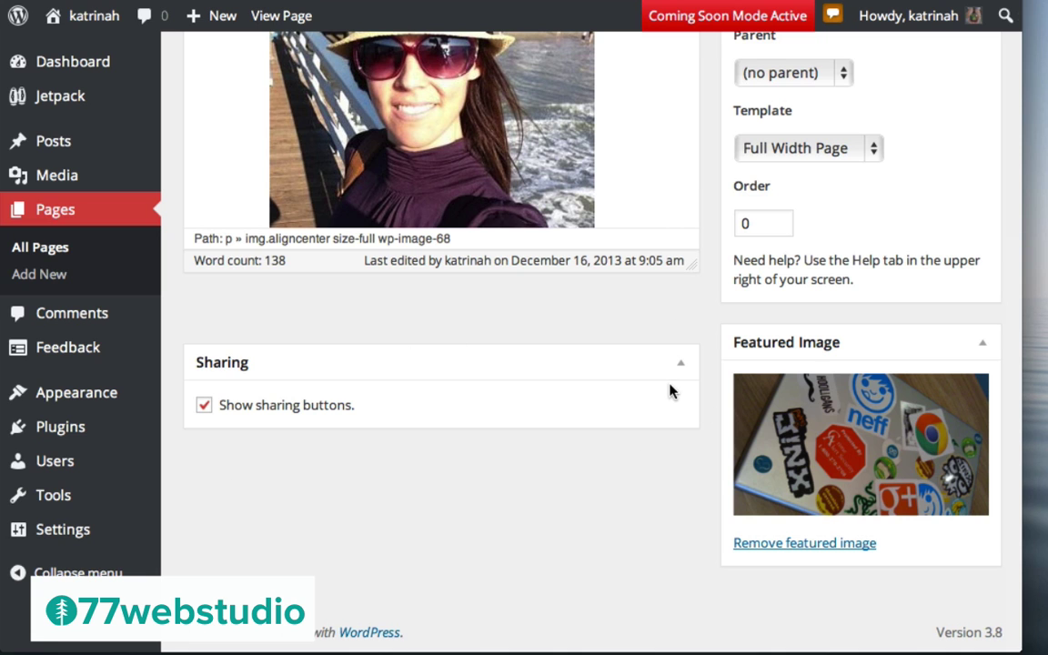
pyautogui.scroll(8, 661, 312)
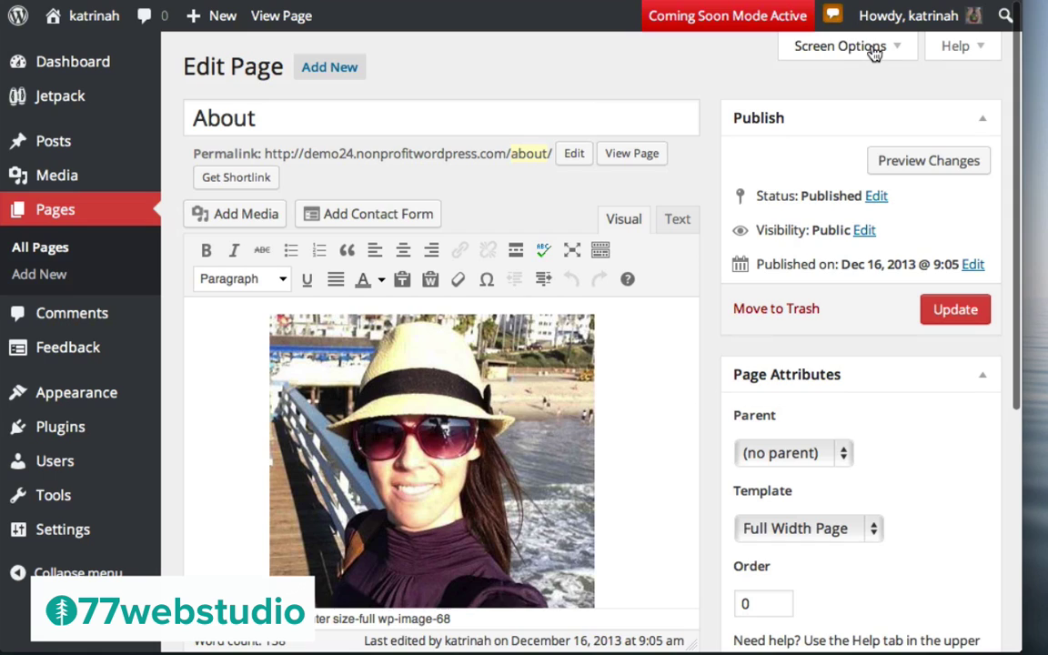
# Show the Discussion box via Screen Options and uncheck Allow comments
pyautogui.click(869, 48)
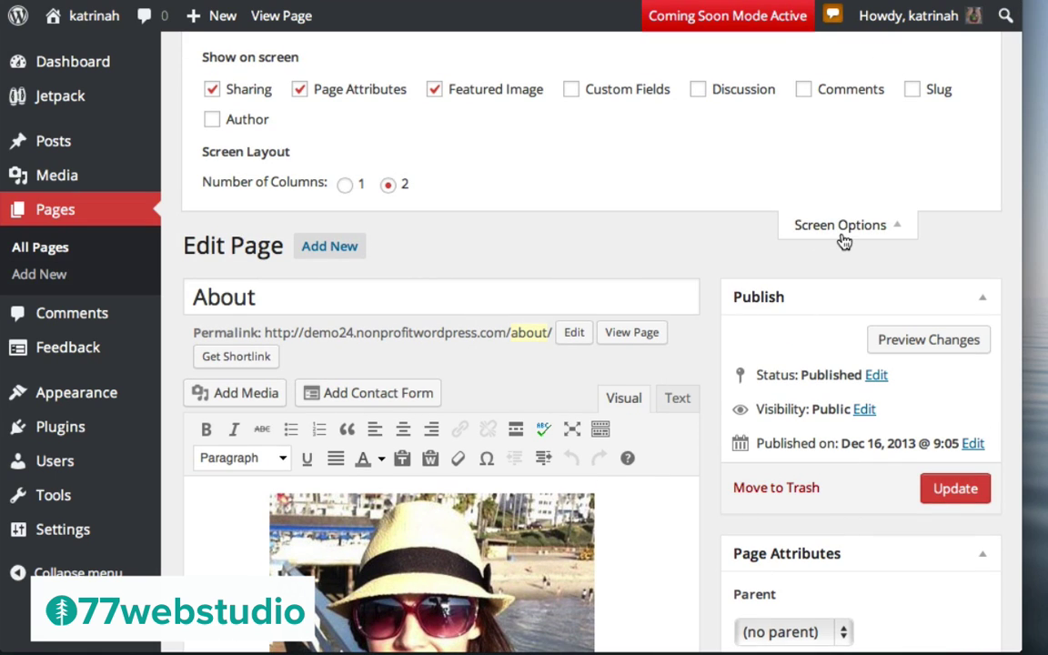
pyautogui.click(697, 90)
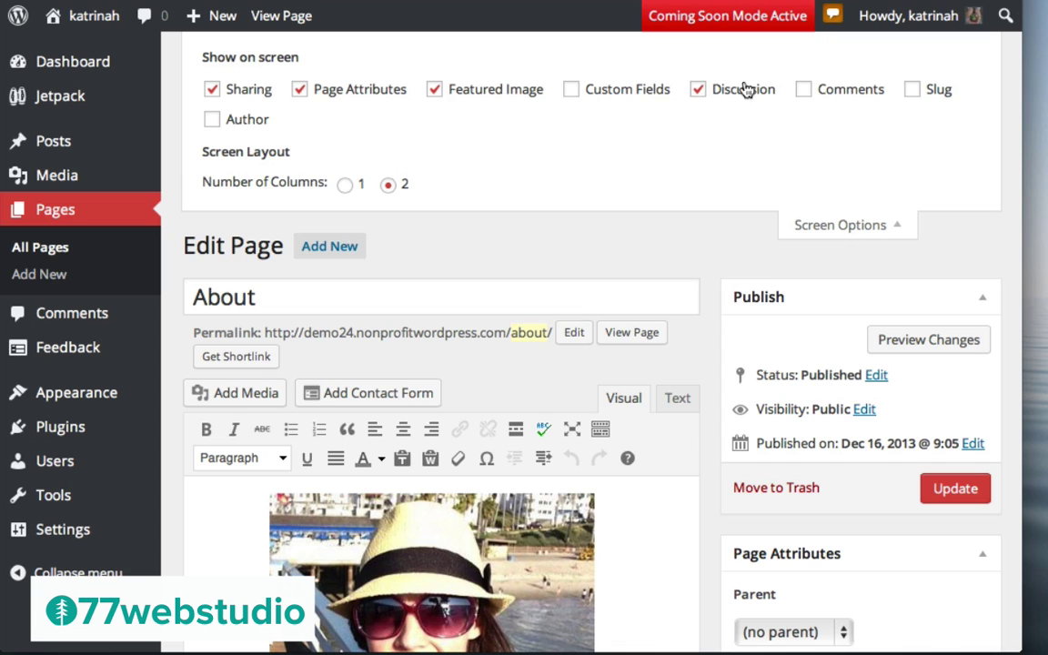
pyautogui.moveTo(463, 358); pyautogui.dragTo(436, 298)
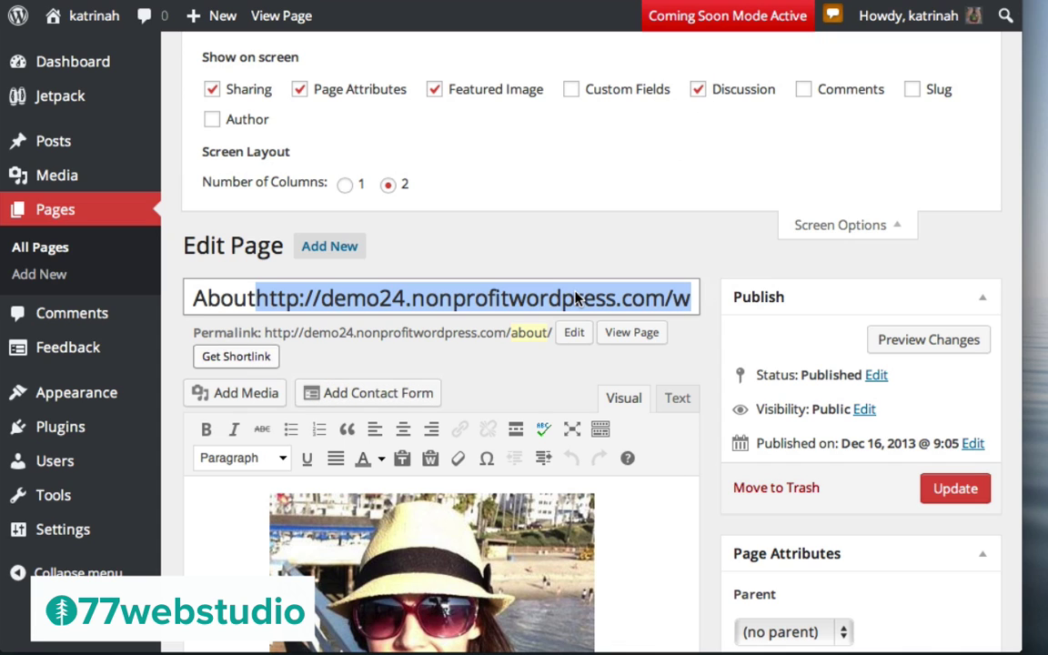
pyautogui.click(652, 250)
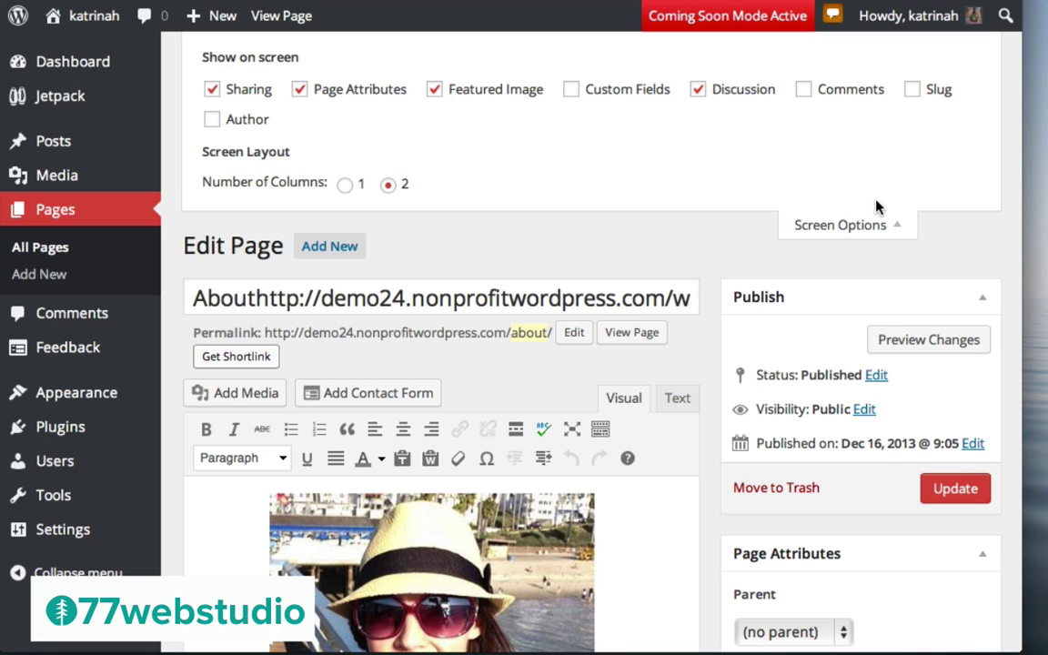
pyautogui.click(836, 229)
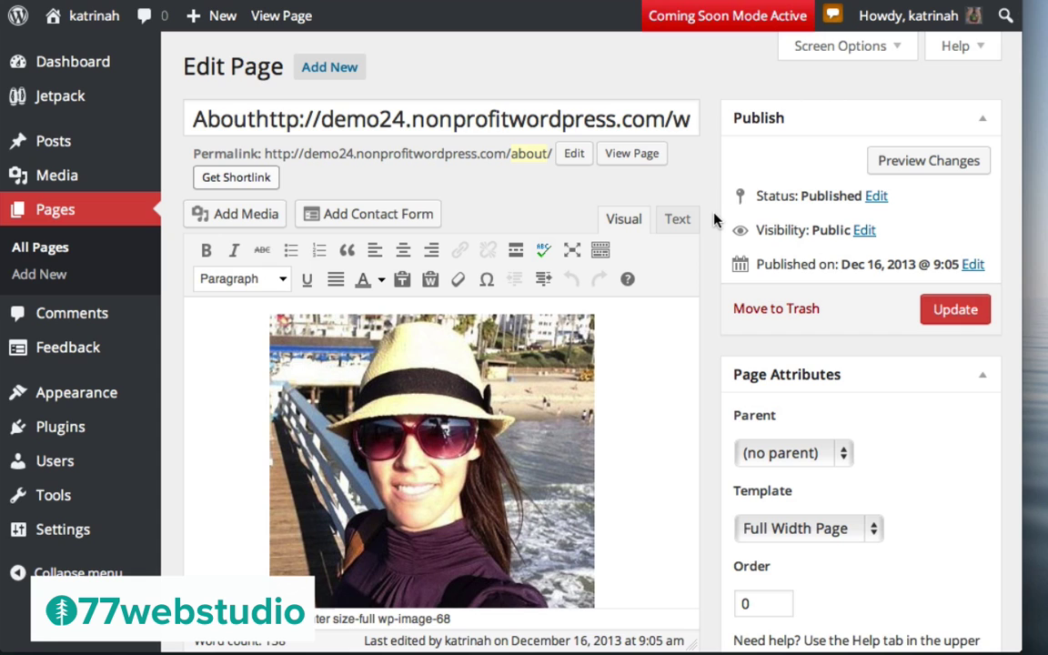
pyautogui.scroll(-5, 715, 218)
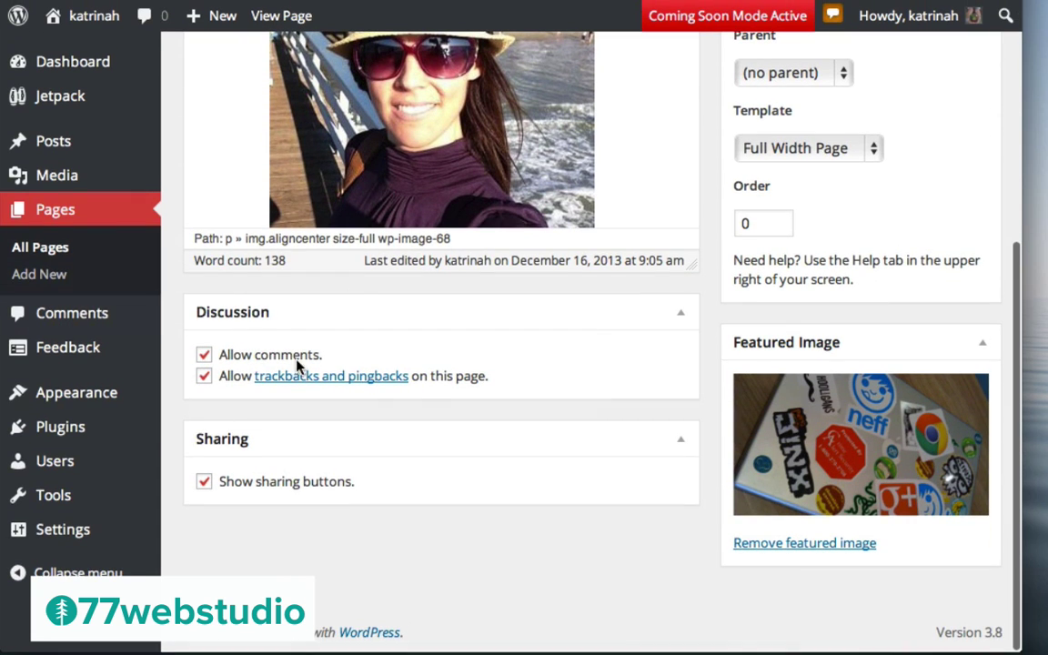
pyautogui.click(203, 355)
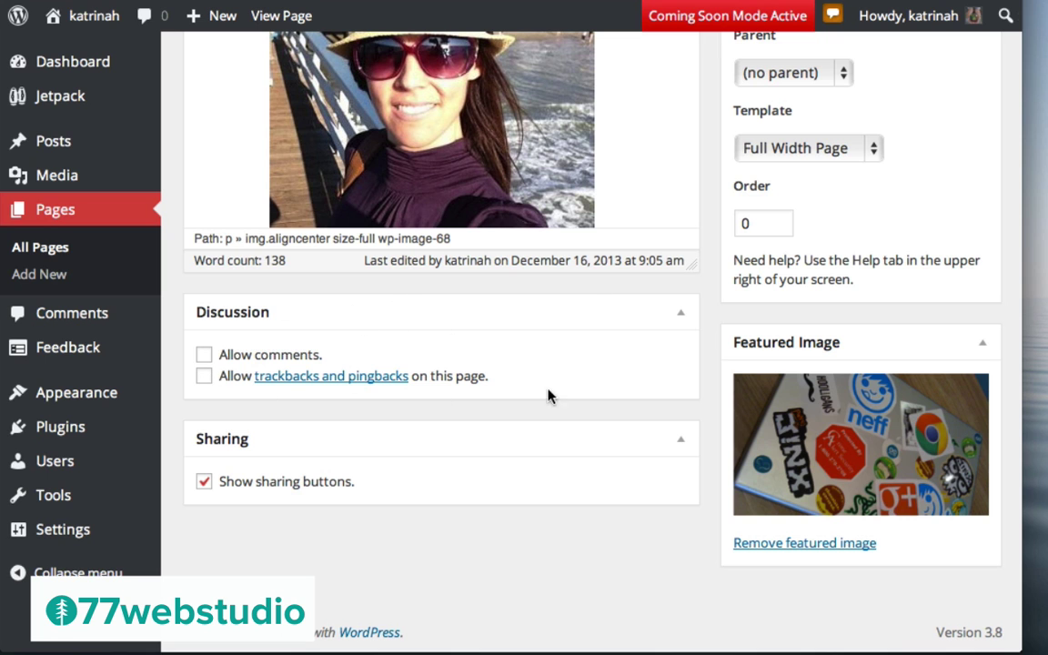
# Update the About page with discussion turned off and view it on the live site
pyautogui.scroll(5, 732, 297)
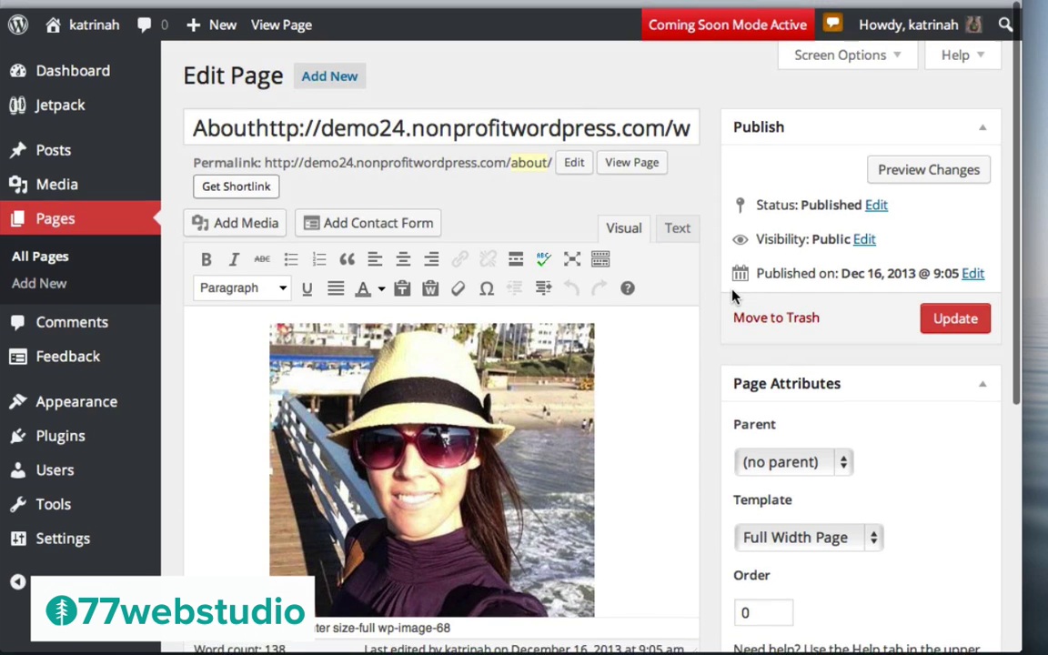
pyautogui.click(947, 310)
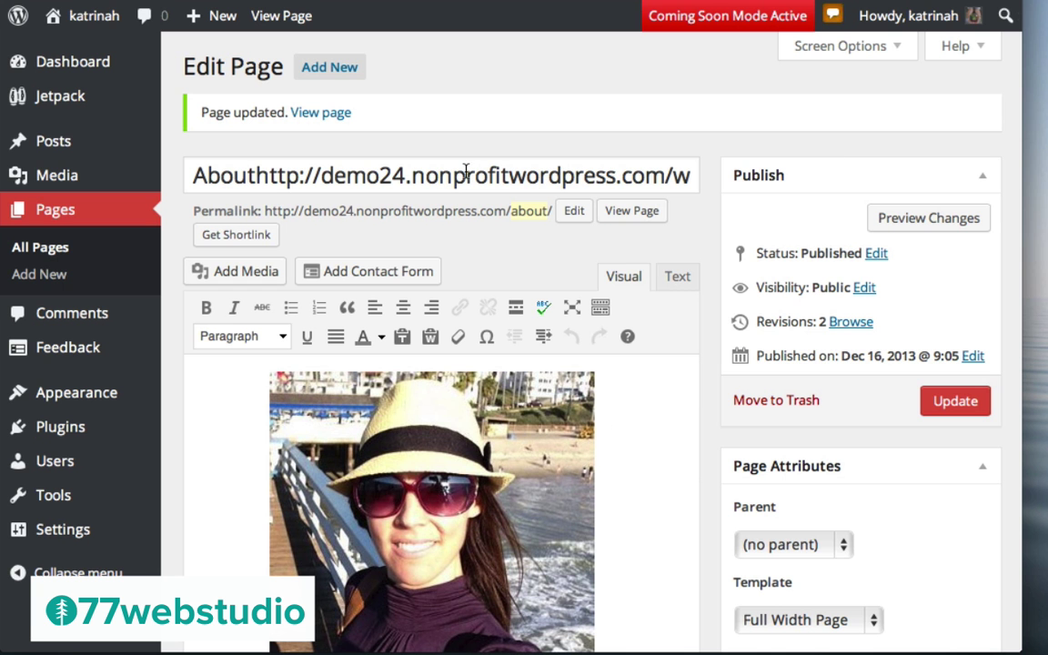
pyautogui.click(320, 114)
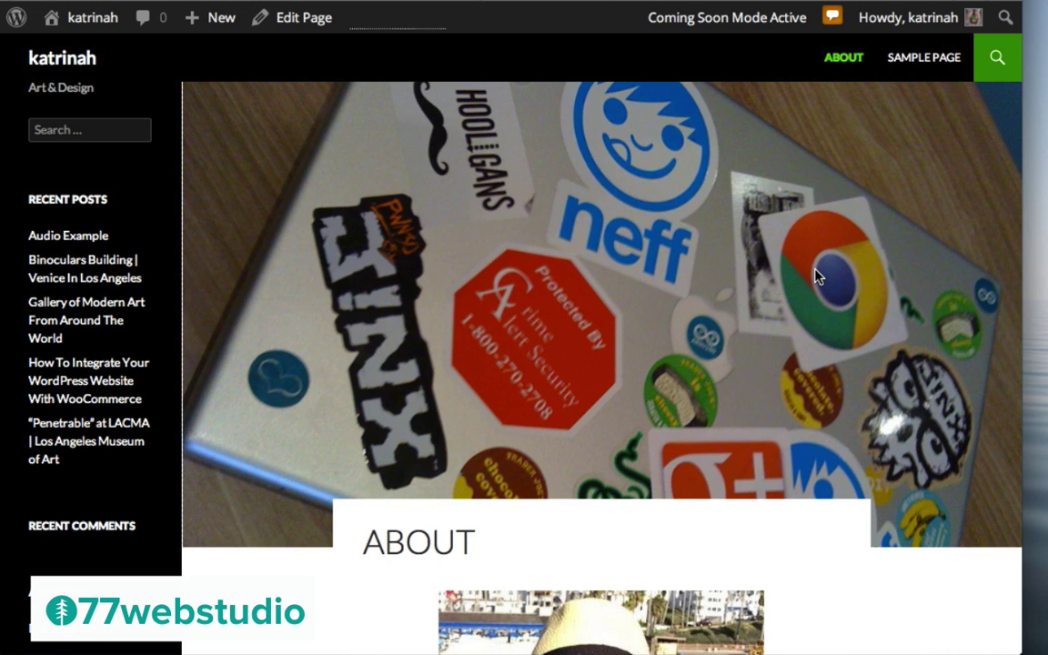
pyautogui.scroll(-3, 816, 274)
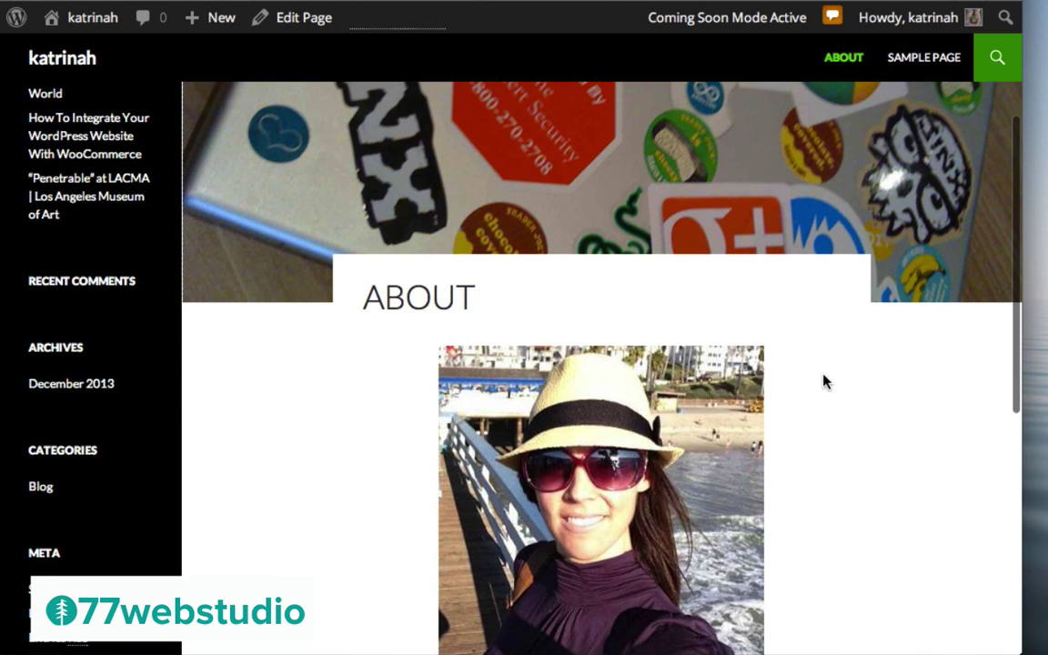
pyautogui.scroll(-7, 824, 381)
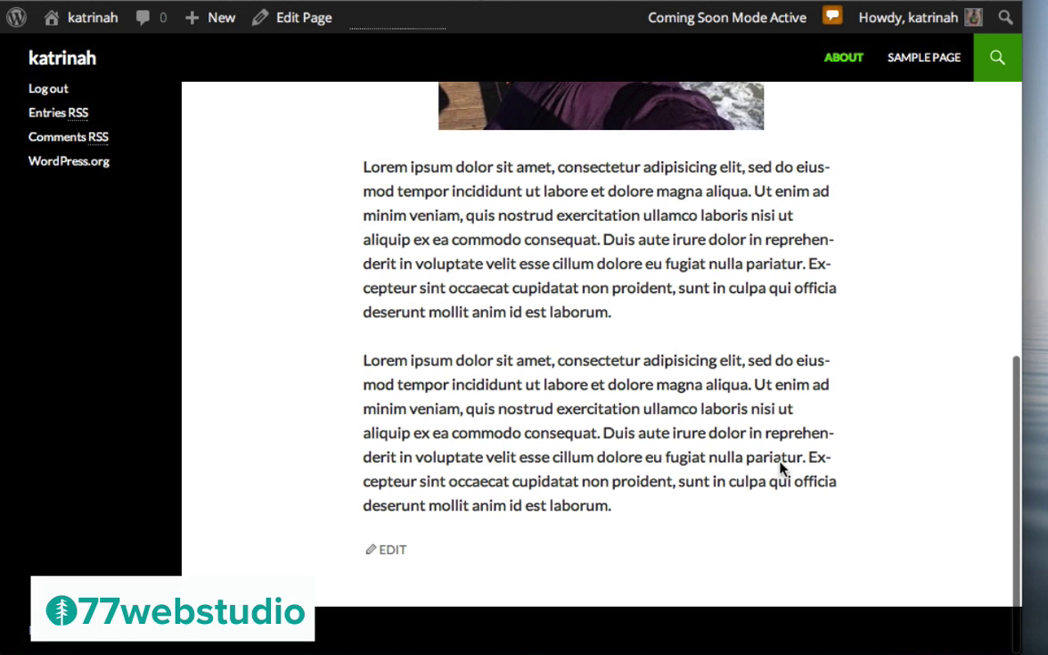
pyautogui.scroll(10, 699, 335)
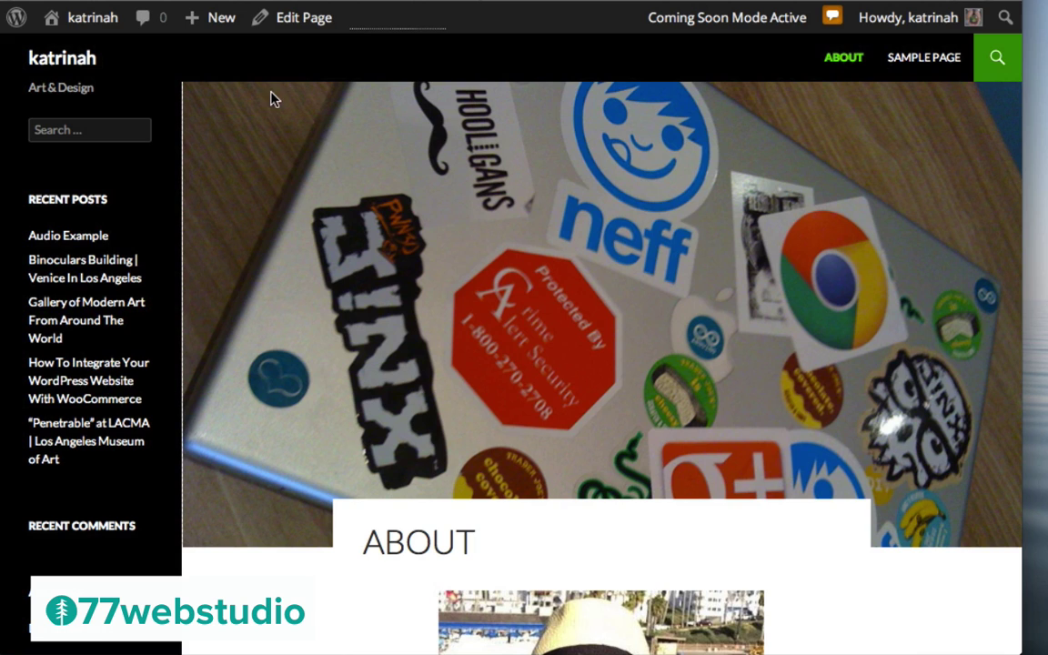
pyautogui.moveTo(198, 20)
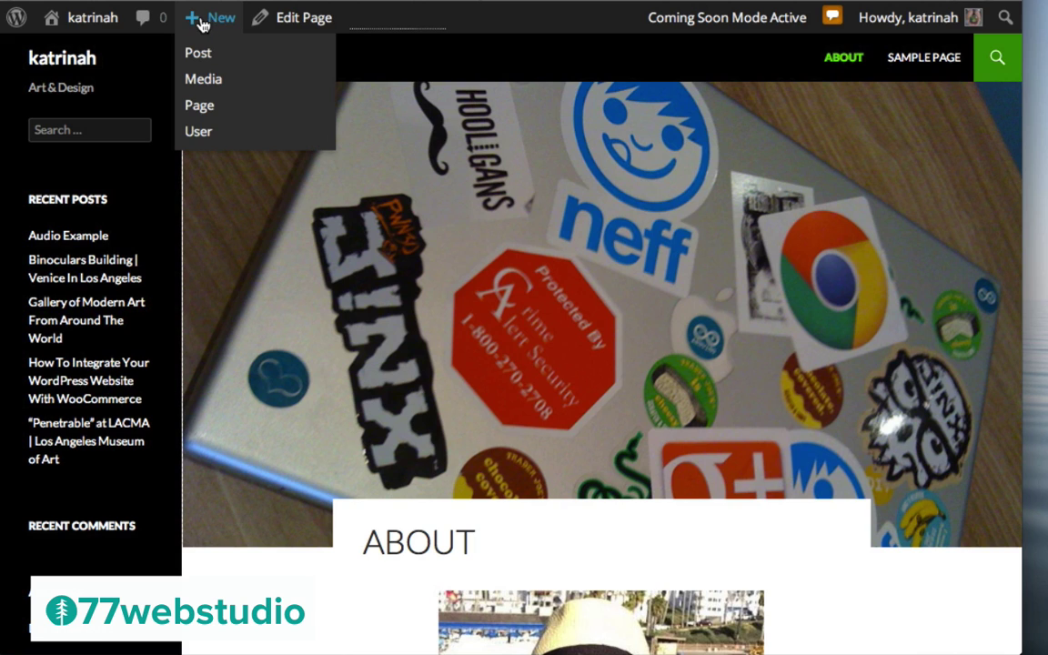
# Create a page titled 'Contact' holding a Name, Email, Website and Comment contact form
pyautogui.click(200, 106)
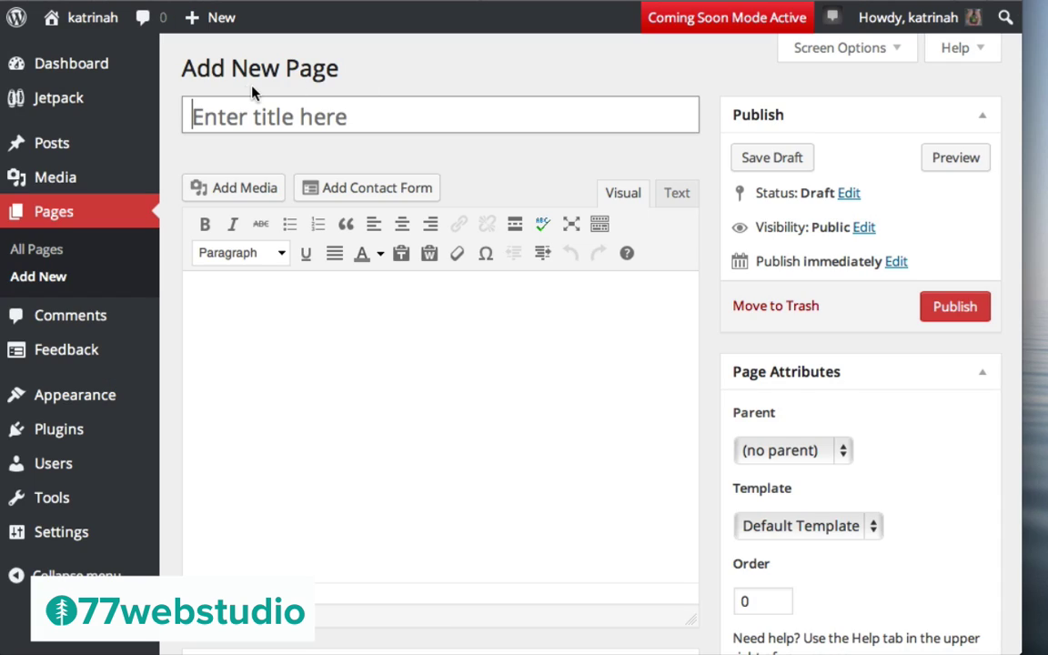
pyautogui.write('Contact')
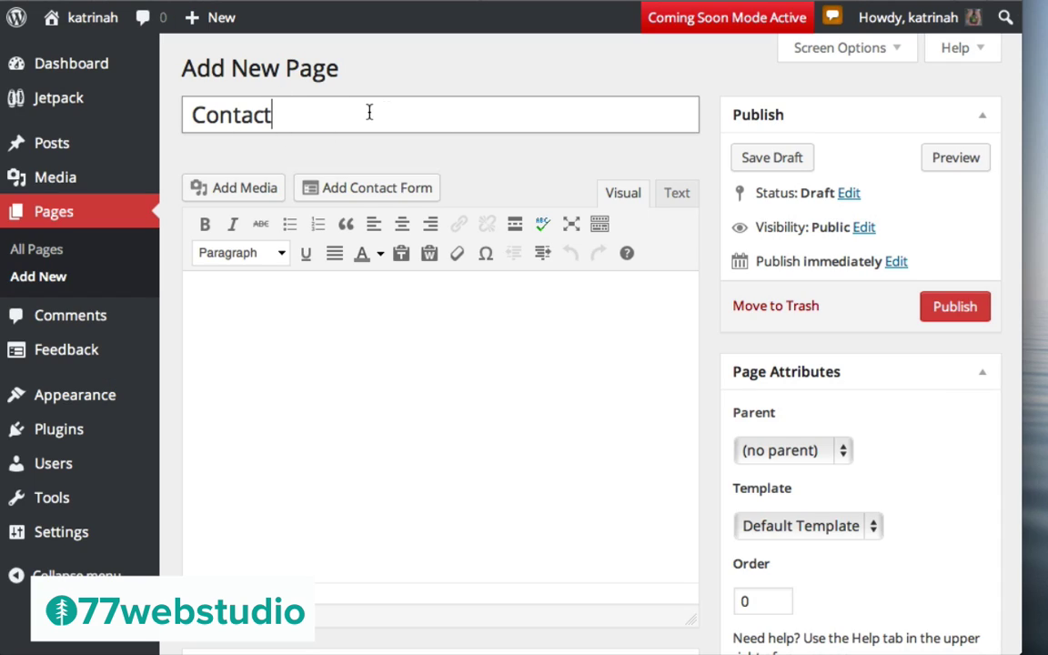
pyautogui.click(244, 363)
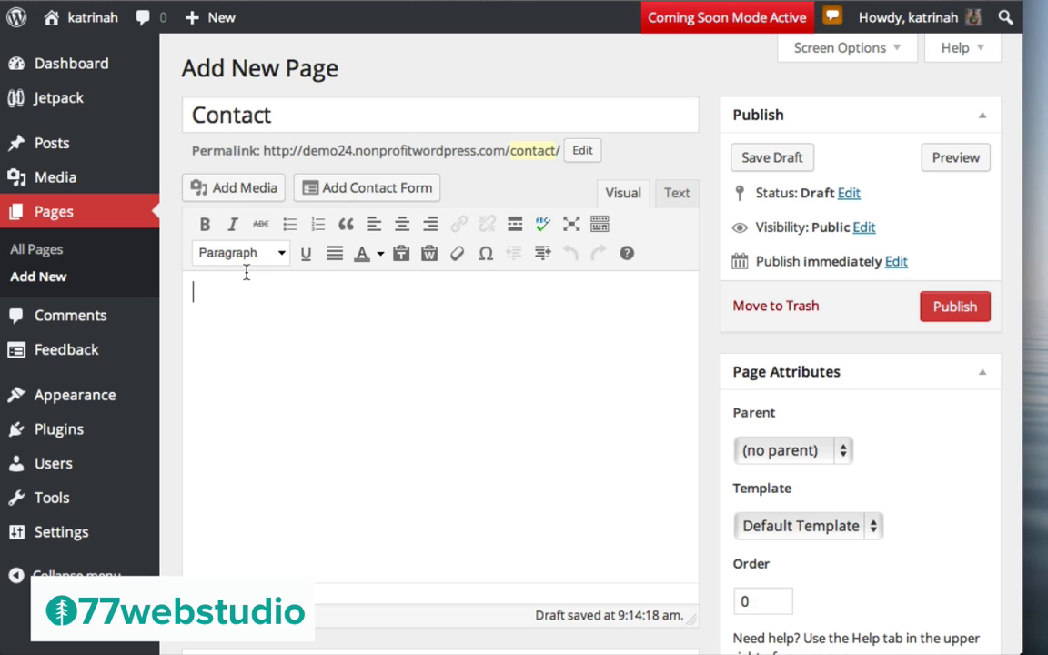
pyautogui.click(364, 189)
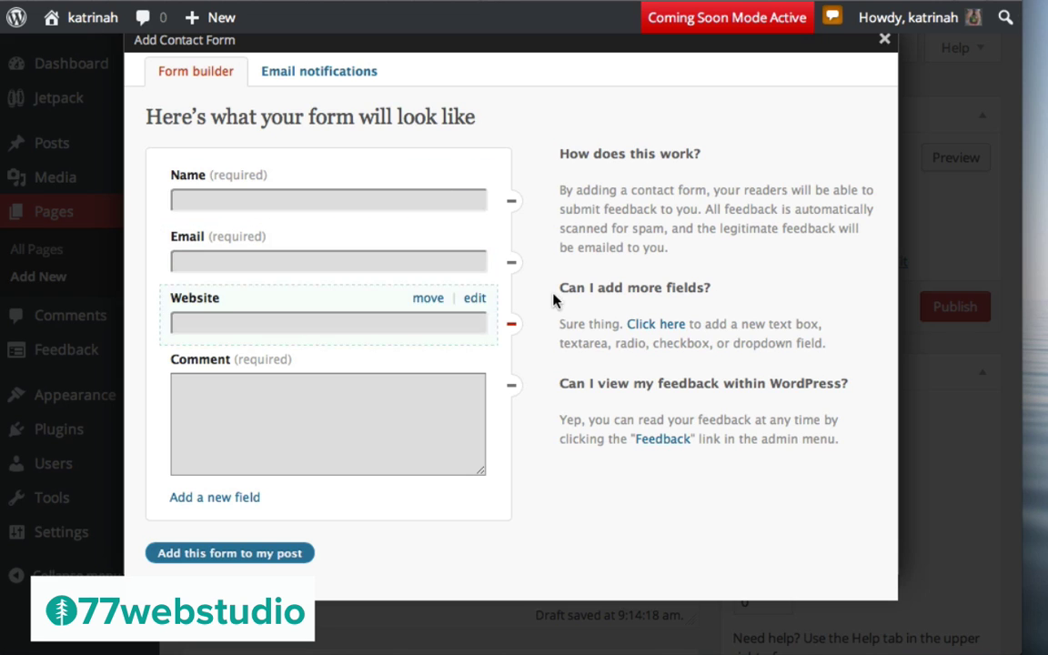
pyautogui.click(232, 555)
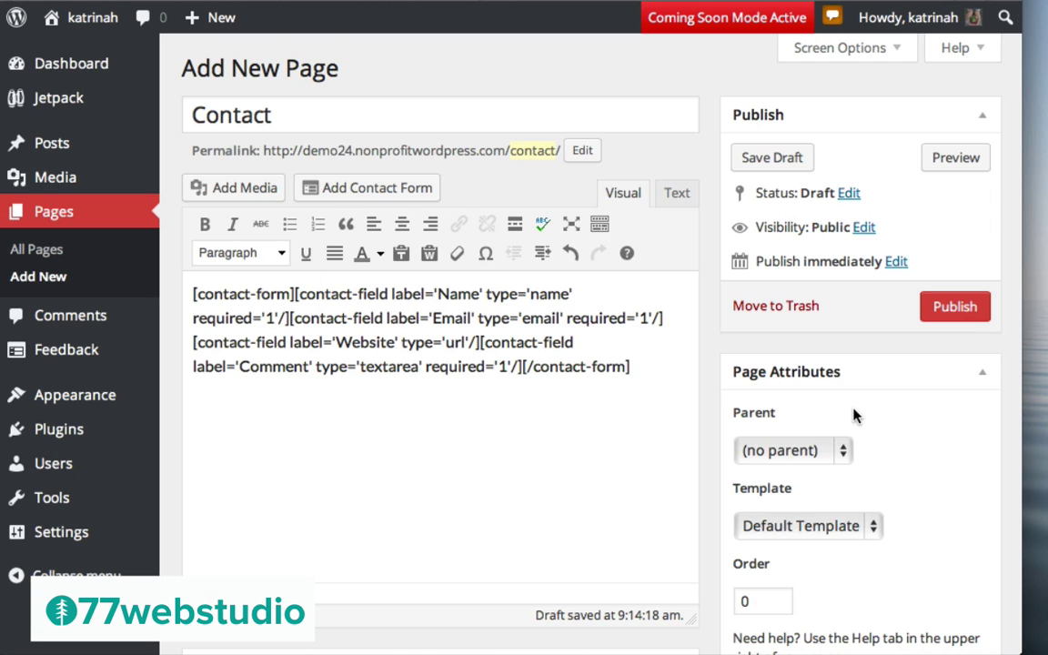
# Keep the Default Template and disable comments, trackbacks/pingbacks and sharing buttons on Contact
pyautogui.scroll(-3, 854, 414)
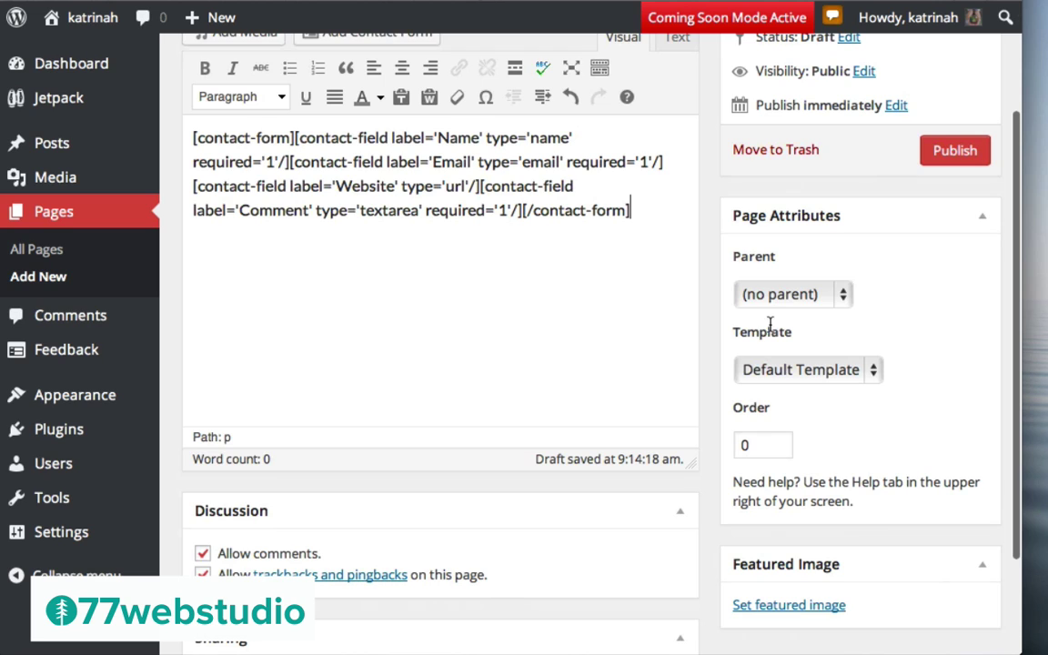
pyautogui.click(774, 373)
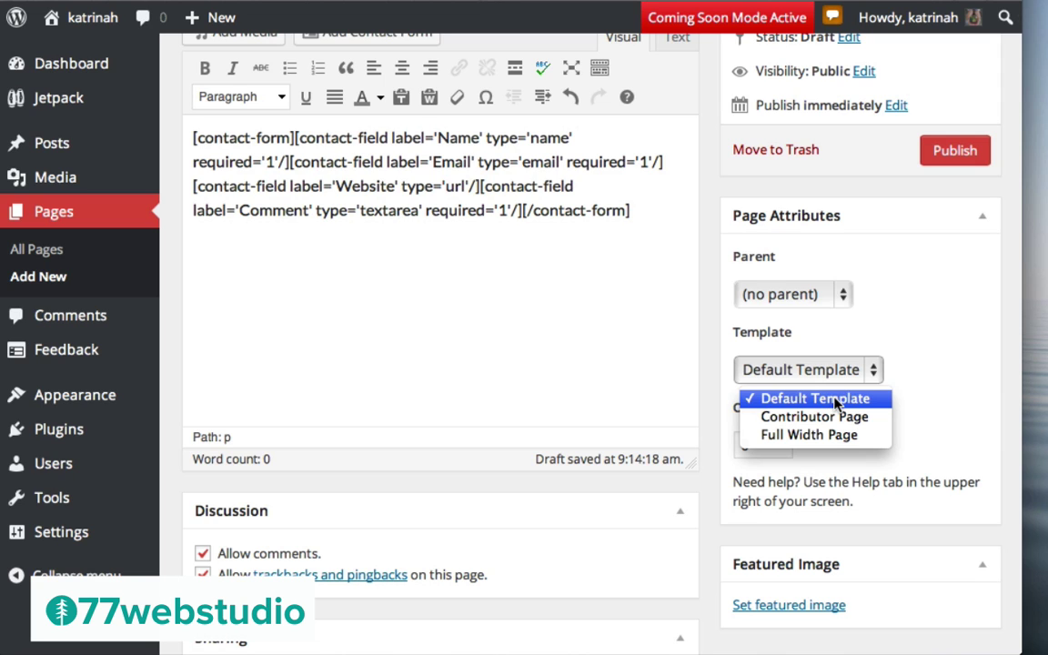
pyautogui.click(634, 380)
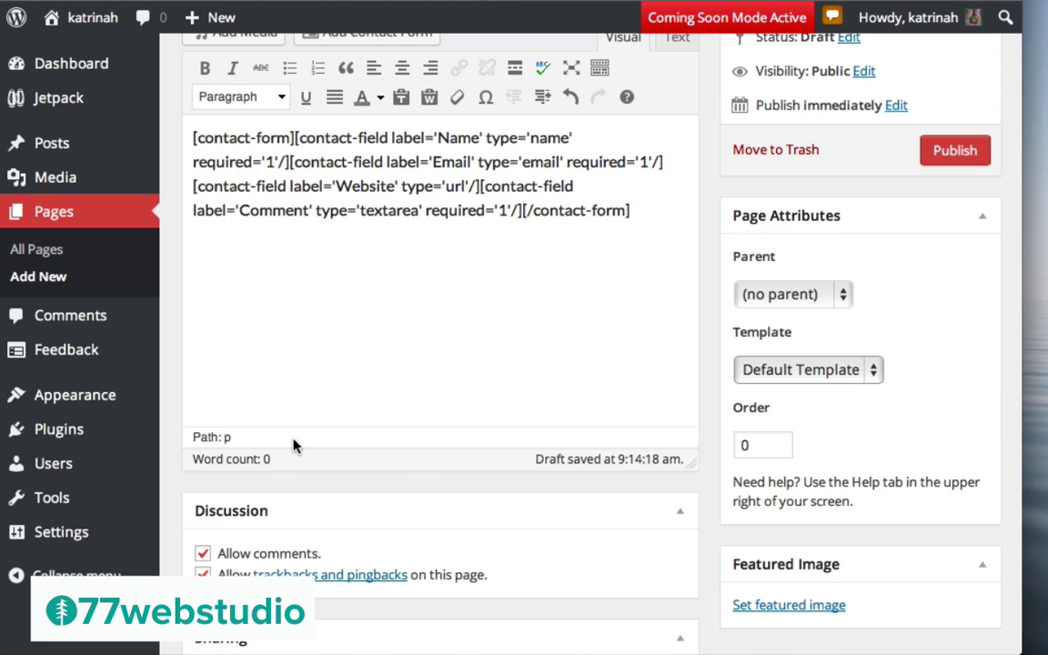
pyautogui.scroll(-3, 259, 546)
pyautogui.click(203, 438)
pyautogui.click(203, 460)
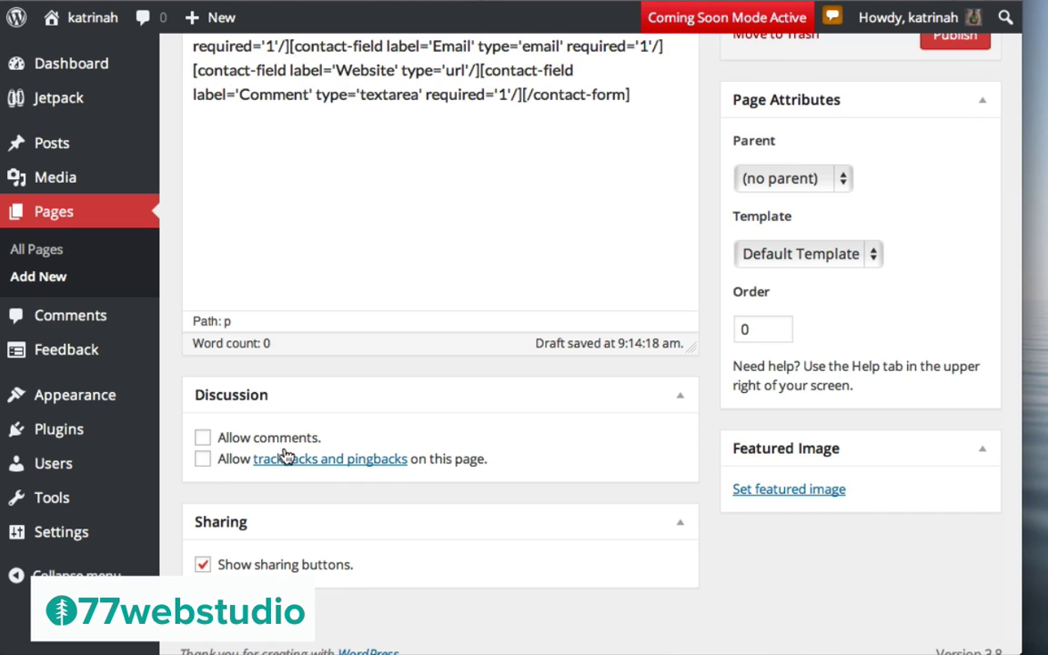
pyautogui.click(202, 565)
# Set the black sculpture photo as Contact's featured image, with title and alt text 'LACMA'
pyautogui.click(772, 492)
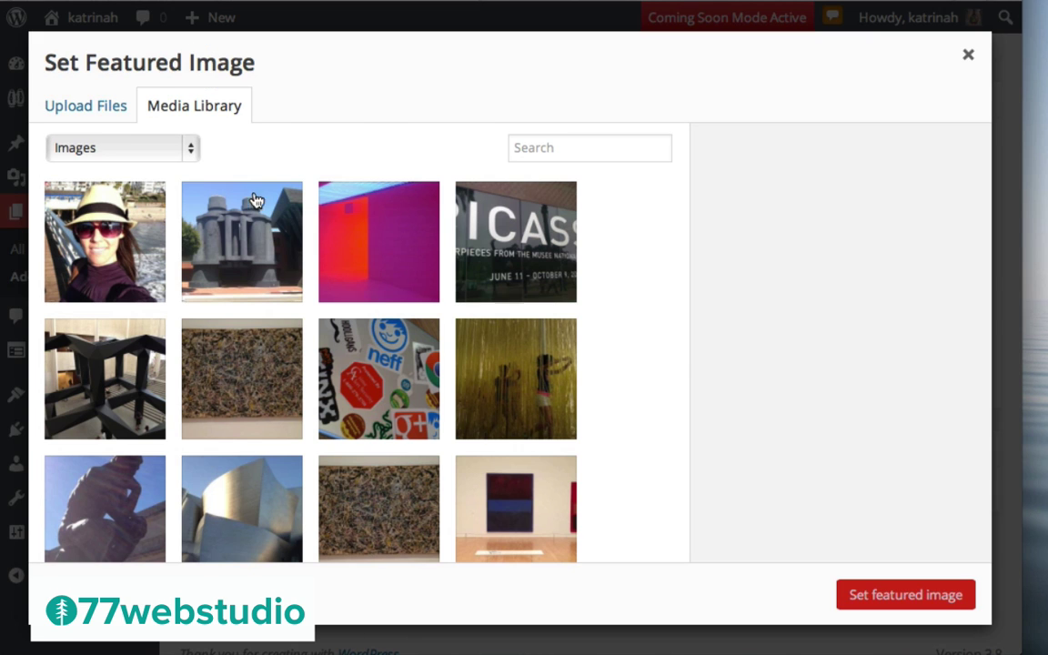
pyautogui.click(91, 355)
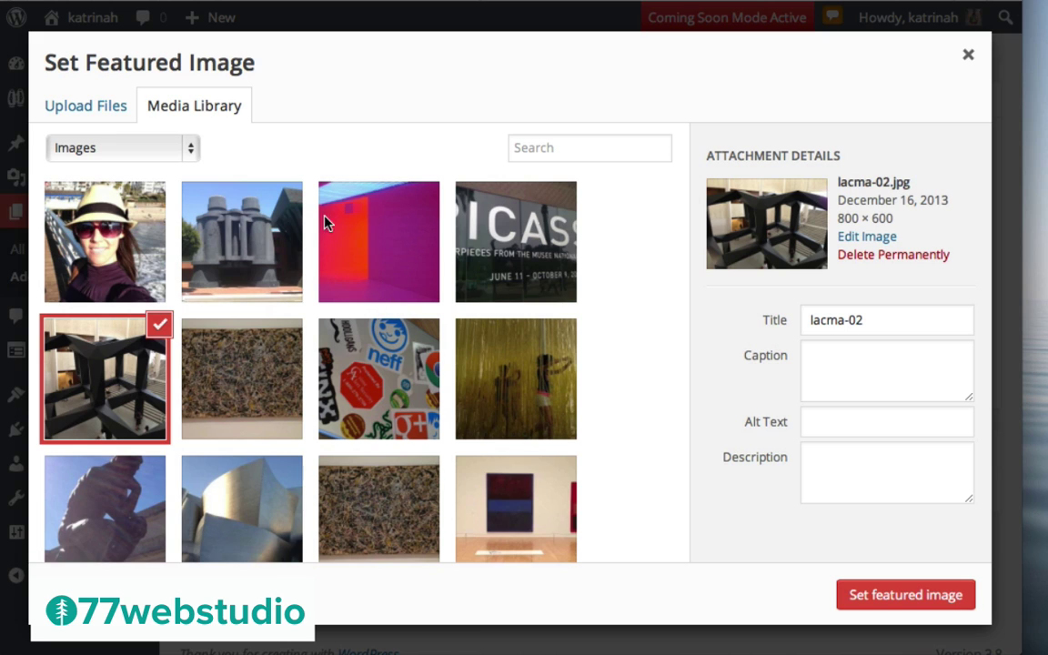
pyautogui.click(872, 310)
pyautogui.press('super+Left')
pyautogui.hotkey('shift', 'alt', 'Right')
pyautogui.hotkey('shift', 'alt', 'Right')
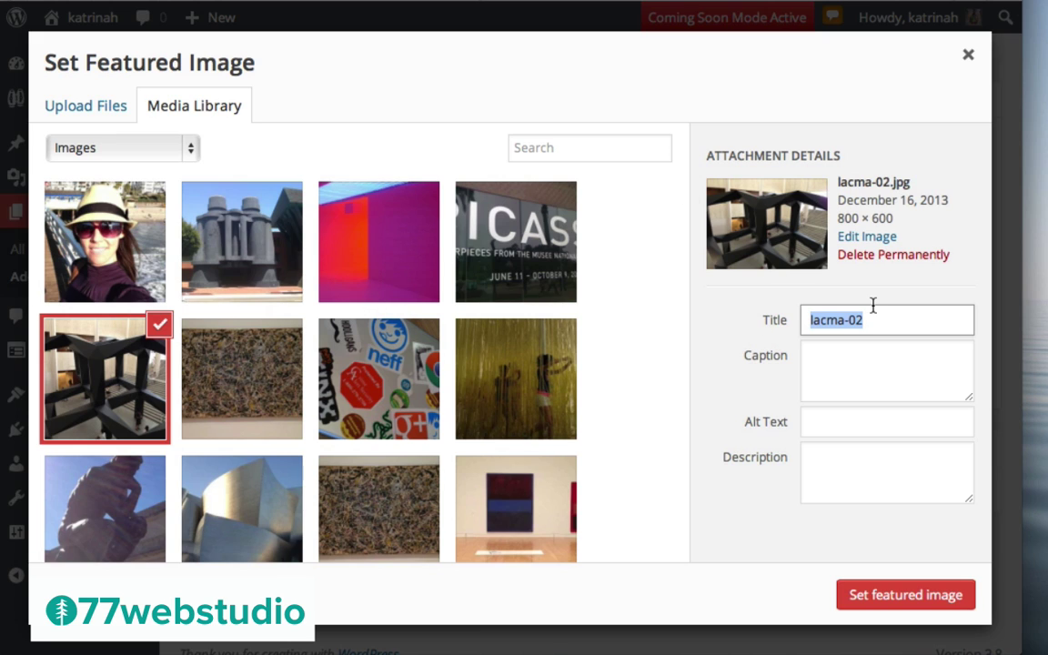
pyautogui.write('LACMA')
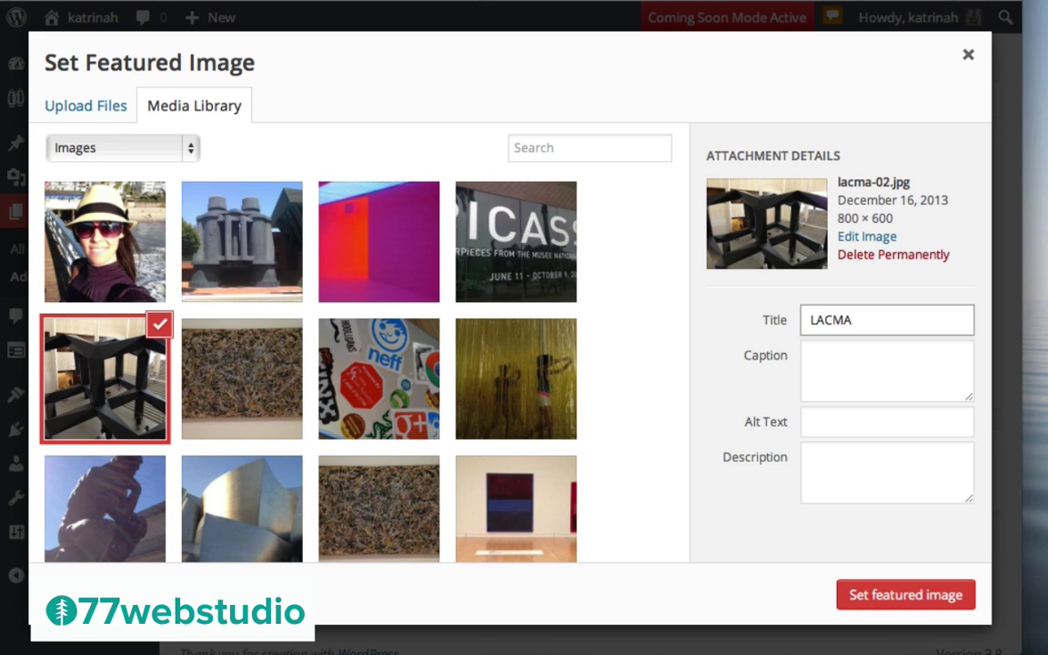
pyautogui.press('super+a')
pyautogui.press('super+c')
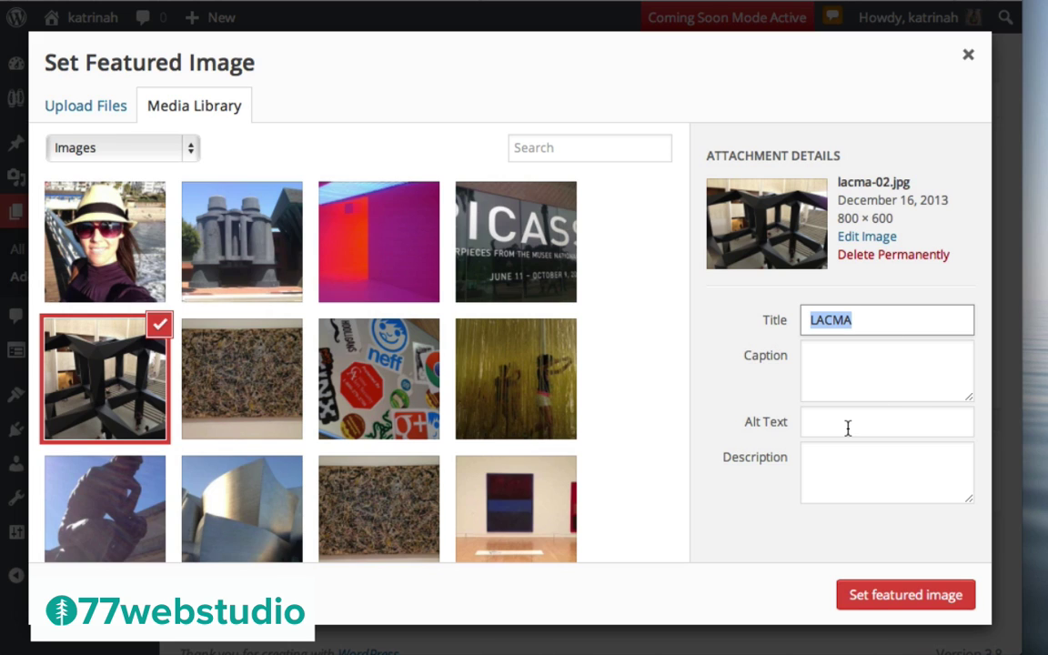
pyautogui.click(847, 428)
pyautogui.press('super+v')
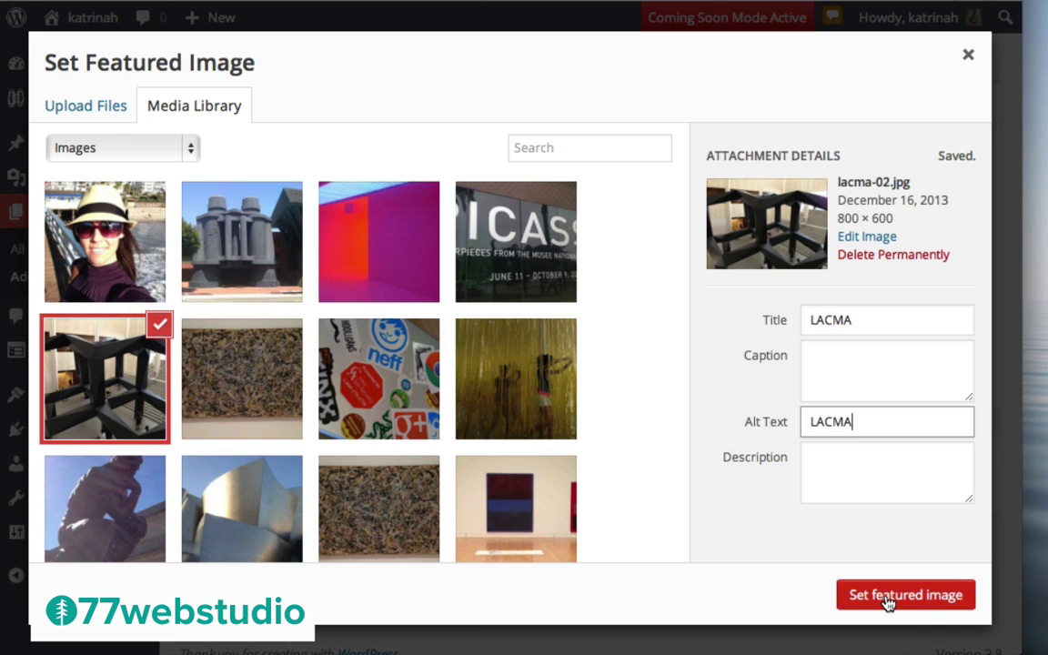
pyautogui.click(858, 601)
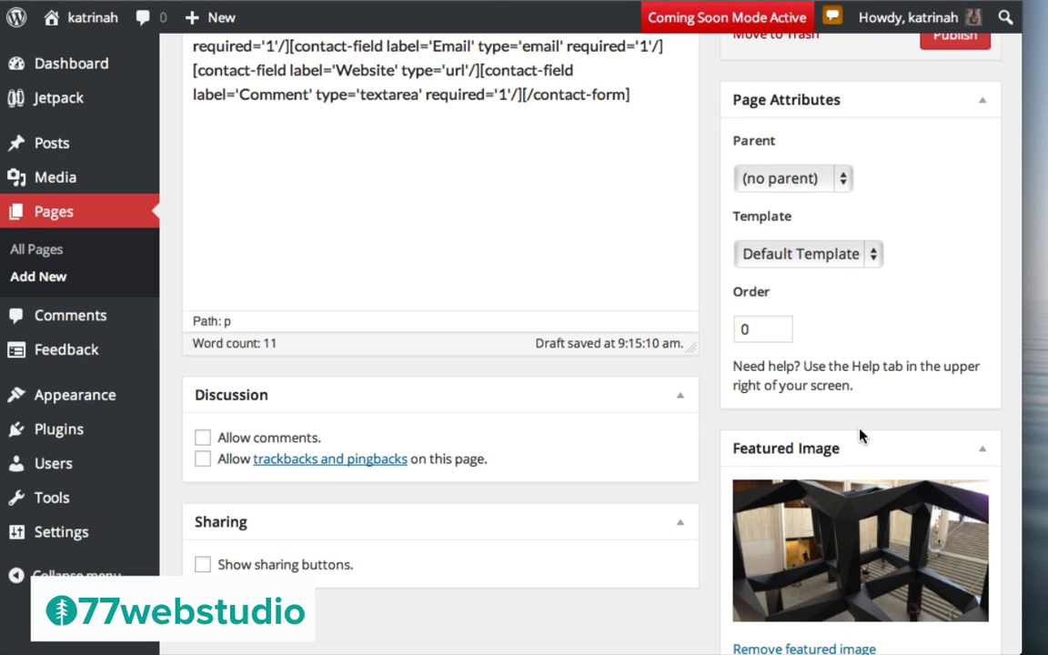
pyautogui.scroll(5, 861, 435)
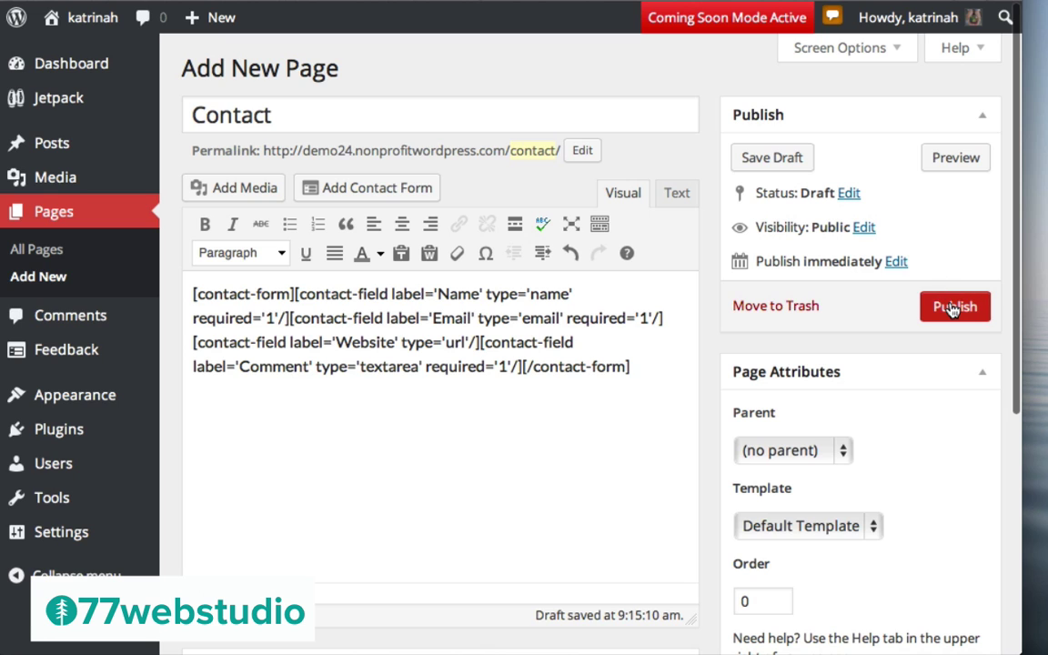
# Publish the Contact page and view it live, scrolling past the sculpture photo to the contact form
pyautogui.click(952, 329)
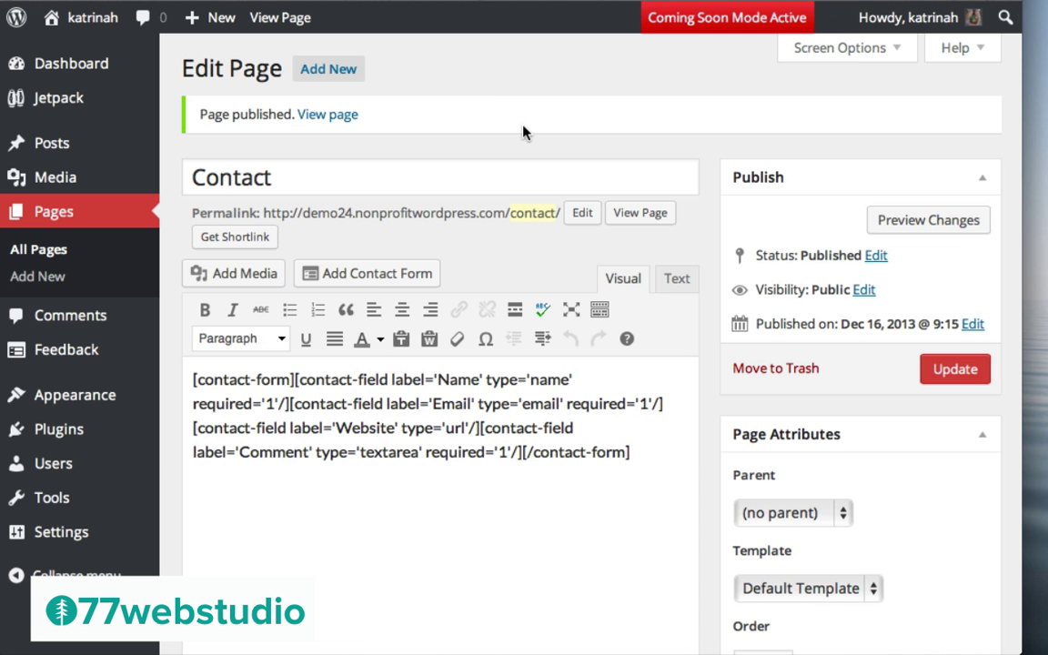
pyautogui.click(320, 122)
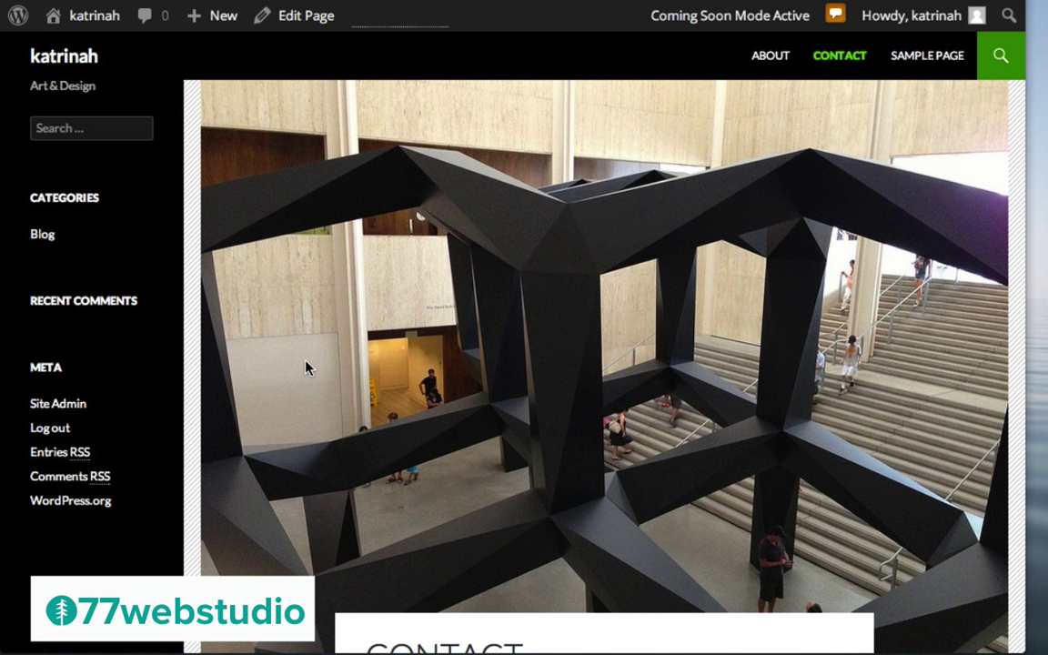
pyautogui.scroll(-4, 418, 311)
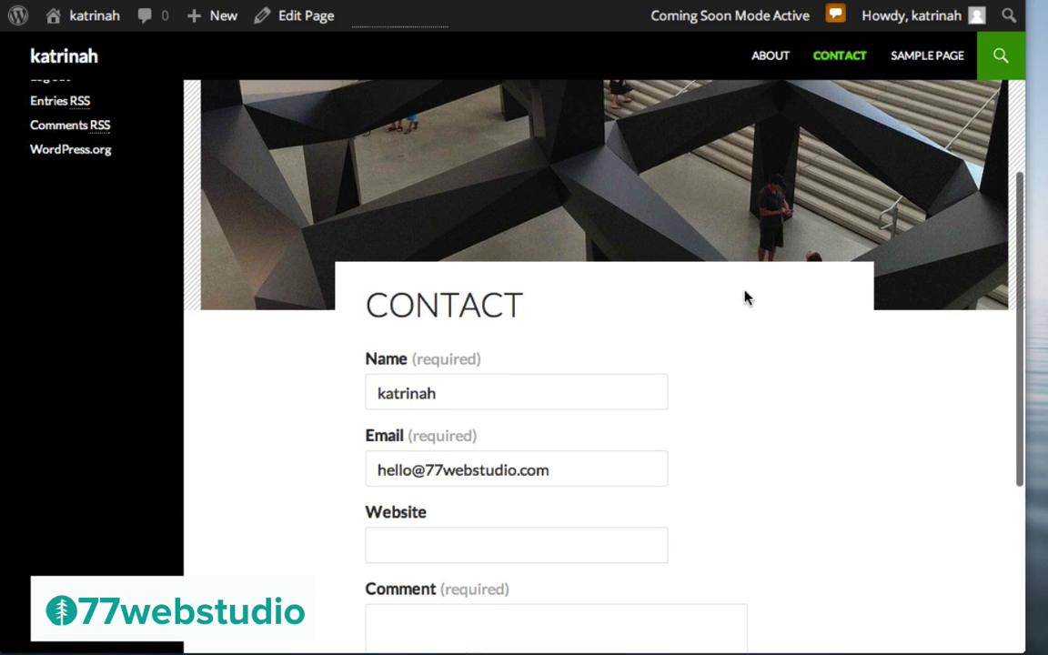
pyautogui.scroll(-3, 769, 361)
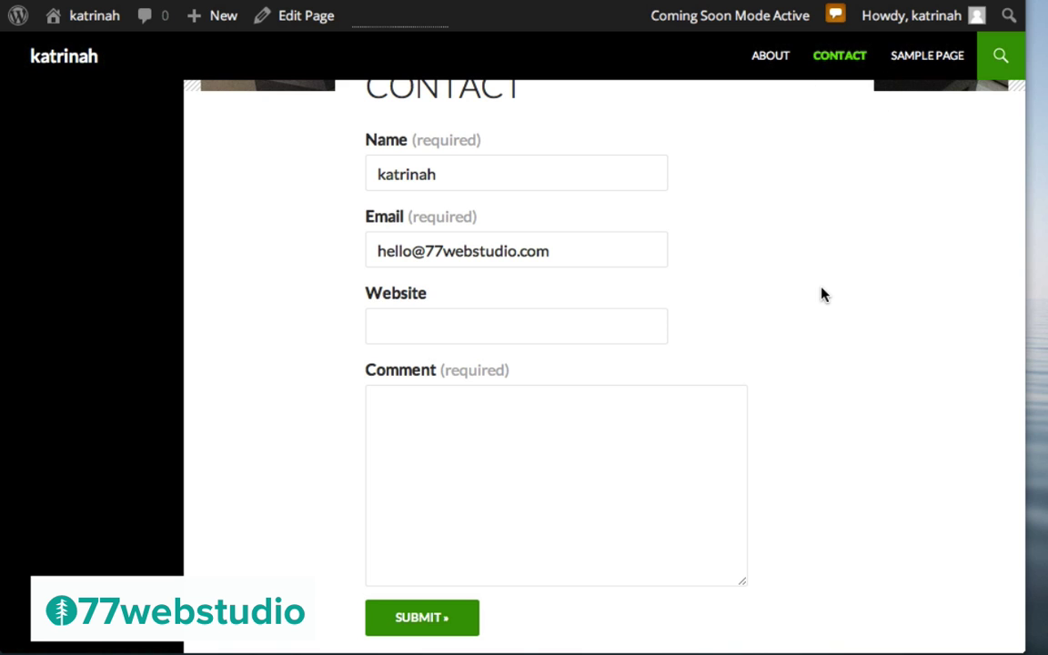
pyautogui.scroll(8, 821, 294)
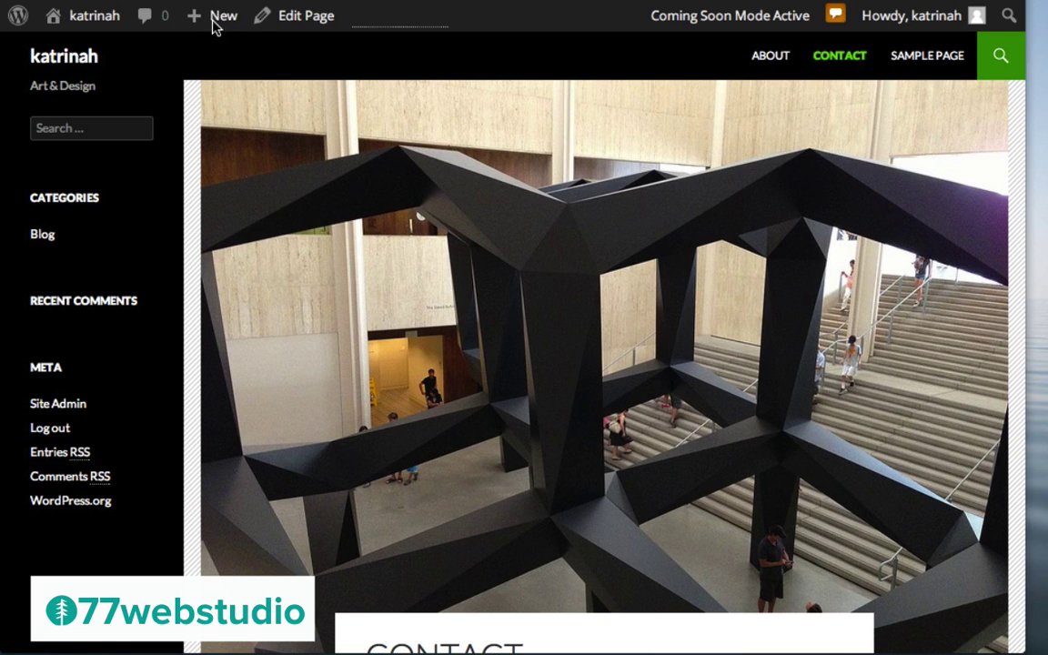
pyautogui.moveTo(216, 18)
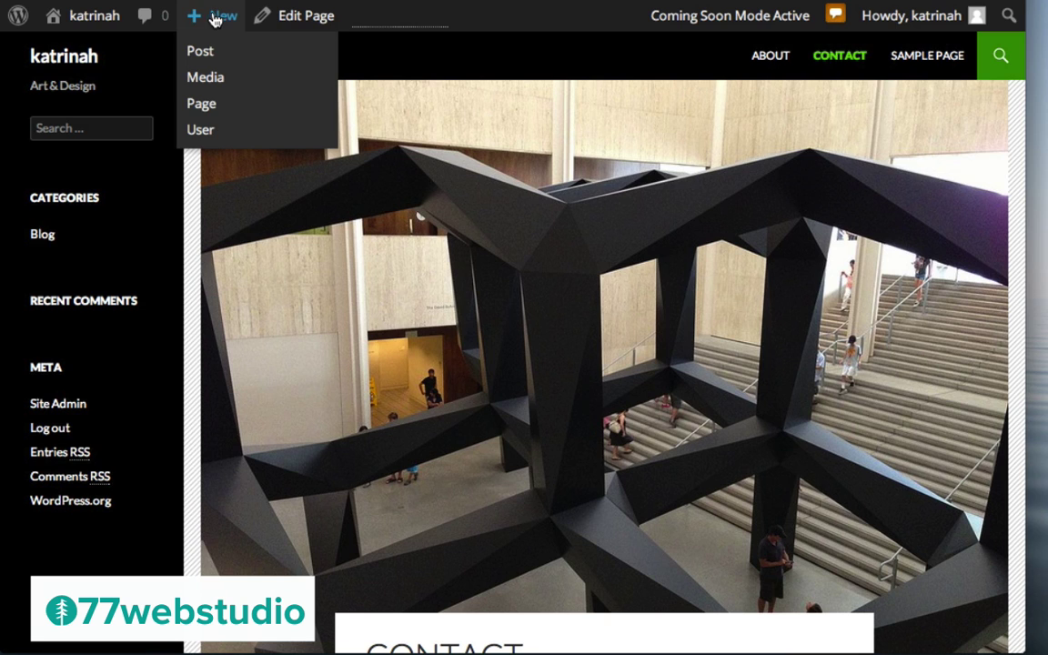
# Create a new page titled 'Contributors' using the Contributor Page template
pyautogui.click(202, 106)
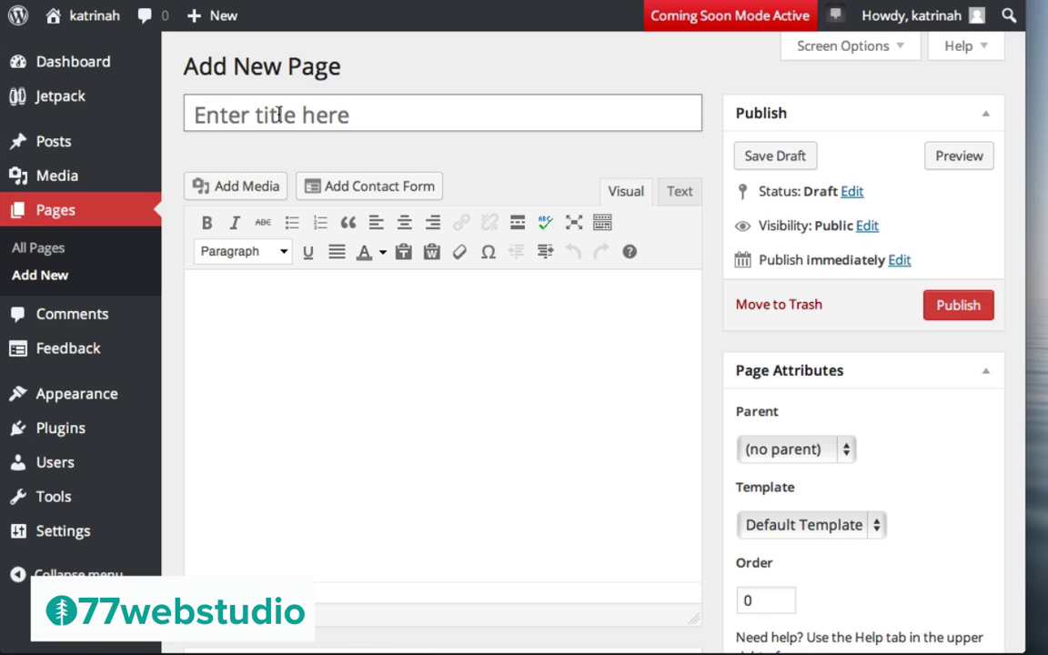
pyautogui.write('Contr')
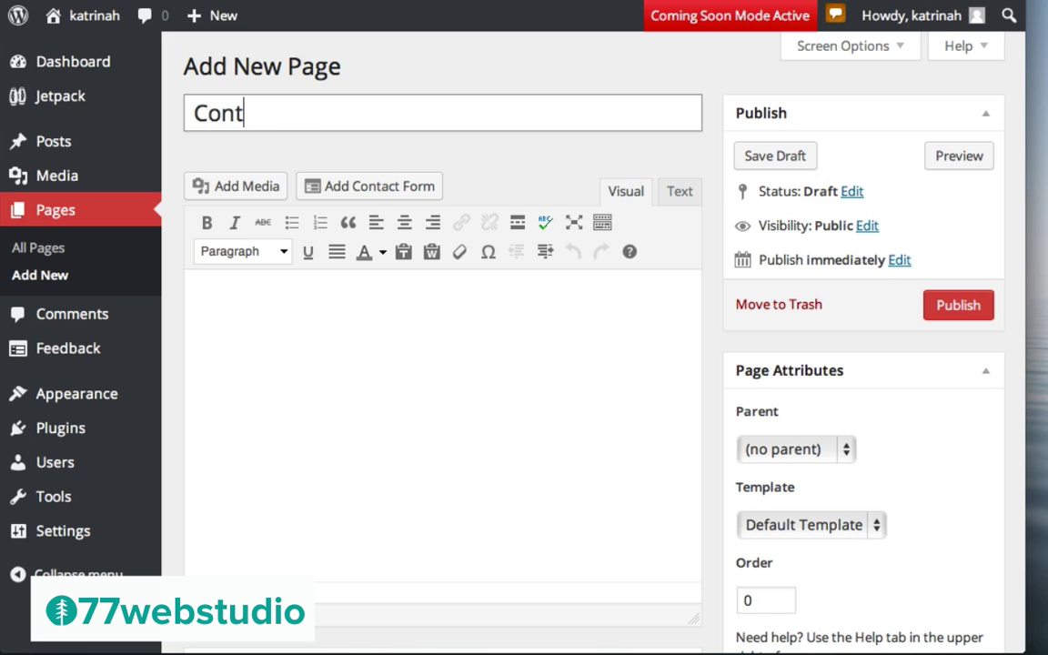
pyautogui.write('ibutors')
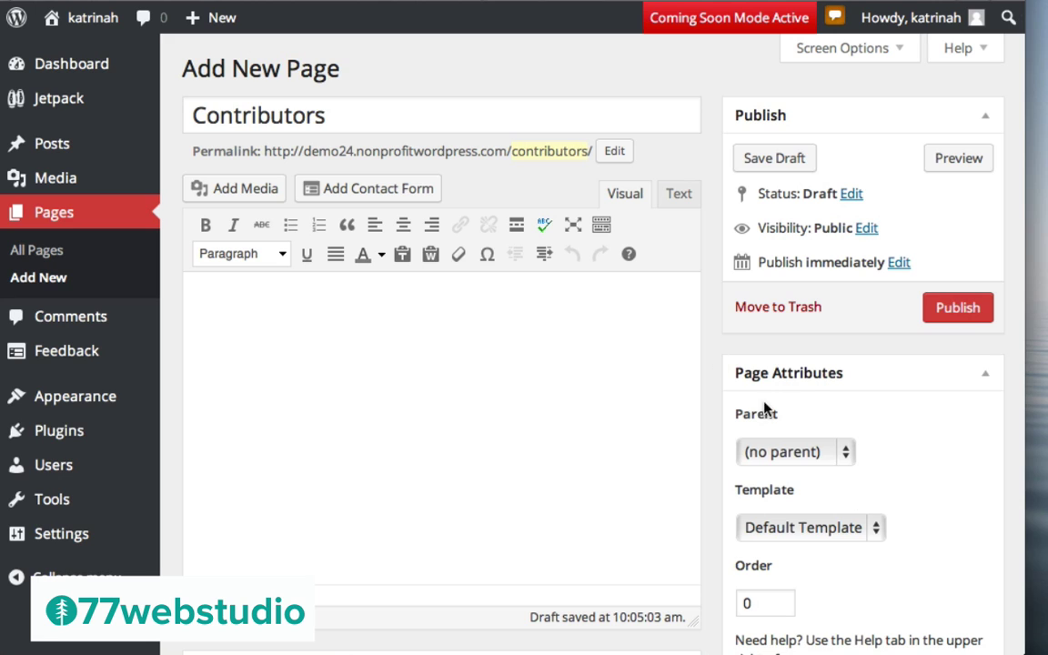
pyautogui.click(780, 530)
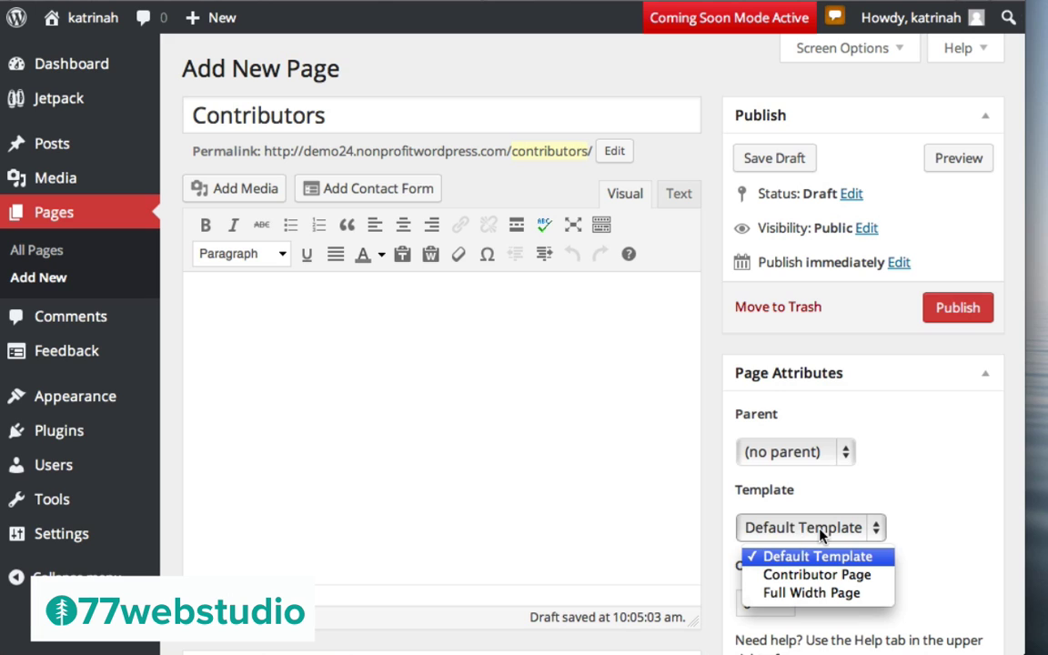
pyautogui.click(795, 576)
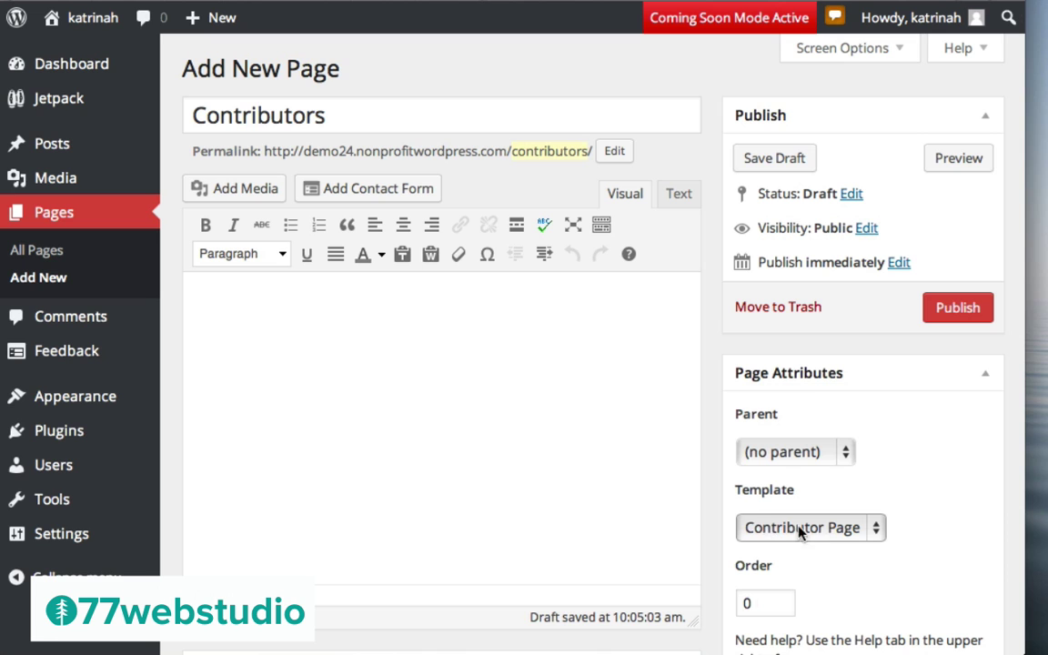
# Turn off comments, trackbacks/pingbacks and sharing buttons for the Contributors page
pyautogui.scroll(-5, 779, 520)
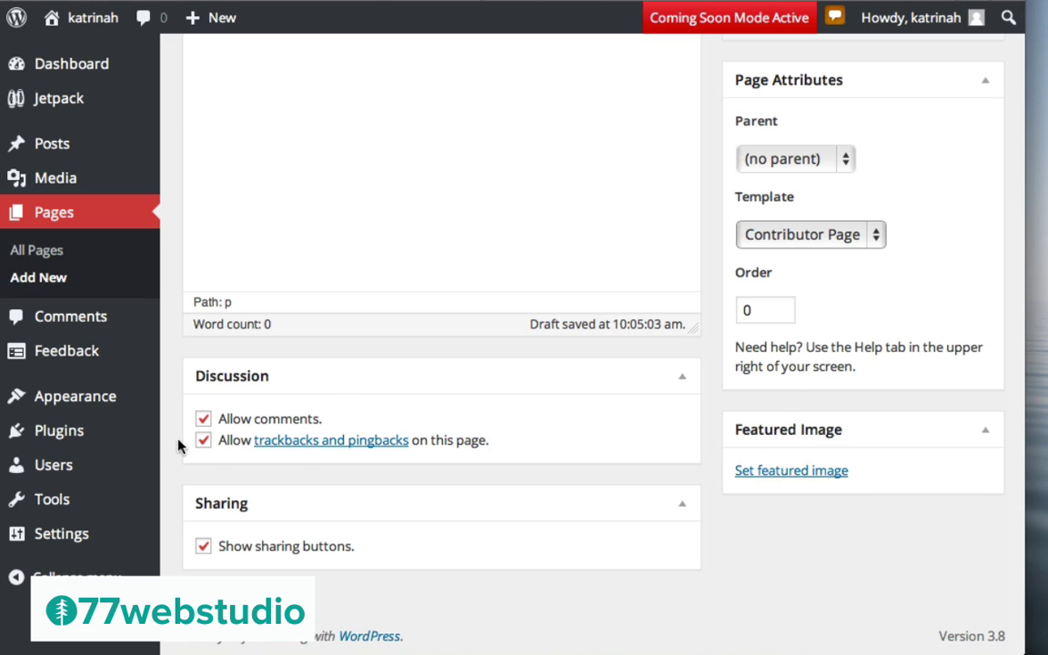
pyautogui.click(203, 419)
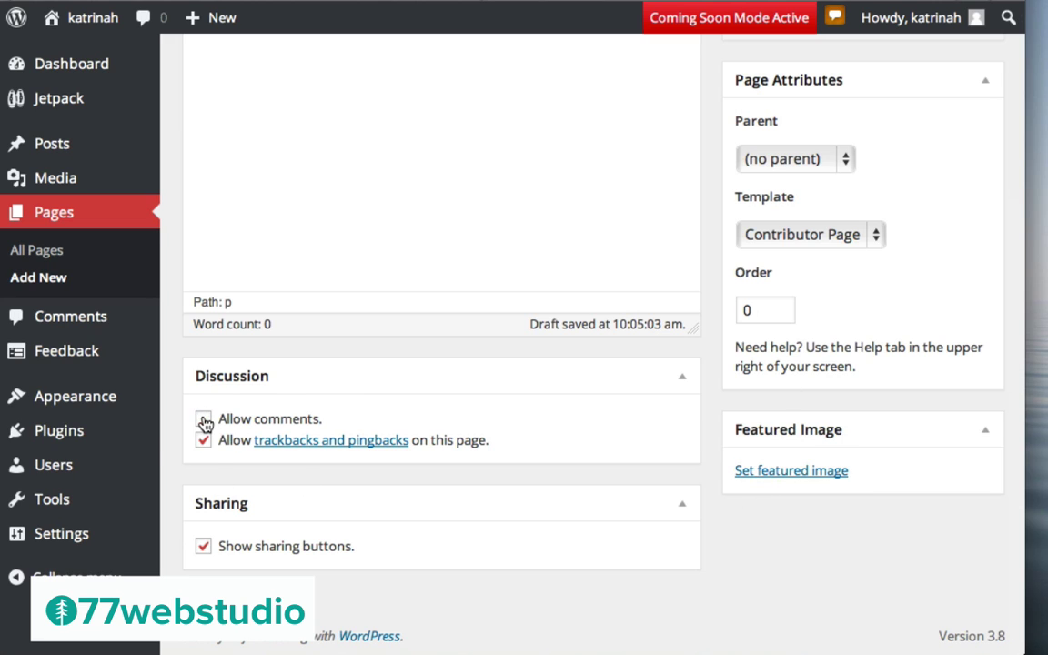
pyautogui.click(204, 441)
pyautogui.click(202, 546)
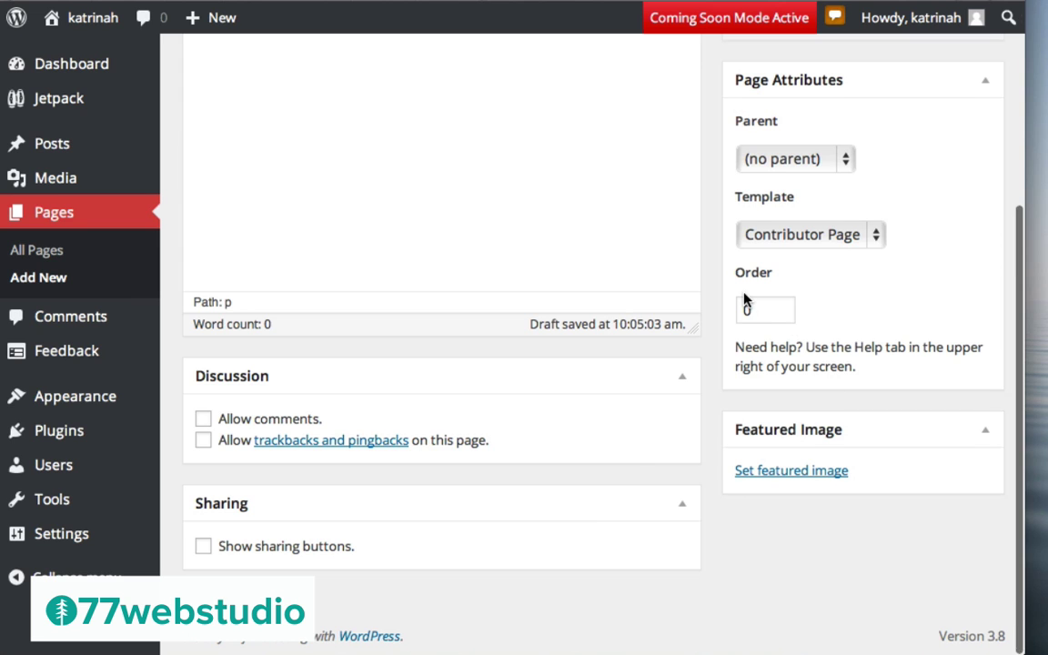
pyautogui.scroll(5, 744, 299)
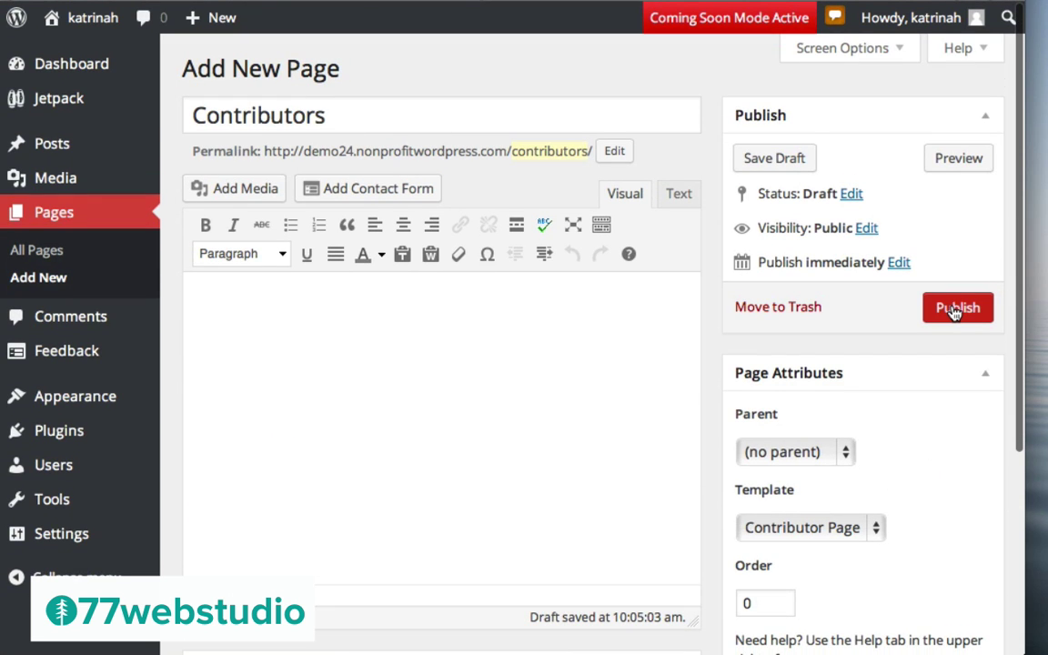
# Publish the Contributors page and view it live, listing the author with 10 articles
pyautogui.click(955, 310)
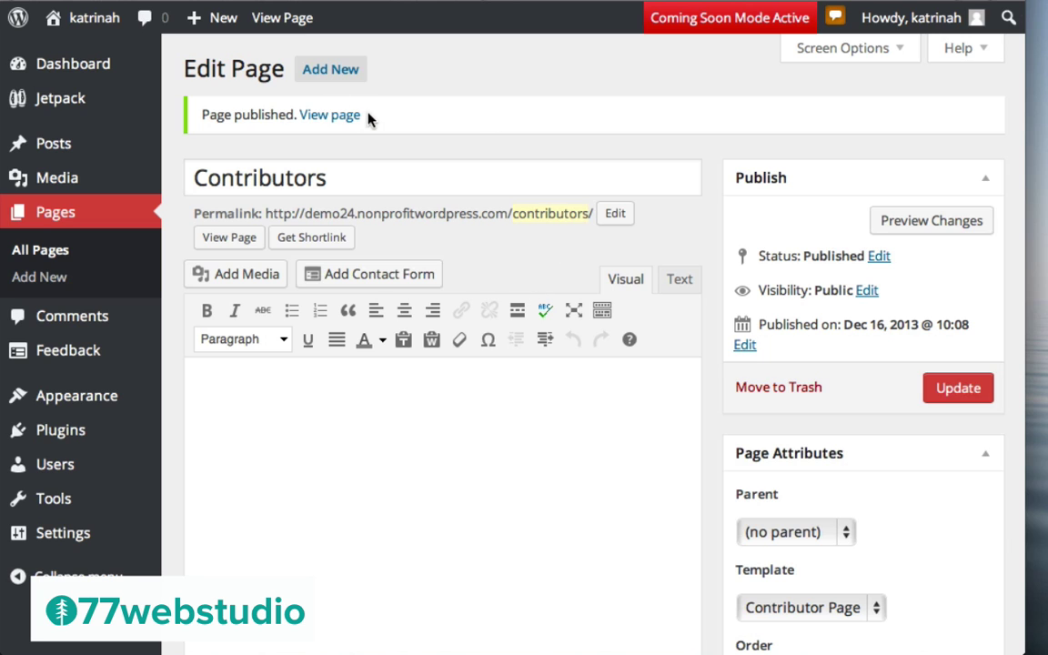
pyautogui.click(330, 118)
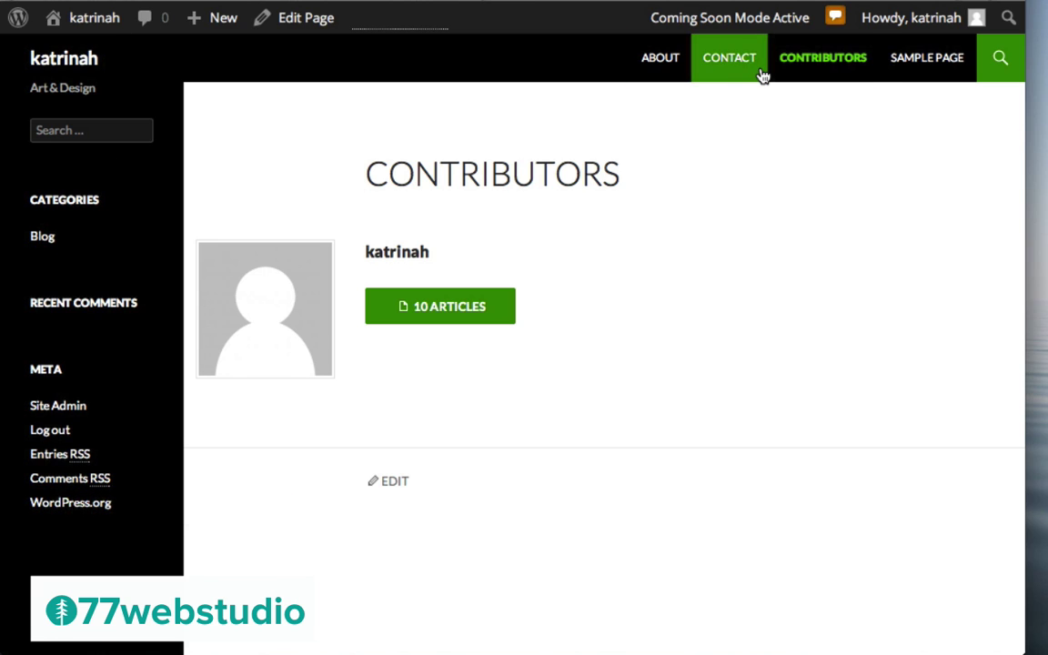
pyautogui.moveTo(68, 20)
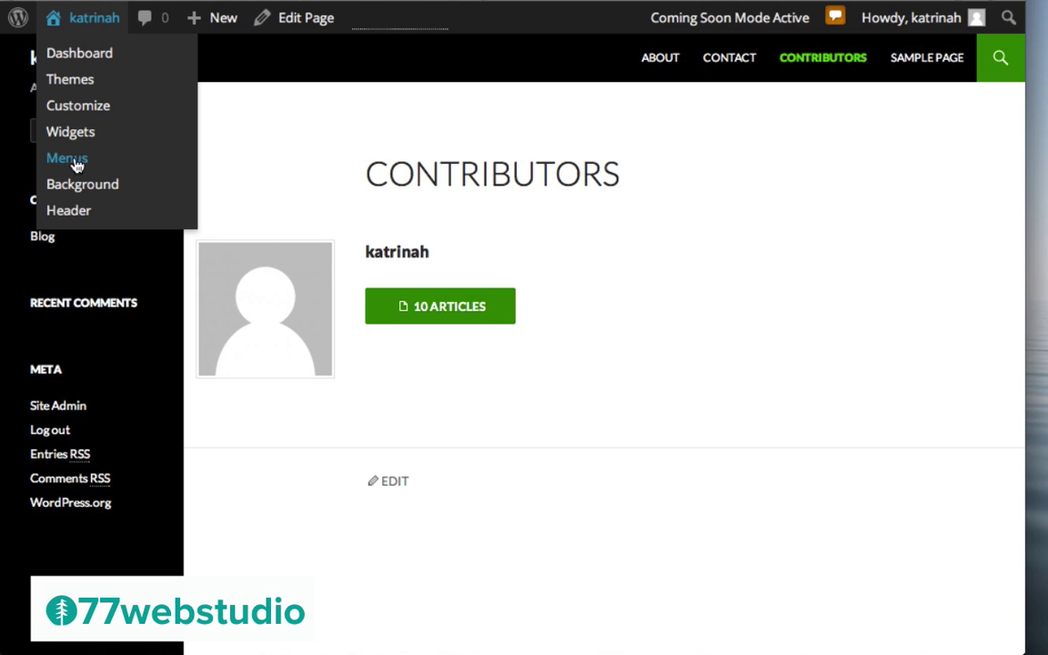
# From the dashboard's Appearance > Menus, create an empty menu named 'Menu'
pyautogui.click(69, 56)
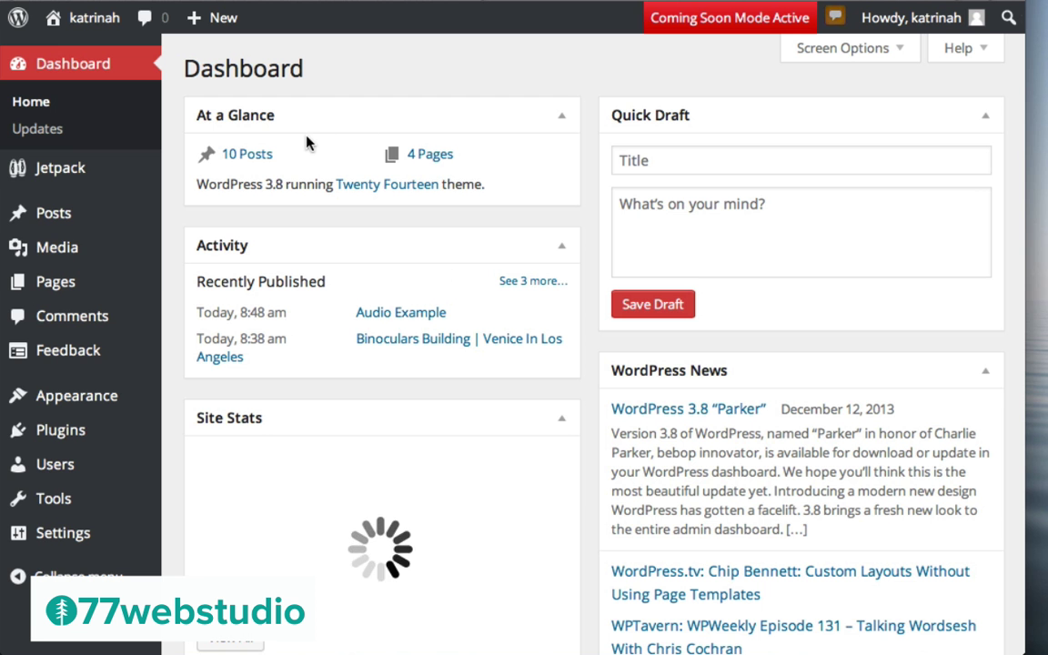
pyautogui.moveTo(59, 394)
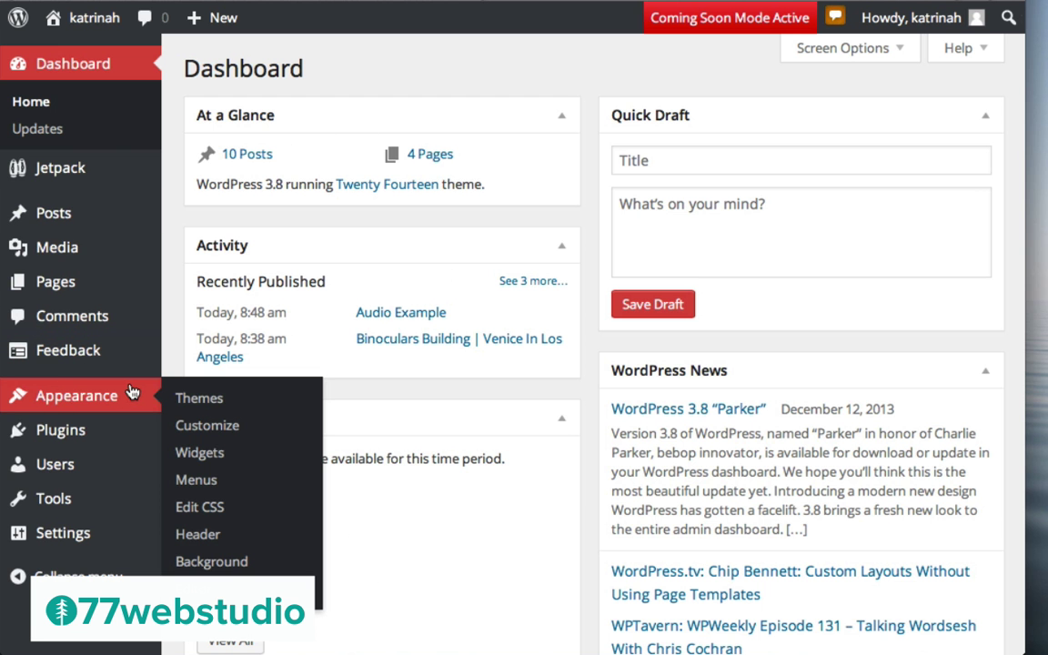
pyautogui.click(197, 480)
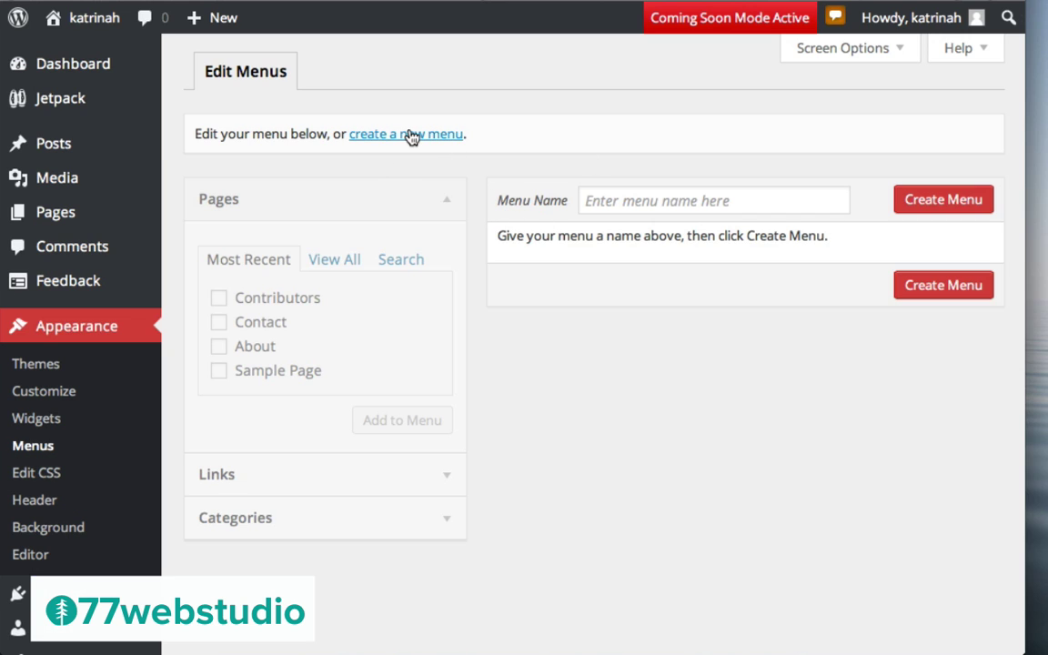
pyautogui.click(605, 200)
pyautogui.write('Menu 1')
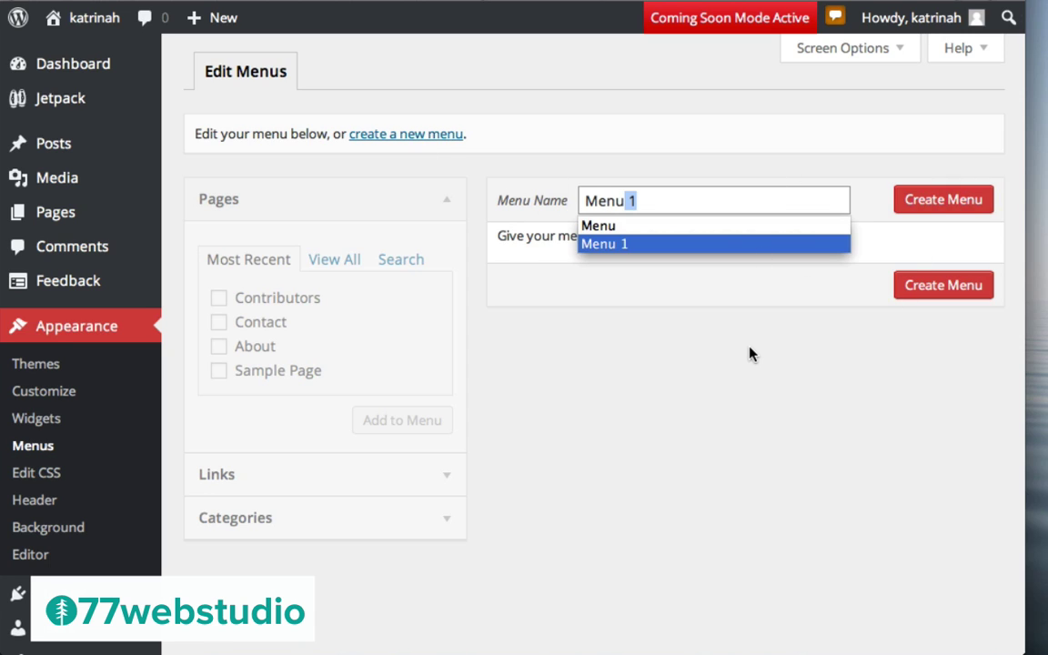
pyautogui.press('BackSpace')
pyautogui.click(791, 385)
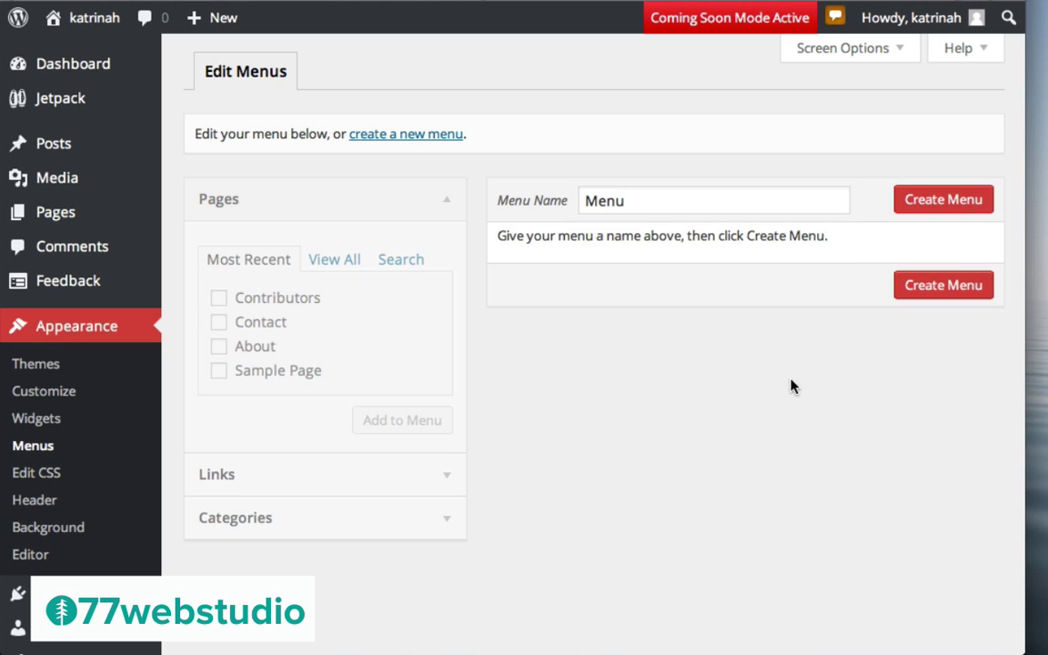
pyautogui.click(935, 201)
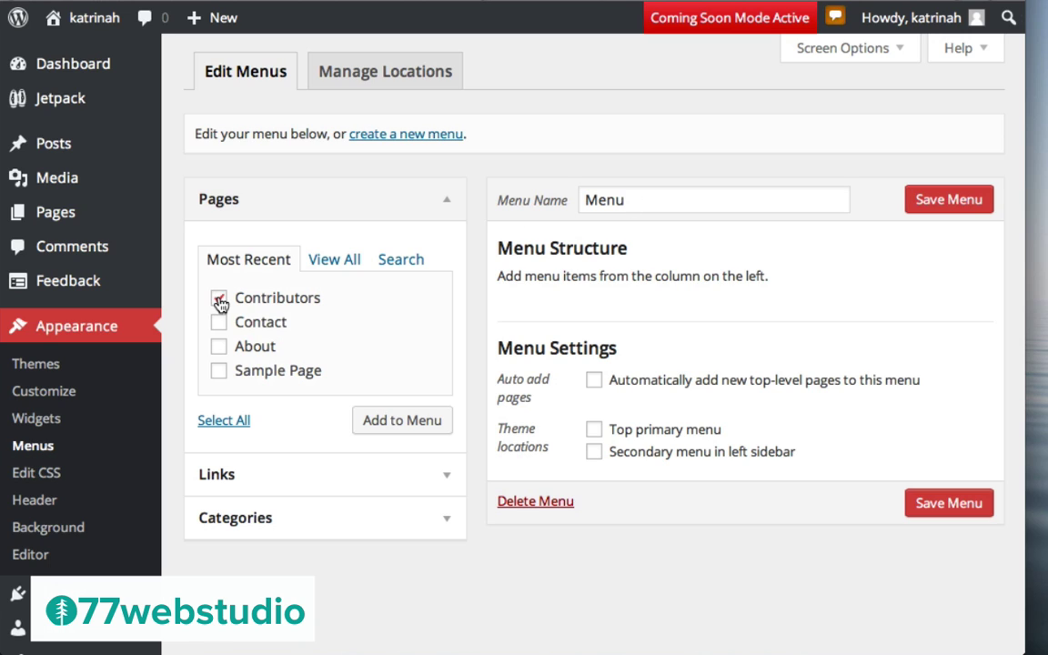
# Add the About, Contributors and Contact pages to the menu, with About at the top
pyautogui.click(219, 347)
pyautogui.click(389, 423)
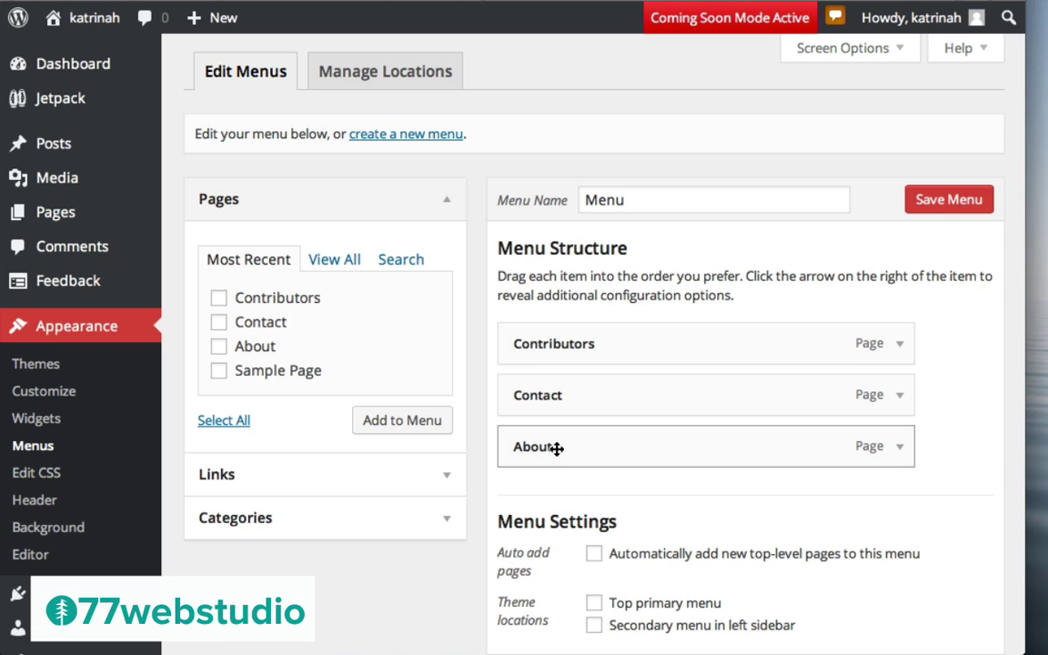
pyautogui.moveTo(551, 449); pyautogui.dragTo(551, 344)
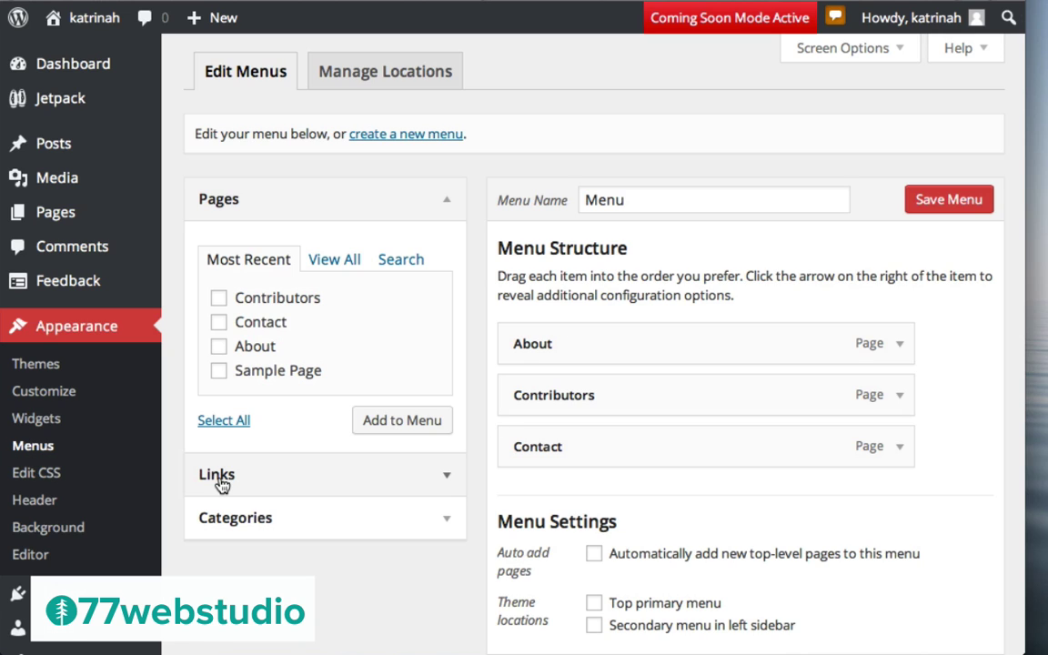
# Add a custom 'Home' link, move it to the top of the menu, and save
pyautogui.click(446, 478)
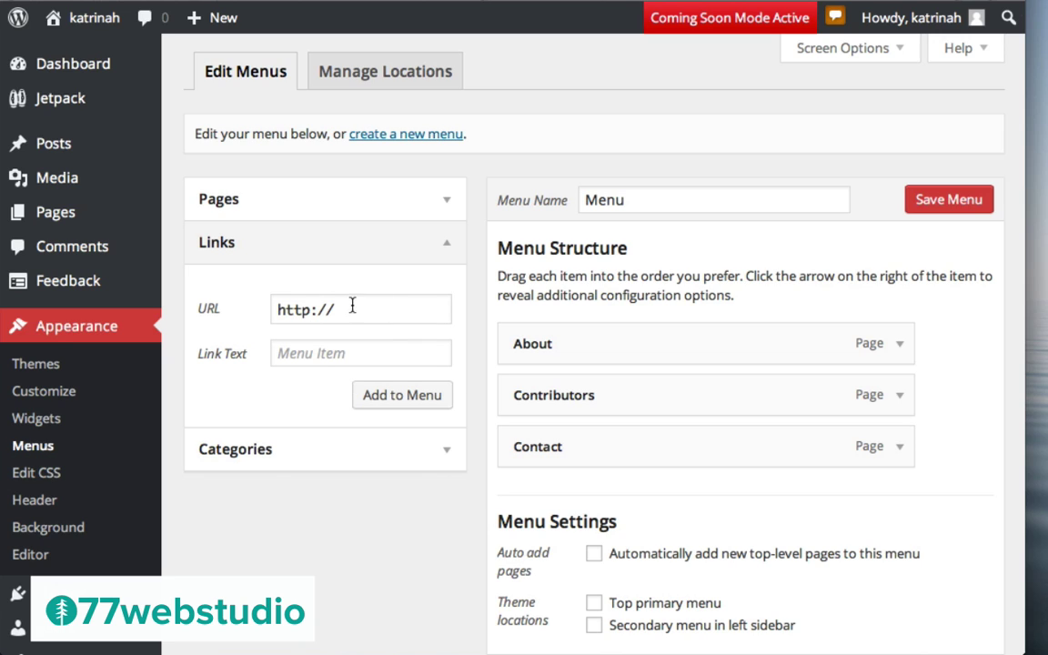
pyautogui.click(282, 352)
pyautogui.write('Home')
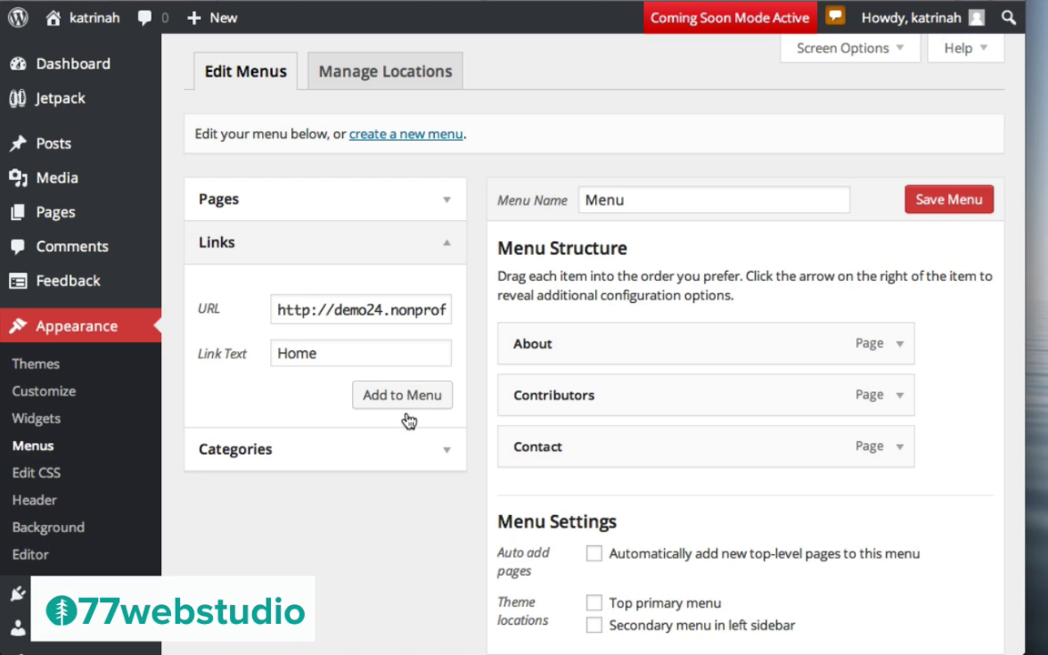
pyautogui.click(387, 396)
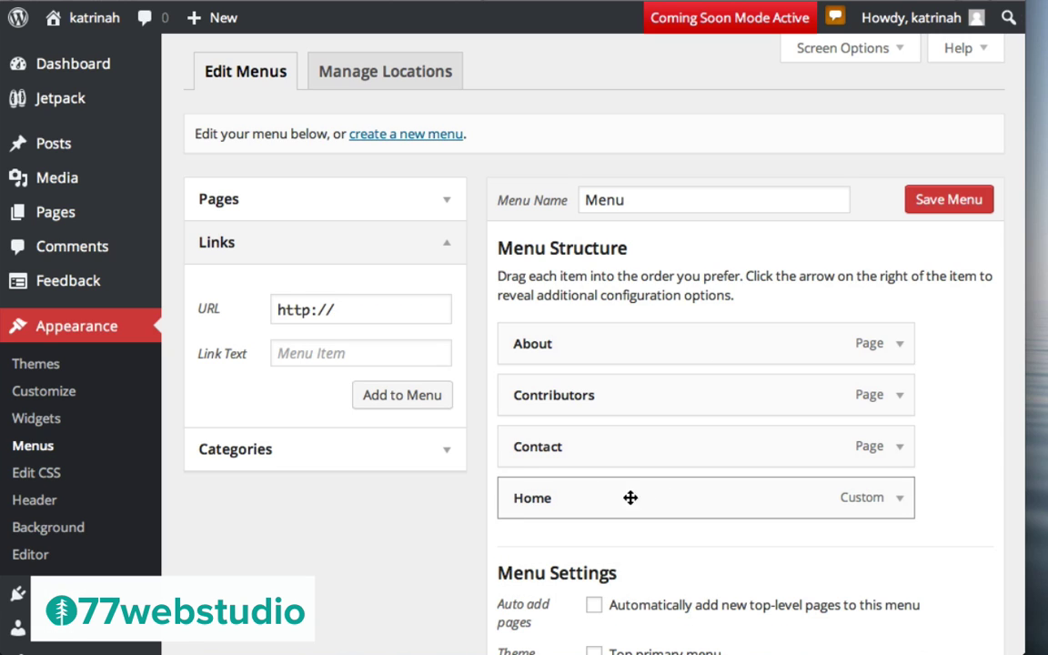
pyautogui.moveTo(586, 497); pyautogui.dragTo(576, 329)
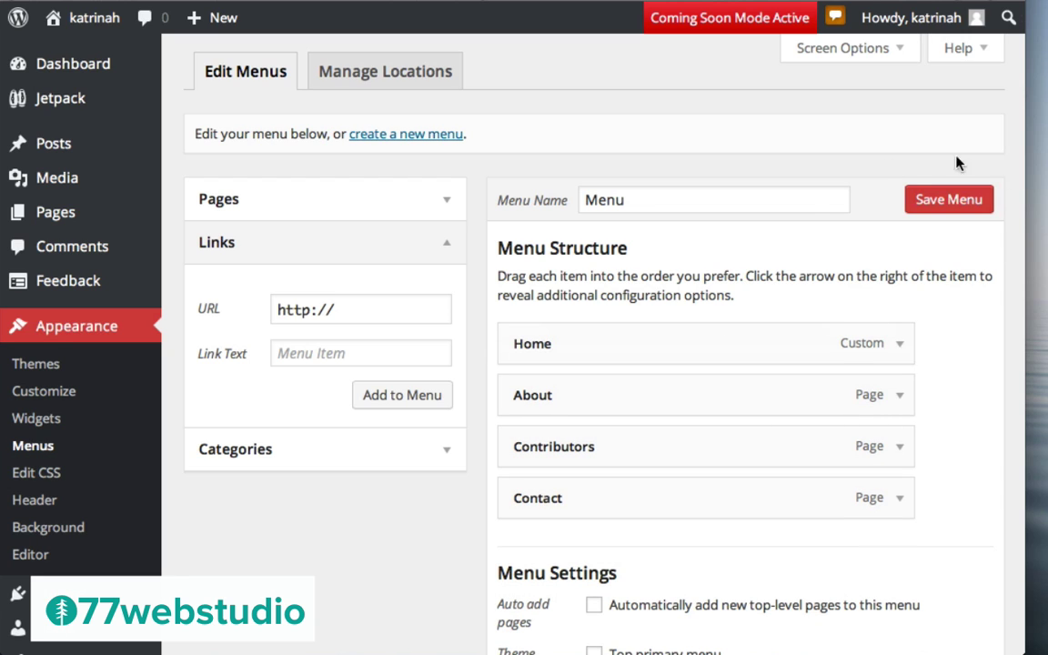
pyautogui.click(963, 202)
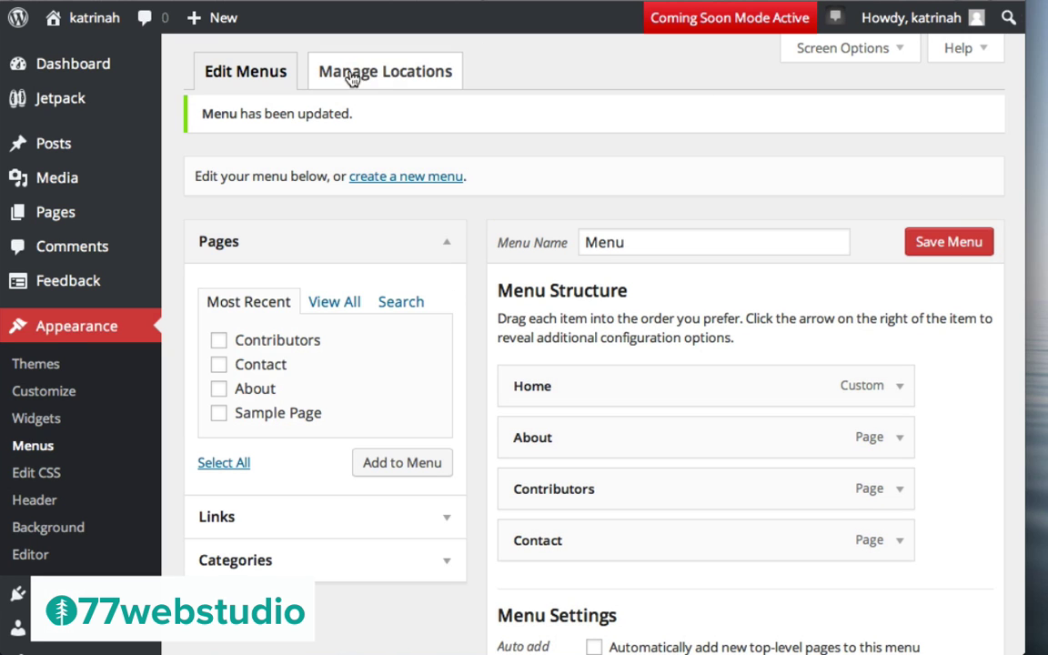
# Under Manage Locations, assign 'Menu' to both the top primary and left-sidebar secondary locations and save
pyautogui.click(396, 75)
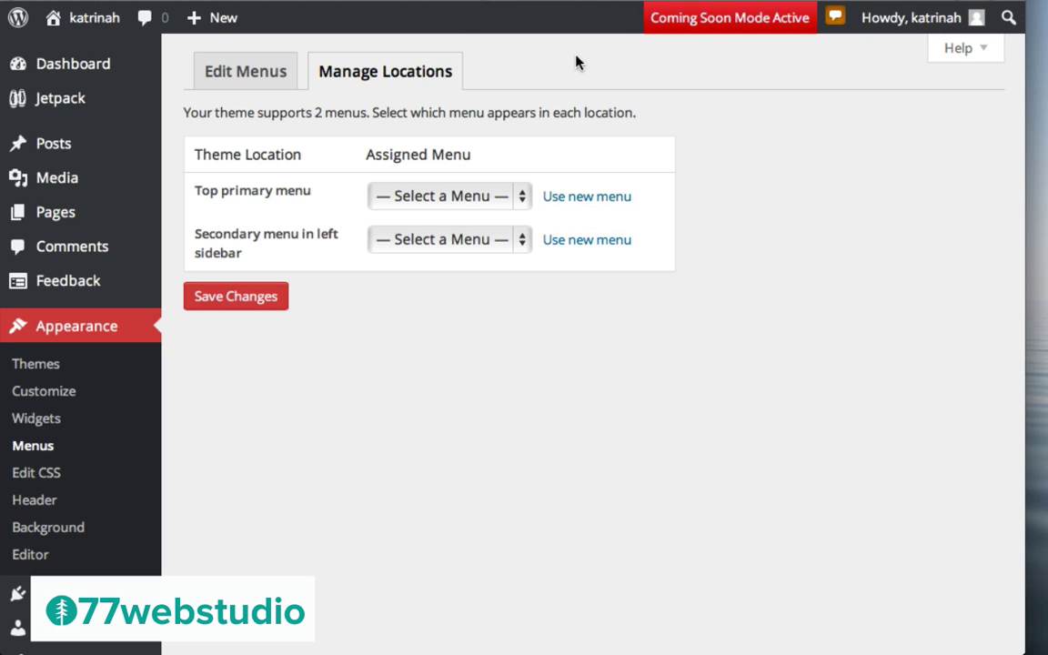
pyautogui.click(433, 200)
pyautogui.click(428, 241)
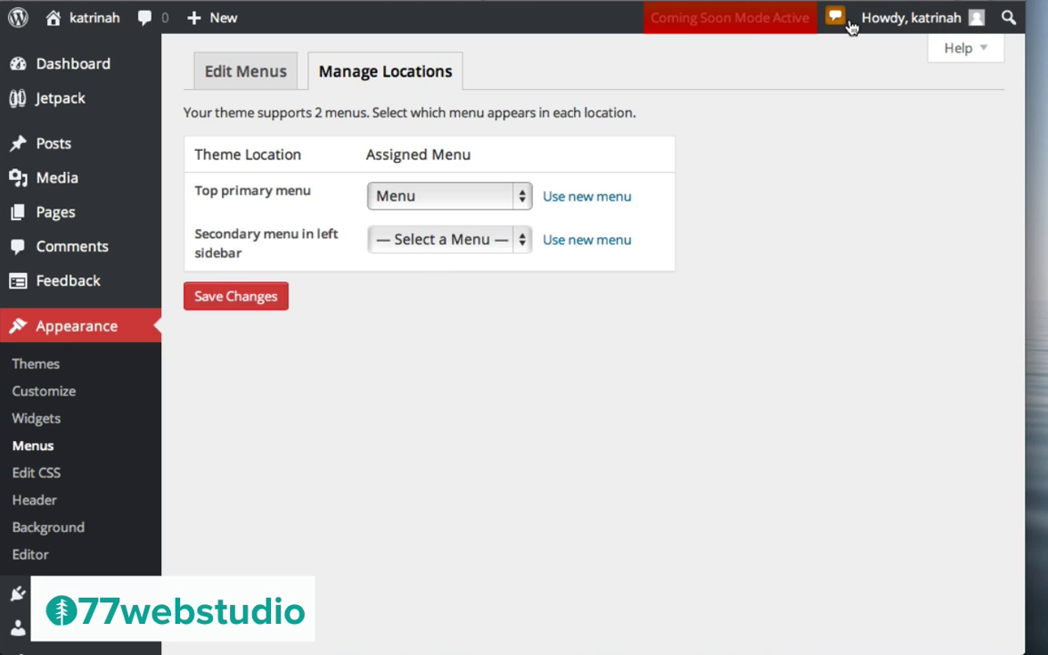
pyautogui.moveTo(891, 37)
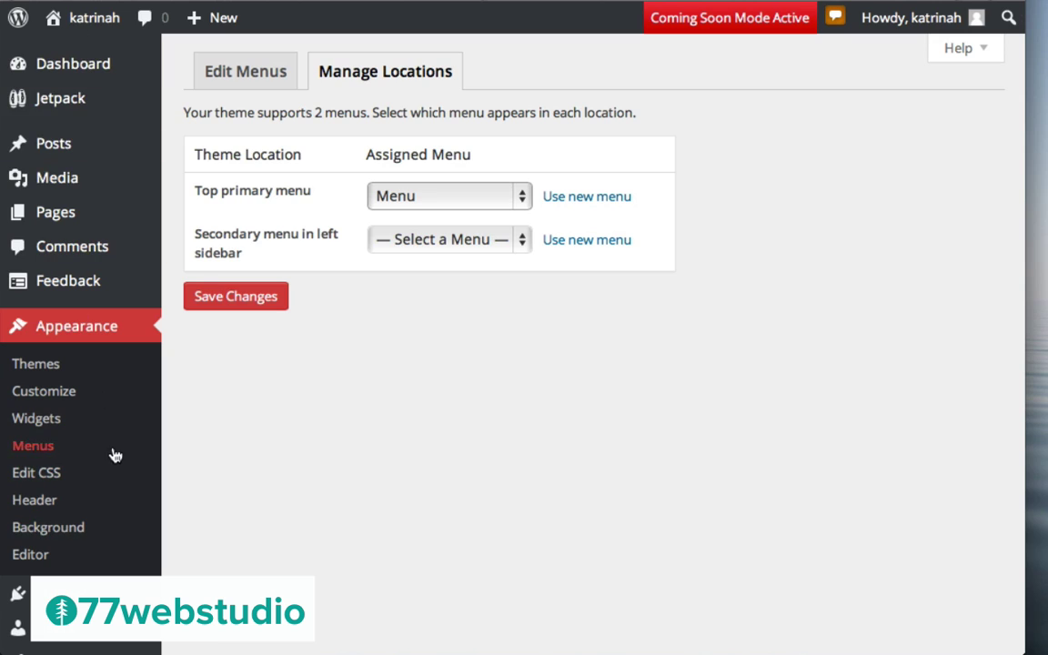
pyautogui.click(434, 239)
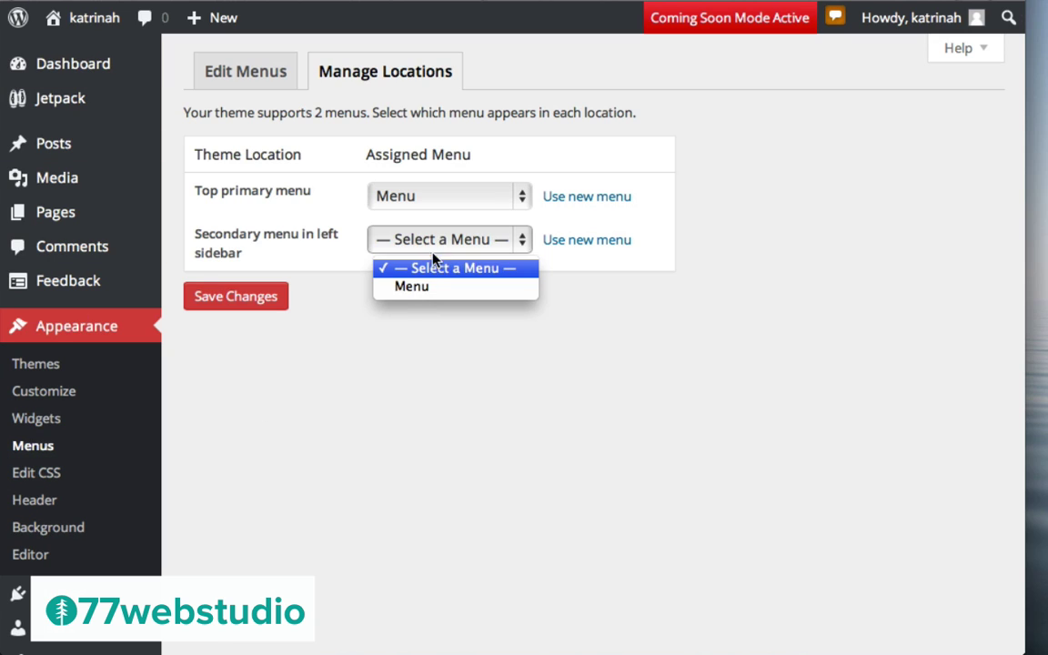
pyautogui.click(412, 287)
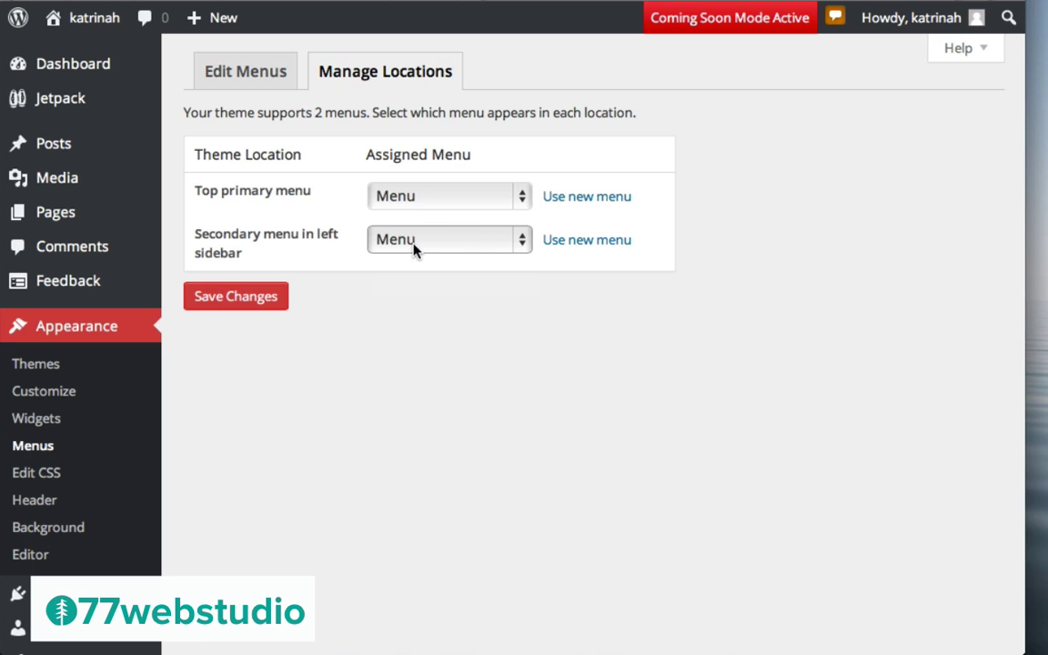
pyautogui.click(242, 298)
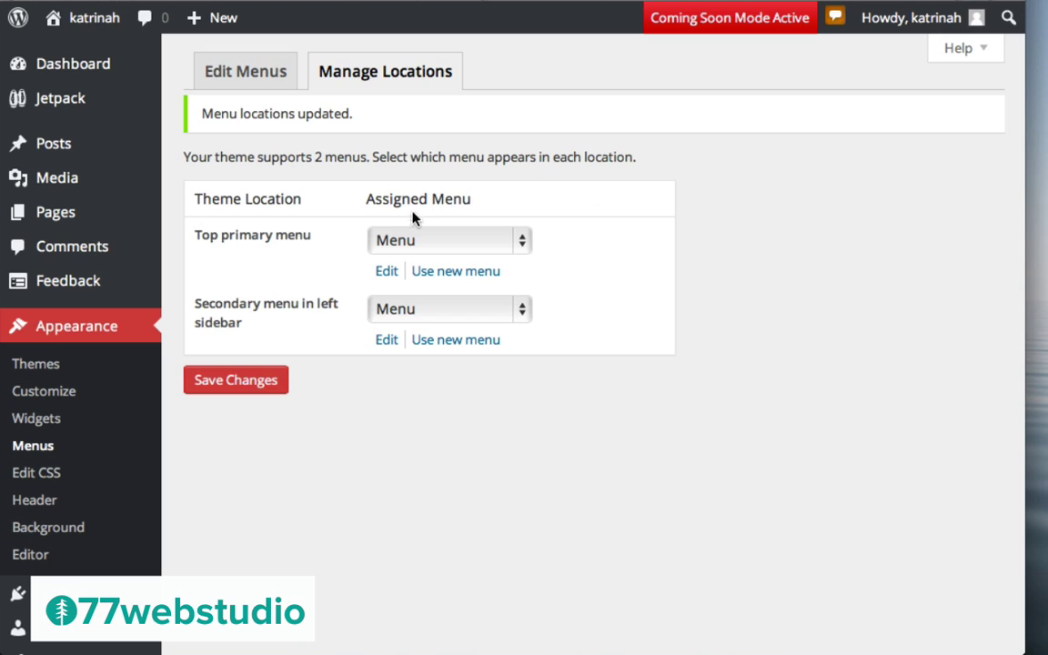
pyautogui.moveTo(102, 25)
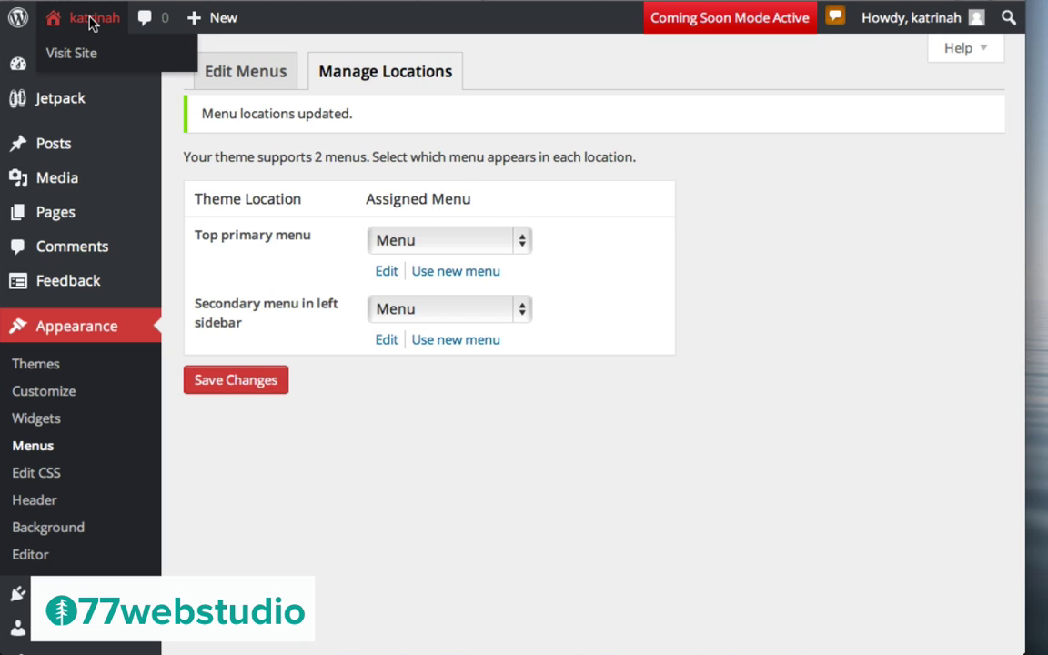
# Visit the front-end homepage to check Home, About, Contributors and Contact in the navigation
pyautogui.click(92, 20)
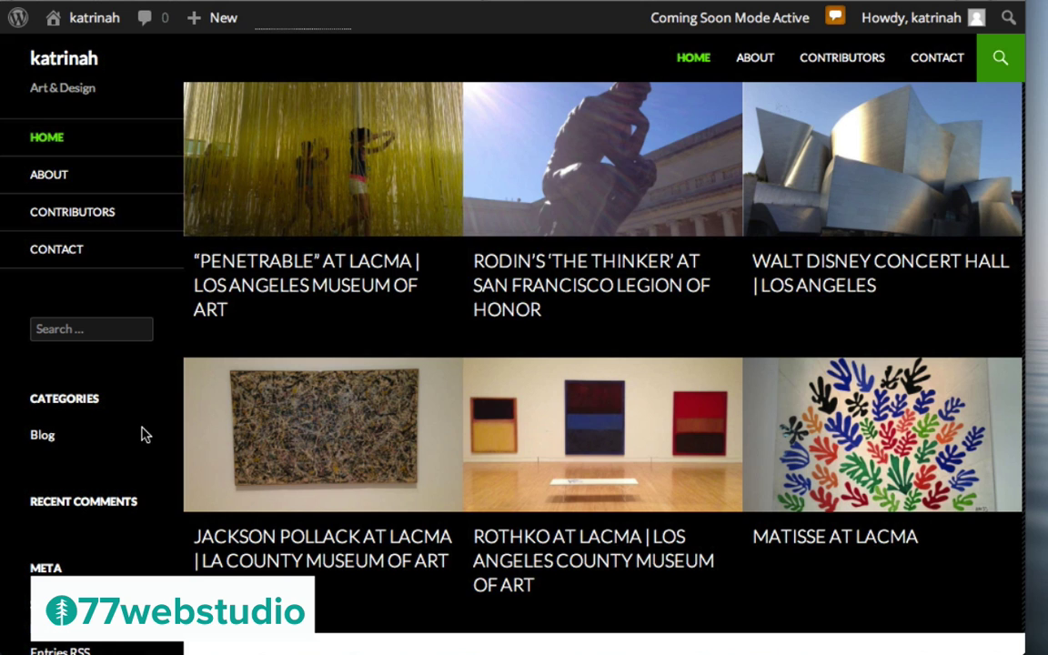
pyautogui.moveTo(77, 22)
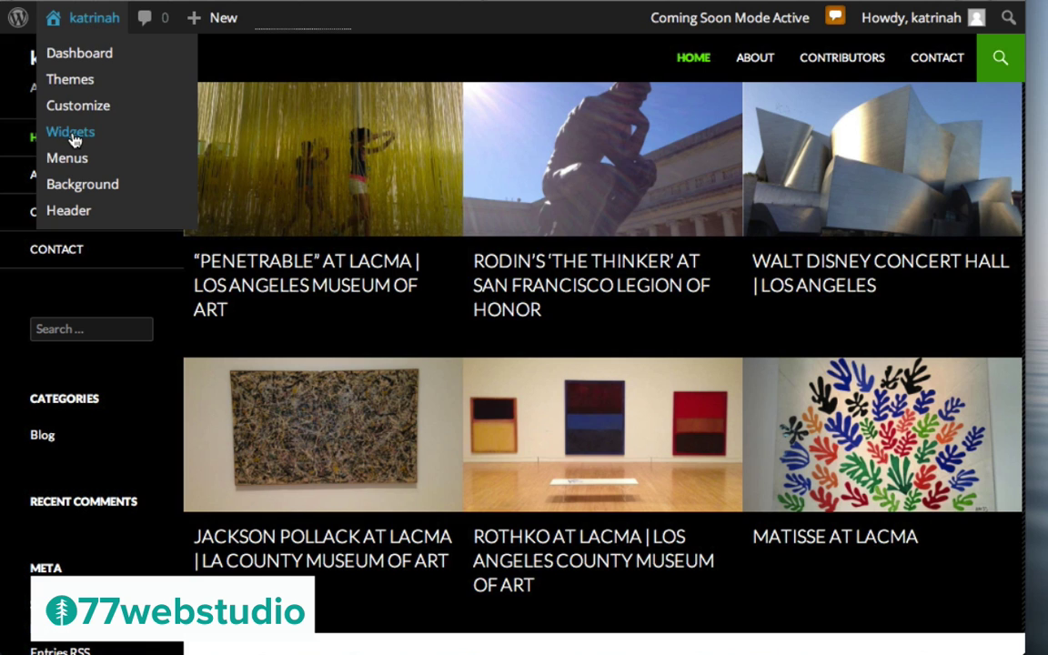
pyautogui.click(77, 55)
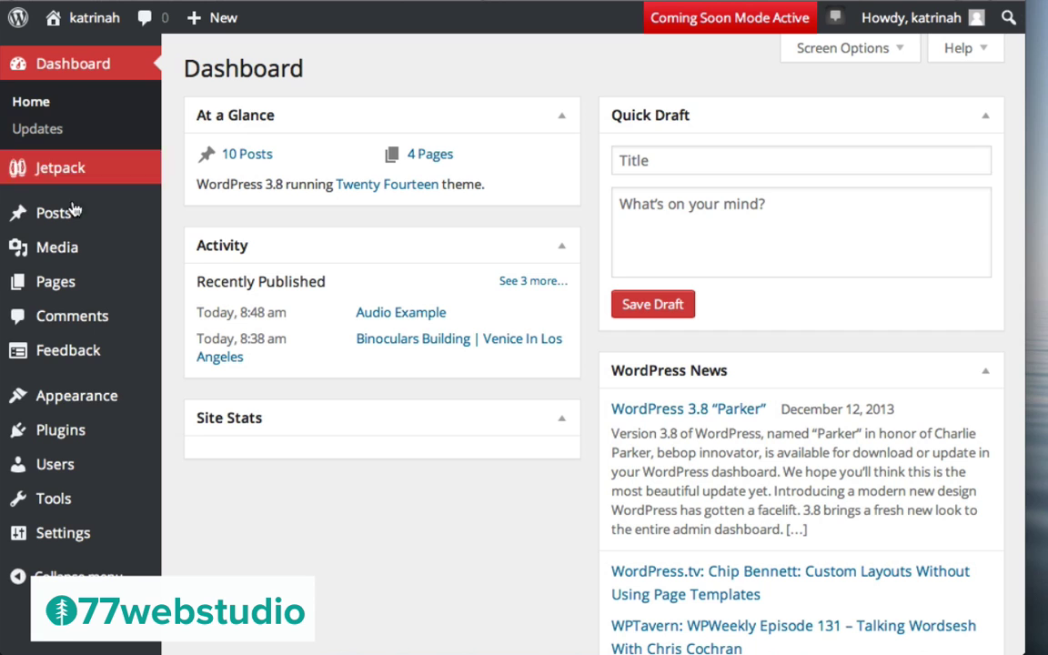
pyautogui.moveTo(72, 400)
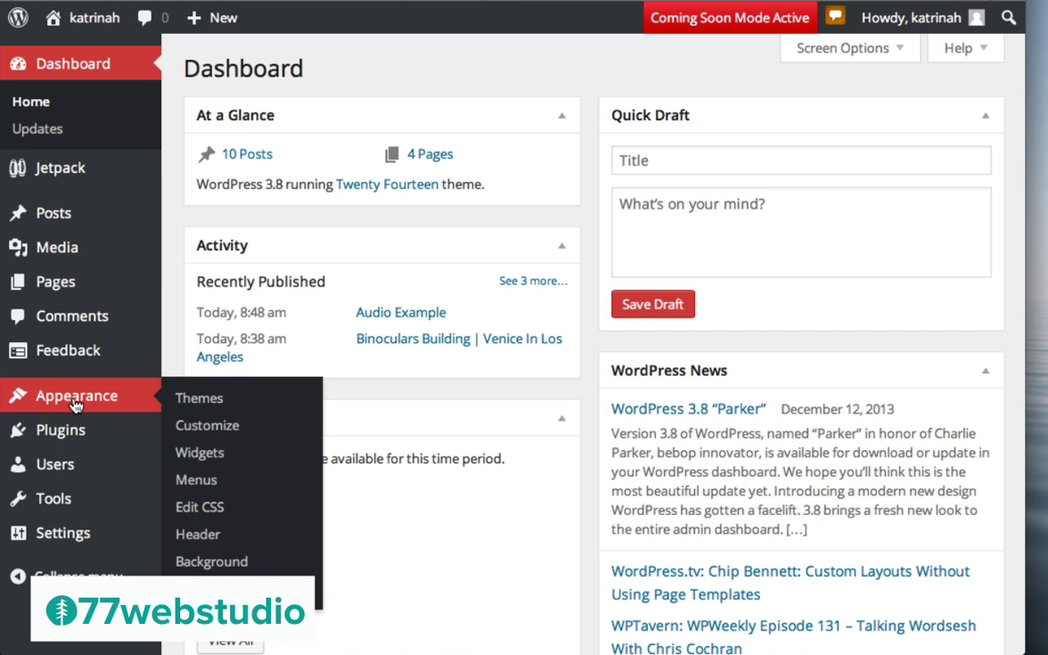
pyautogui.click(209, 454)
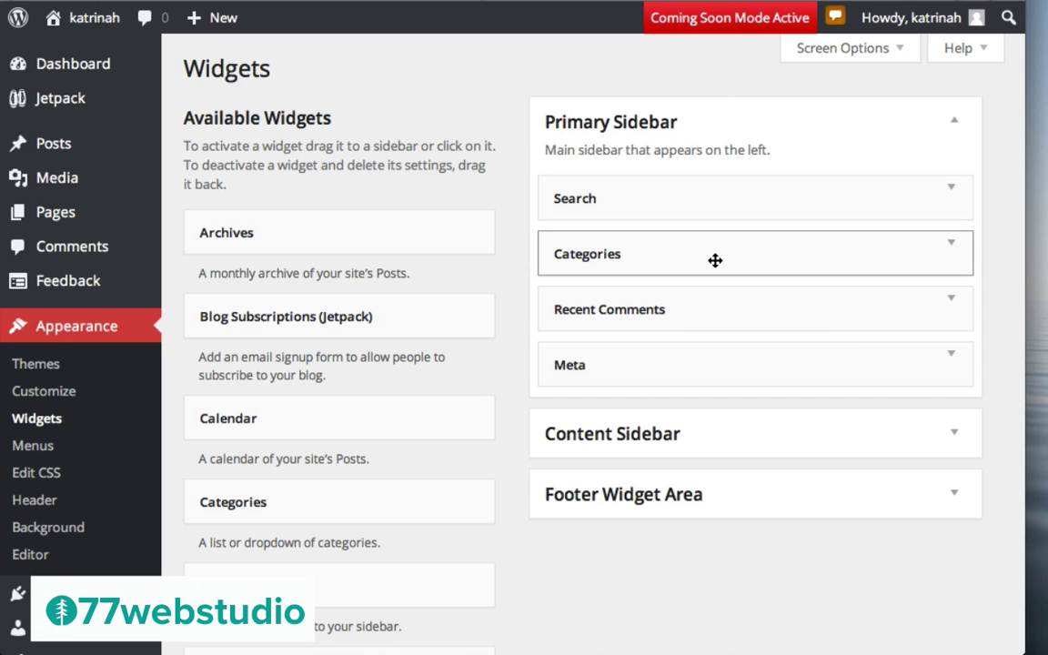
pyautogui.moveTo(715, 260); pyautogui.dragTo(436, 263)
pyautogui.moveTo(713, 258); pyautogui.dragTo(393, 269)
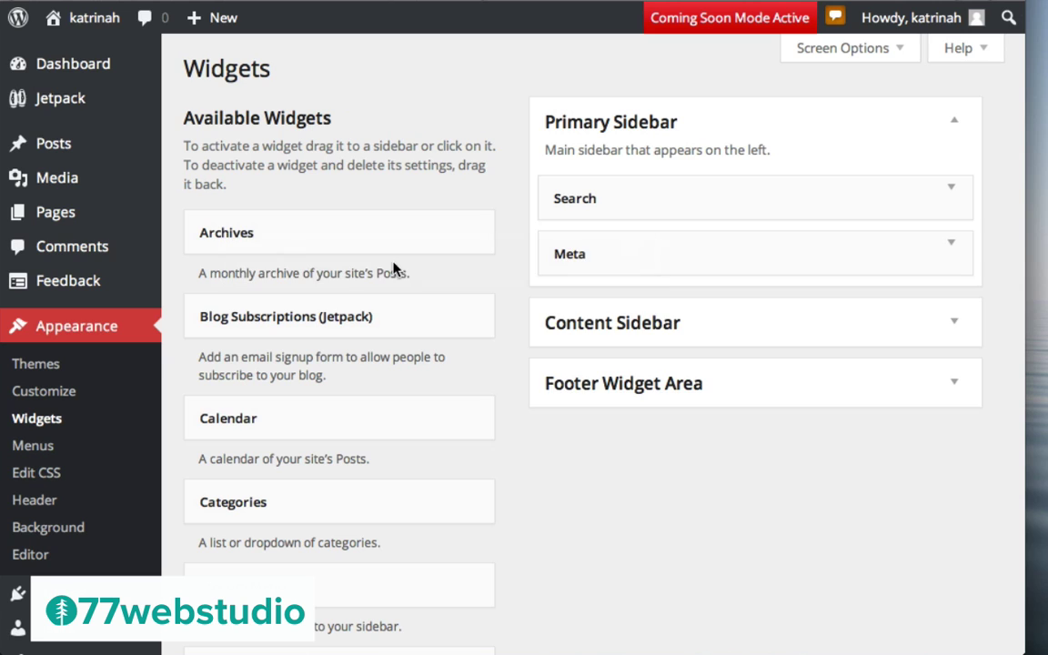
pyautogui.click(949, 252)
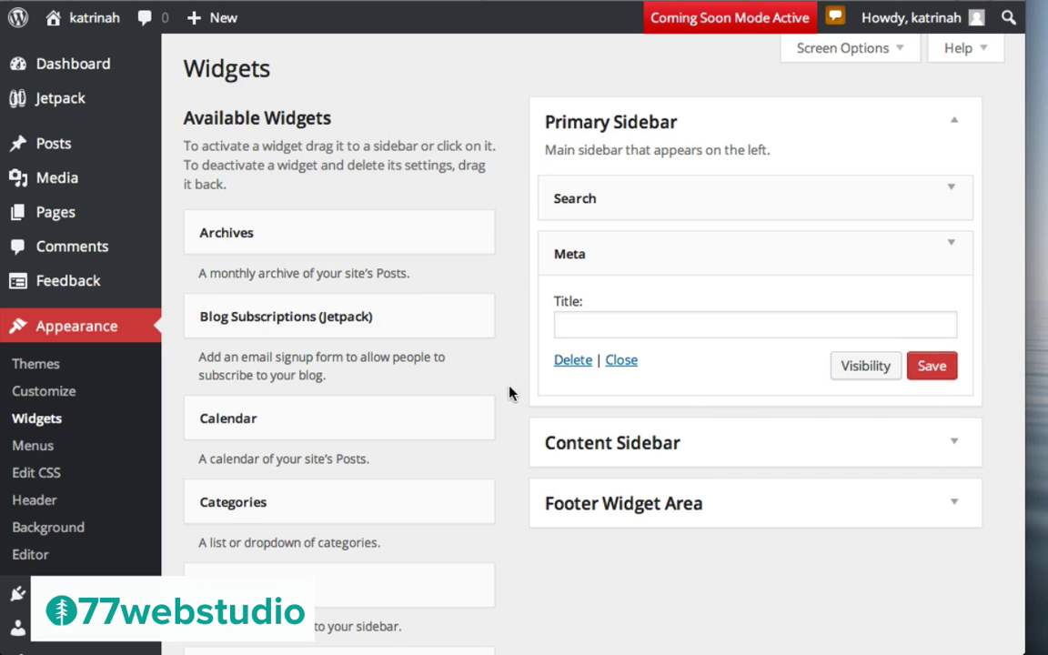
pyautogui.click(573, 361)
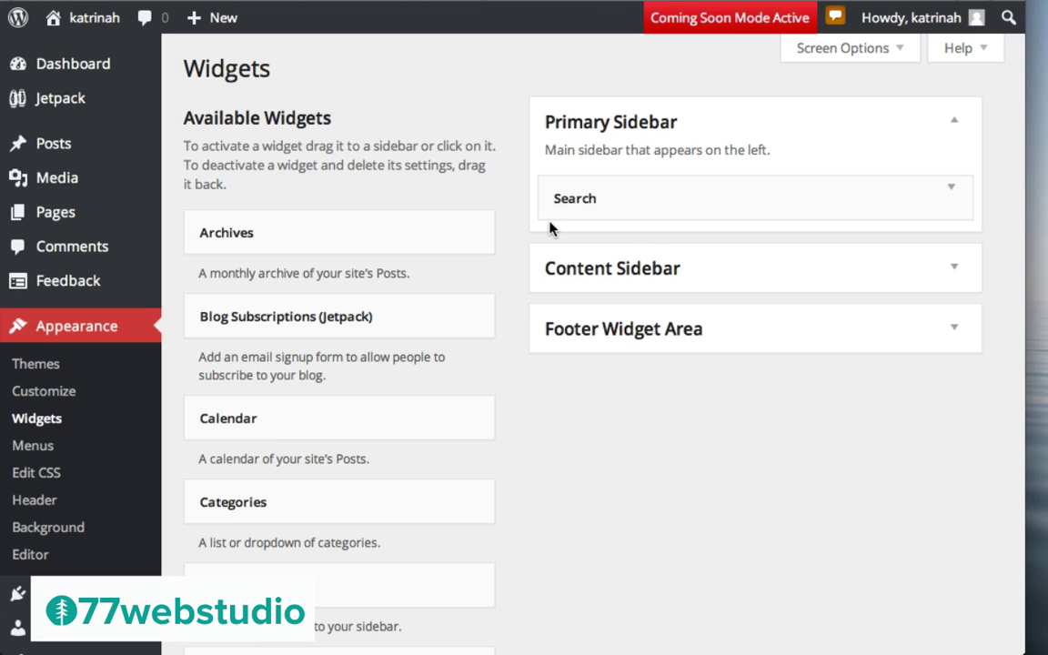
pyautogui.scroll(-10, 488, 428)
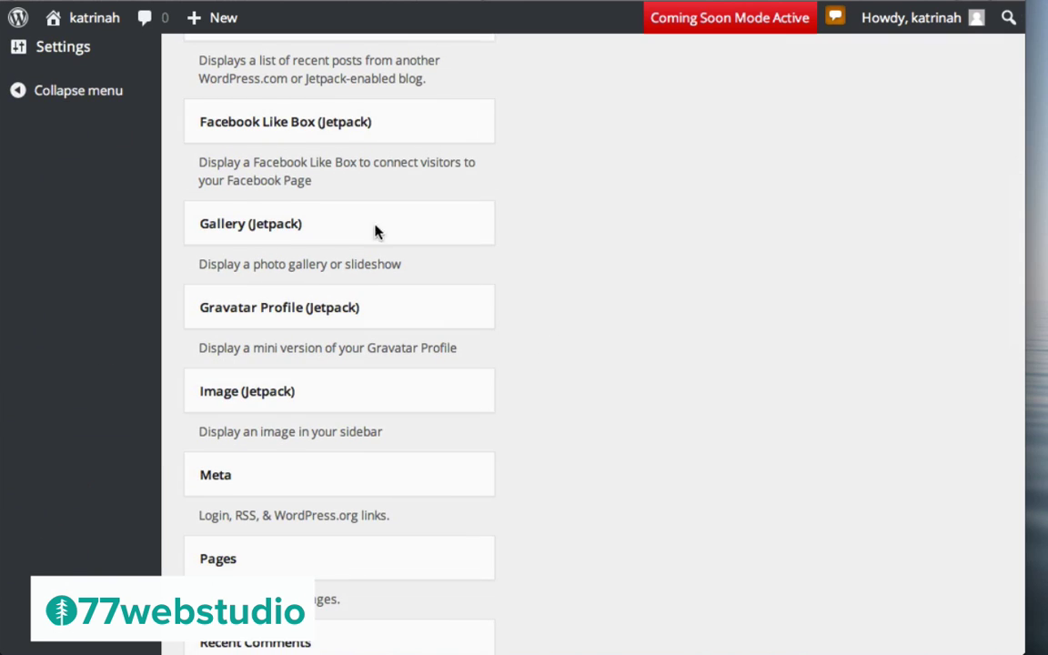
pyautogui.scroll(5, 609, 195)
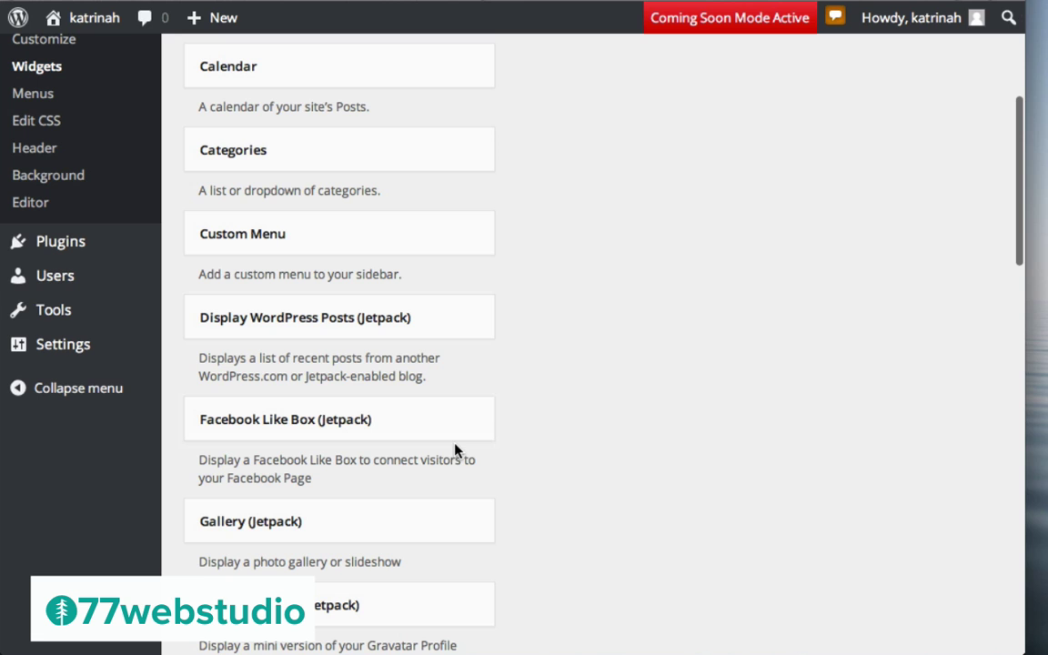
# Add a Facebook Like Box widget to the Primary Sidebar titled 'Join us on Facebook' with the Facebook page URL
pyautogui.moveTo(276, 428); pyautogui.dragTo(634, 253)
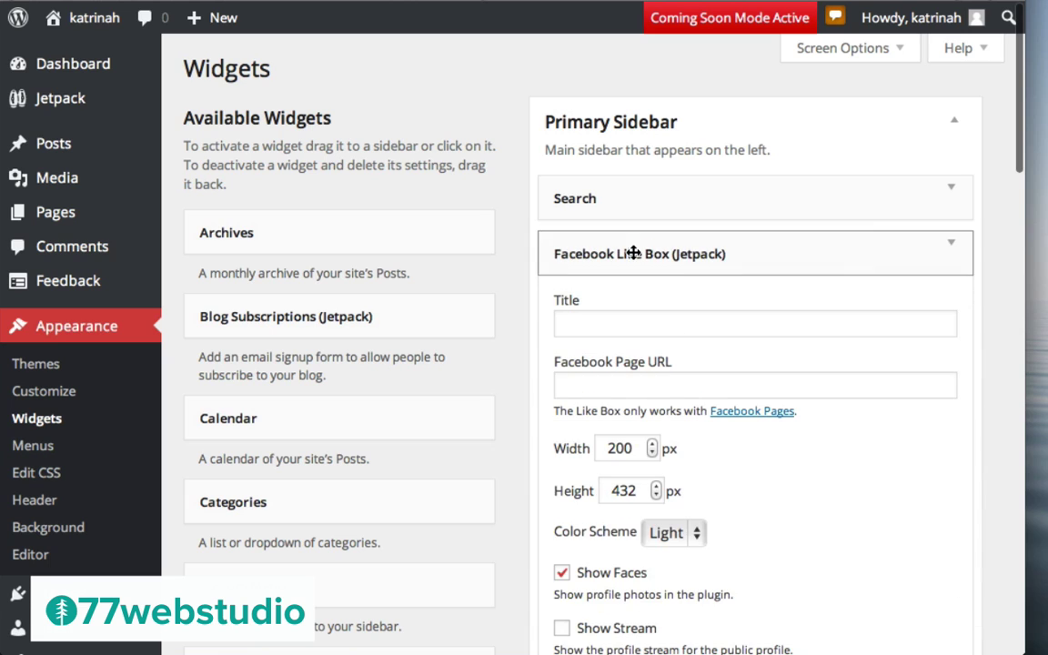
pyautogui.click(591, 321)
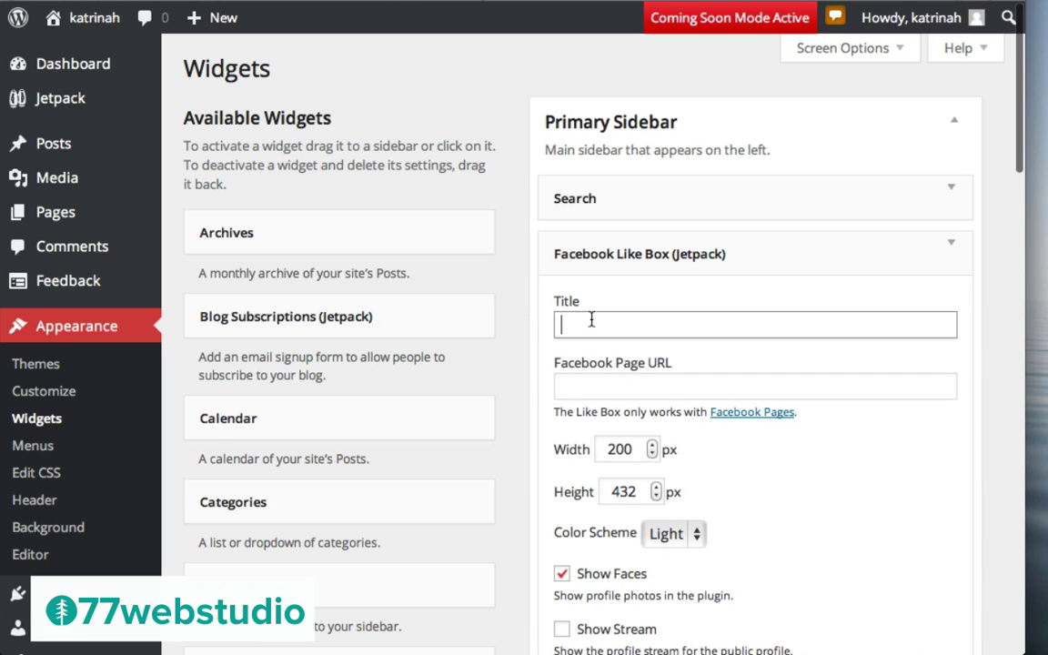
pyautogui.write('Join us on Facebook')
pyautogui.click(755, 385)
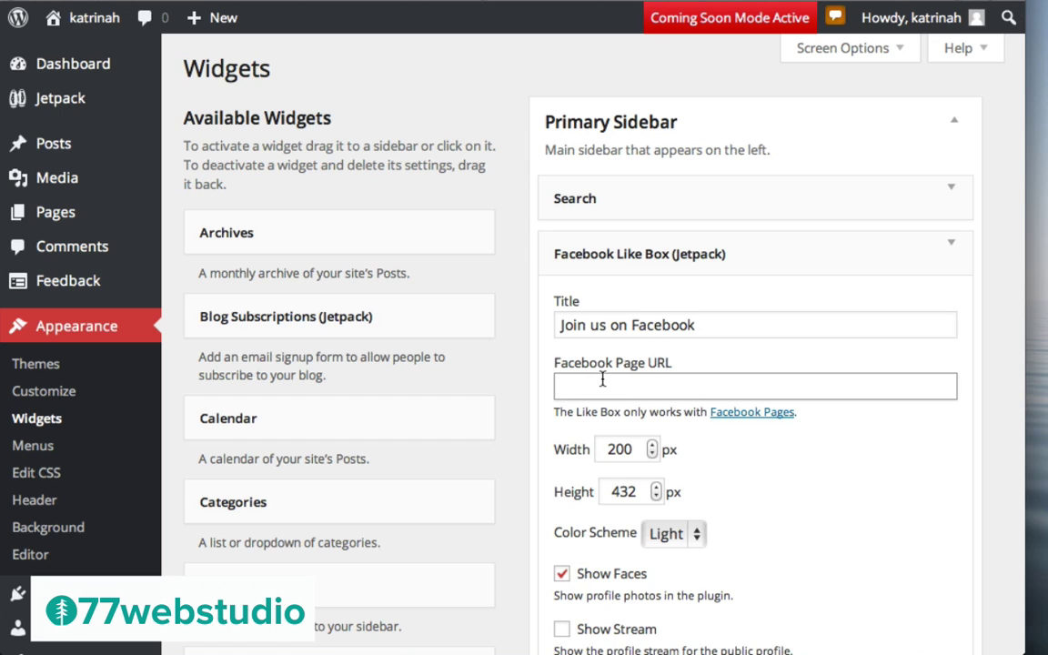
pyautogui.write('http://facebook.com')
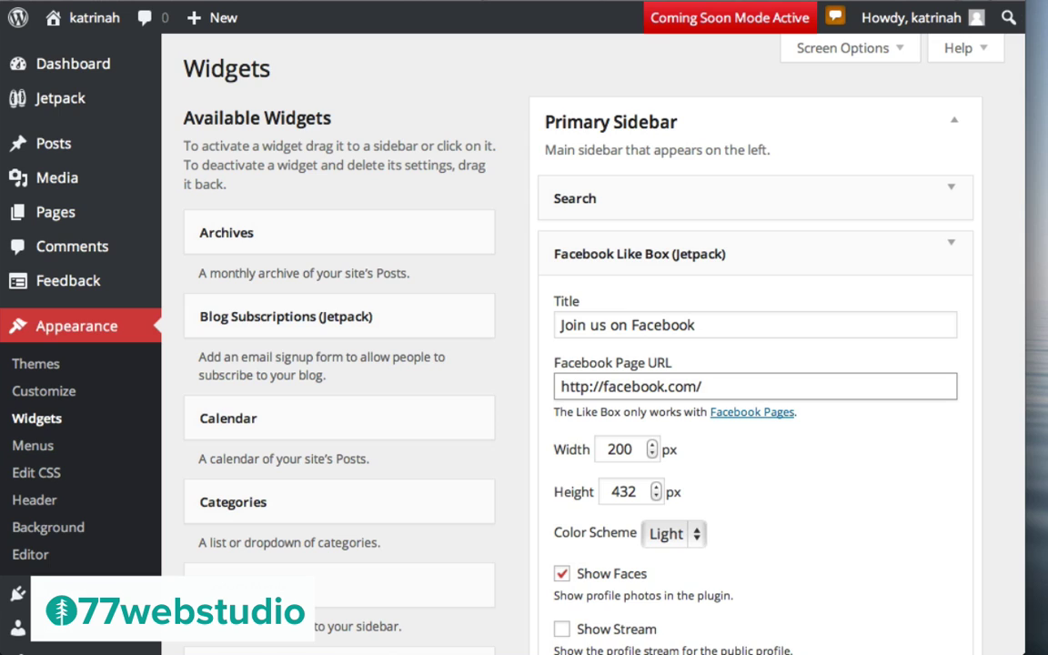
pyautogui.write('/pandora')
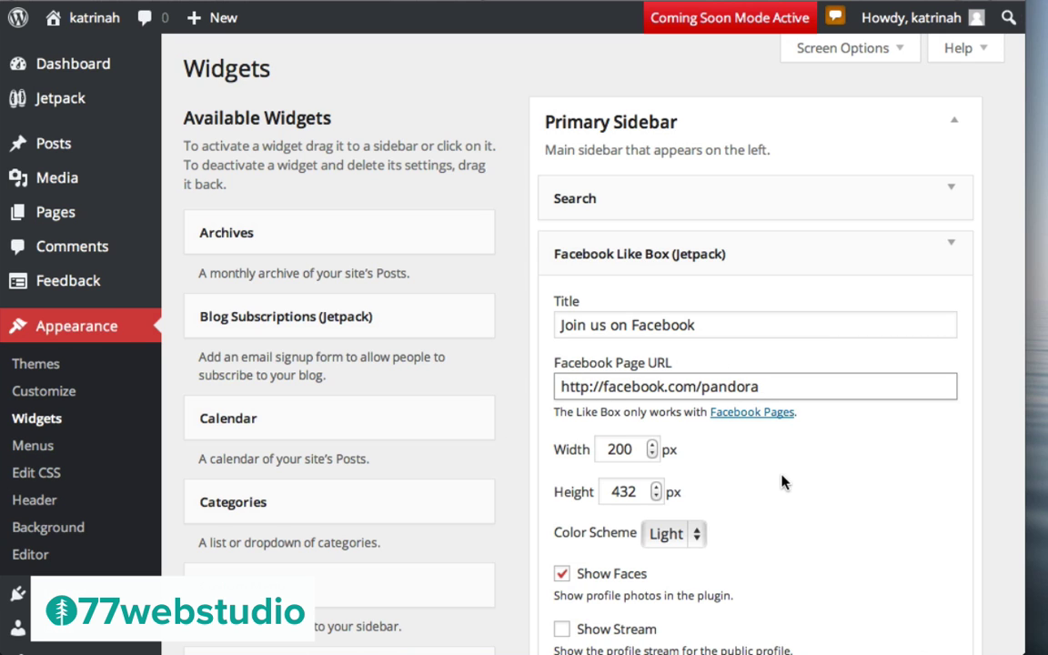
# Set the Like Box height to 110, Dark color scheme, faces hidden, and save it
pyautogui.scroll(-3, 783, 480)
pyautogui.scroll(-1, 783, 483)
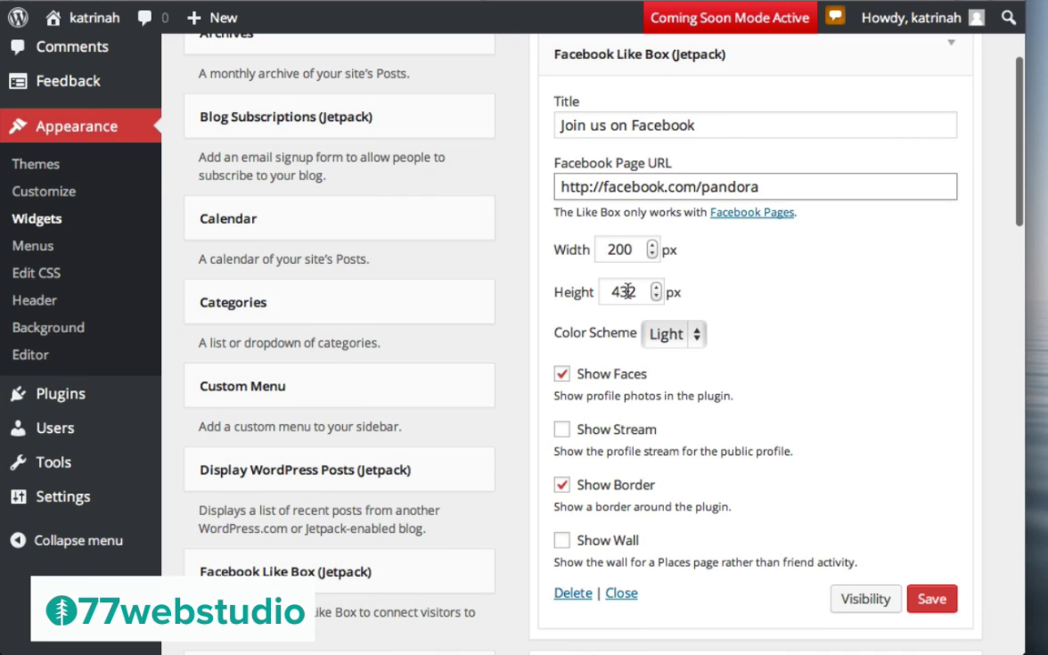
pyautogui.doubleClick(629, 291)
pyautogui.write('110')
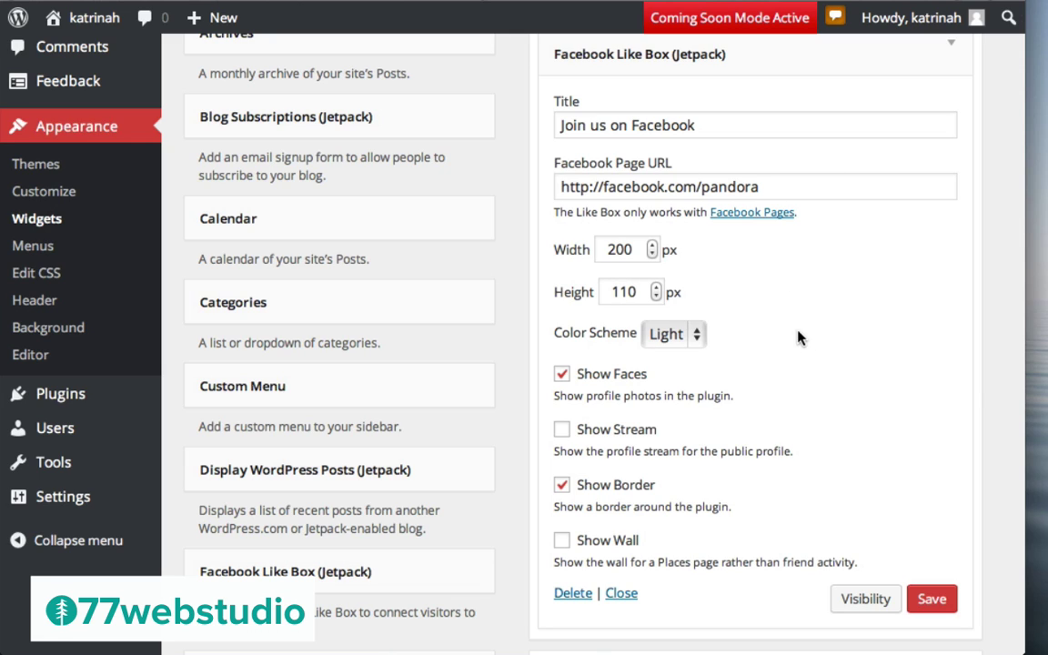
pyautogui.click(668, 336)
pyautogui.click(672, 383)
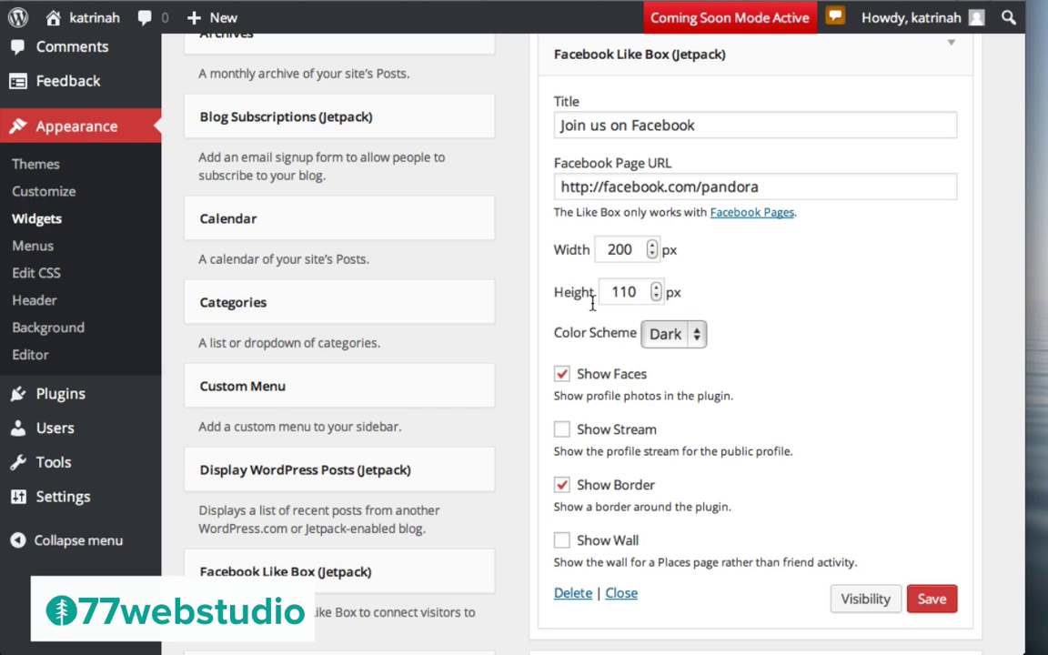
pyautogui.click(564, 377)
pyautogui.click(932, 599)
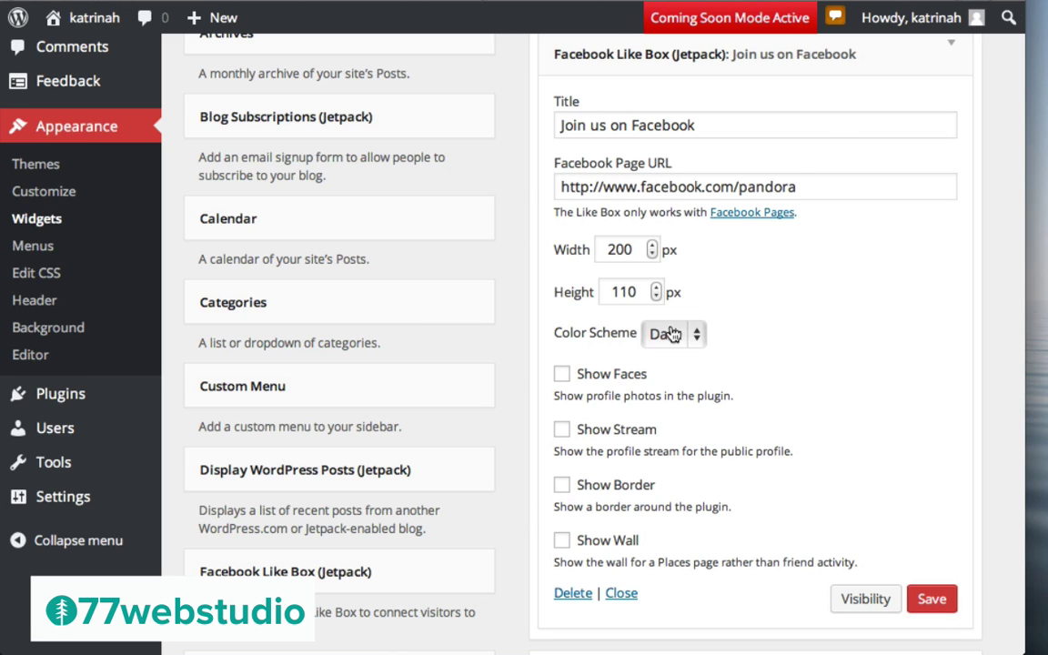
pyautogui.click(951, 45)
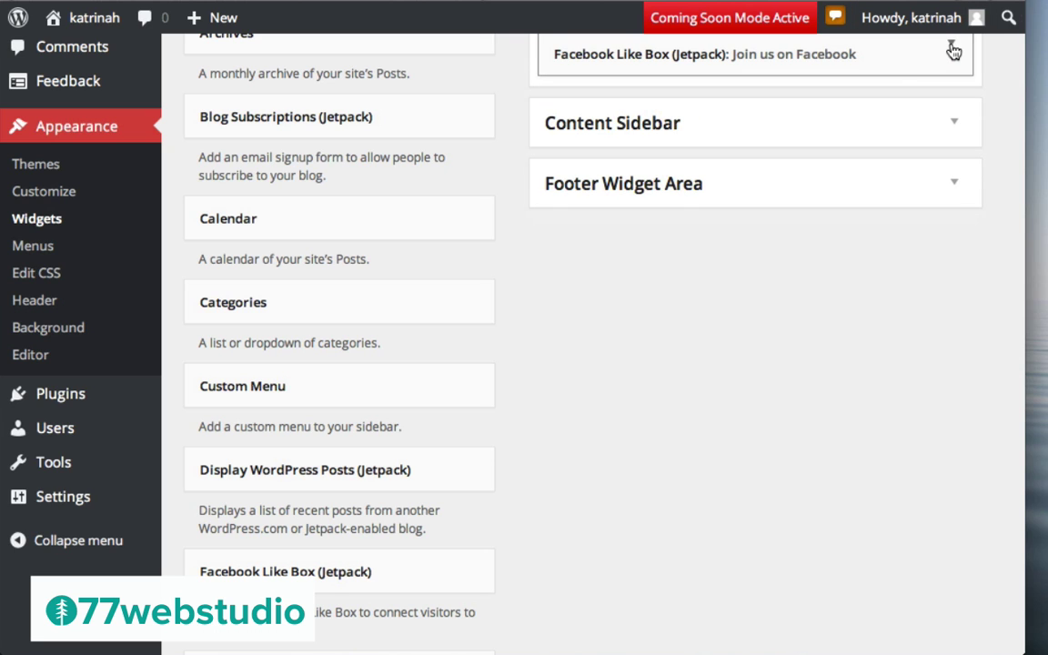
pyautogui.scroll(4, 816, 215)
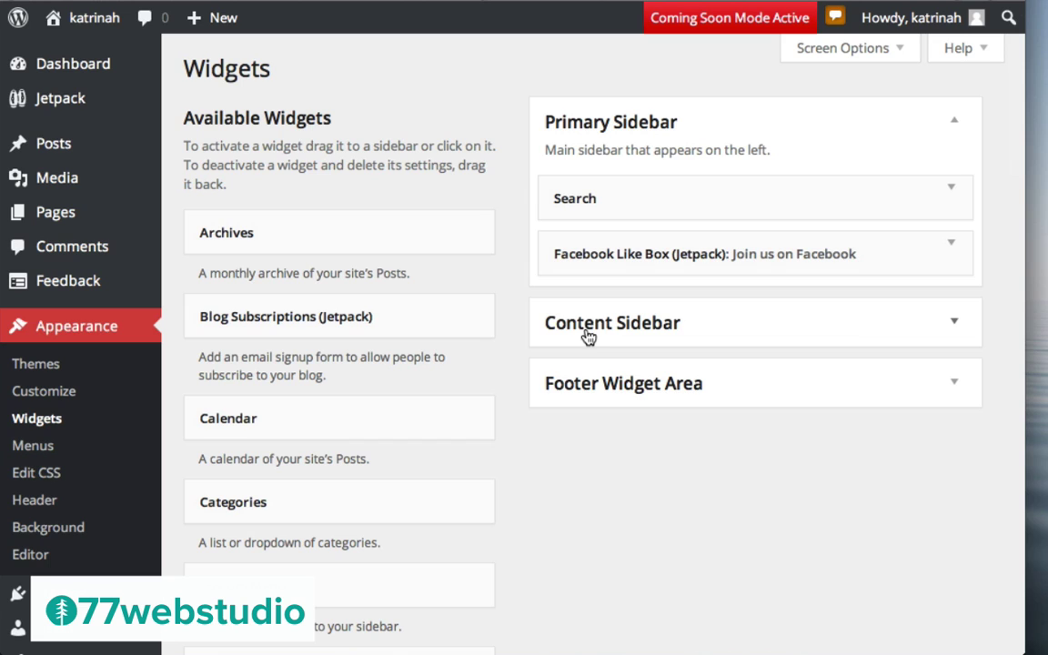
pyautogui.click(955, 326)
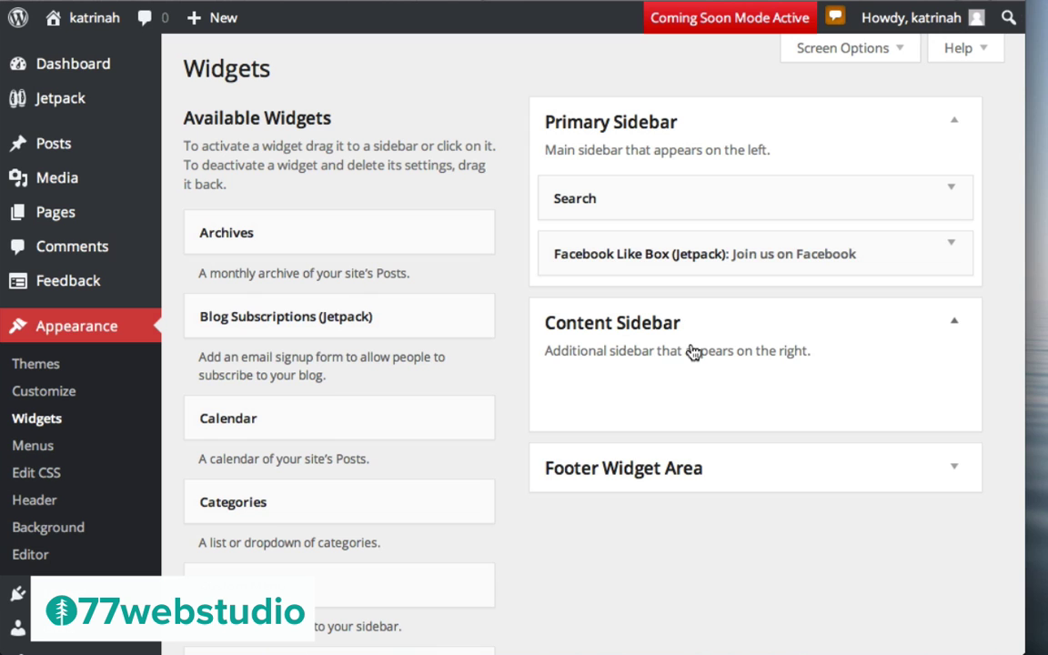
# Add a Twenty Fourteen Ephemera widget titled 'Video' showing Video posts to the Content Sidebar and save it
pyautogui.scroll(-10, 533, 365)
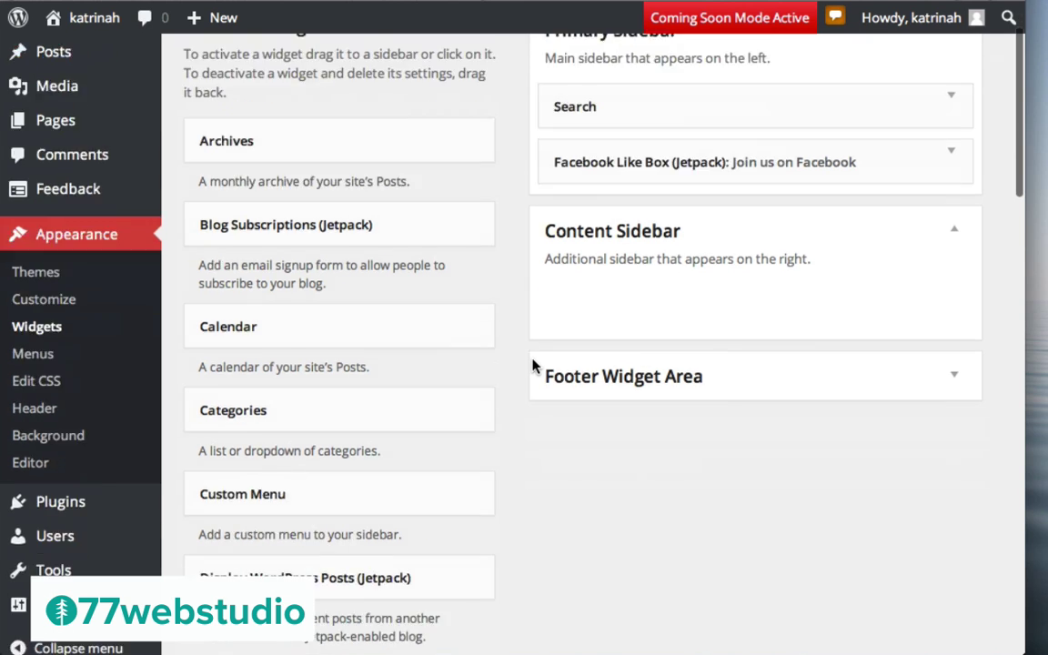
pyautogui.scroll(-6, 533, 365)
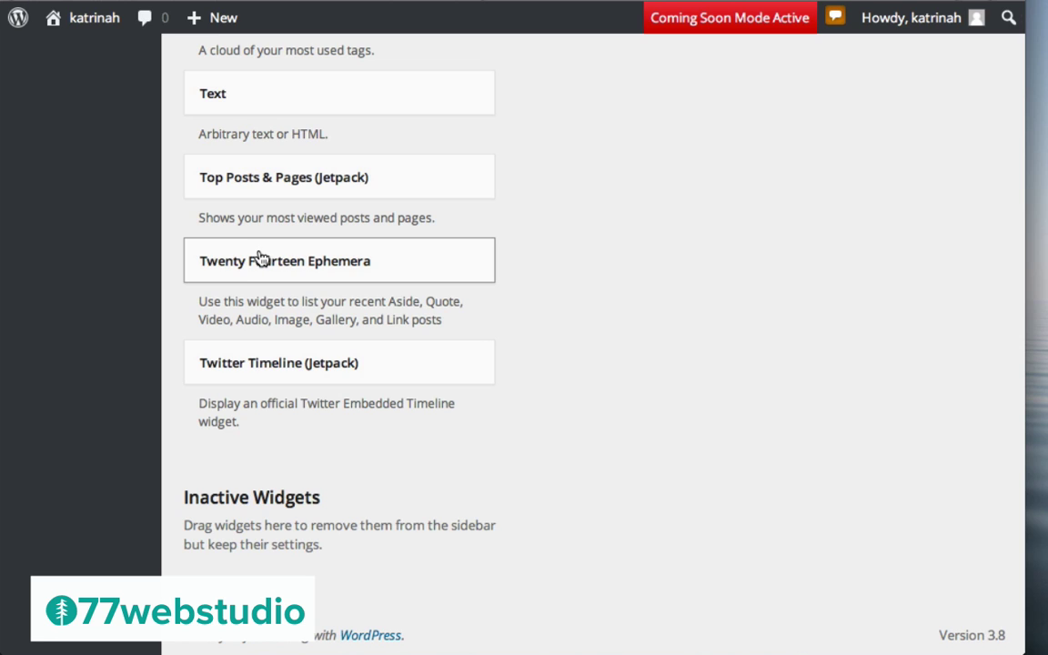
pyautogui.moveTo(261, 258); pyautogui.dragTo(612, 192)
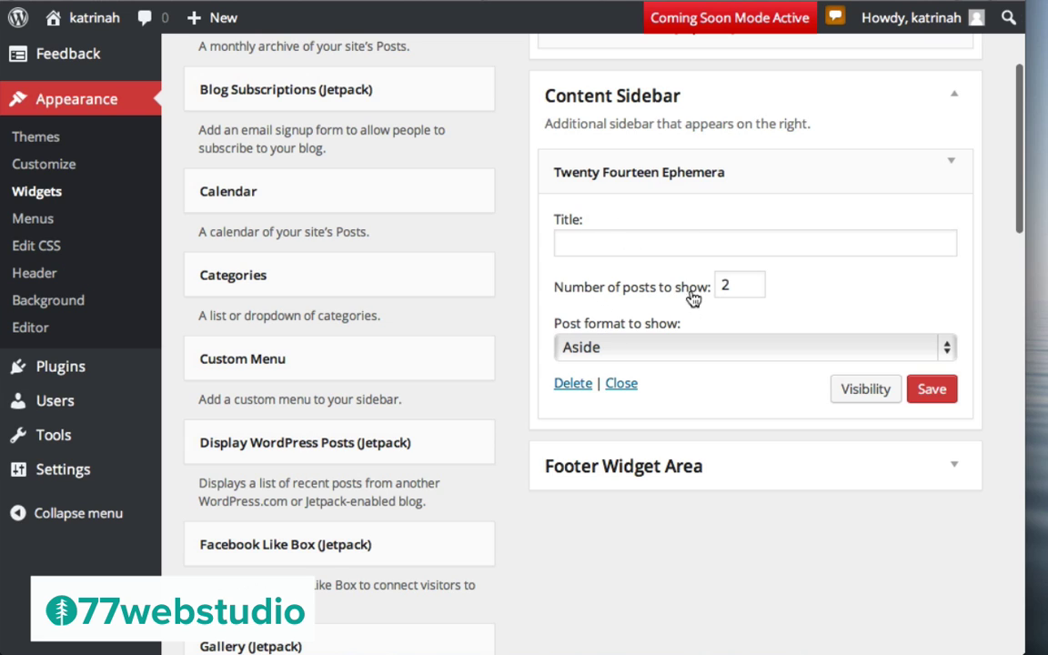
pyautogui.click(598, 348)
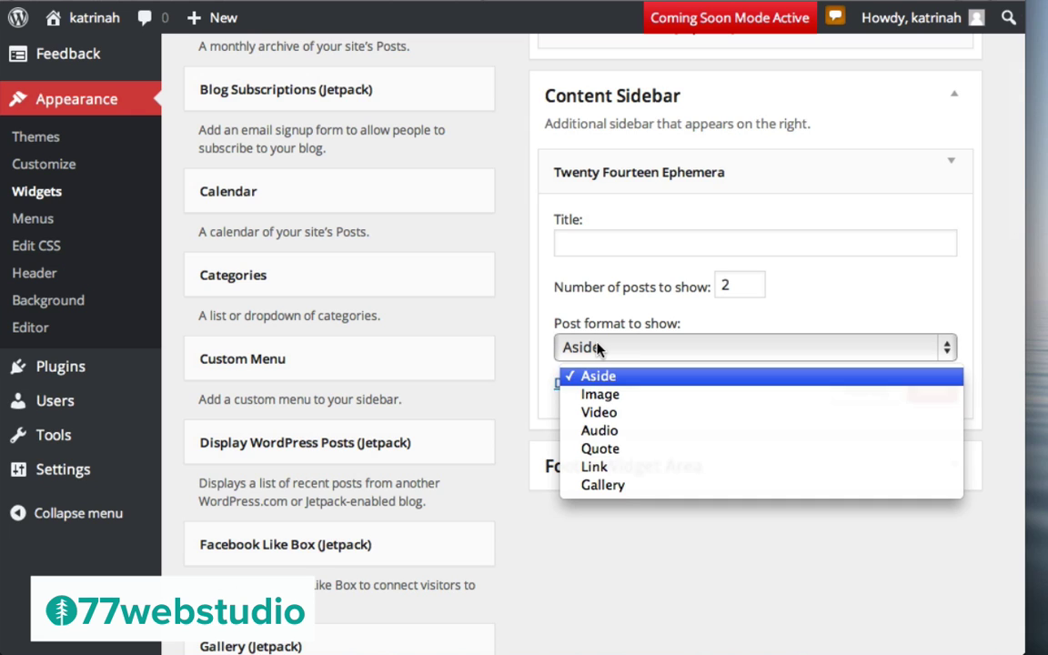
pyautogui.click(608, 415)
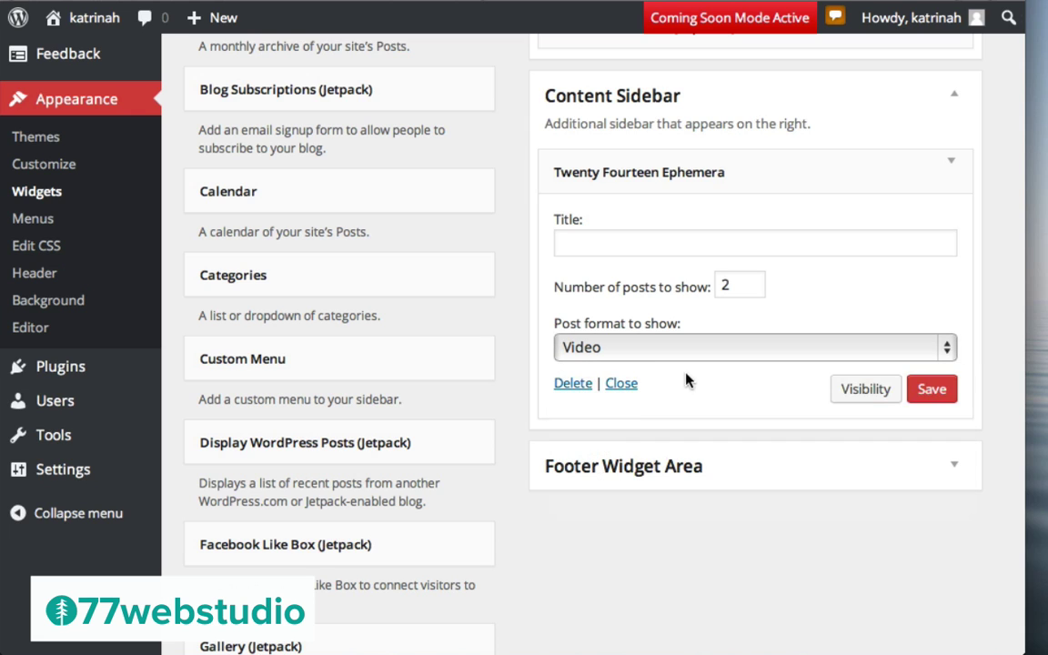
pyautogui.click(579, 248)
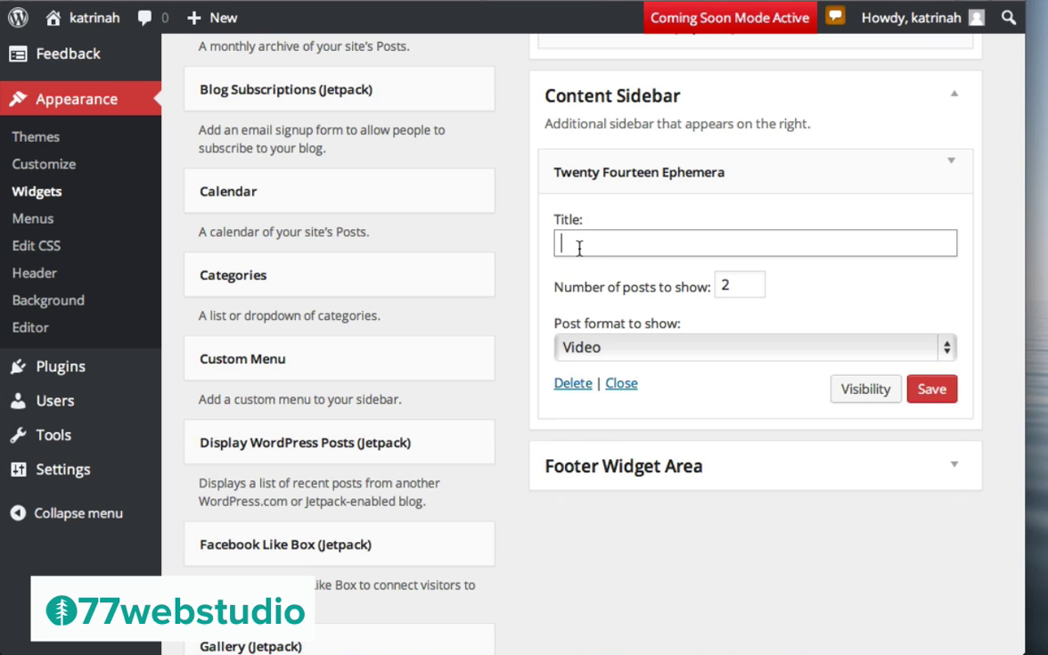
pyautogui.click(930, 395)
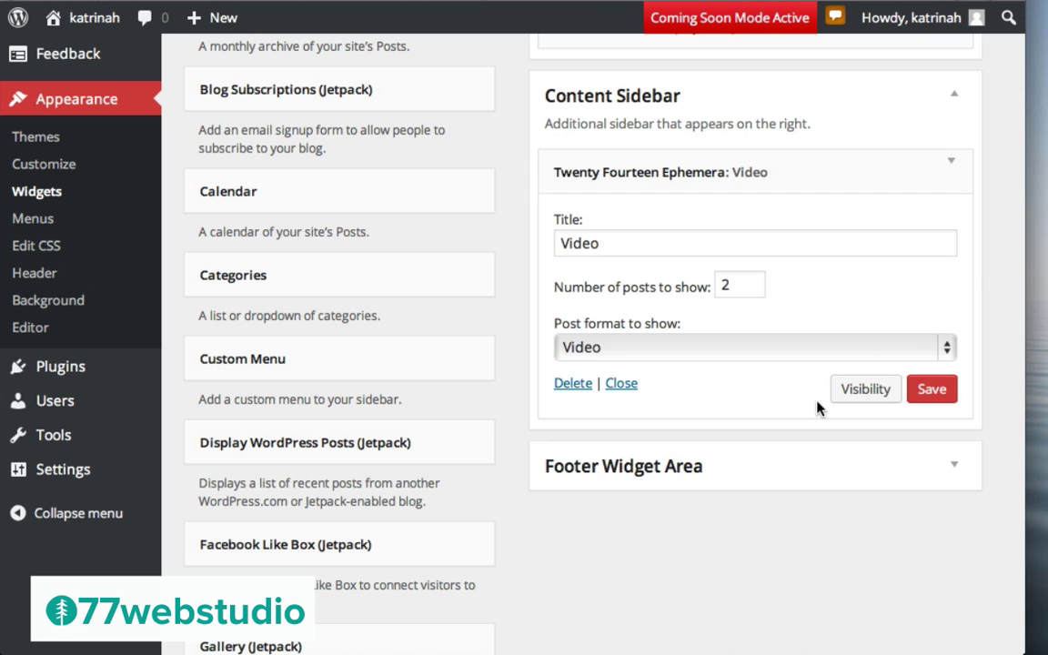
pyautogui.click(949, 168)
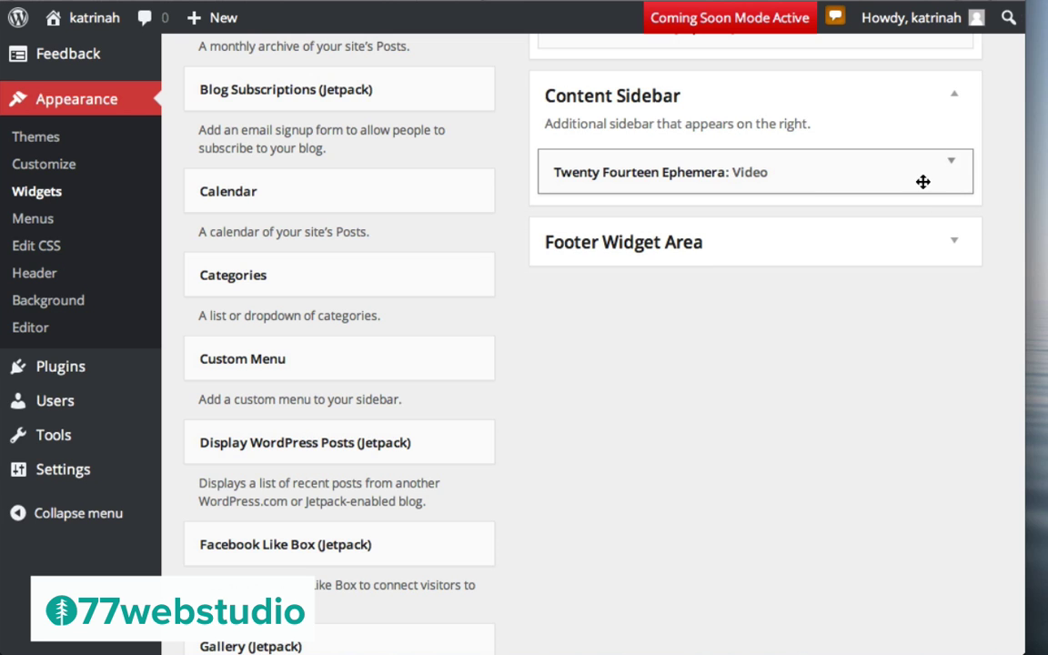
pyautogui.scroll(-10, 516, 493)
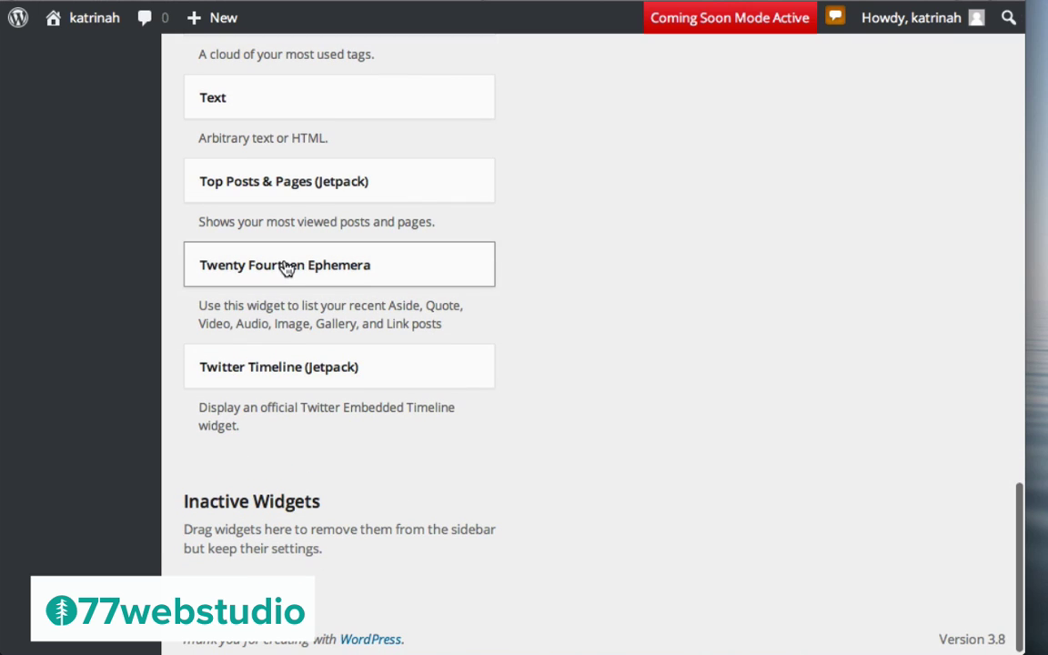
# Add a second Ephemera widget titled 'Gallery' showing Gallery-format posts and save it
pyautogui.moveTo(320, 265); pyautogui.dragTo(611, 27)
pyautogui.scroll(8, 600, 346)
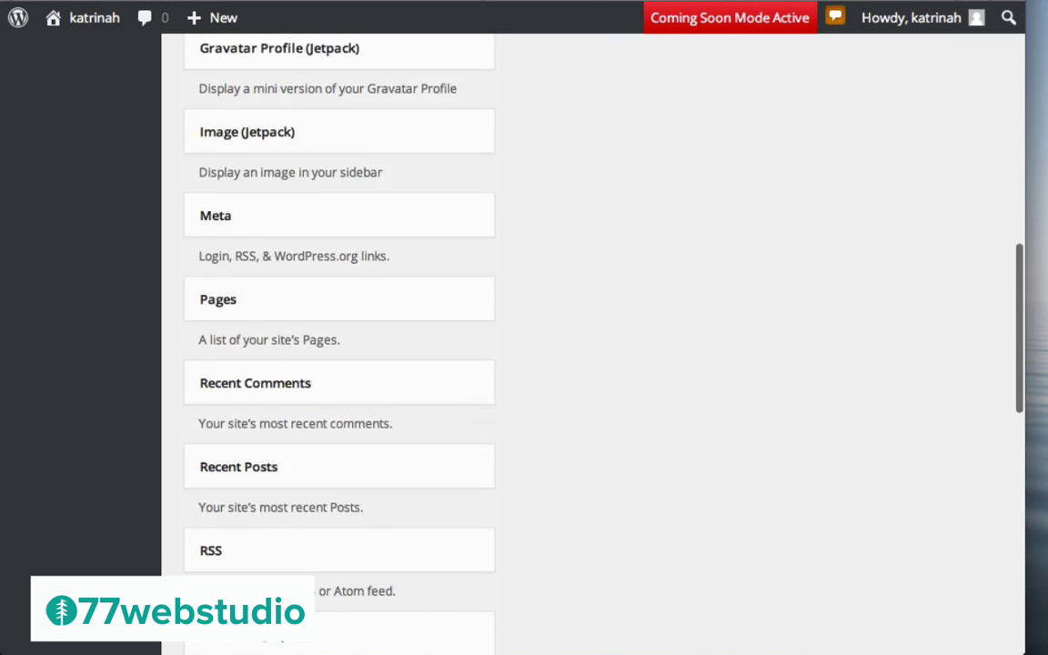
pyautogui.scroll(5, 695, 241)
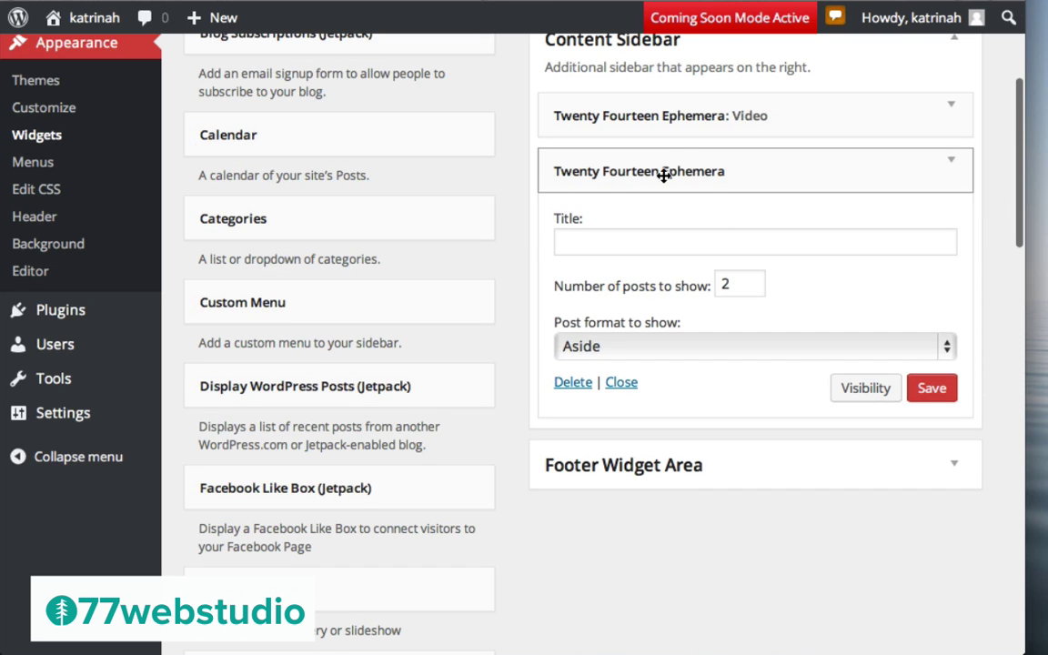
pyautogui.click(619, 244)
pyautogui.write('Gallery')
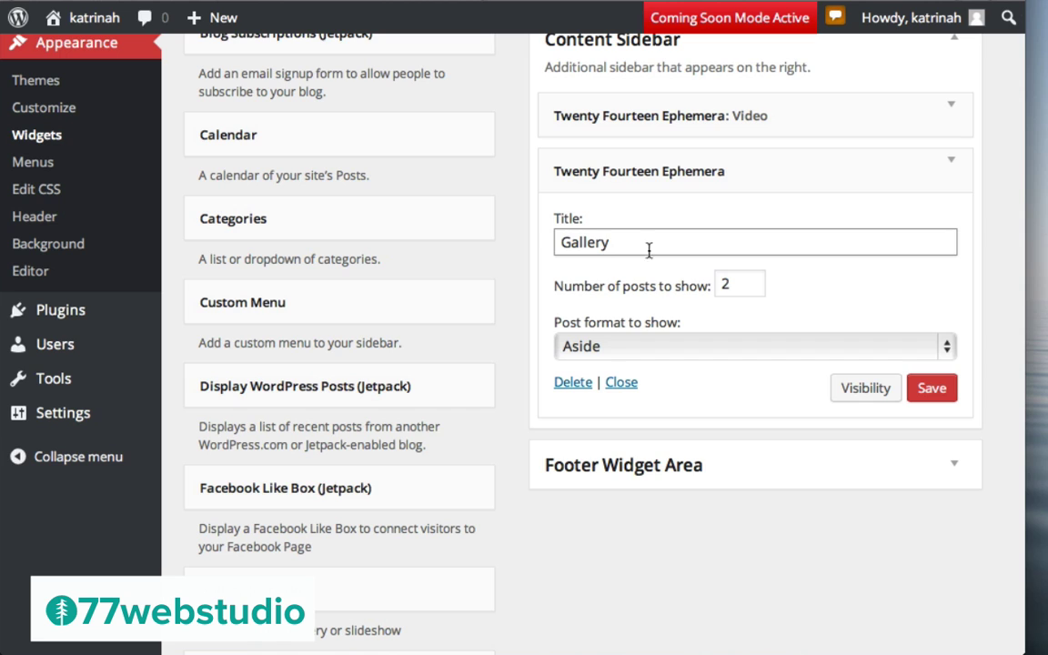
pyautogui.click(637, 347)
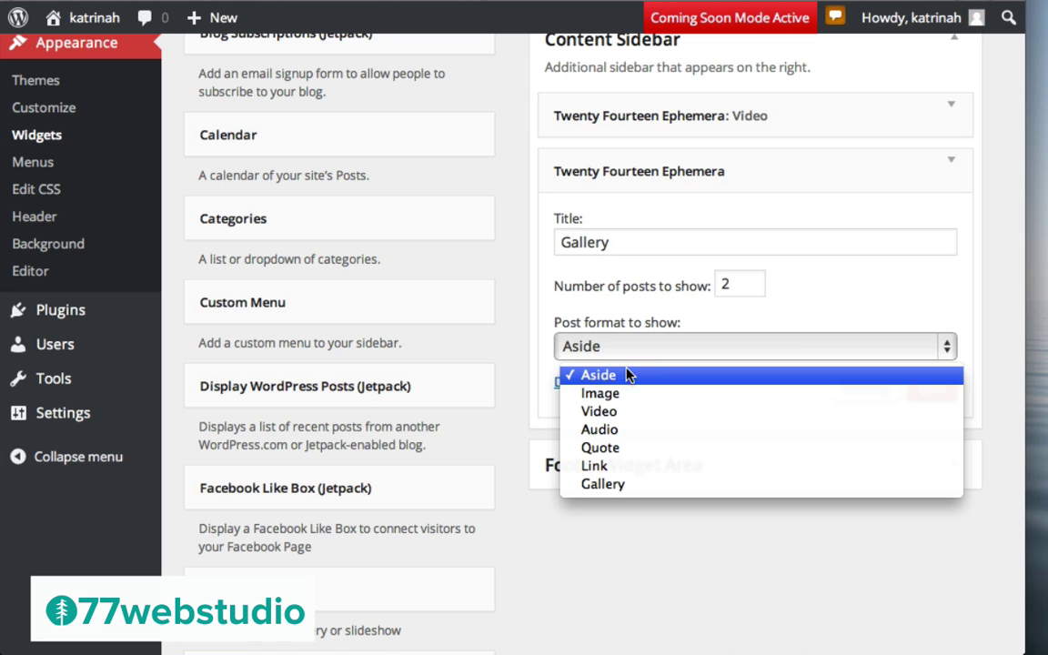
pyautogui.click(603, 484)
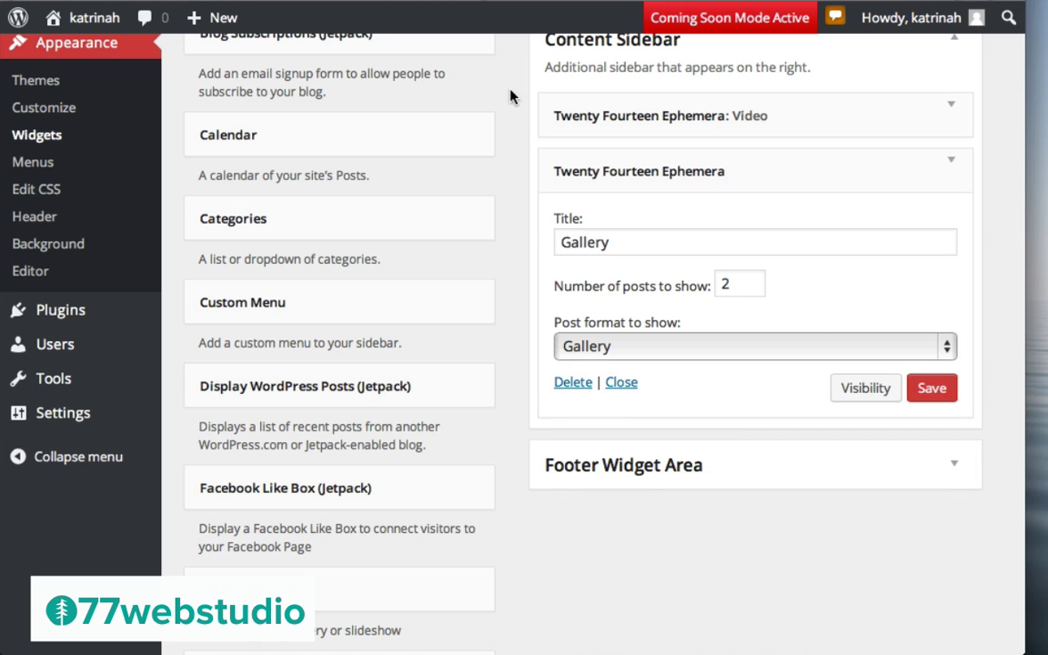
pyautogui.click(934, 389)
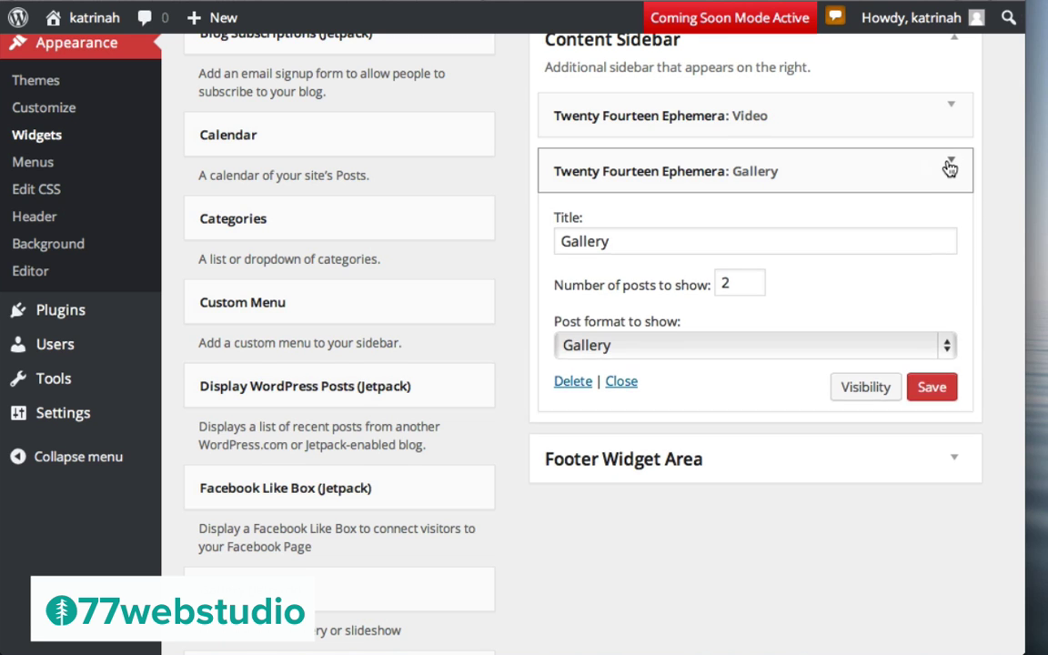
pyautogui.click(949, 168)
pyautogui.scroll(-10, 591, 421)
pyautogui.scroll(-5, 591, 420)
# Add a third Ephemera widget titled 'Images' showing Image-format posts and save it
pyautogui.moveTo(264, 399); pyautogui.dragTo(623, 268)
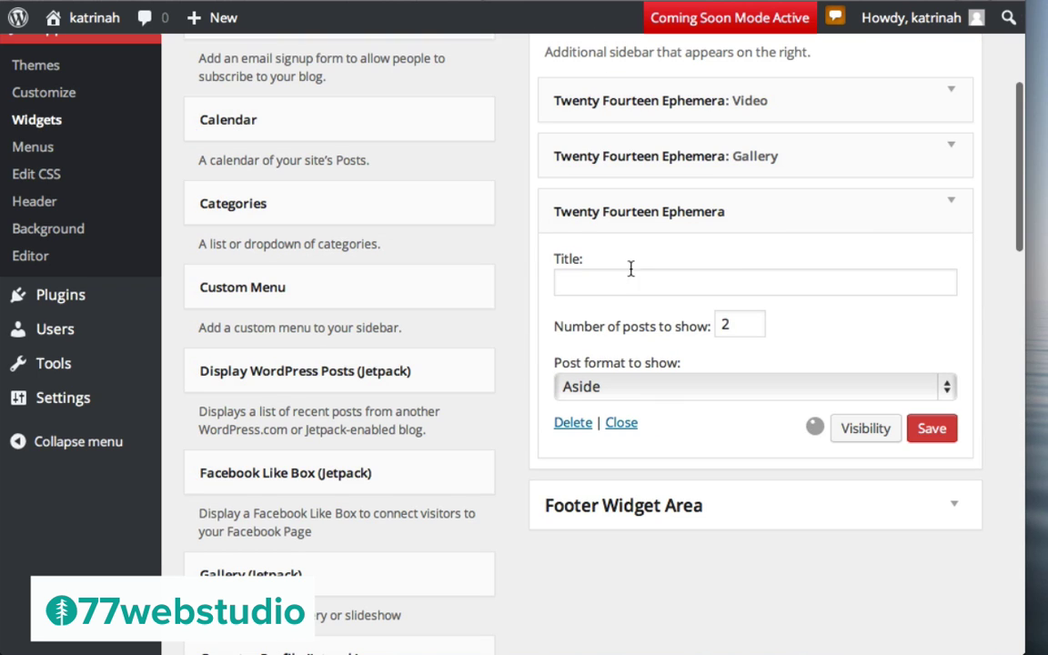
pyautogui.click(563, 283)
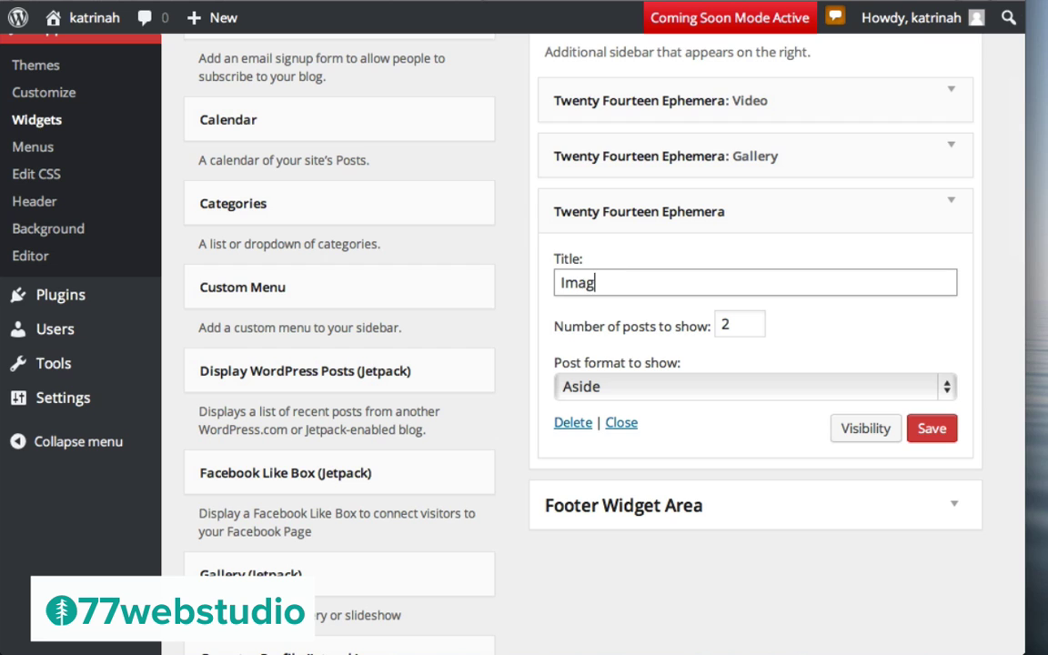
pyautogui.click(610, 386)
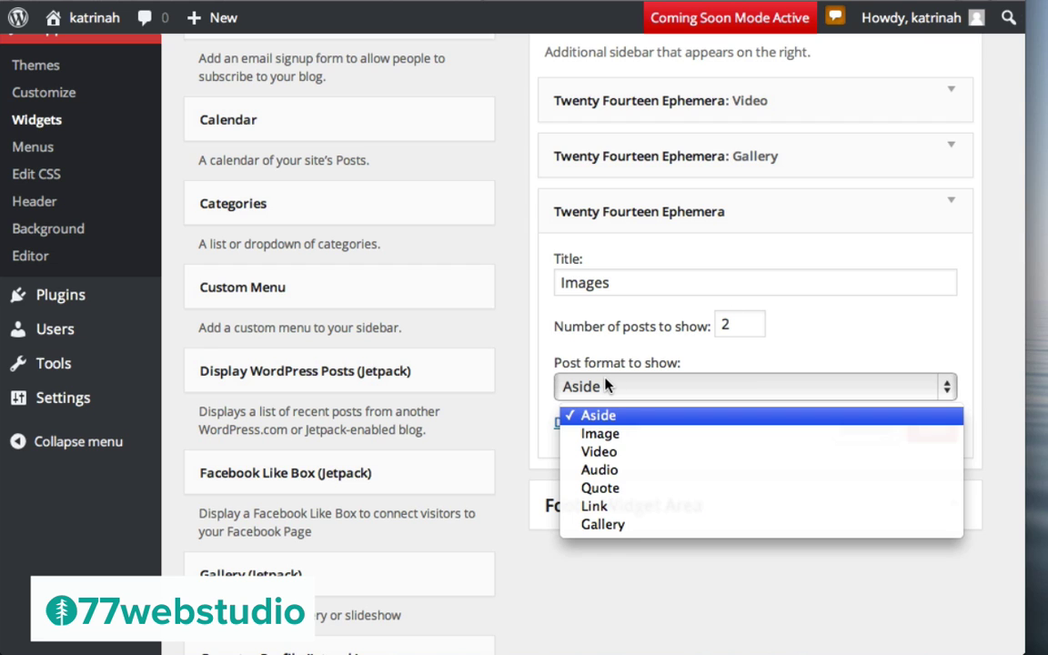
pyautogui.click(600, 433)
pyautogui.click(940, 434)
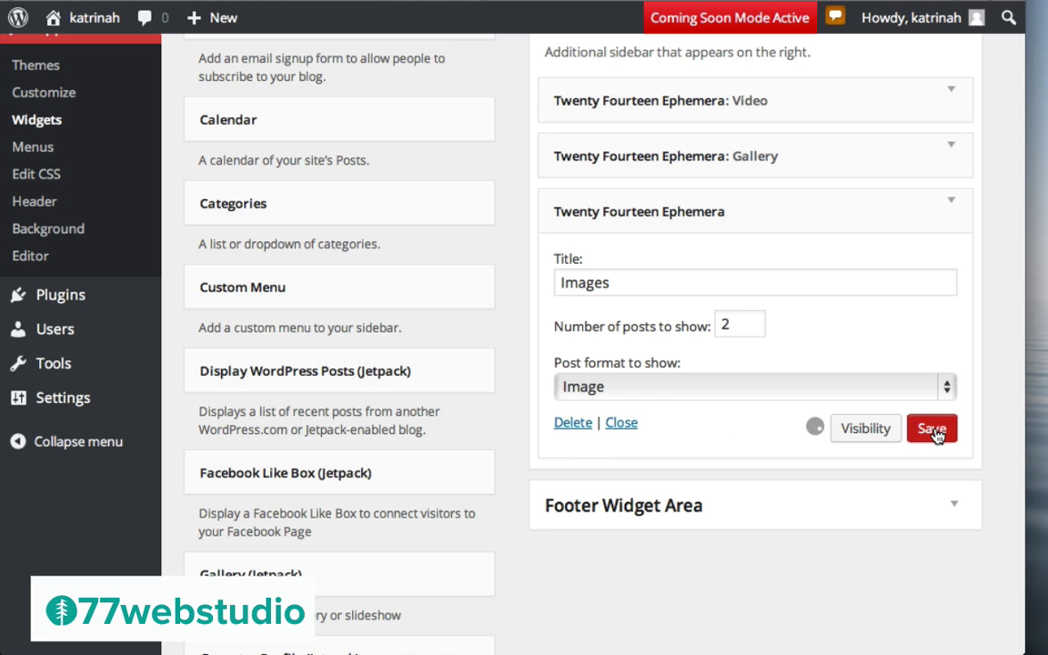
pyautogui.click(952, 211)
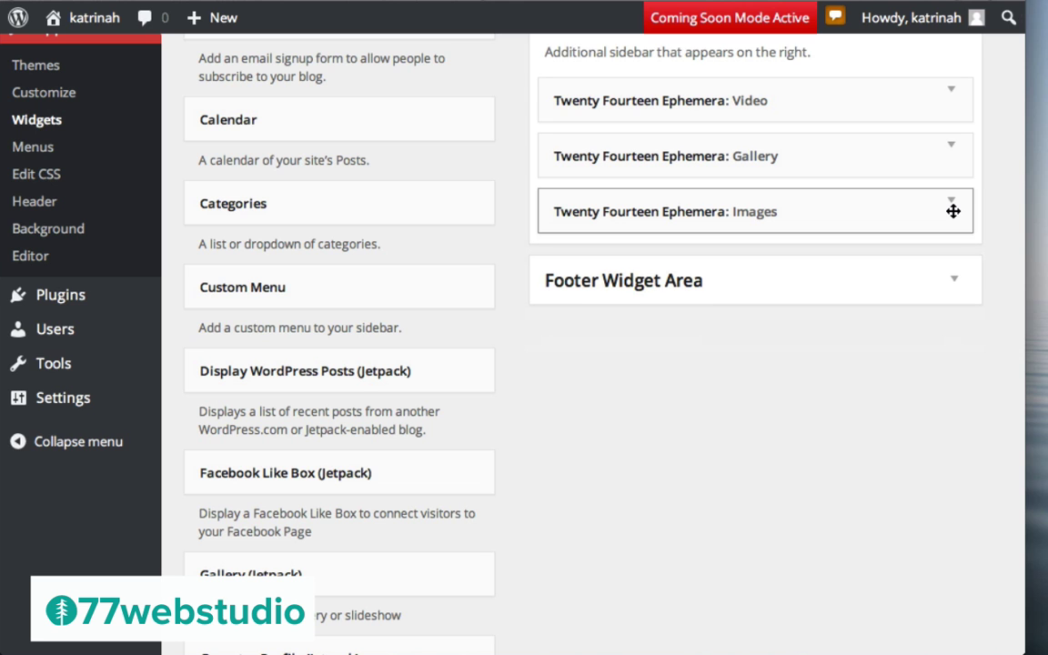
pyautogui.scroll(-10, 628, 466)
pyautogui.scroll(-10, 633, 467)
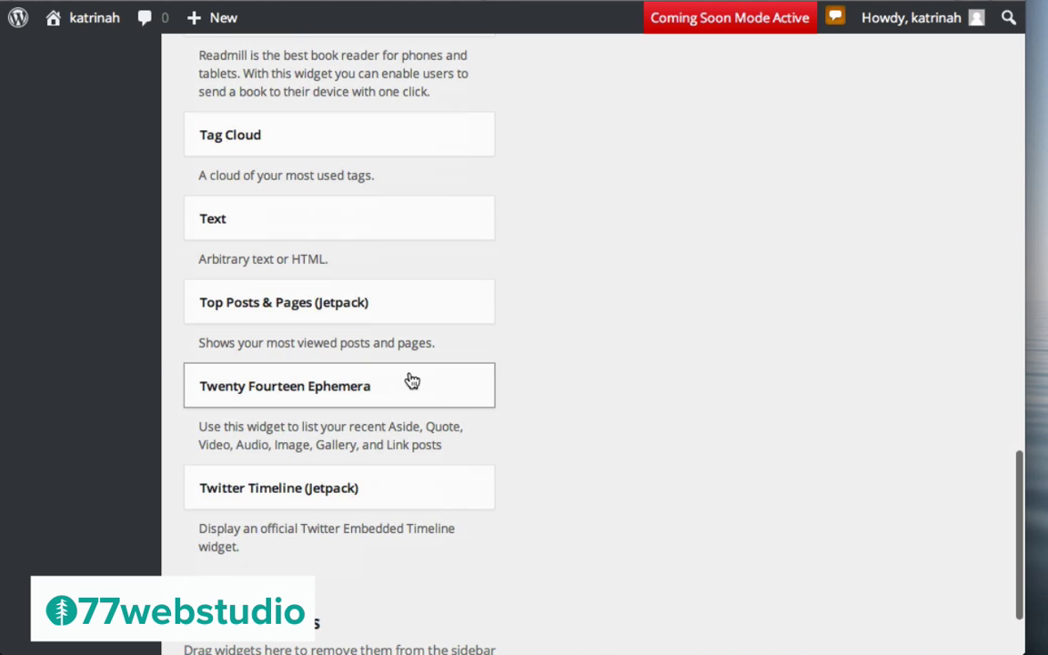
# Drop an Ephemera widget into the Content Sidebar, title it Audio, show Audio posts, and save
pyautogui.moveTo(289, 389); pyautogui.dragTo(643, 374)
pyautogui.click(600, 394)
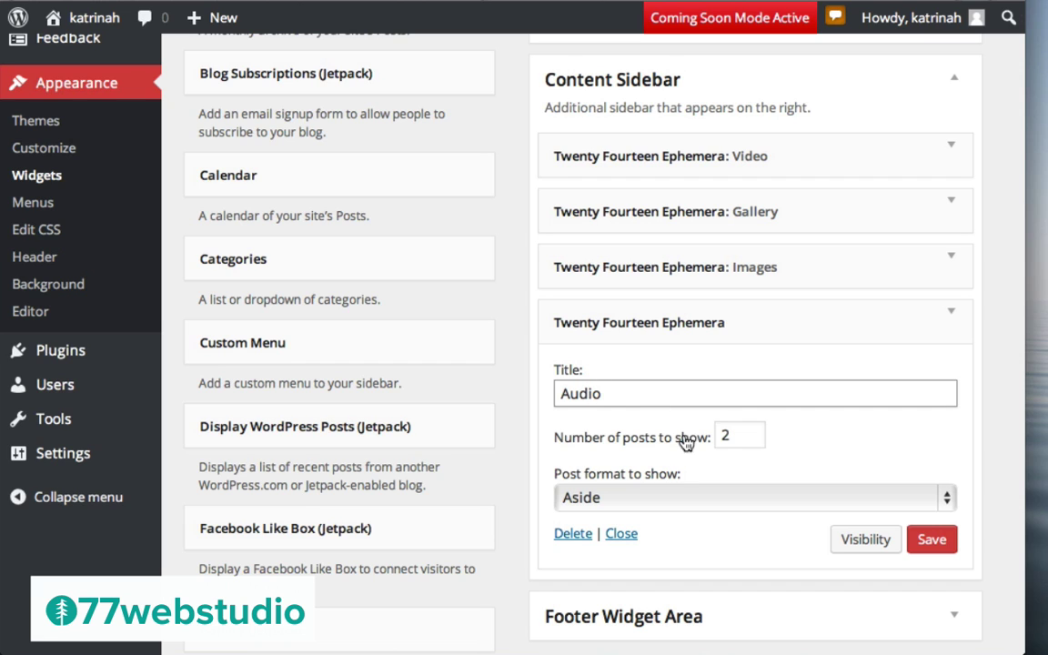
pyautogui.click(602, 497)
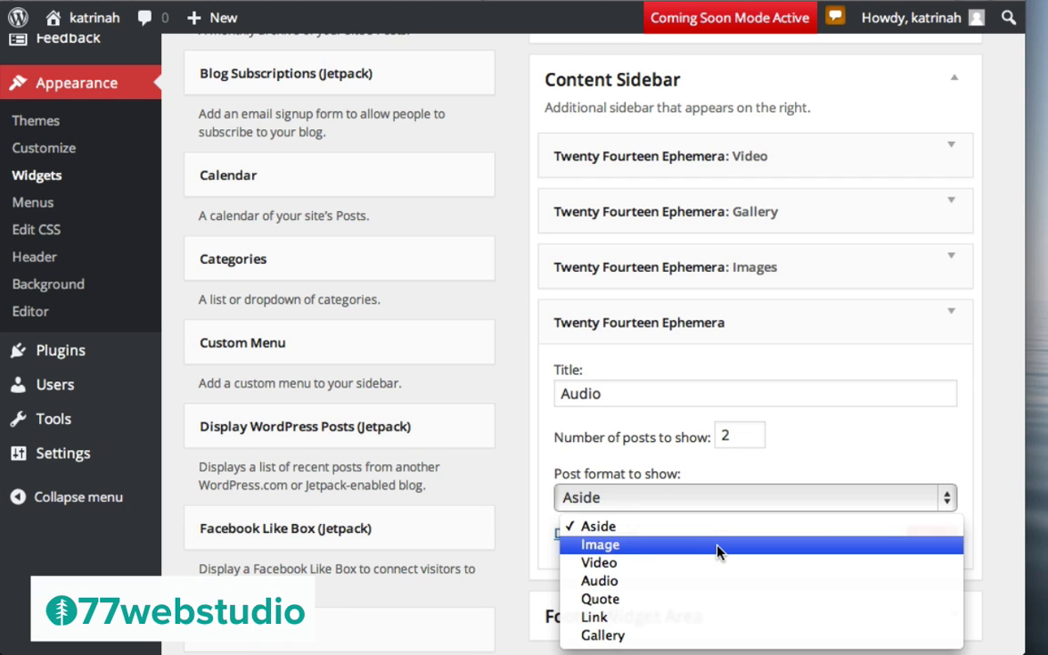
pyautogui.click(605, 580)
pyautogui.click(937, 540)
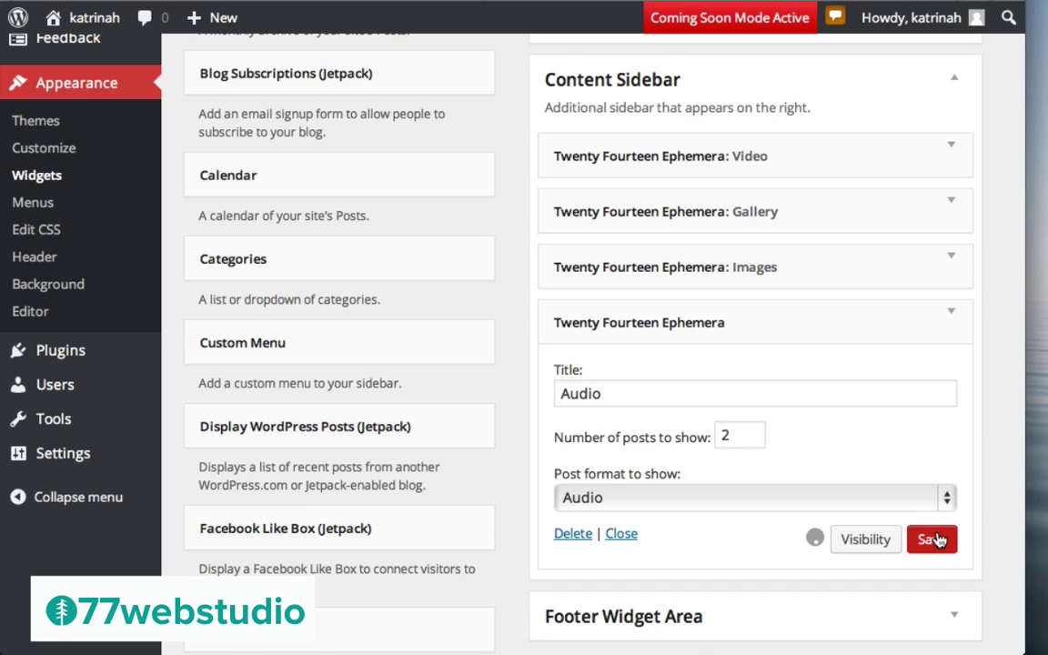
pyautogui.click(951, 311)
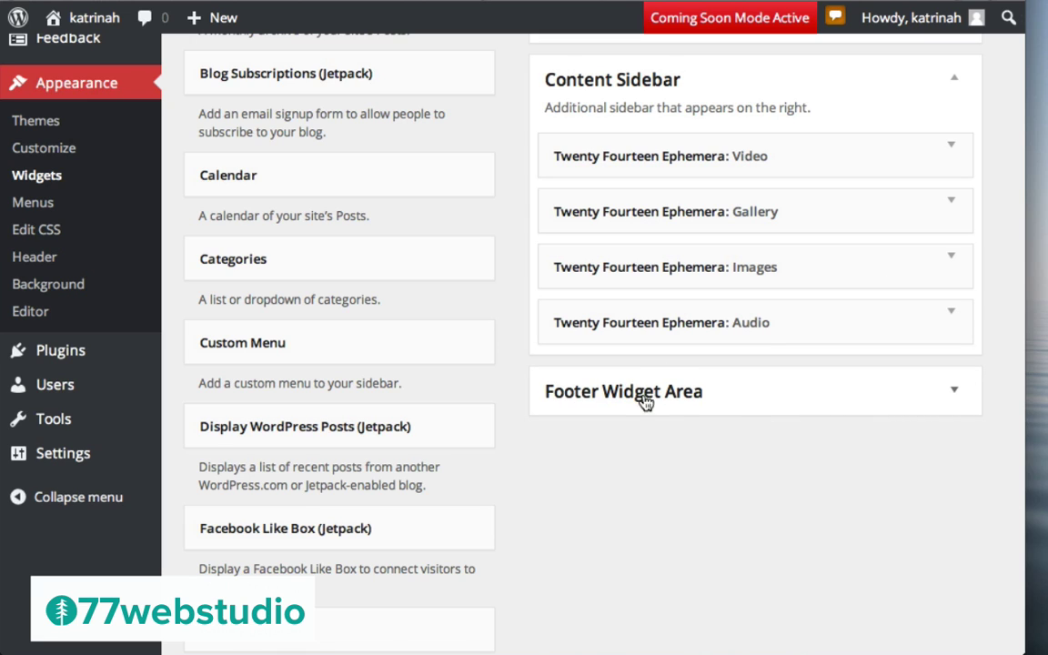
# Expand the Footer Widget Area to look over its contents
pyautogui.click(948, 392)
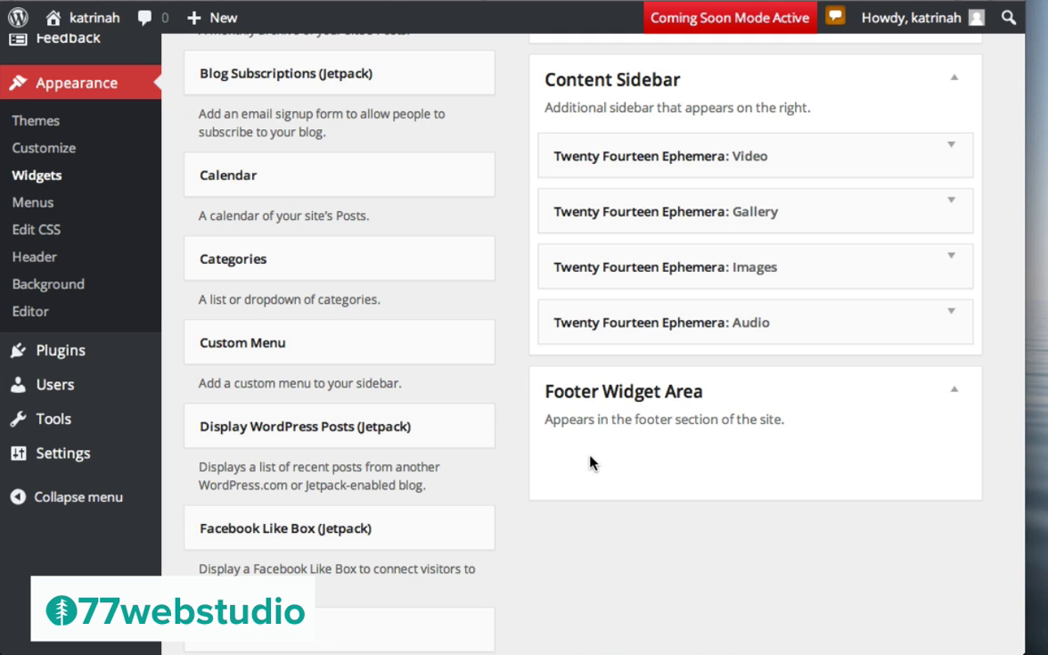
pyautogui.scroll(5, 533, 355)
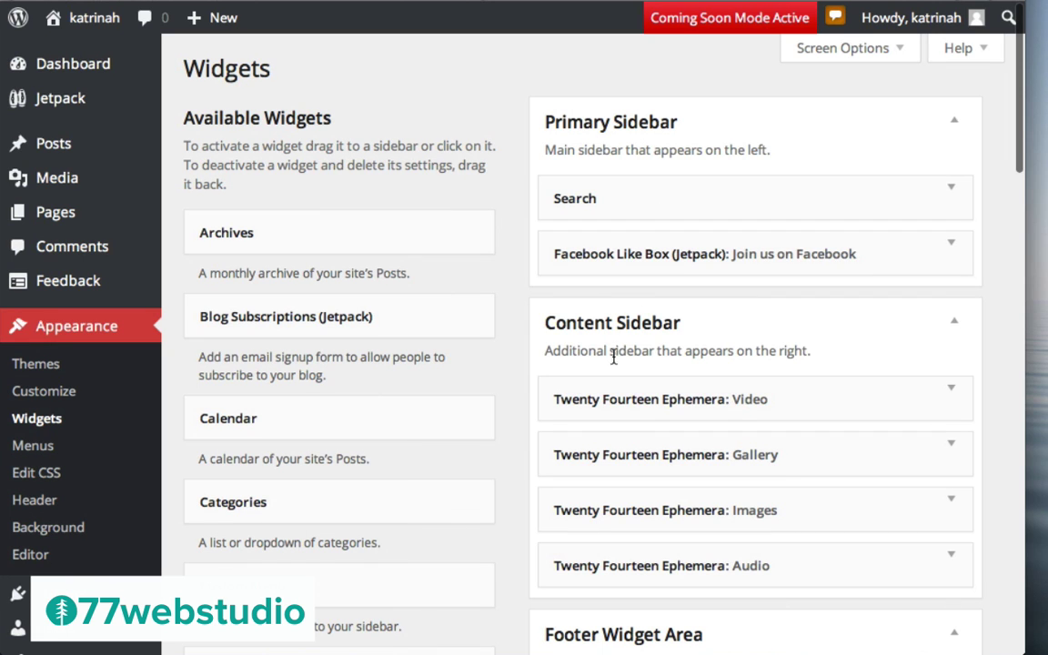
pyautogui.scroll(-5, 649, 344)
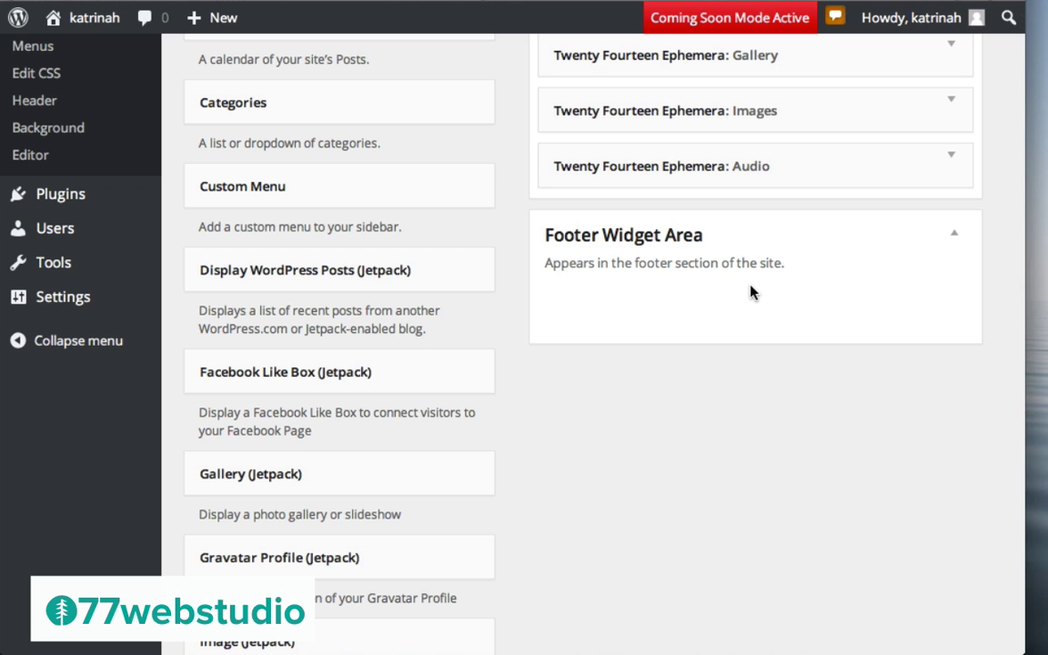
pyautogui.scroll(5, 484, 155)
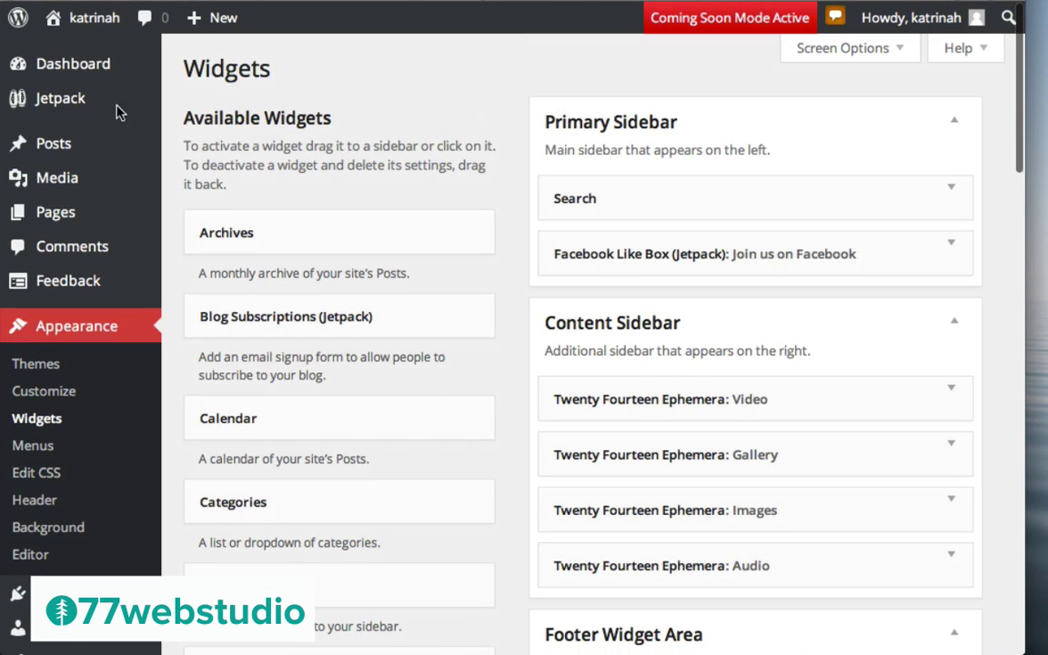
# Visit the live site and scroll past the Video, Gallery, Images and Audio widgets, then back up
pyautogui.moveTo(91, 25)
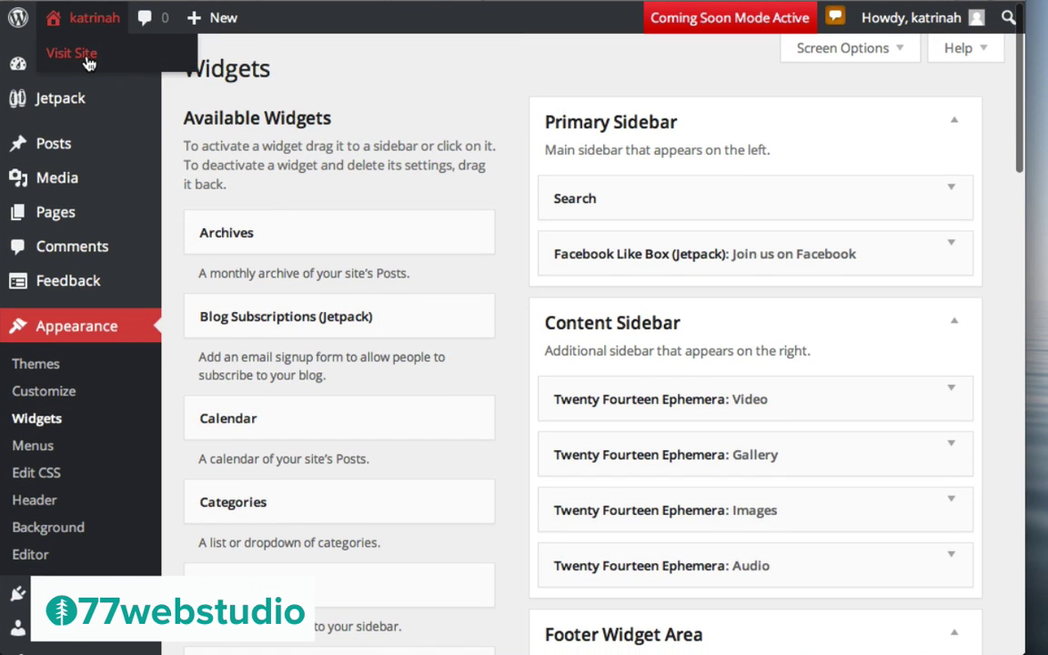
pyautogui.click(86, 57)
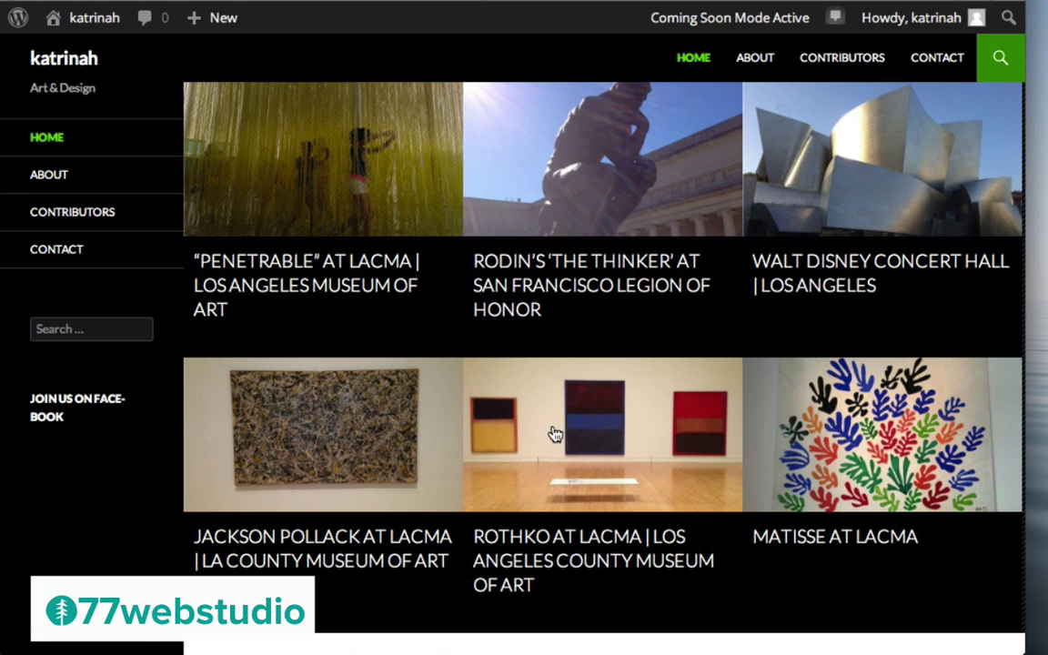
pyautogui.scroll(-6, 623, 484)
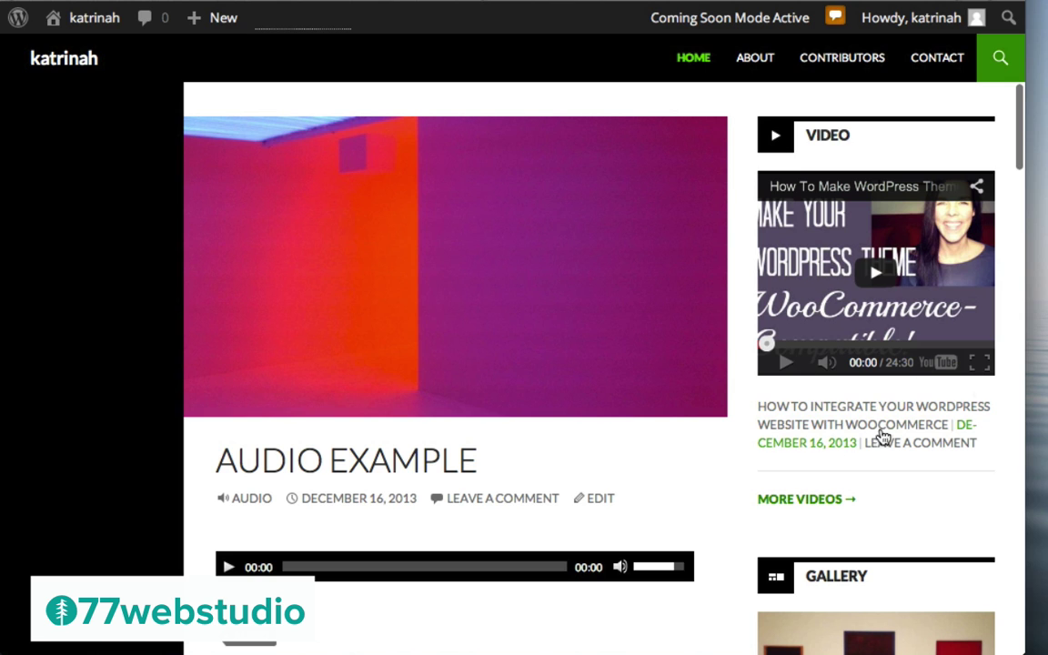
pyautogui.scroll(-5, 773, 402)
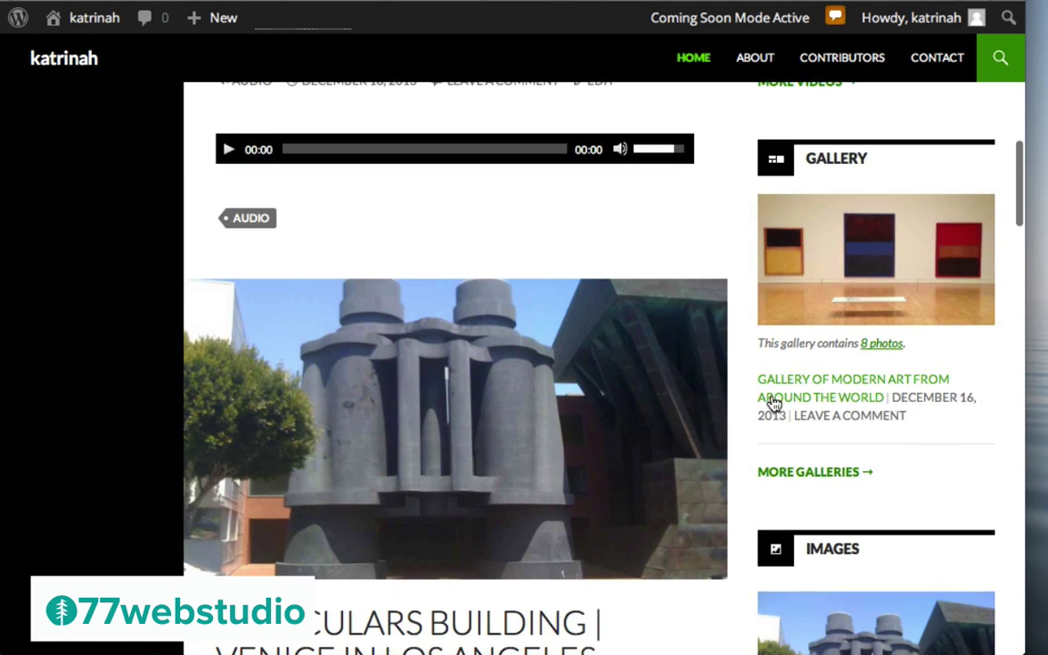
pyautogui.scroll(-4, 810, 310)
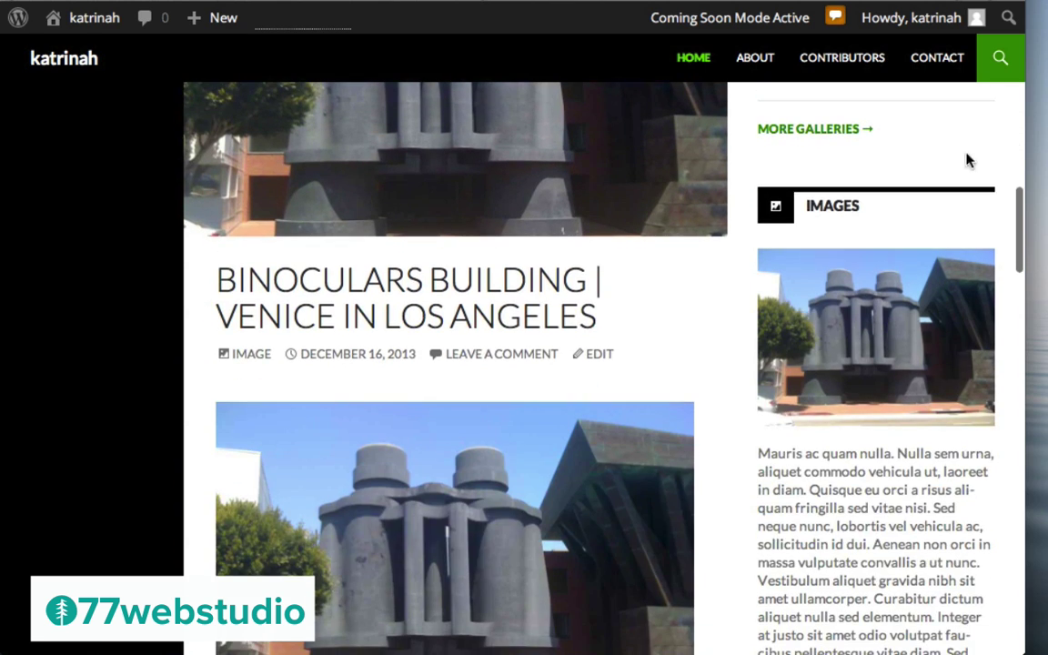
pyautogui.scroll(-7, 957, 364)
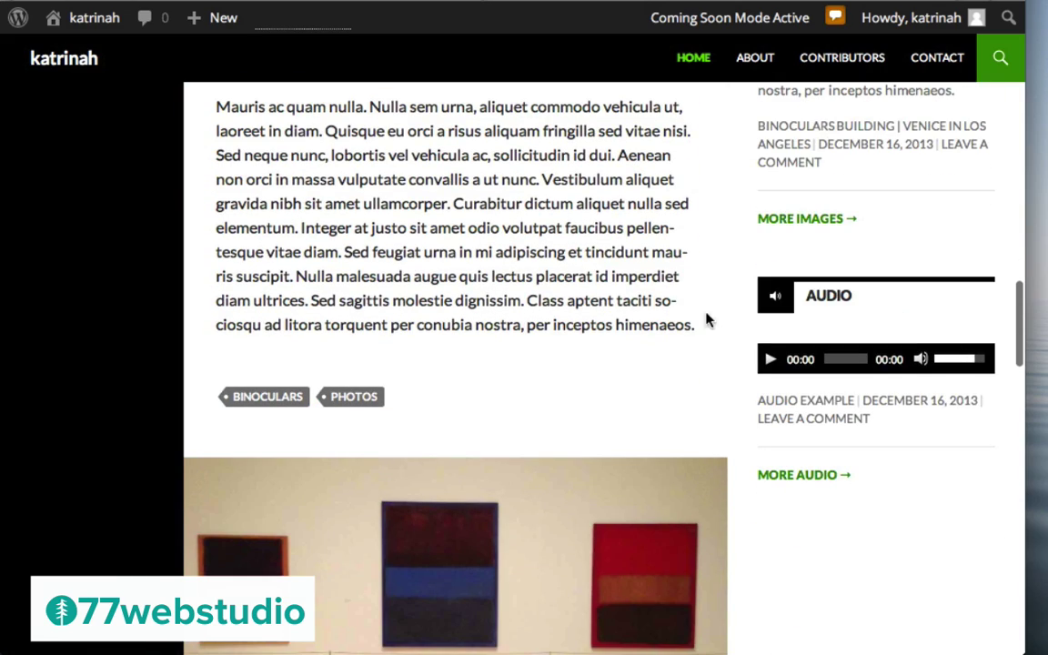
pyautogui.scroll(15, 552, 368)
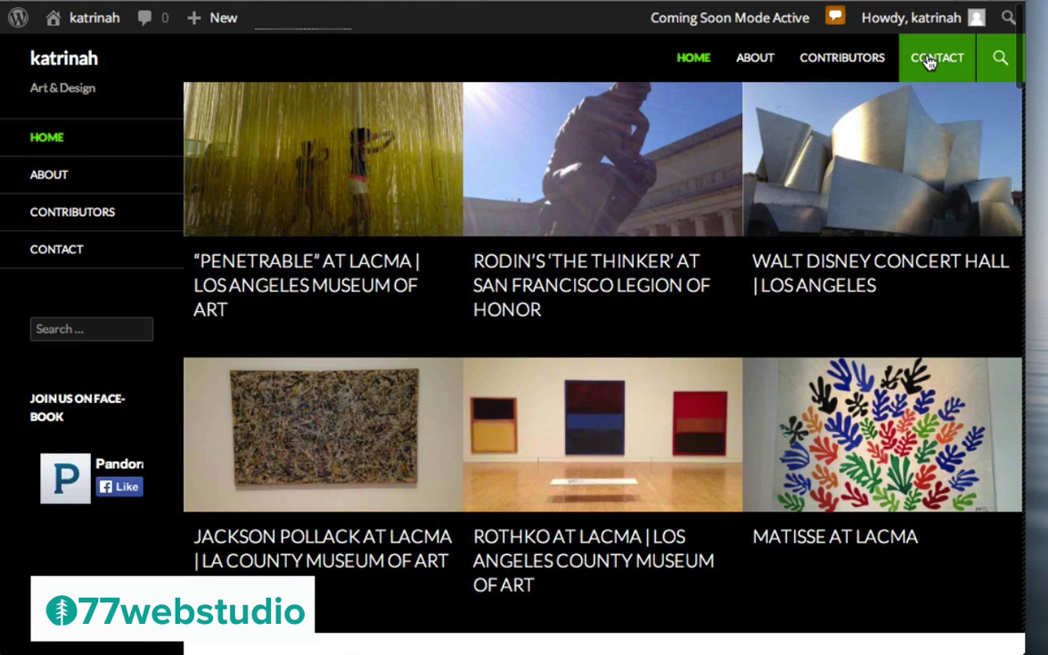
# Go to the Contact page and scroll through its content and sidebar
pyautogui.click(930, 61)
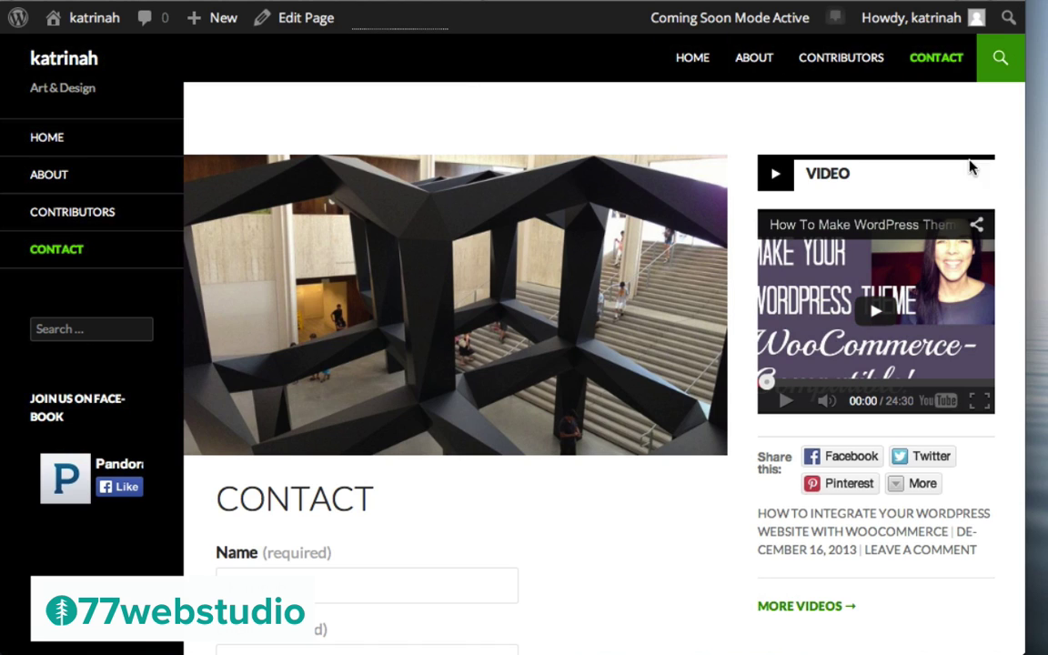
pyautogui.scroll(-15, 901, 455)
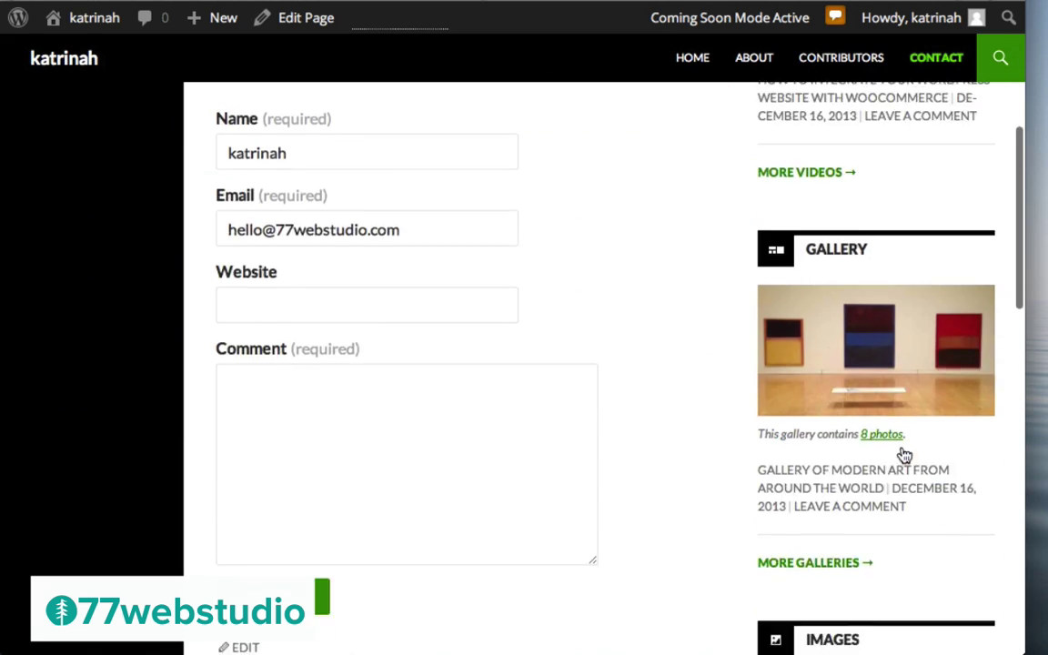
pyautogui.scroll(-5, 904, 453)
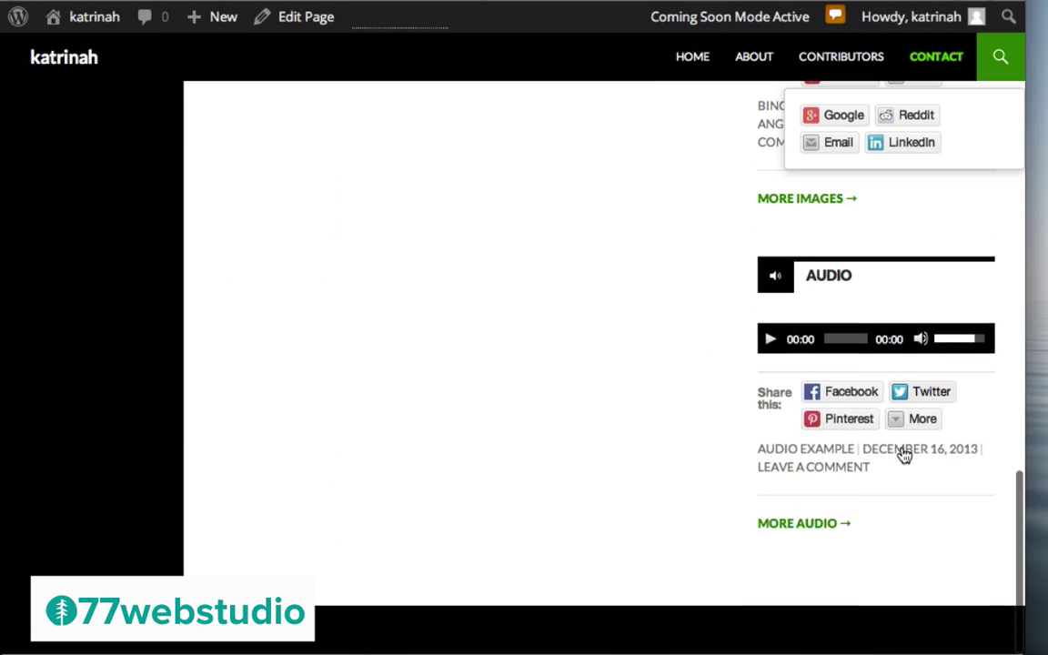
pyautogui.scroll(15, 903, 453)
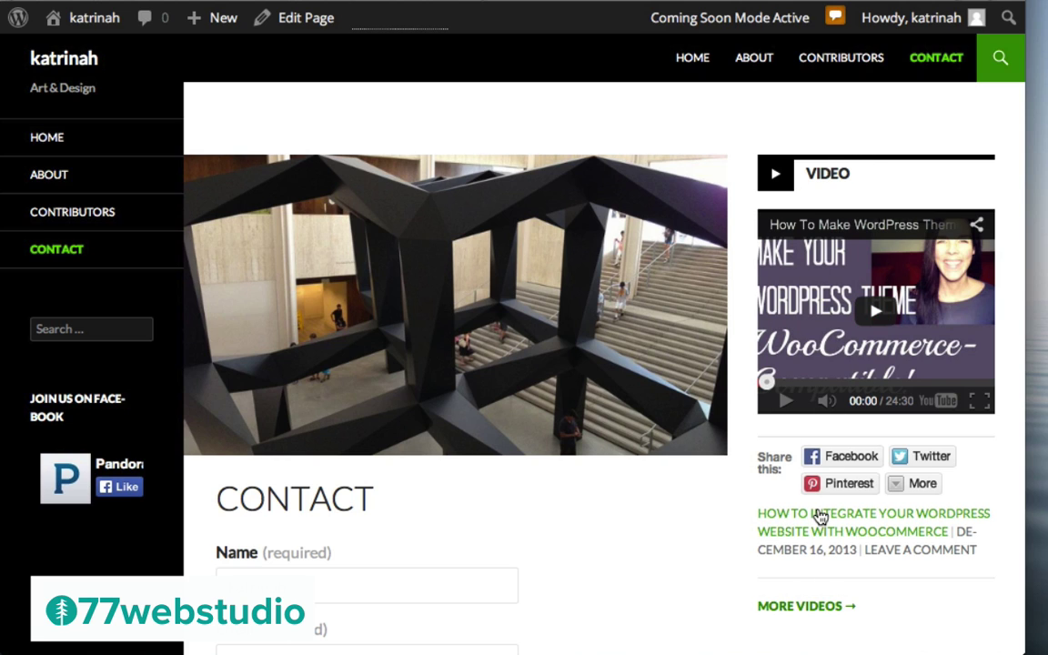
# Reveal the extra sharing services under More, then open the WooCommerce integration post
pyautogui.click(898, 487)
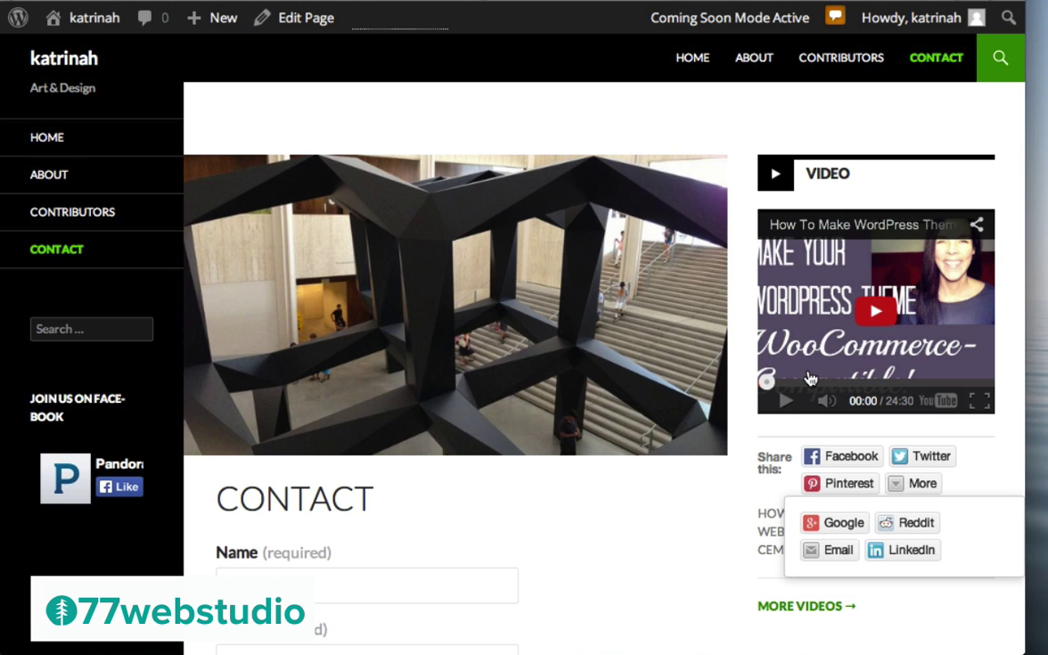
pyautogui.scroll(-6, 810, 377)
pyautogui.scroll(-5, 810, 378)
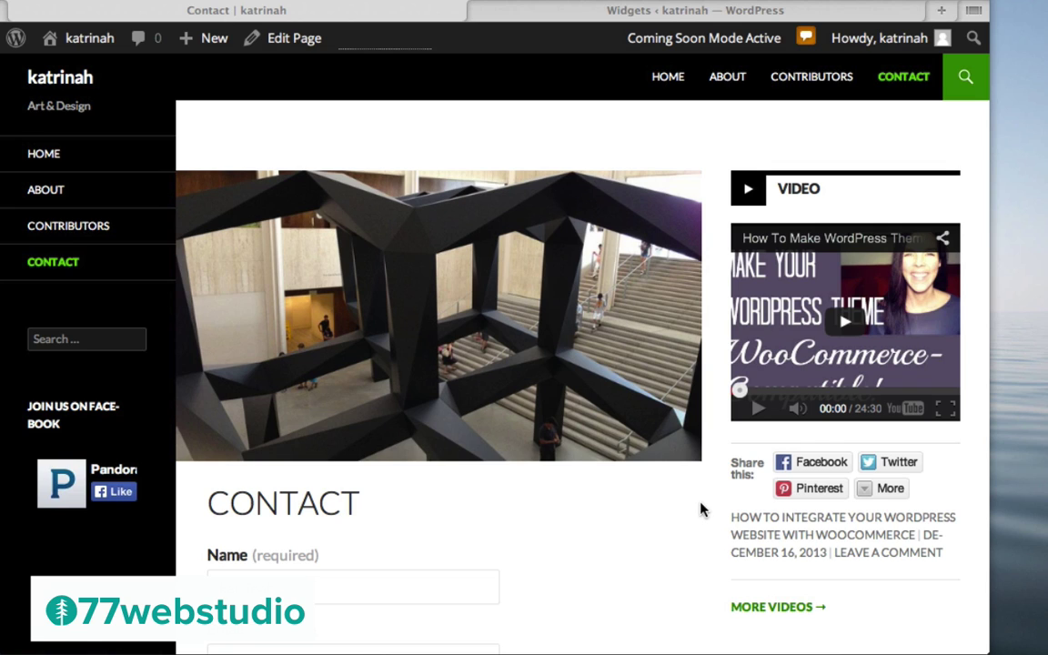
pyautogui.click(770, 524)
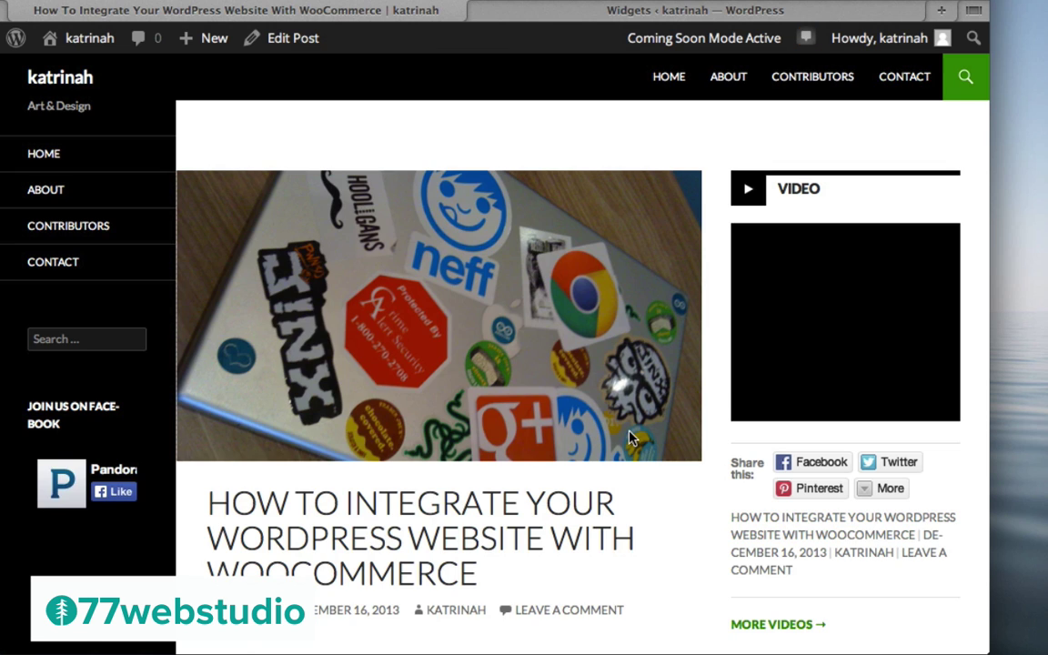
pyautogui.scroll(-8, 628, 435)
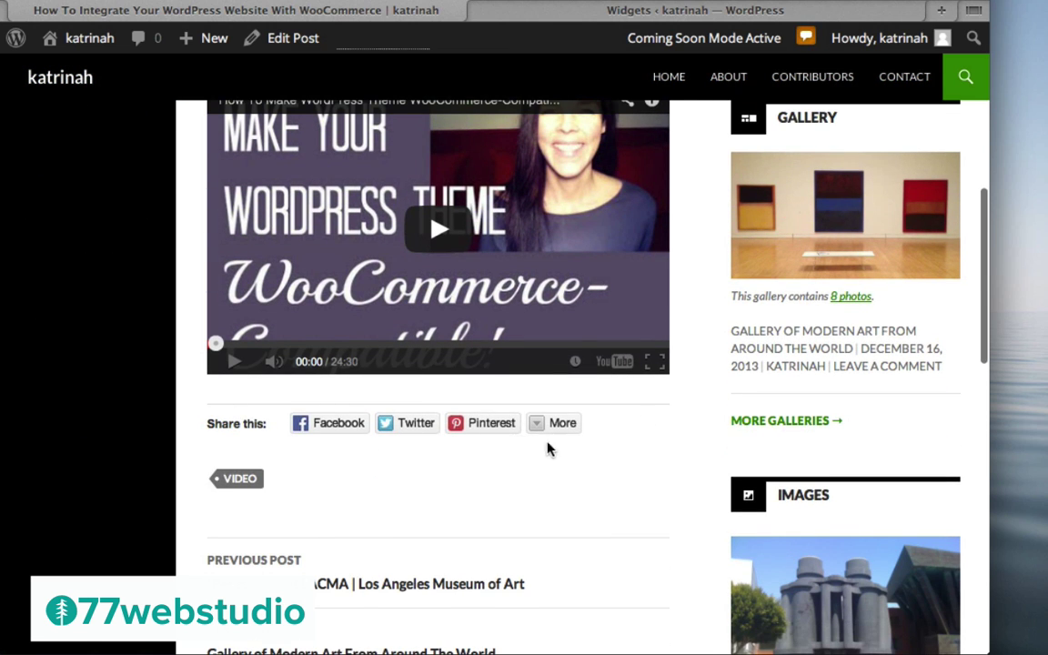
pyautogui.scroll(5, 587, 445)
pyautogui.scroll(3, 587, 446)
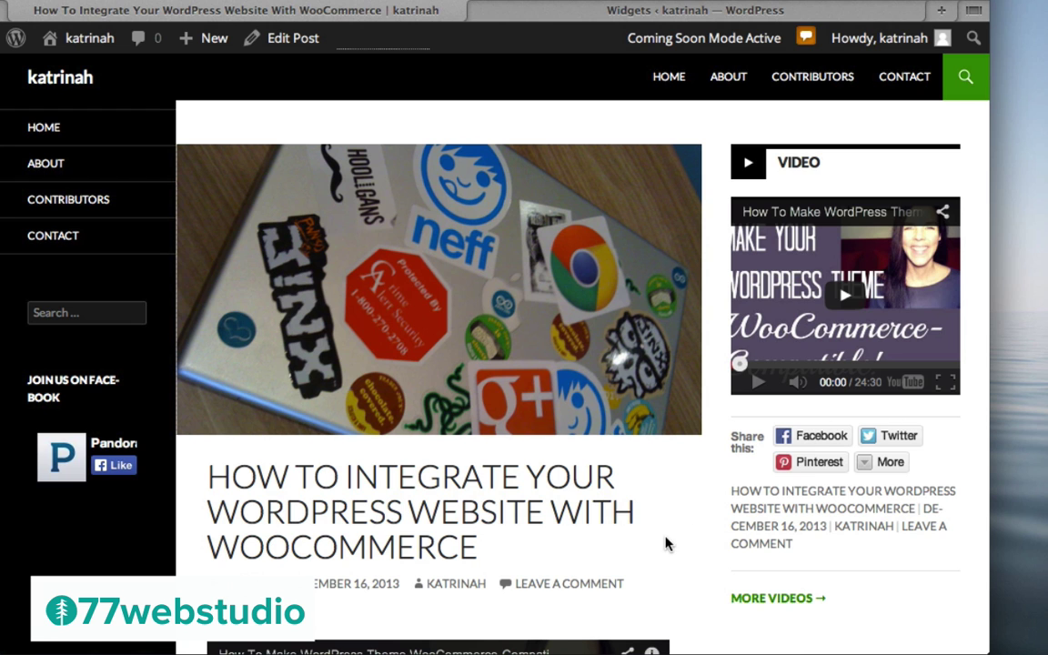
pyautogui.scroll(-5, 664, 547)
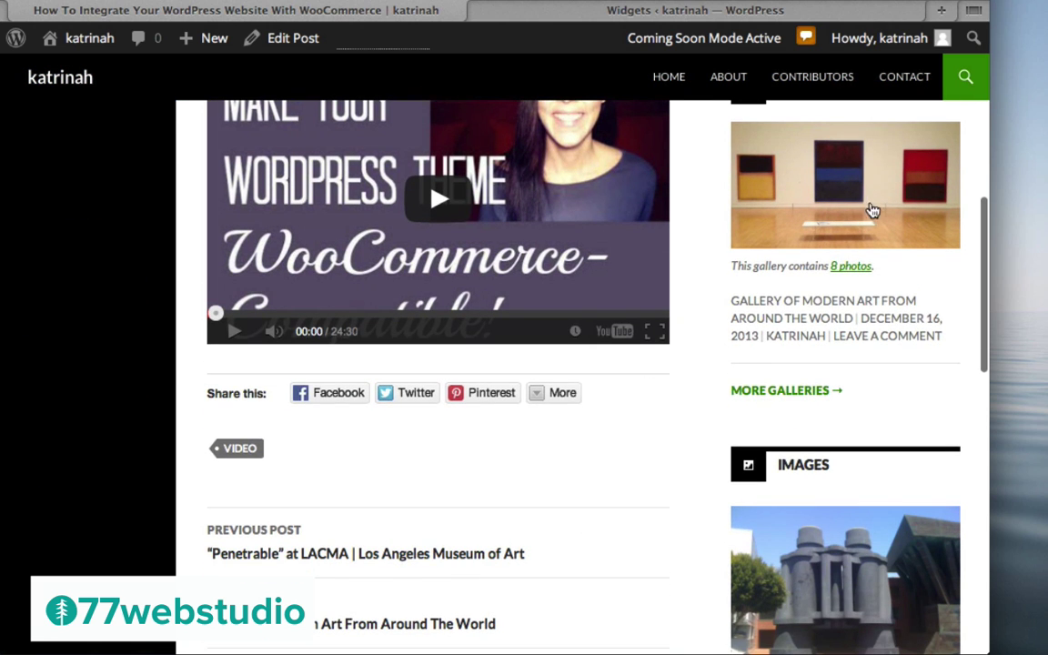
pyautogui.scroll(10, 605, 312)
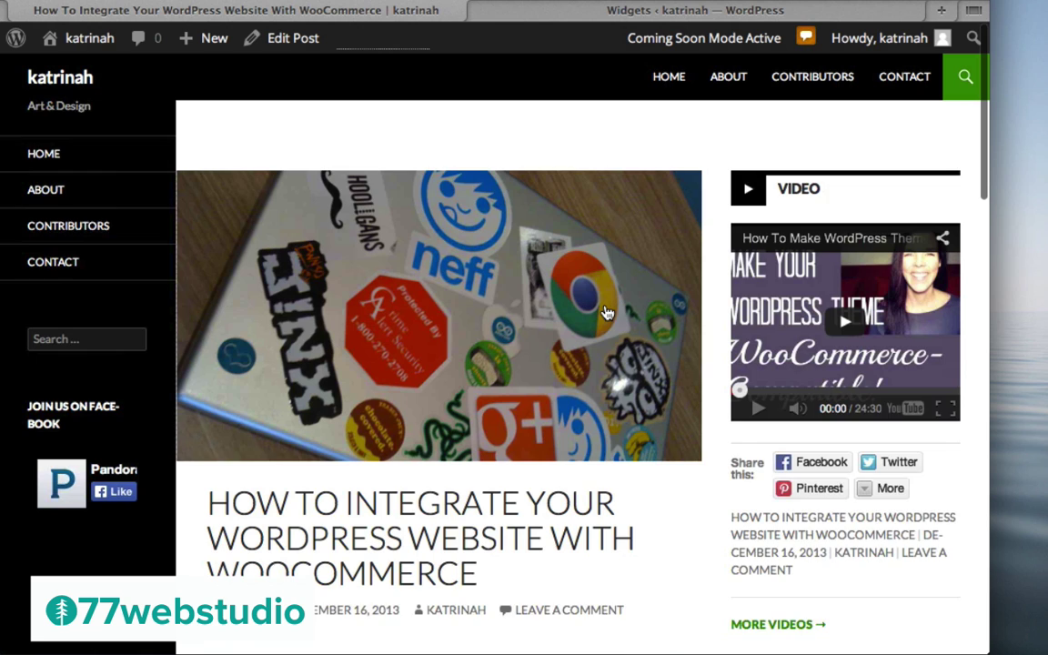
pyautogui.scroll(-2, 601, 312)
# Uncheck 'Show sharing buttons' on the WooCommerce integration post, update it, and view it live
pyautogui.click(233, 509)
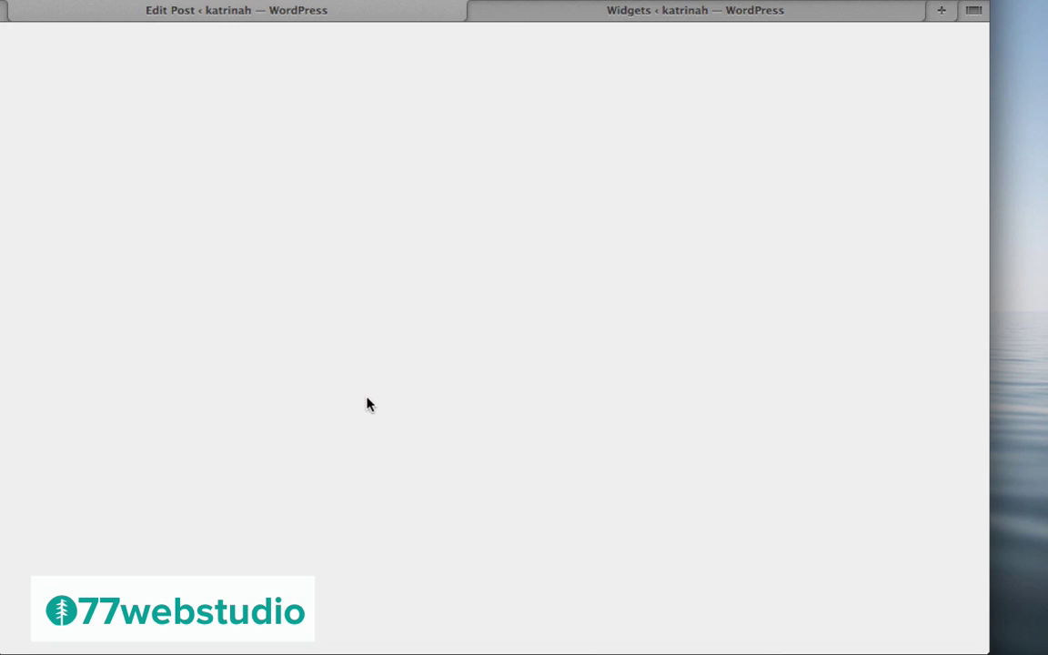
pyautogui.scroll(-10, 690, 409)
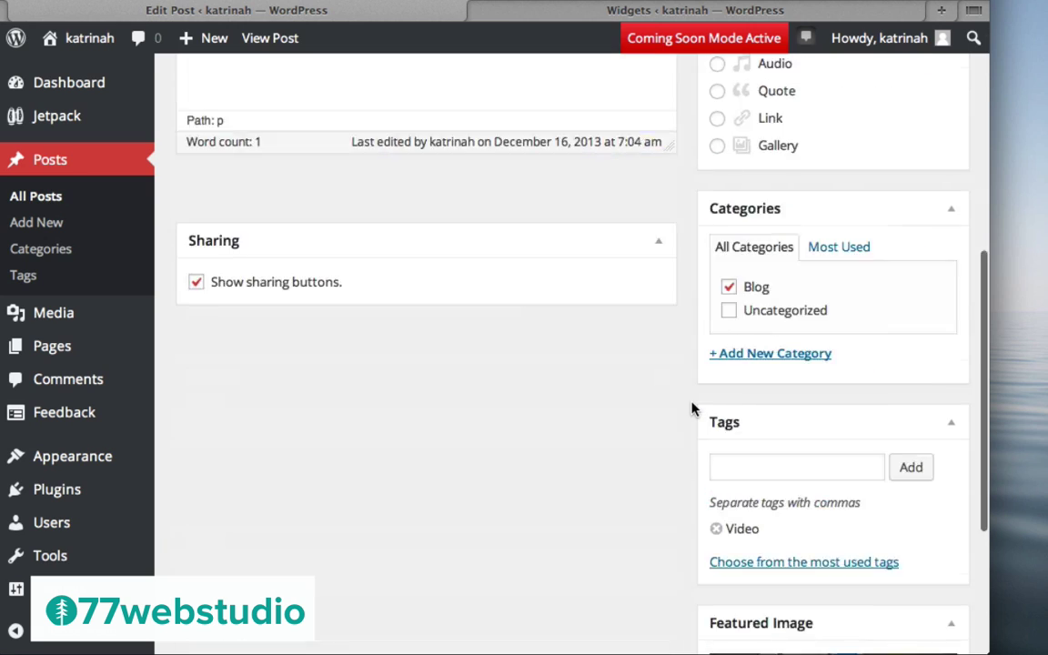
pyautogui.scroll(6, 691, 410)
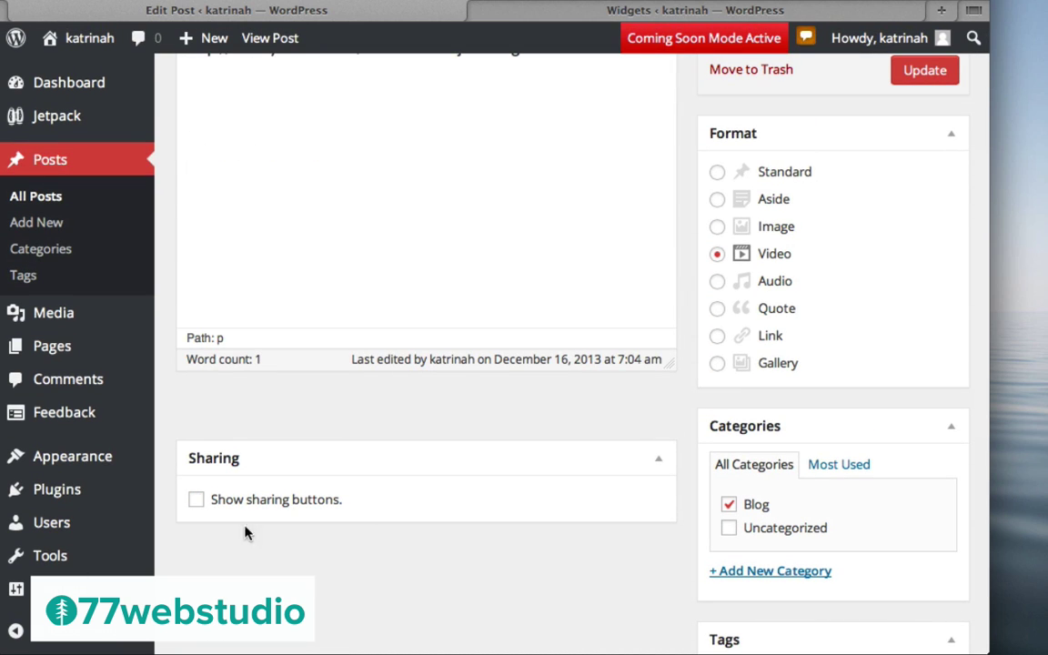
pyautogui.scroll(5, 666, 461)
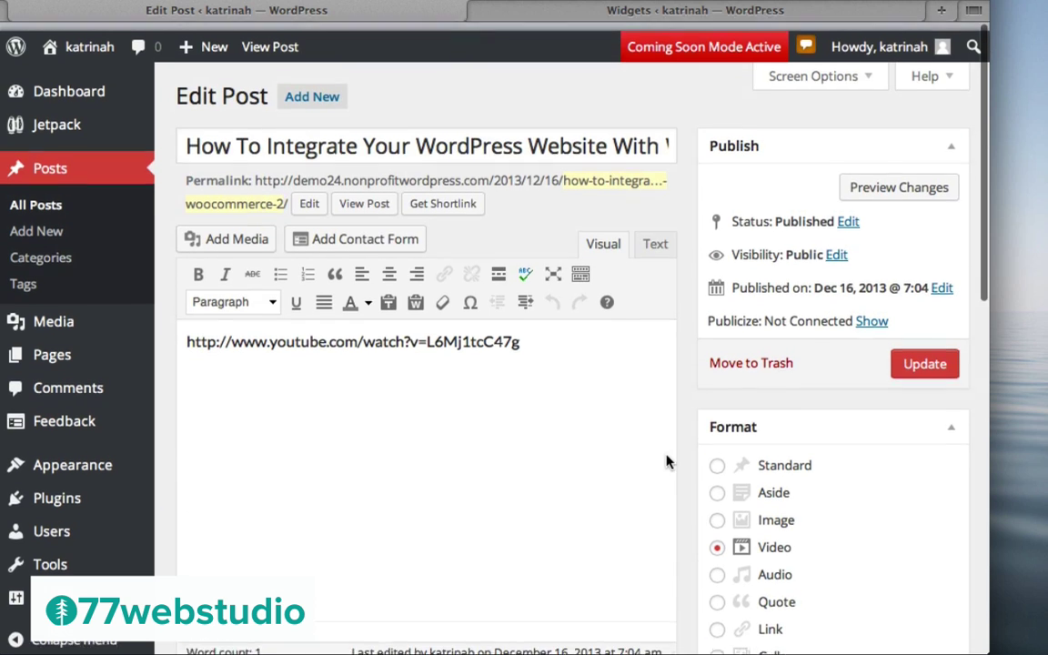
pyautogui.click(927, 355)
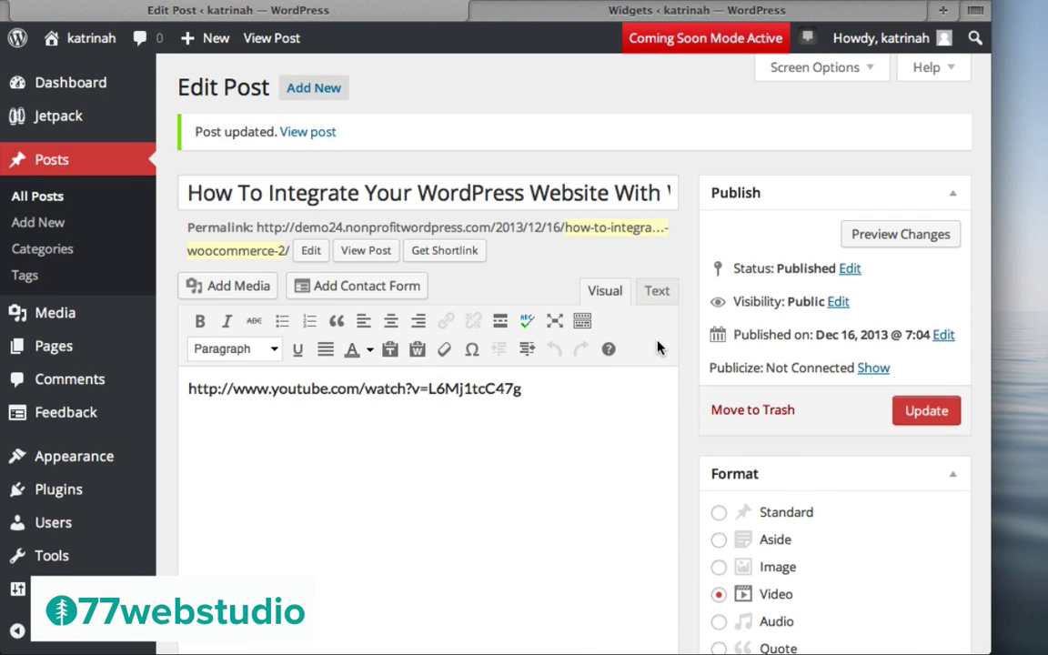
pyautogui.click(305, 134)
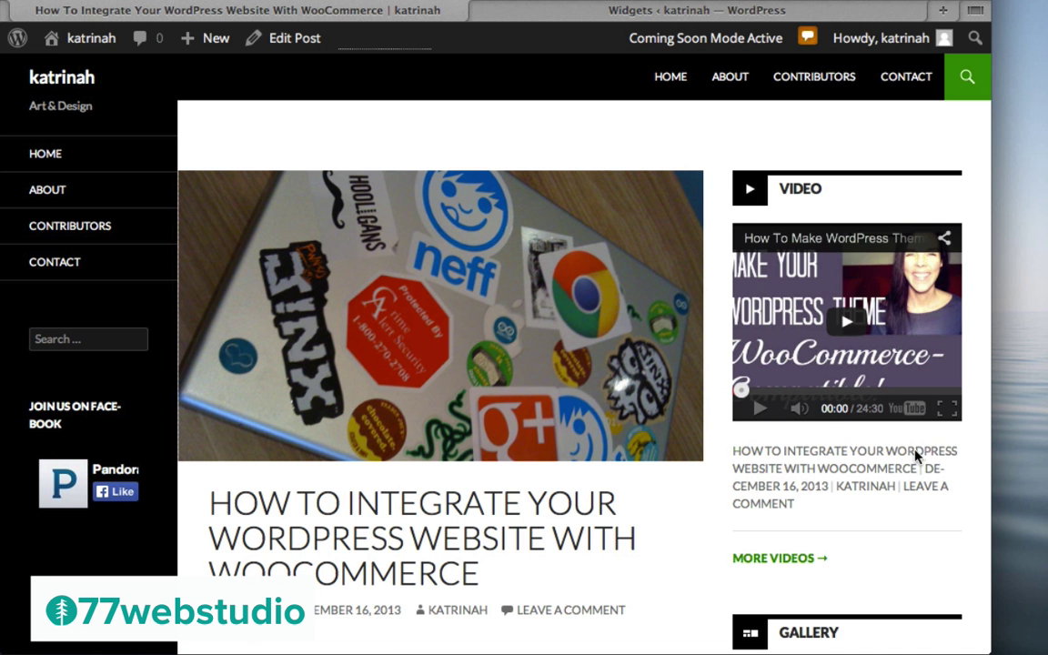
pyautogui.scroll(-7, 602, 520)
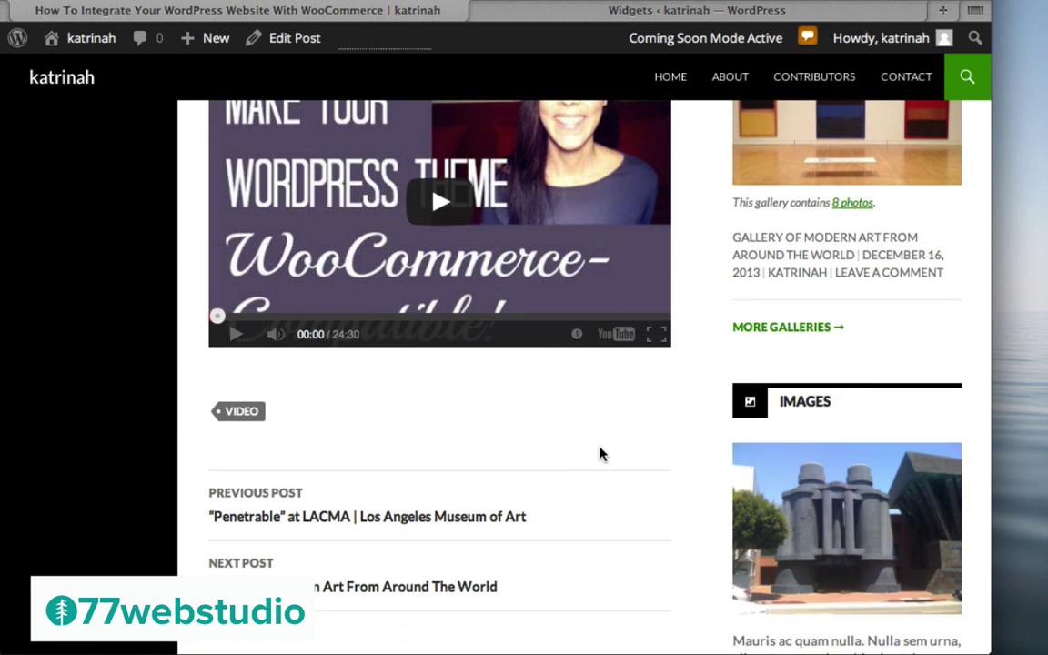
pyautogui.scroll(5, 586, 442)
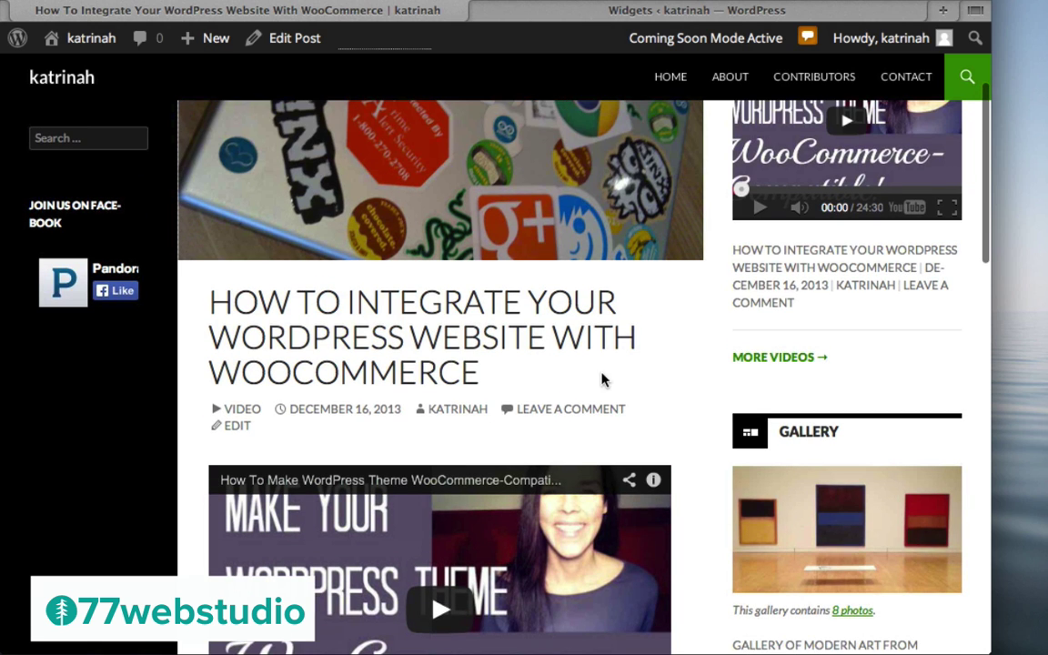
pyautogui.scroll(3, 418, 346)
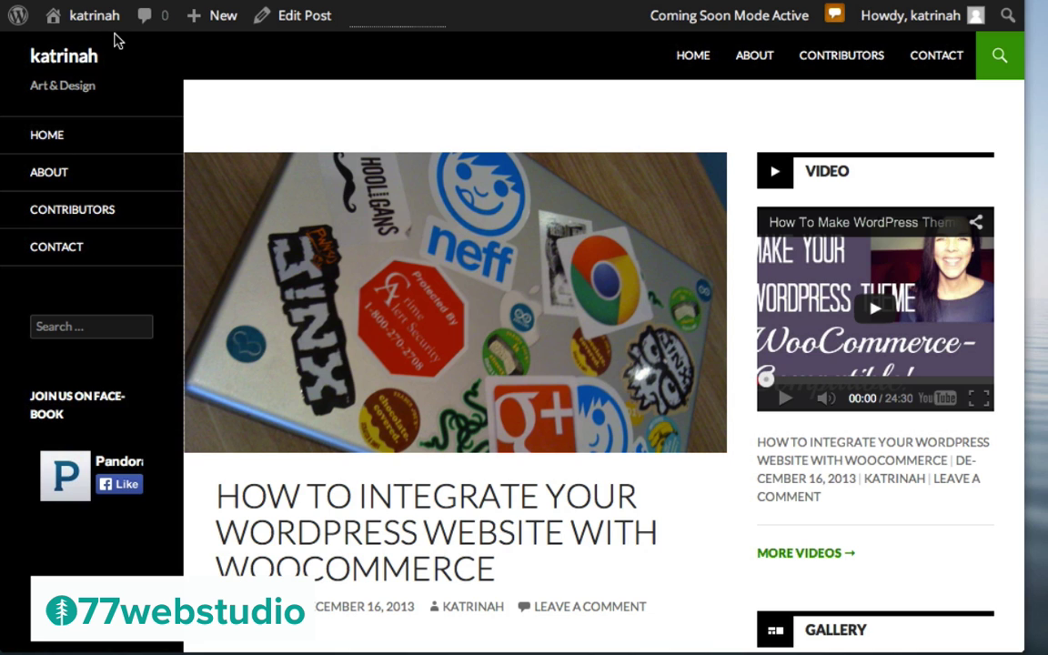
# Search Plugins > Add New for 'simple social icons', install version 1.0.5 and activate it
pyautogui.moveTo(95, 20)
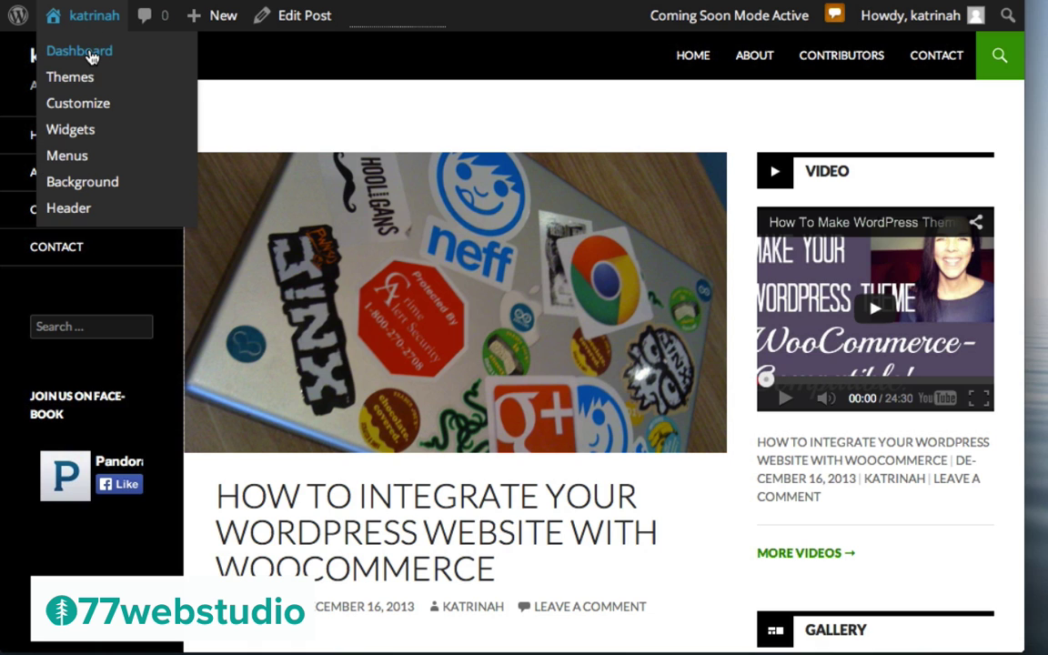
pyautogui.click(89, 55)
pyautogui.moveTo(70, 426)
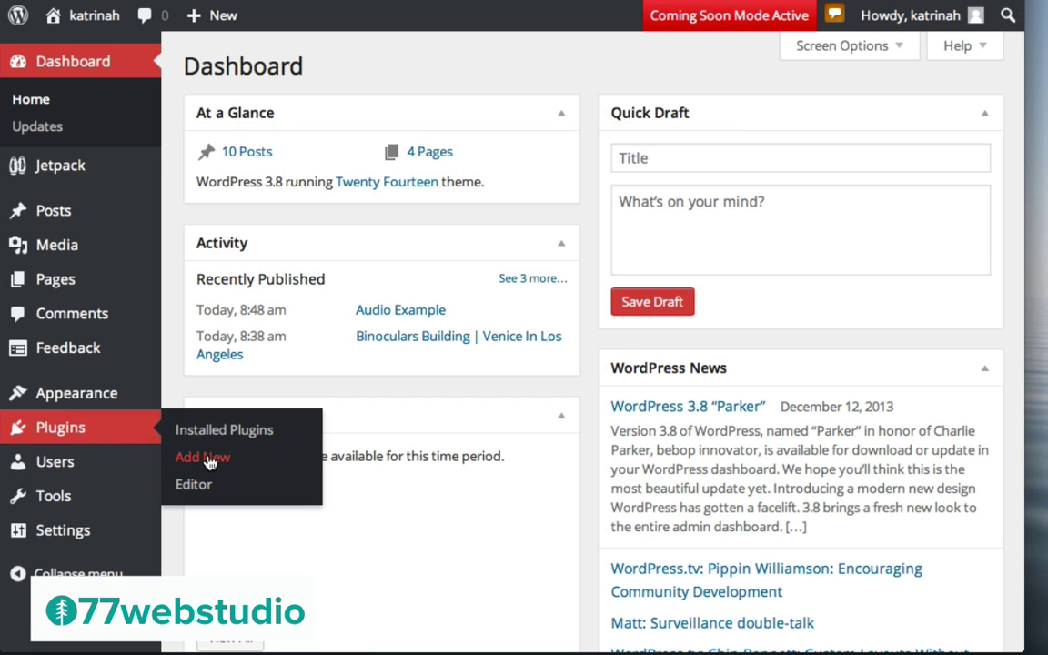
pyautogui.click(209, 457)
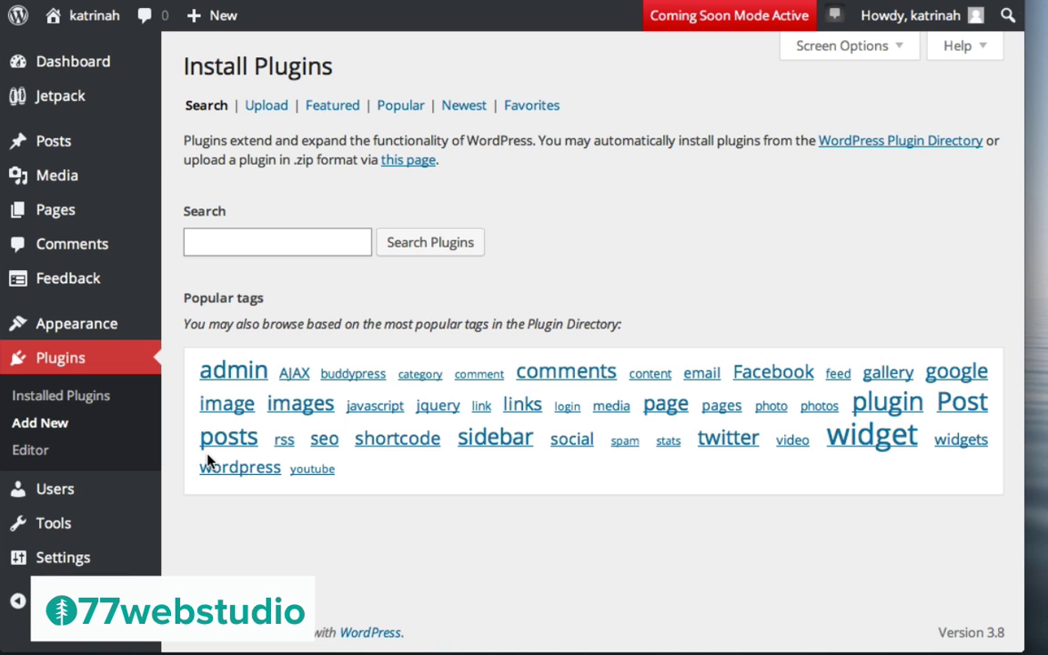
pyautogui.write('simple social')
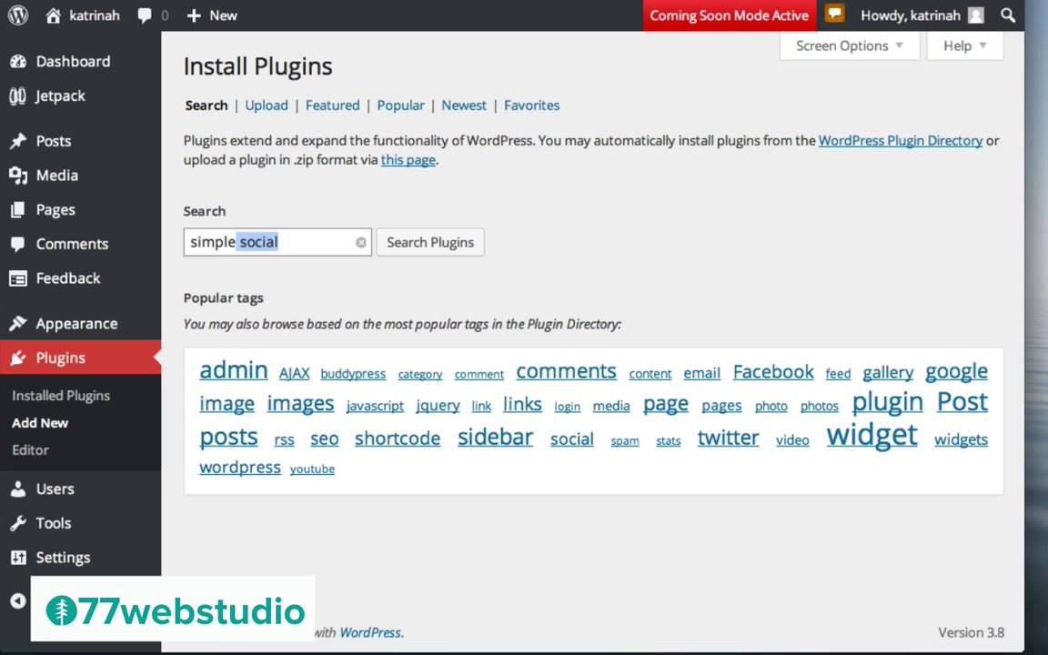
pyautogui.write(' icons')
pyautogui.click(425, 242)
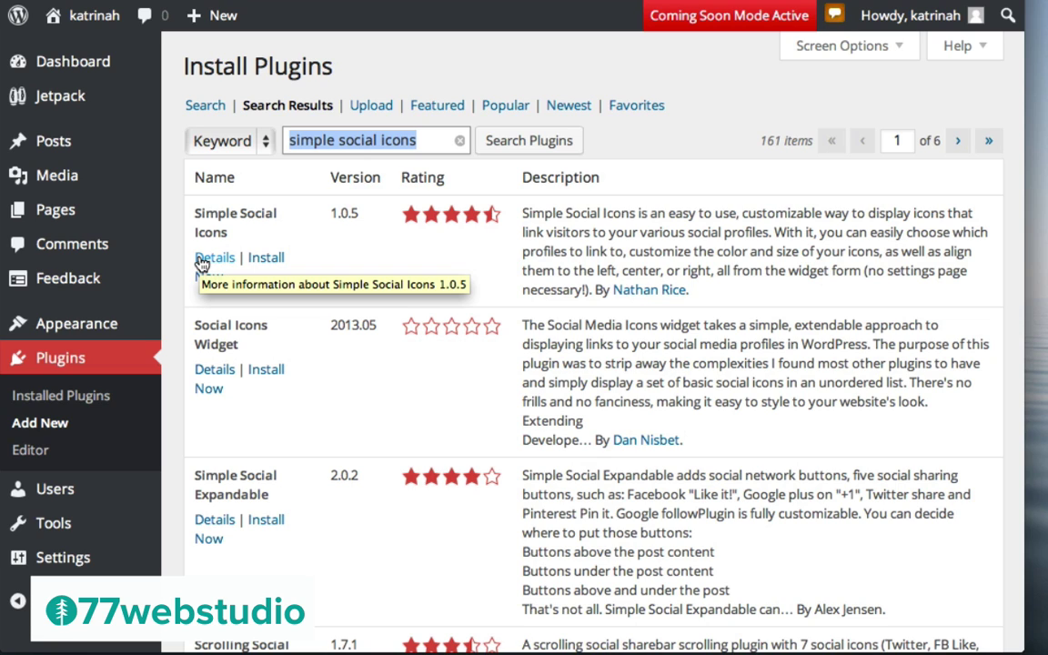
pyautogui.click(264, 261)
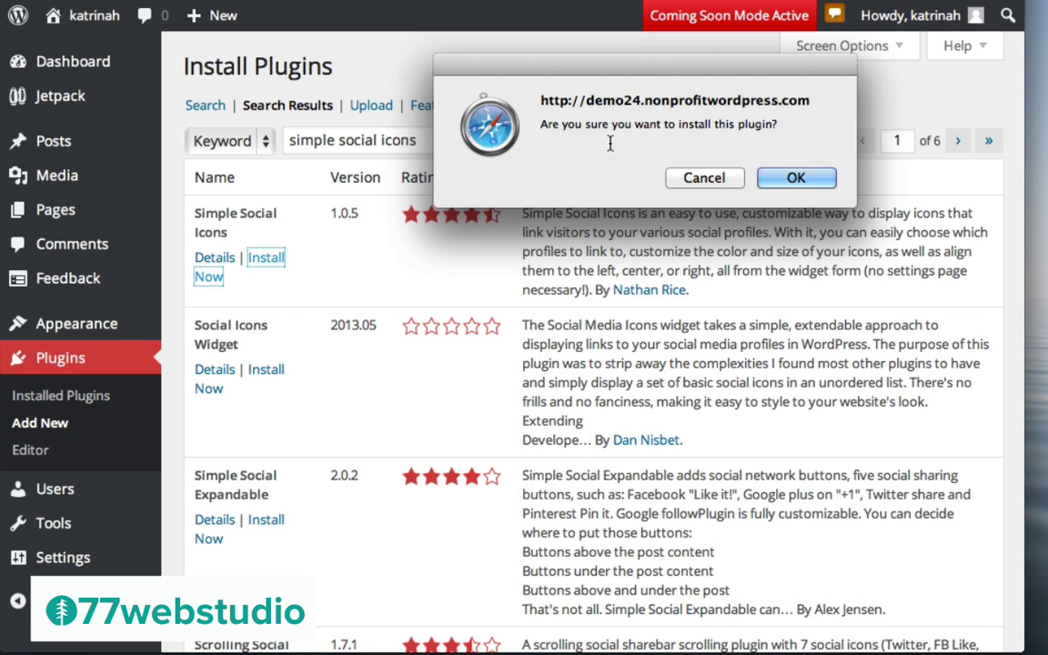
pyautogui.click(798, 179)
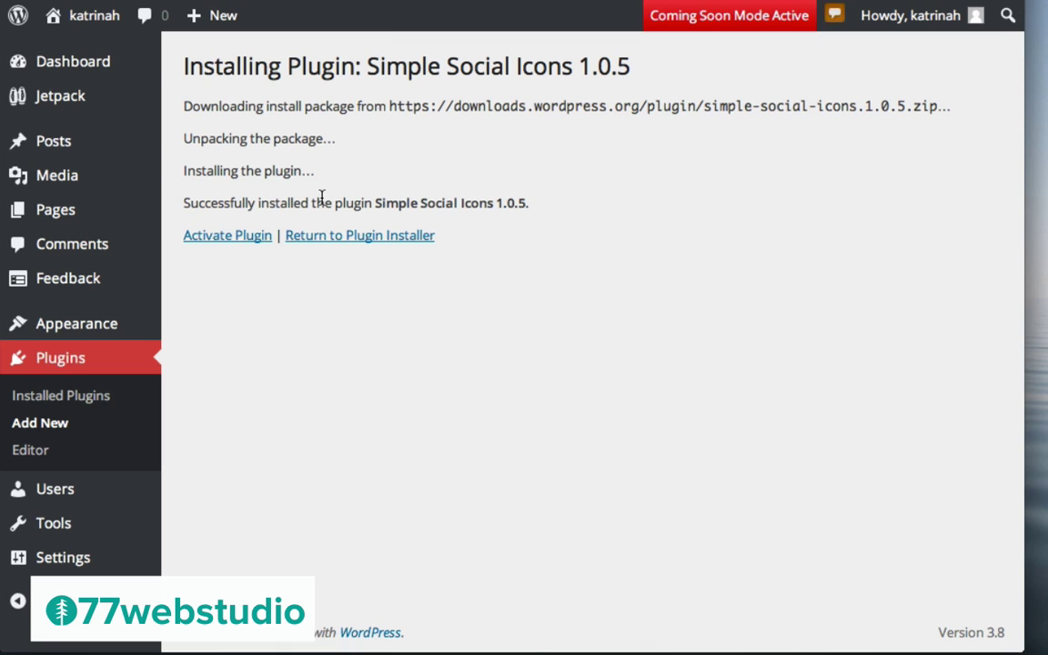
pyautogui.click(219, 242)
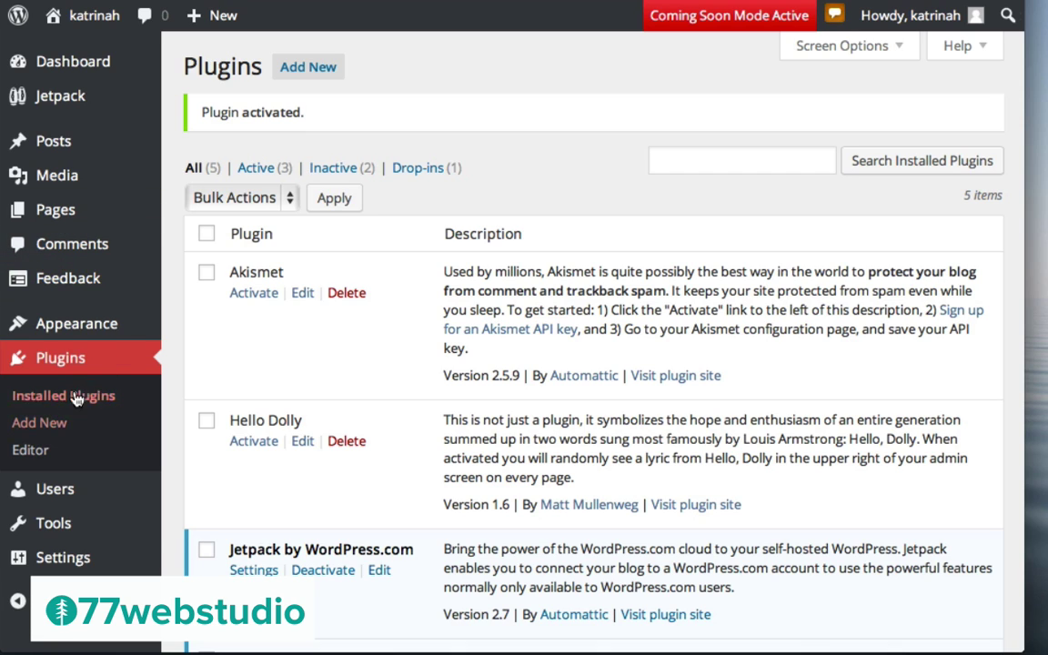
pyautogui.moveTo(91, 324)
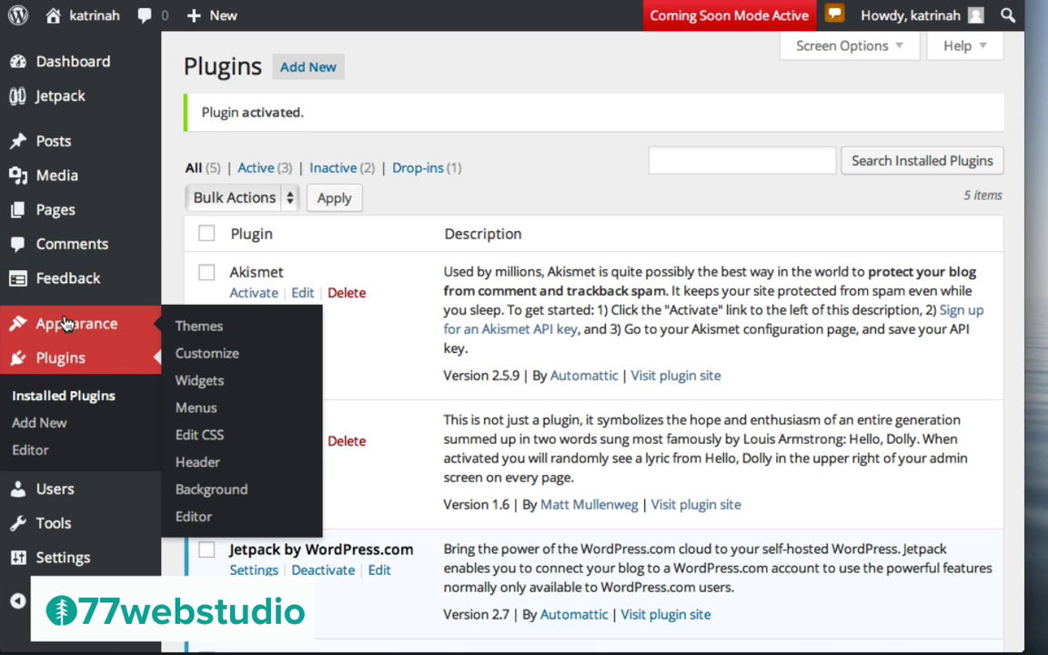
# Add a Simple Social Icons widget to the Primary Sidebar on the Widgets page
pyautogui.click(209, 381)
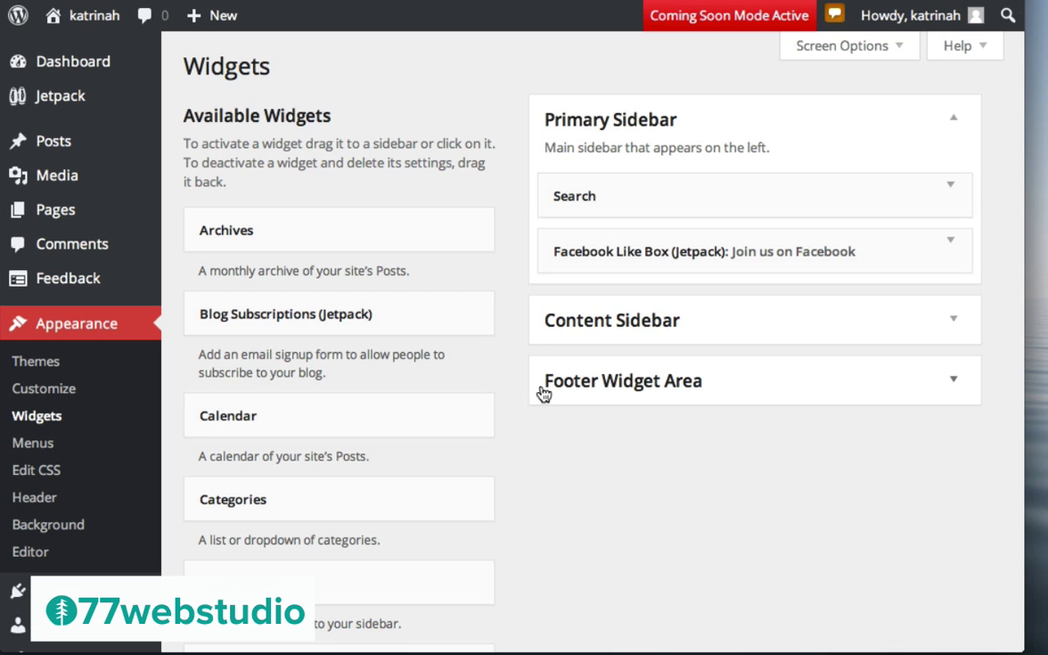
pyautogui.scroll(-4, 541, 393)
pyautogui.scroll(-10, 542, 393)
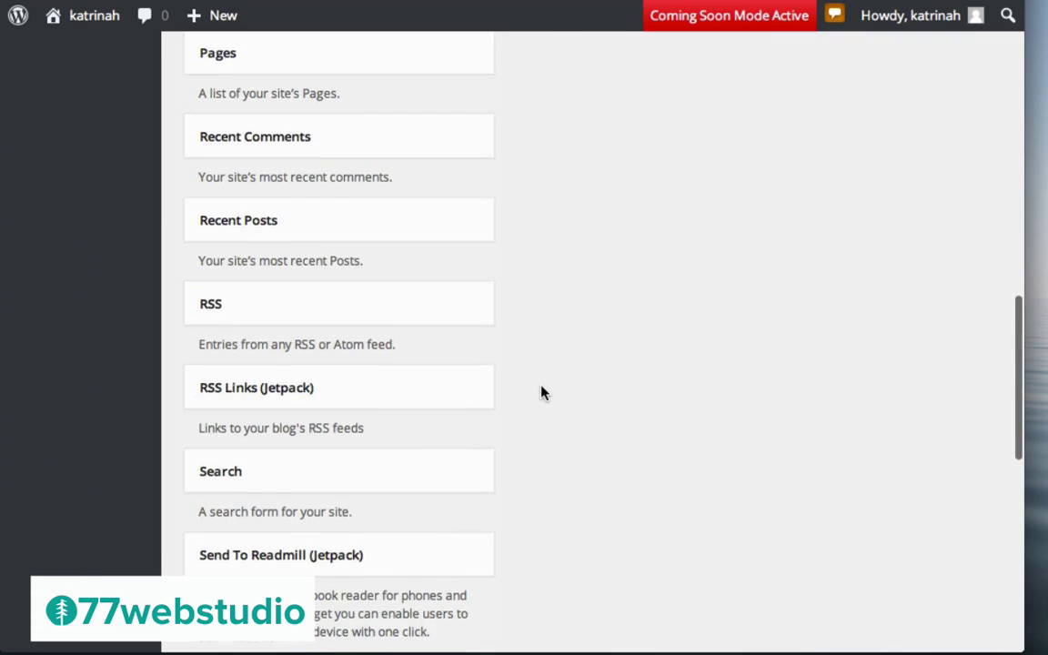
pyautogui.scroll(-2, 541, 393)
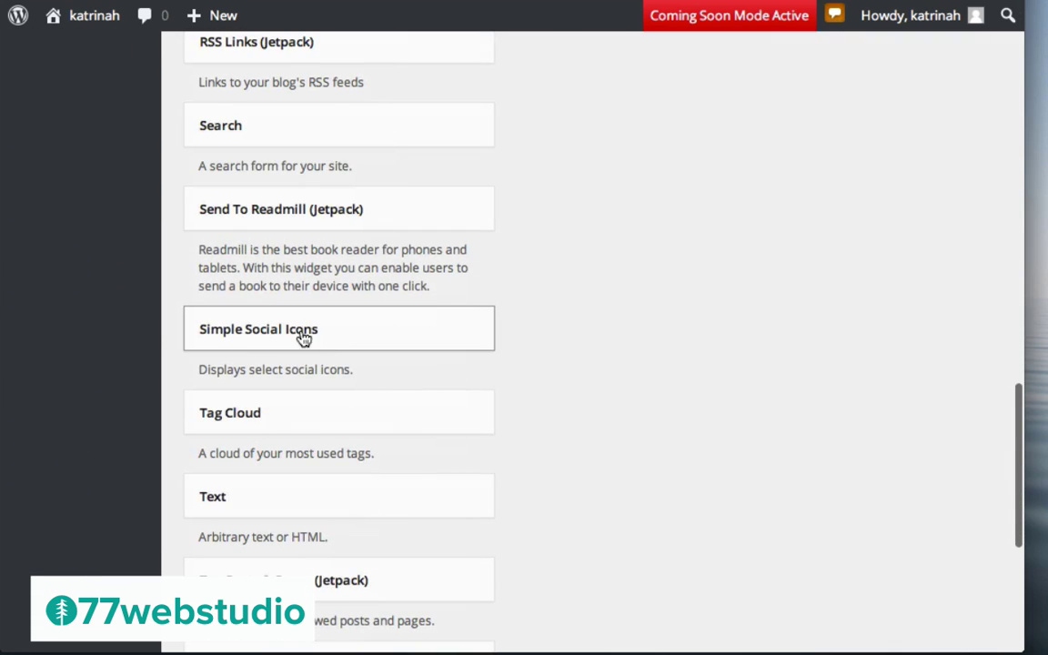
pyautogui.scroll(6, 291, 337)
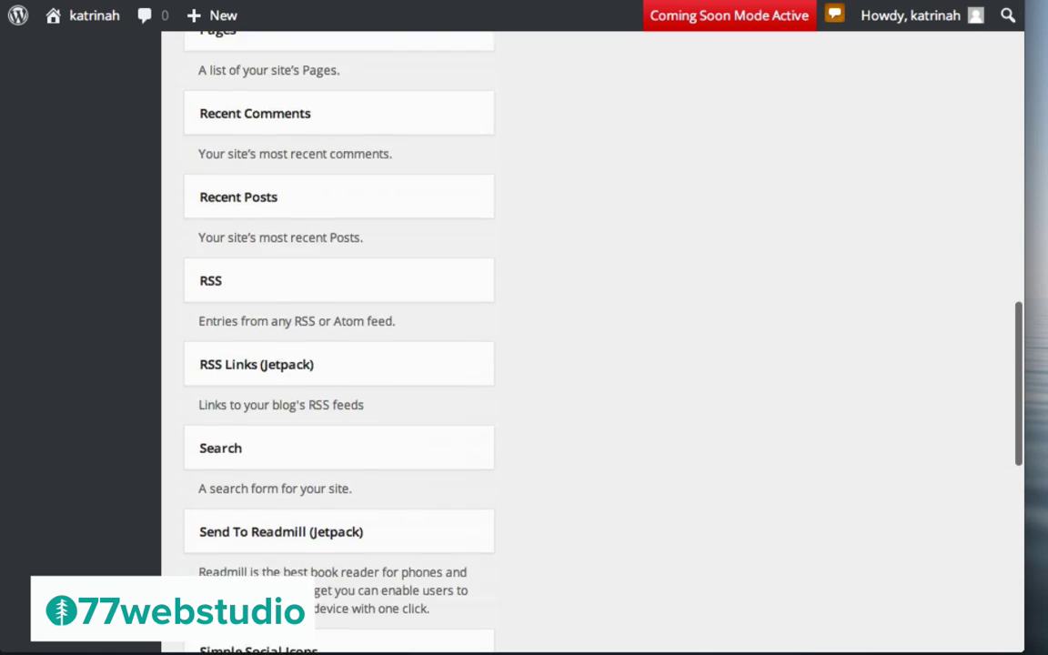
pyautogui.scroll(10, 291, 619)
pyautogui.moveTo(291, 619); pyautogui.dragTo(661, 251)
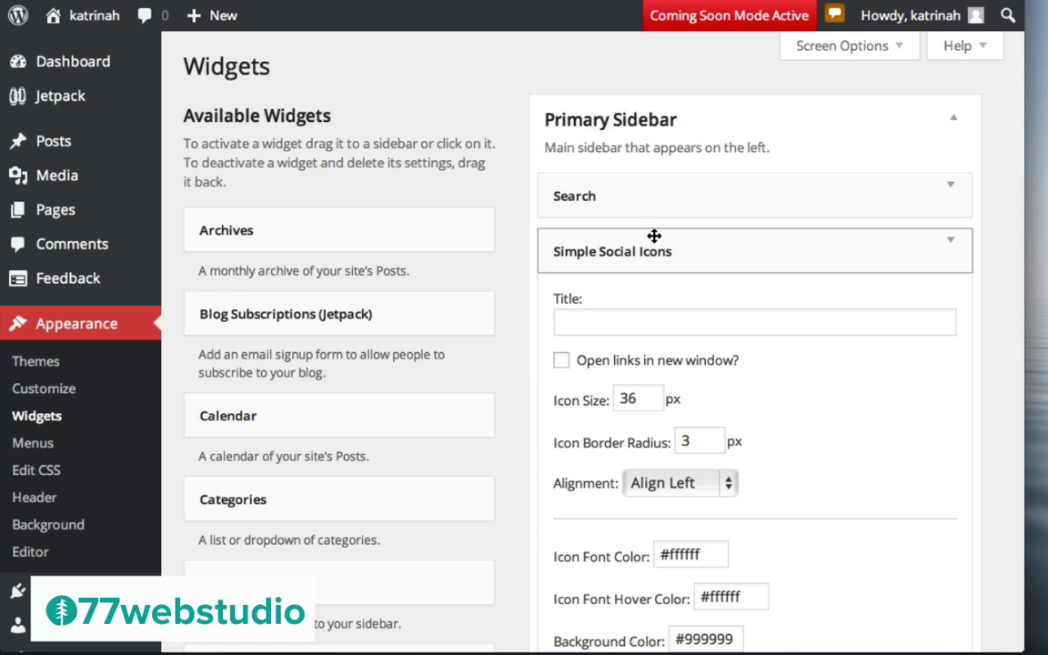
pyautogui.click(598, 324)
# Enter the Pinterest profile URL, reuse it in the Twitter URI field, add YouTube, and save
pyautogui.scroll(-3, 597, 324)
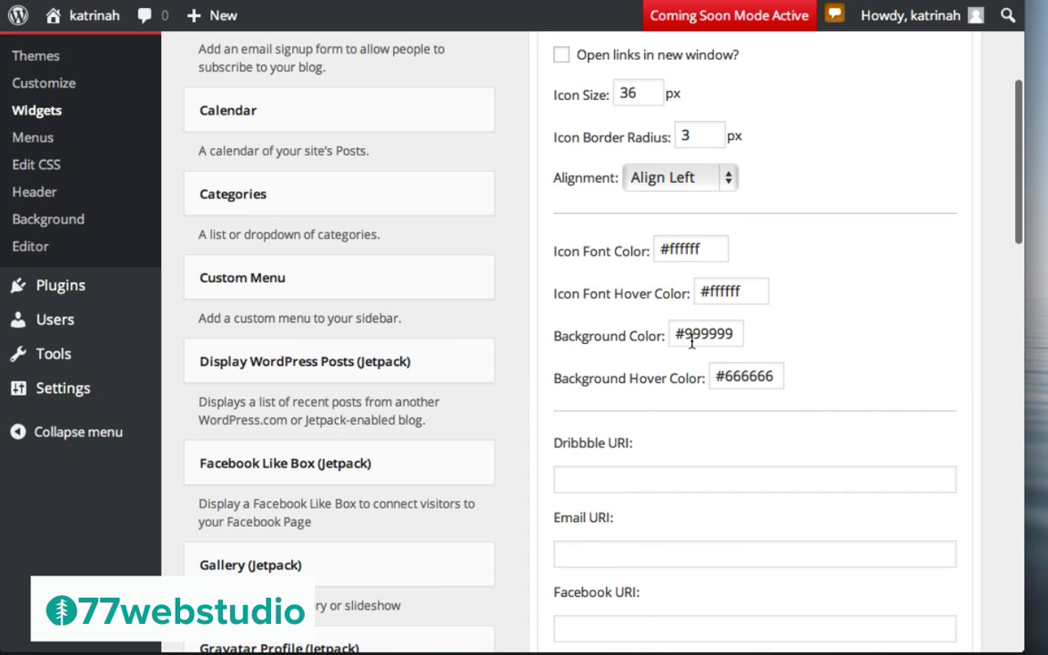
pyautogui.scroll(-5, 890, 339)
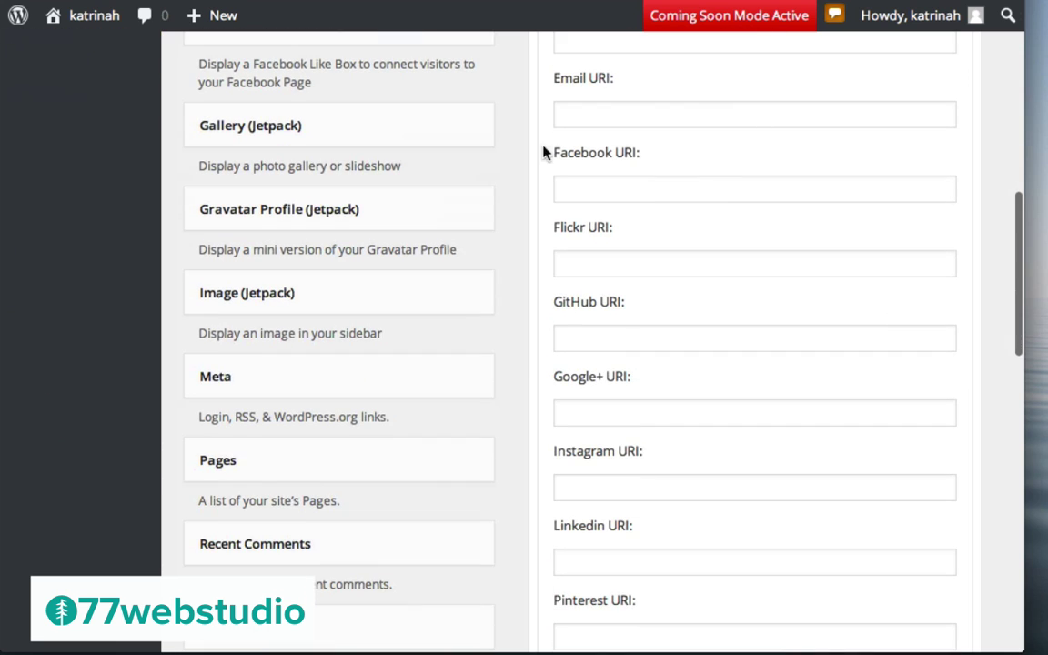
pyautogui.click(610, 196)
pyautogui.scroll(-1, 725, 295)
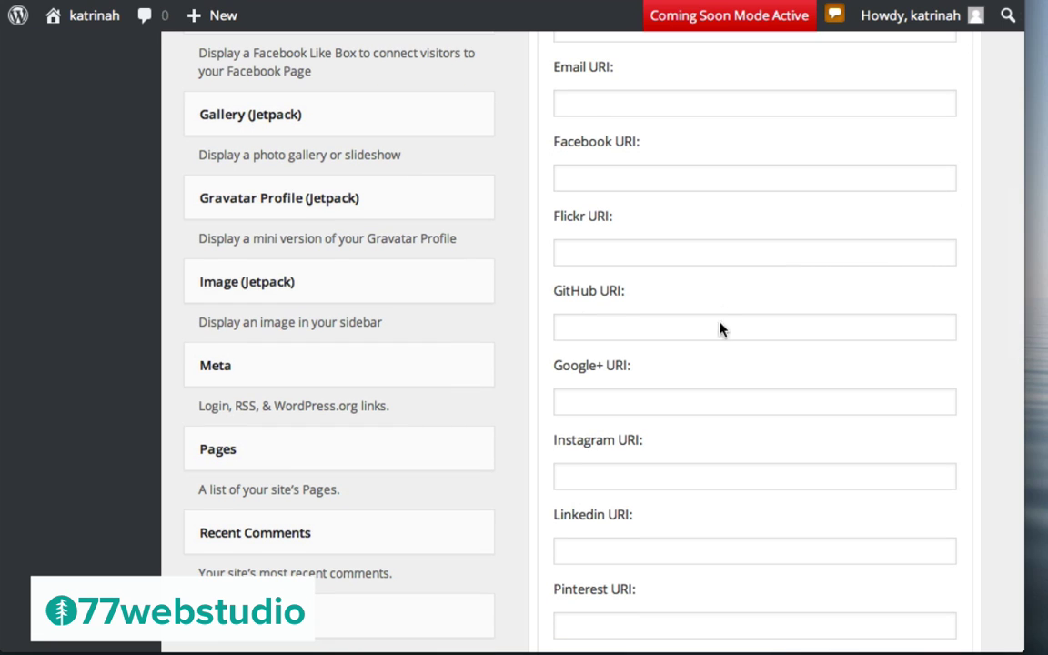
pyautogui.scroll(-3, 709, 456)
pyautogui.click(583, 361)
pyautogui.write('http://pinterest.com/77webstudio')
pyautogui.hotkey('ctrl', 'a')
pyautogui.hotkey('ctrl', 'c')
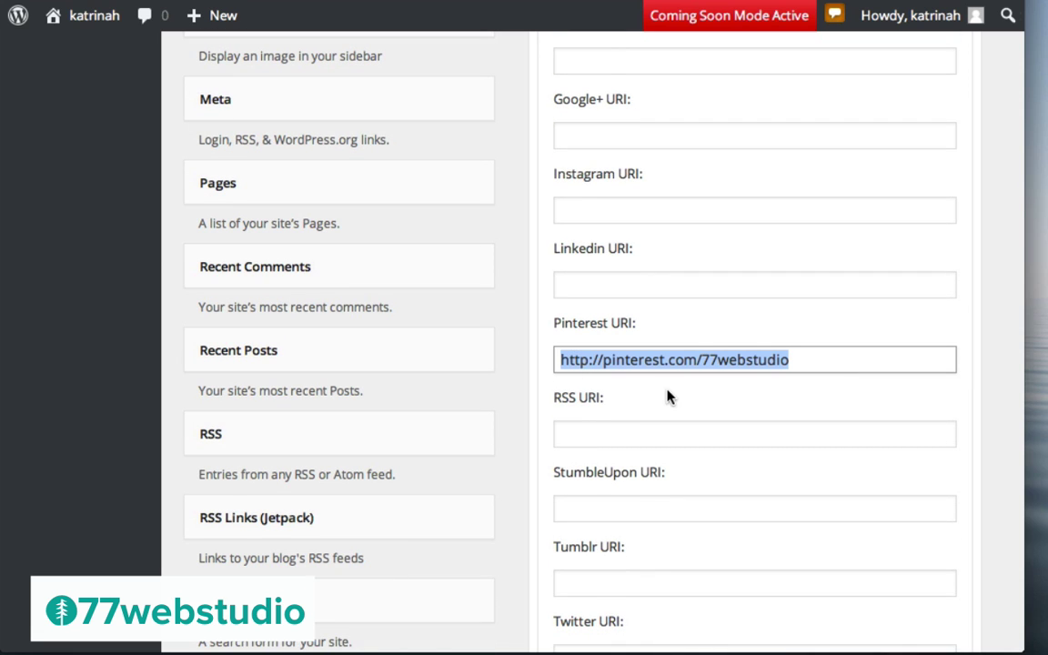
pyautogui.scroll(-3, 671, 394)
pyautogui.click(587, 409)
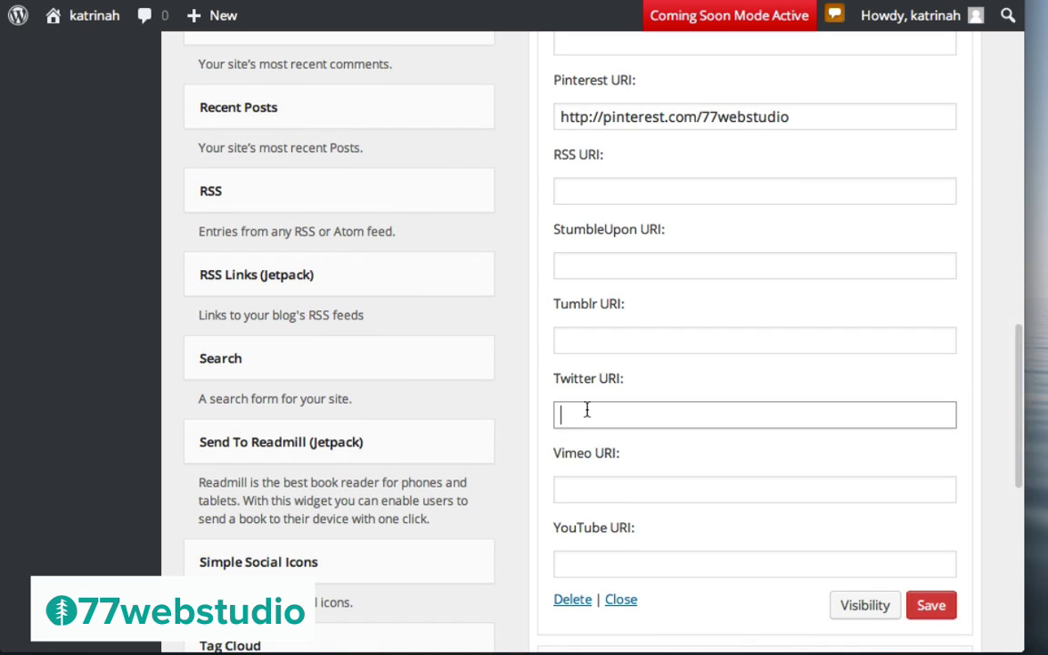
pyautogui.hotkey('ctrl', 'v')
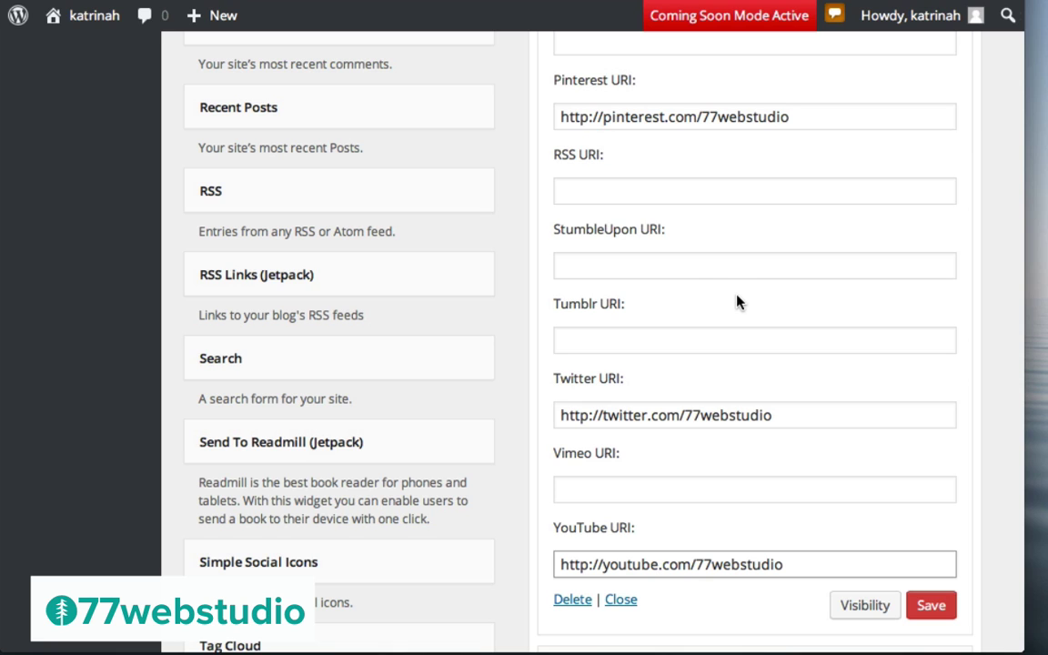
pyautogui.click(932, 606)
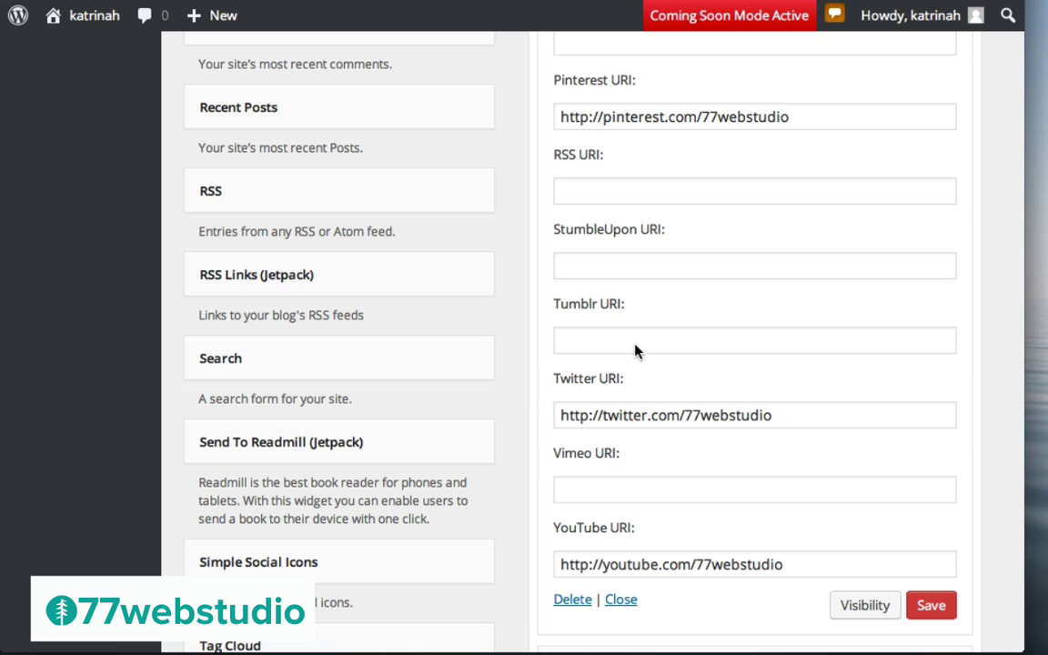
pyautogui.moveTo(87, 25)
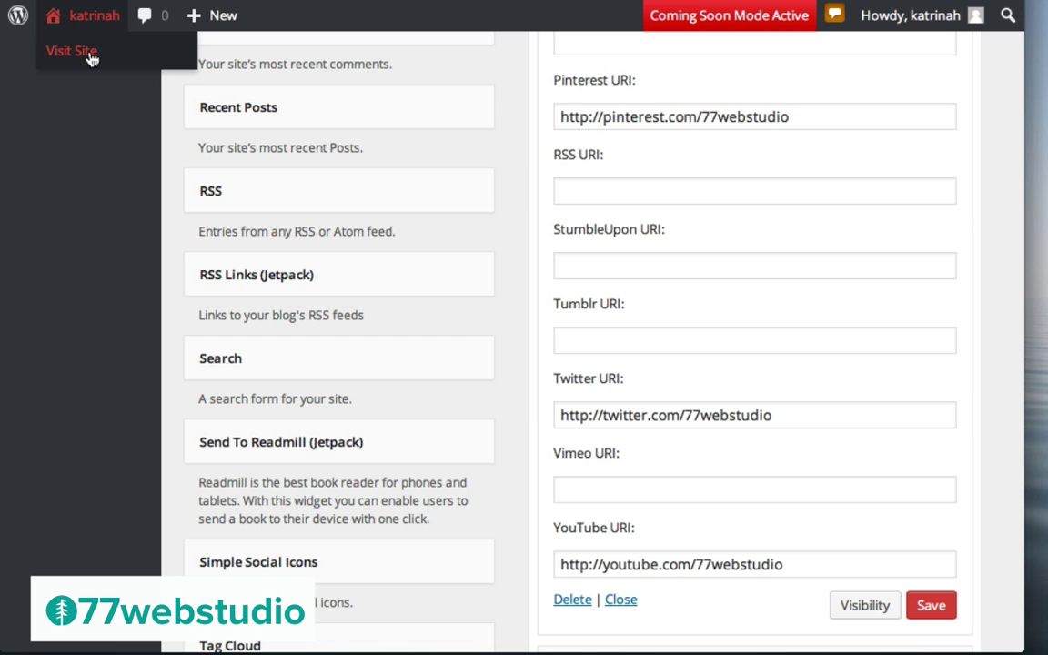
# Visit the live homepage to see the Pinterest, Twitter and YouTube icons under Connect on the Web
pyautogui.click(72, 51)
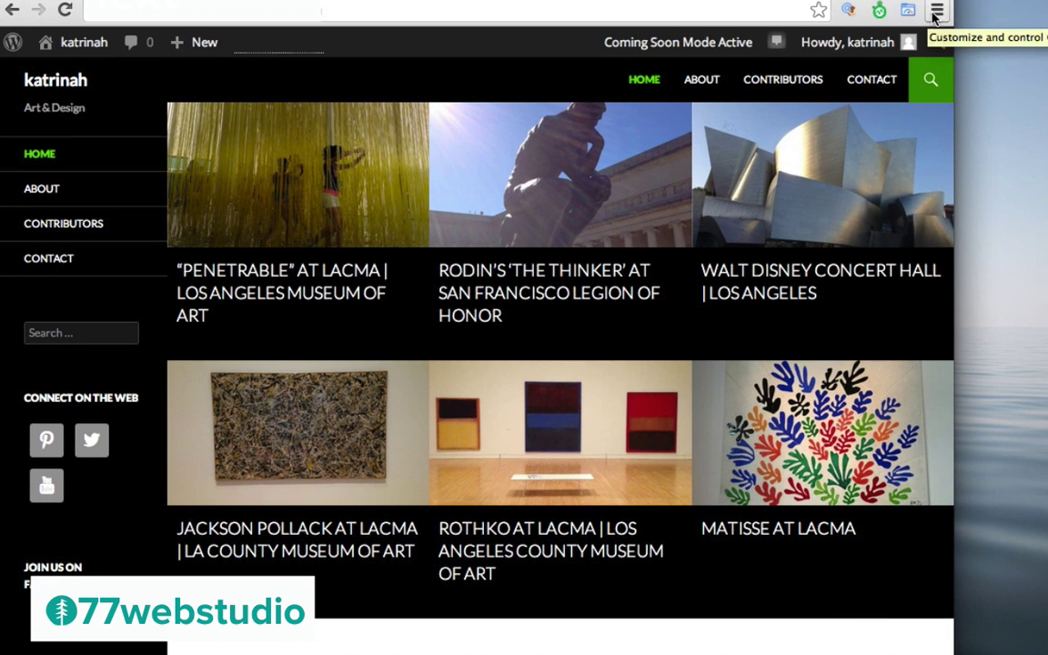
# Open Chrome Developer Tools, expand the page wrapper, and narrow and reposition the tools window
pyautogui.click(935, 12)
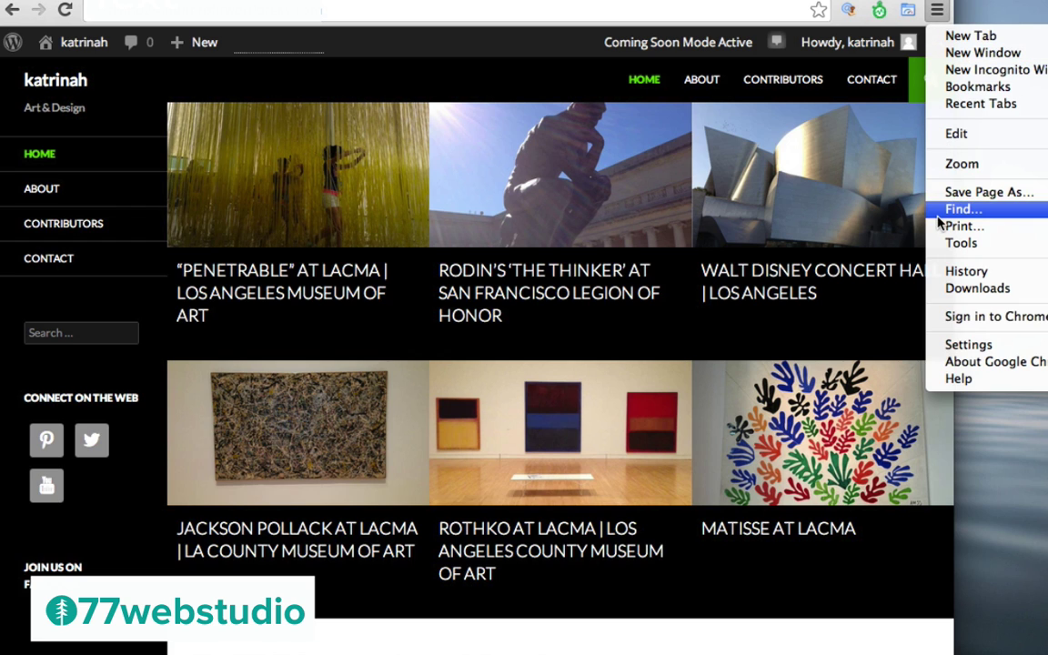
pyautogui.moveTo(958, 244)
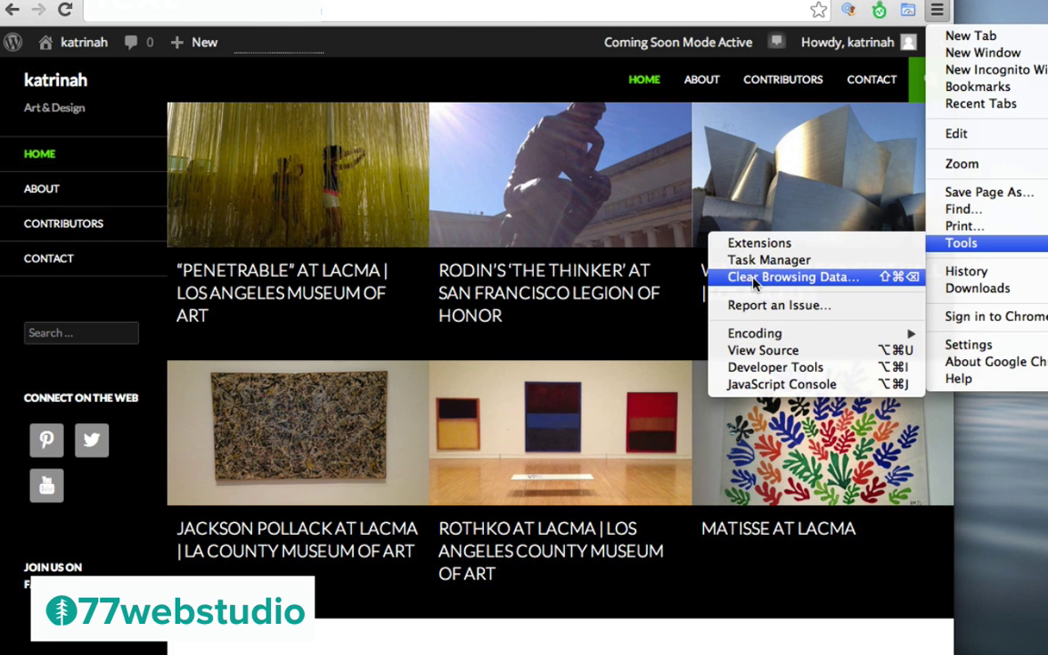
pyautogui.click(771, 367)
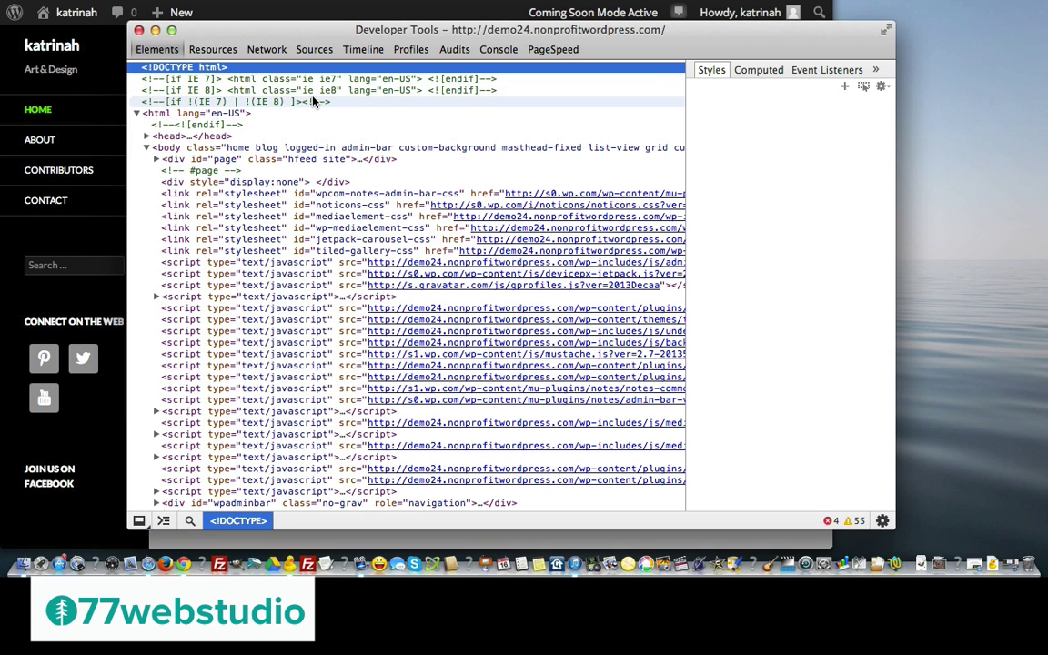
pyautogui.click(157, 160)
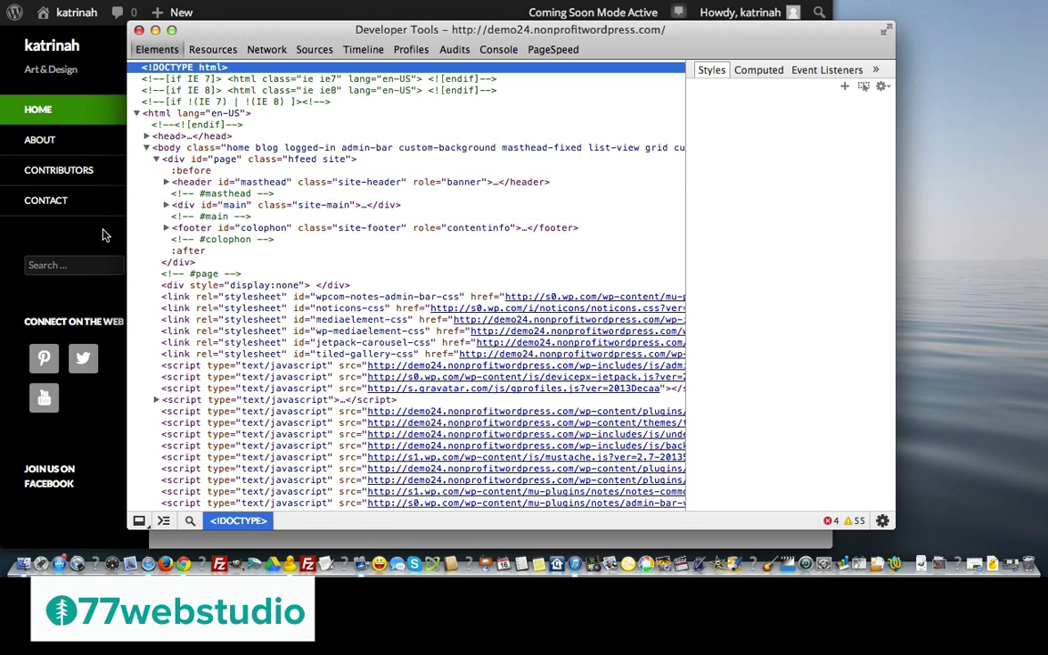
pyautogui.moveTo(893, 528); pyautogui.dragTo(800, 527)
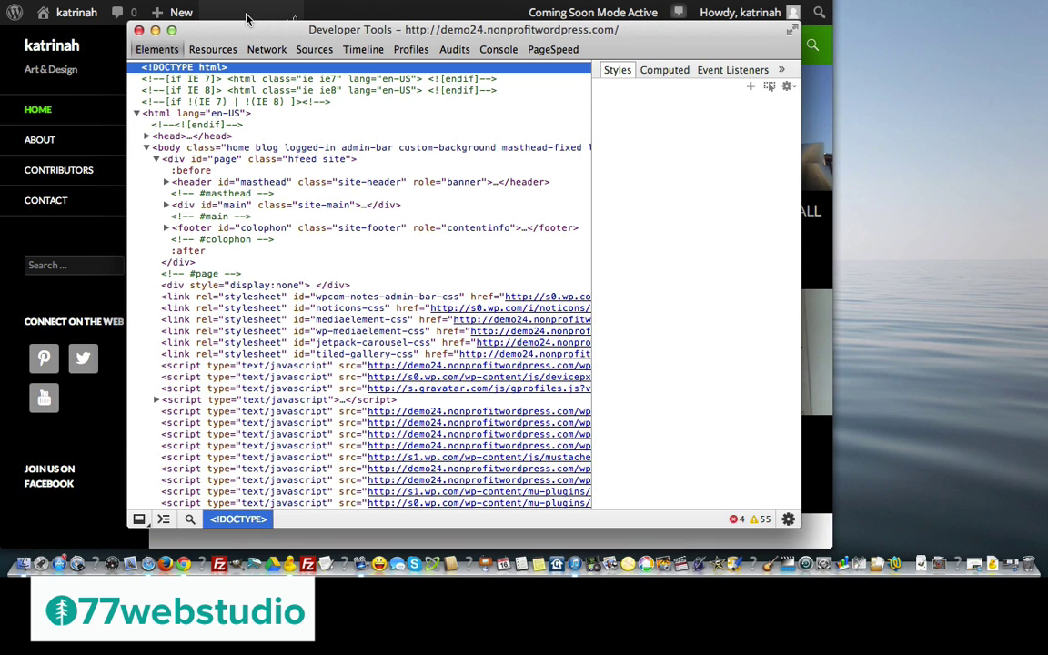
pyautogui.moveTo(220, 30); pyautogui.dragTo(234, 50)
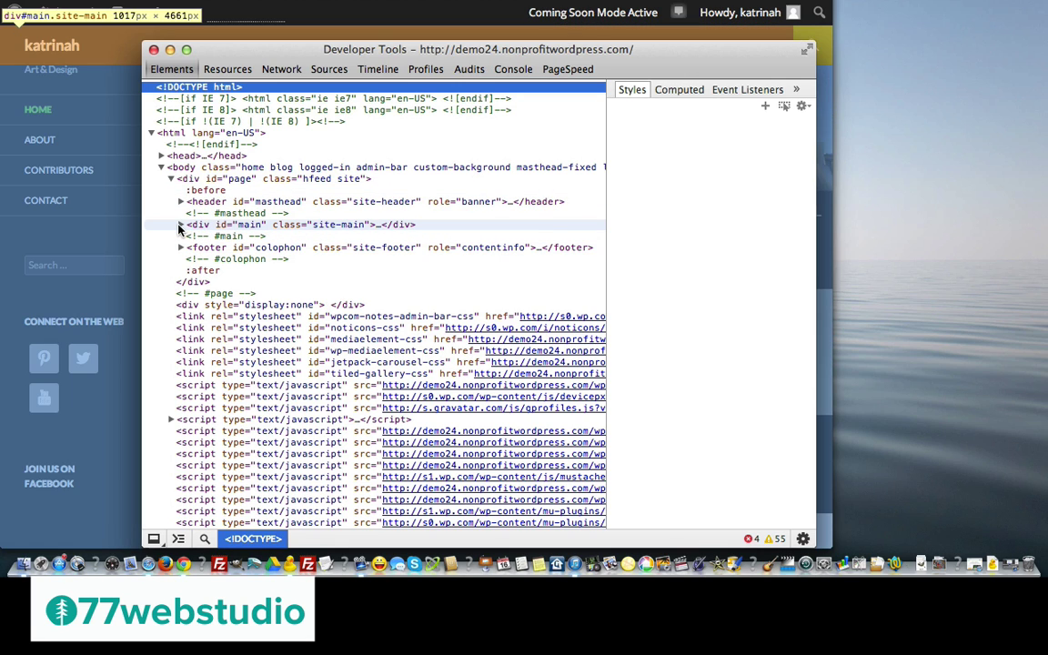
# Drill through the sidebar navigation to the Home link, copy its #55d737 colour, and close DevTools
pyautogui.click(181, 224)
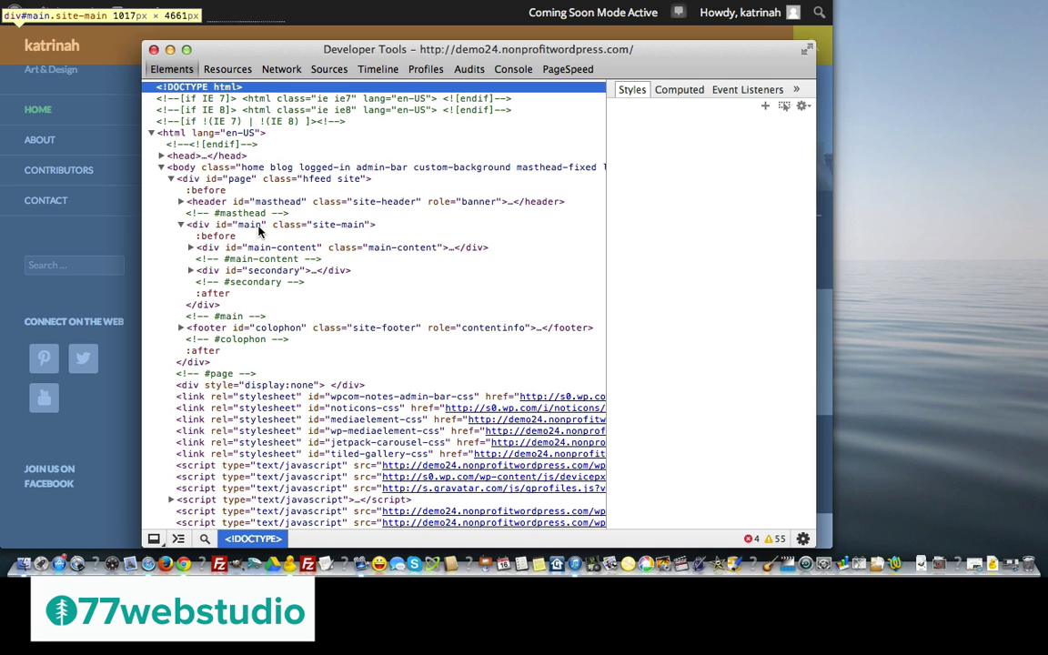
pyautogui.click(191, 271)
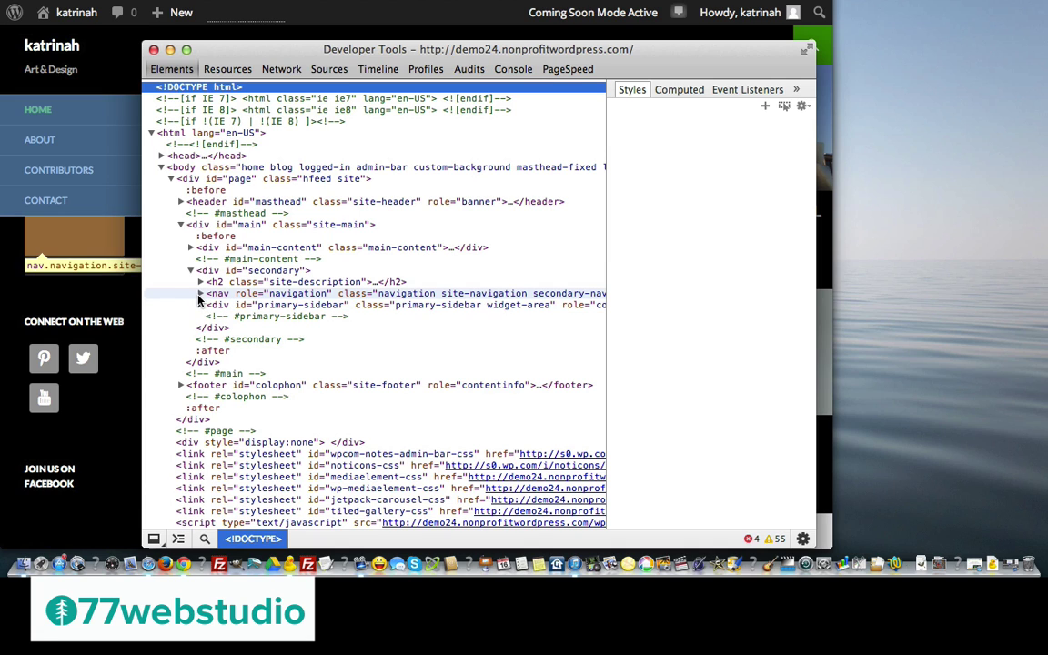
pyautogui.click(201, 294)
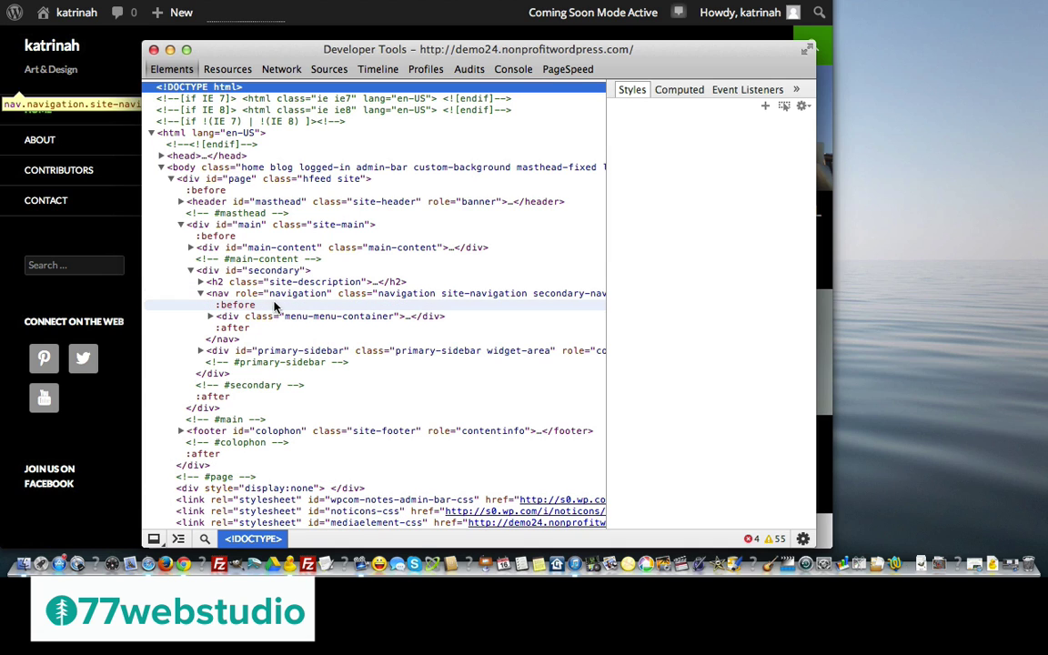
pyautogui.click(210, 317)
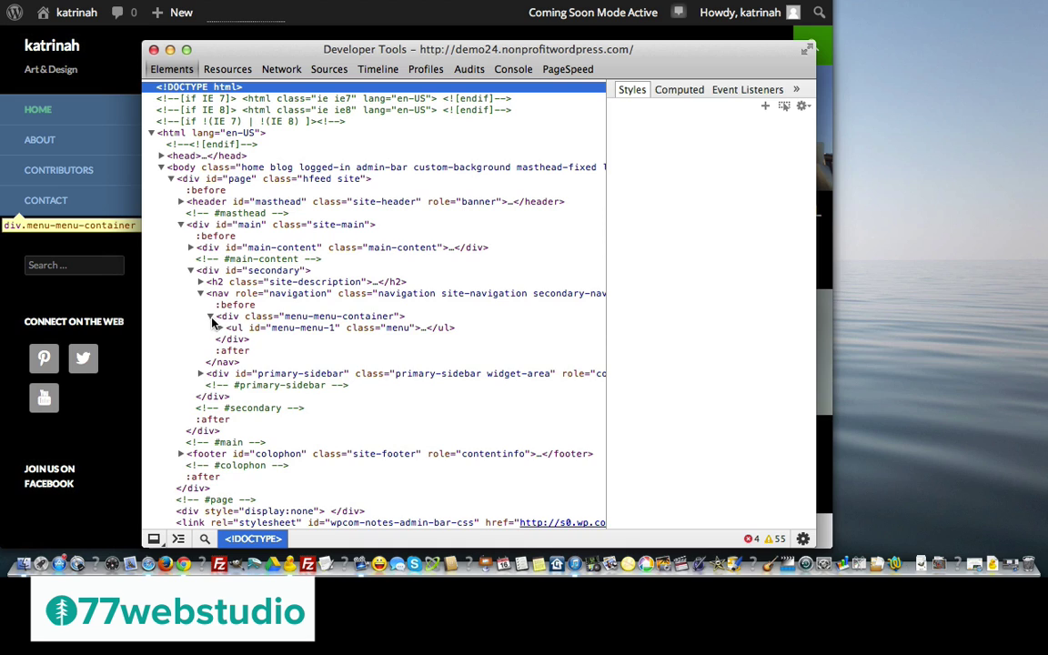
pyautogui.click(219, 327)
pyautogui.click(230, 341)
pyautogui.click(264, 353)
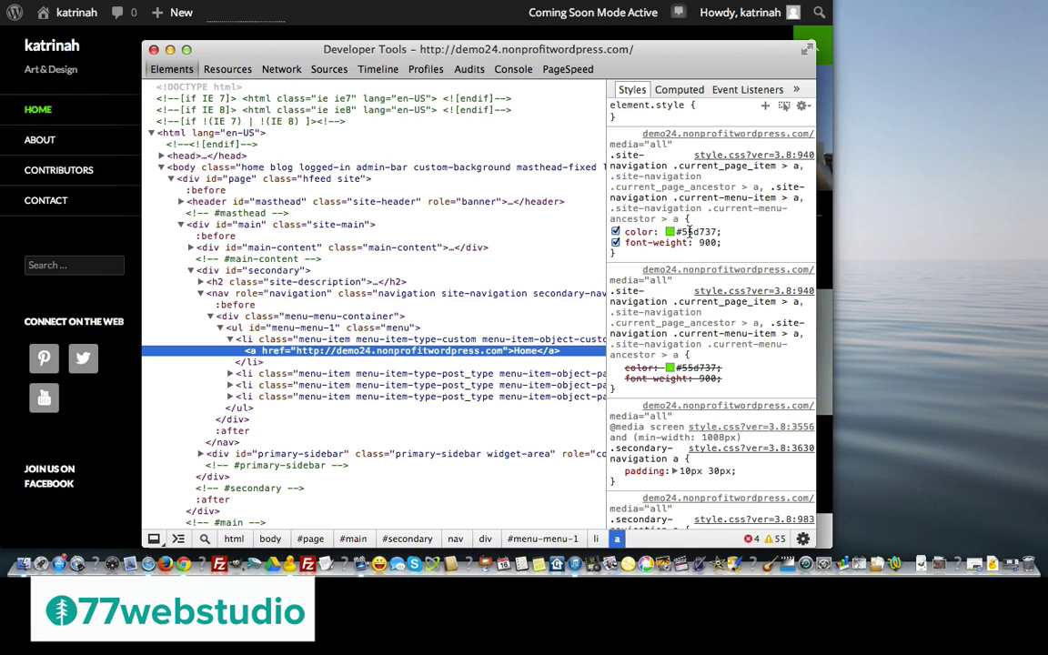
pyautogui.click(688, 231)
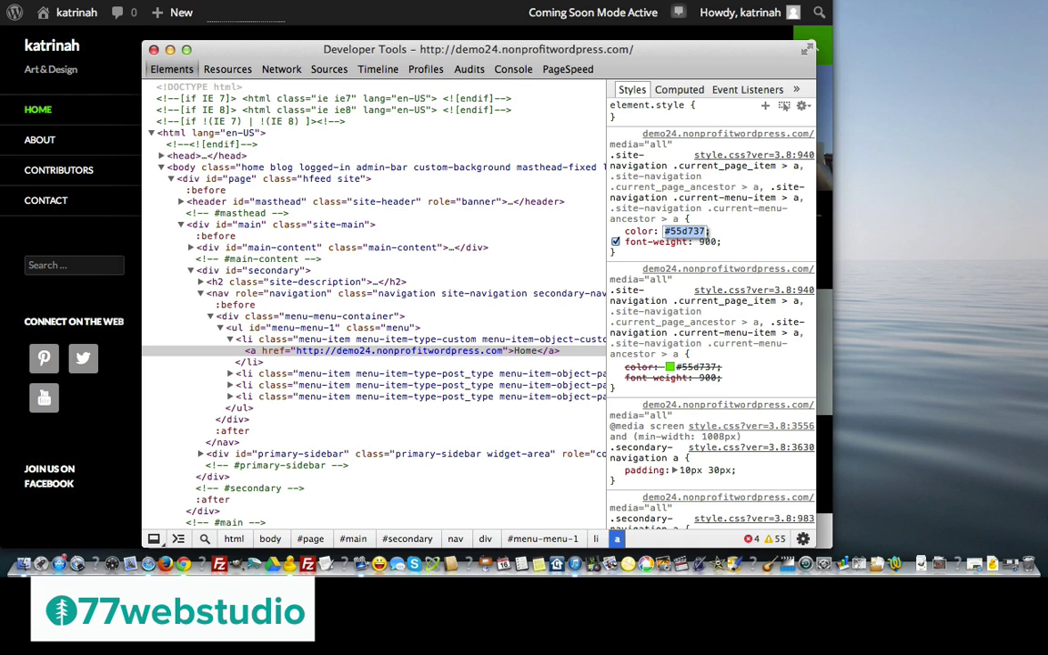
pyautogui.click(154, 49)
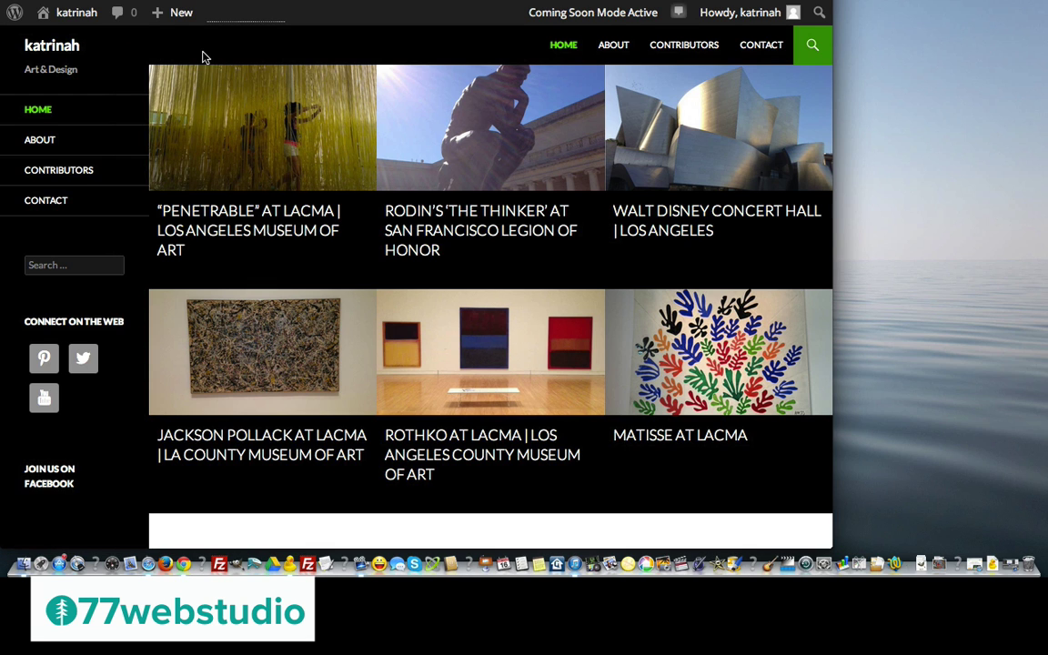
# Open the Simple Social Icons widget's settings on the Widgets page
pyautogui.moveTo(71, 13)
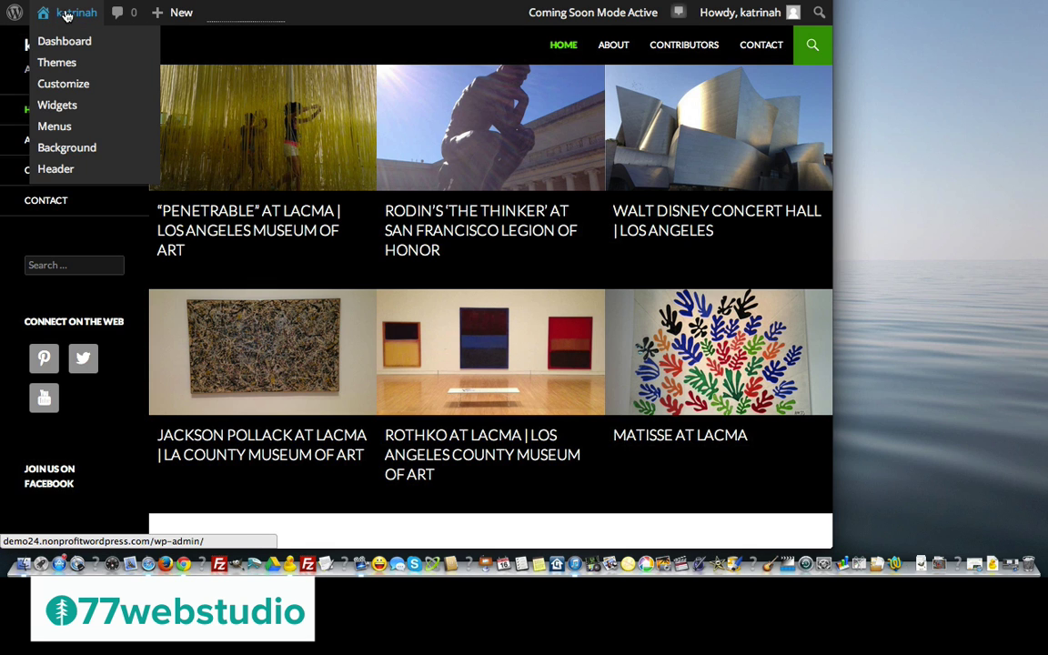
pyautogui.click(57, 106)
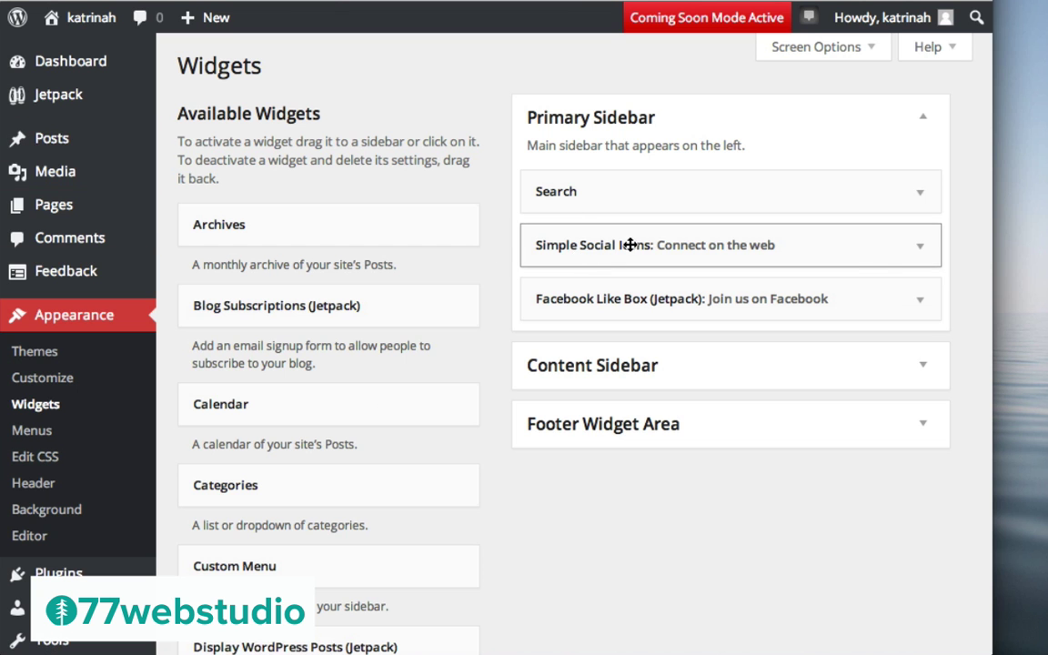
pyautogui.click(913, 257)
pyautogui.click(914, 256)
pyautogui.click(914, 257)
pyautogui.scroll(-3, 801, 396)
pyautogui.scroll(-2, 801, 395)
# Change Background Color #999999 and Background Hover Color #666666 both to #55d737, then save
pyautogui.click(651, 340)
pyautogui.moveTo(652, 340); pyautogui.dragTo(712, 340)
pyautogui.write('#55d737')
pyautogui.click(701, 381)
pyautogui.moveTo(692, 381); pyautogui.dragTo(750, 381)
pyautogui.write('#55d737')
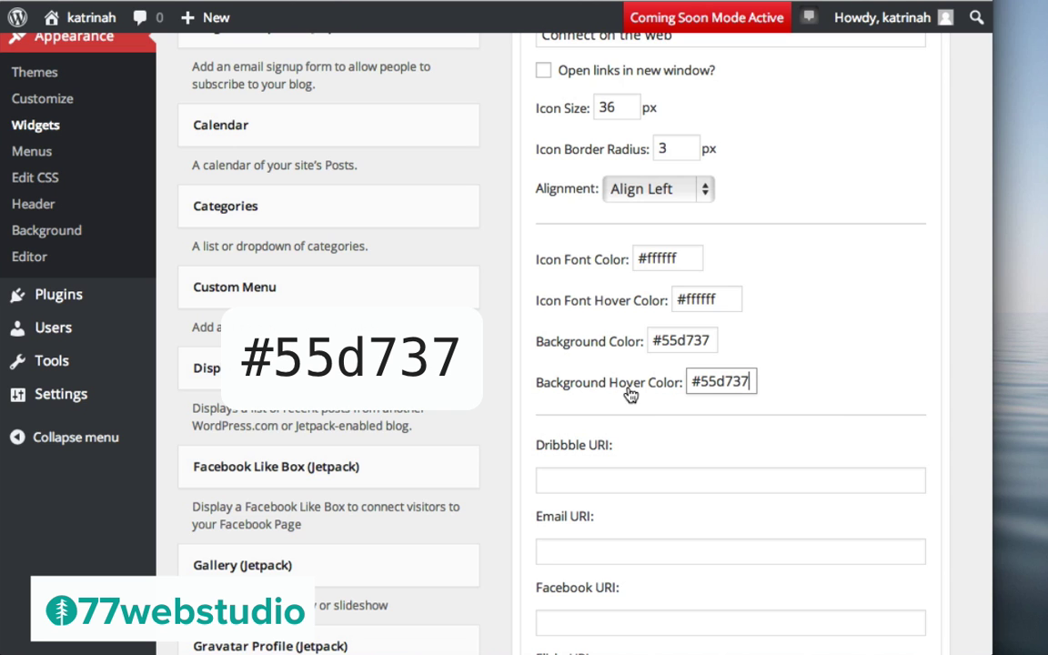
pyautogui.scroll(3, 828, 311)
pyautogui.scroll(-7, 828, 311)
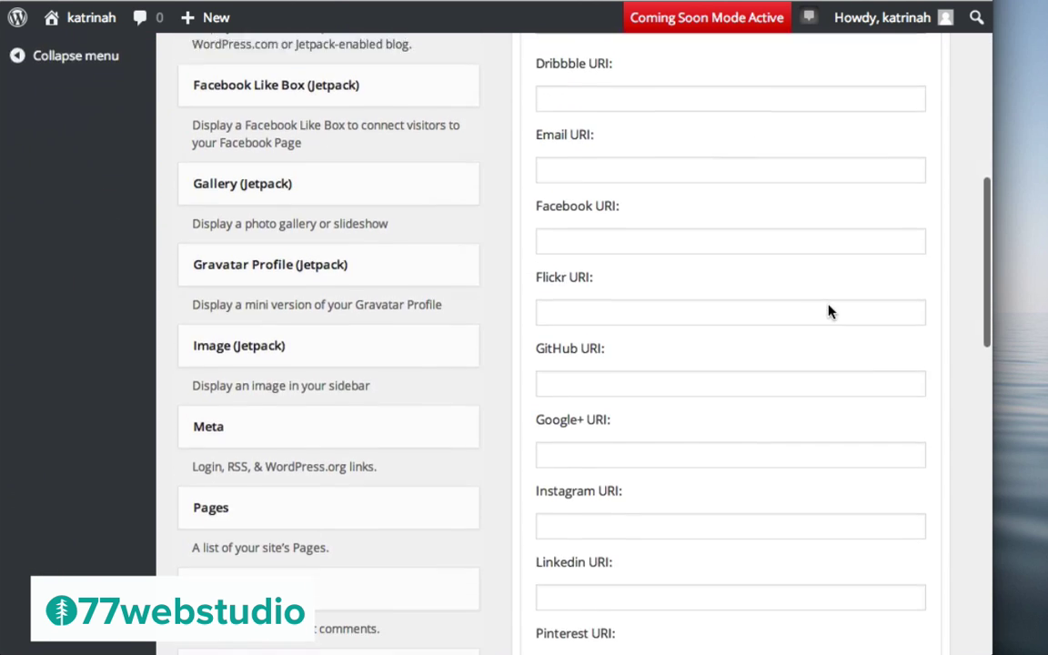
pyautogui.scroll(-8, 829, 307)
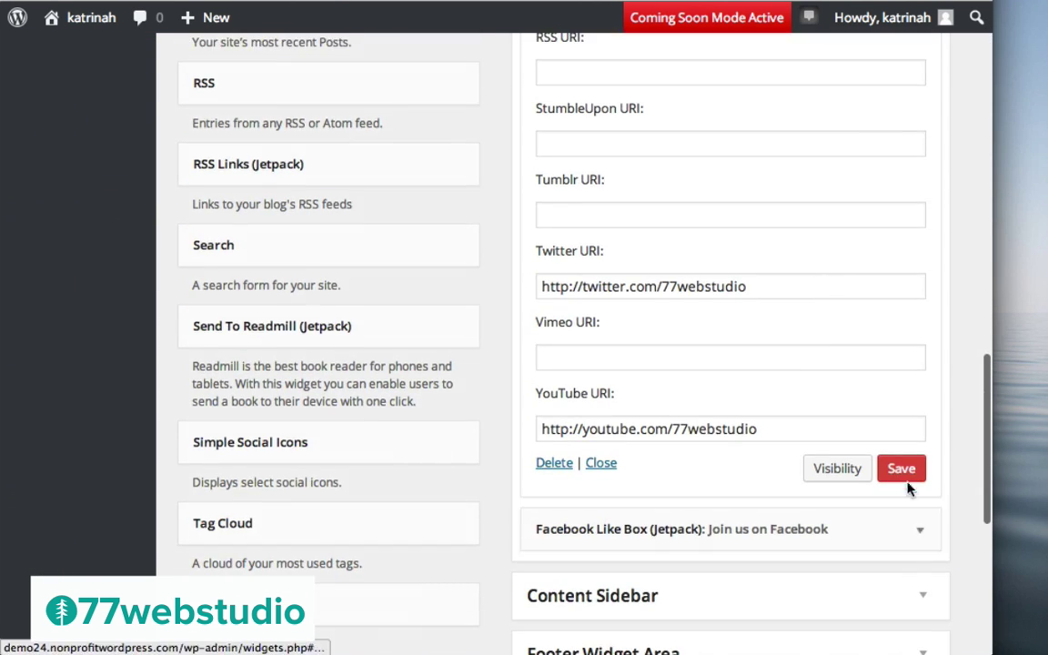
pyautogui.click(901, 468)
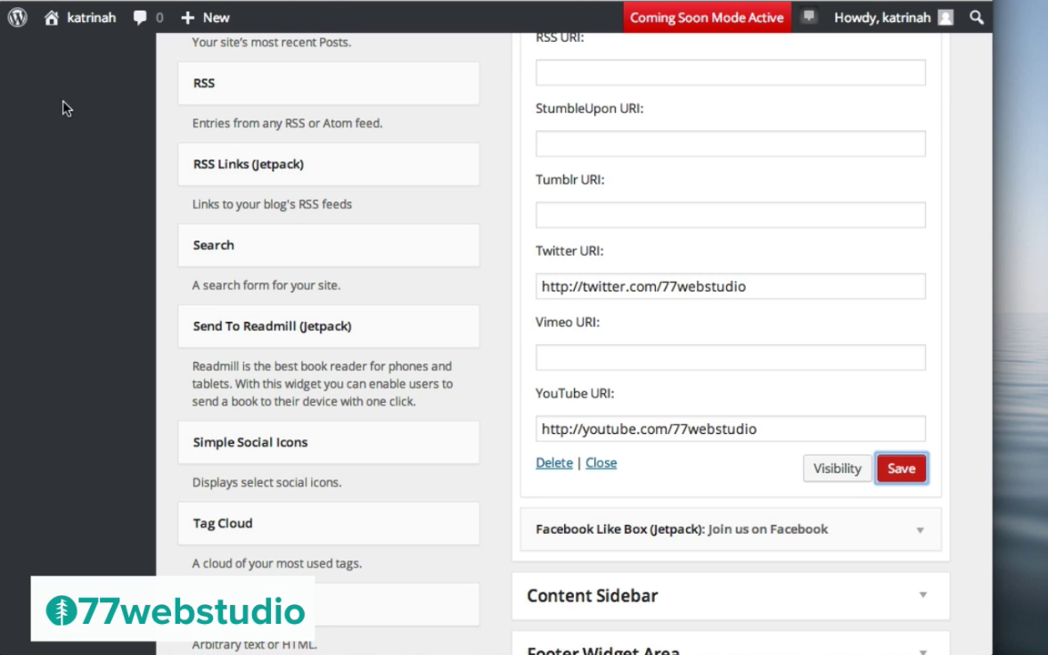
pyautogui.scroll(15, 574, 243)
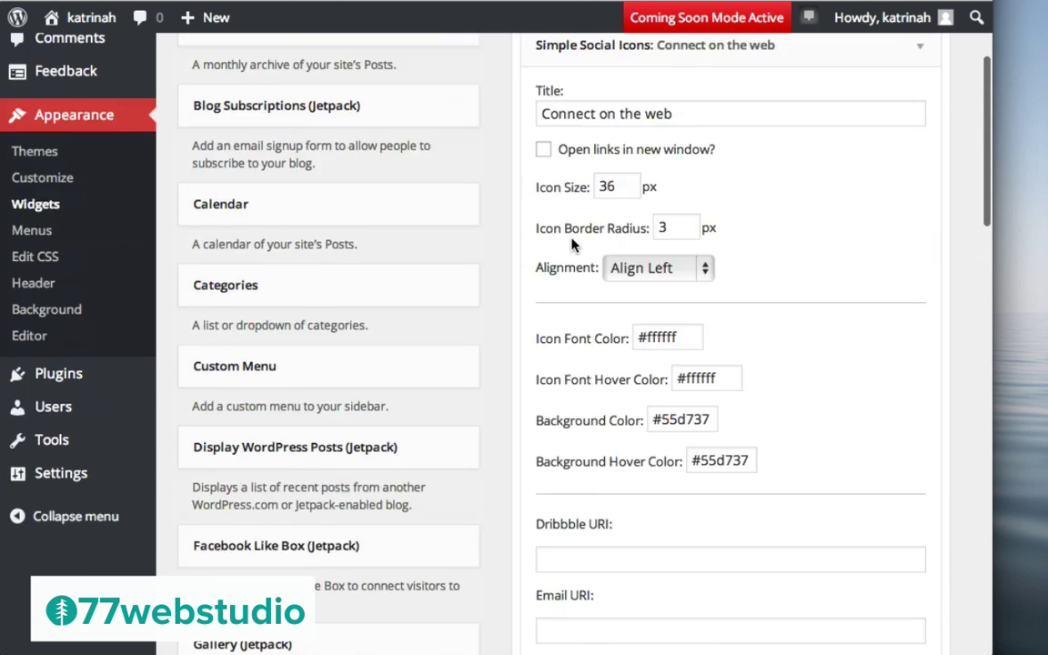
# Check the green icons on the live site, open Contributors, then return to the Dashboard
pyautogui.click(91, 23)
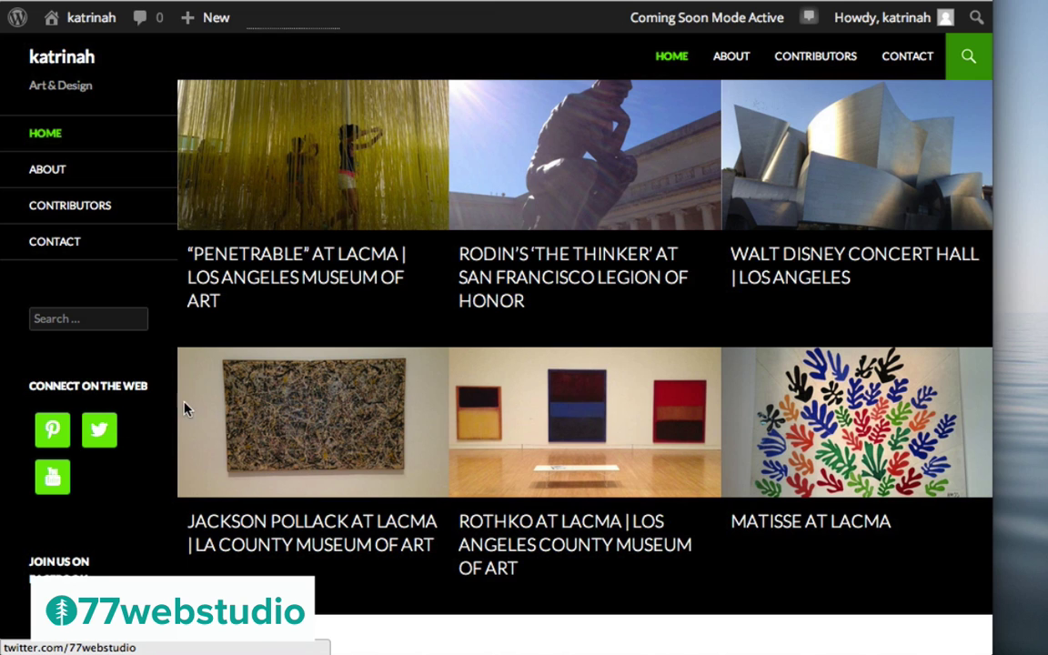
pyautogui.click(801, 62)
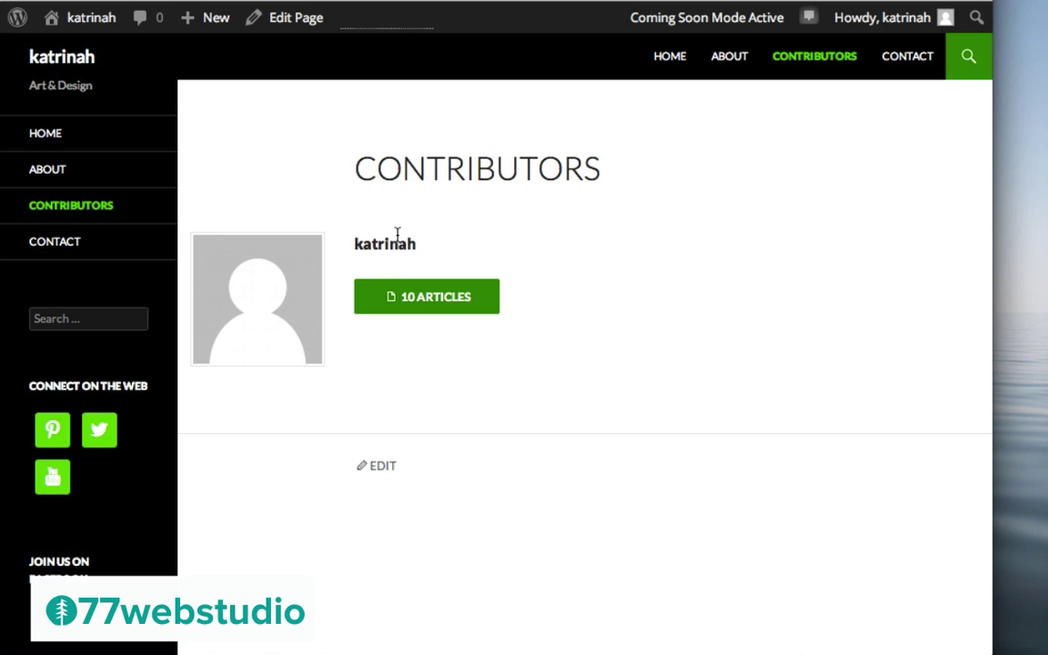
pyautogui.moveTo(91, 29)
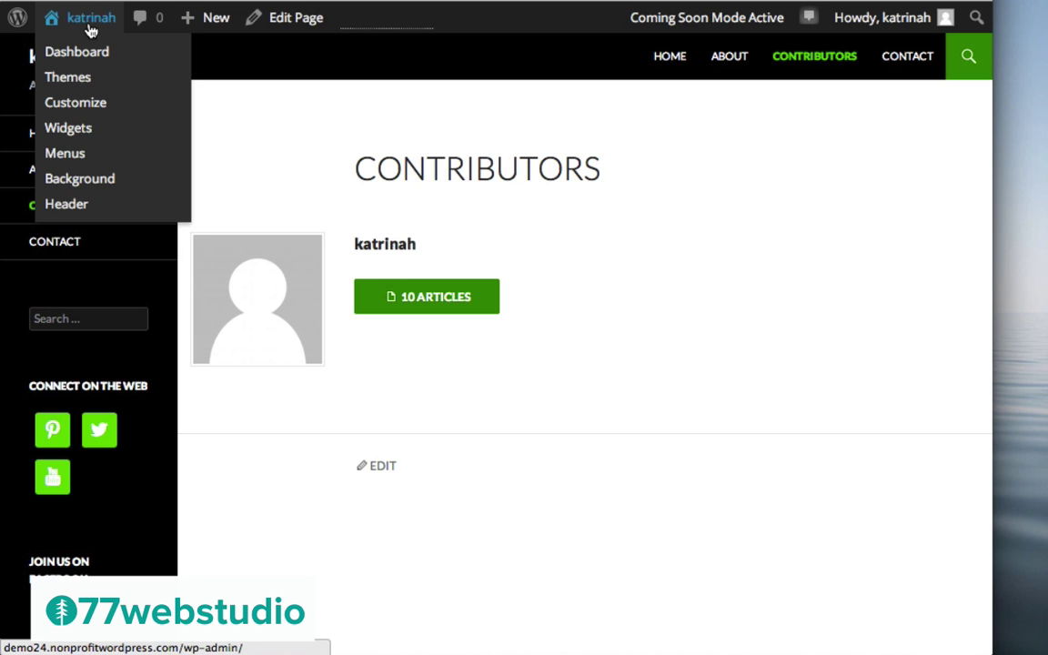
pyautogui.click(80, 54)
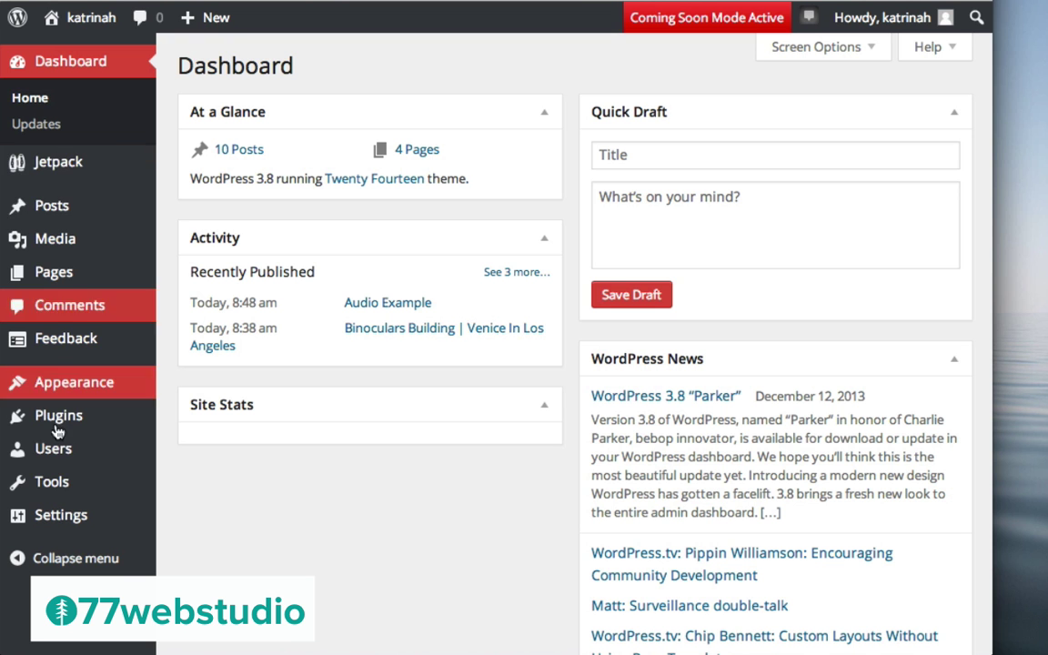
# Review the user's profile settings from Users, then return to the live site's front page
pyautogui.click(46, 449)
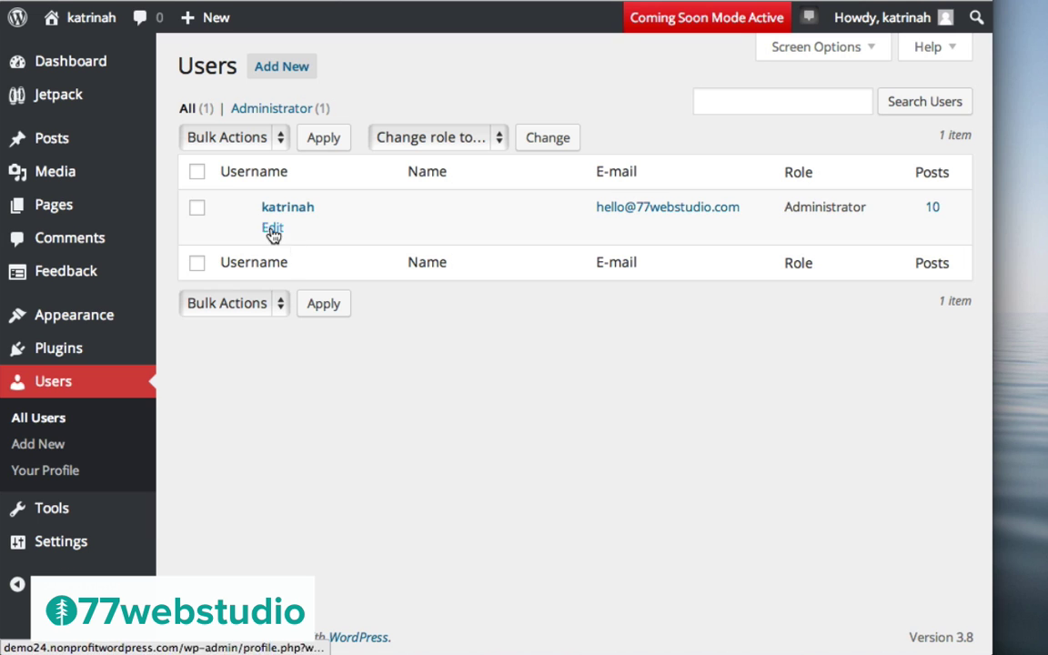
pyautogui.click(276, 231)
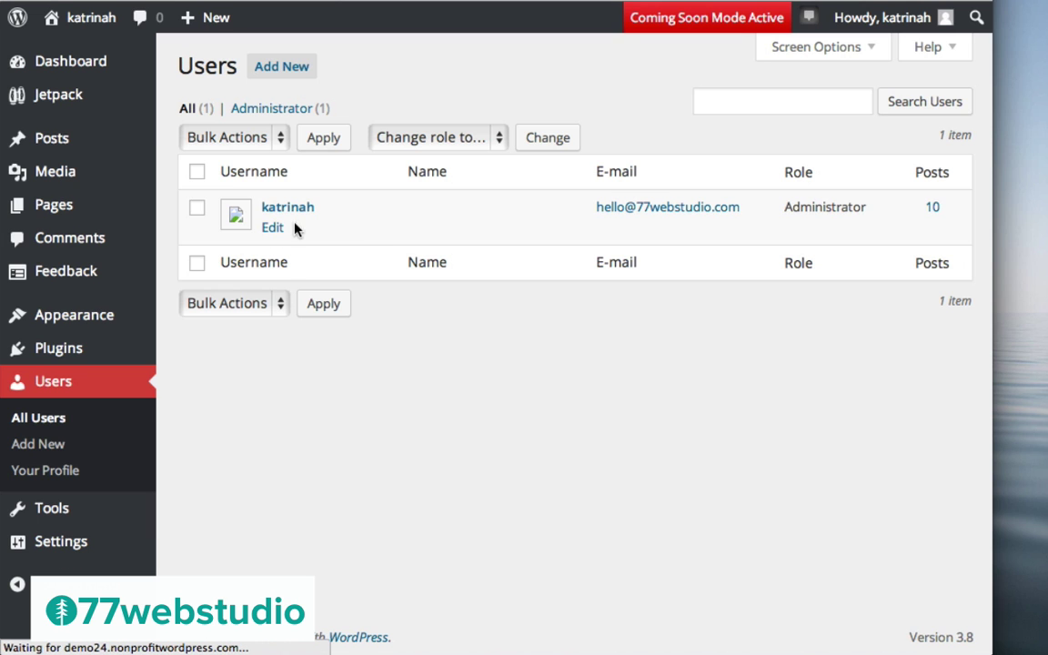
pyautogui.scroll(-10, 363, 393)
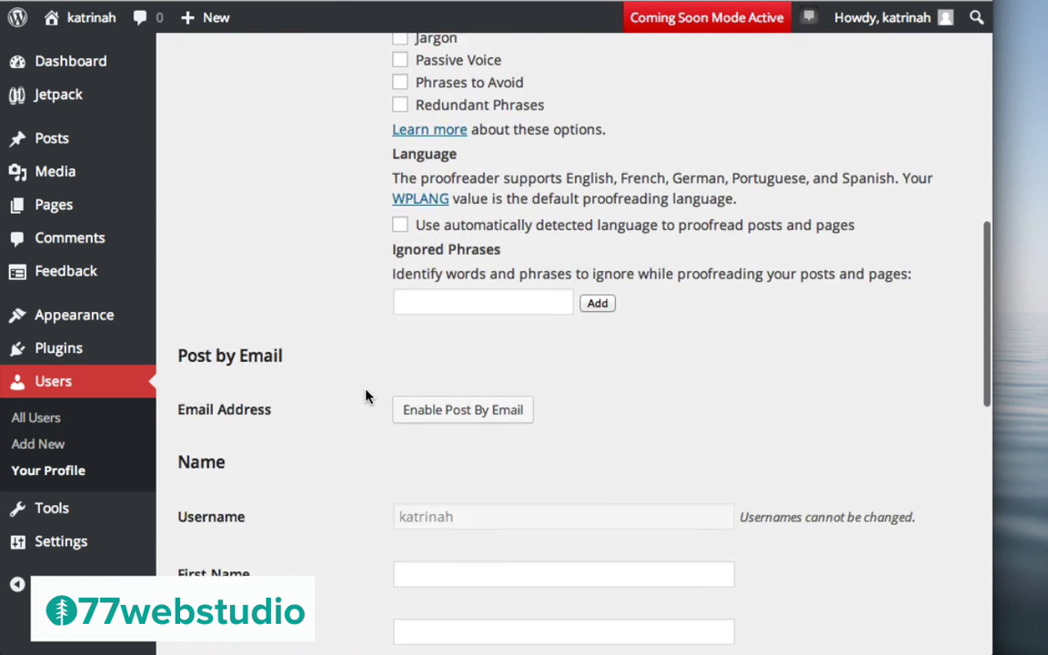
pyautogui.scroll(-5, 366, 396)
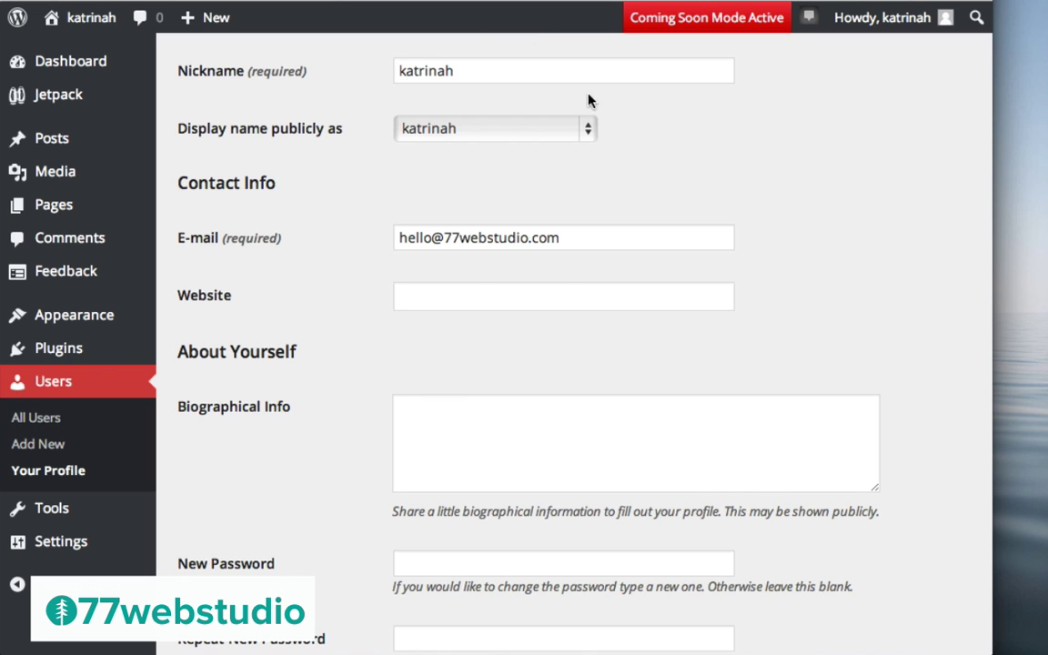
pyautogui.click(86, 17)
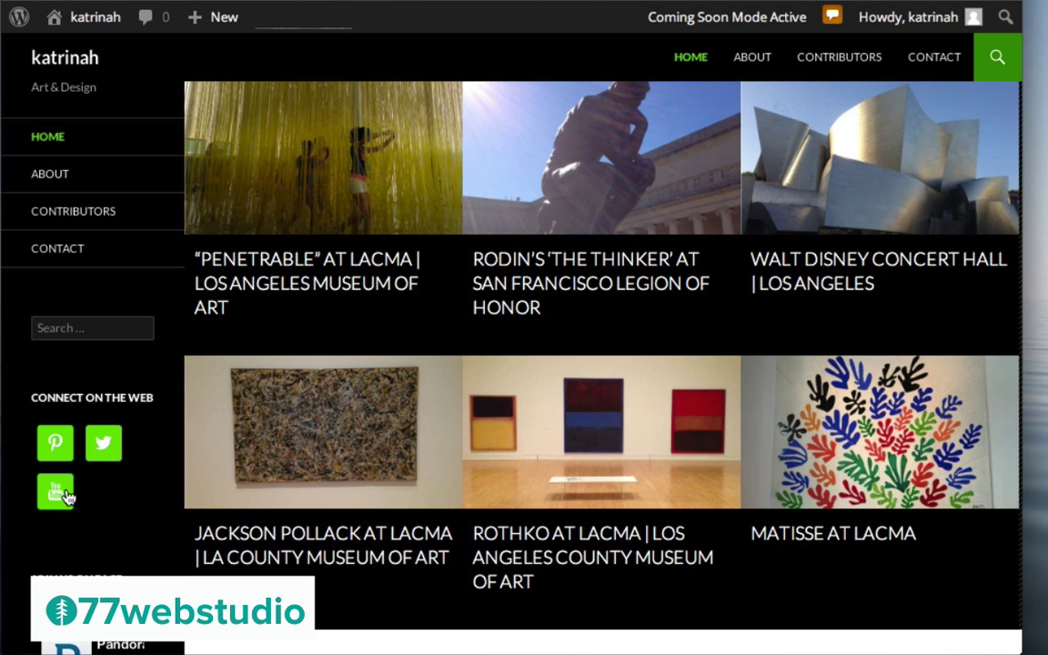
pyautogui.scroll(-5, 151, 479)
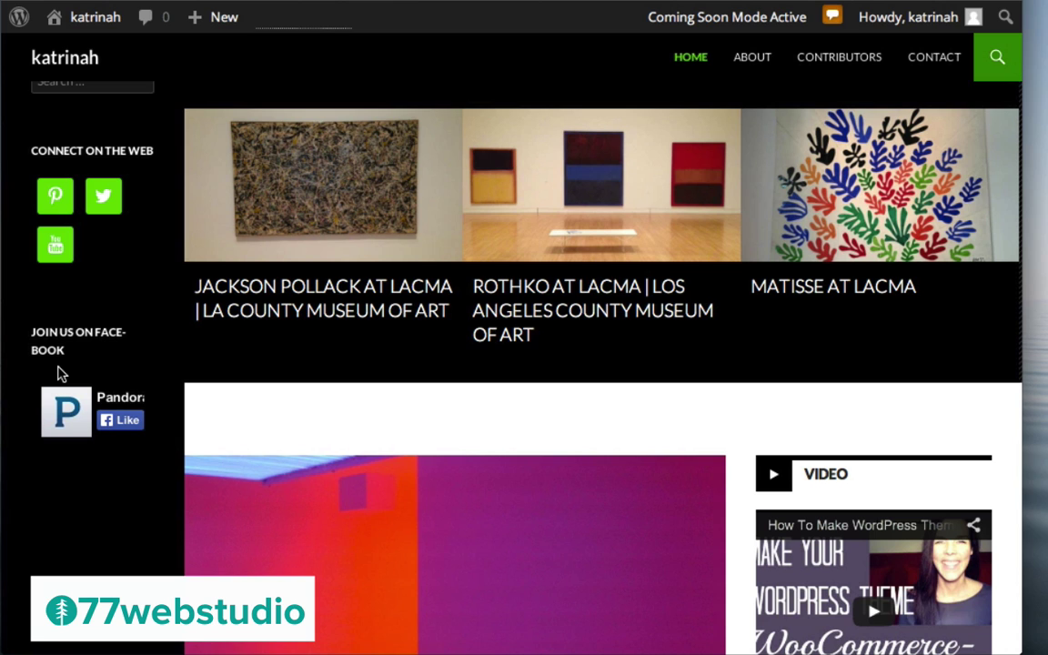
pyautogui.scroll(-5, 626, 374)
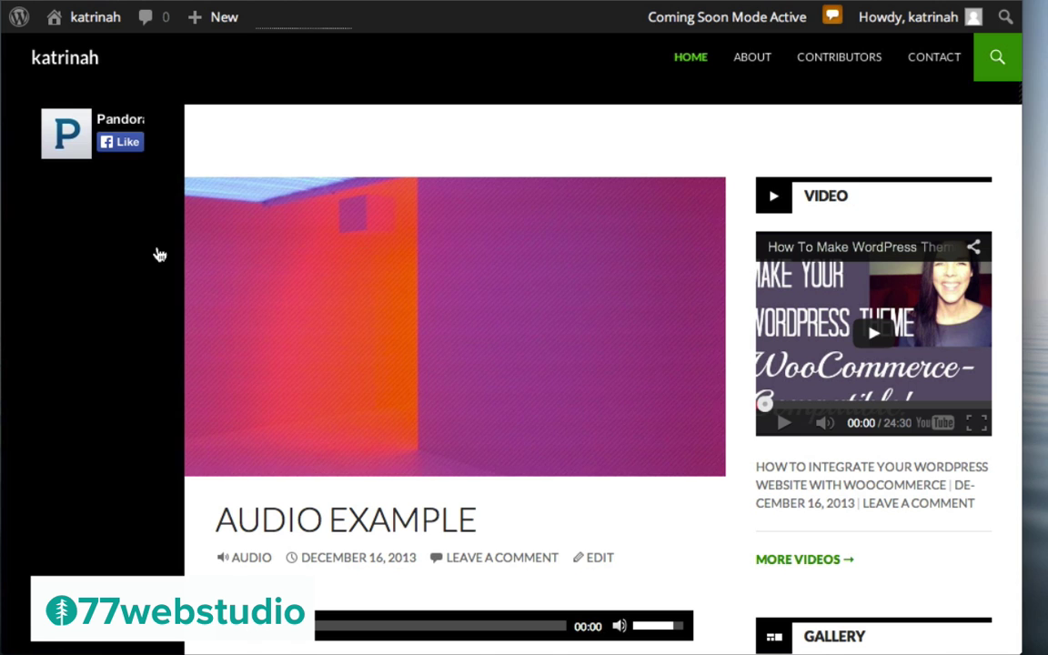
pyautogui.scroll(10, 647, 118)
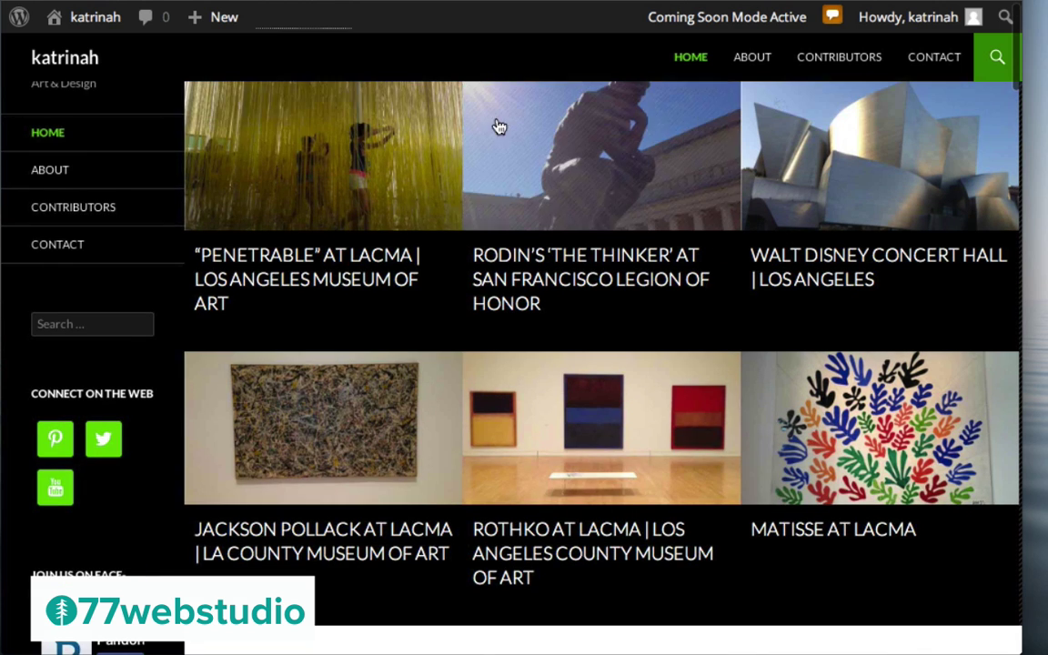
pyautogui.scroll(-10, 532, 371)
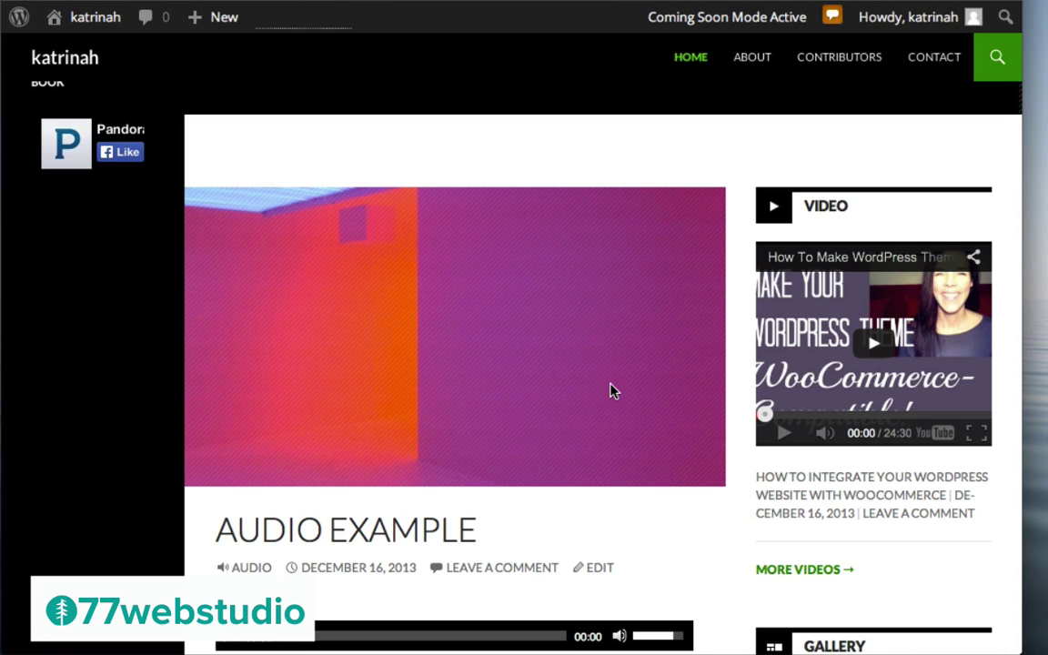
pyautogui.rightClick(557, 353)
pyautogui.click(145, 546)
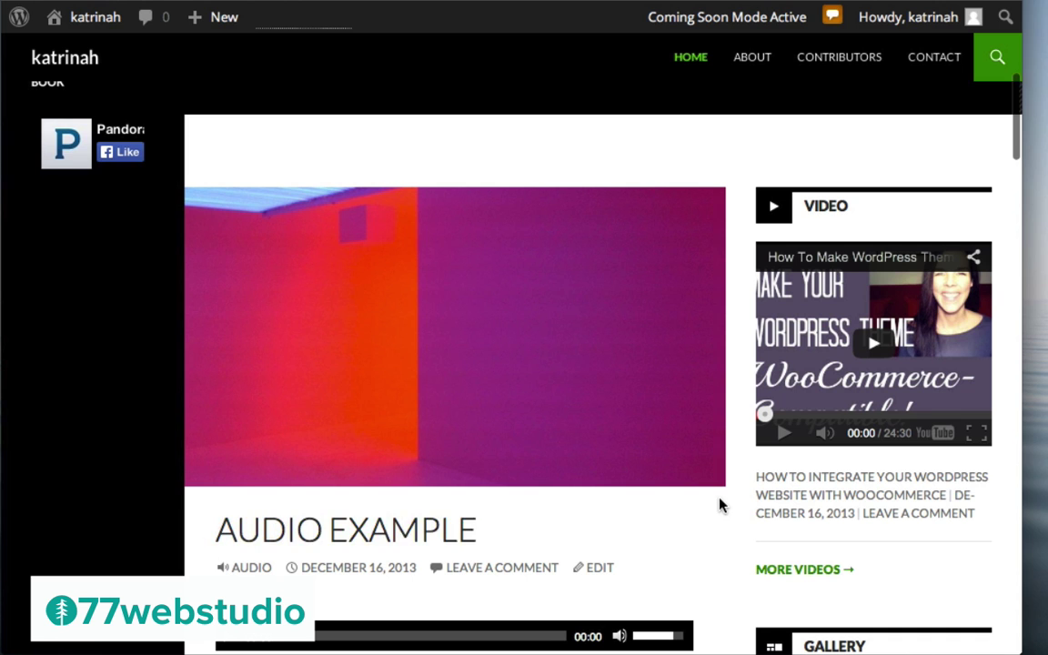
pyautogui.scroll(-3, 719, 506)
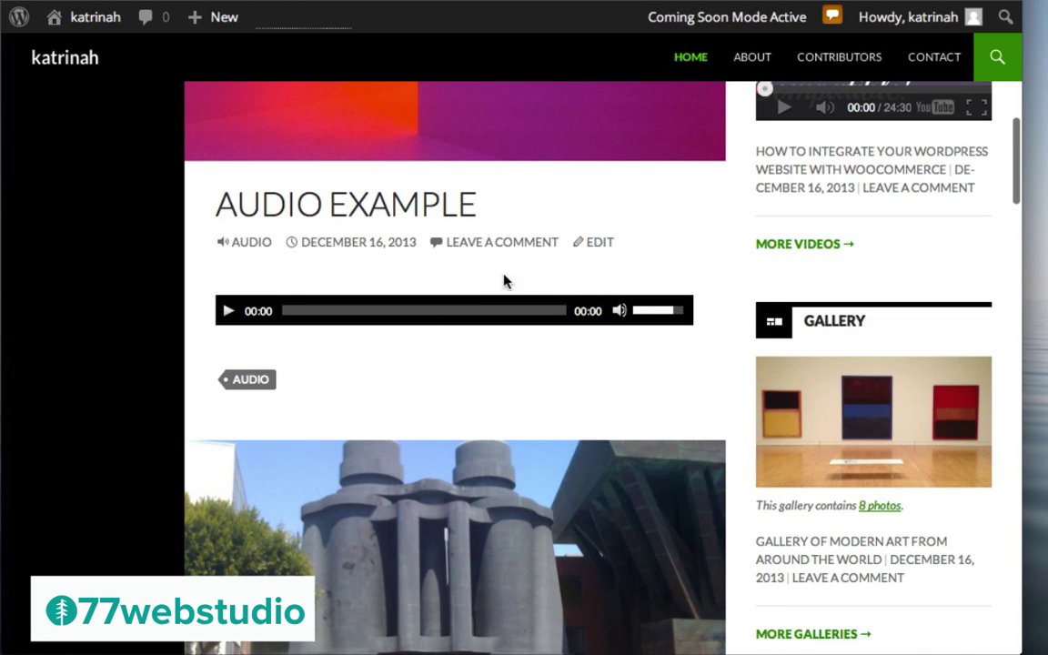
pyautogui.scroll(-3, 491, 356)
pyautogui.scroll(-20, 490, 357)
pyautogui.scroll(-8, 491, 359)
pyautogui.scroll(20, 491, 360)
pyautogui.scroll(10, 490, 358)
pyautogui.scroll(-8, 492, 355)
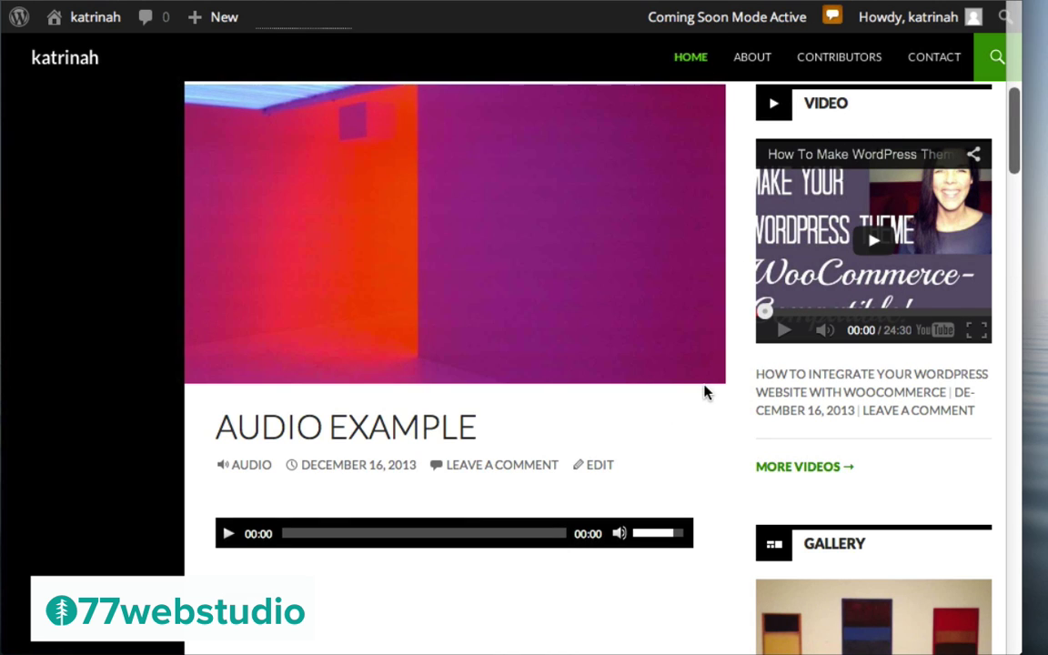
pyautogui.scroll(-4, 708, 390)
pyautogui.scroll(-5, 716, 387)
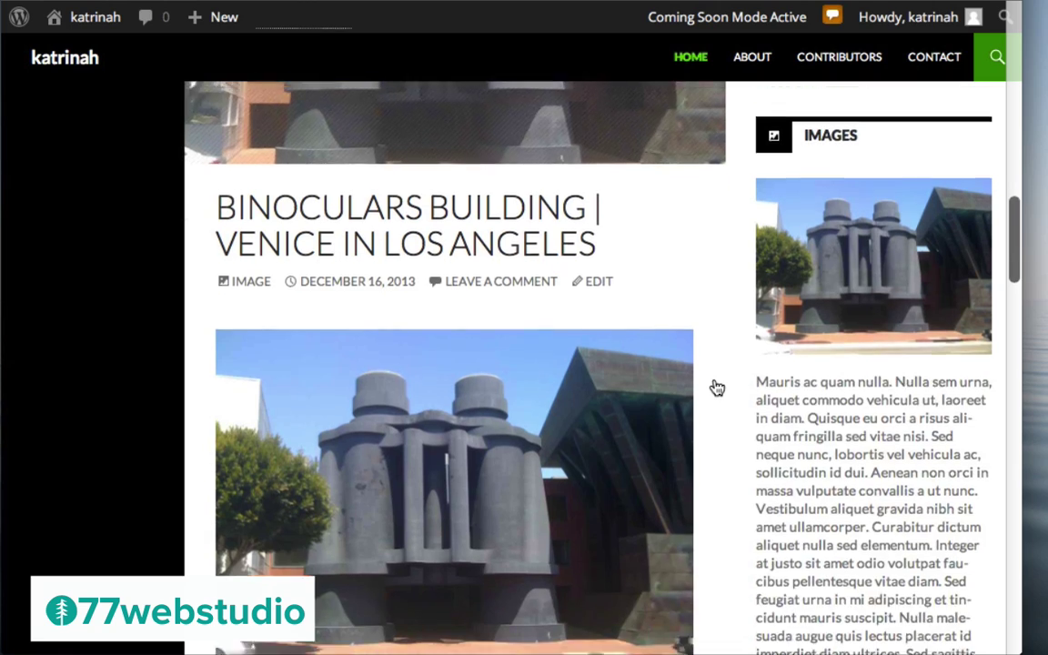
pyautogui.scroll(-6, 788, 314)
pyautogui.scroll(-1, 788, 314)
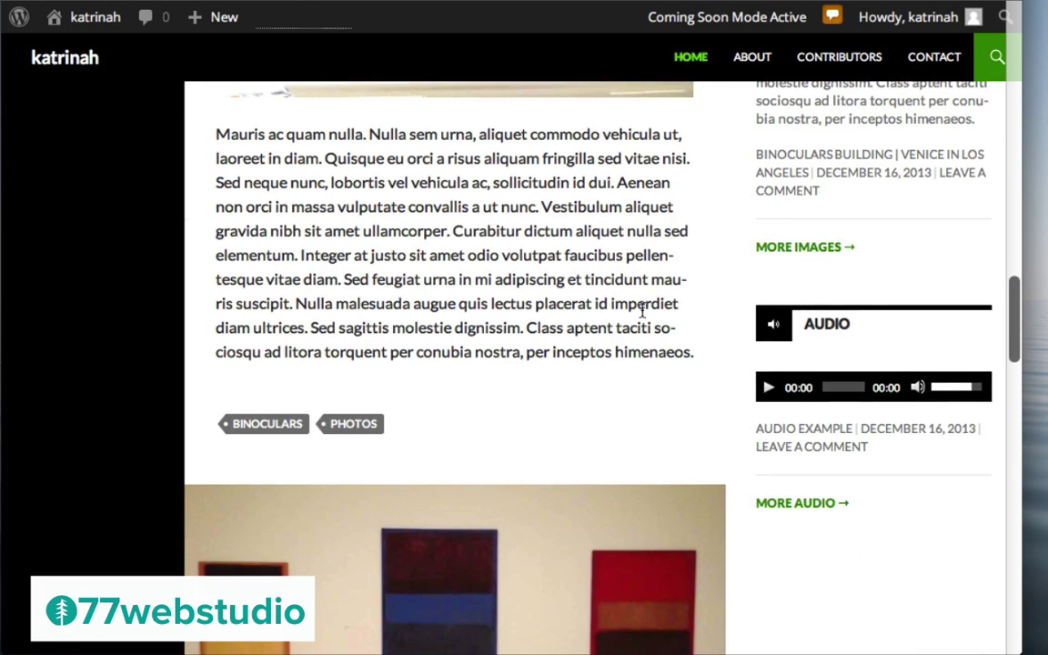
pyautogui.scroll(20, 642, 310)
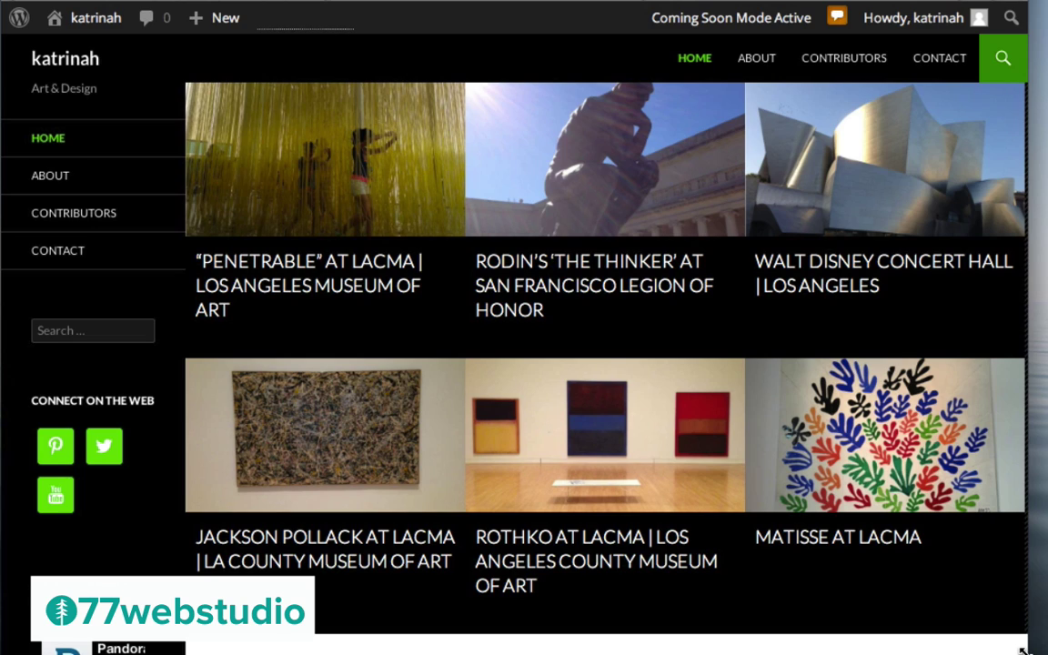
# Narrow the browser window to phone width to preview the mobile layout
pyautogui.moveTo(1021, 652); pyautogui.dragTo(398, 651)
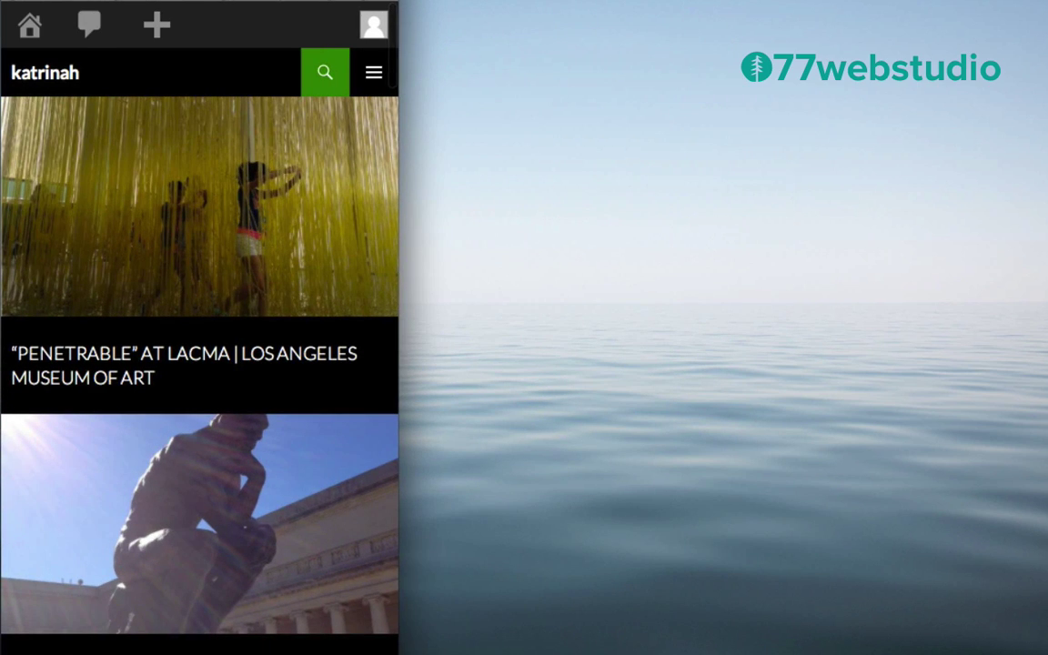
pyautogui.scroll(-3, 226, 243)
pyautogui.scroll(3, 226, 243)
# Expand the collapsed mobile navigation menu, then restore the full desktop width
pyautogui.click(372, 78)
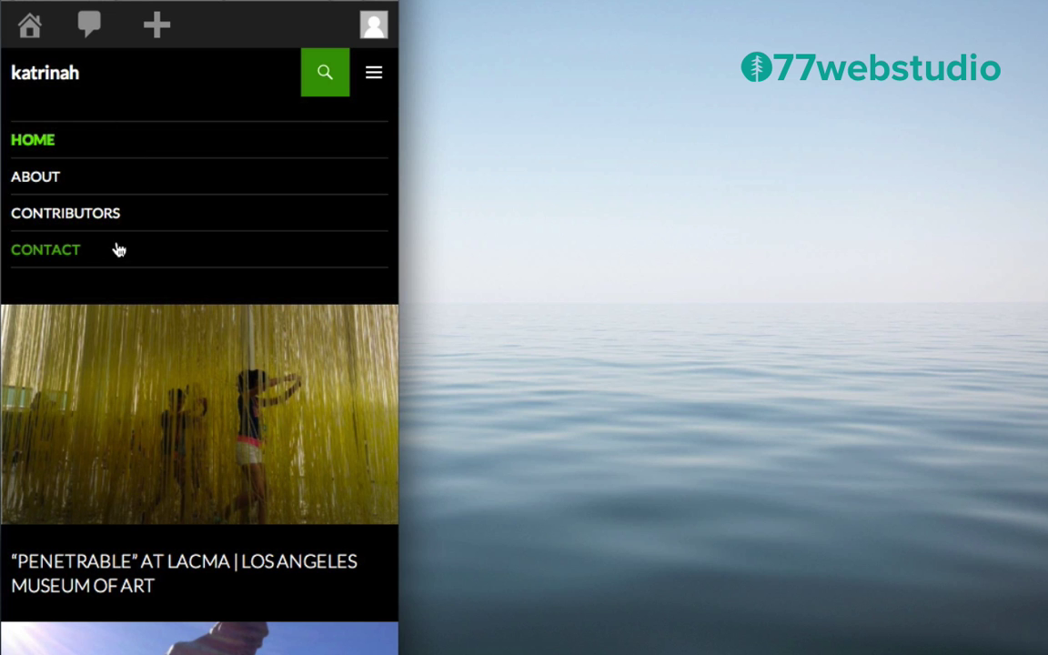
pyautogui.scroll(-5, 222, 390)
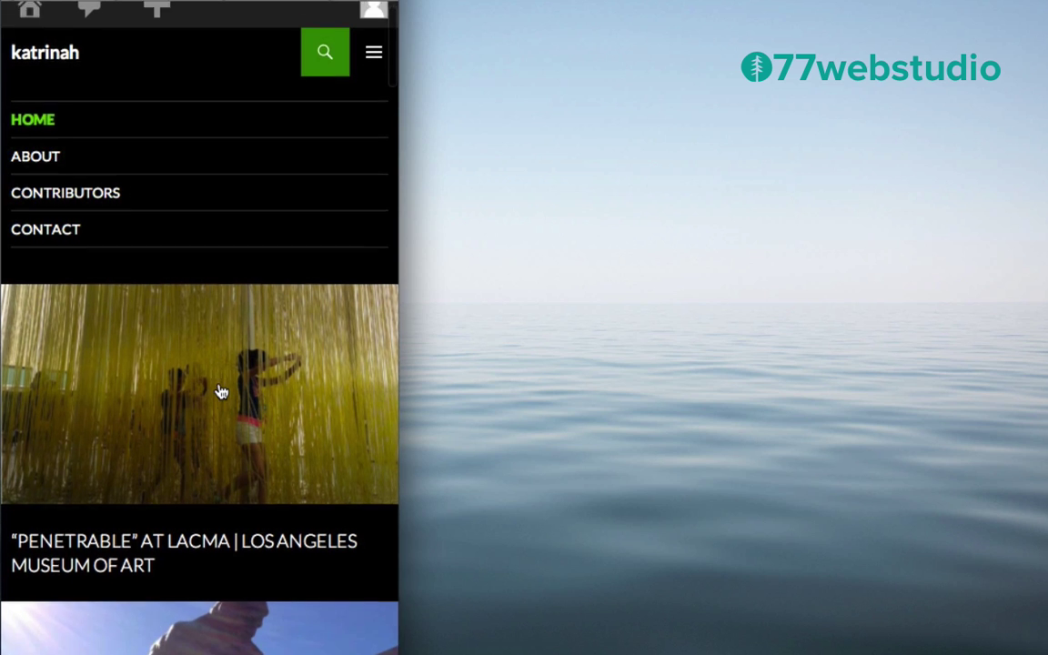
pyautogui.scroll(-10, 220, 391)
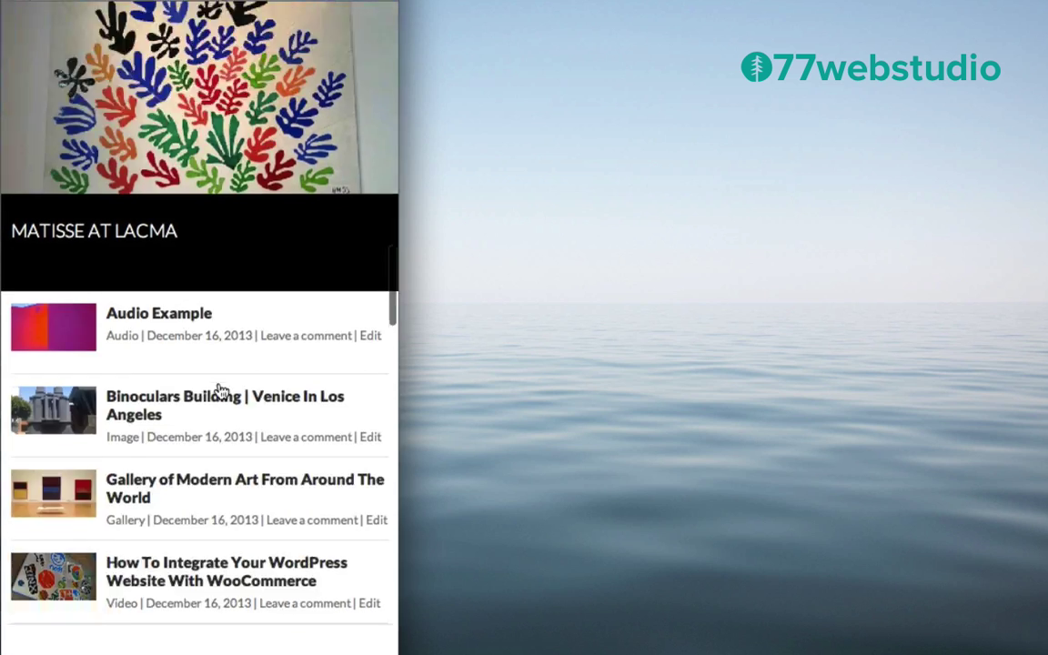
pyautogui.scroll(-10, 220, 391)
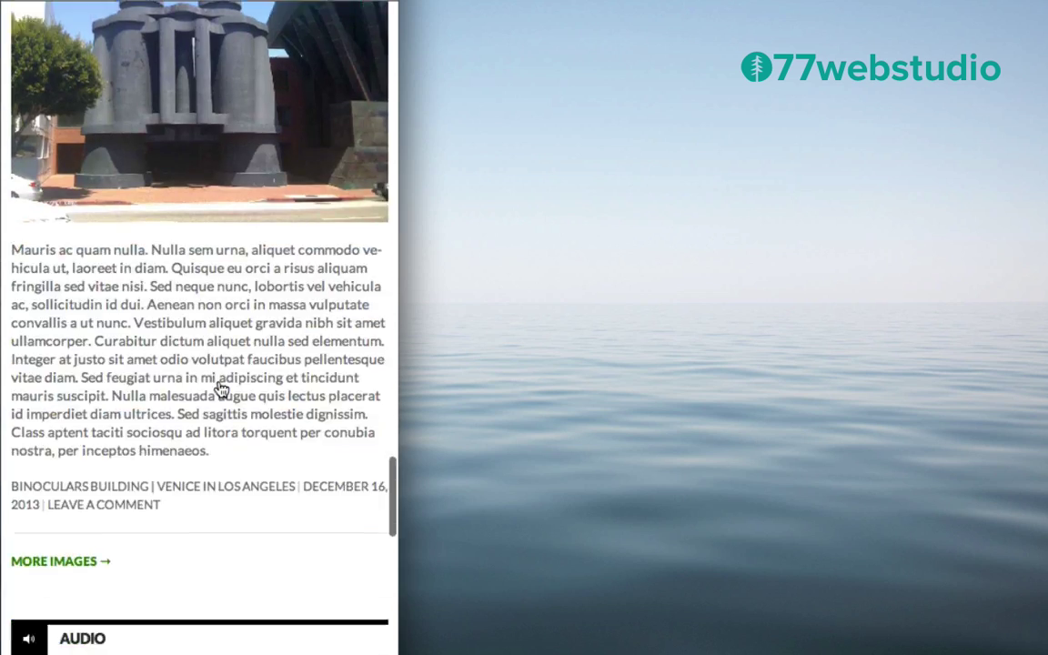
pyautogui.scroll(-3, 221, 391)
pyautogui.scroll(20, 218, 389)
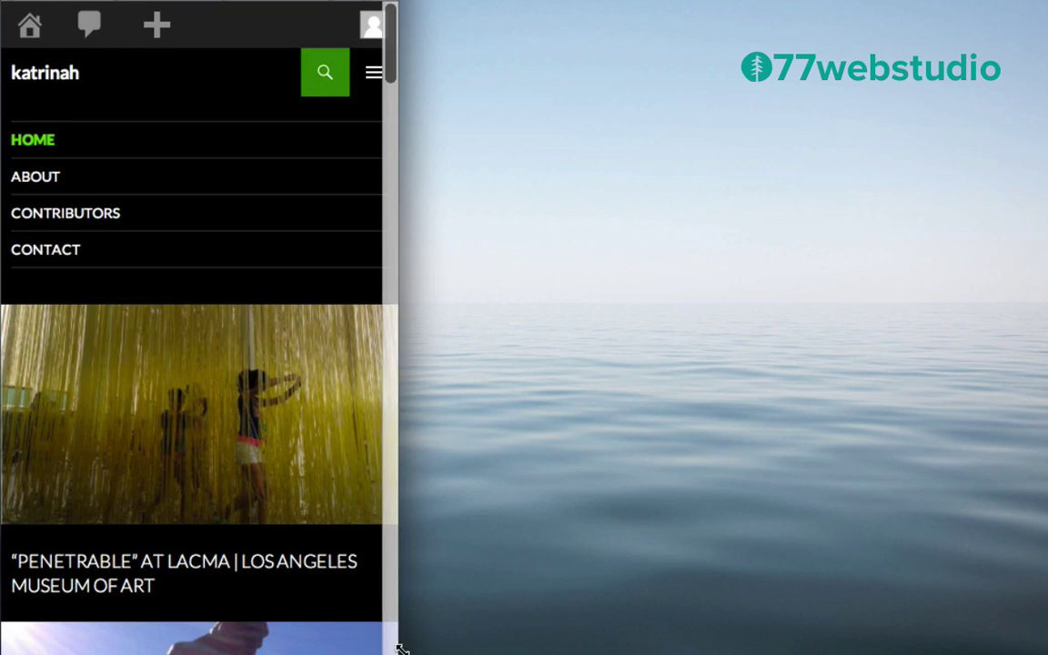
pyautogui.moveTo(390, 652); pyautogui.dragTo(1047, 638)
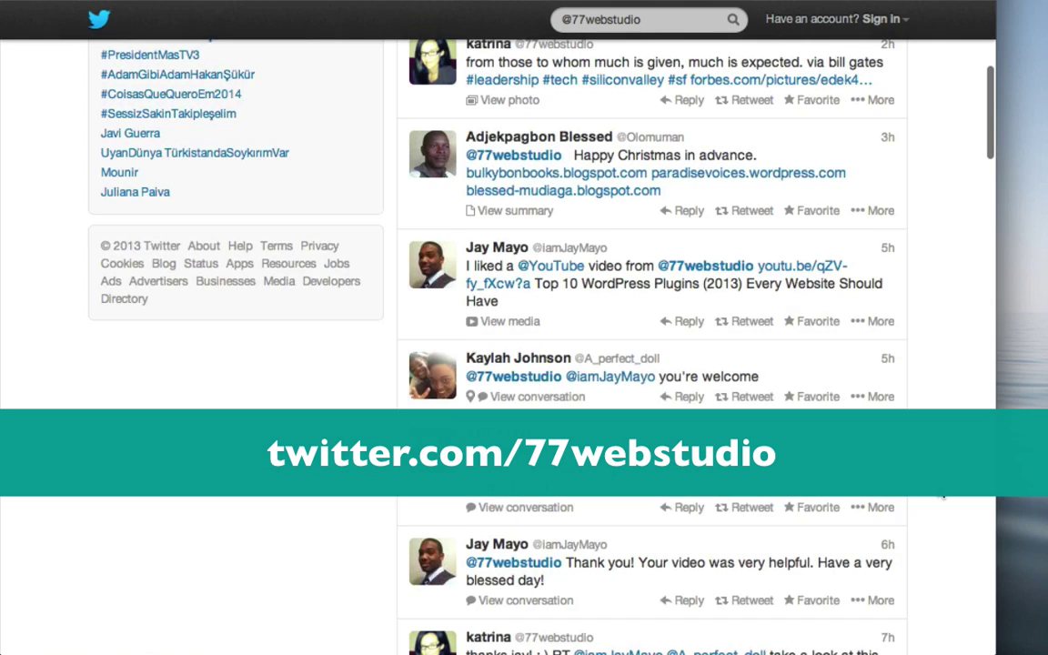
pyautogui.scroll(-5, 943, 496)
pyautogui.scroll(-4, 944, 496)
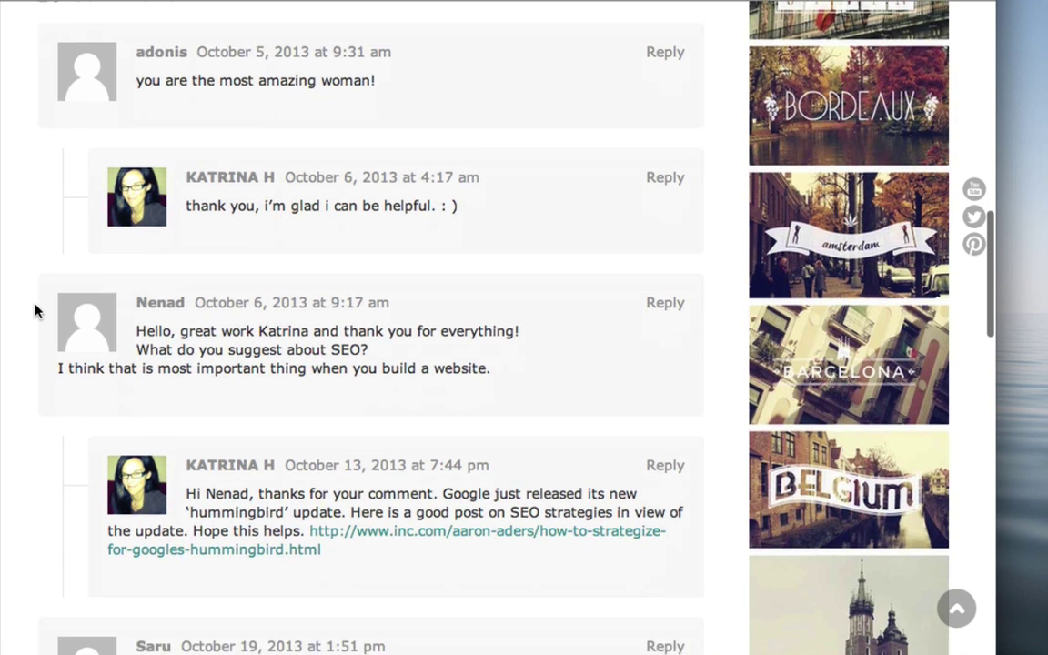
pyautogui.scroll(-6, 35, 311)
pyautogui.scroll(-10, 34, 312)
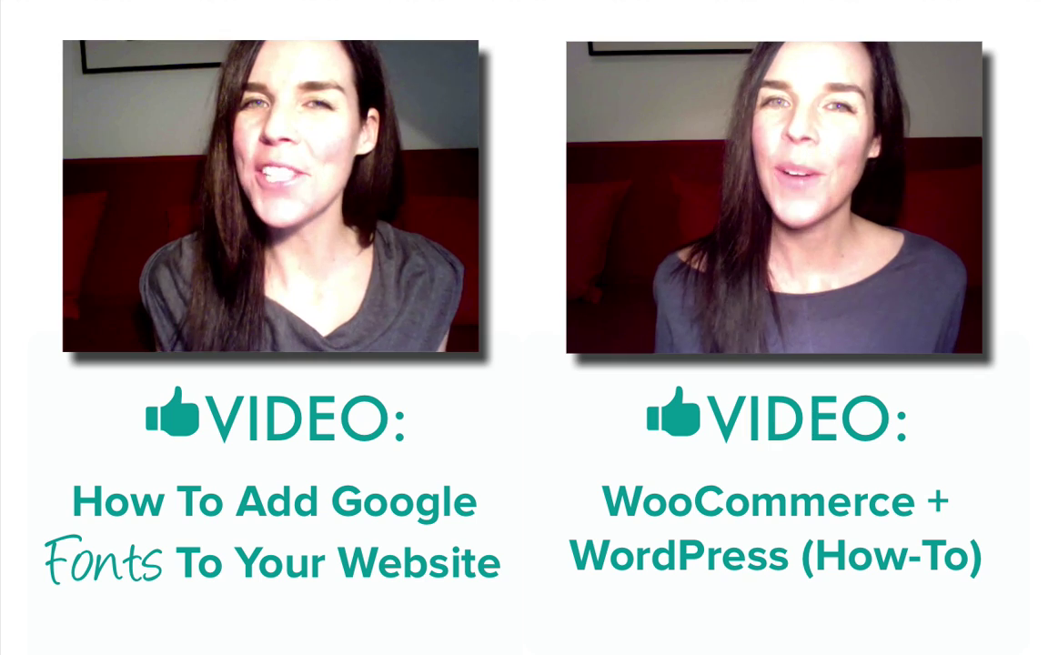